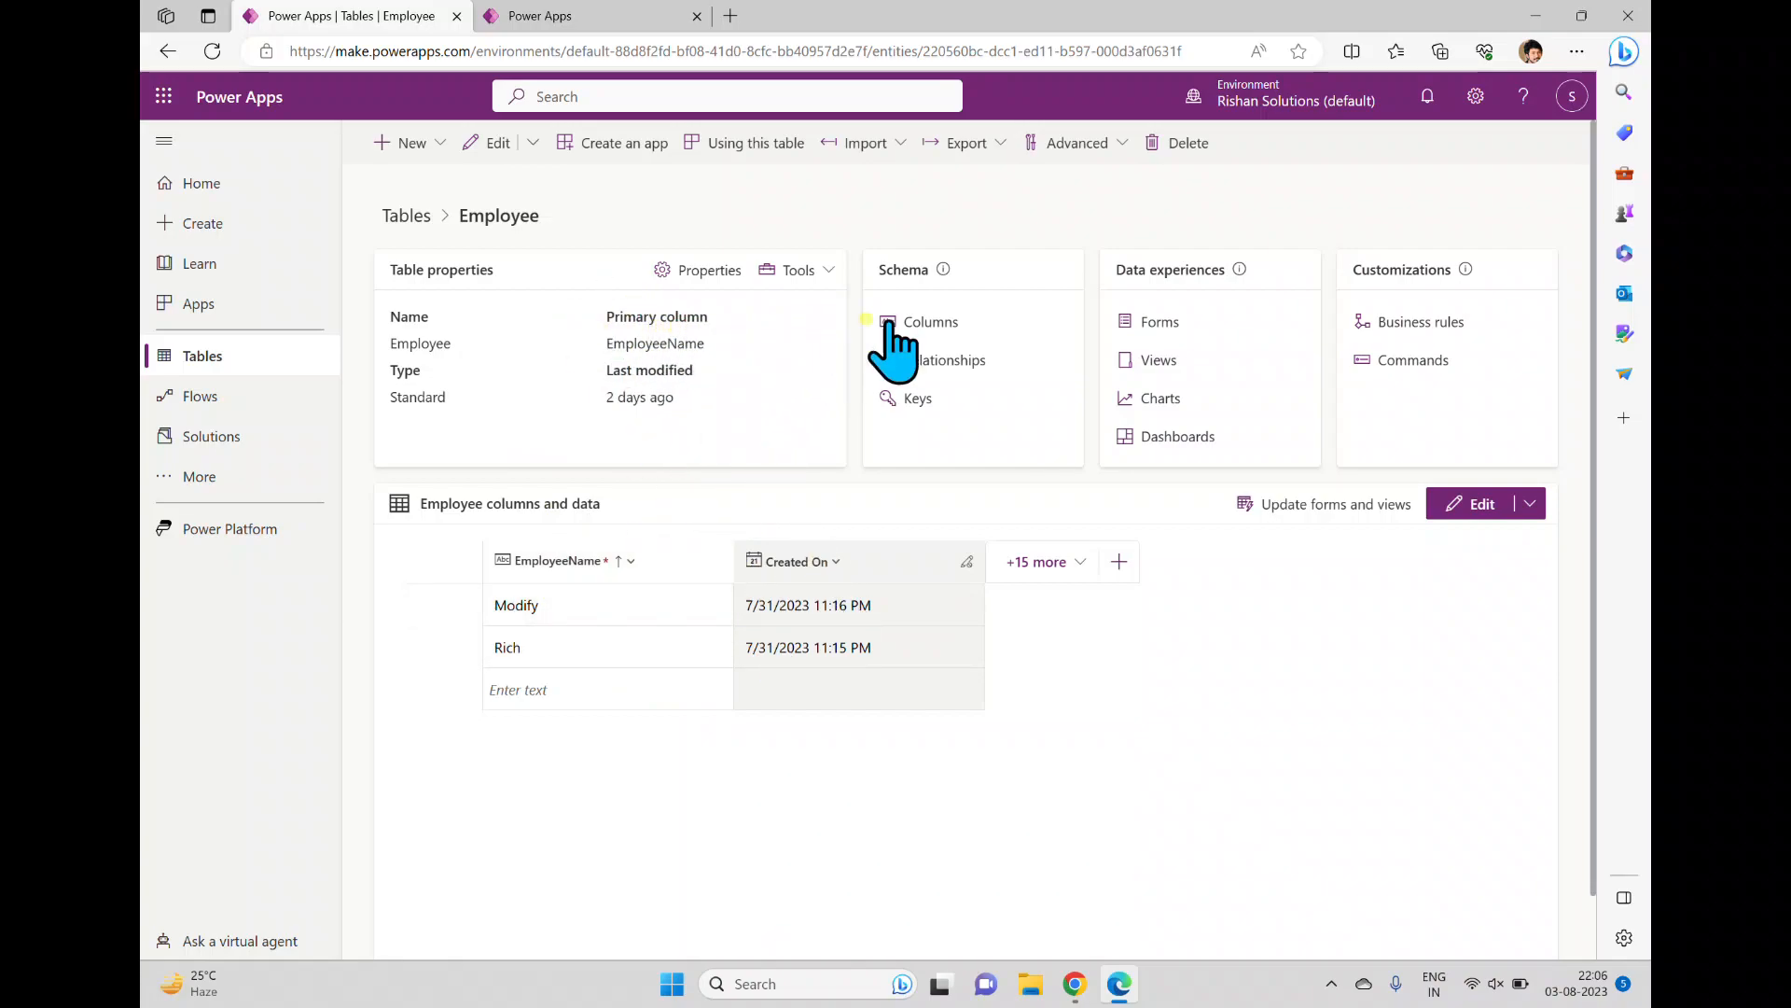
# Start a new column in the Employee table and set its display name to Department
pyautogui.click(940, 323)
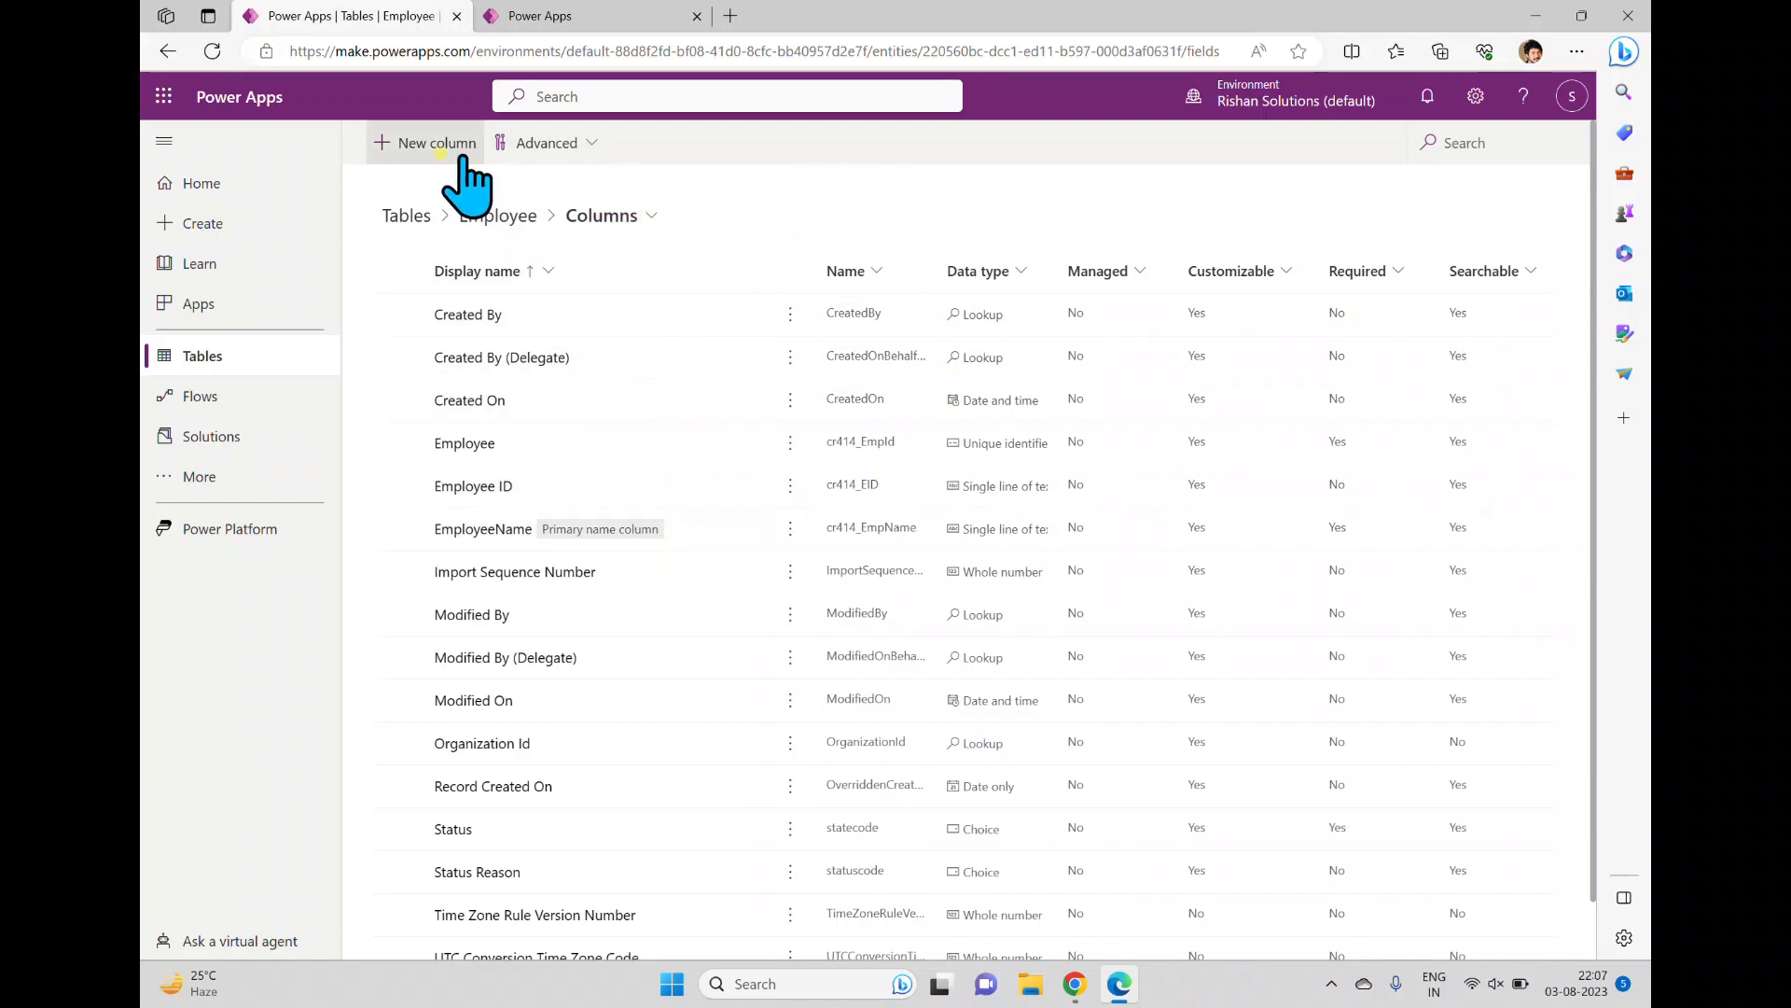
pyautogui.click(415, 150)
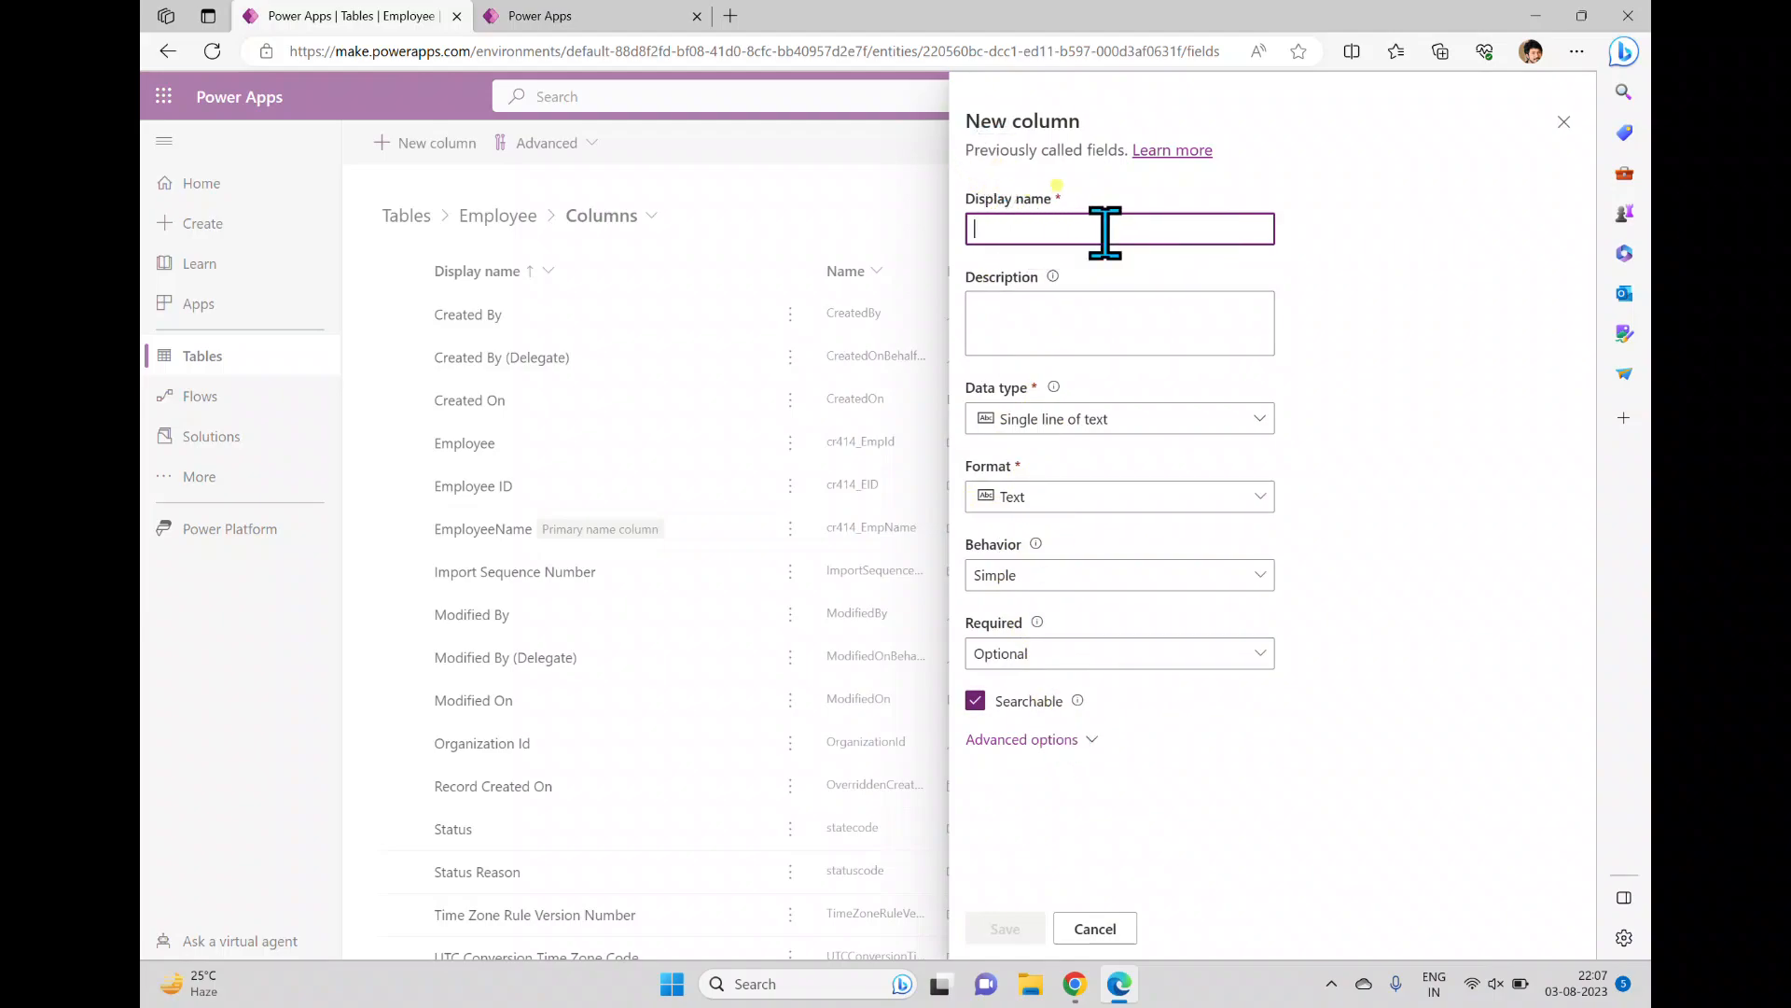
pyautogui.write('Department')
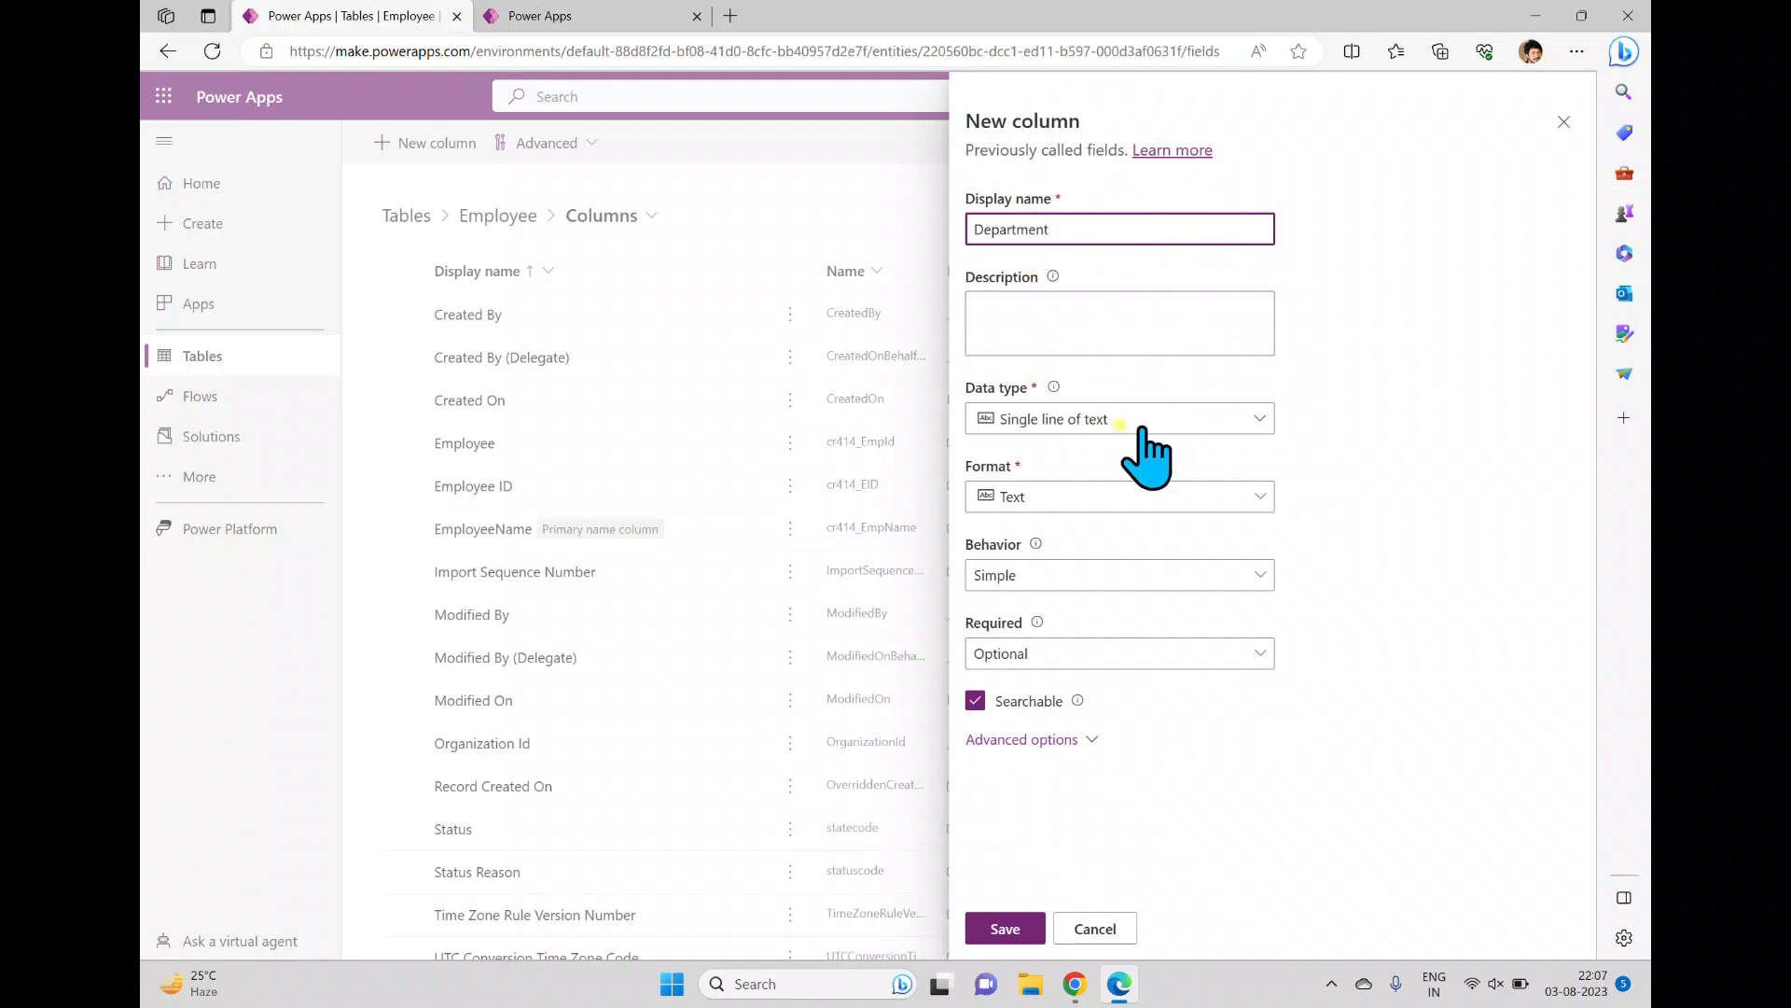
pyautogui.click(1054, 308)
# Set the Department column's data type to Choice
pyautogui.click(1113, 417)
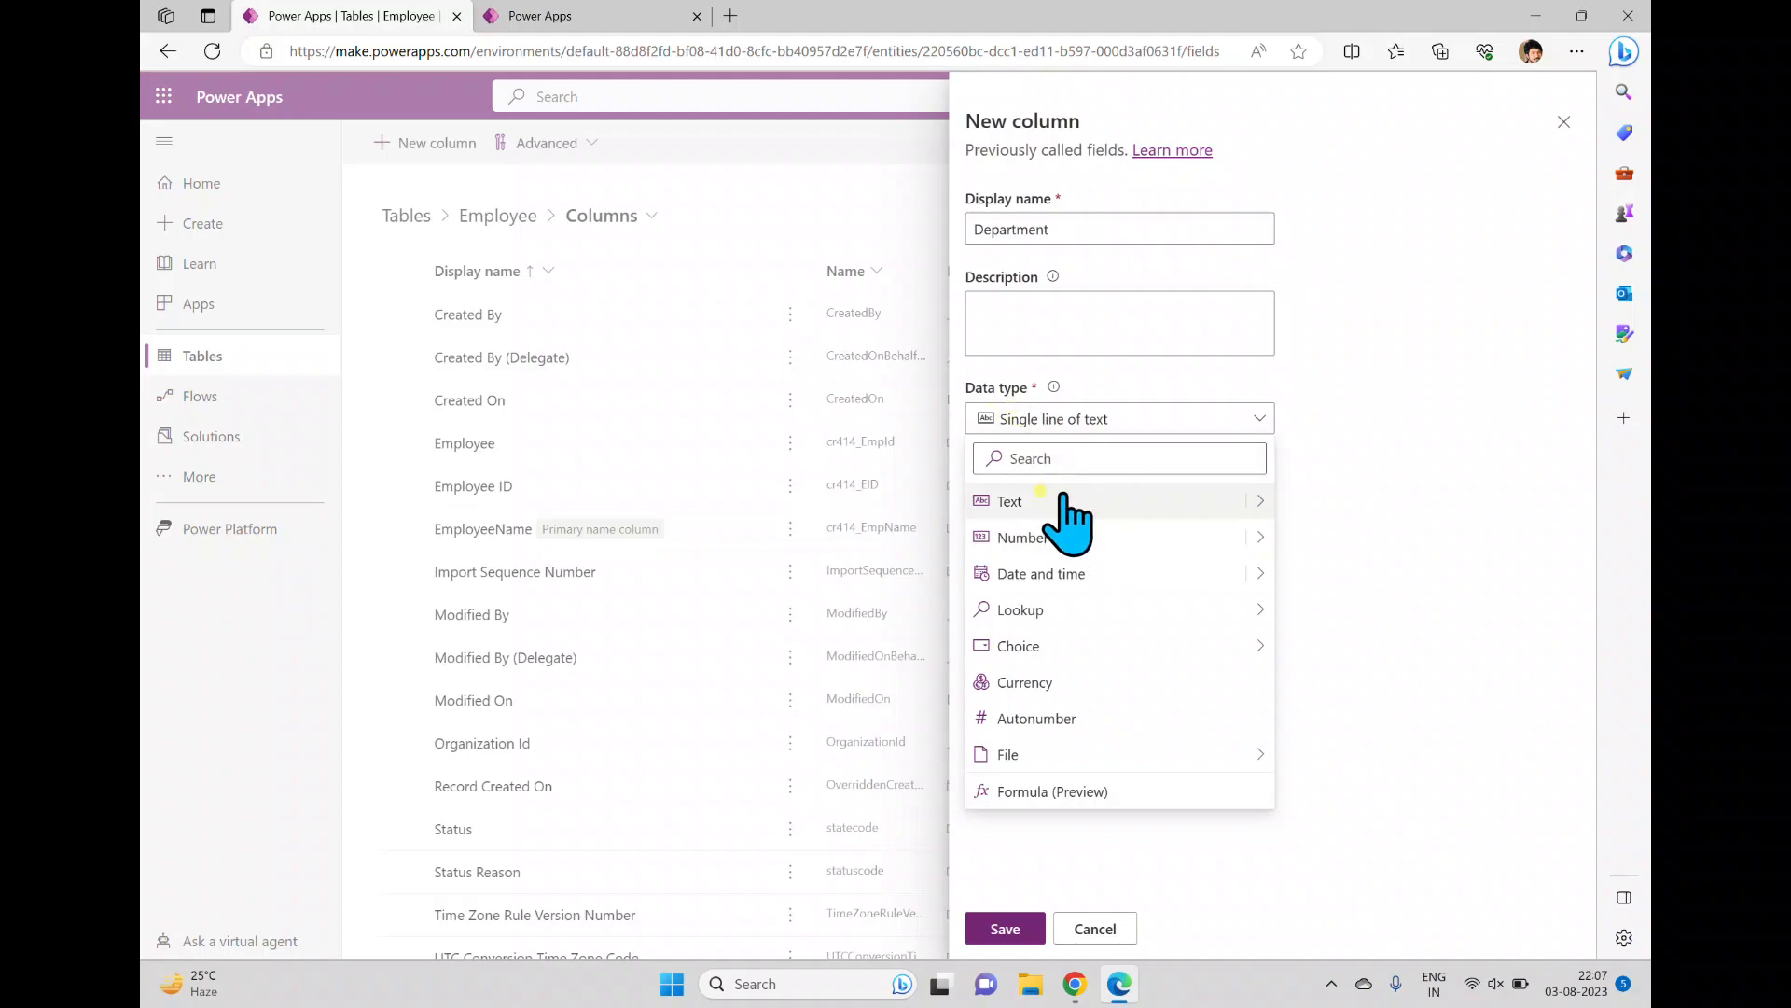
pyautogui.moveTo(1260, 501)
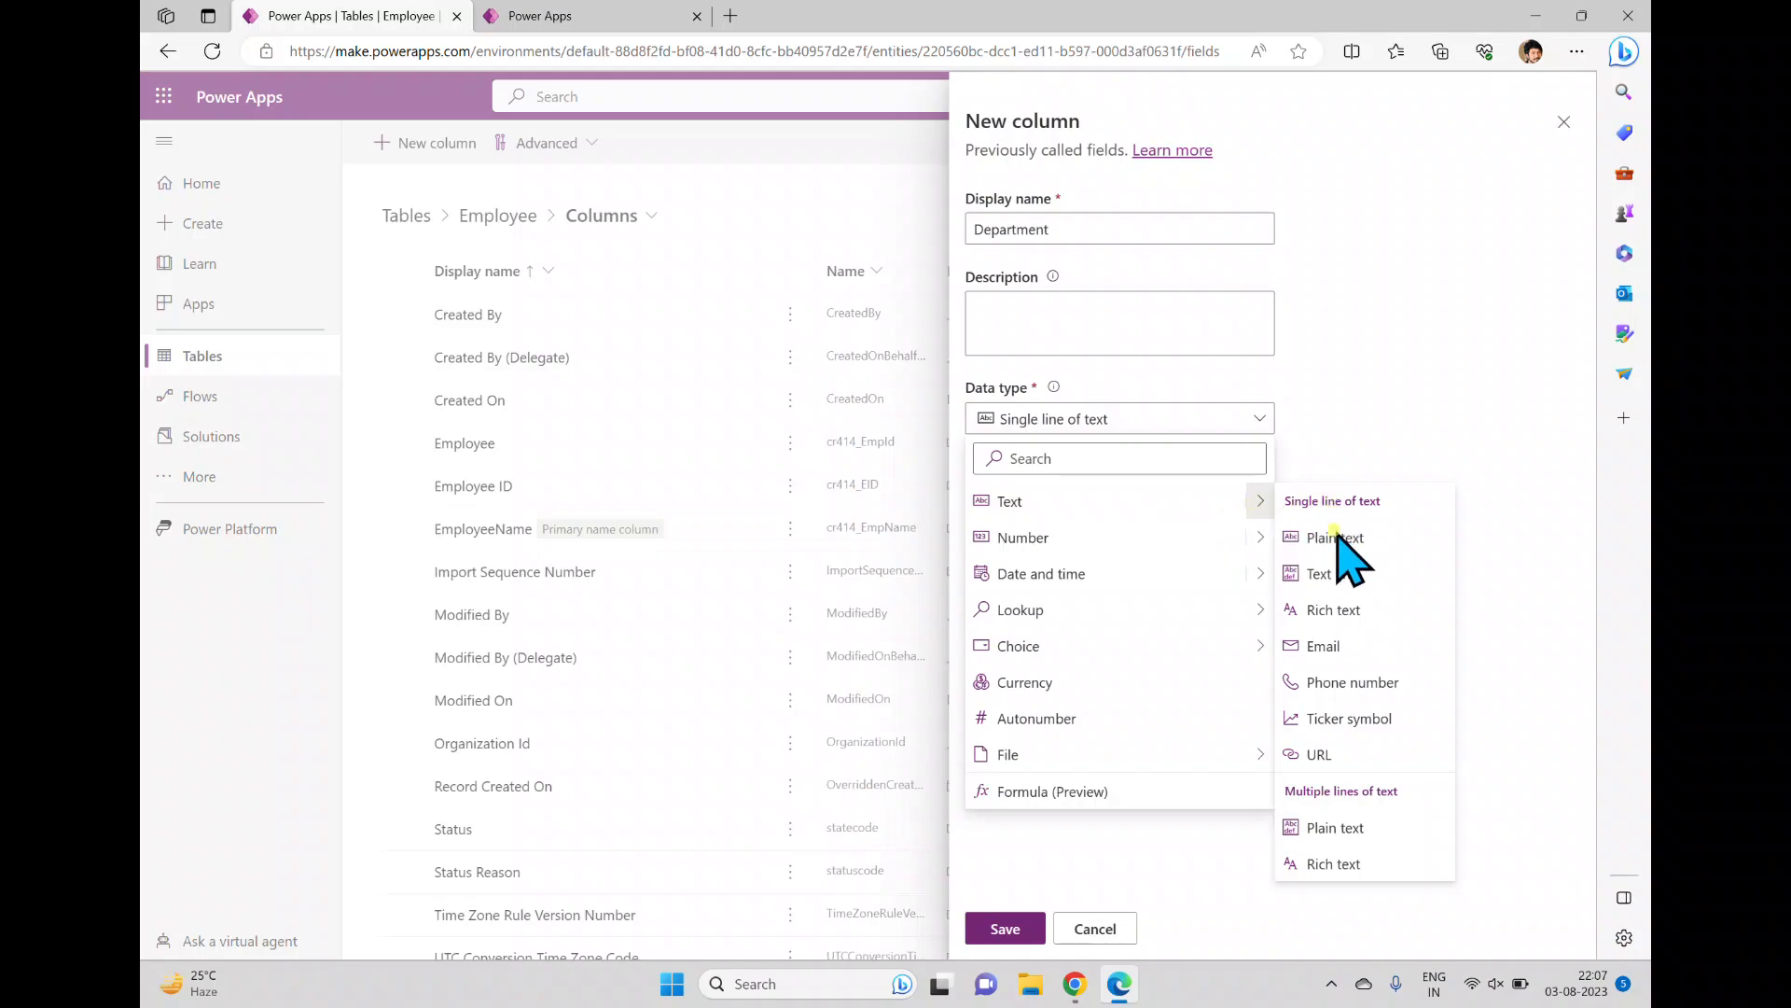
pyautogui.moveTo(1257, 541)
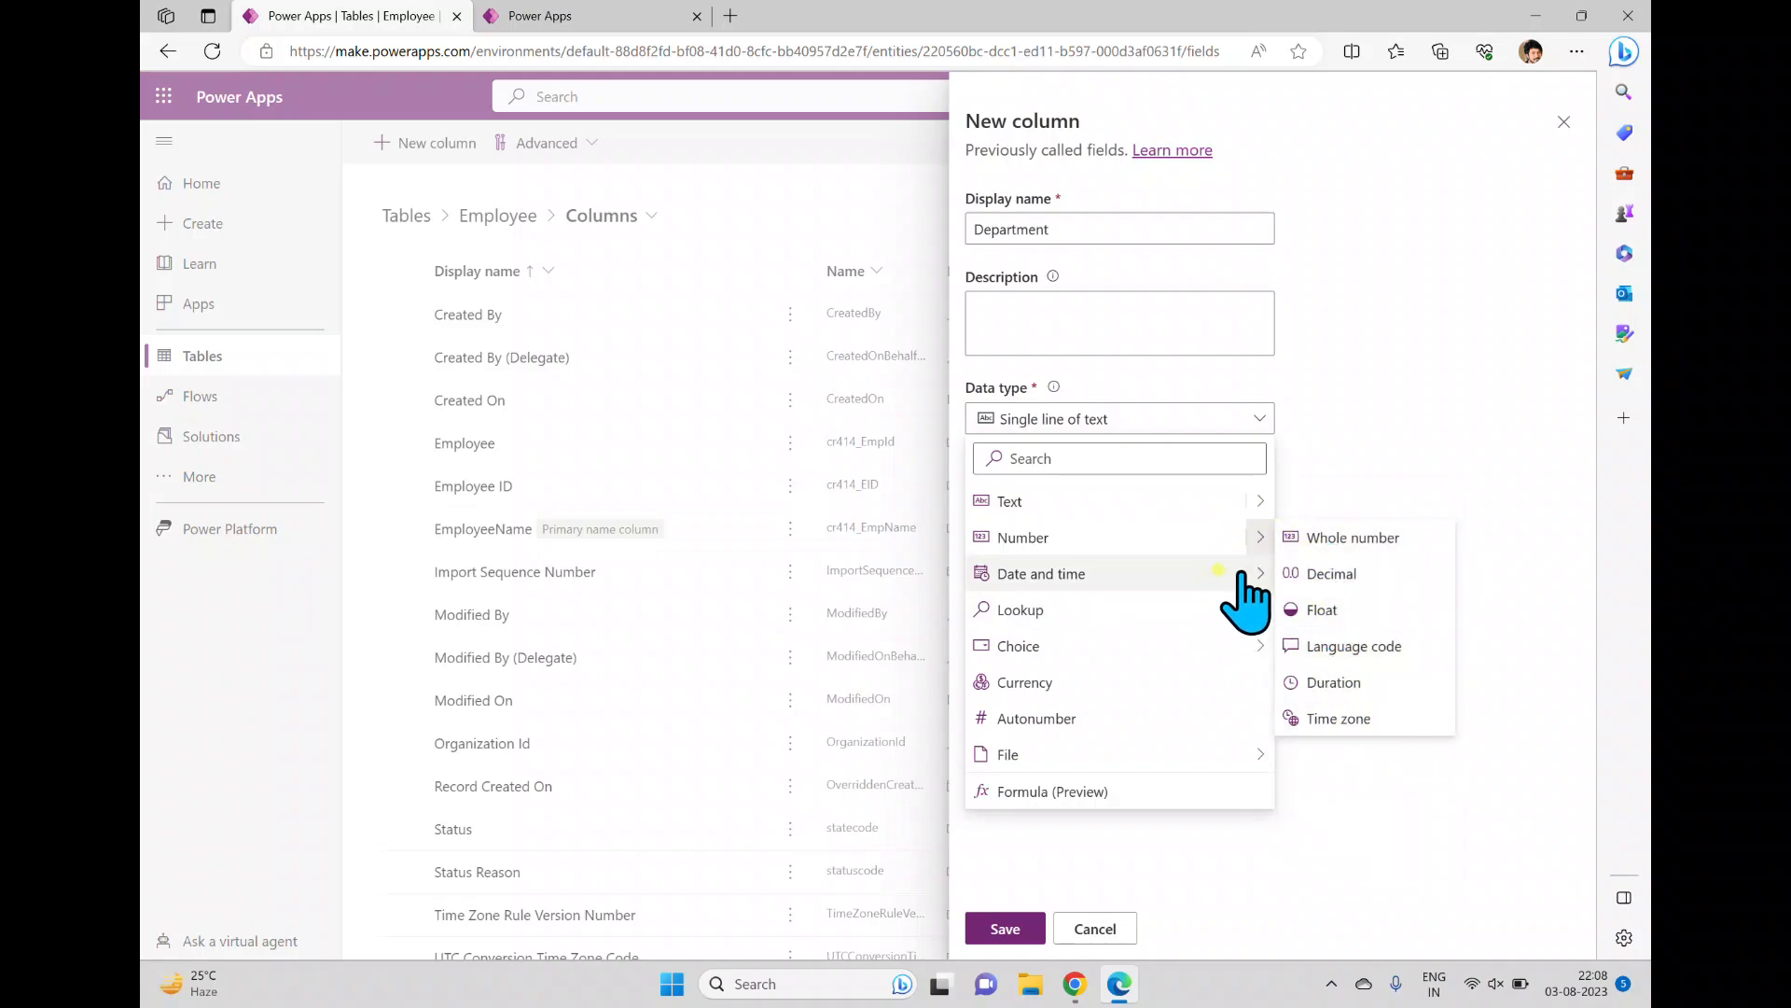
pyautogui.moveTo(1250, 573)
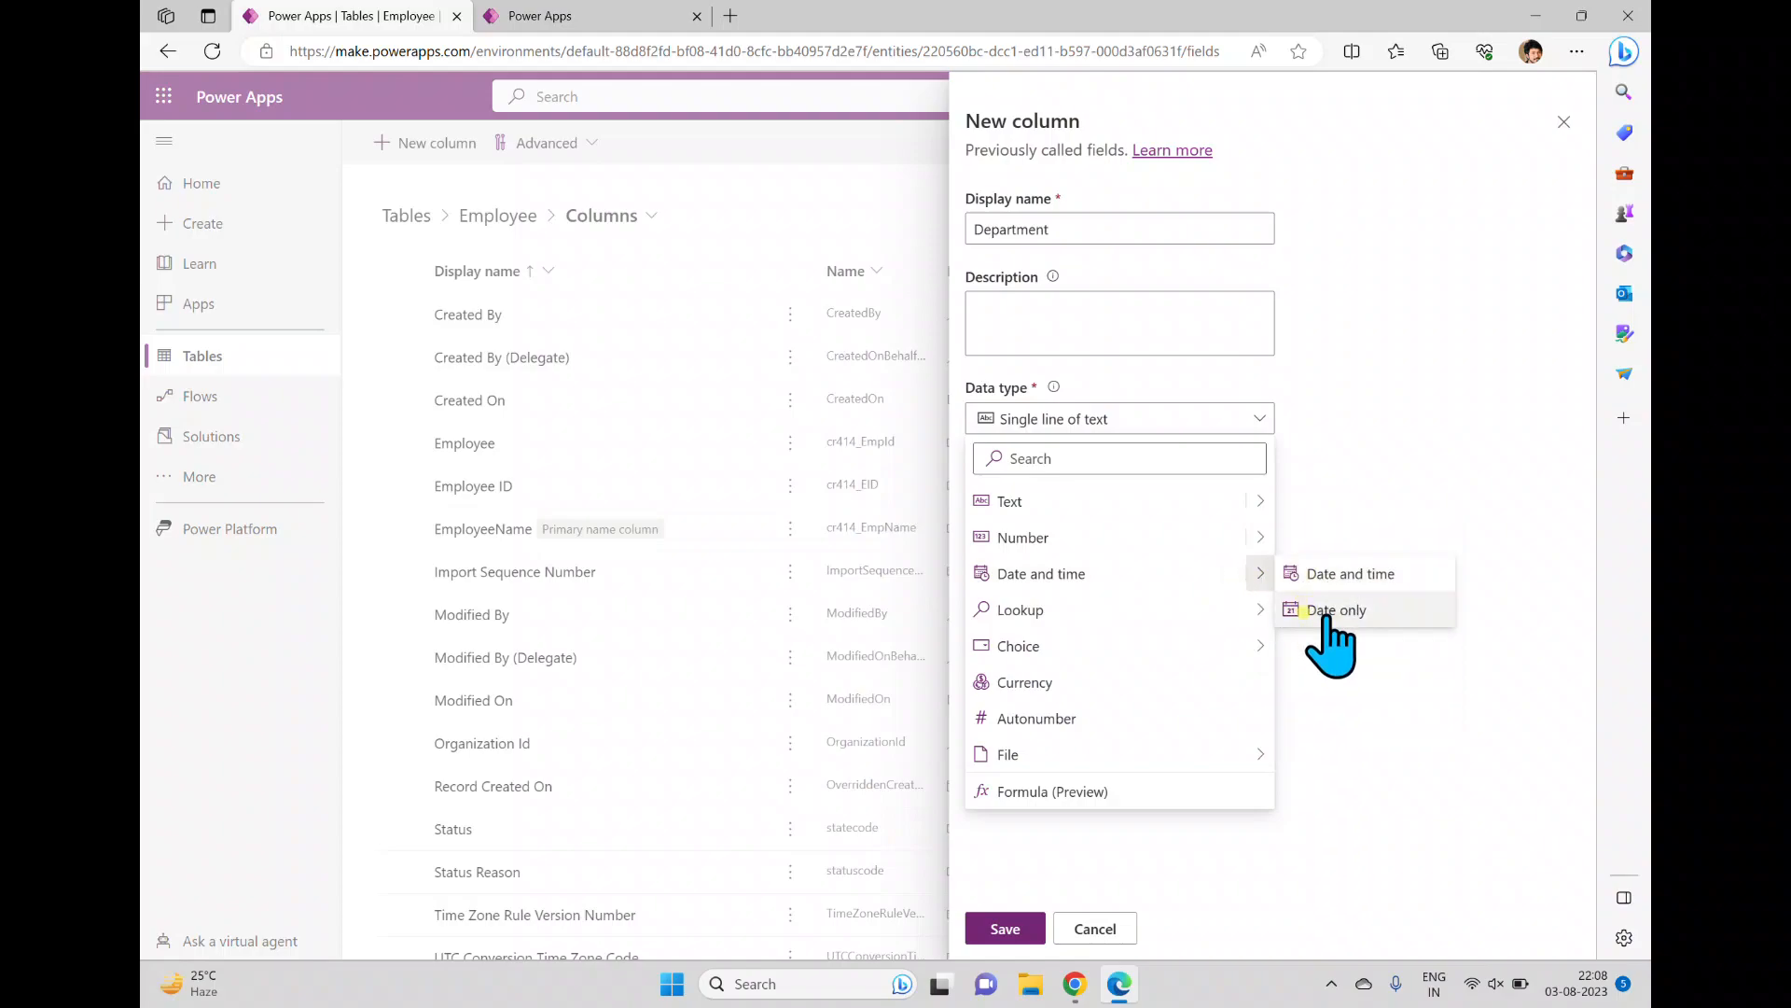
pyautogui.moveTo(1264, 608)
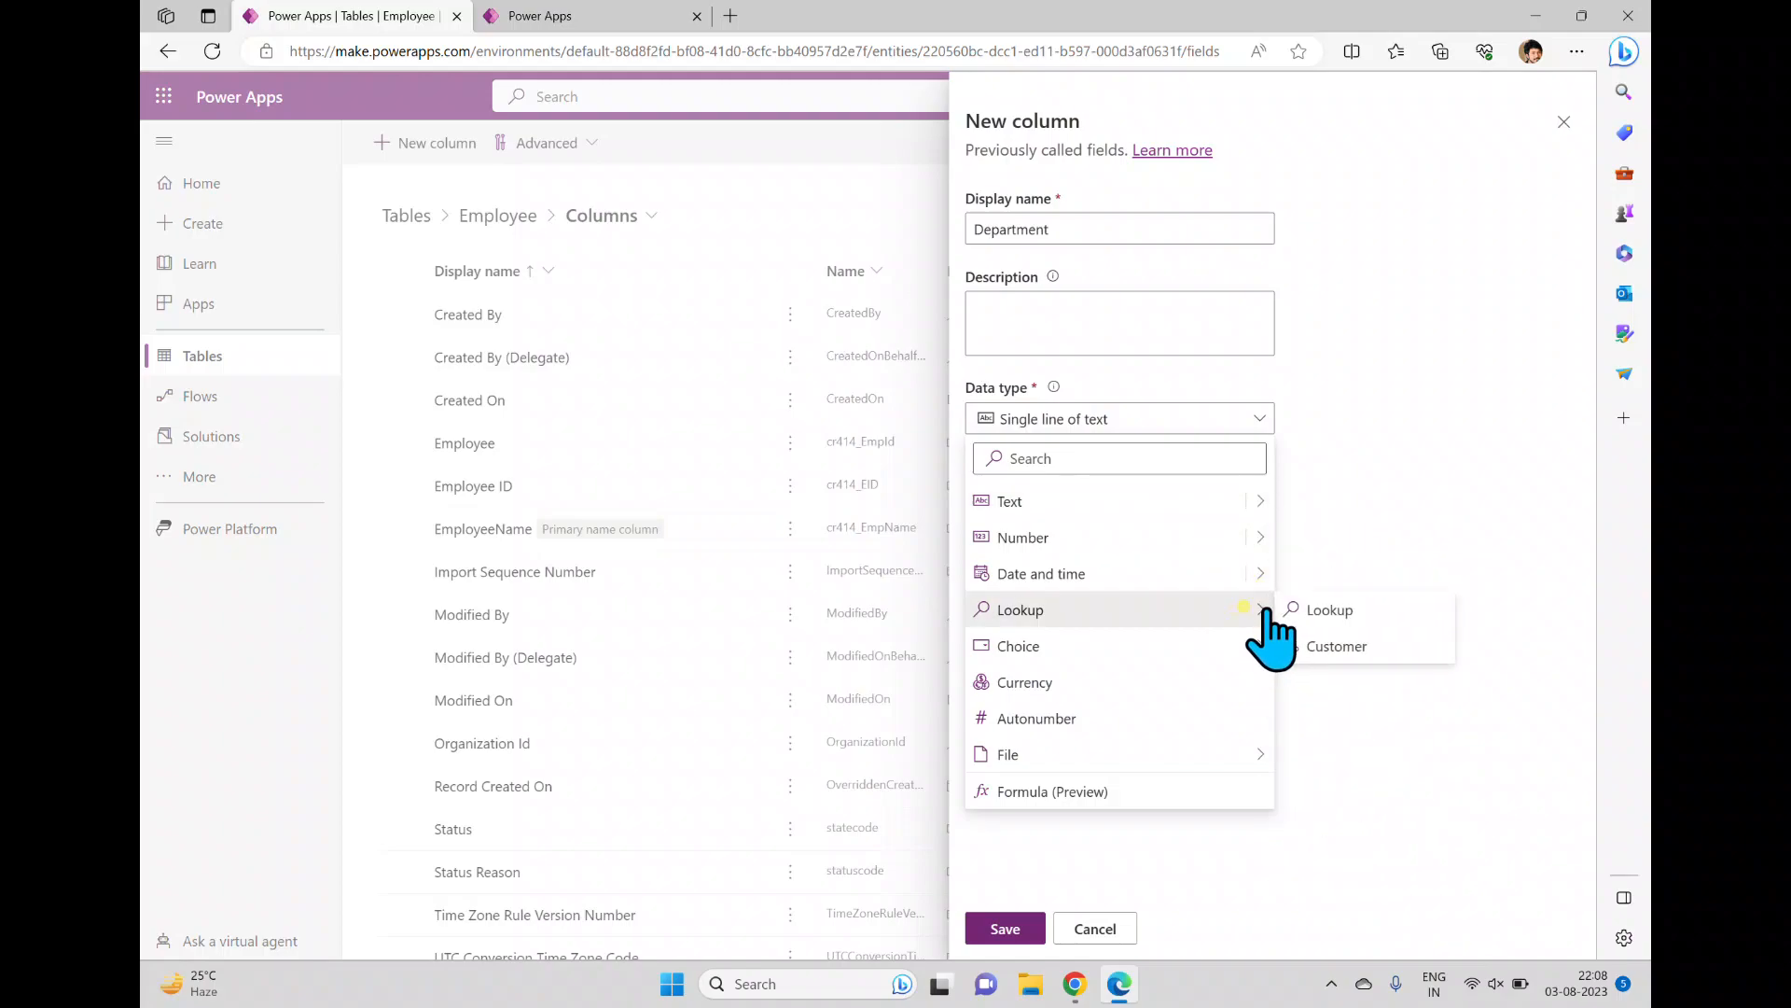
pyautogui.moveTo(1232, 644)
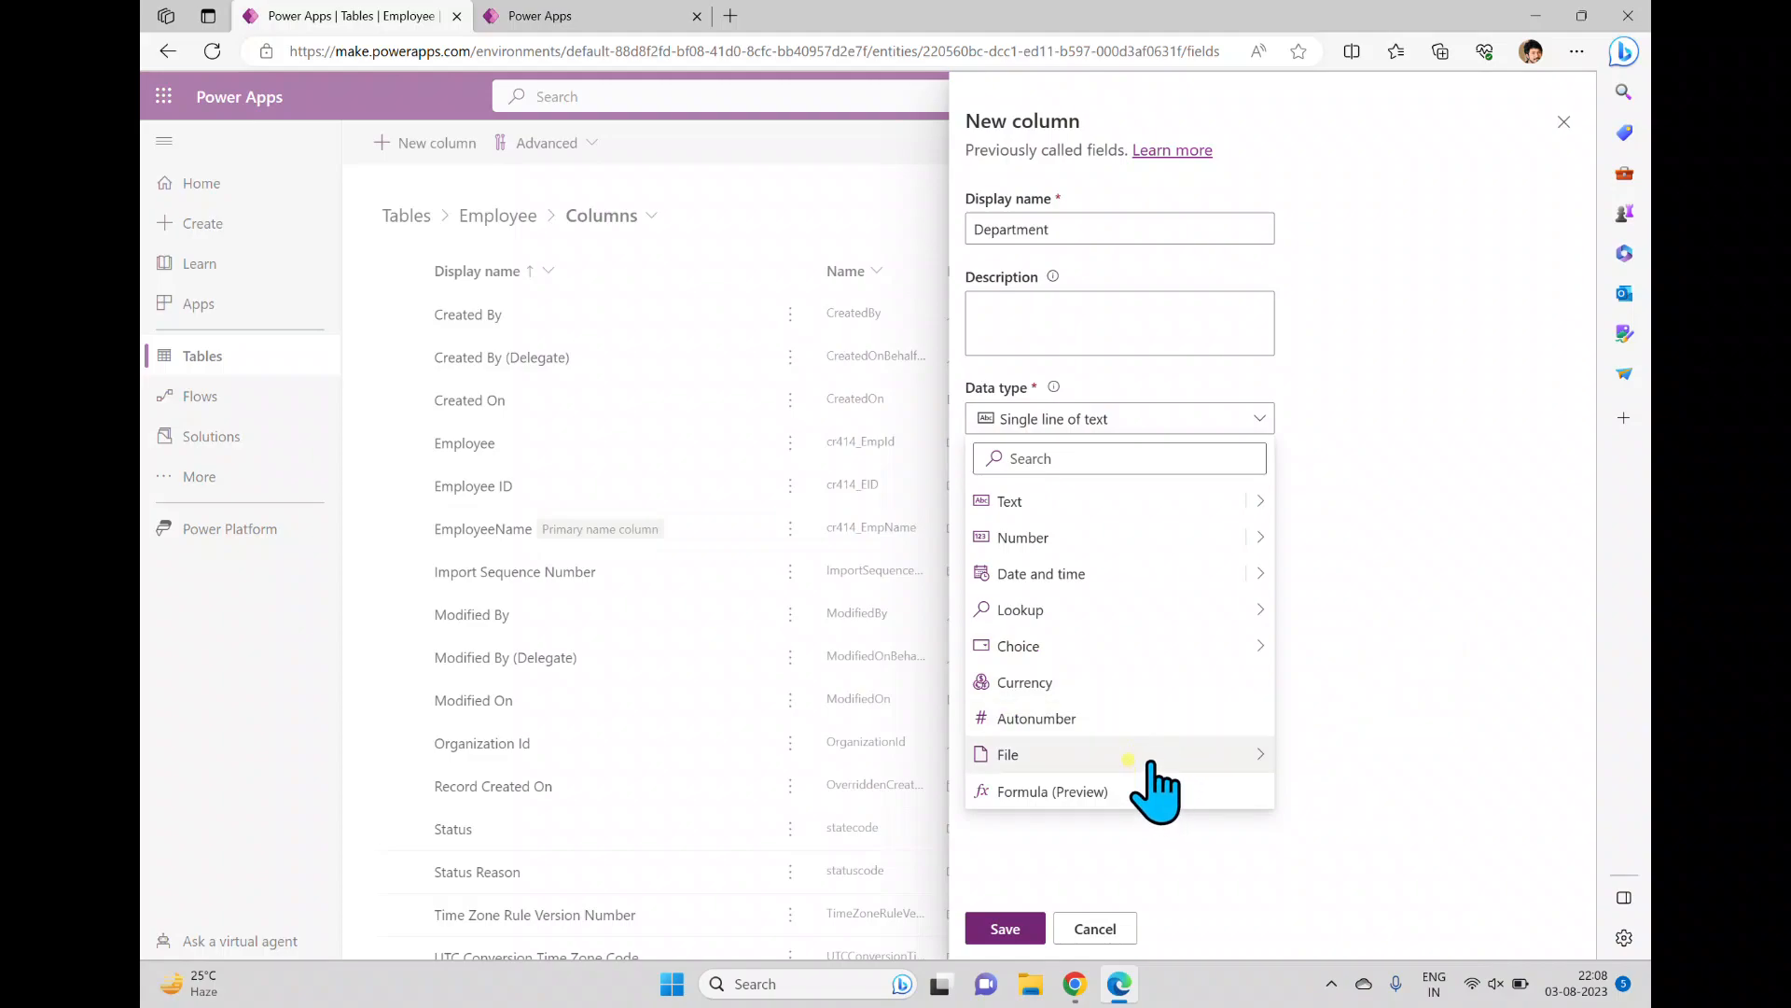
pyautogui.moveTo(1153, 763)
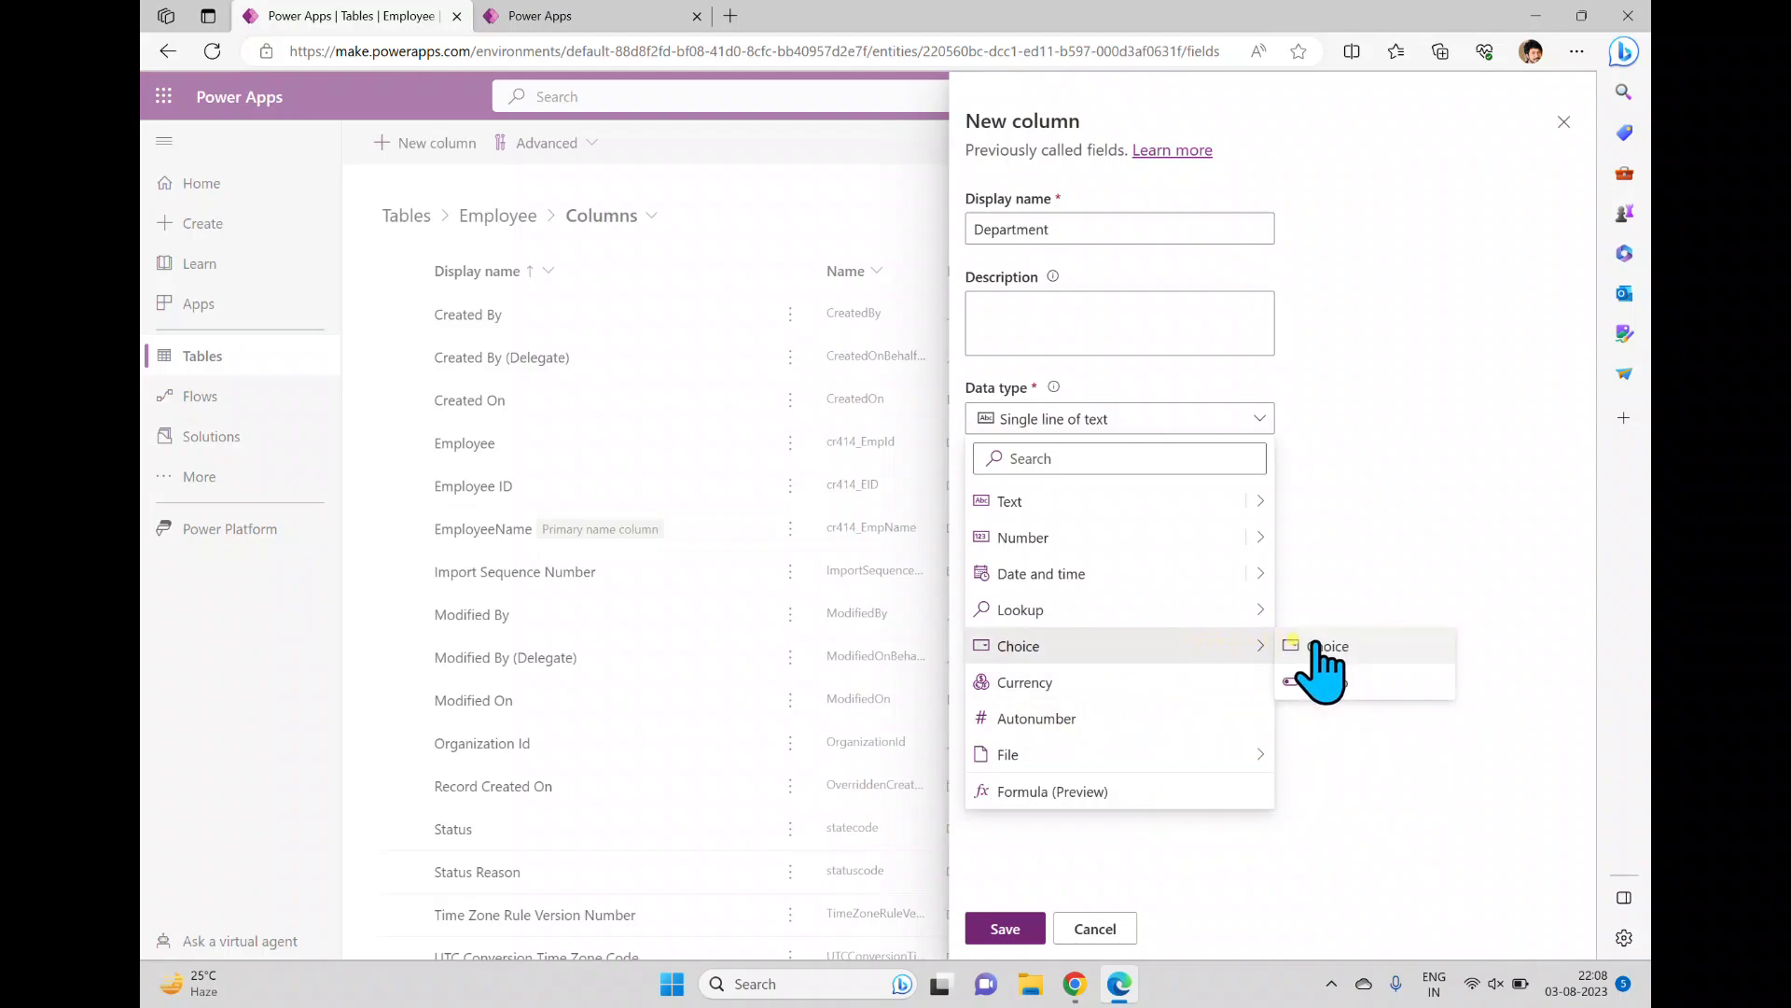
pyautogui.click(1320, 645)
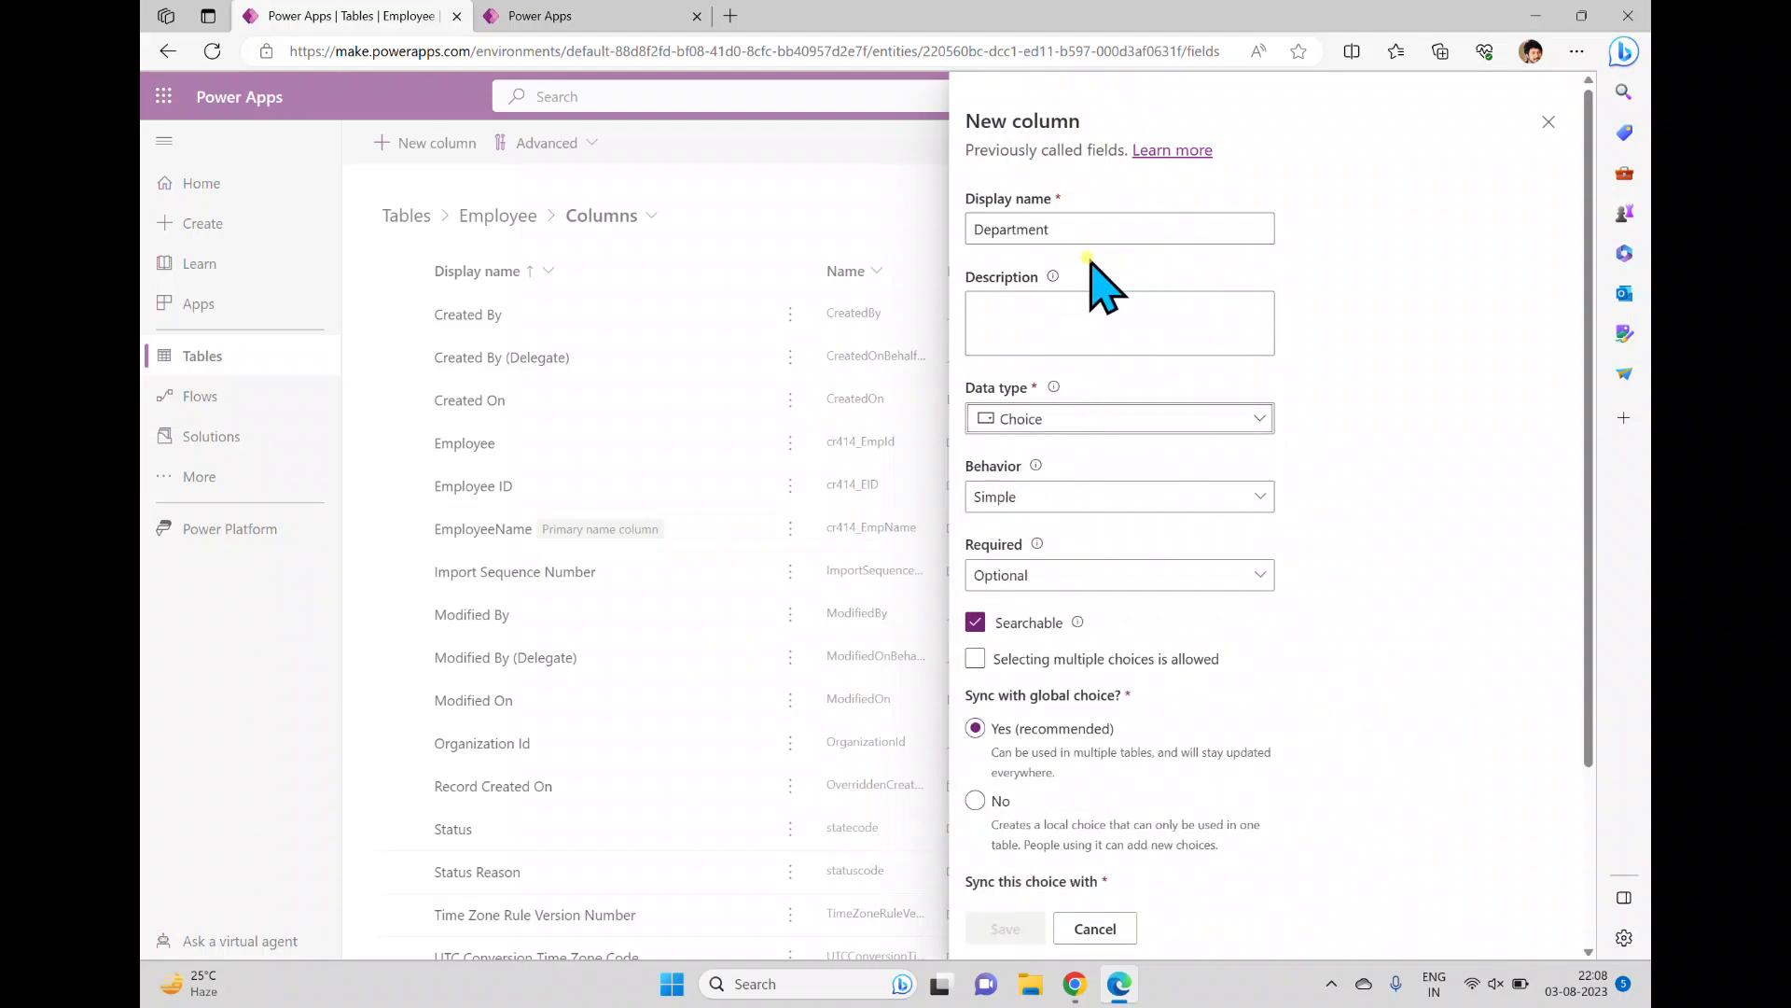
# Keep the Department column's behavior Simple and set its requirement to Business required
pyautogui.click(1087, 502)
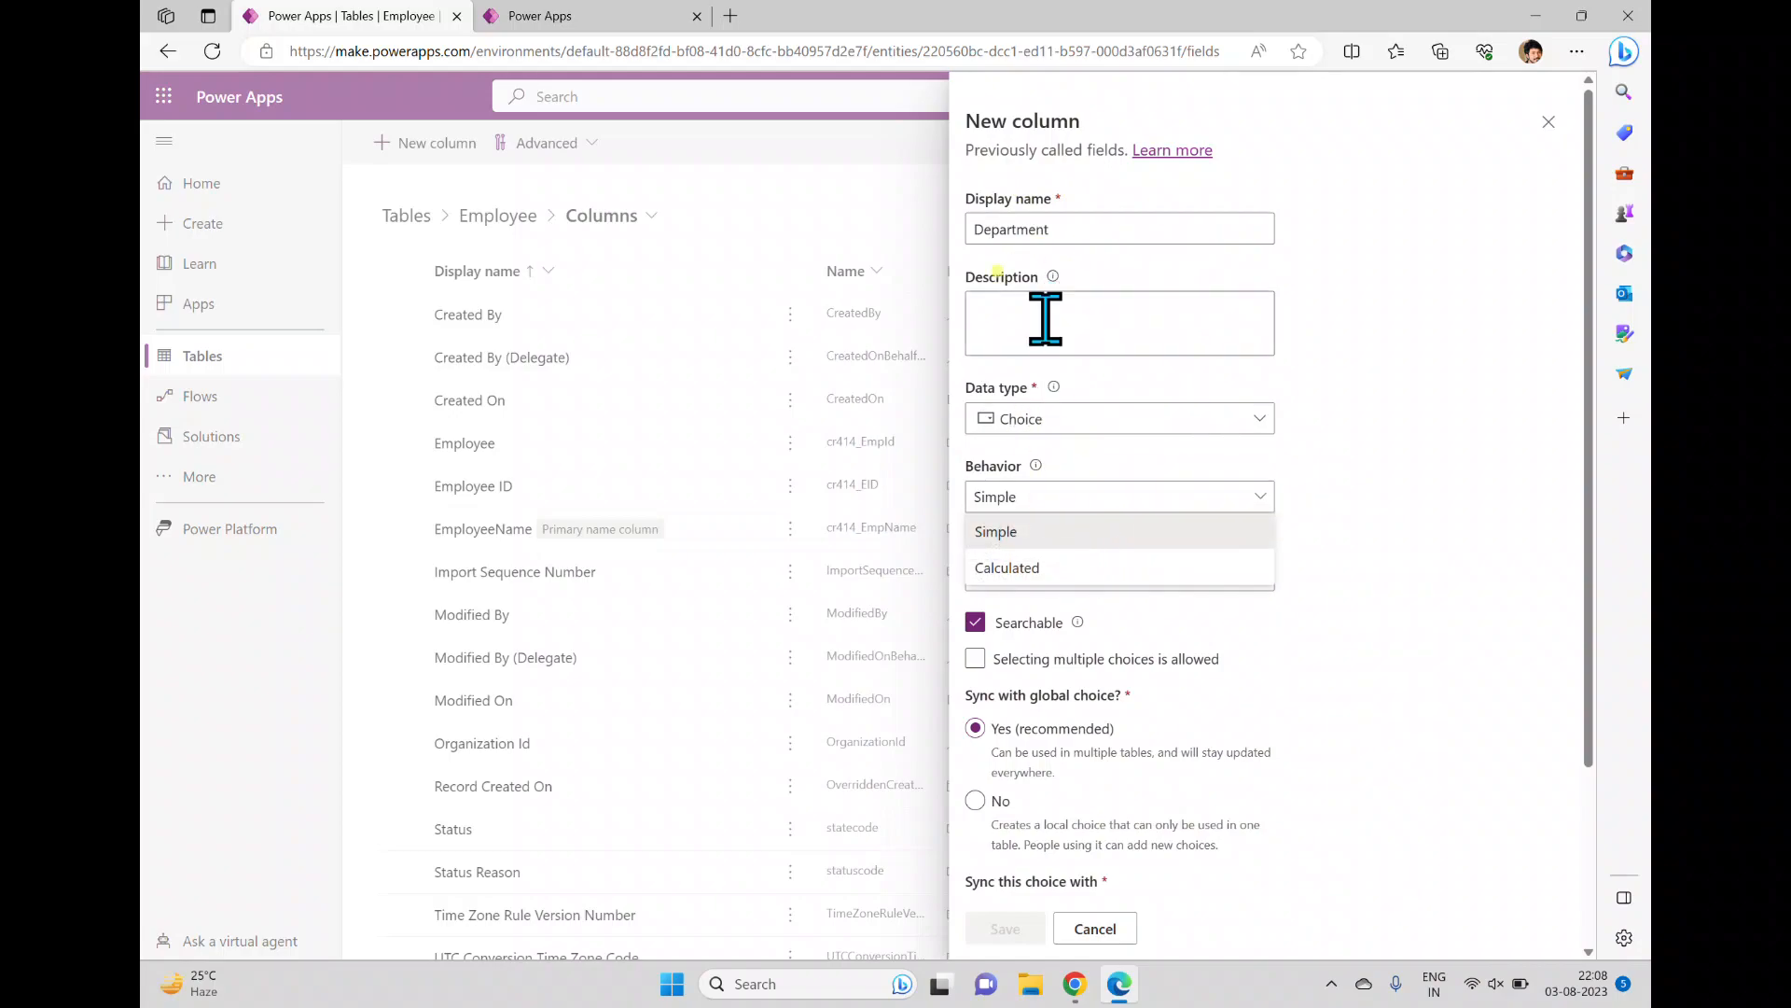
pyautogui.click(1004, 531)
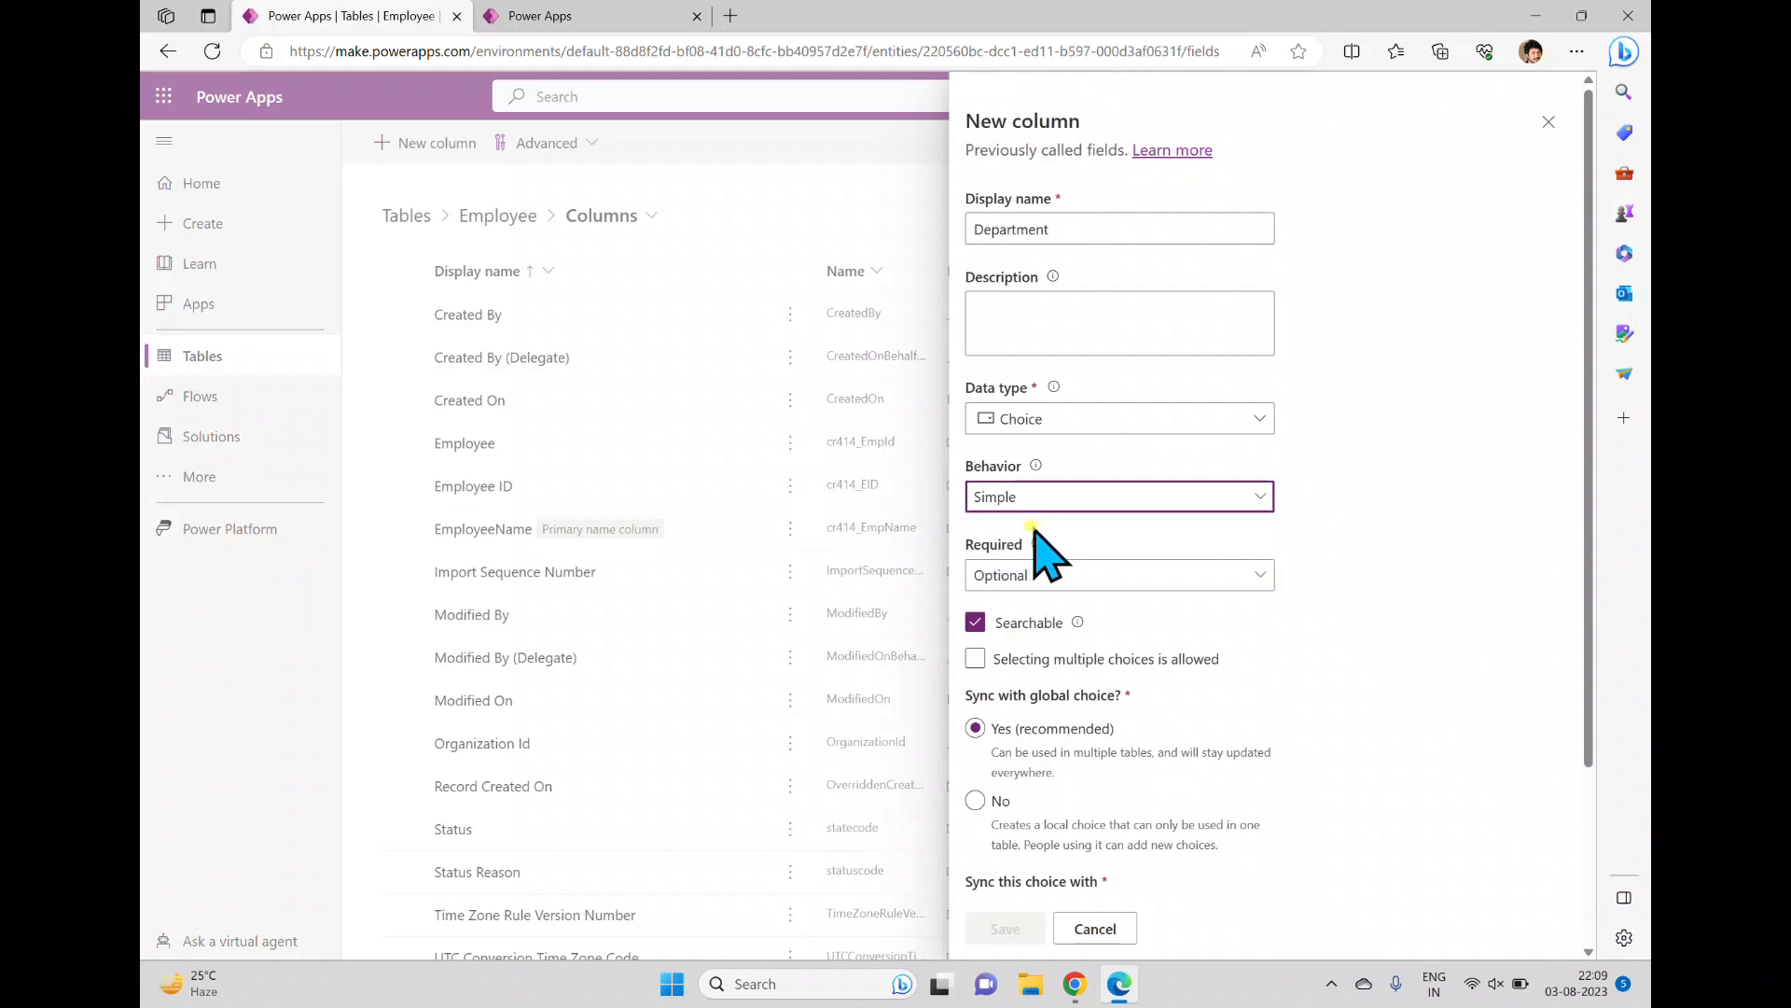
pyautogui.click(1102, 572)
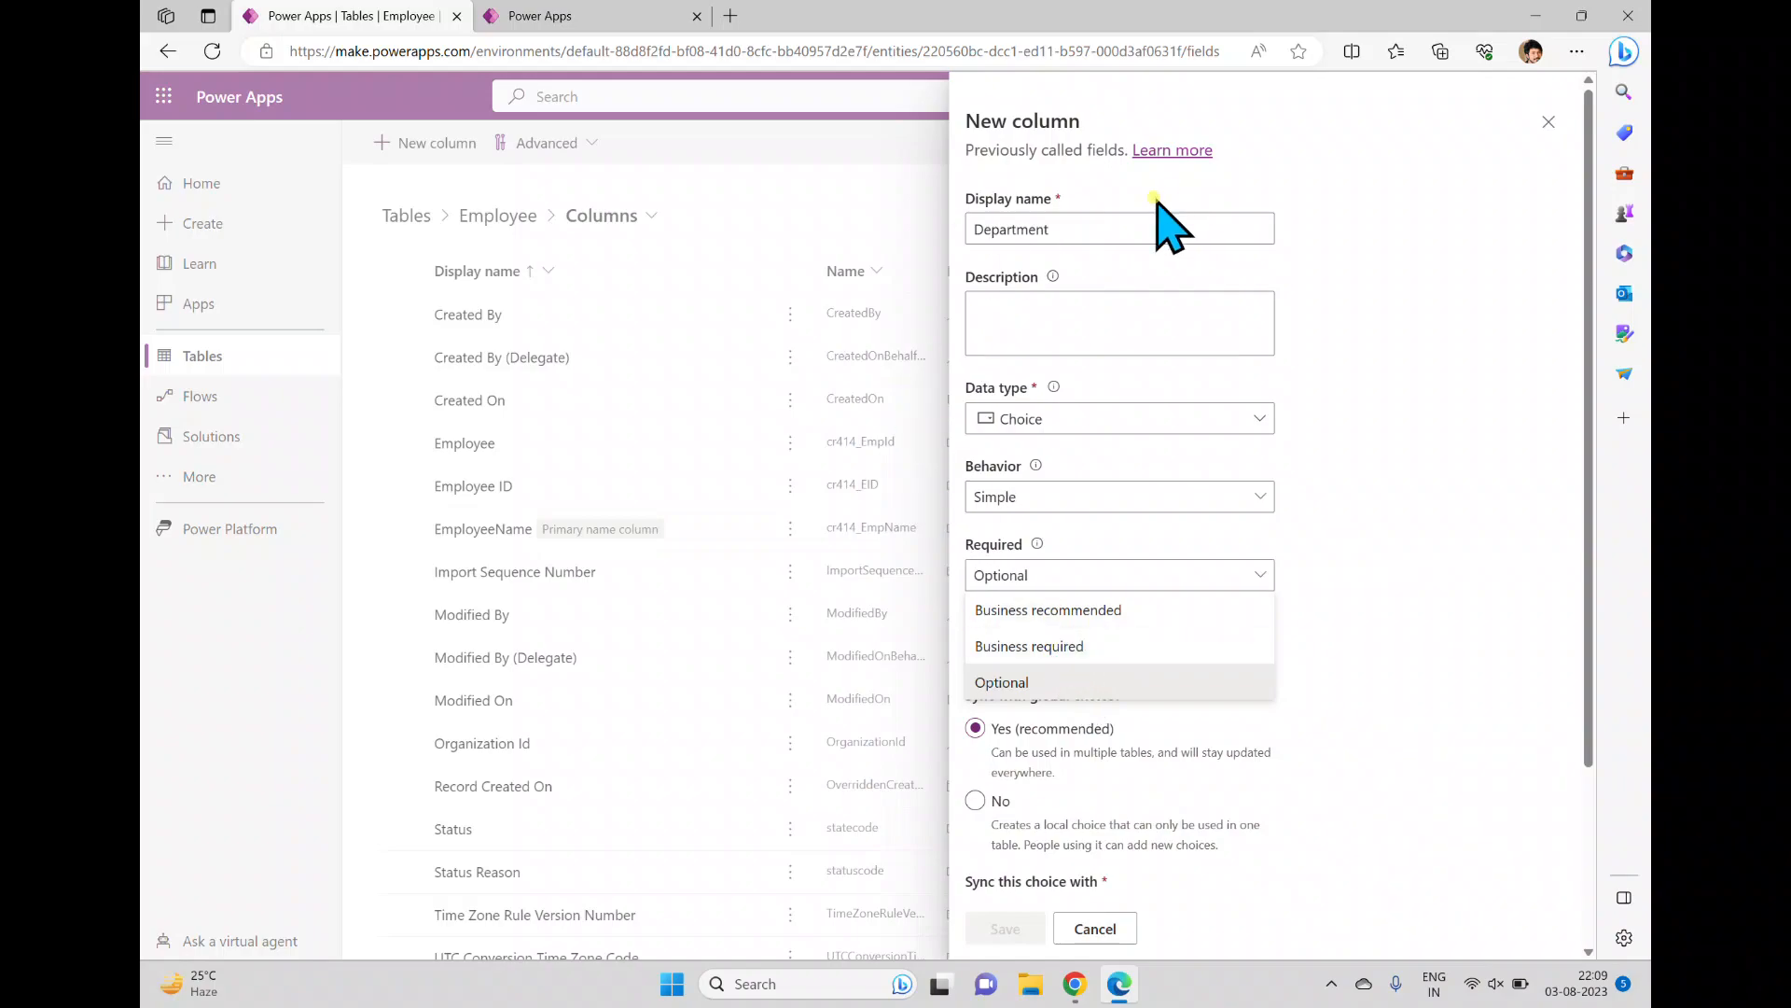
pyautogui.click(1064, 654)
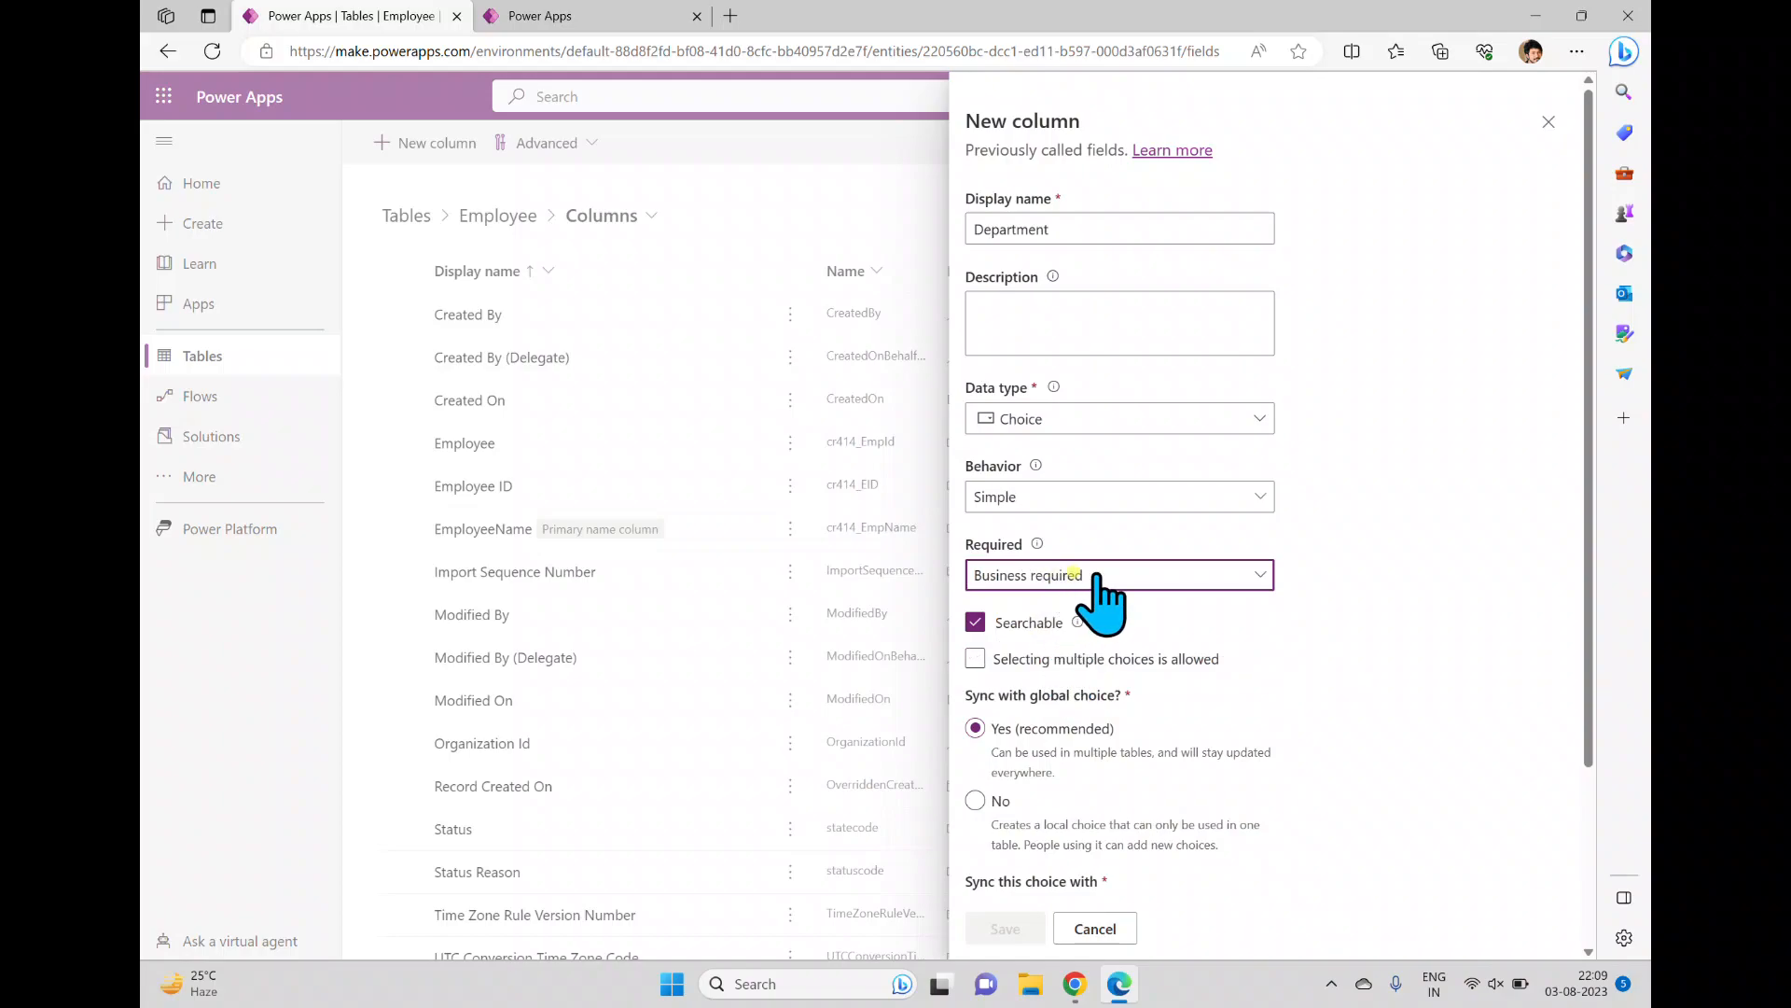
# Try allowing multiple choices to be selected in the Department column
pyautogui.scroll(-1, 1121, 574)
pyautogui.scroll(1, 1121, 573)
pyautogui.scroll(-1, 1117, 597)
pyautogui.scroll(1, 1116, 611)
pyautogui.moveTo(1588, 644); pyautogui.dragTo(1599, 788)
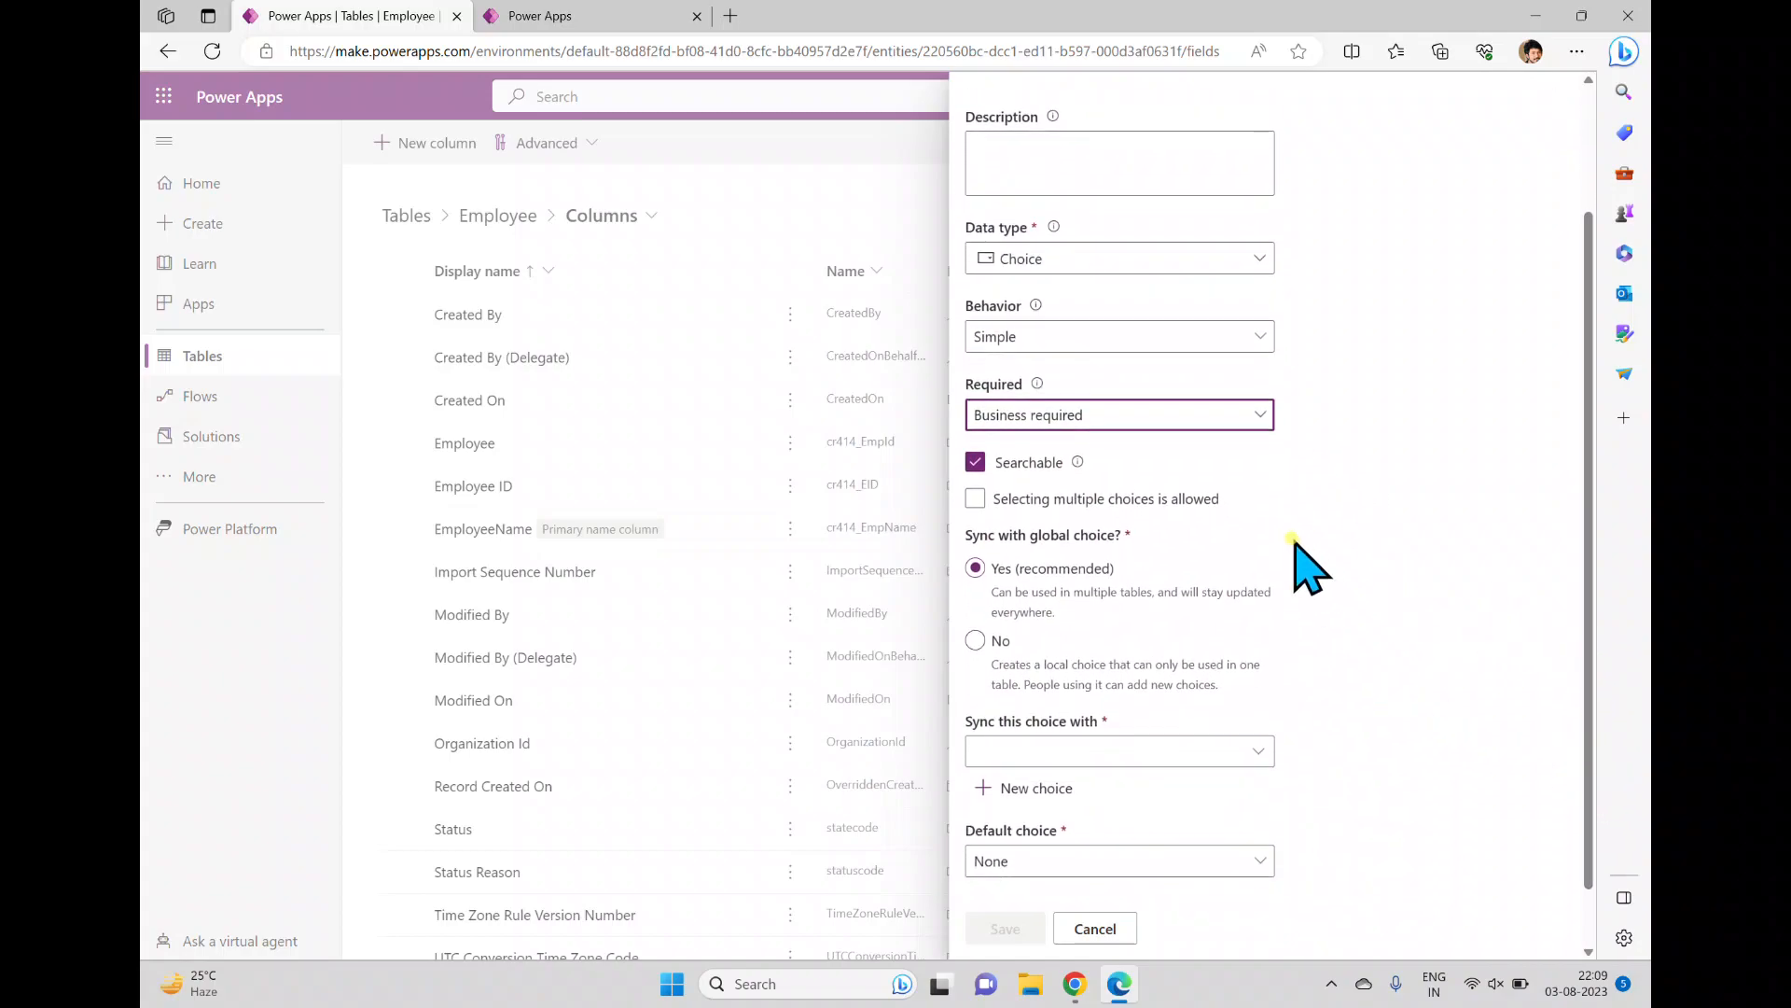
pyautogui.scroll(1, 1019, 519)
pyautogui.scroll(-1, 1030, 532)
pyautogui.scroll(-1, 1034, 536)
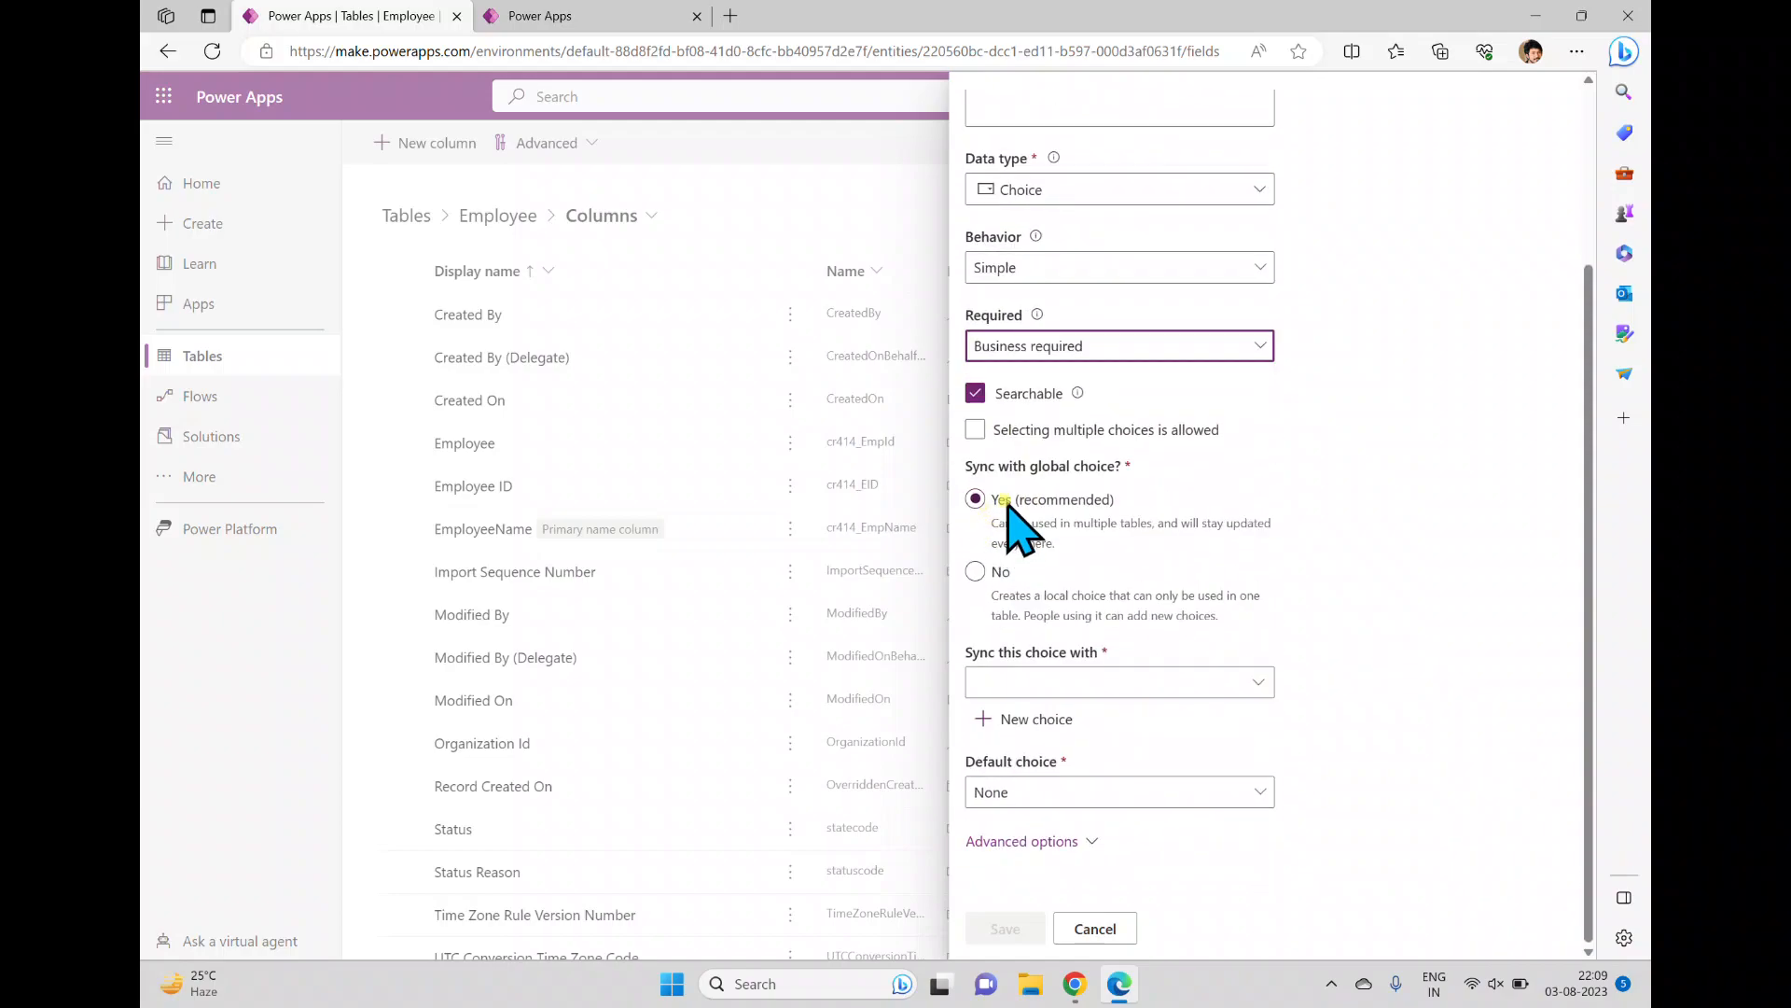
pyautogui.click(976, 431)
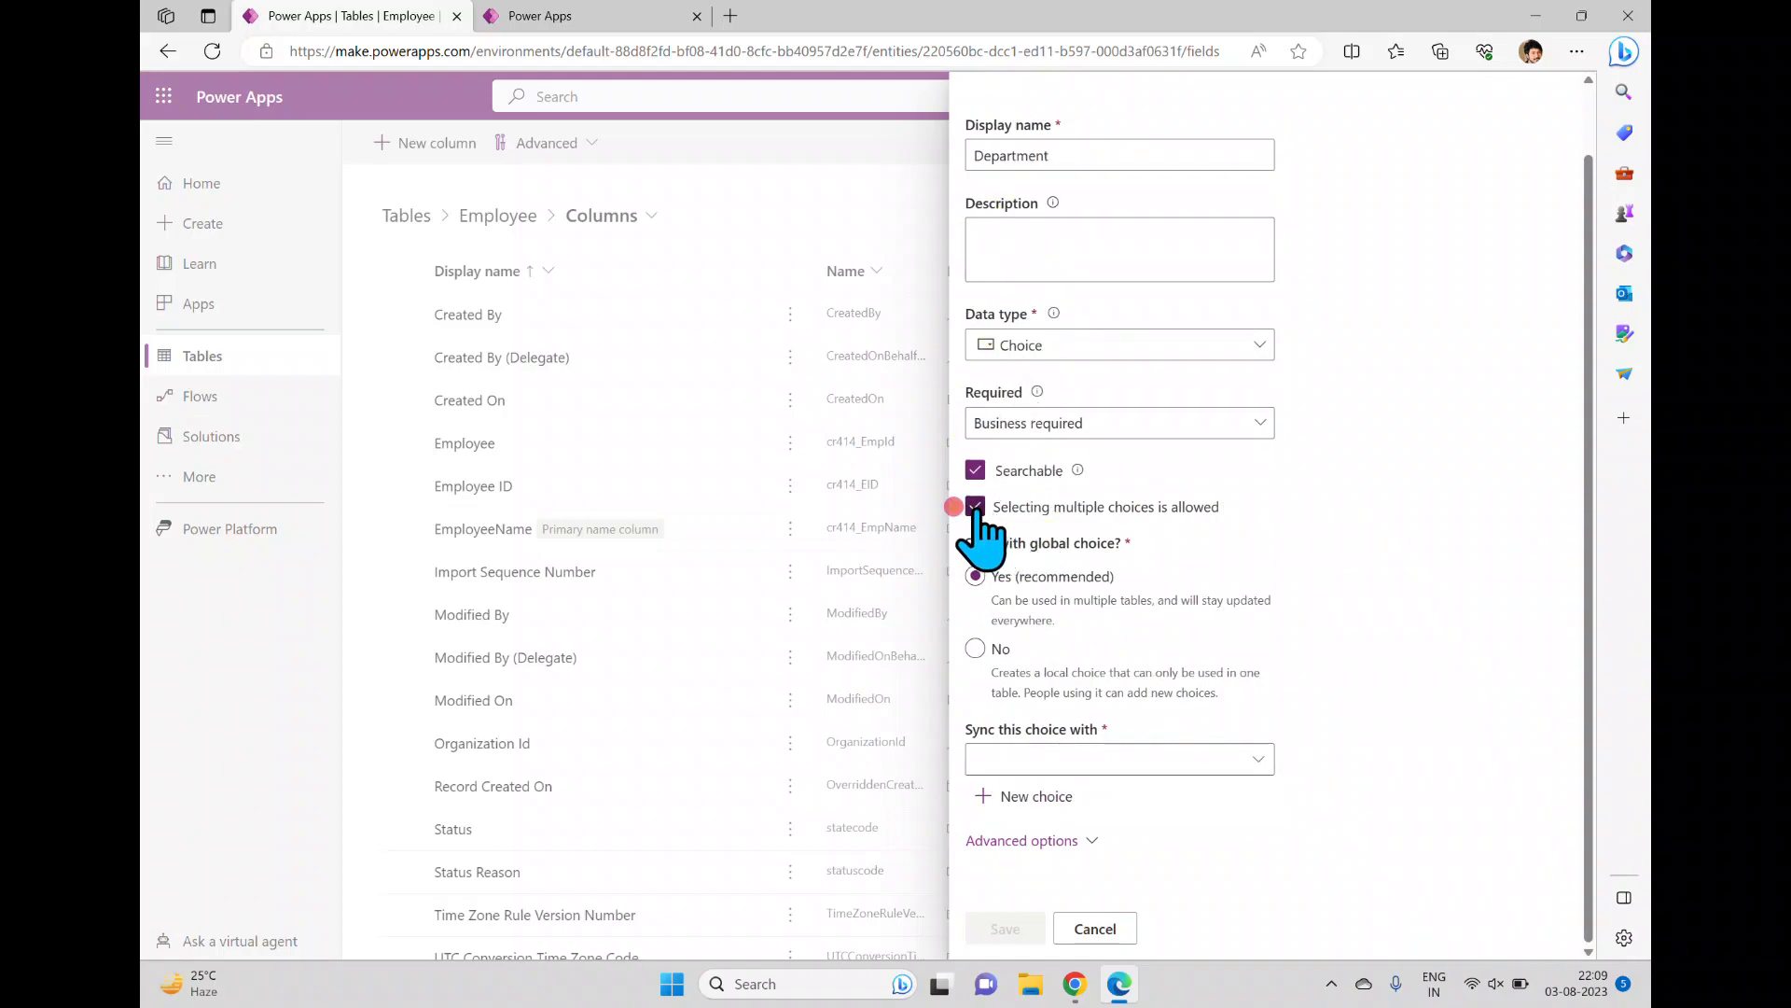
pyautogui.click(975, 507)
# Turn off syncing with a global choice so the Department column uses a local choice
pyautogui.scroll(-1, 1315, 524)
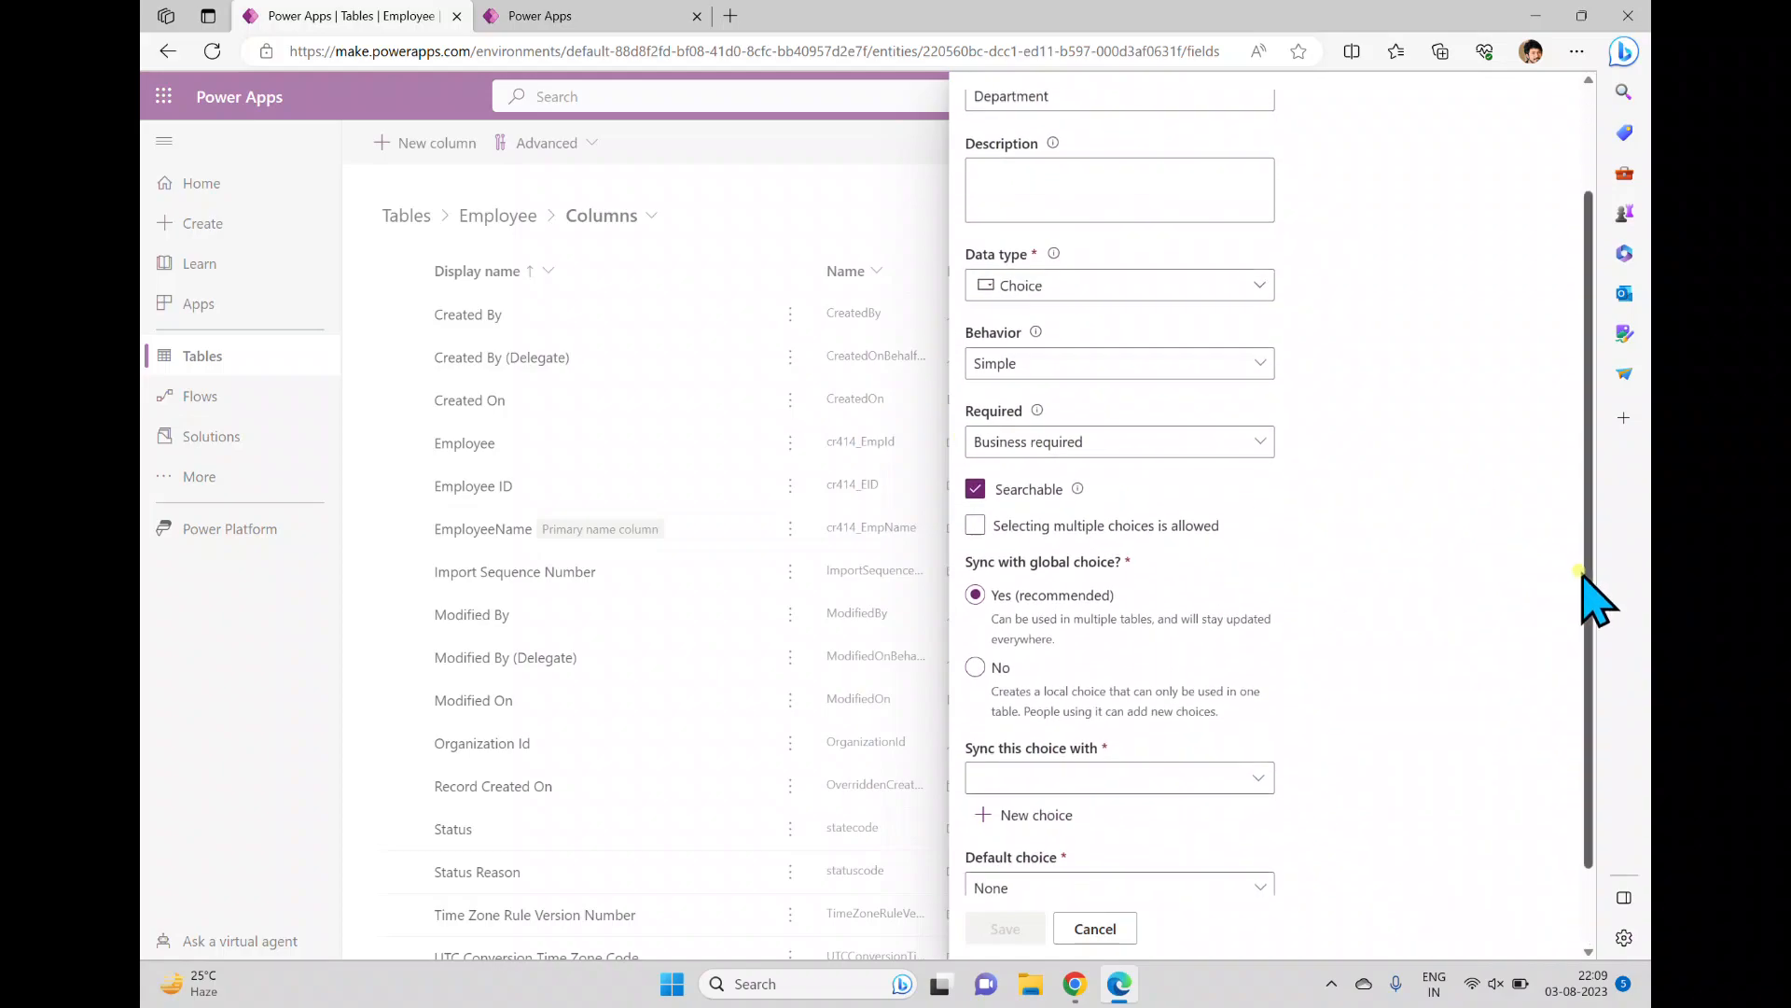
pyautogui.scroll(-2, 1595, 635)
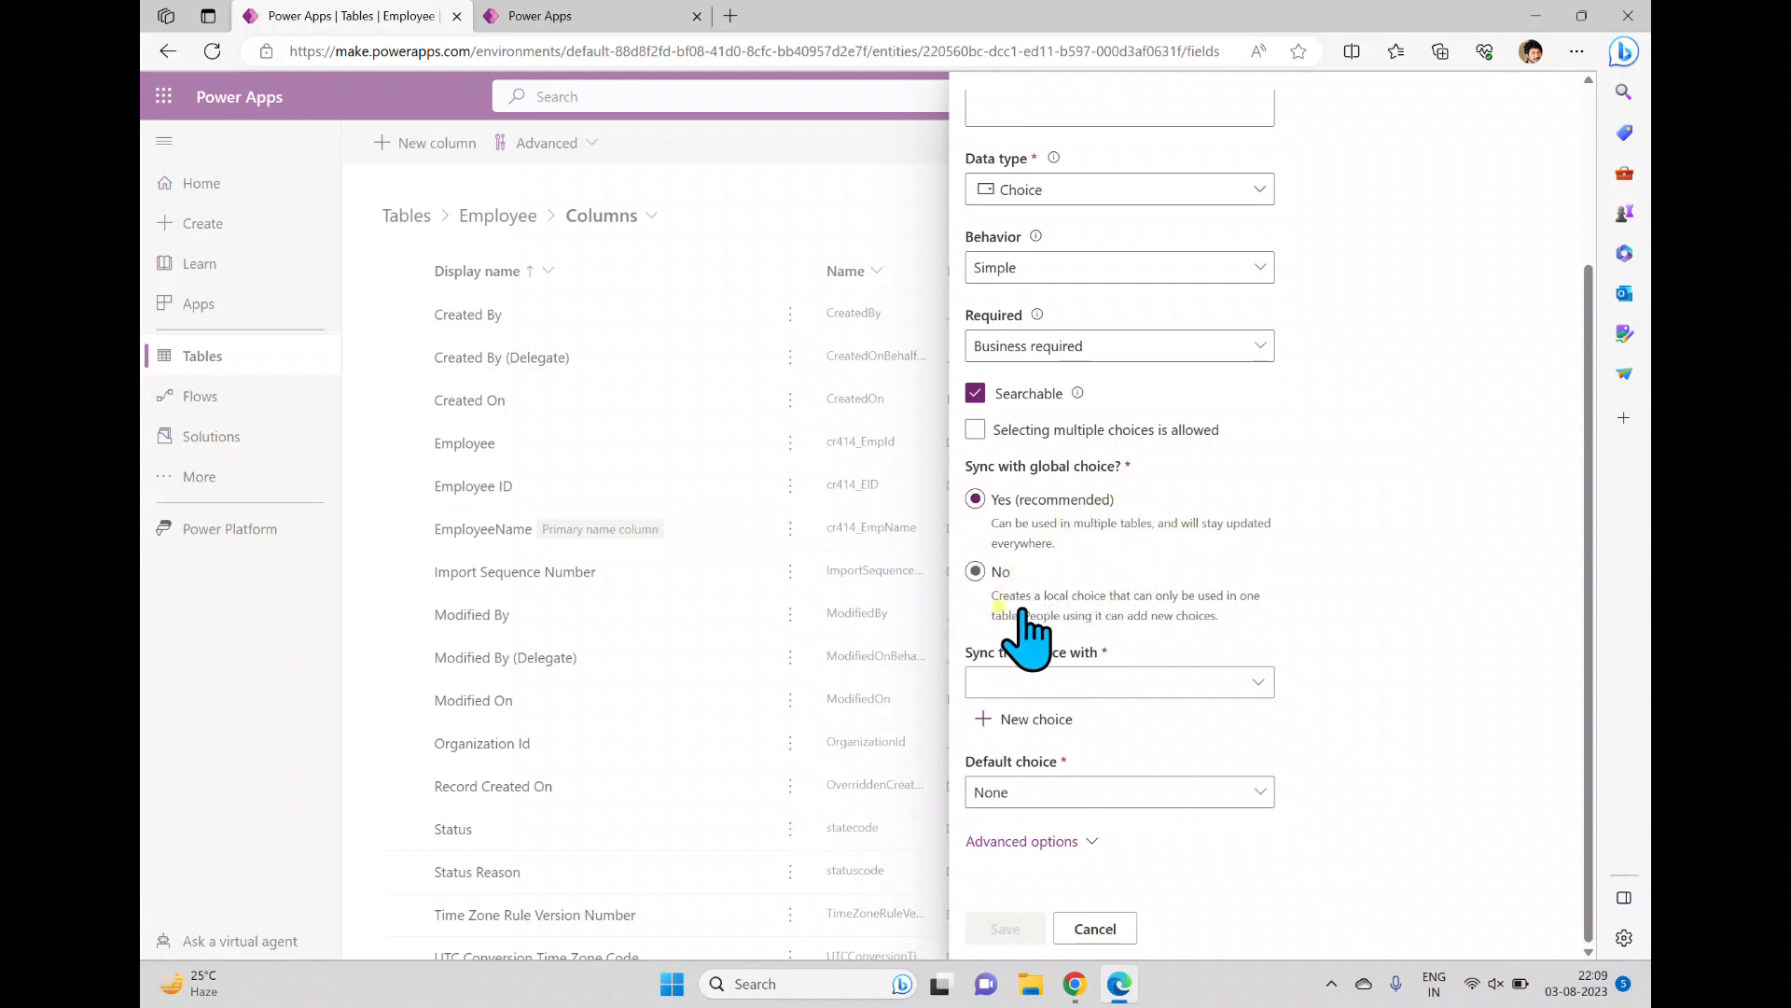
pyautogui.click(975, 571)
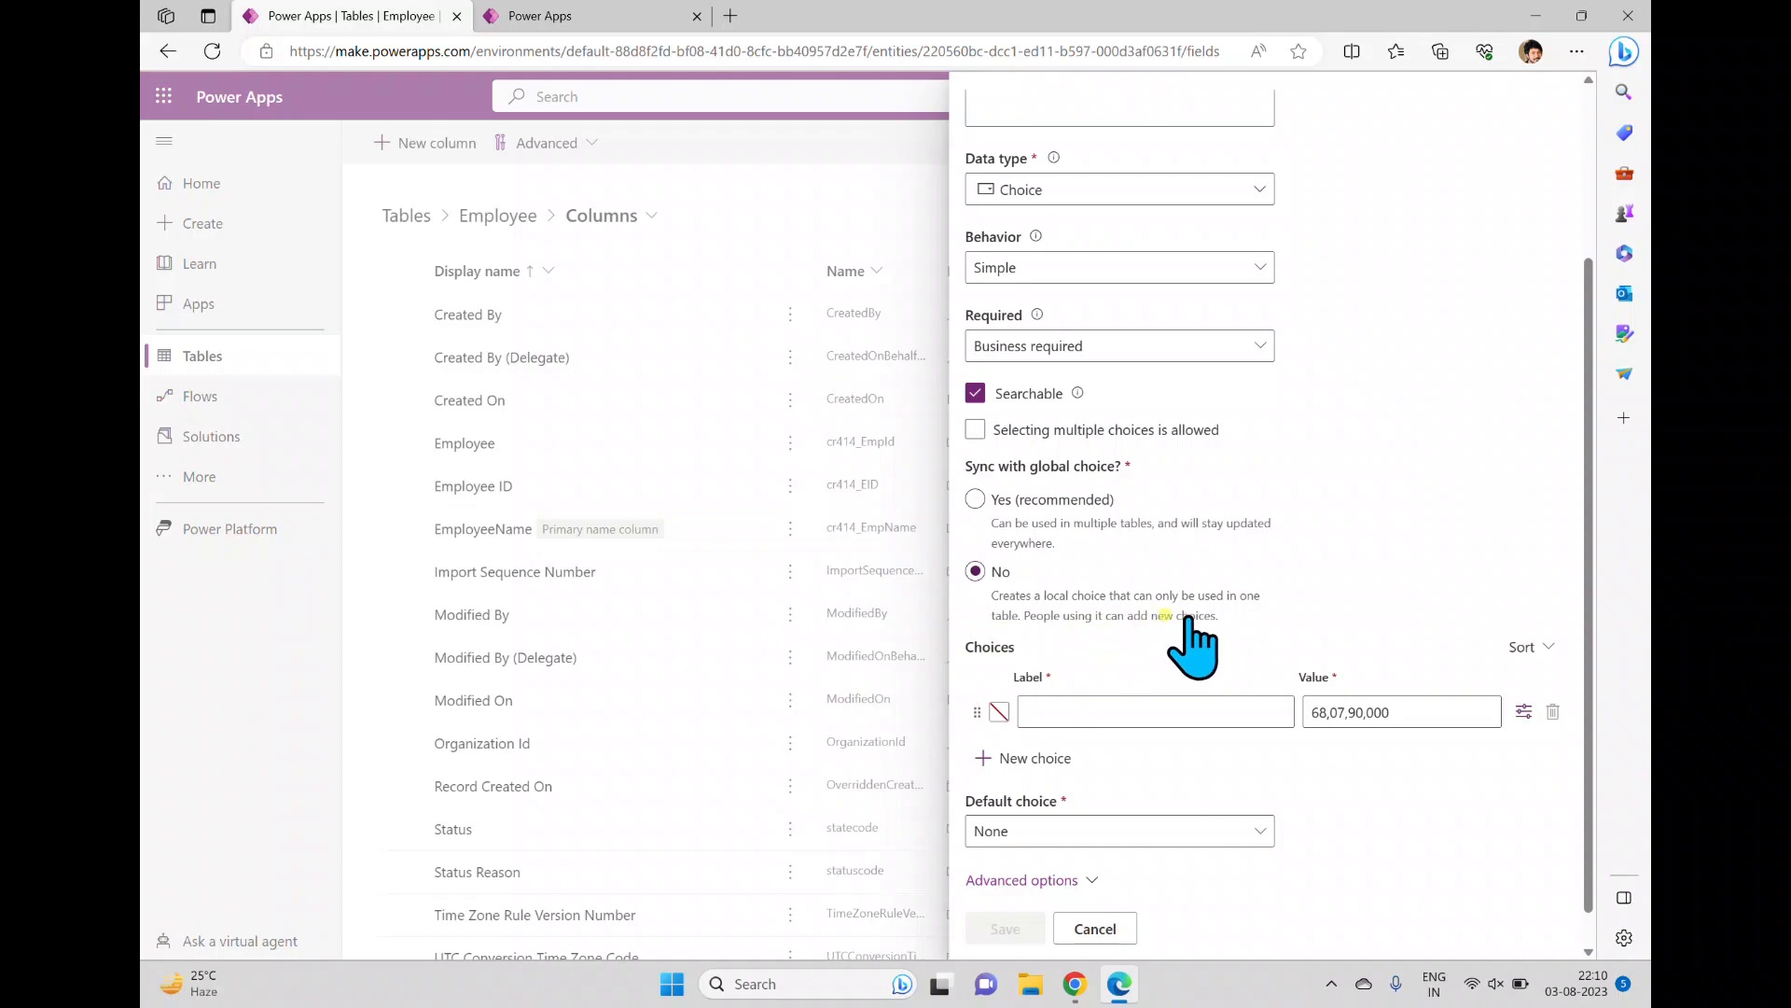
# Enter Sales as the first choice label and set its value to 1
pyautogui.scroll(5, 1200, 640)
pyautogui.scroll(-5, 1204, 635)
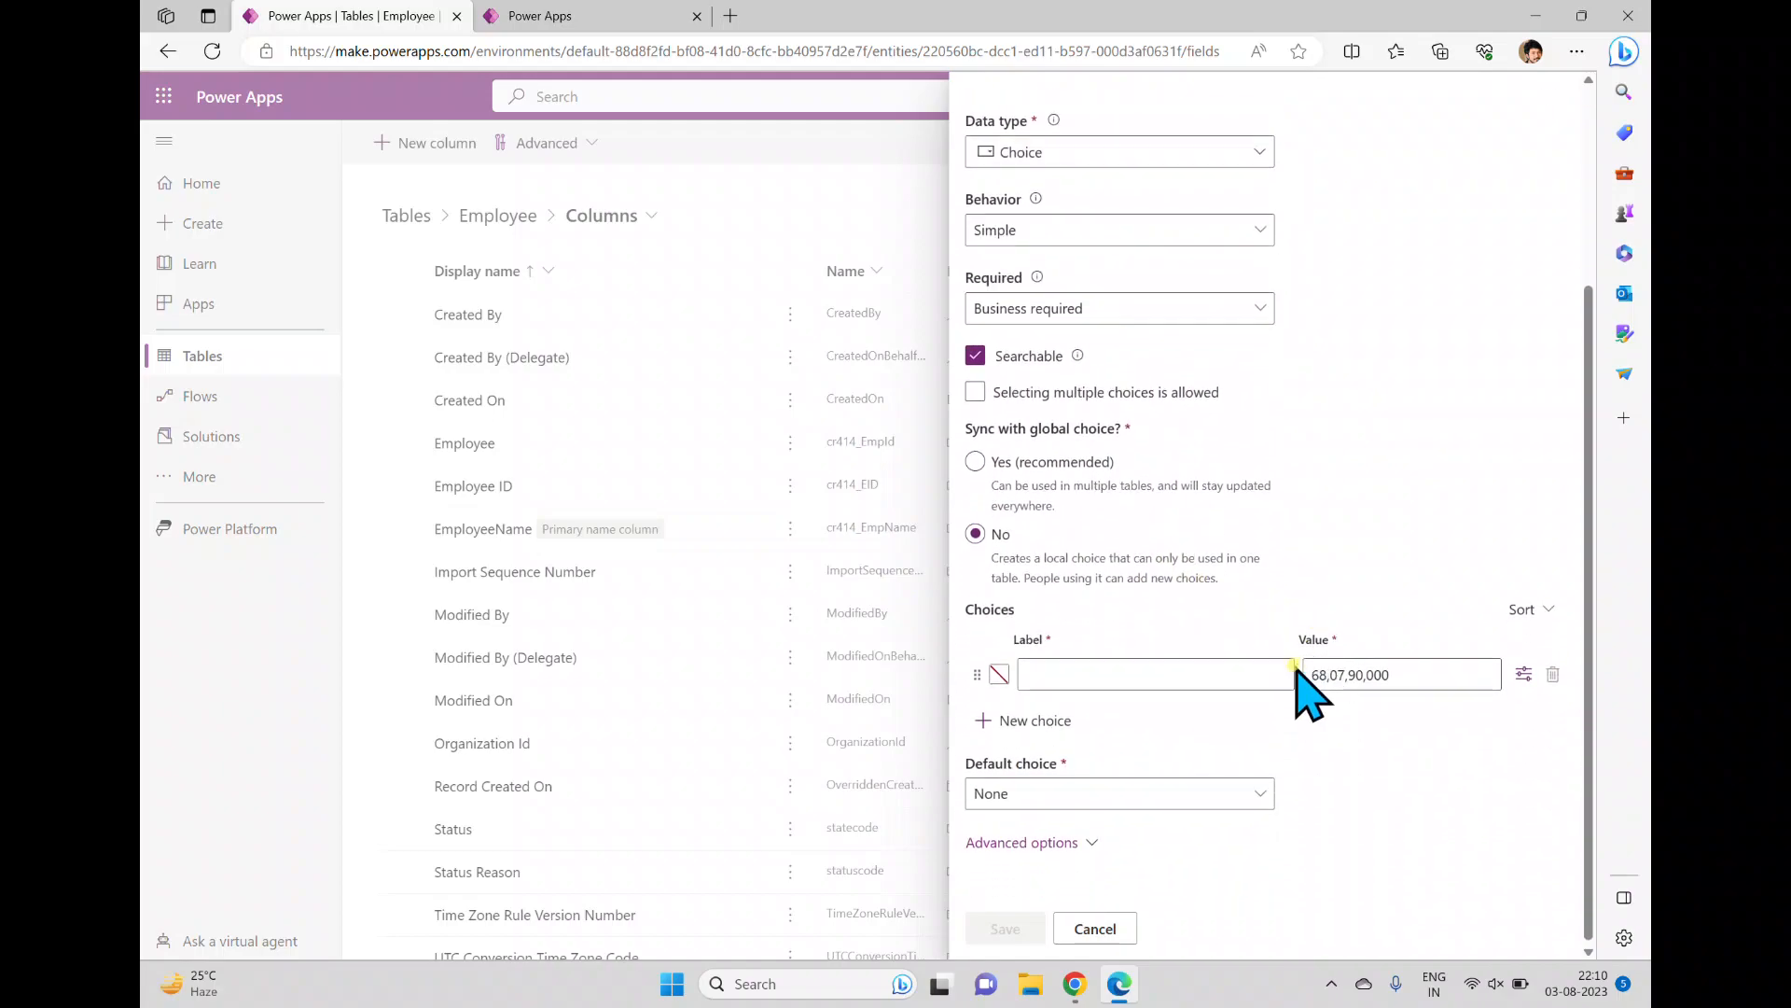
pyautogui.click(1122, 672)
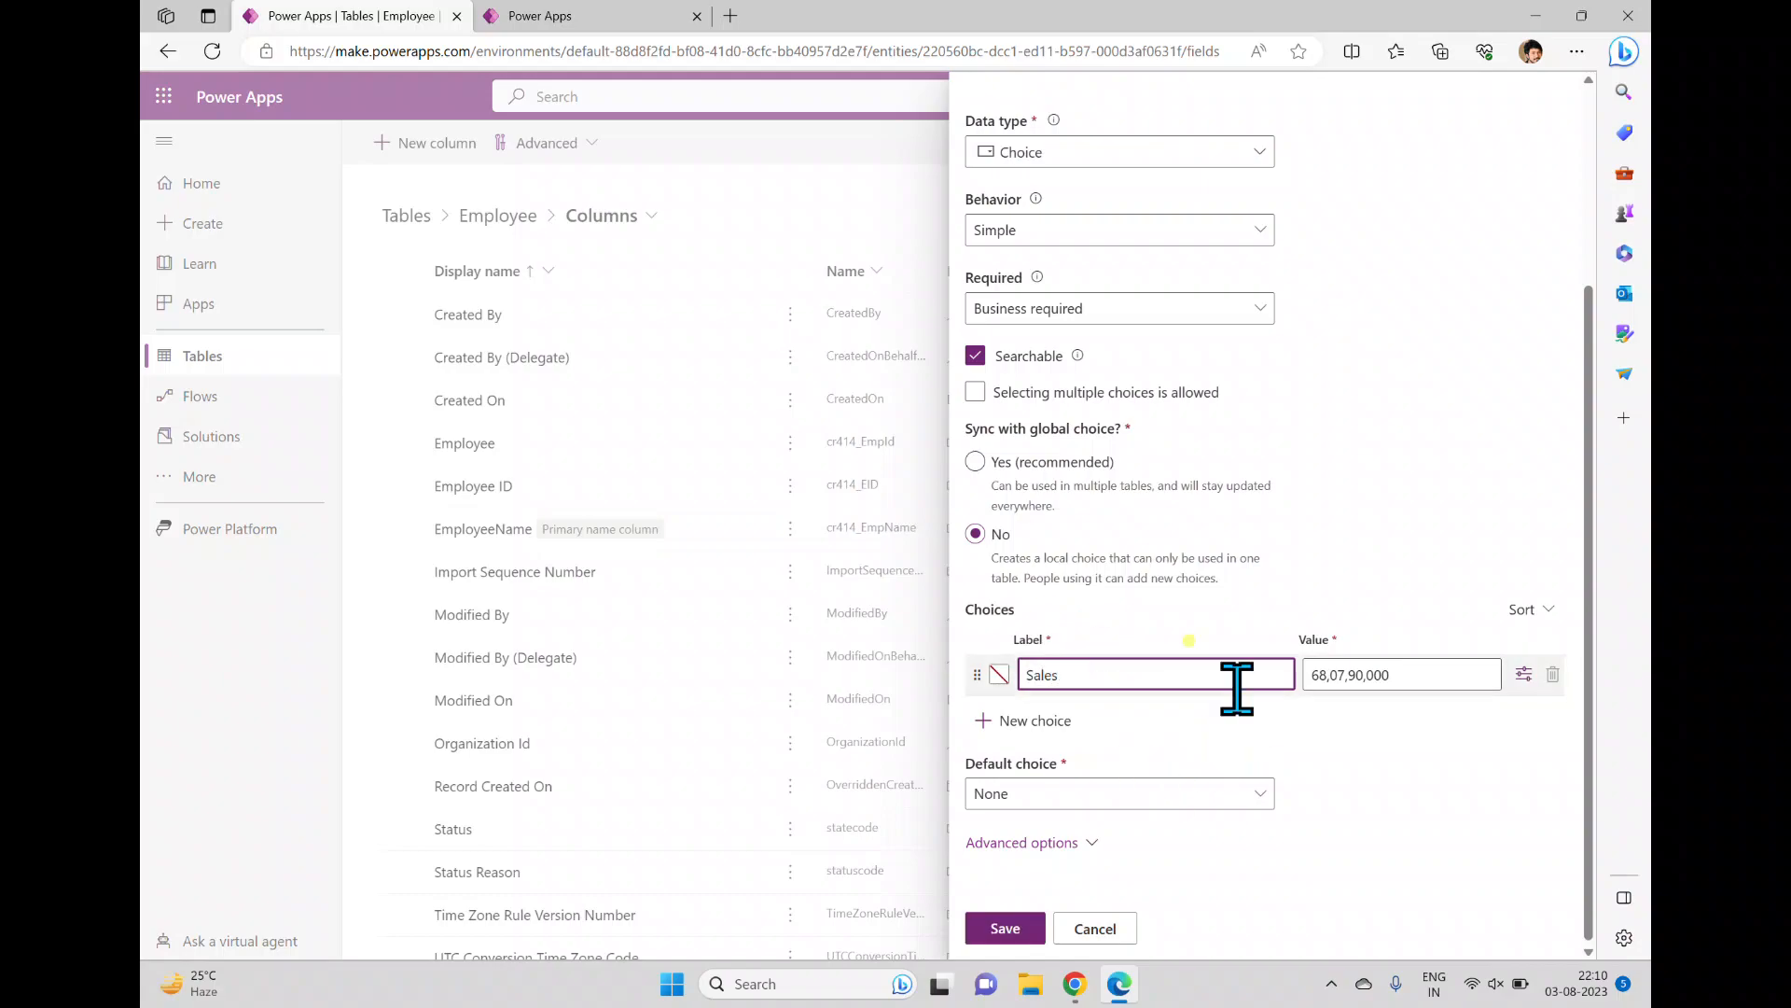
pyautogui.doubleClick(1391, 674)
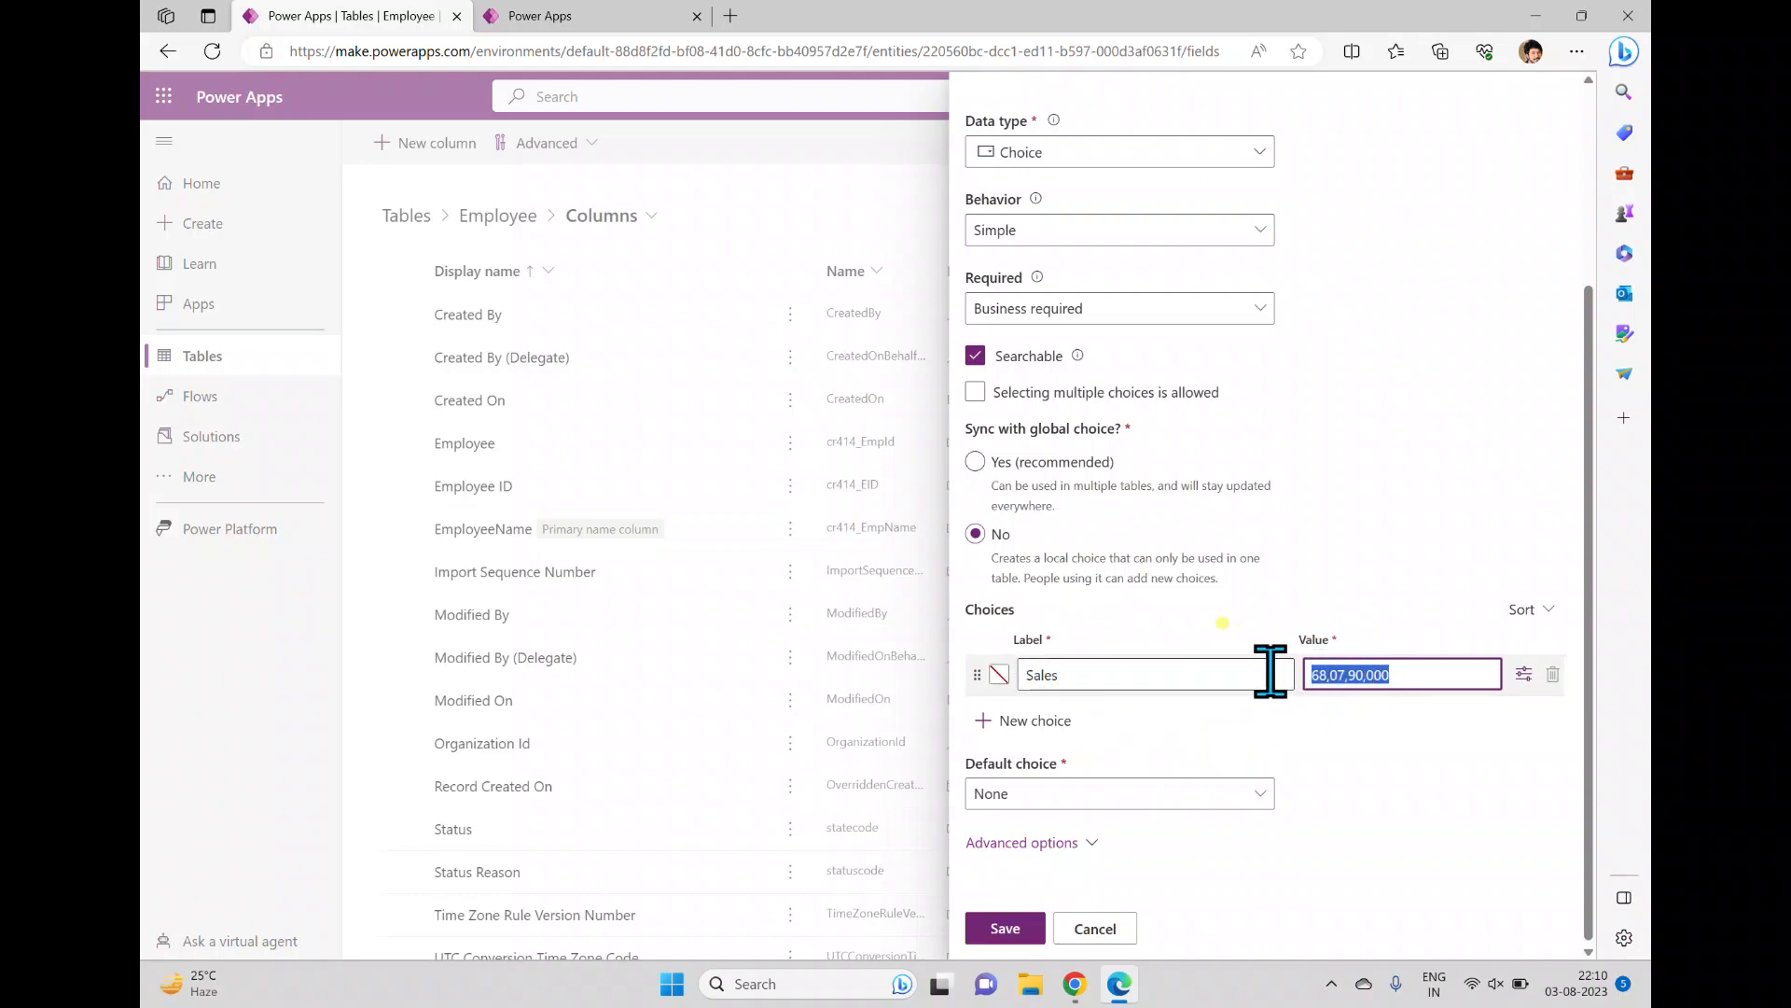
pyautogui.scroll(2, 1267, 686)
pyautogui.doubleClick(1353, 837)
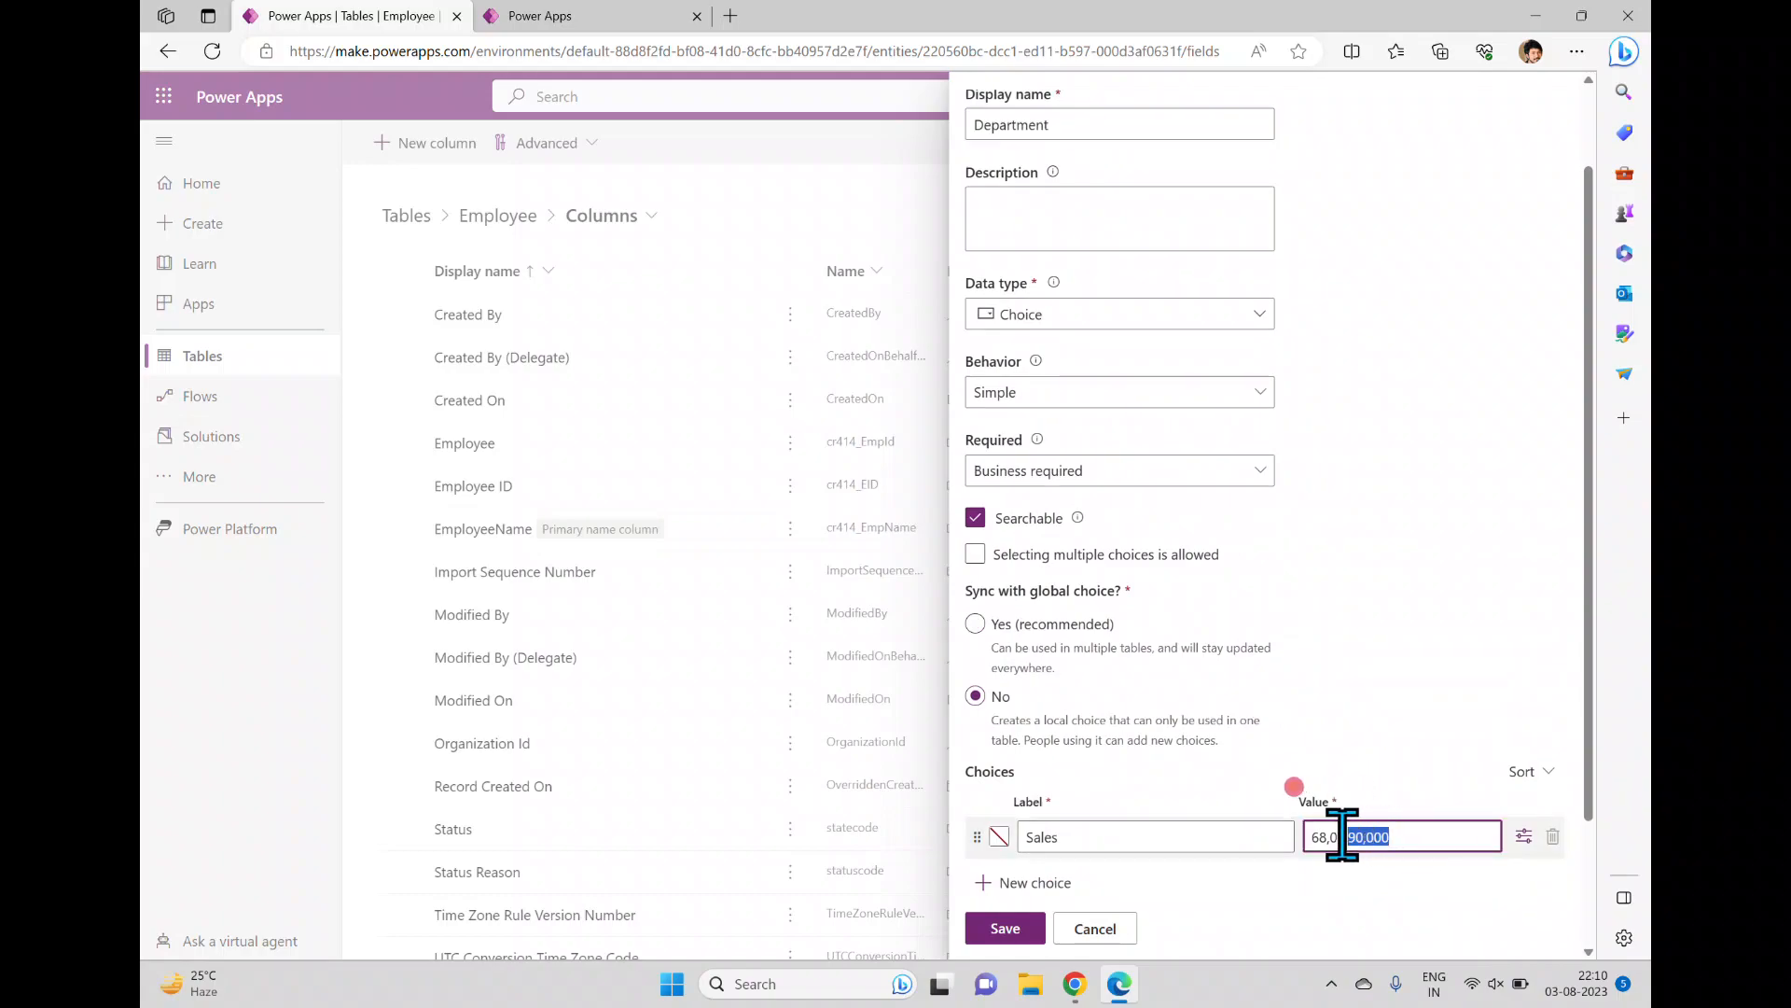
pyautogui.write('1')
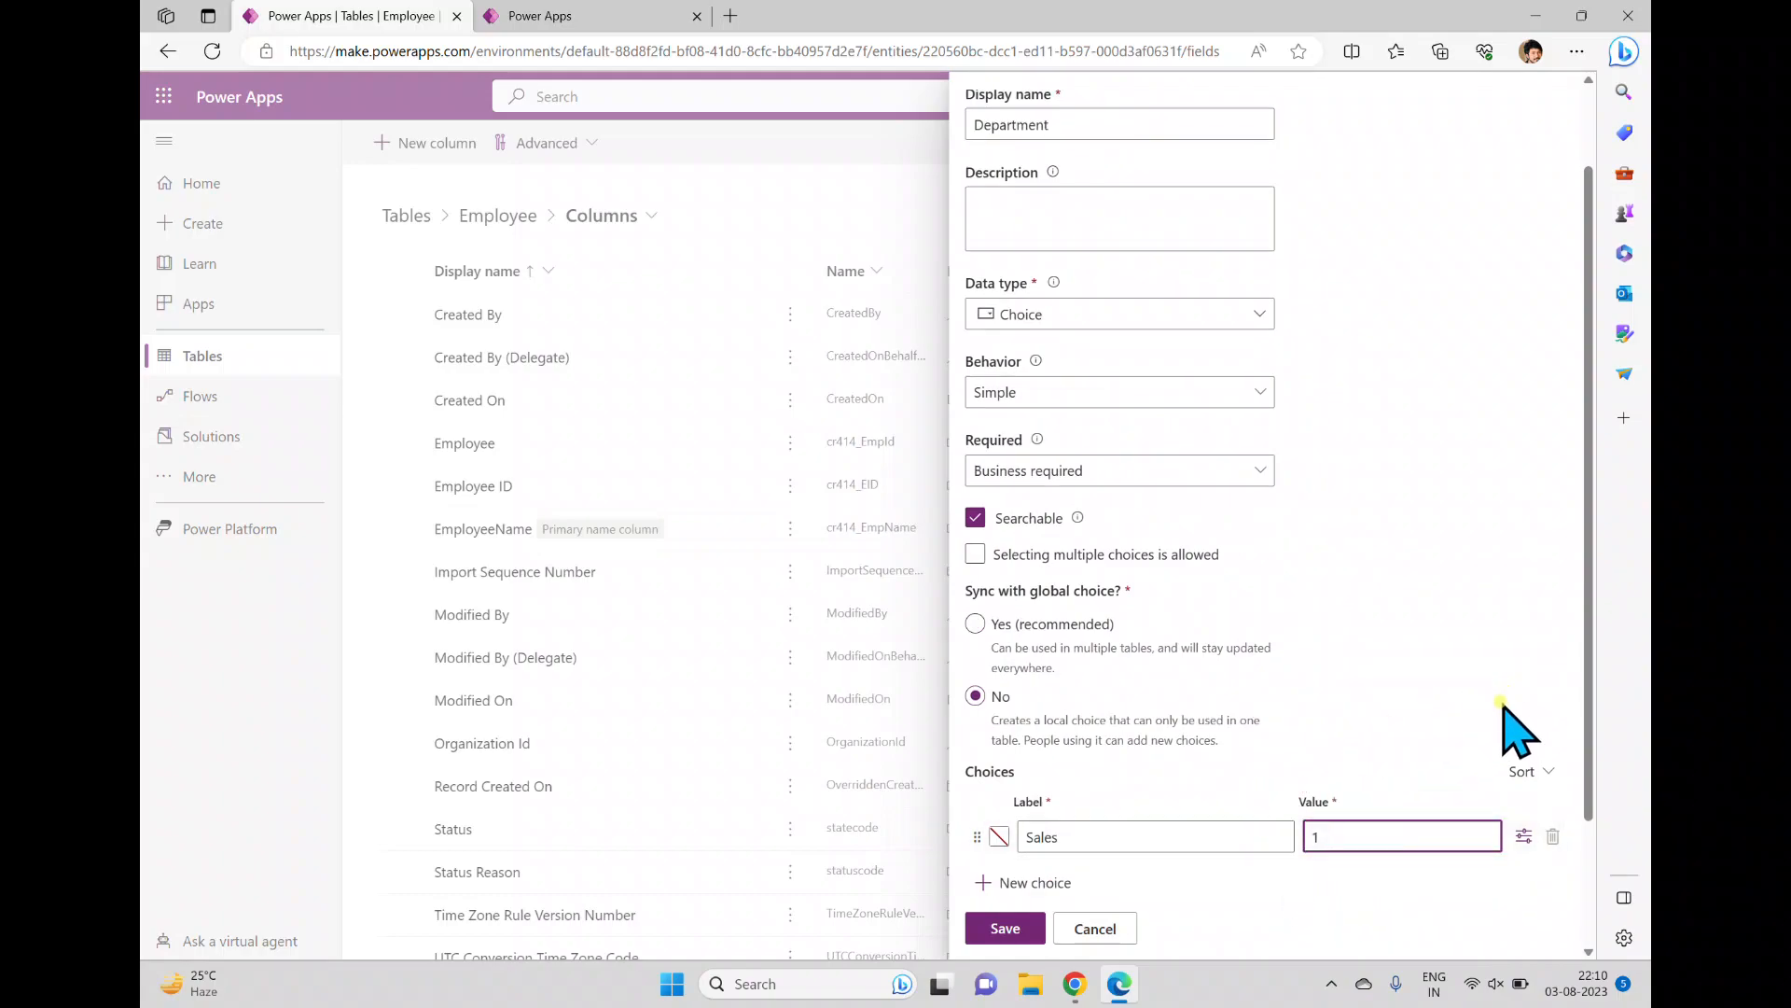
# Try to color the Sales choice green by changing only the hue
pyautogui.moveTo(1588, 767); pyautogui.dragTo(1595, 859)
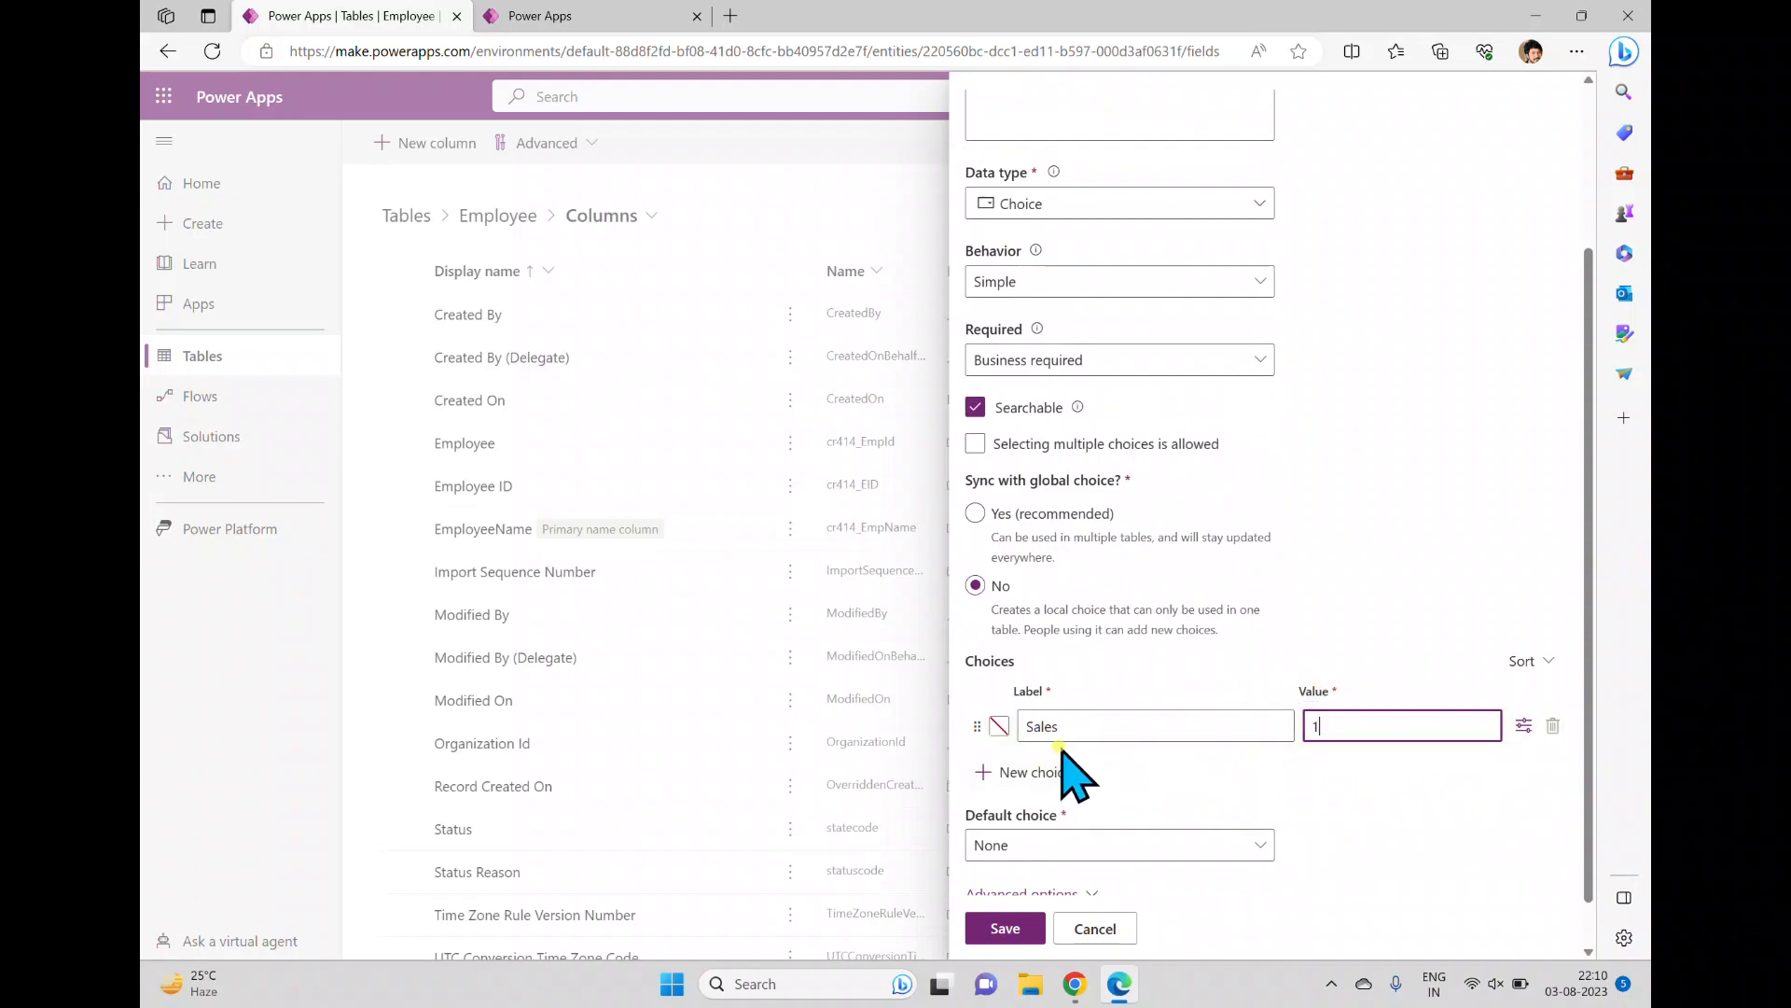
pyautogui.click(995, 728)
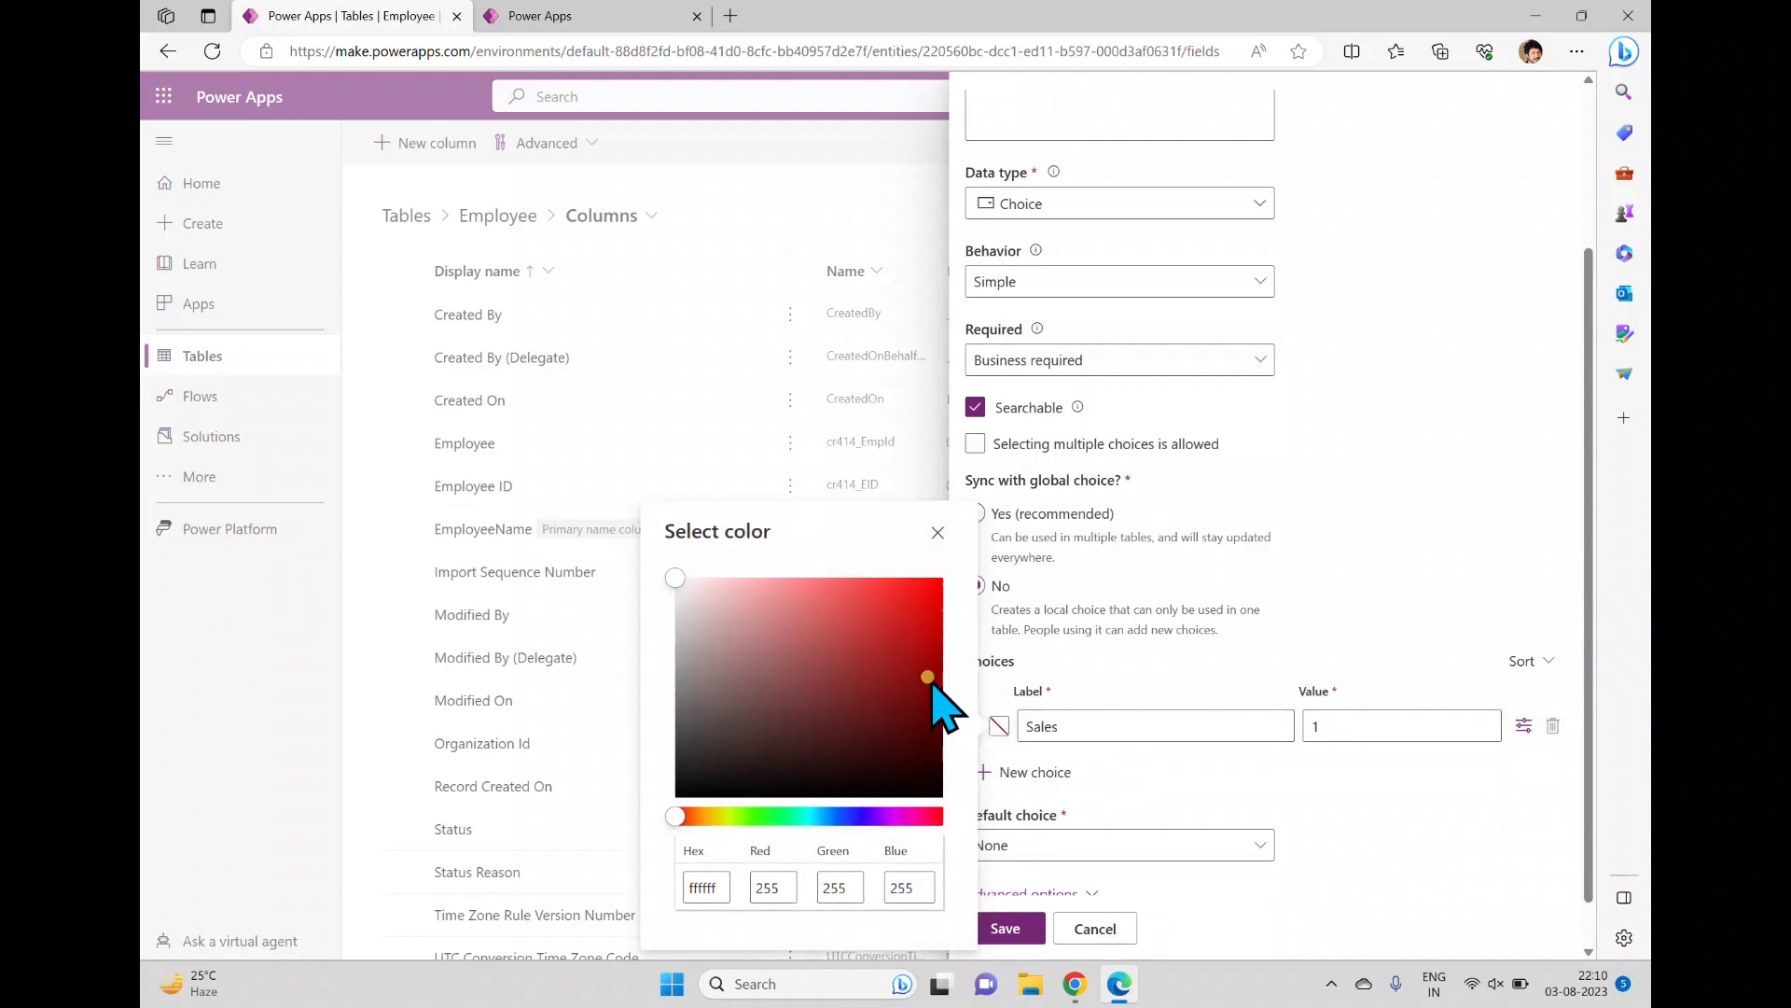
pyautogui.click(758, 815)
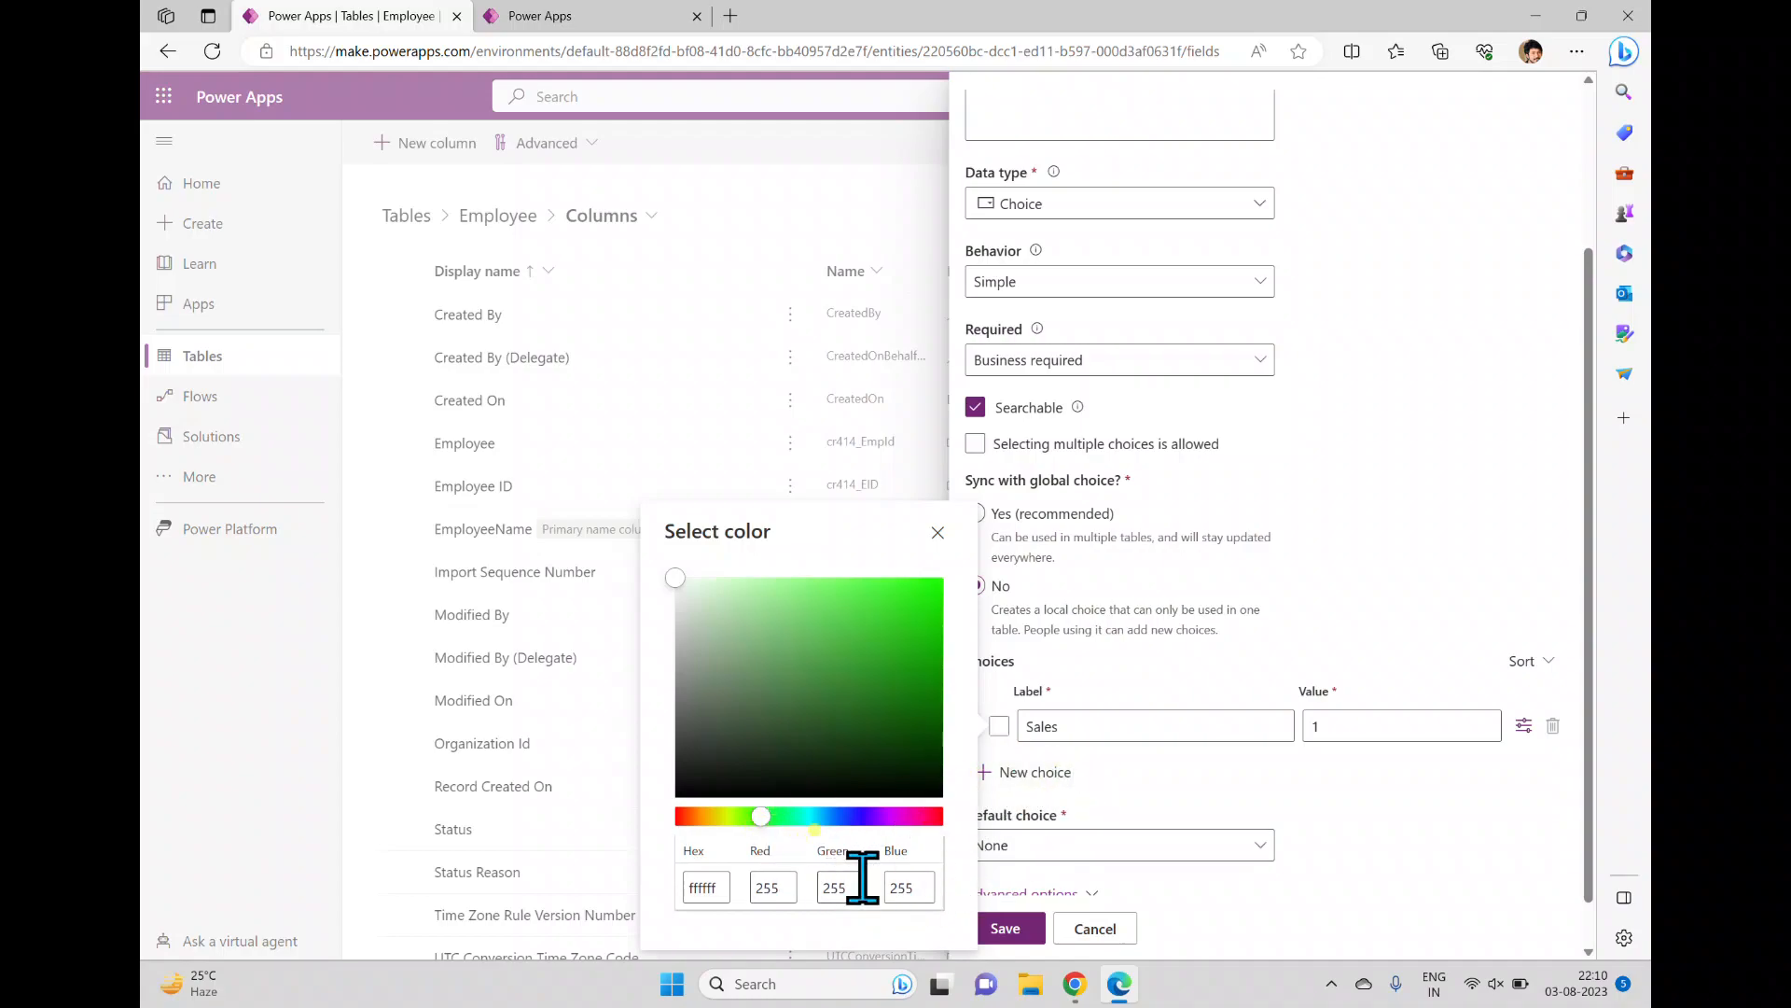
pyautogui.moveTo(1588, 784); pyautogui.dragTo(1615, 885)
pyautogui.click(999, 673)
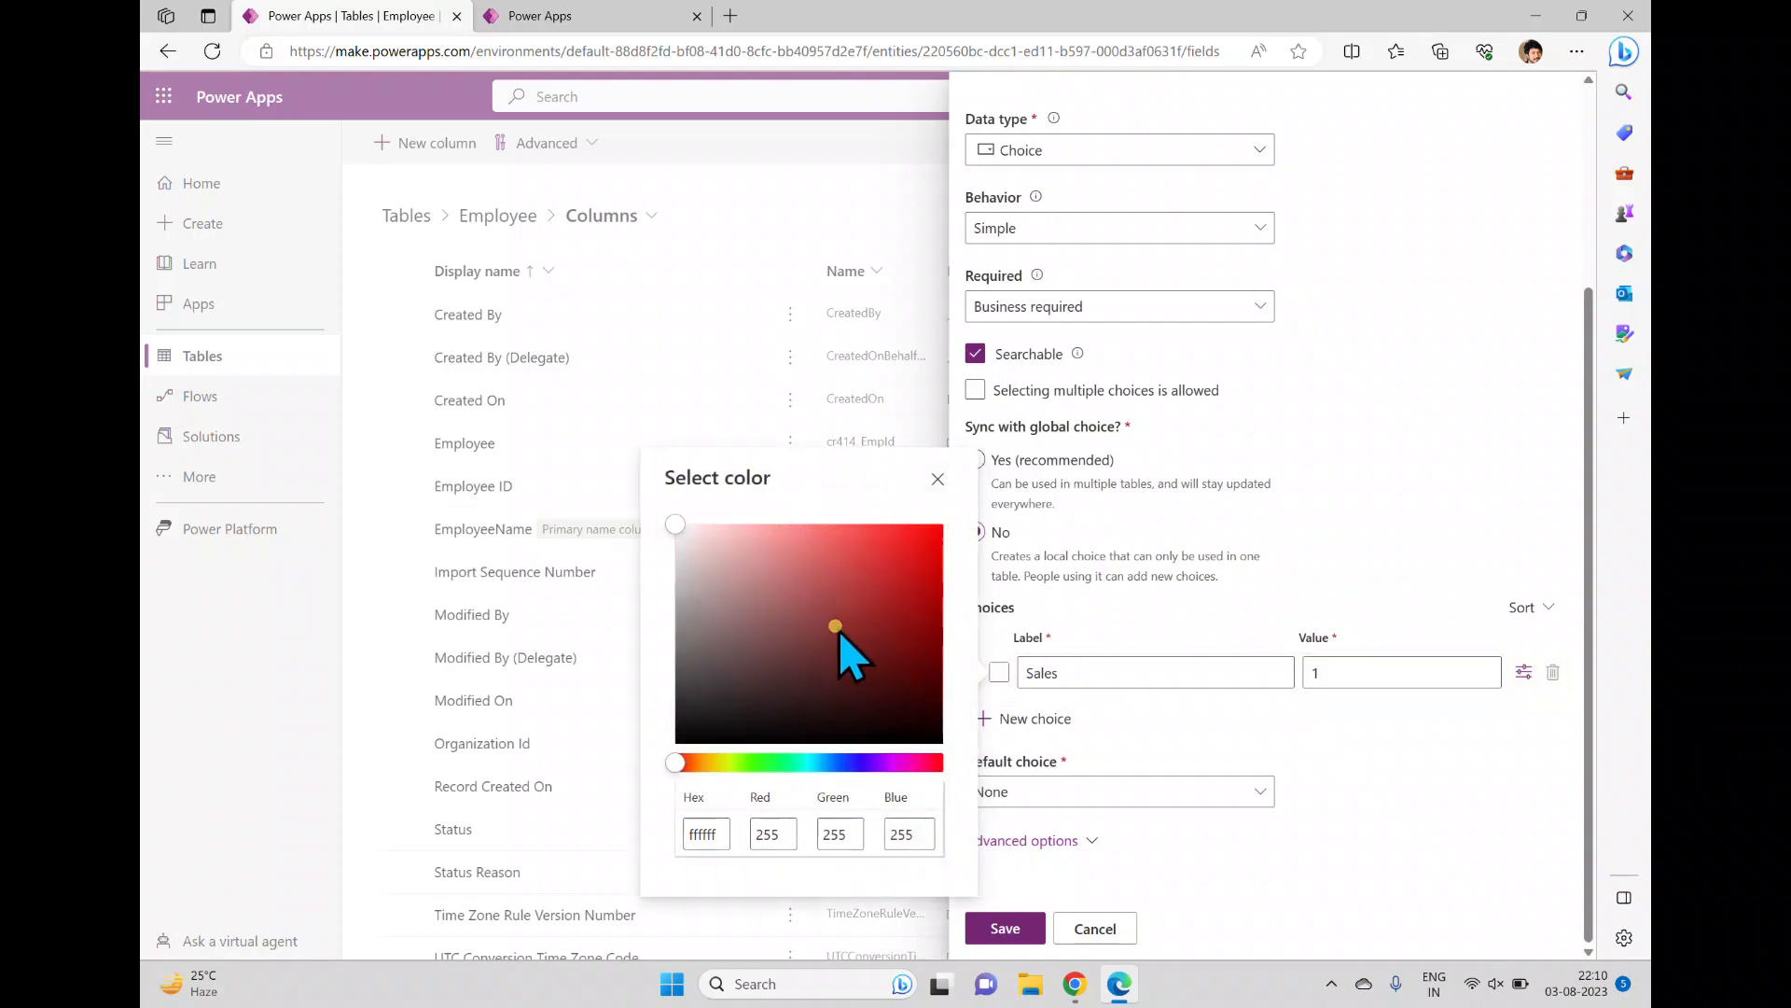
pyautogui.click(754, 763)
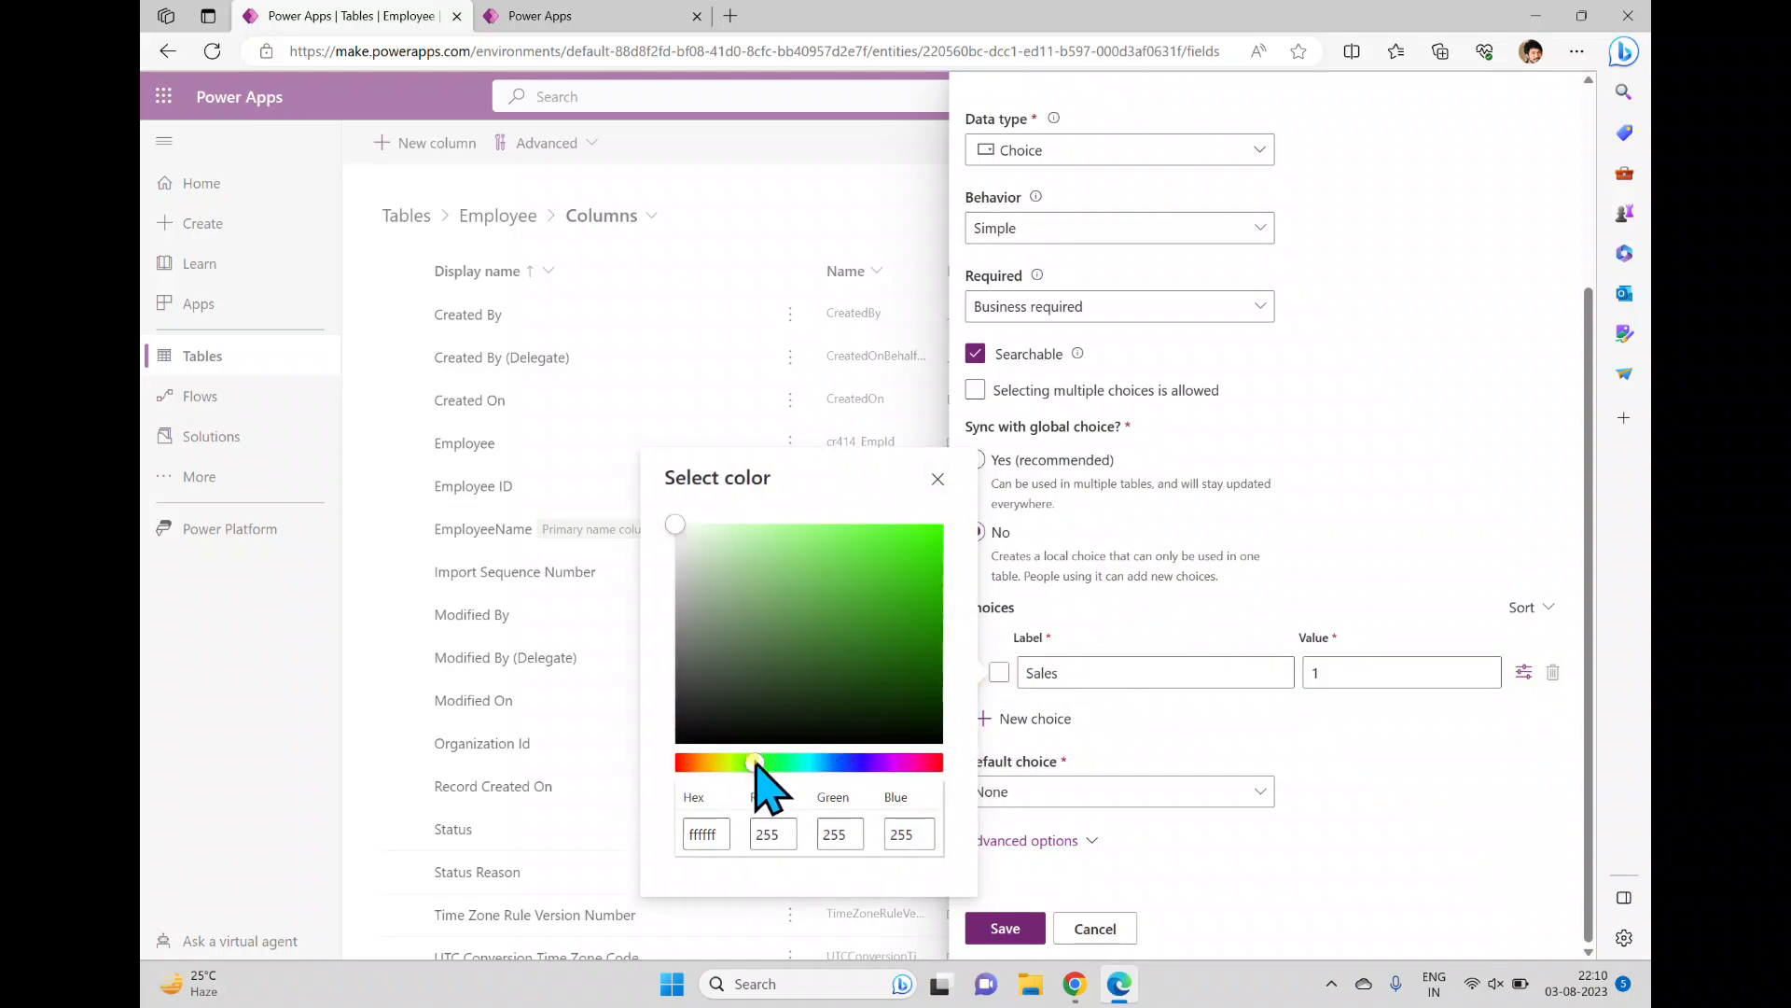
pyautogui.click(1099, 709)
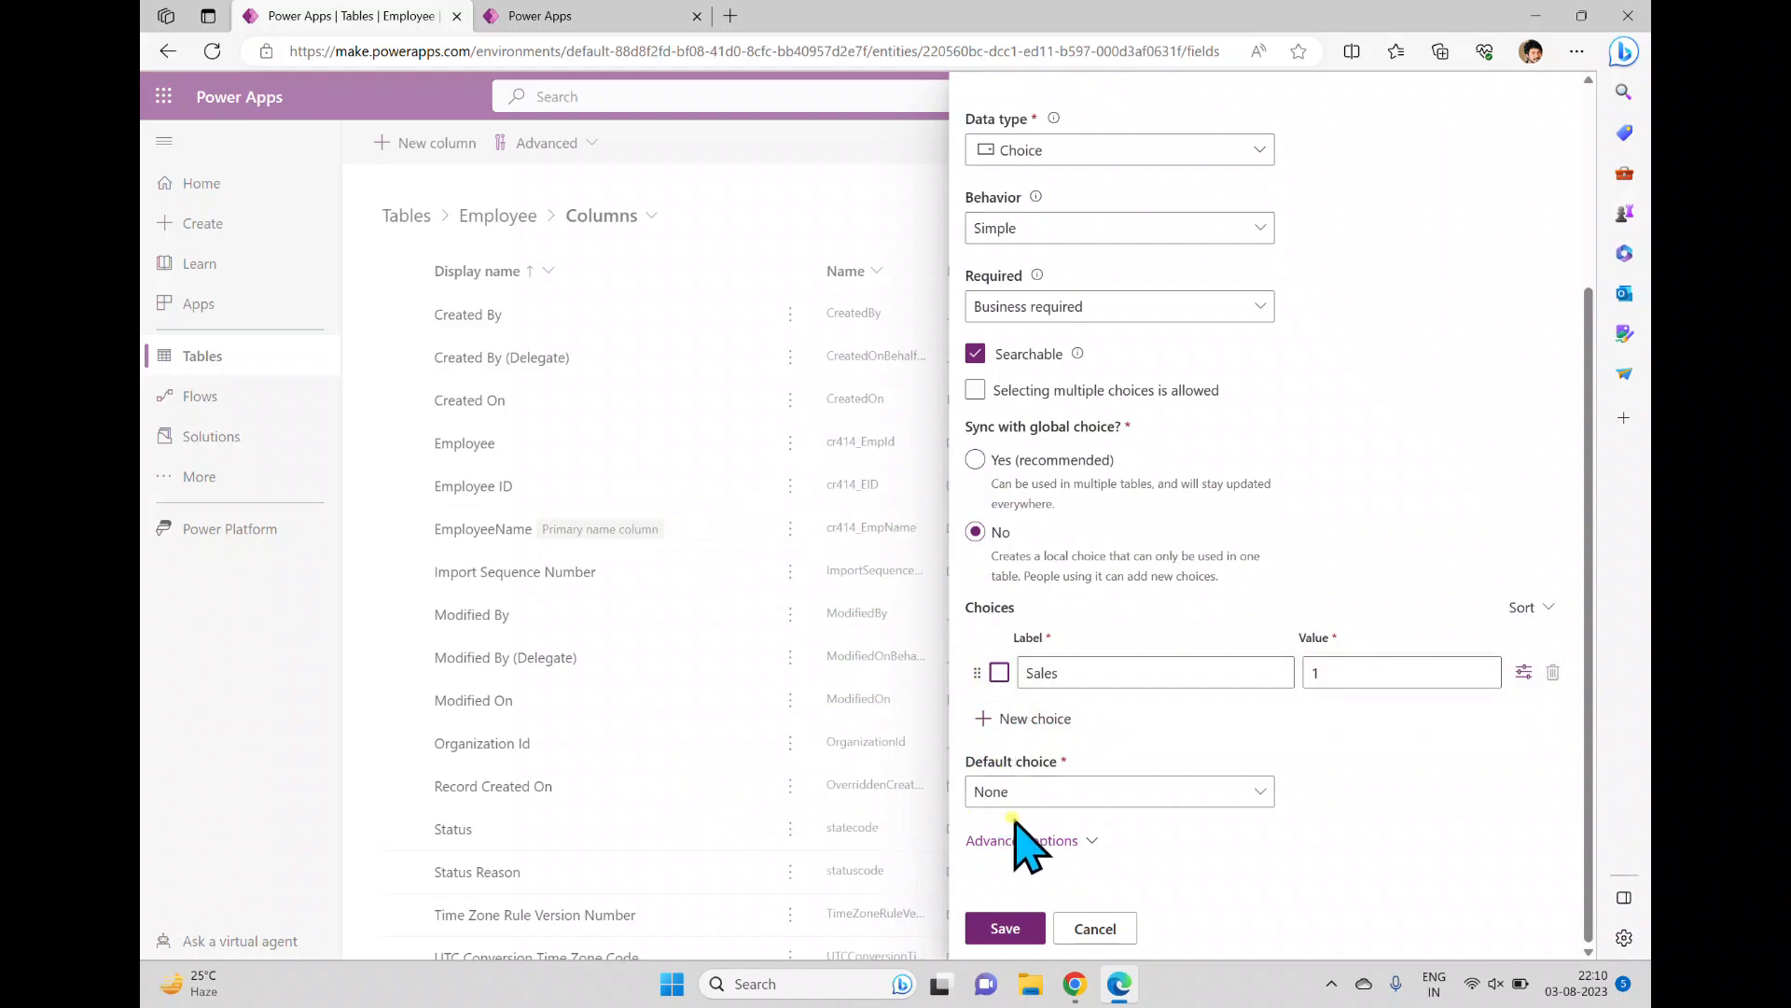
# Set the Sales choice's color to a dark green with RGB 57, 87, 59
pyautogui.click(998, 673)
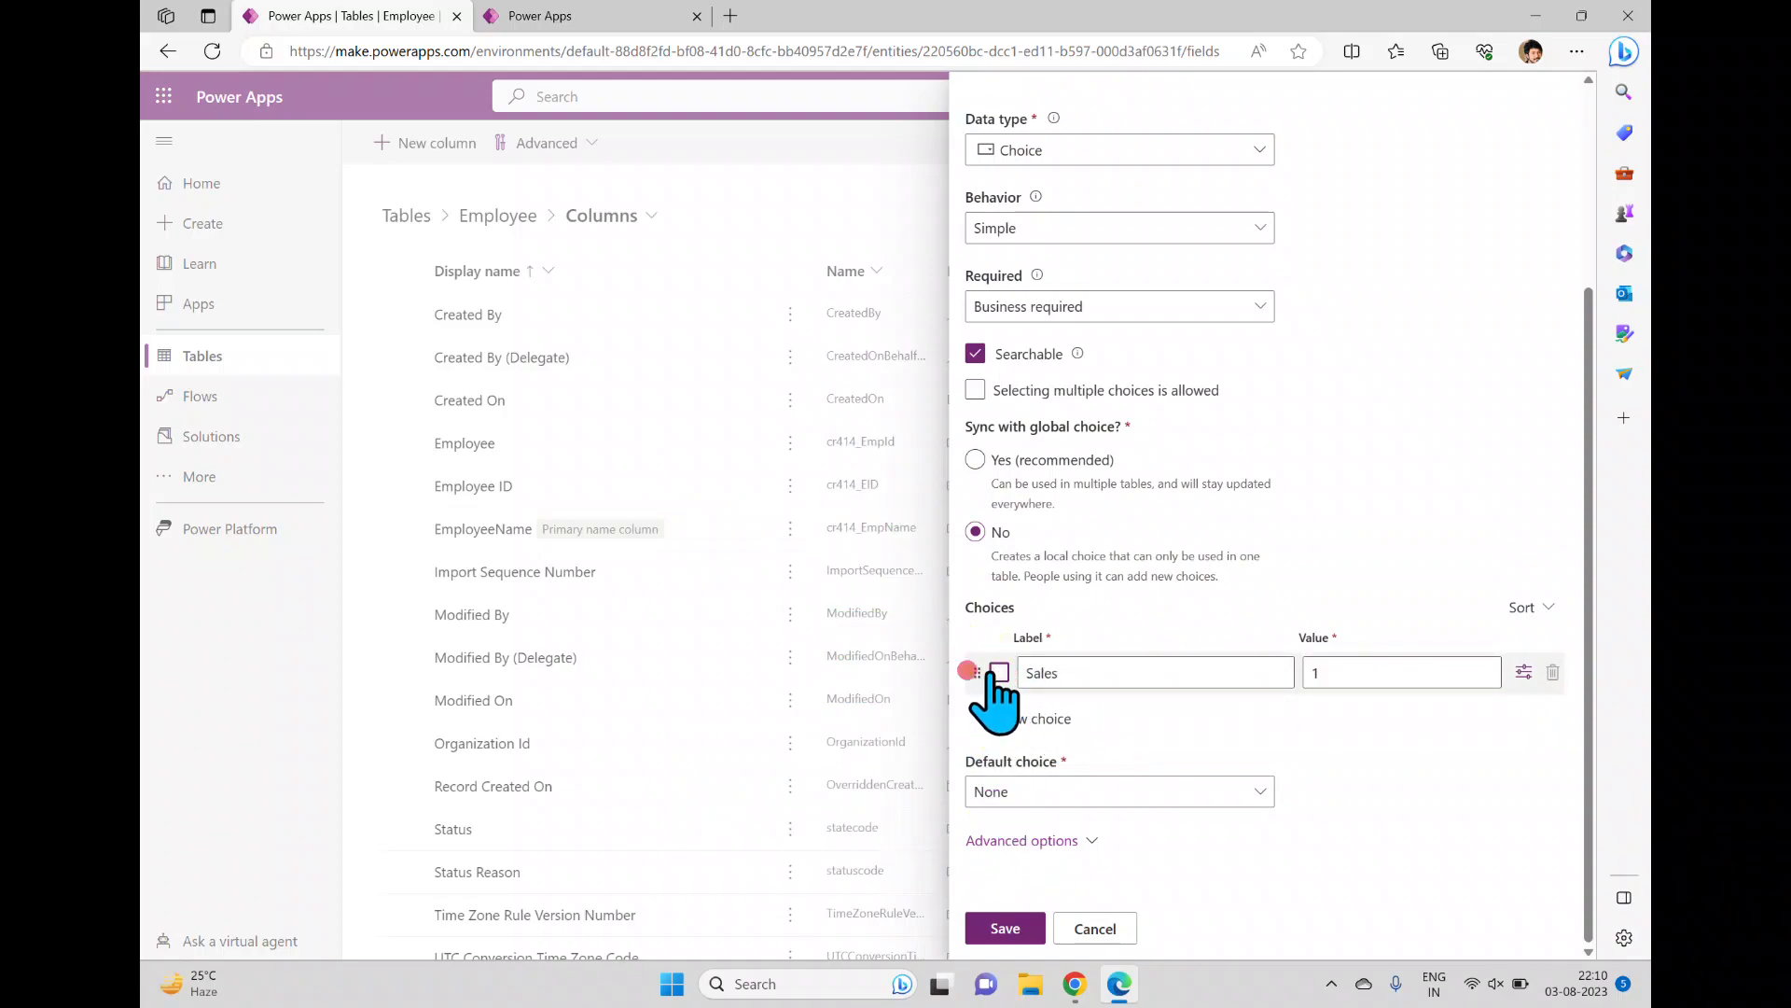
pyautogui.moveTo(777, 621); pyautogui.dragTo(757, 691)
pyautogui.moveTo(684, 764); pyautogui.dragTo(769, 765)
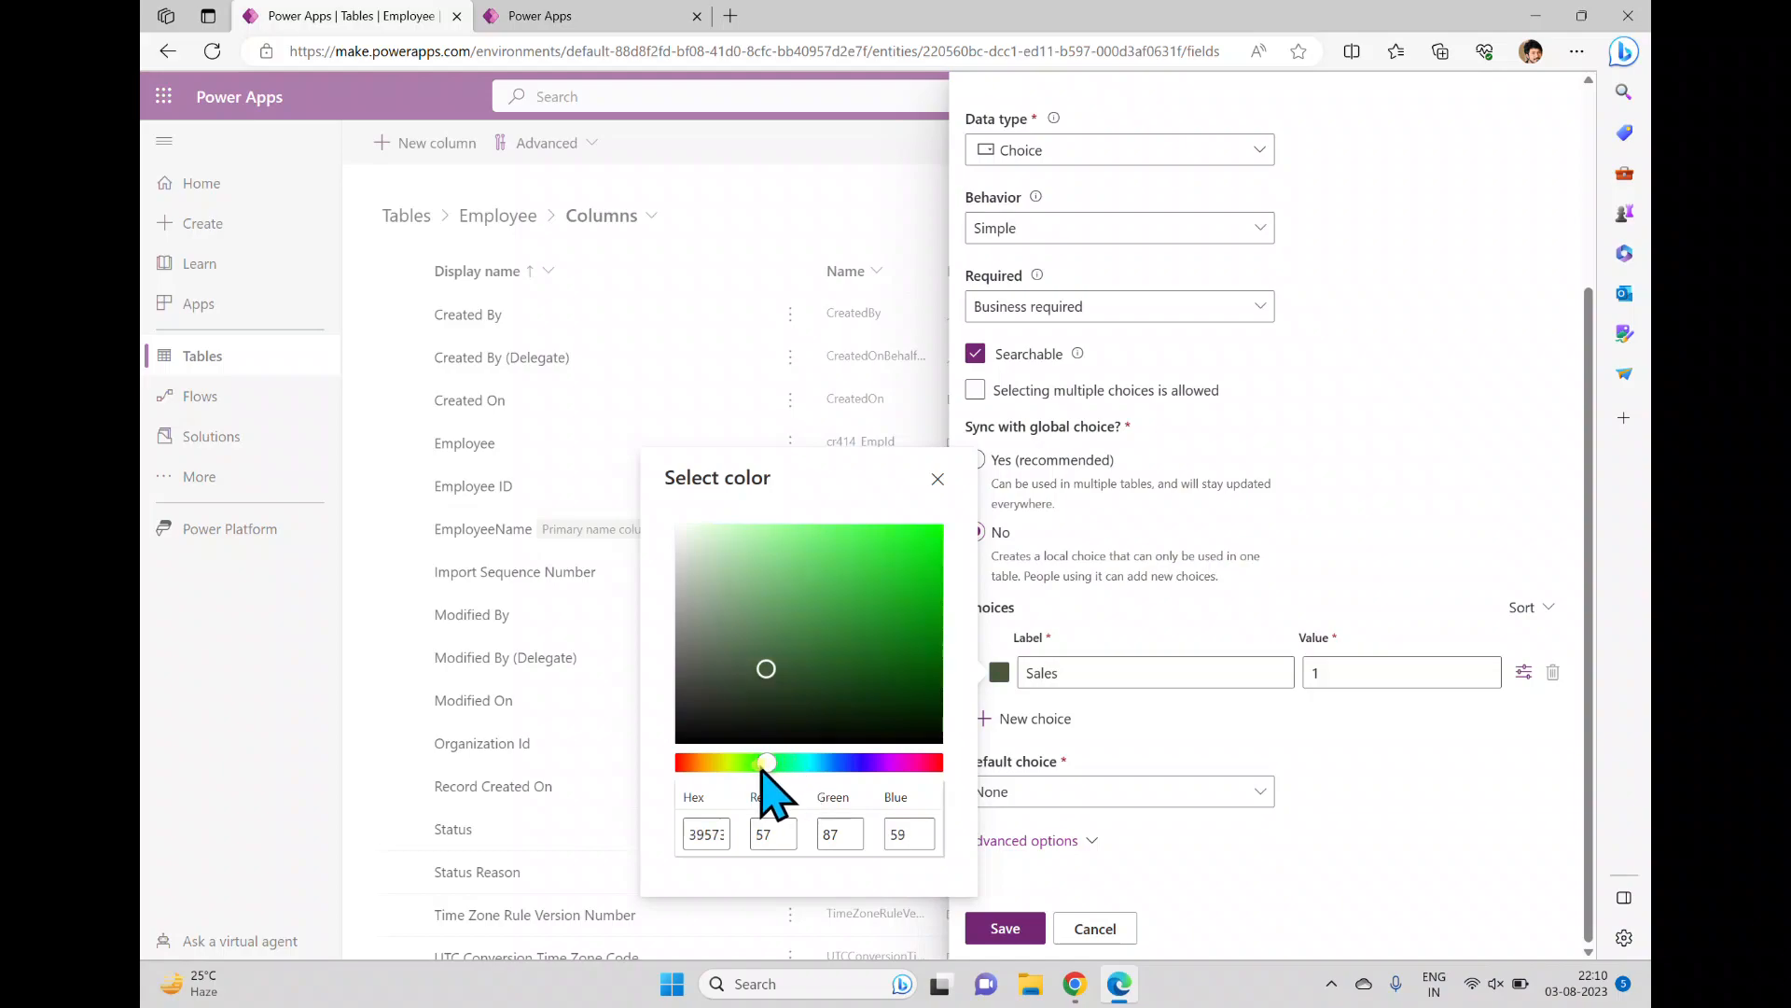
pyautogui.click(1047, 695)
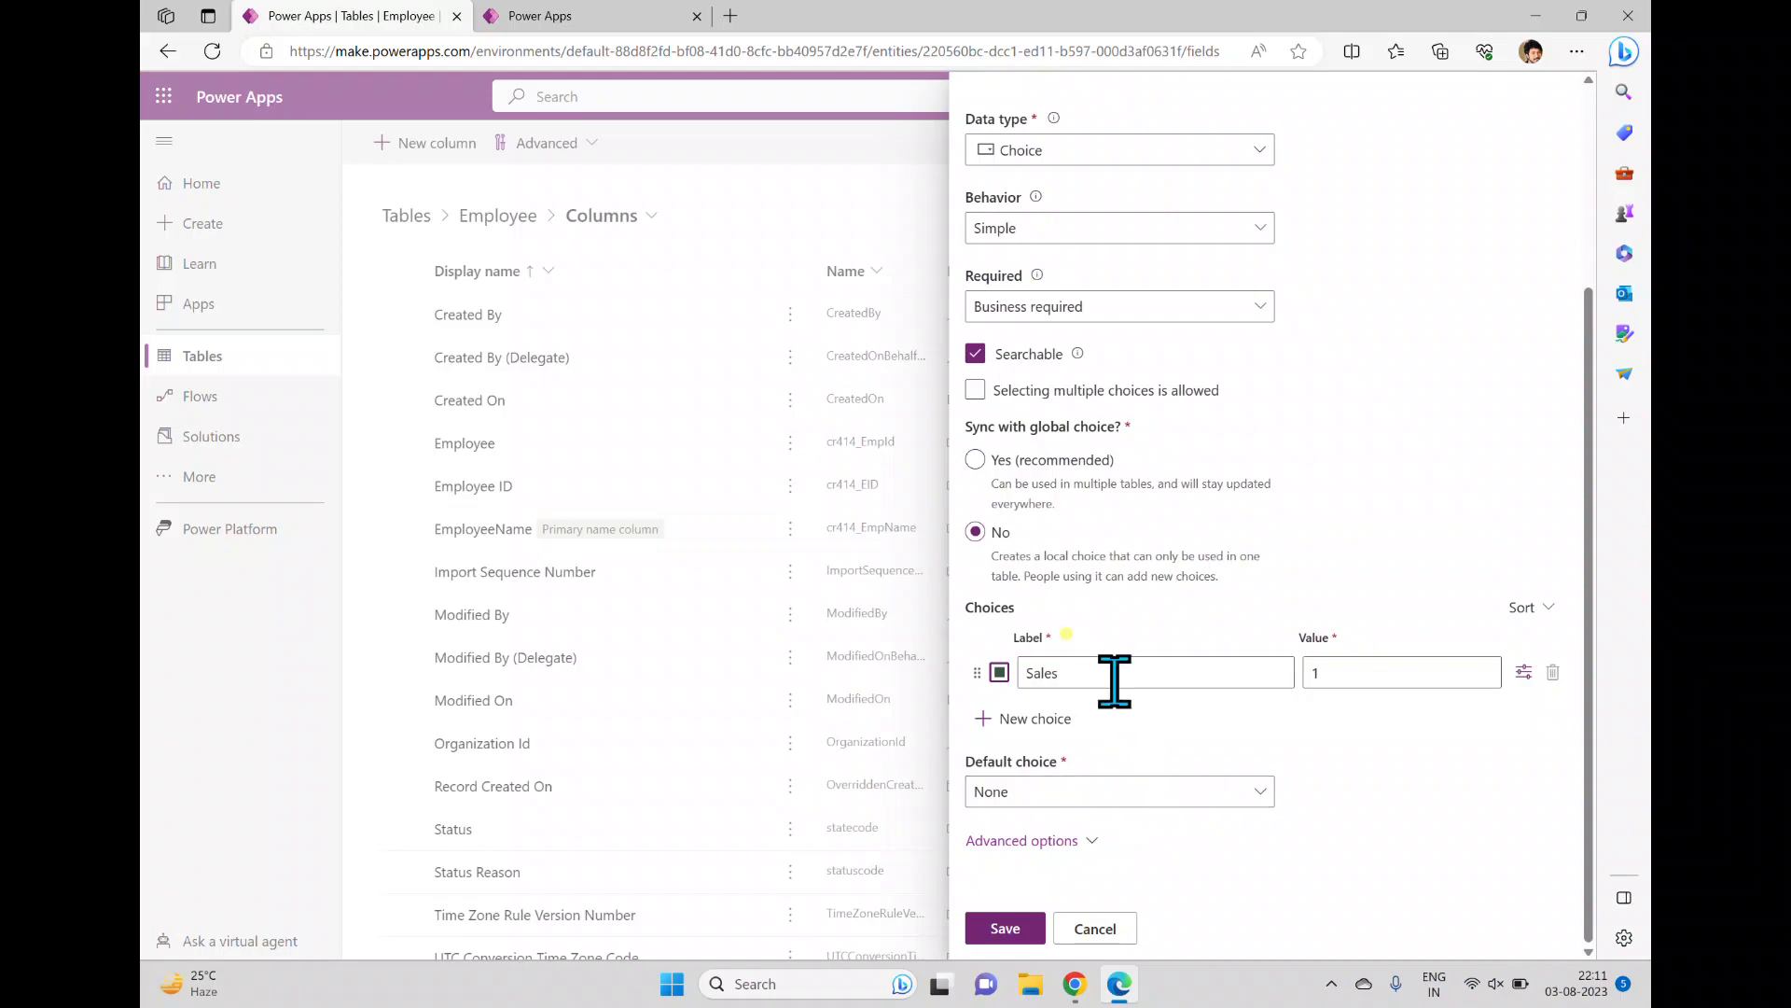
# Add a second choice labeled Marketing to the Department column and set its value to 2
pyautogui.scroll(2, 1082, 737)
pyautogui.scroll(-1, 1035, 868)
pyautogui.click(1030, 852)
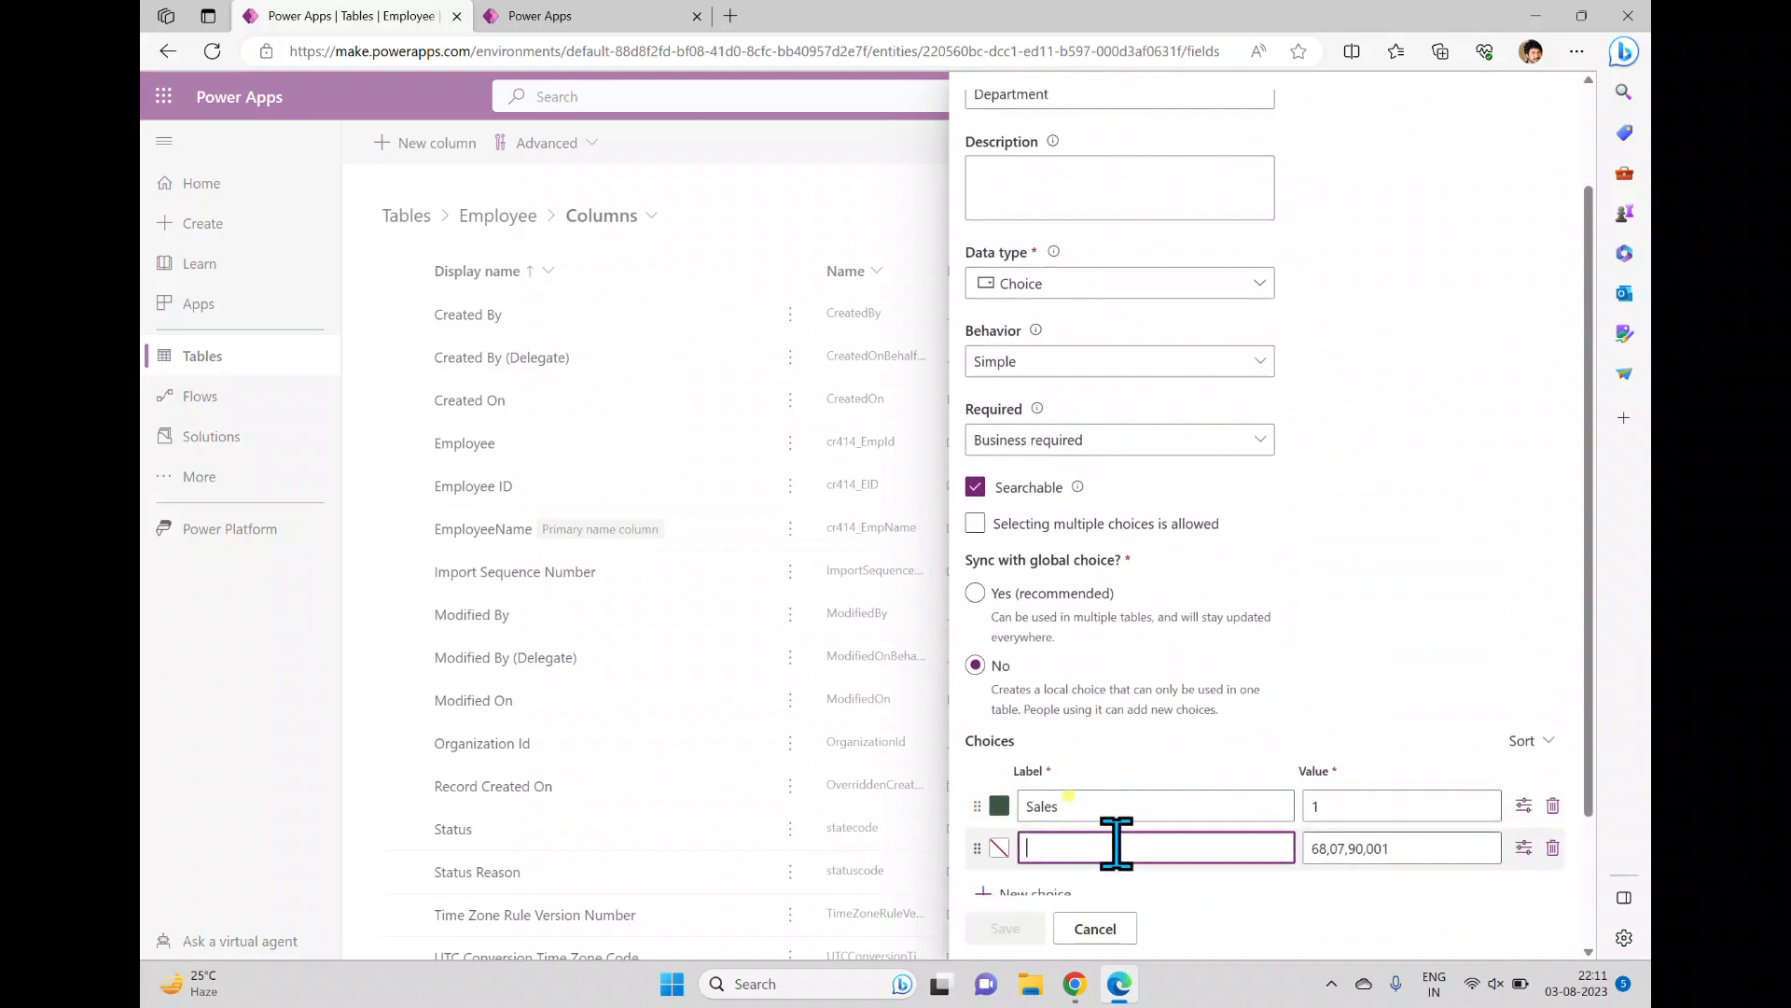
pyautogui.write('Marketing')
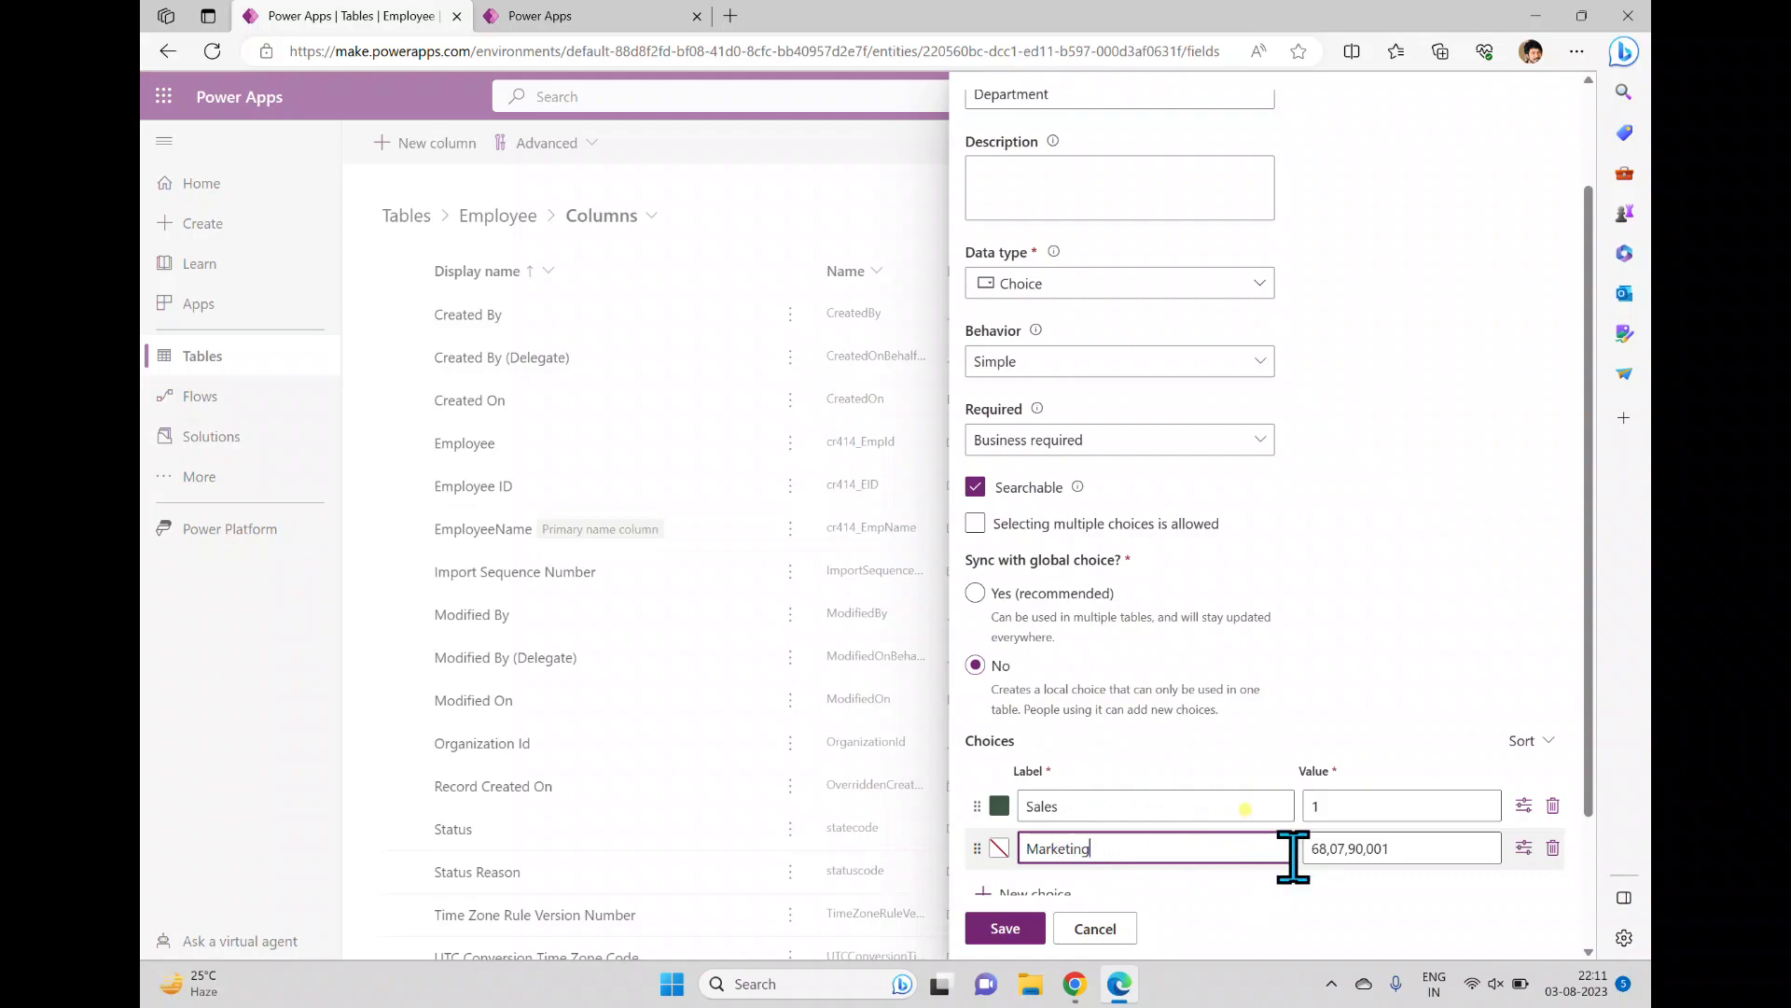
pyautogui.click(1384, 851)
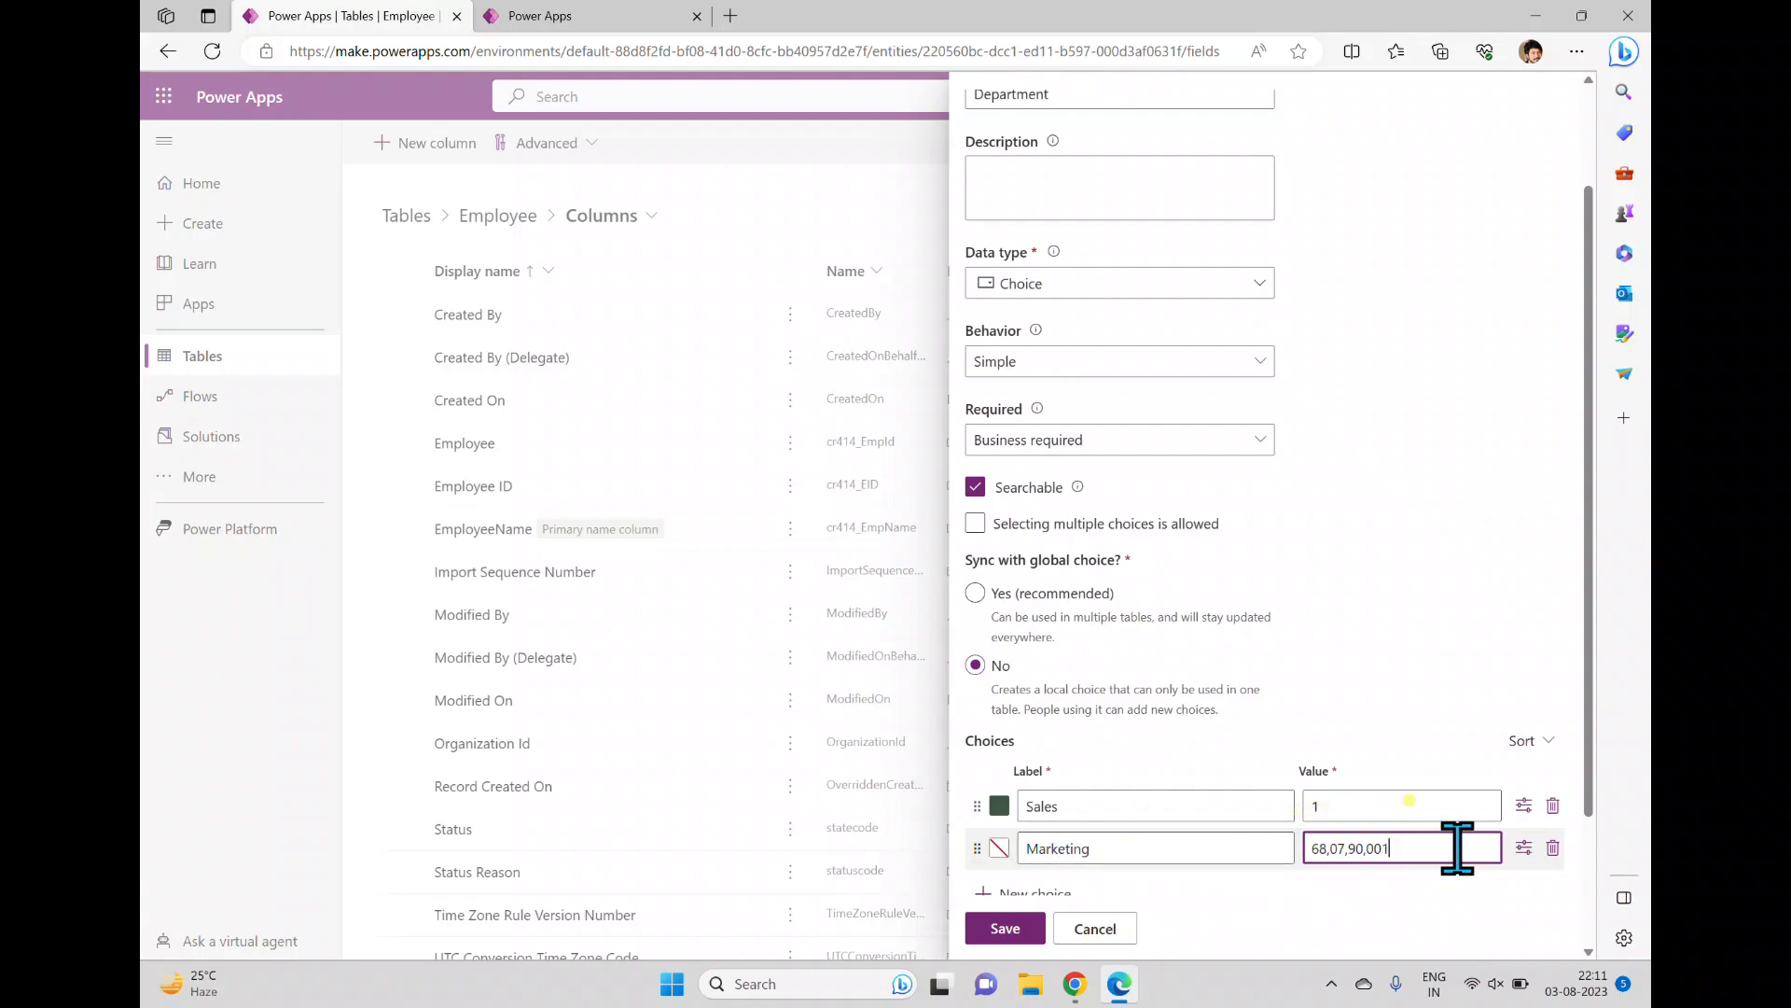
pyautogui.press('BackSpace')
pyautogui.press('BackSpace')
pyautogui.press('BackSpace')
pyautogui.press('BackSpace')
pyautogui.press('BackSpace')
pyautogui.press('BackSpace')
pyautogui.press('BackSpace')
pyautogui.press('BackSpace')
pyautogui.write('2')
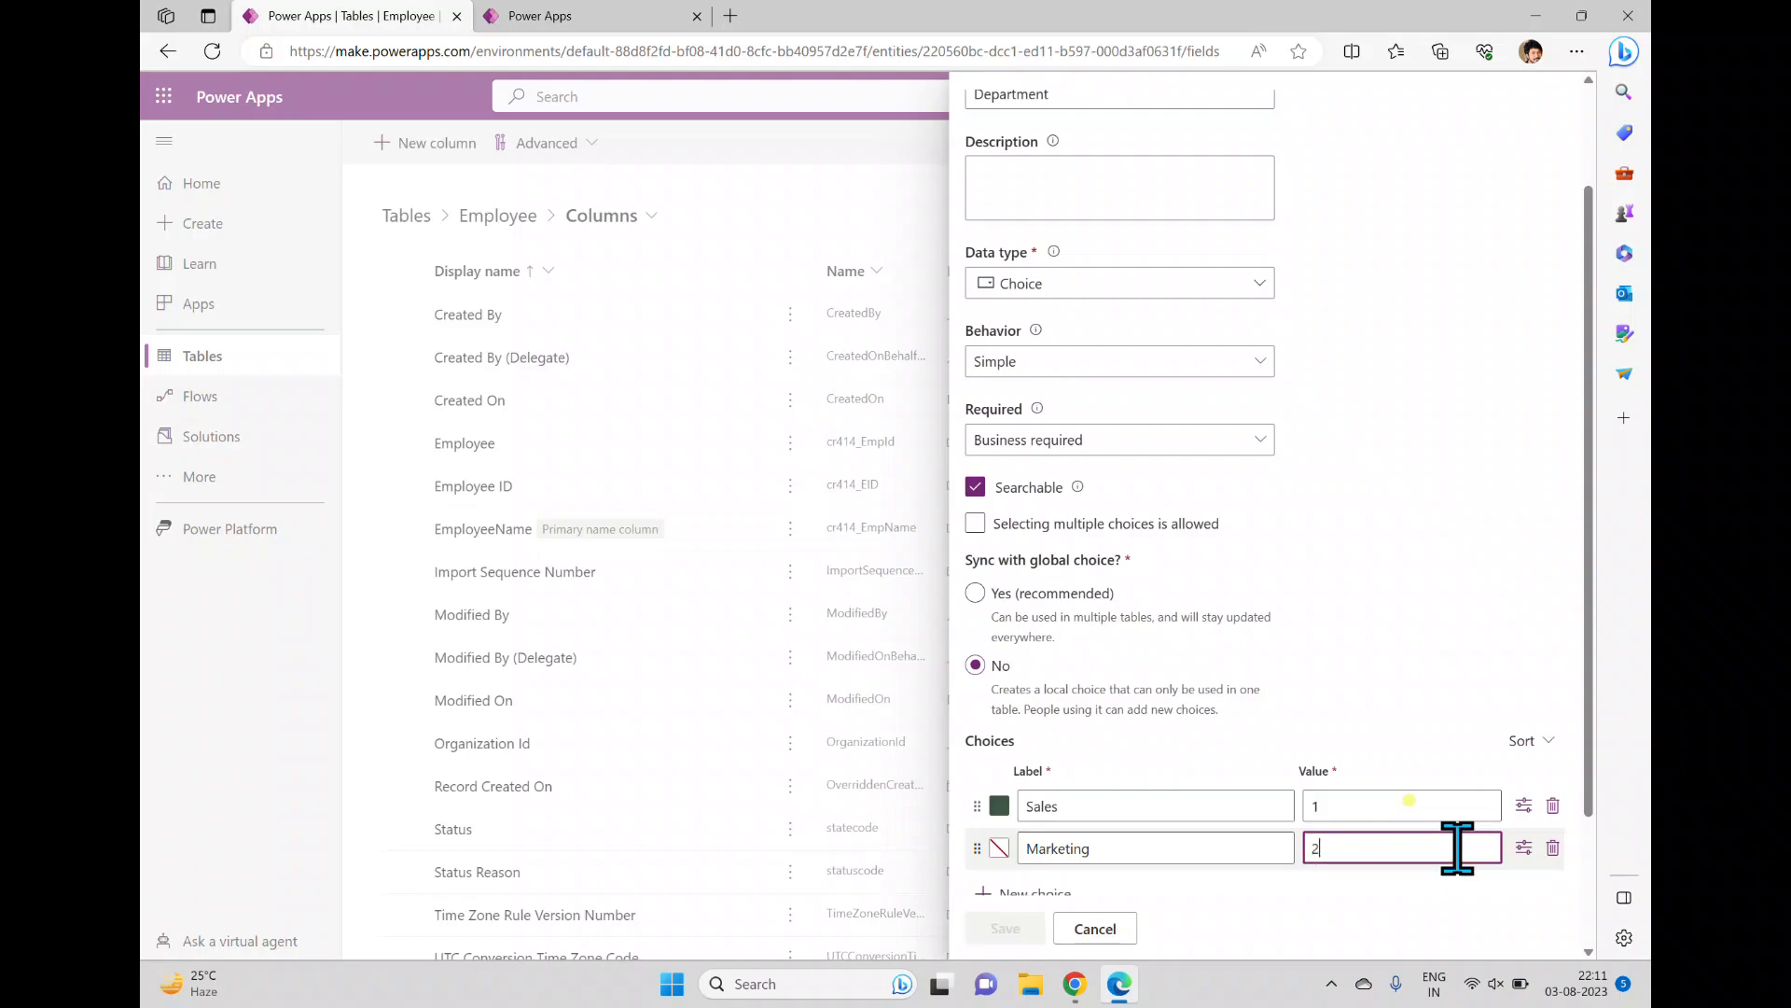
# Set the Marketing choice's color to orange with RGB 217, 110, 28
pyautogui.moveTo(1593, 810); pyautogui.dragTo(1592, 894)
pyautogui.click(1000, 704)
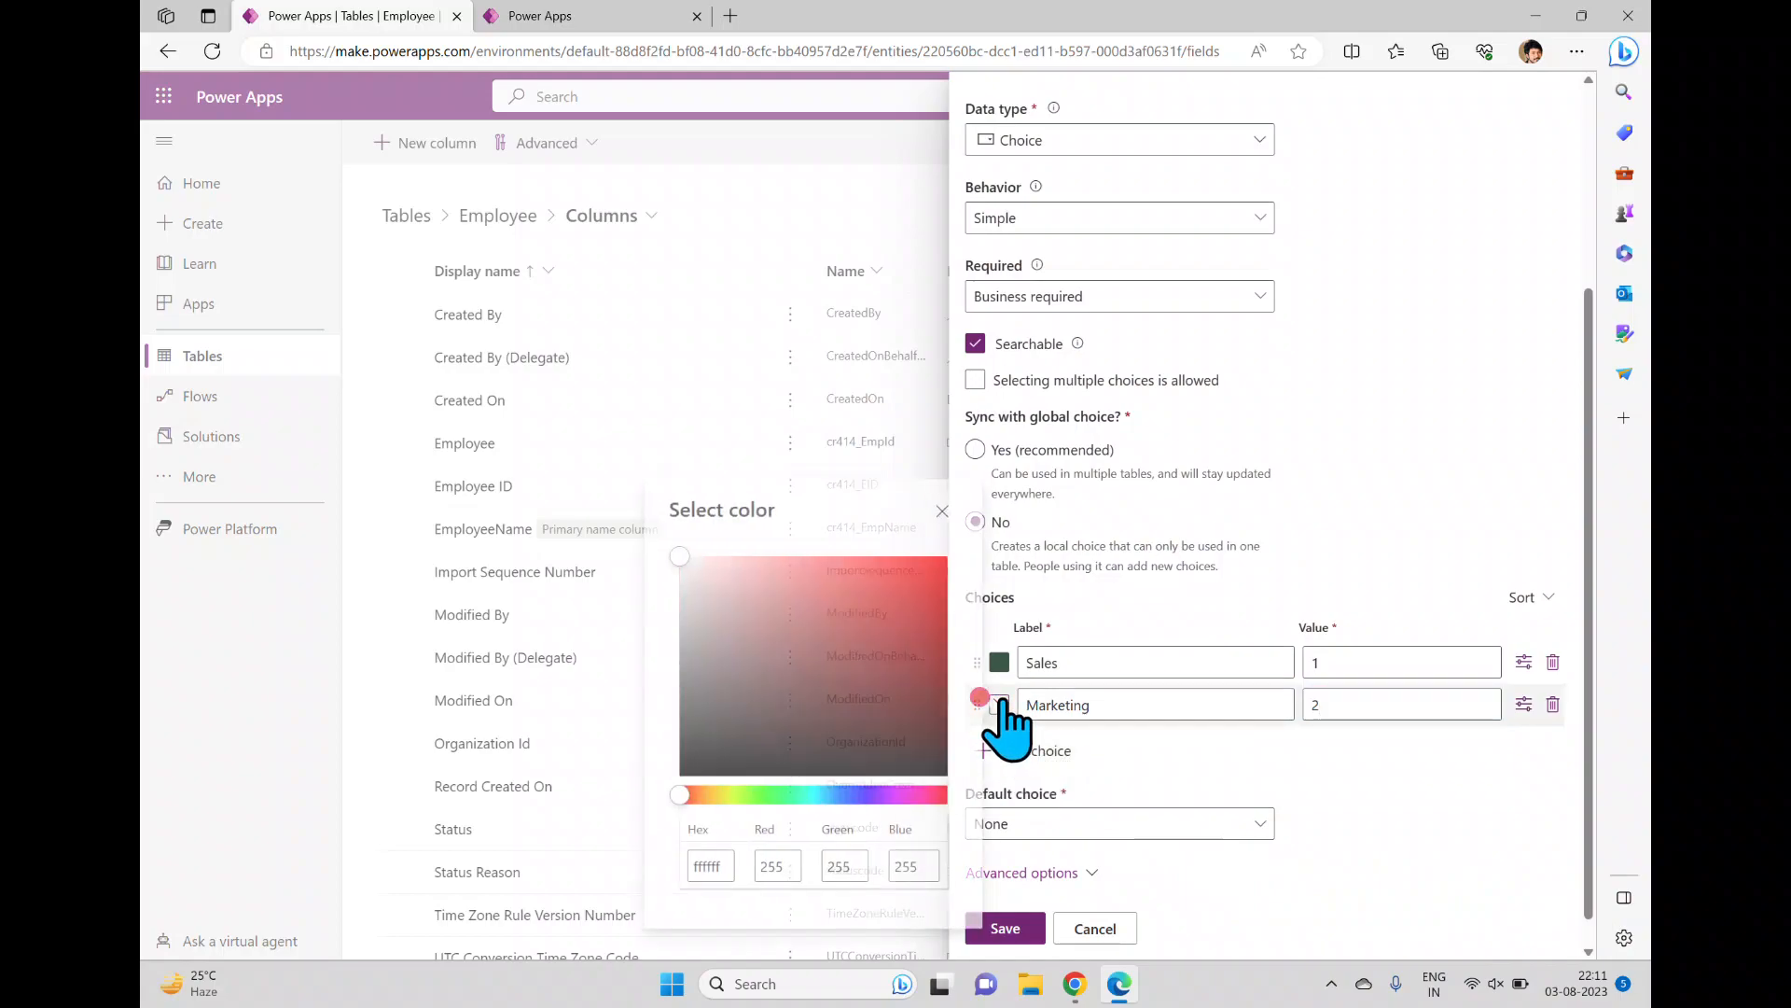
pyautogui.moveTo(675, 795); pyautogui.dragTo(695, 796)
pyautogui.click(733, 644)
pyautogui.moveTo(817, 633); pyautogui.dragTo(910, 594)
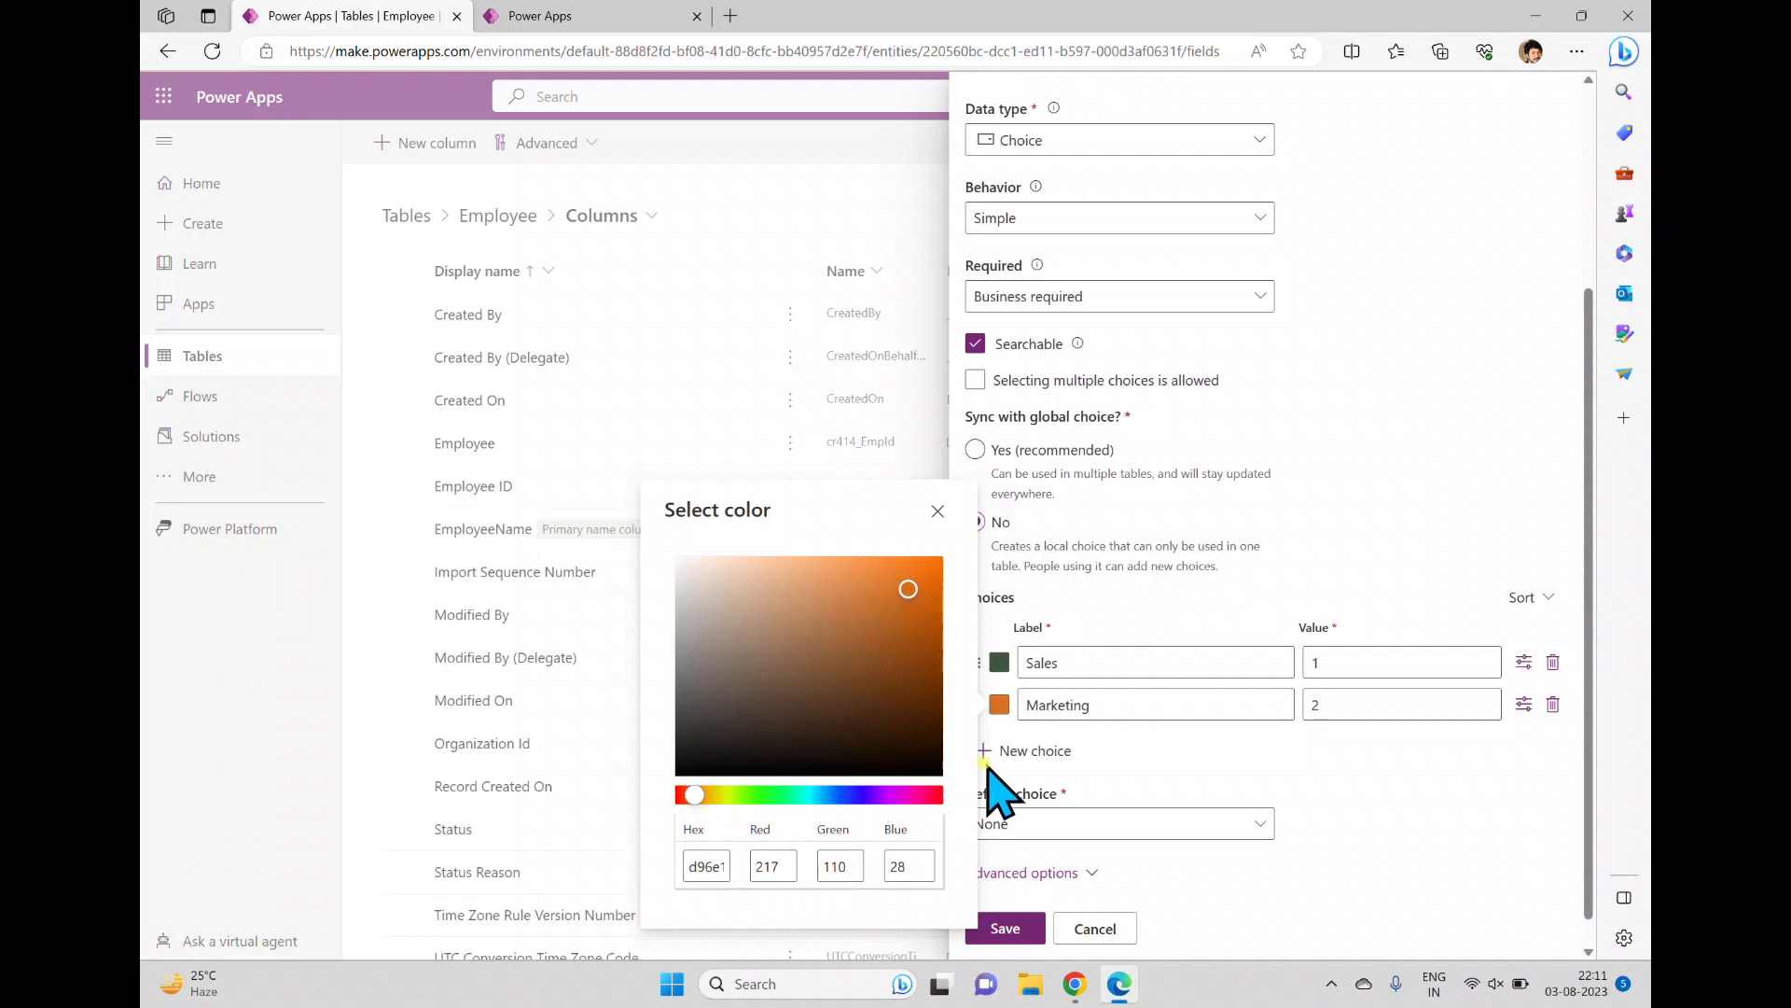
# Add a third choice labeled HR and set its value to 3
pyautogui.click(1031, 750)
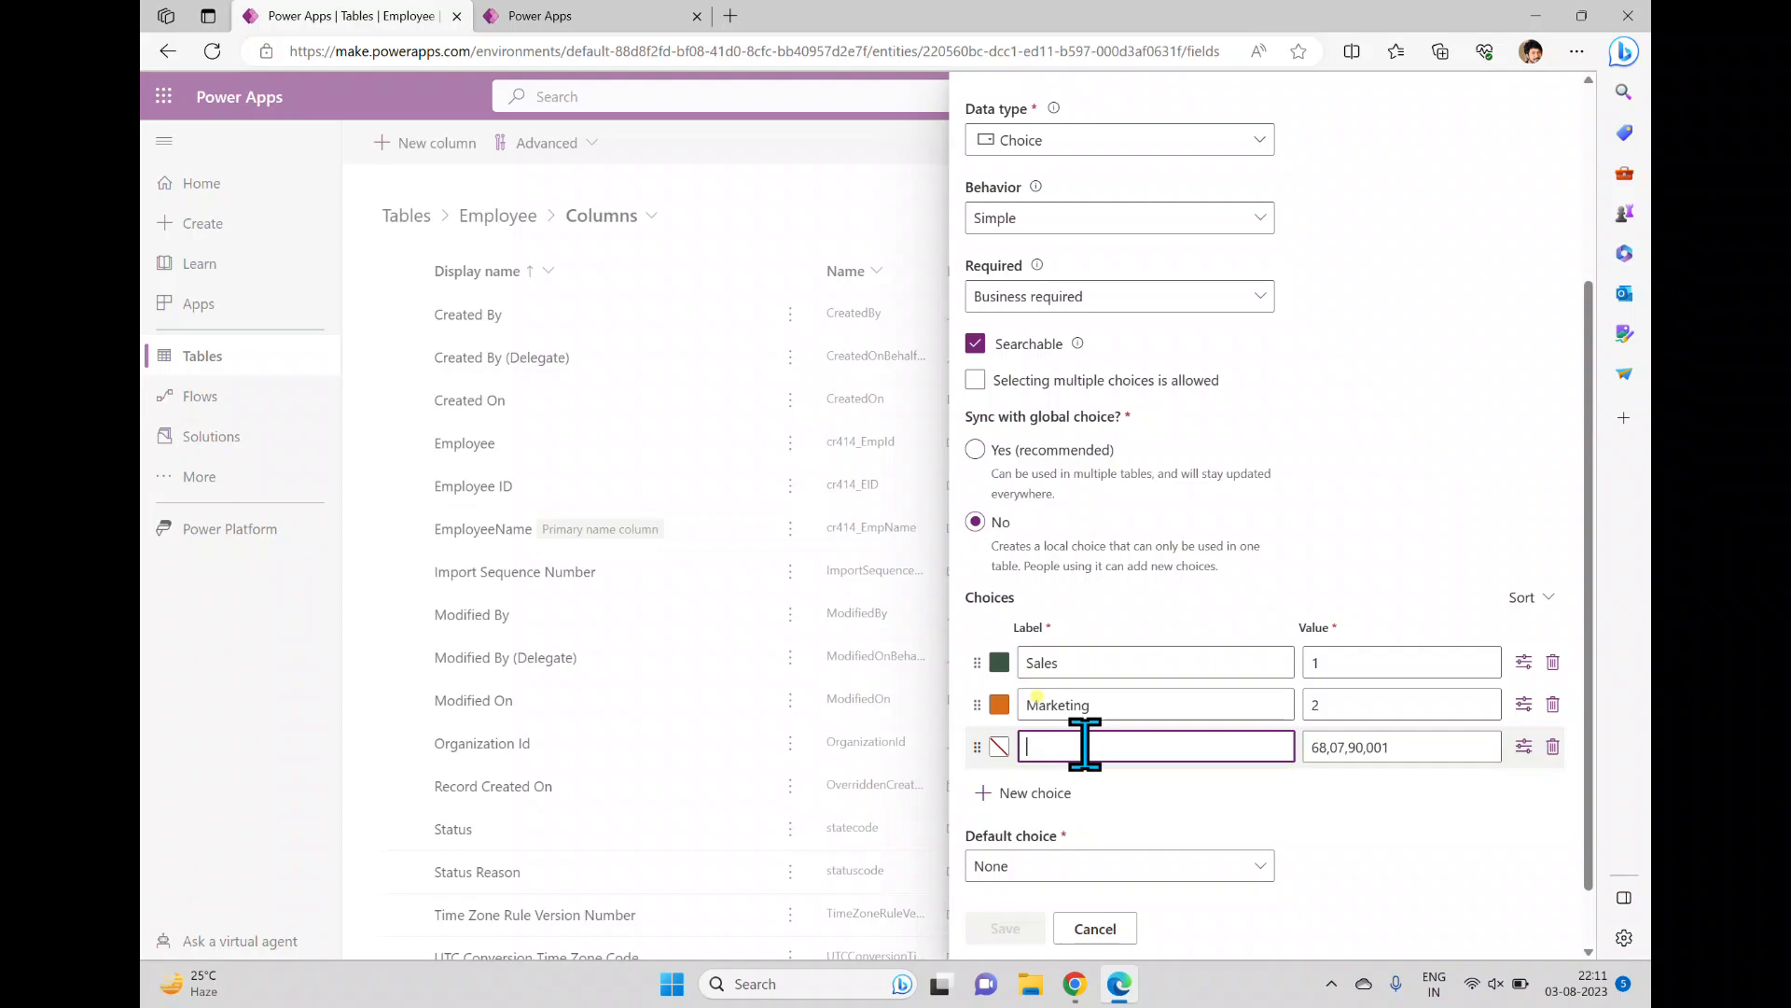
pyautogui.write('HR')
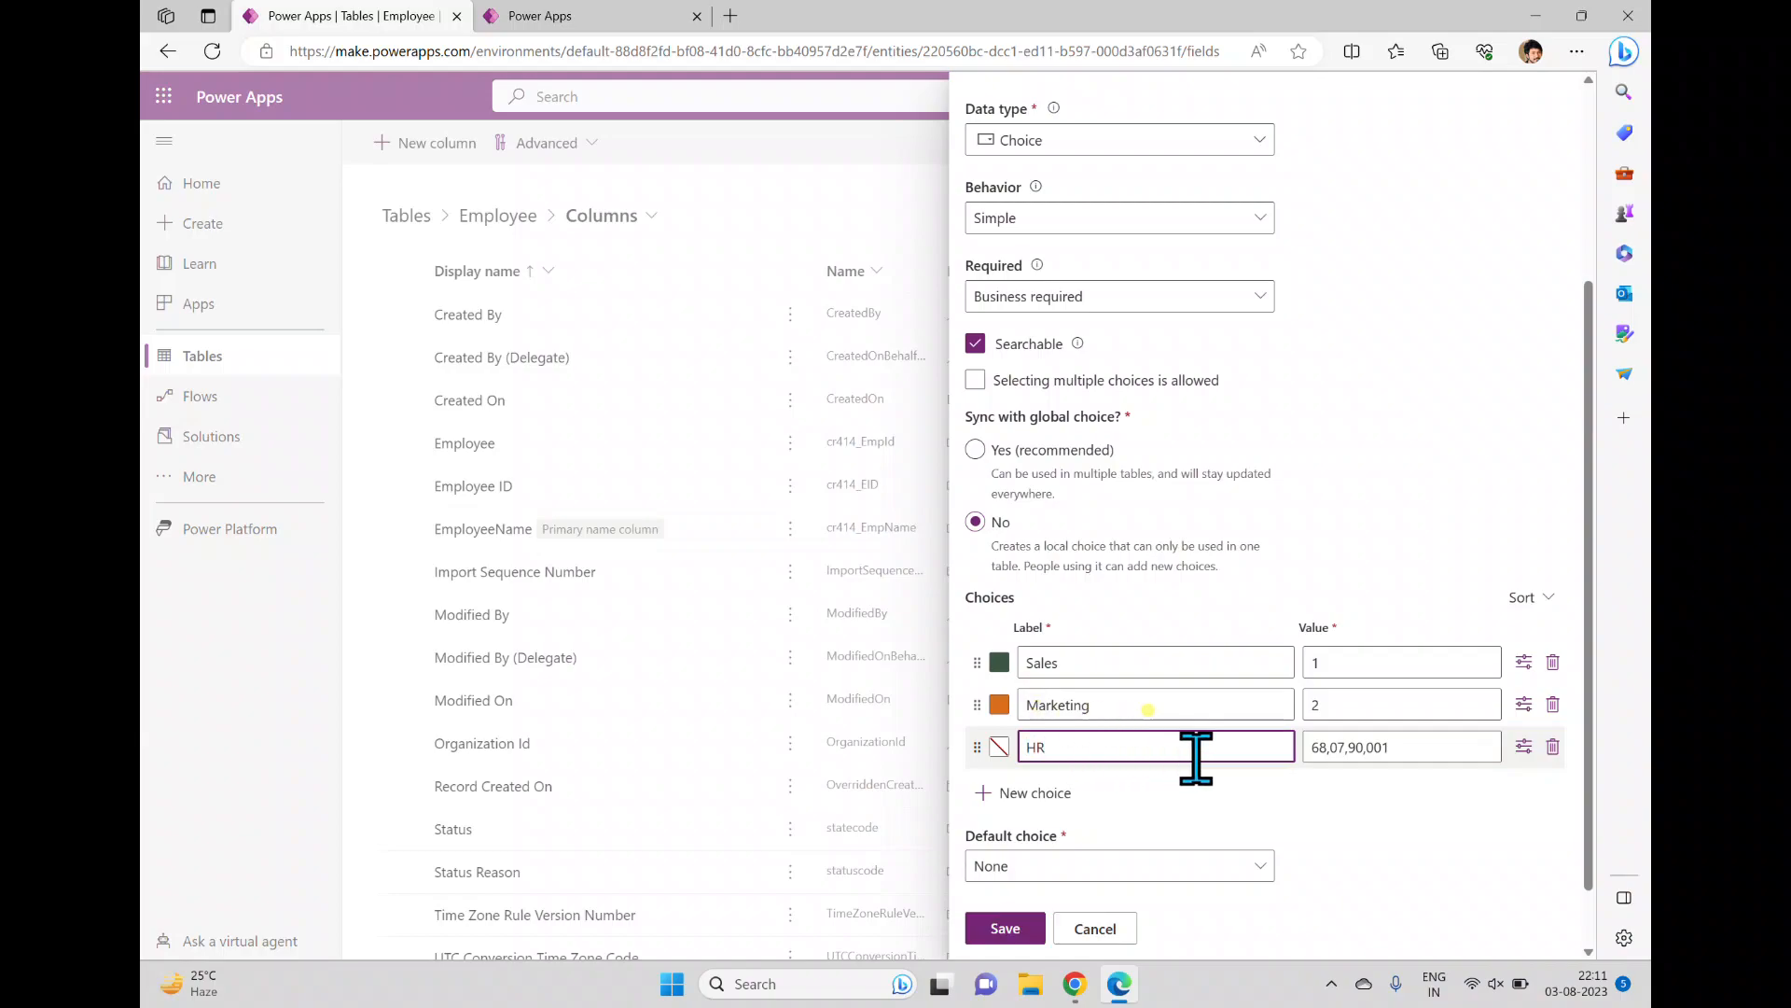
pyautogui.click(1331, 746)
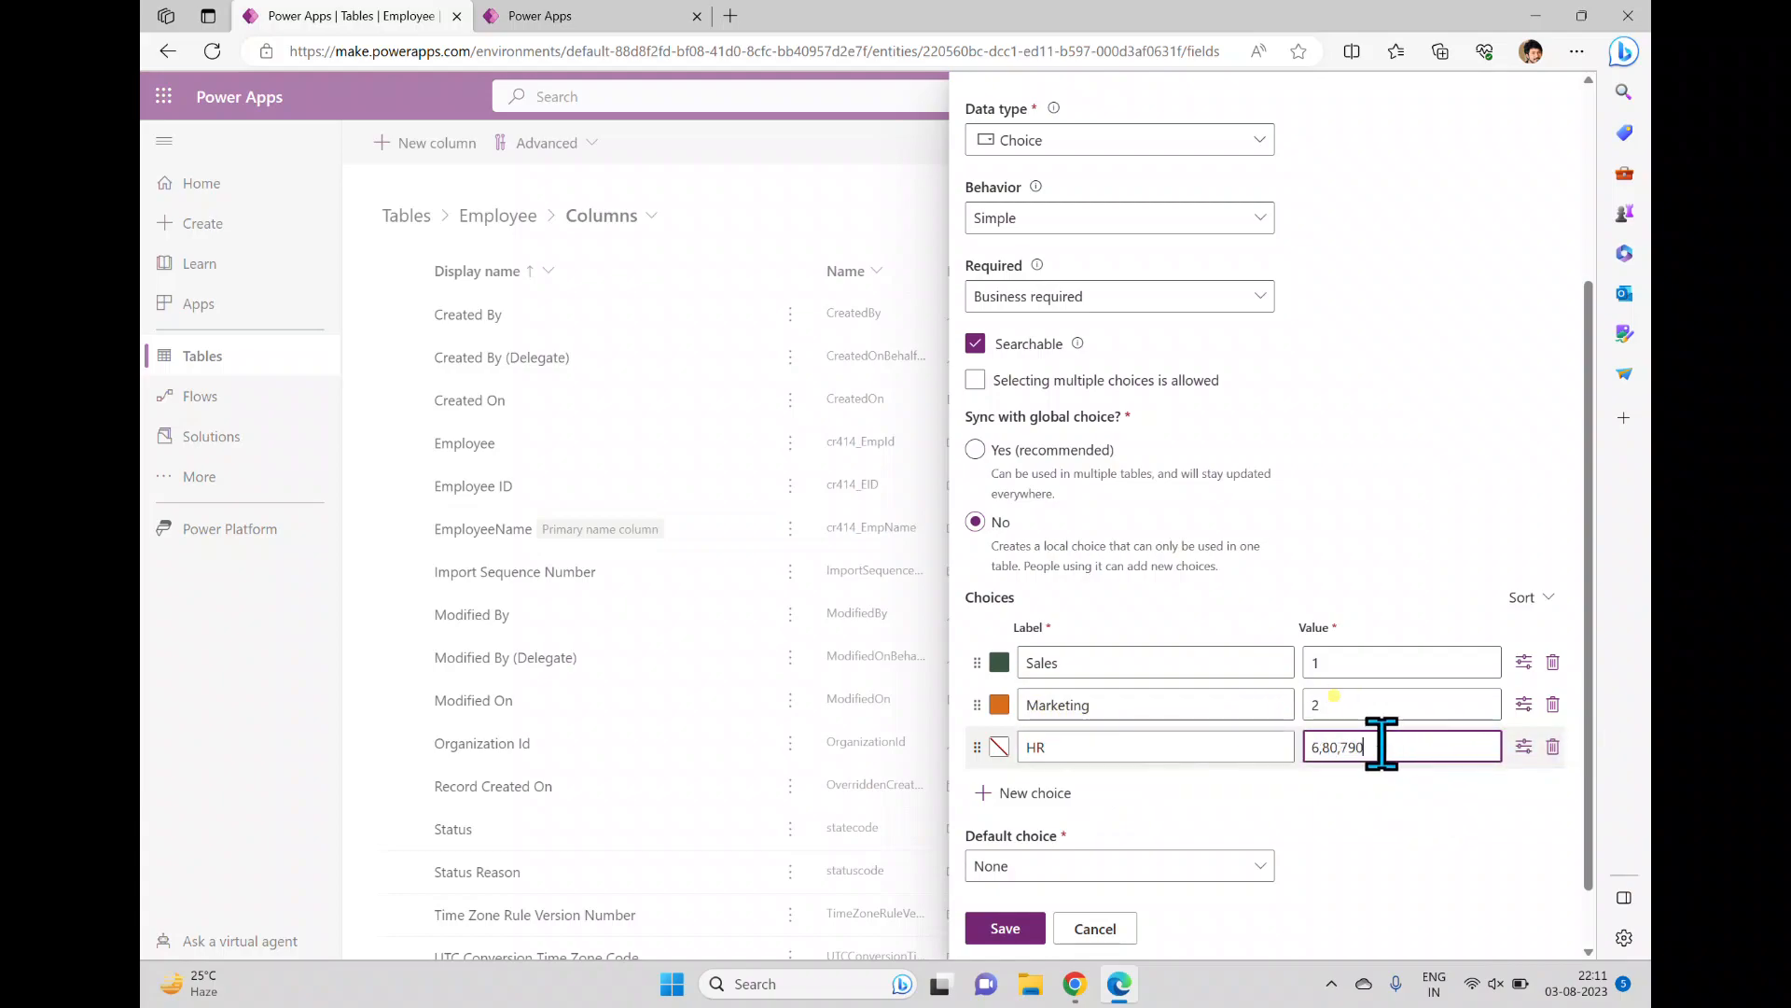
pyautogui.press('BackSpace')
pyautogui.press('BackSpace')
pyautogui.press('BackSpace')
pyautogui.write('3')
pyautogui.click(1371, 793)
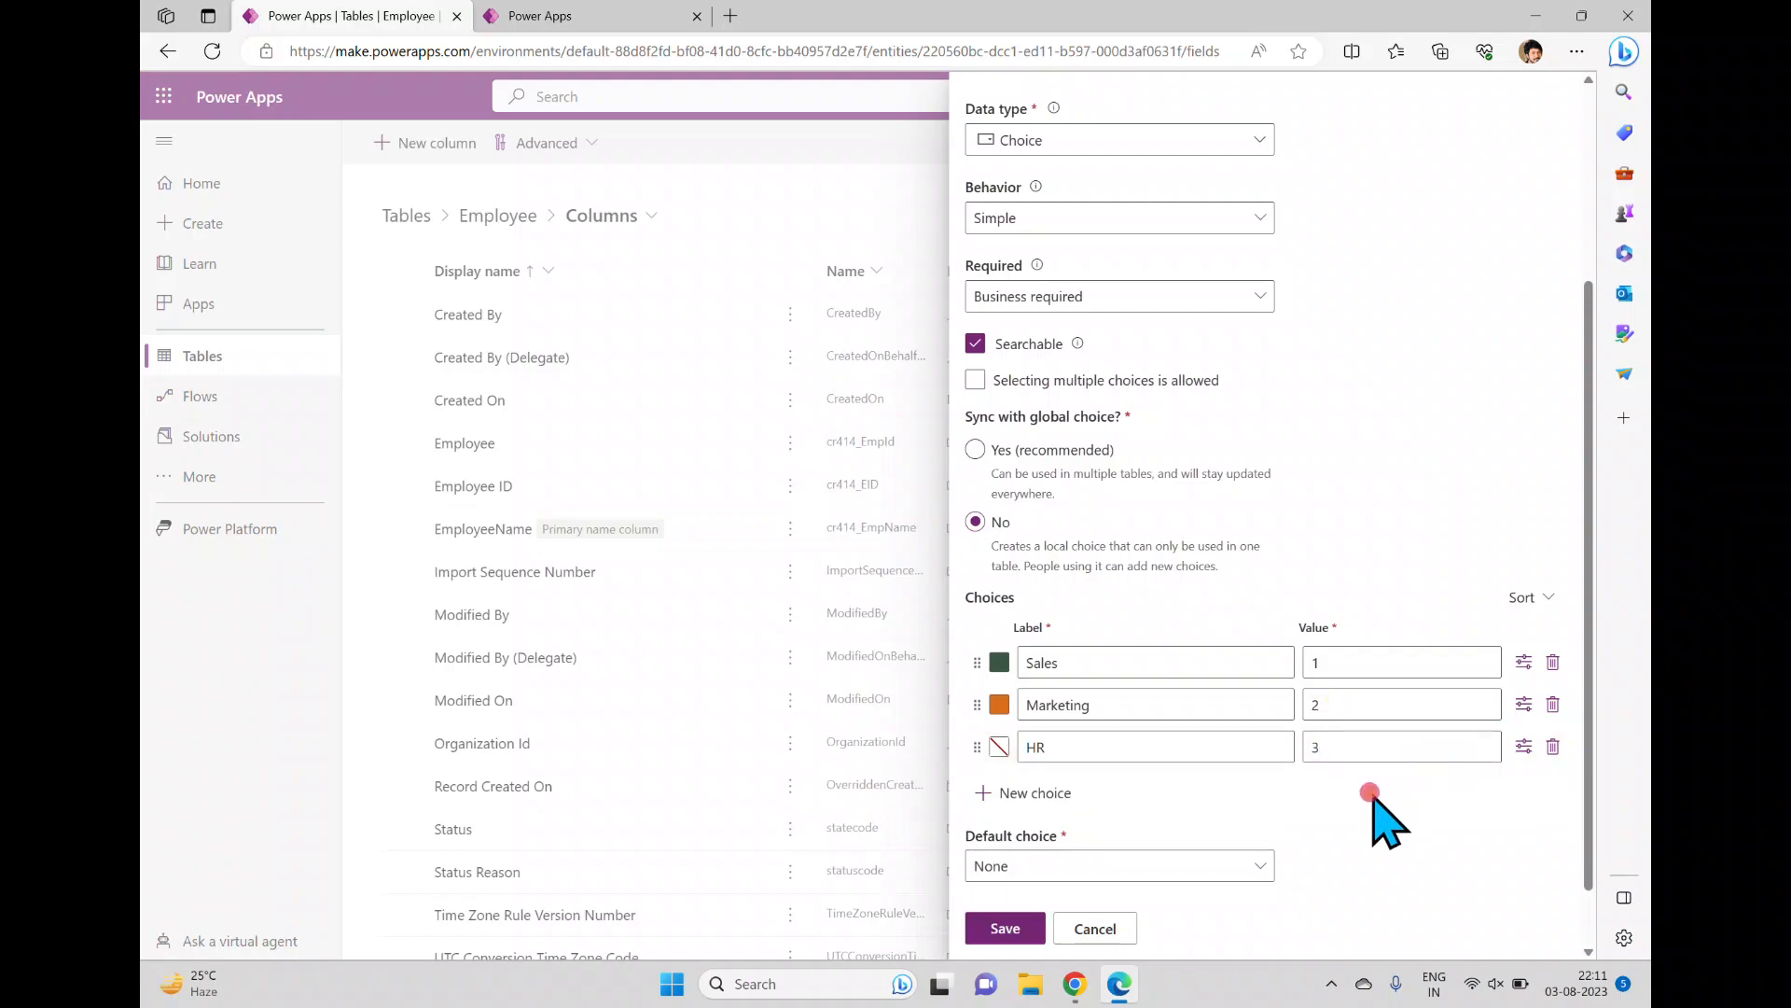
# Set the HR choice's color to a grayish mauve with RGB 140, 119, 119
pyautogui.click(998, 747)
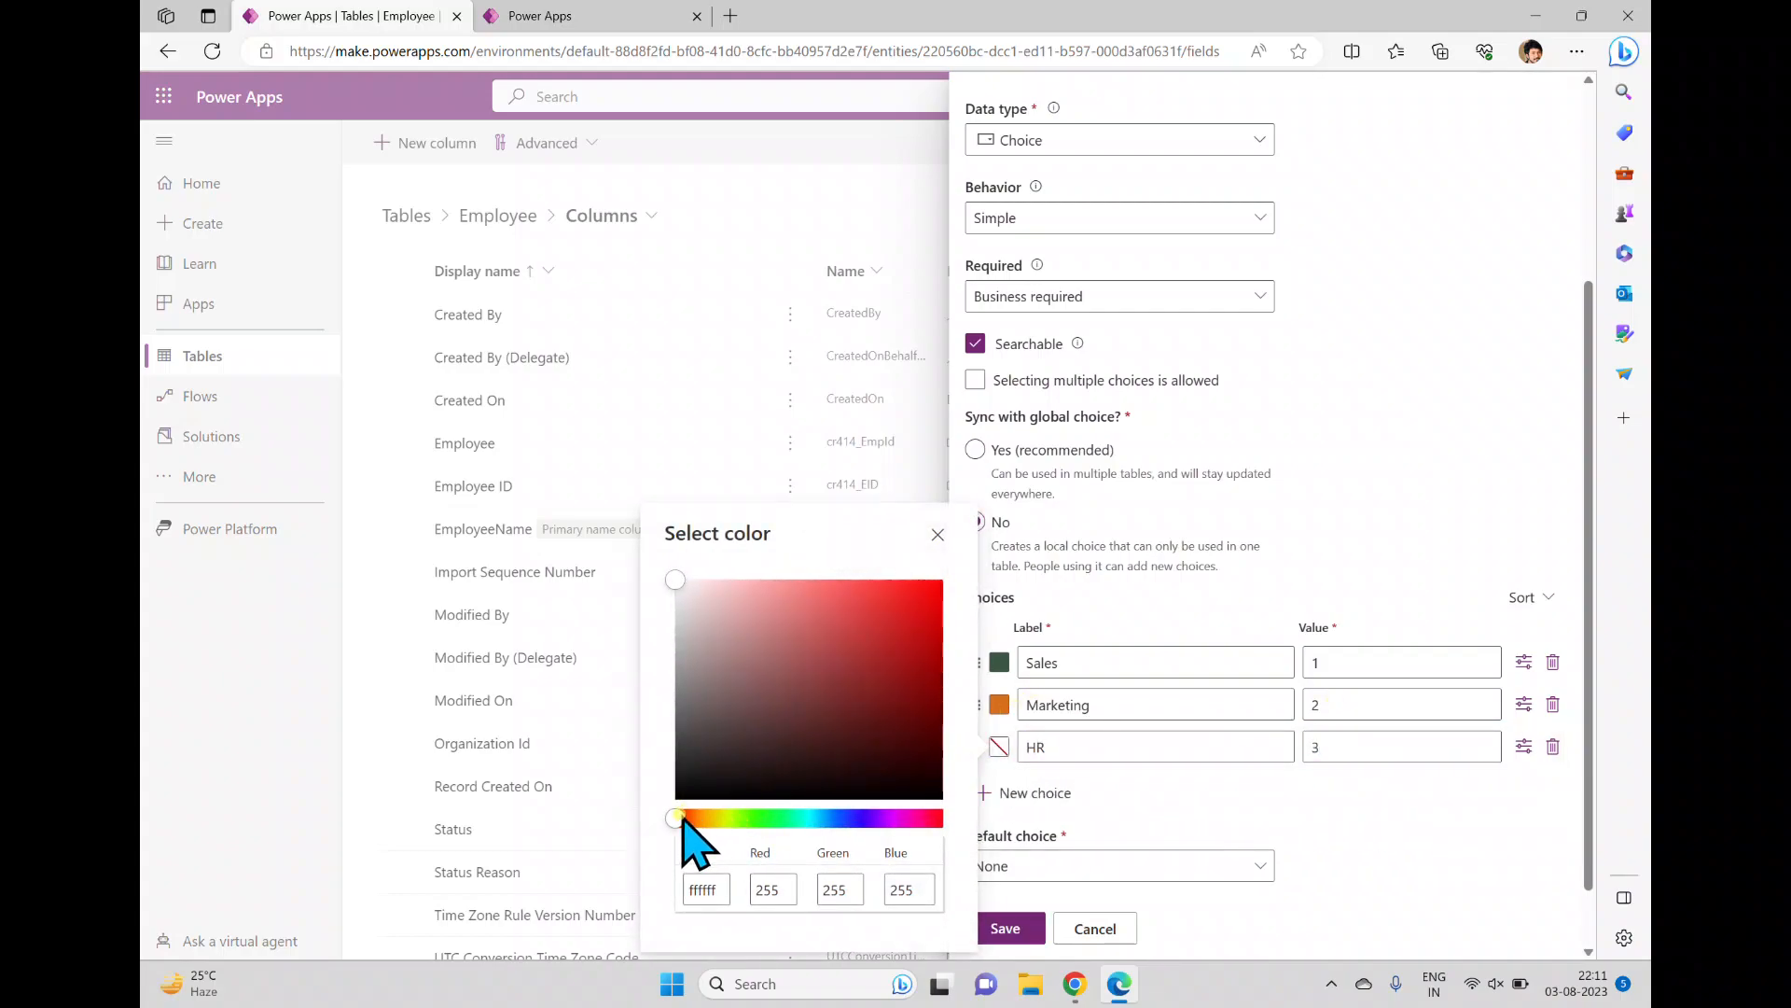
pyautogui.moveTo(687, 600); pyautogui.dragTo(729, 688)
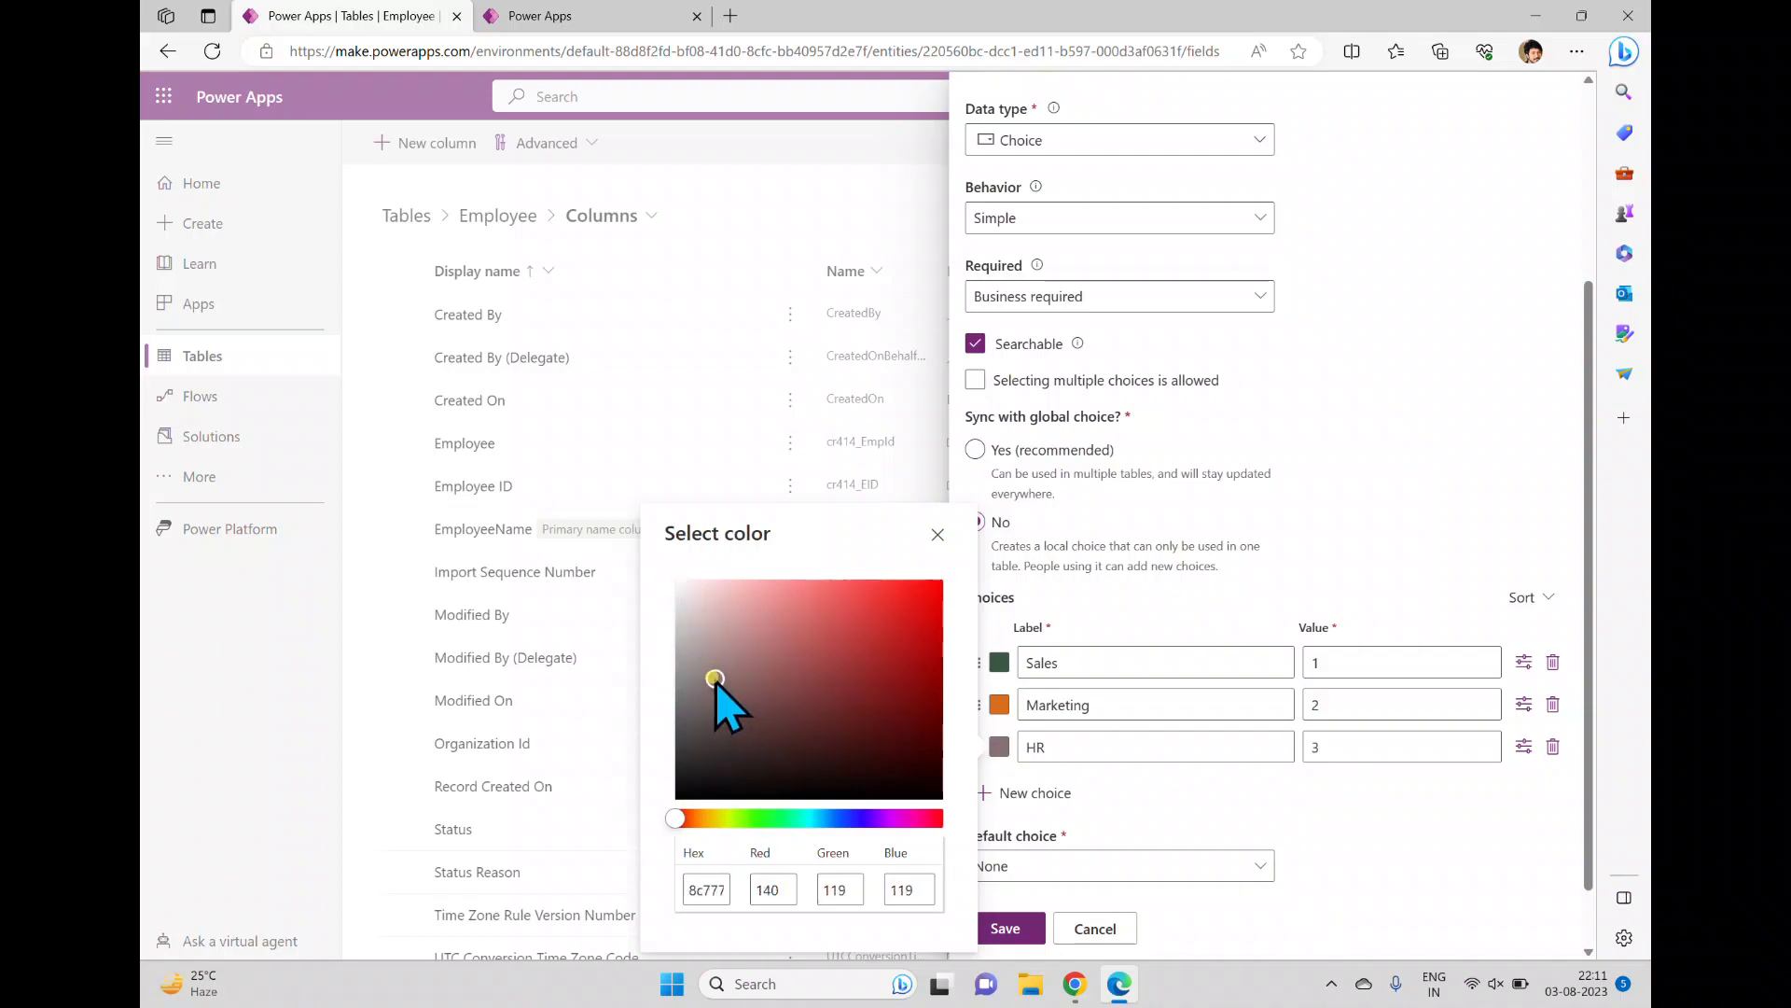
pyautogui.click(1114, 805)
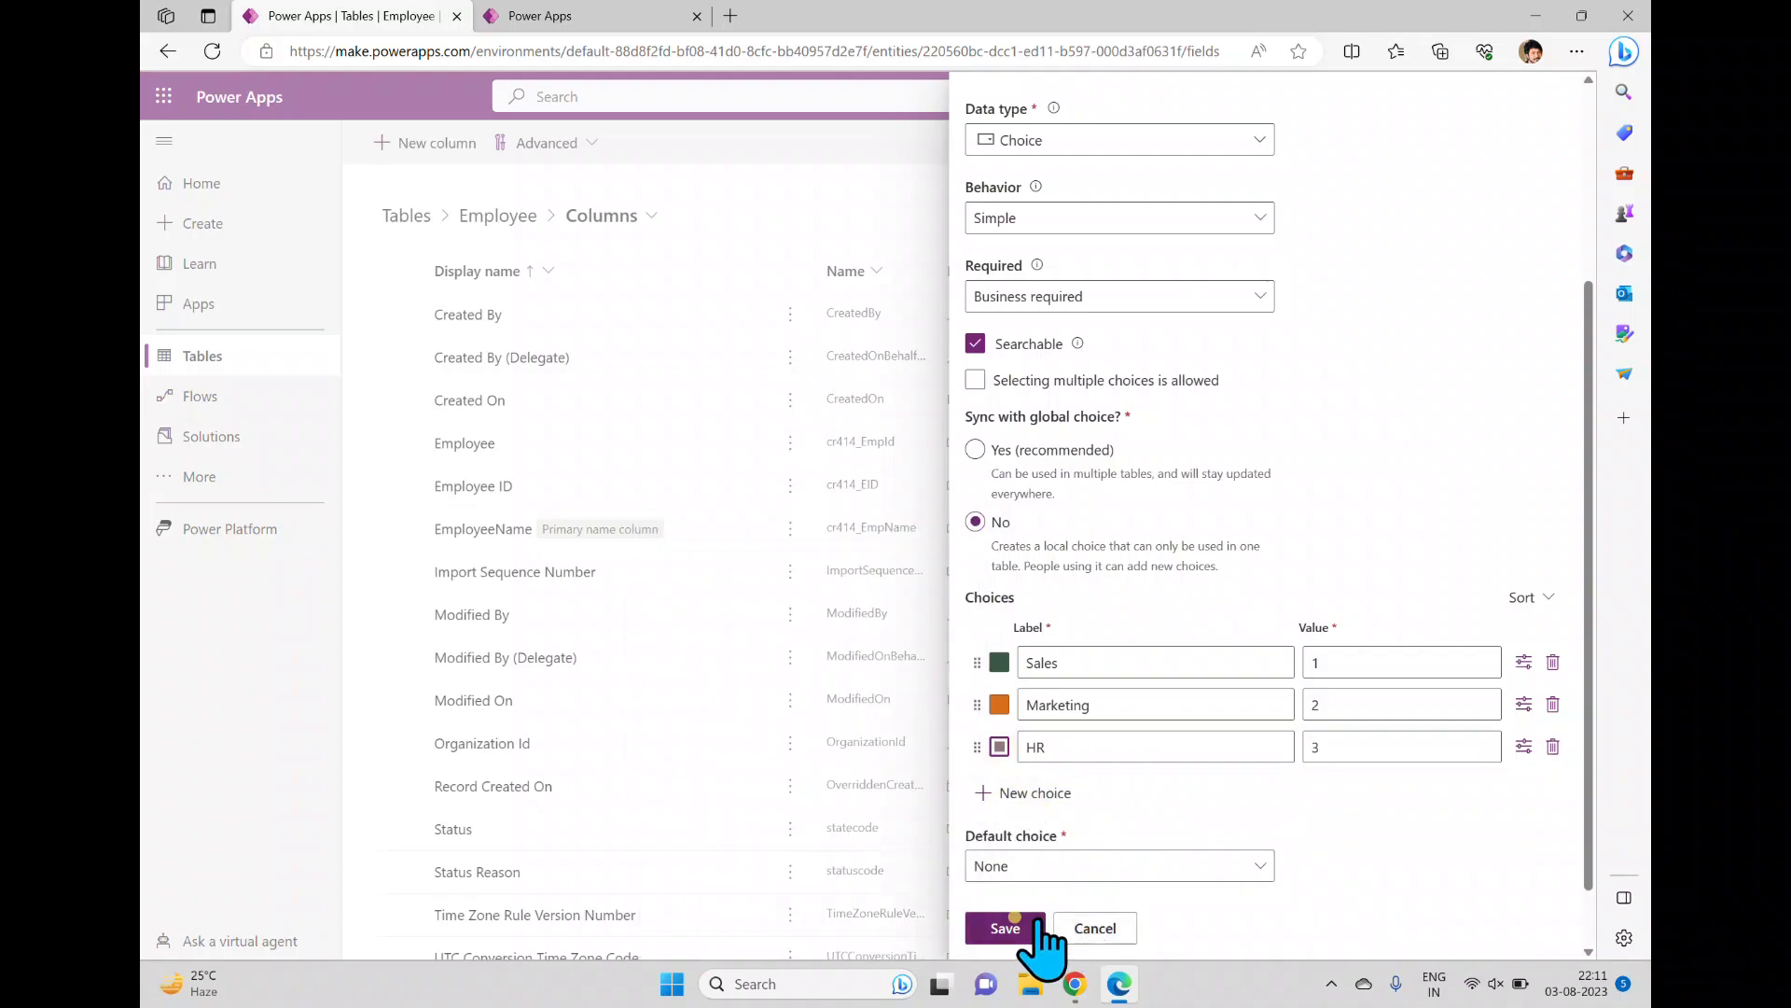
# Make Sales the default choice of the Department column
pyautogui.click(1146, 862)
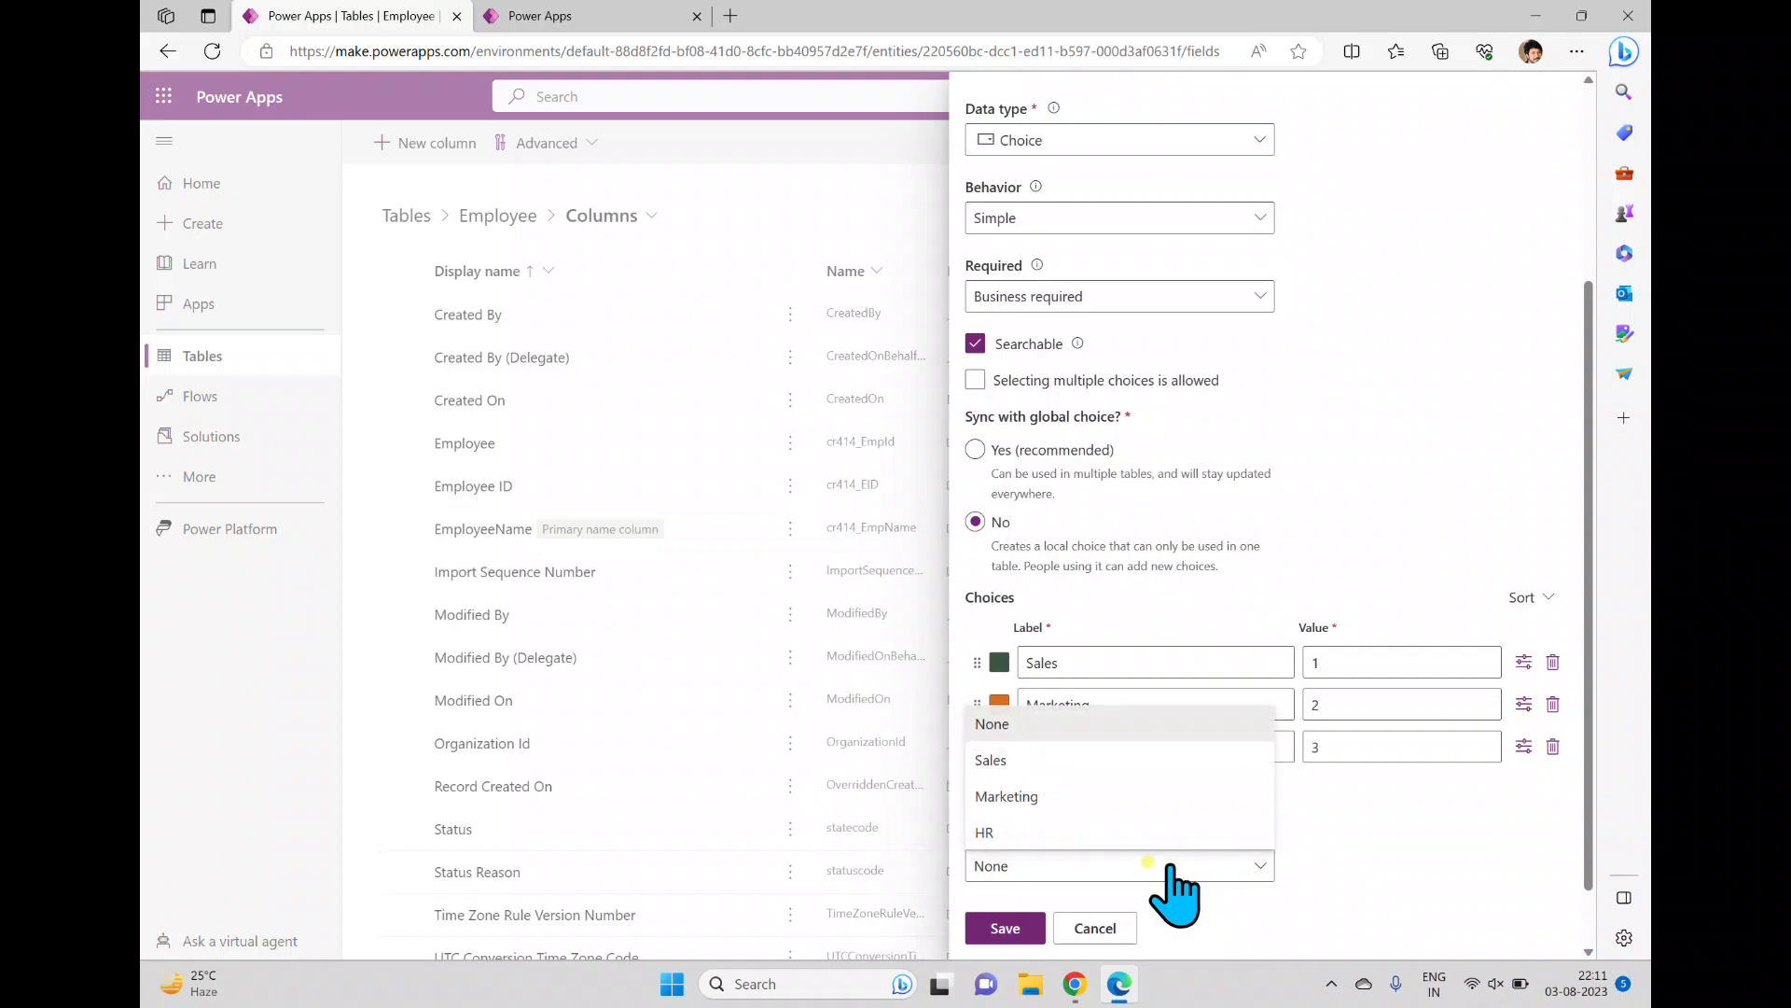
pyautogui.click(1012, 759)
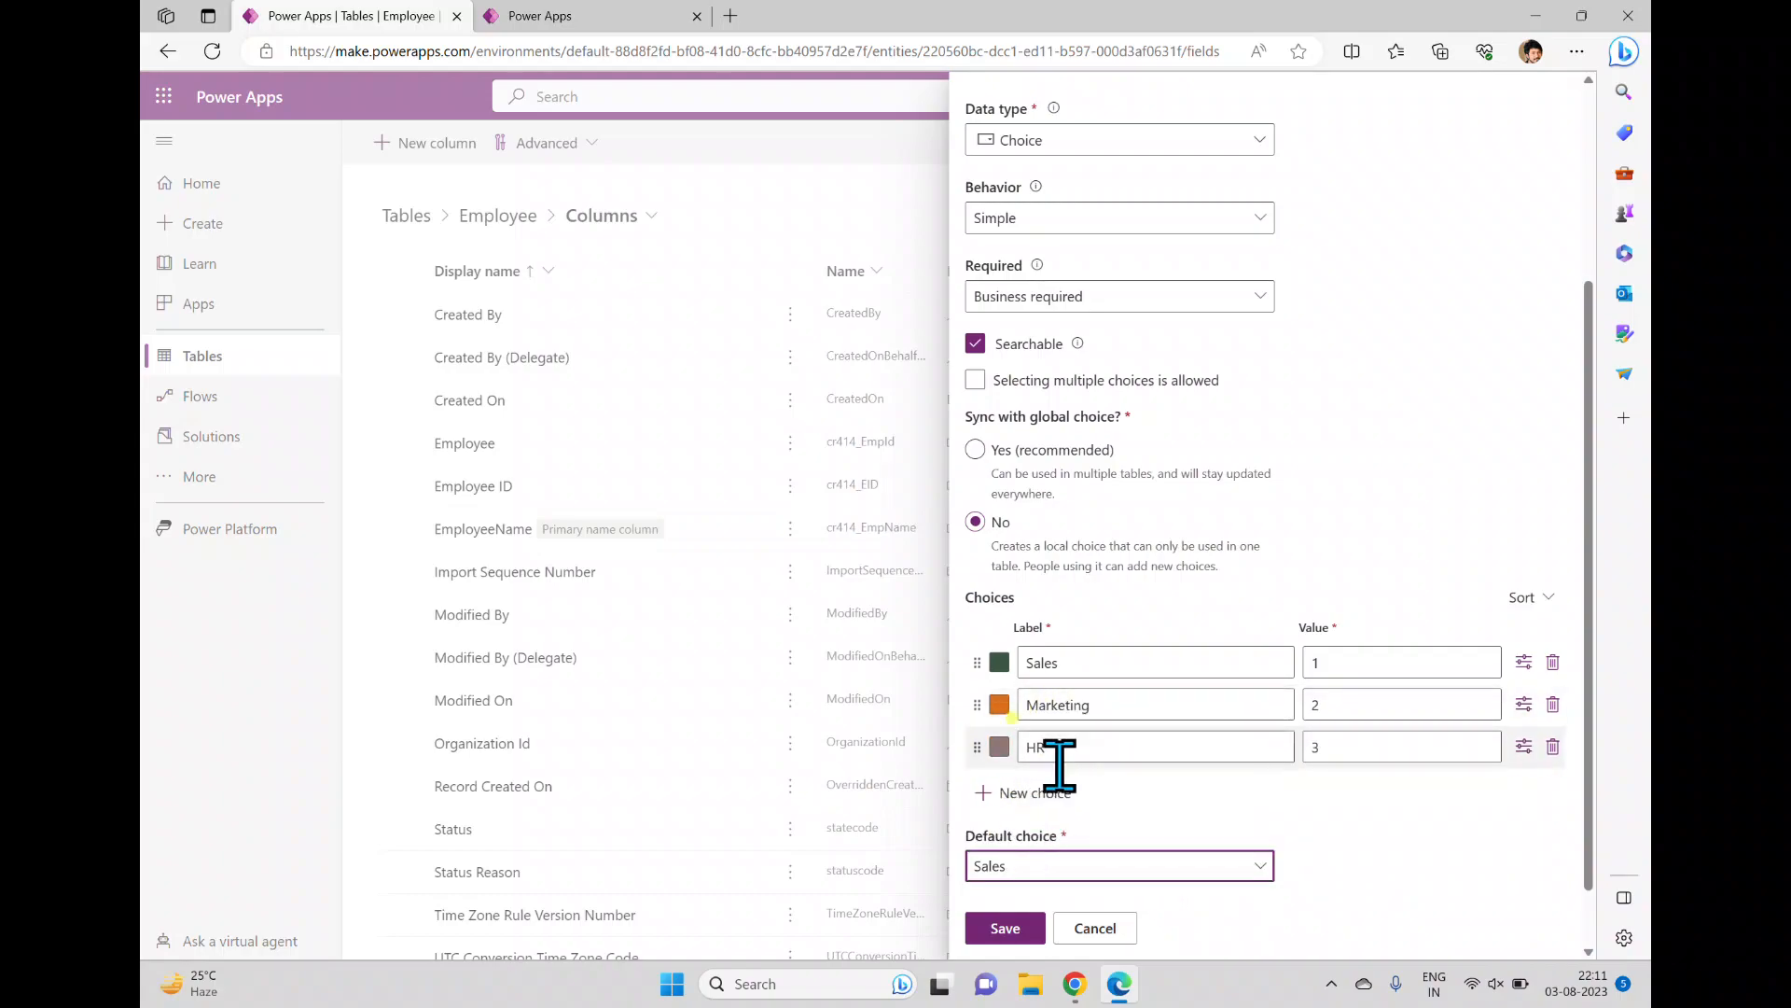
pyautogui.scroll(-1, 1255, 786)
pyautogui.scroll(2, 1097, 854)
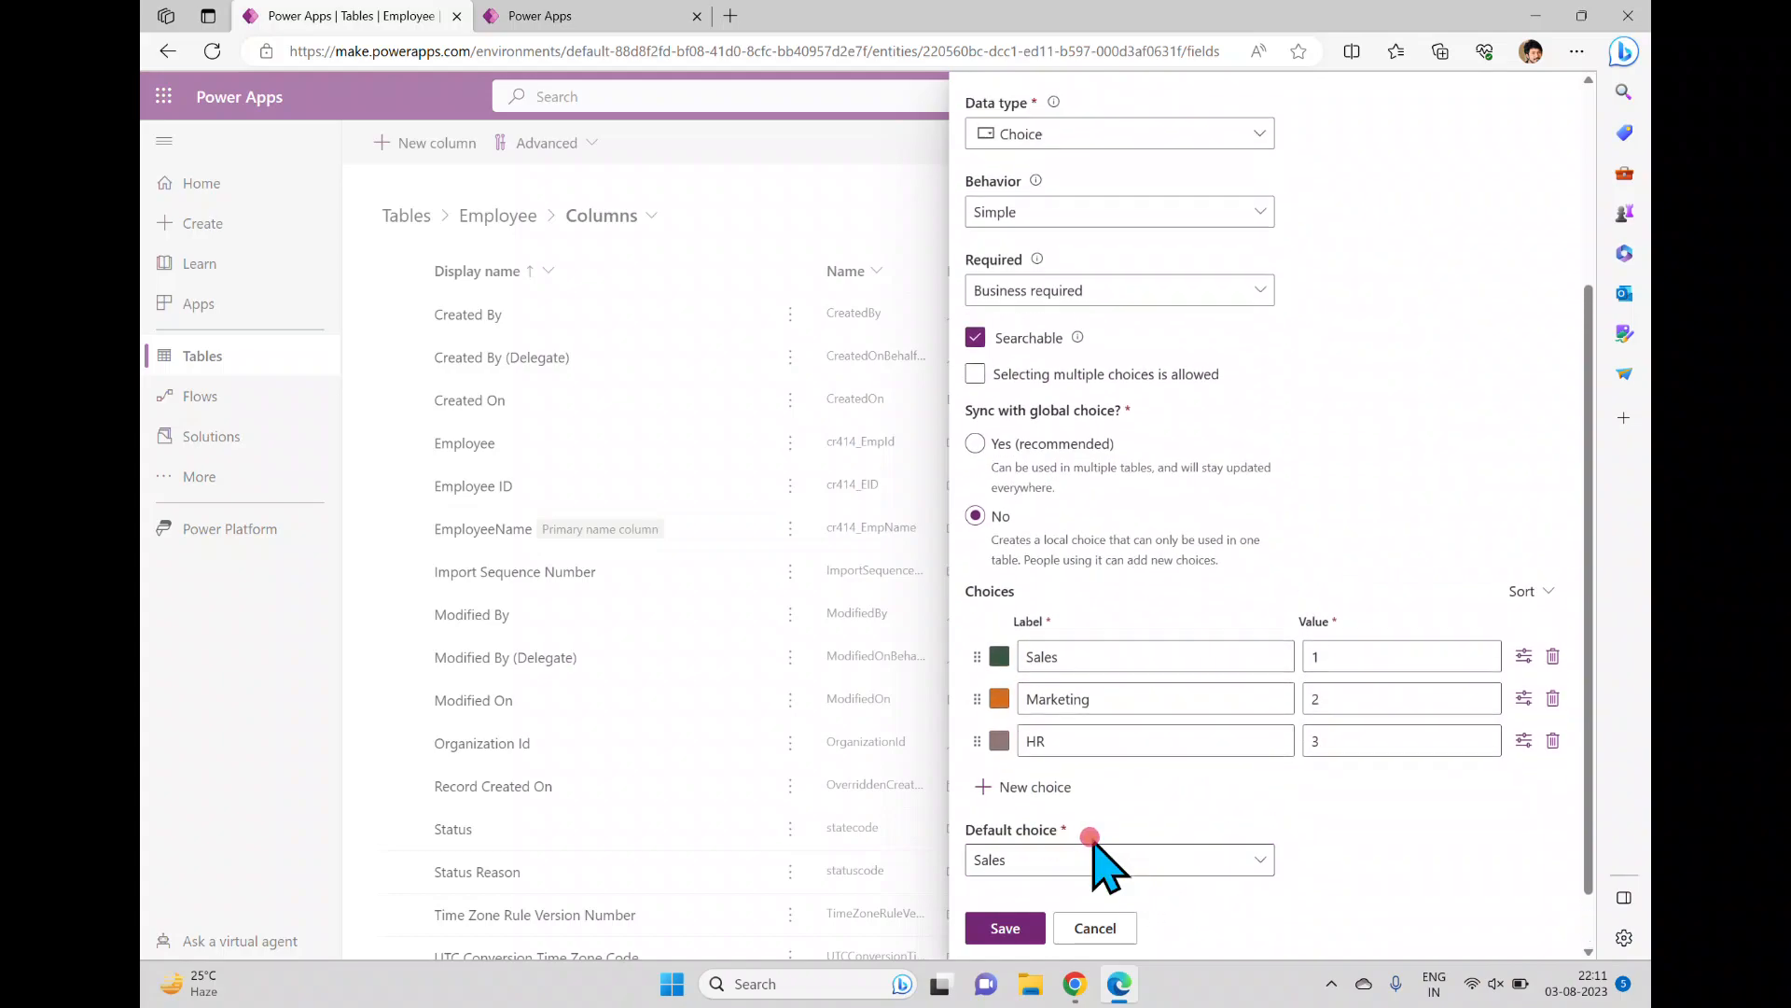
# Examine the Department column's advanced options, including schema name, security, auditing and dashboard settings, and review its other settings
pyautogui.moveTo(1590, 719); pyautogui.dragTo(1620, 867)
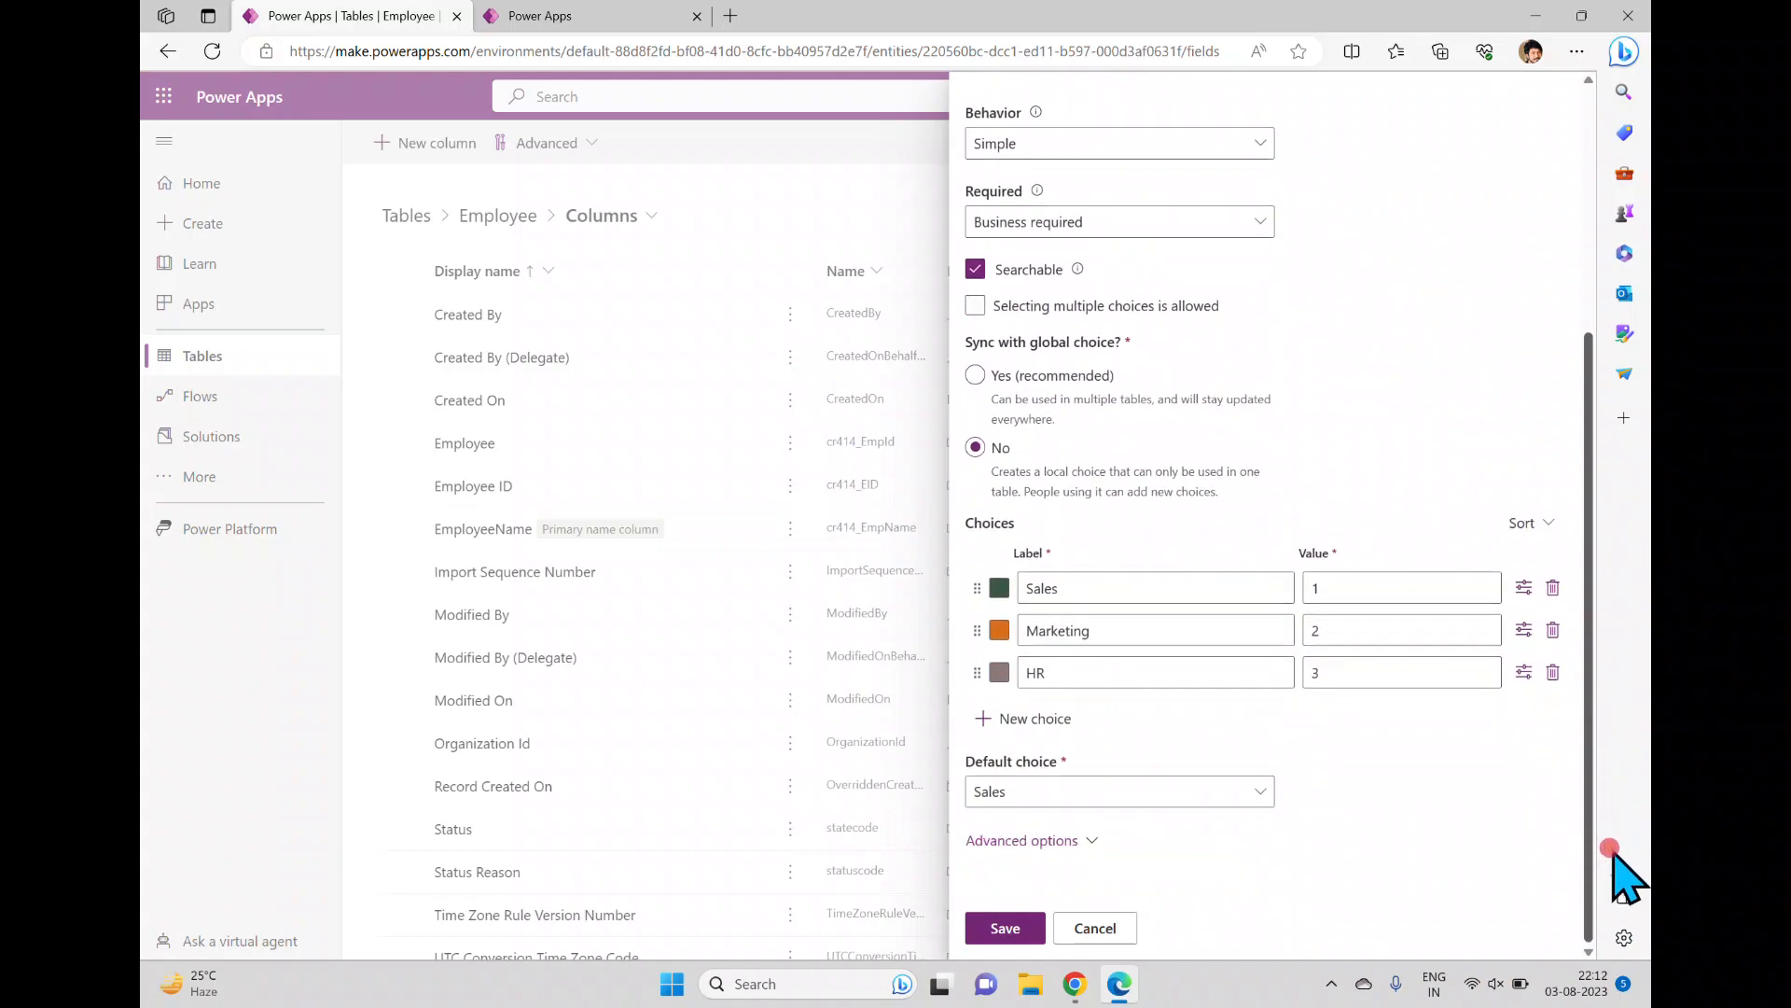
pyautogui.click(1087, 841)
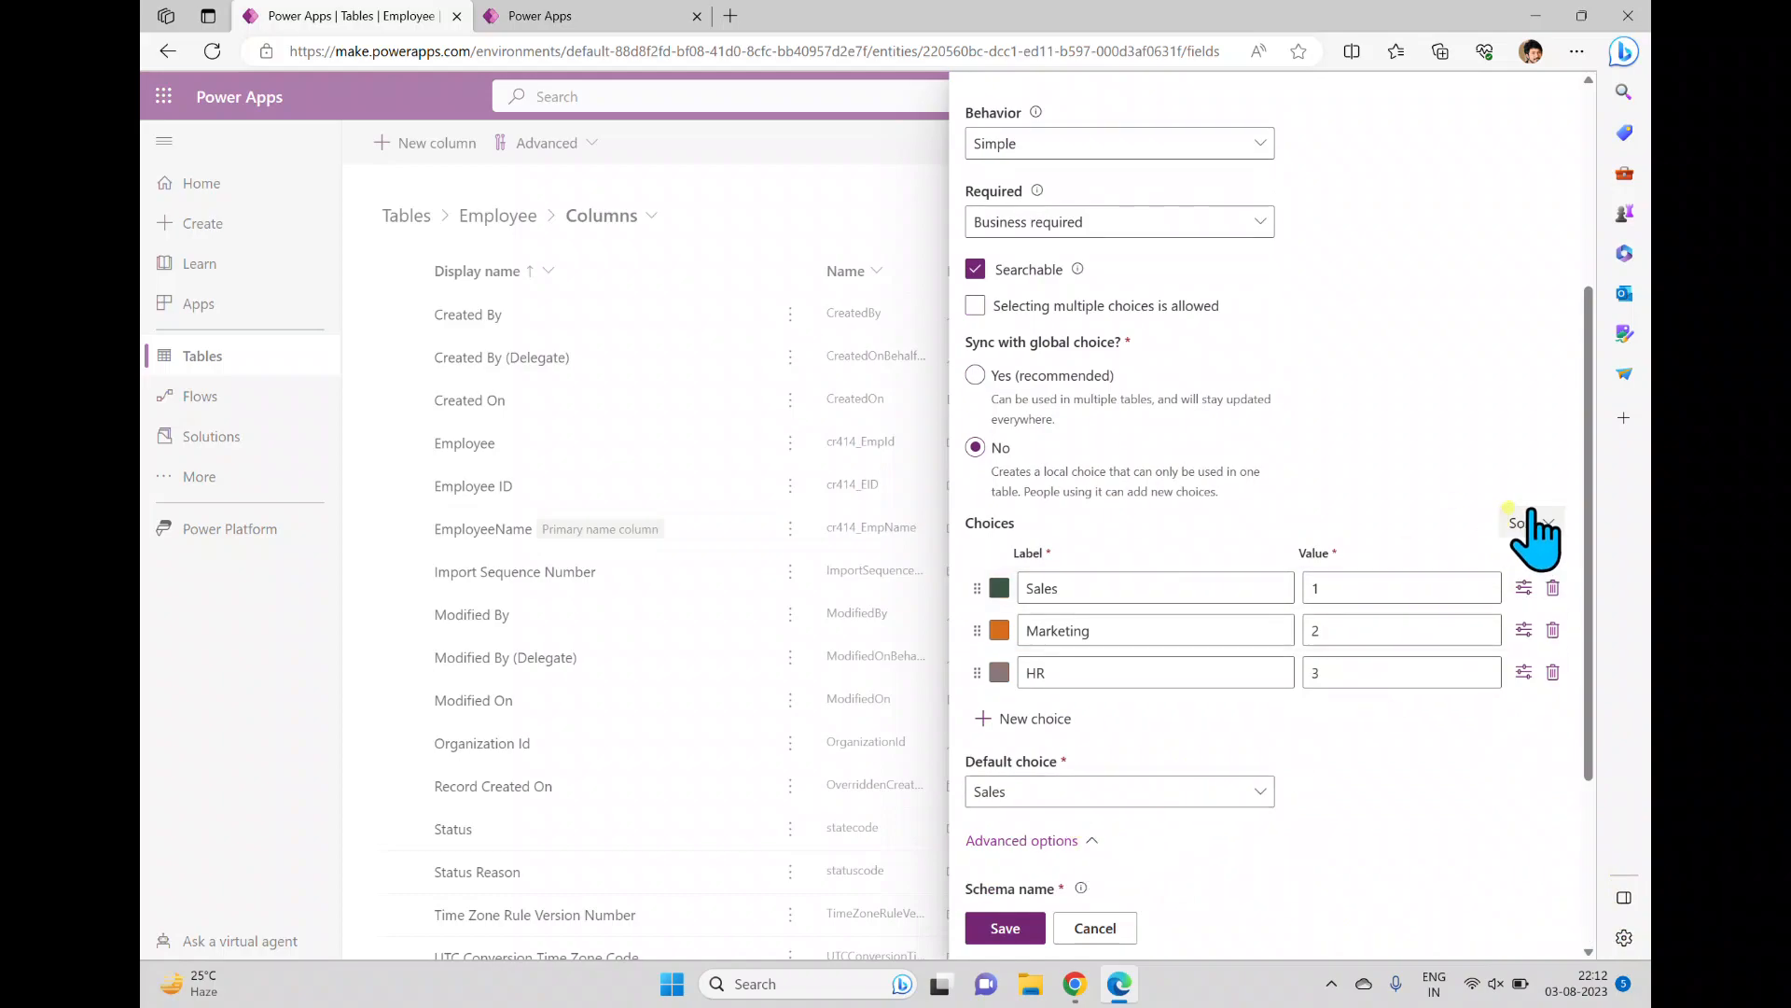
pyautogui.moveTo(1587, 542); pyautogui.dragTo(1598, 743)
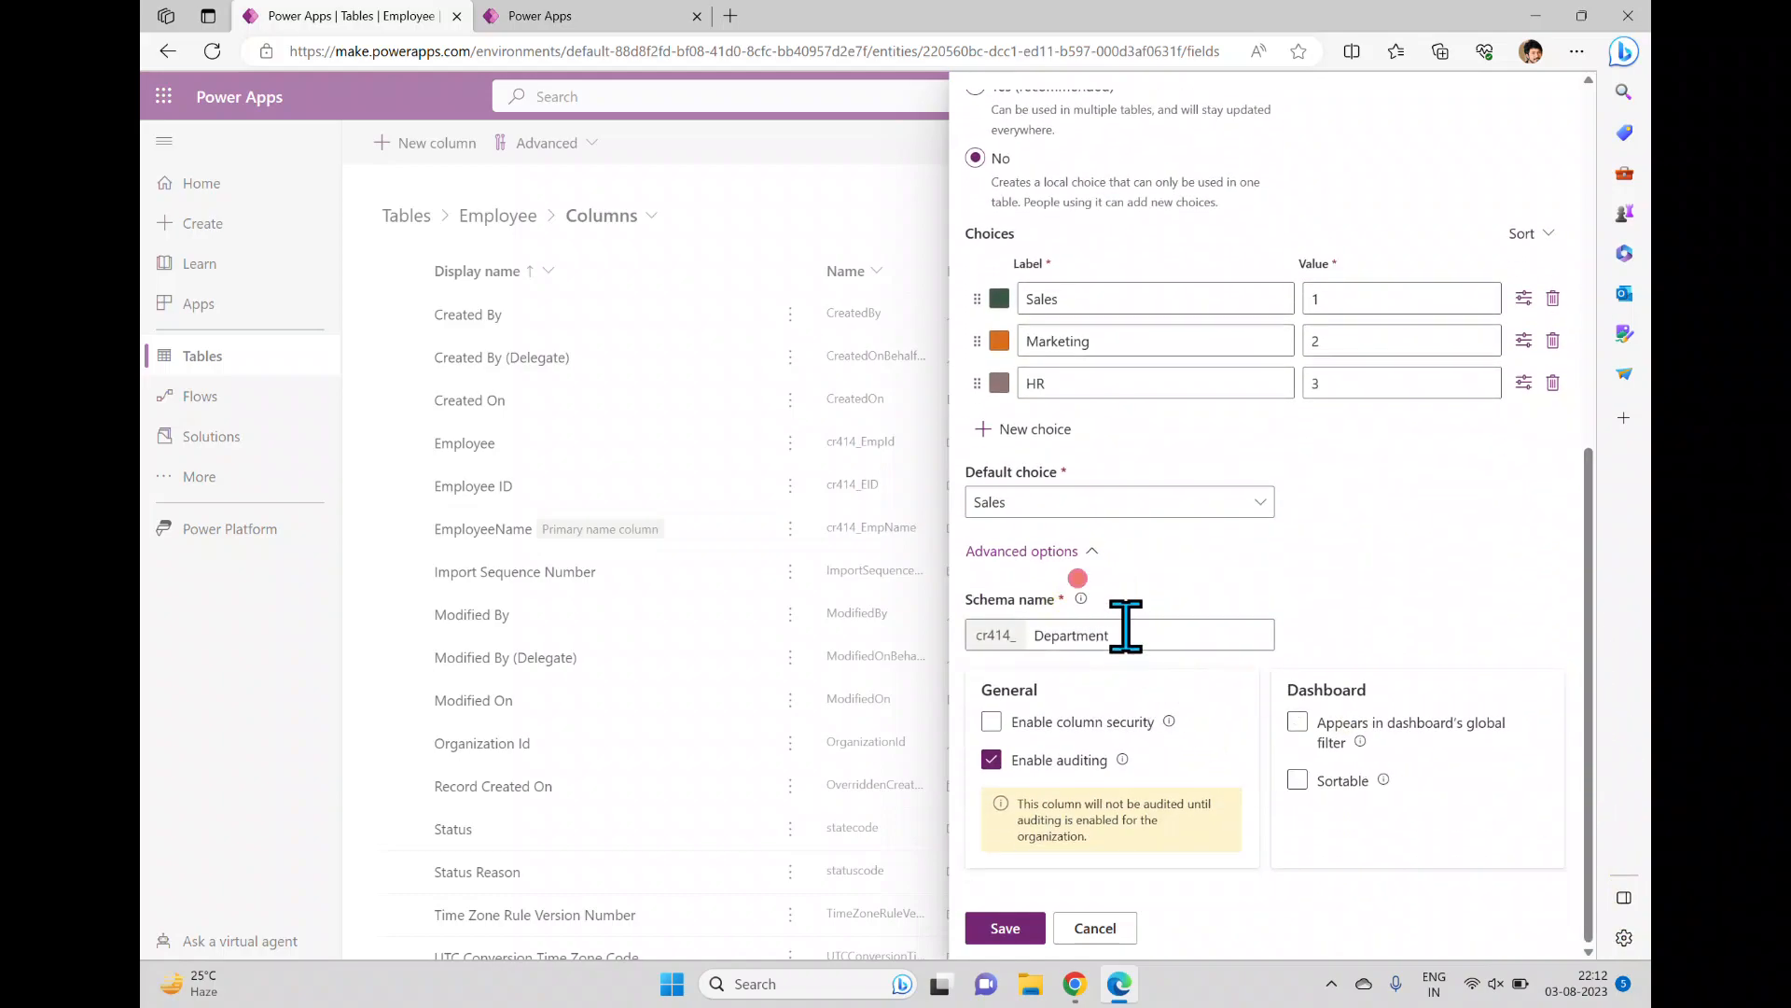
pyautogui.moveTo(1126, 635); pyautogui.dragTo(1018, 634)
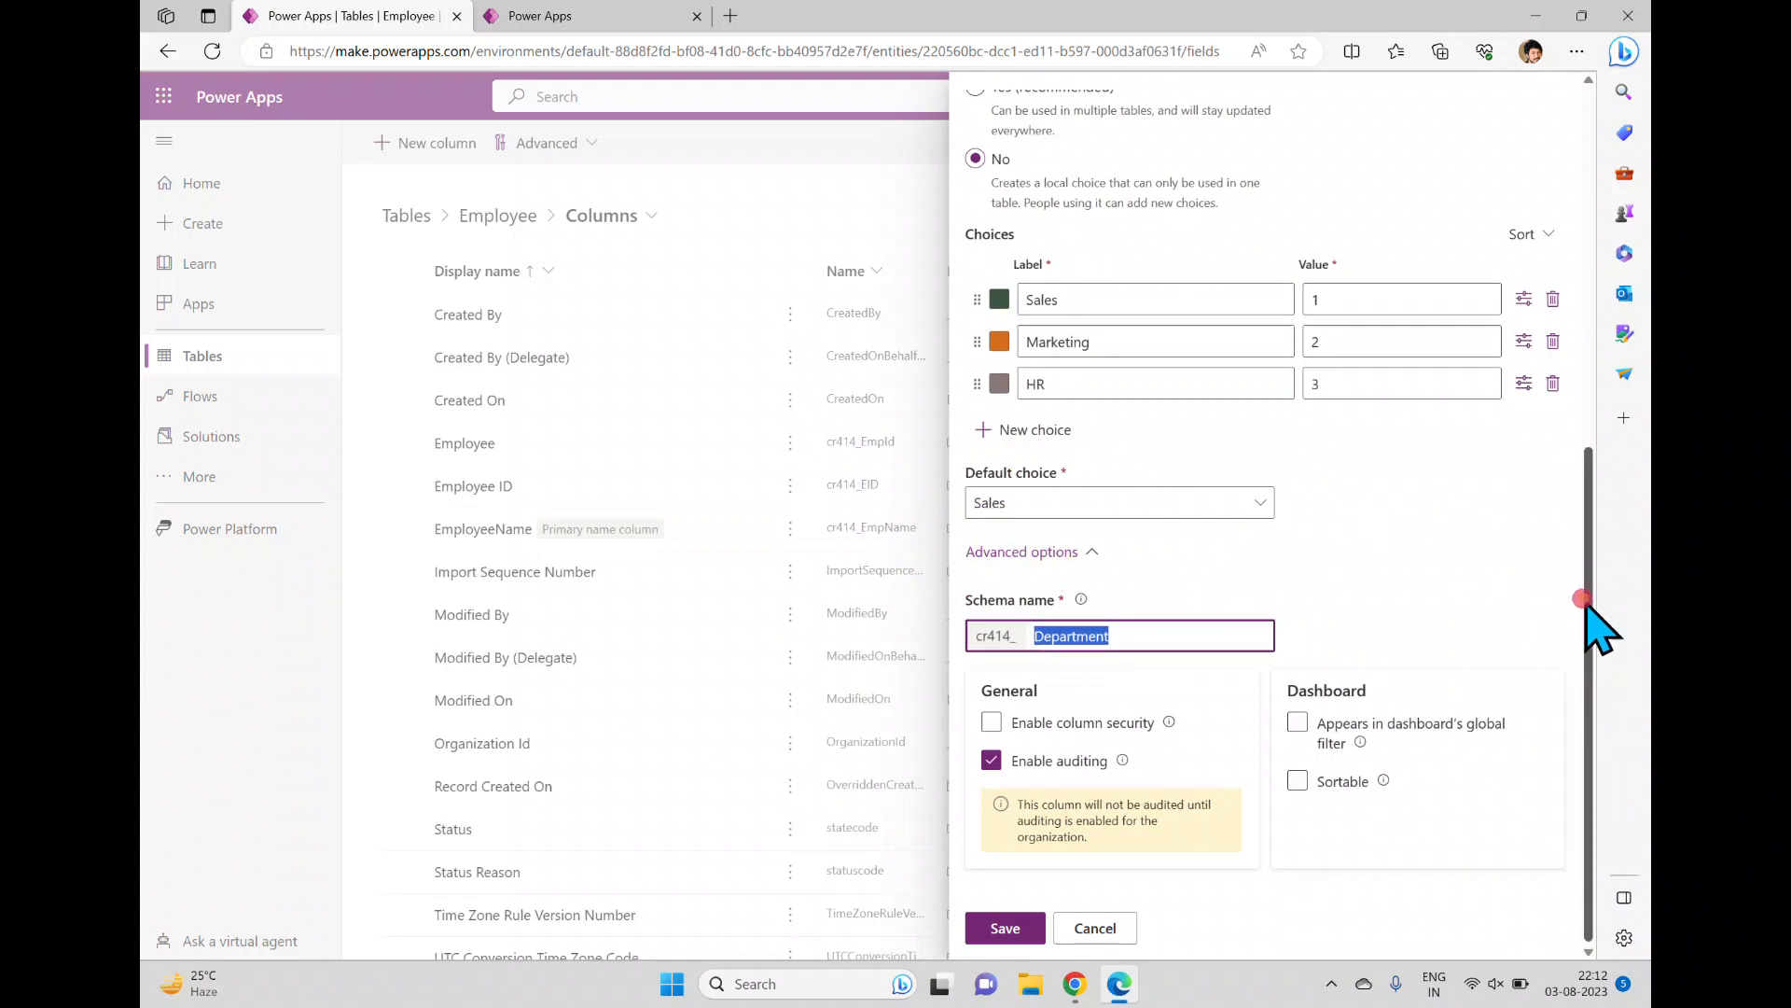
pyautogui.moveTo(1589, 617); pyautogui.dragTo(1553, 215)
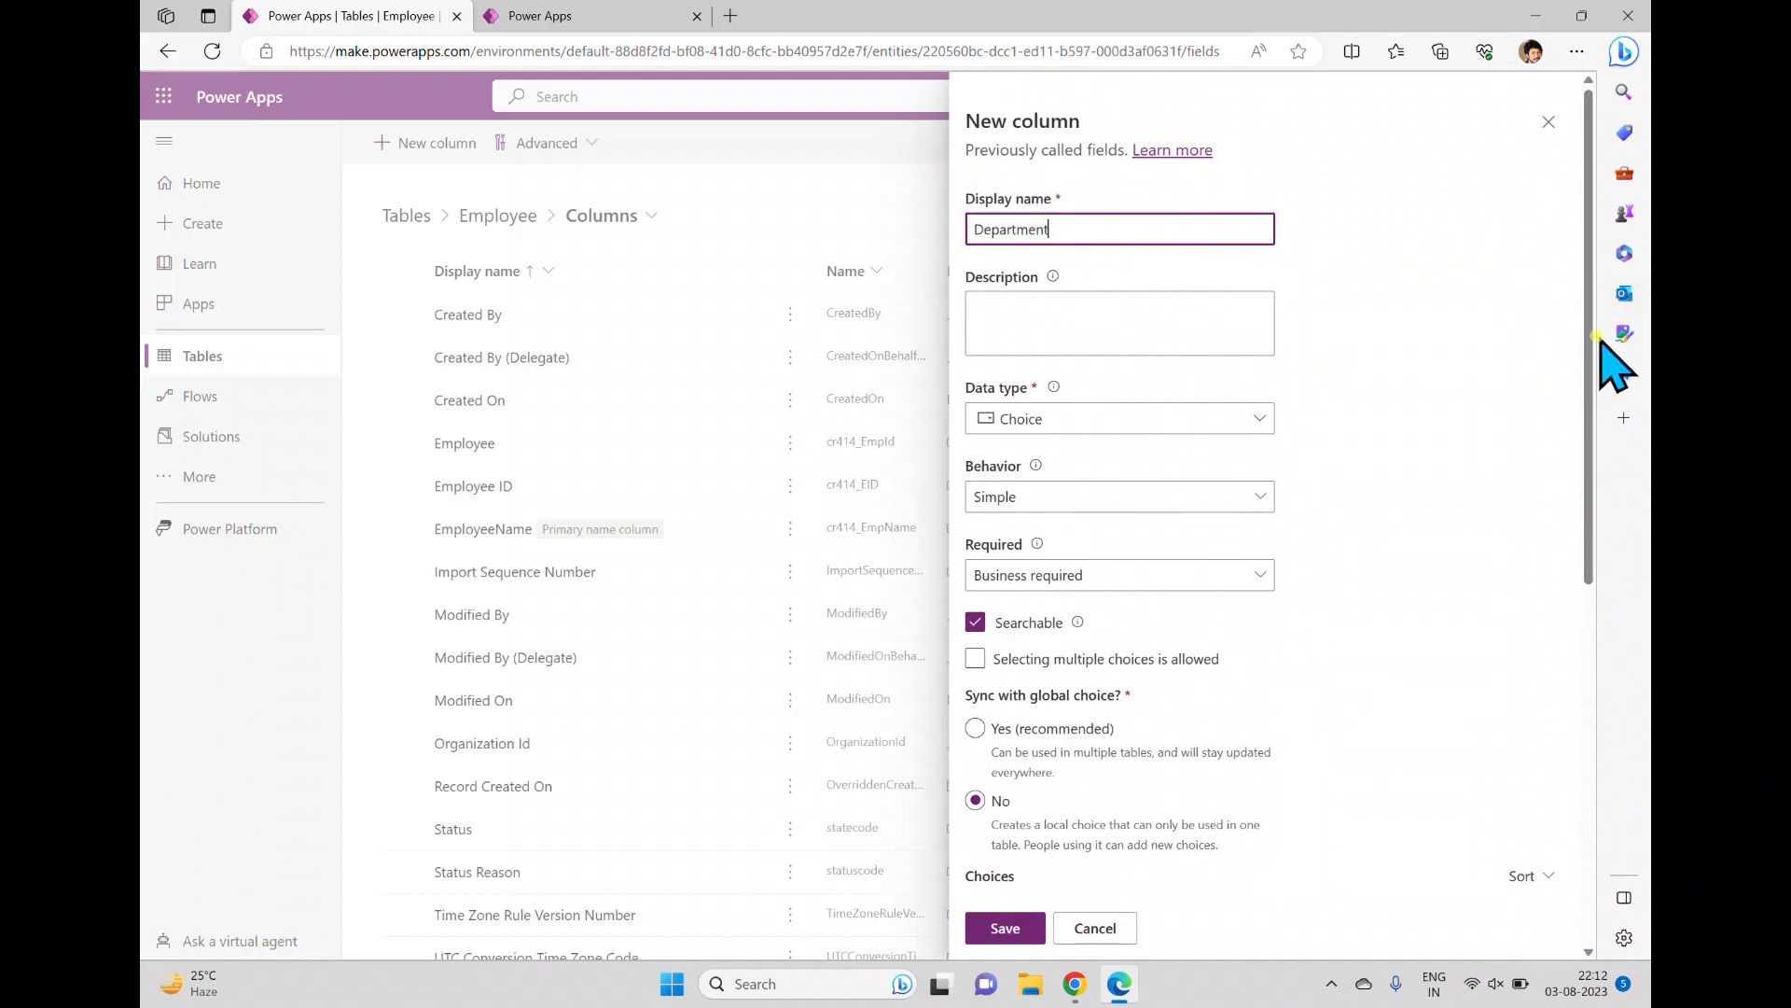
pyautogui.moveTo(1598, 352); pyautogui.dragTo(1596, 540)
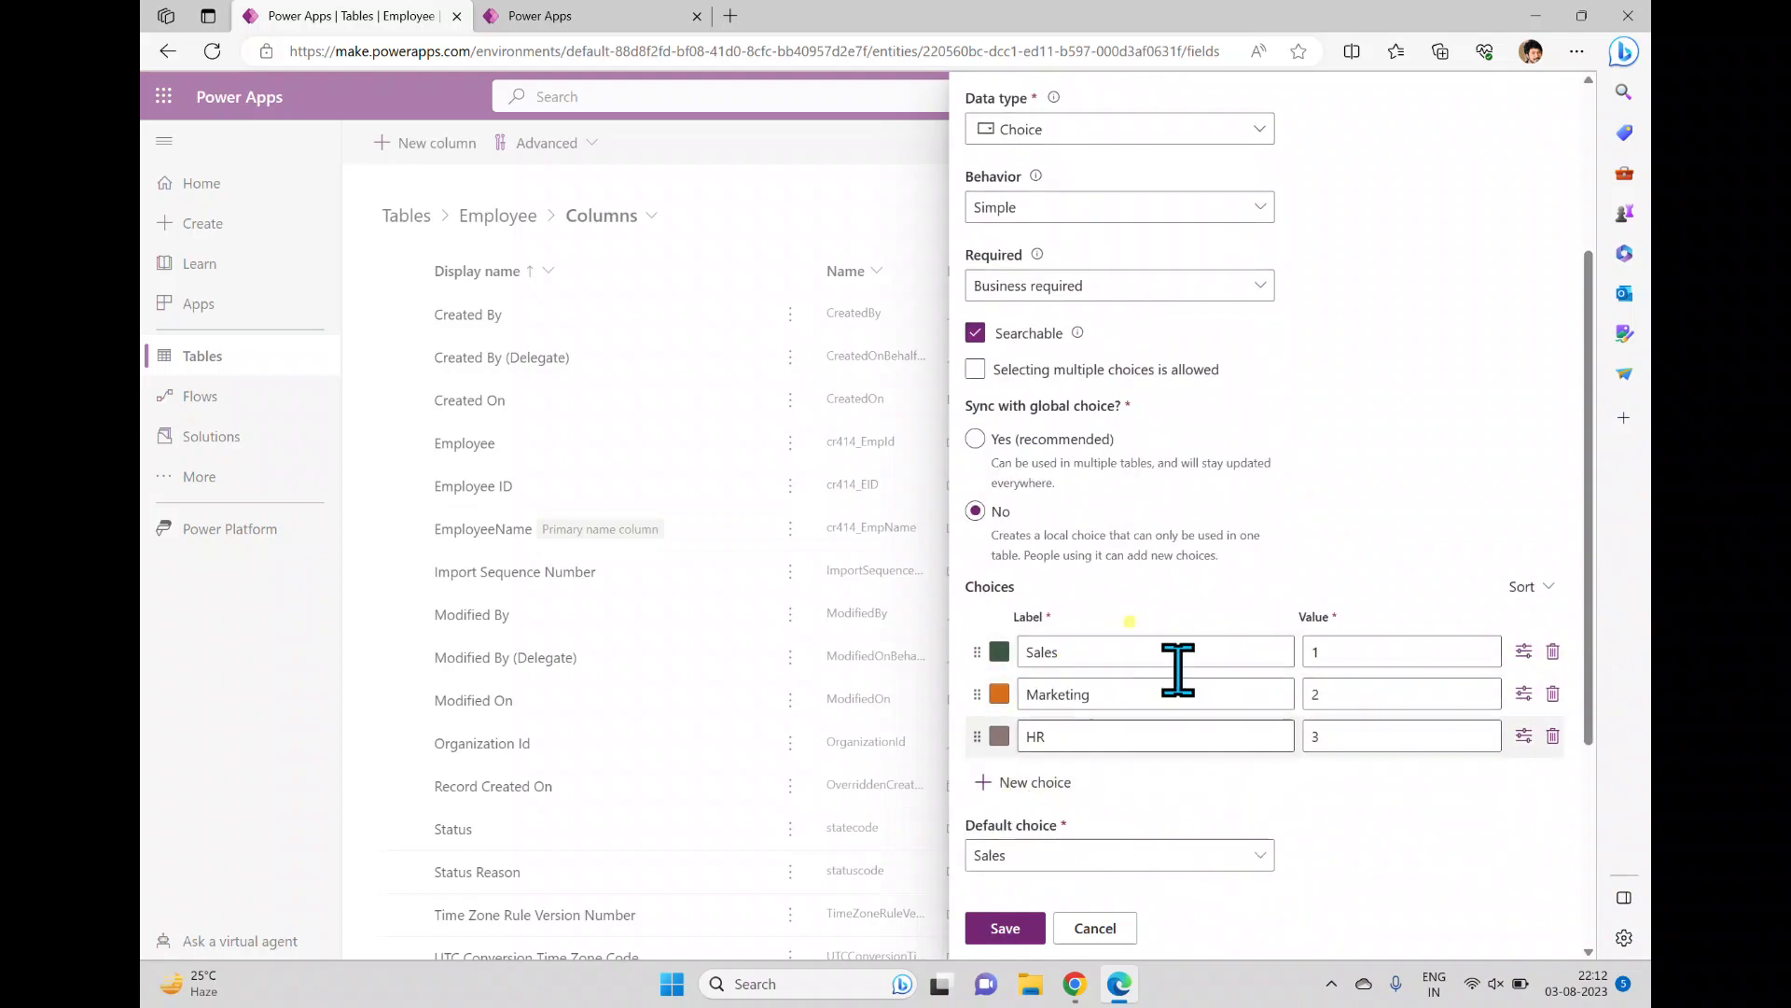
pyautogui.moveTo(1589, 760); pyautogui.dragTo(1588, 952)
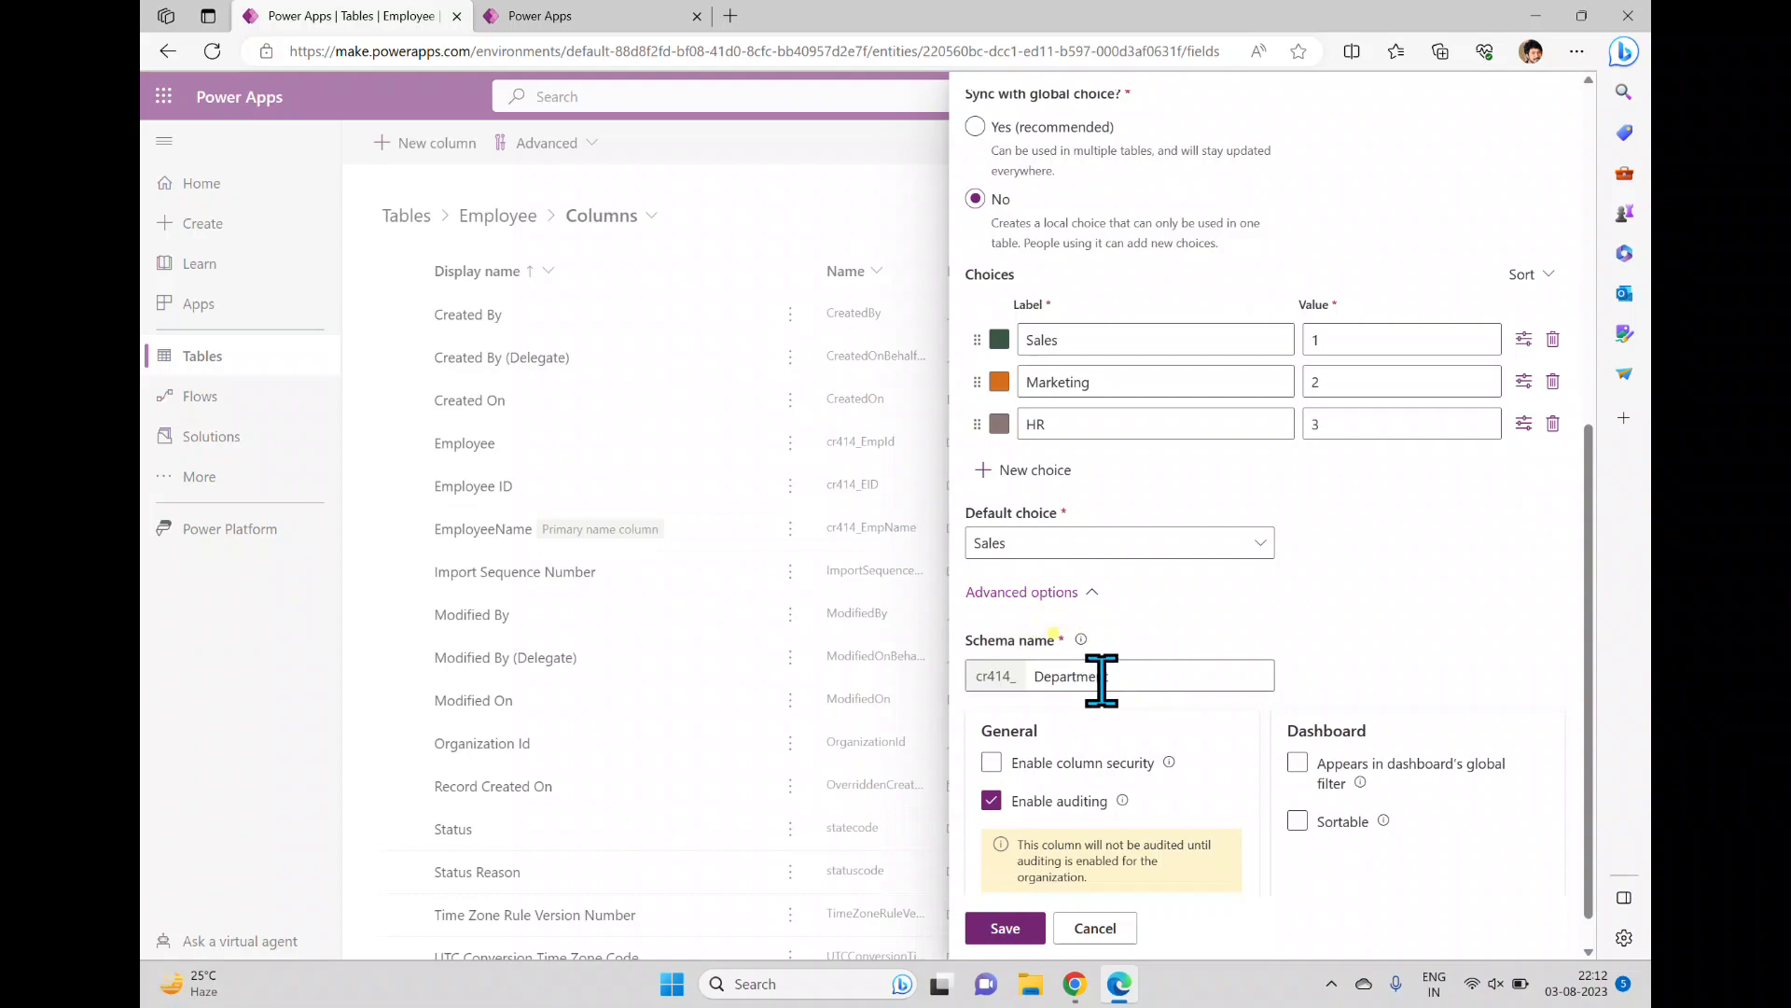
pyautogui.scroll(2, 1099, 634)
pyautogui.scroll(-2, 1087, 606)
pyautogui.scroll(2, 1026, 763)
pyautogui.scroll(-2, 1073, 756)
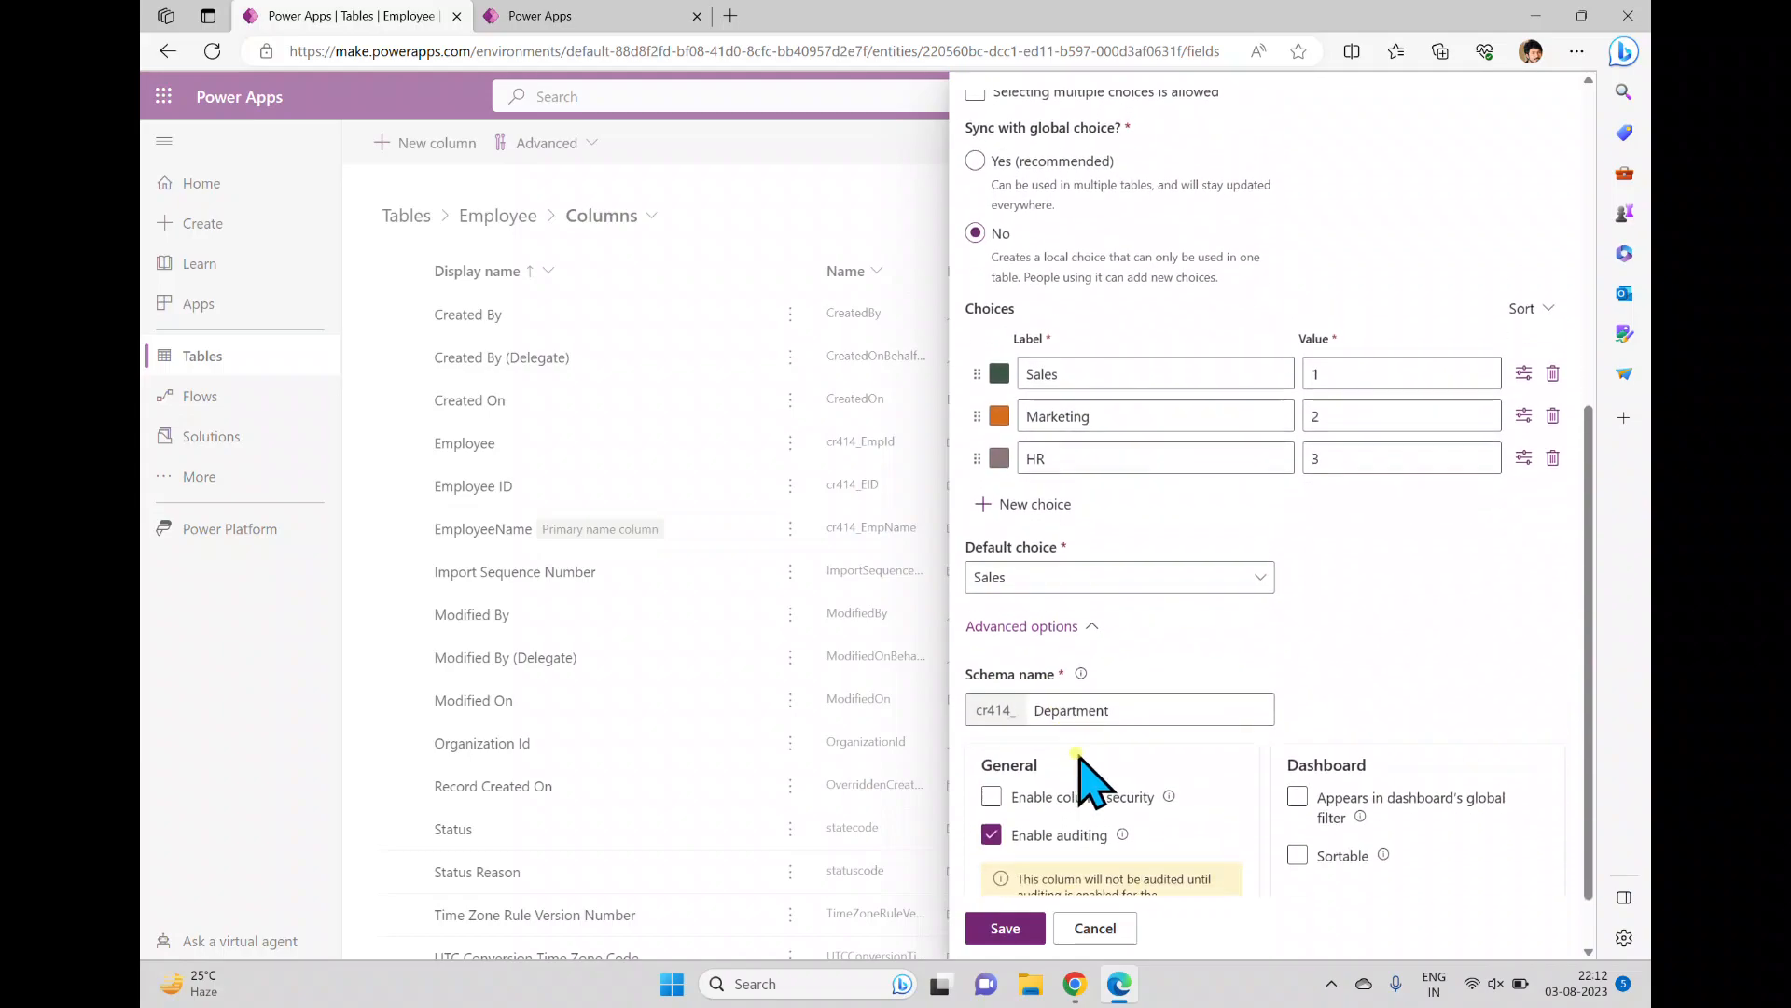
pyautogui.moveTo(1588, 841); pyautogui.dragTo(1590, 865)
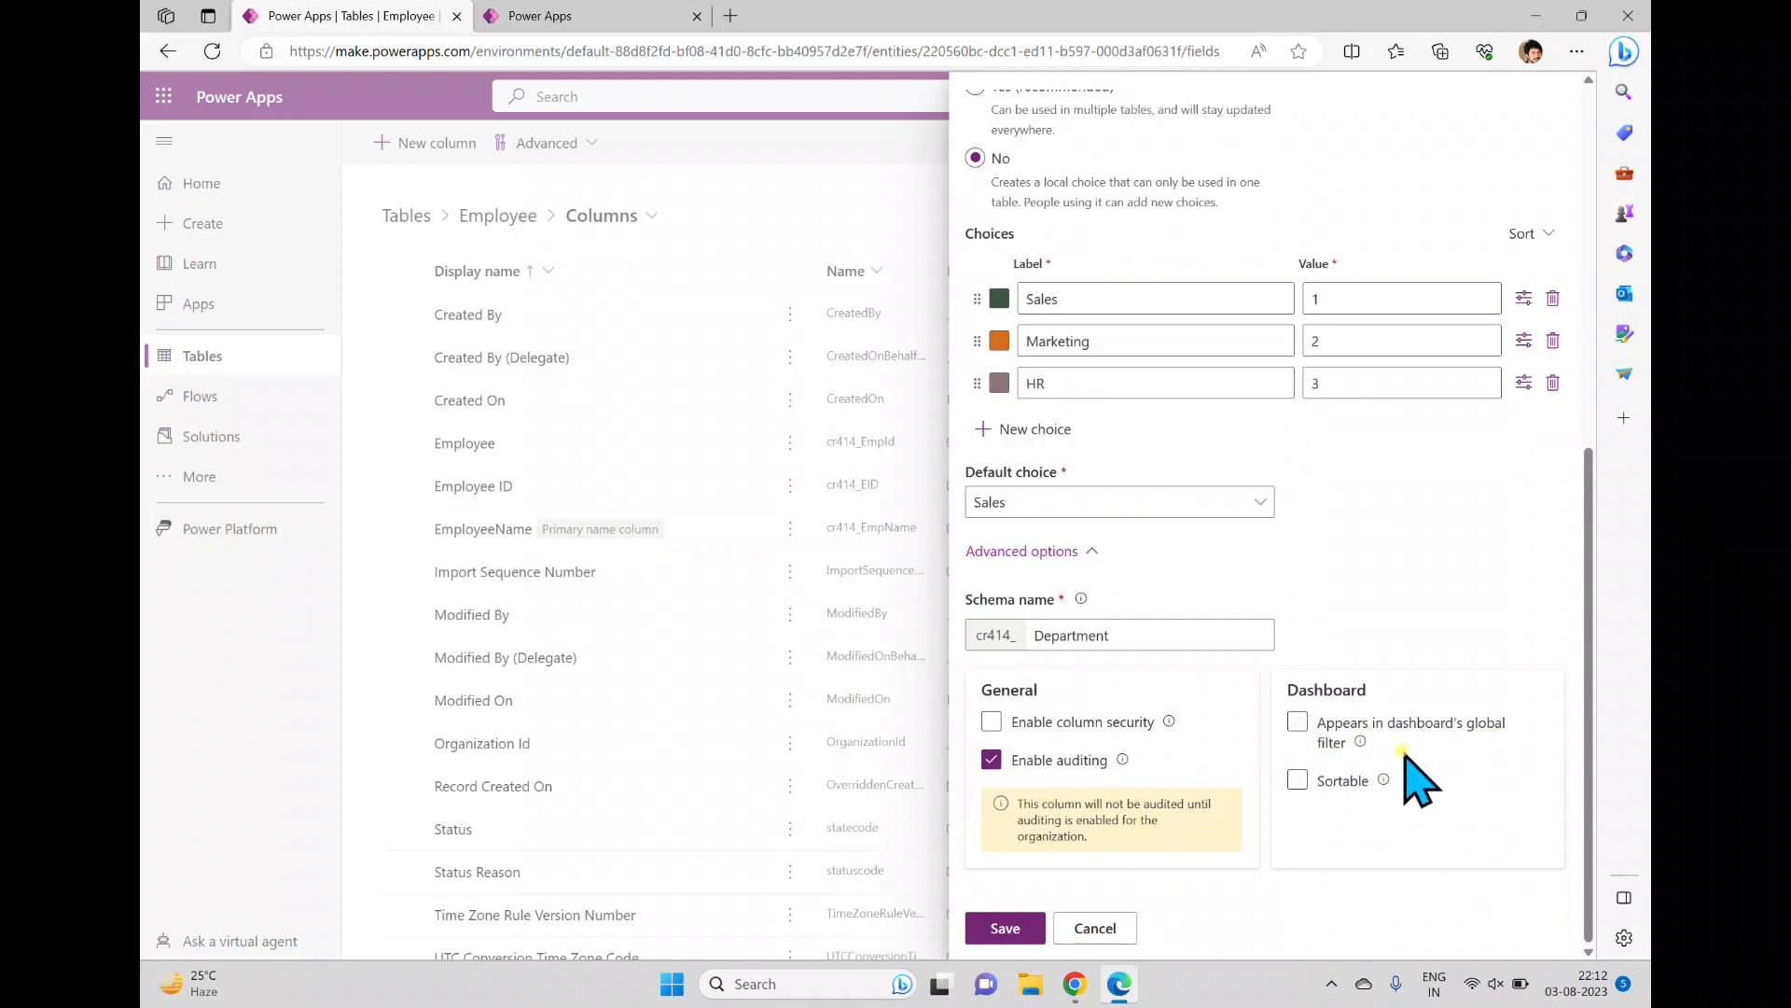
# Save the Department column and go back to the list of custom tables
pyautogui.click(1007, 926)
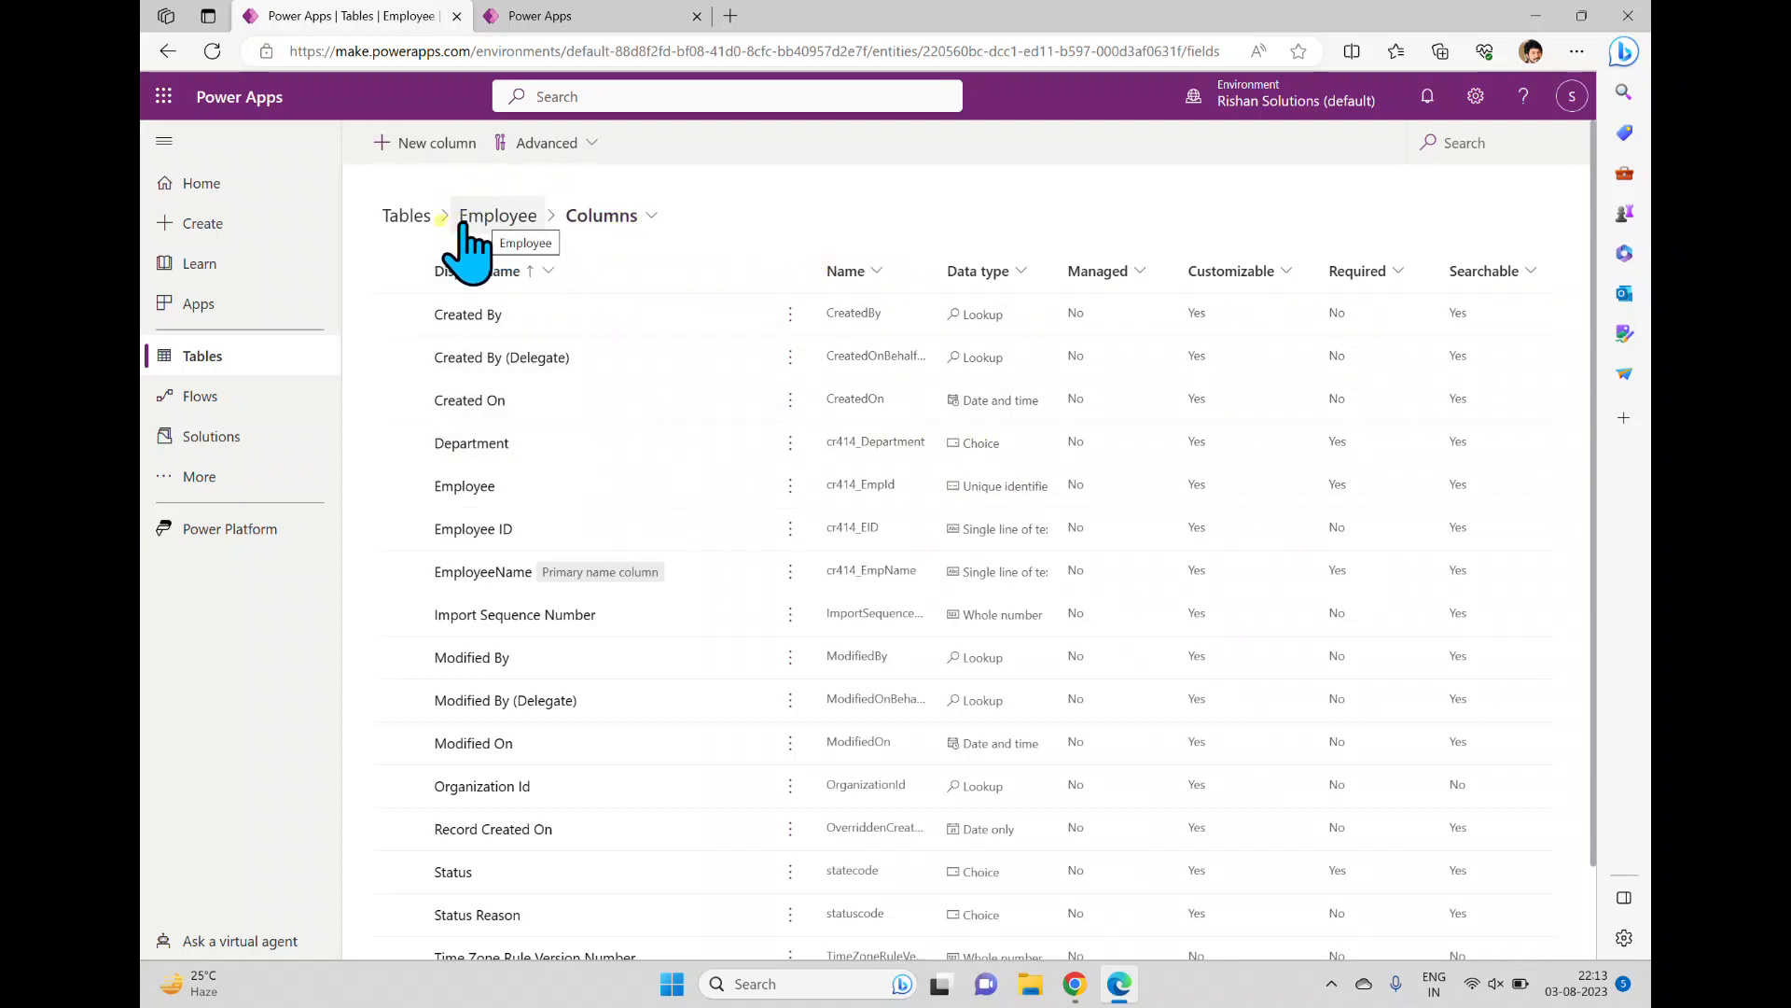
pyautogui.click(399, 216)
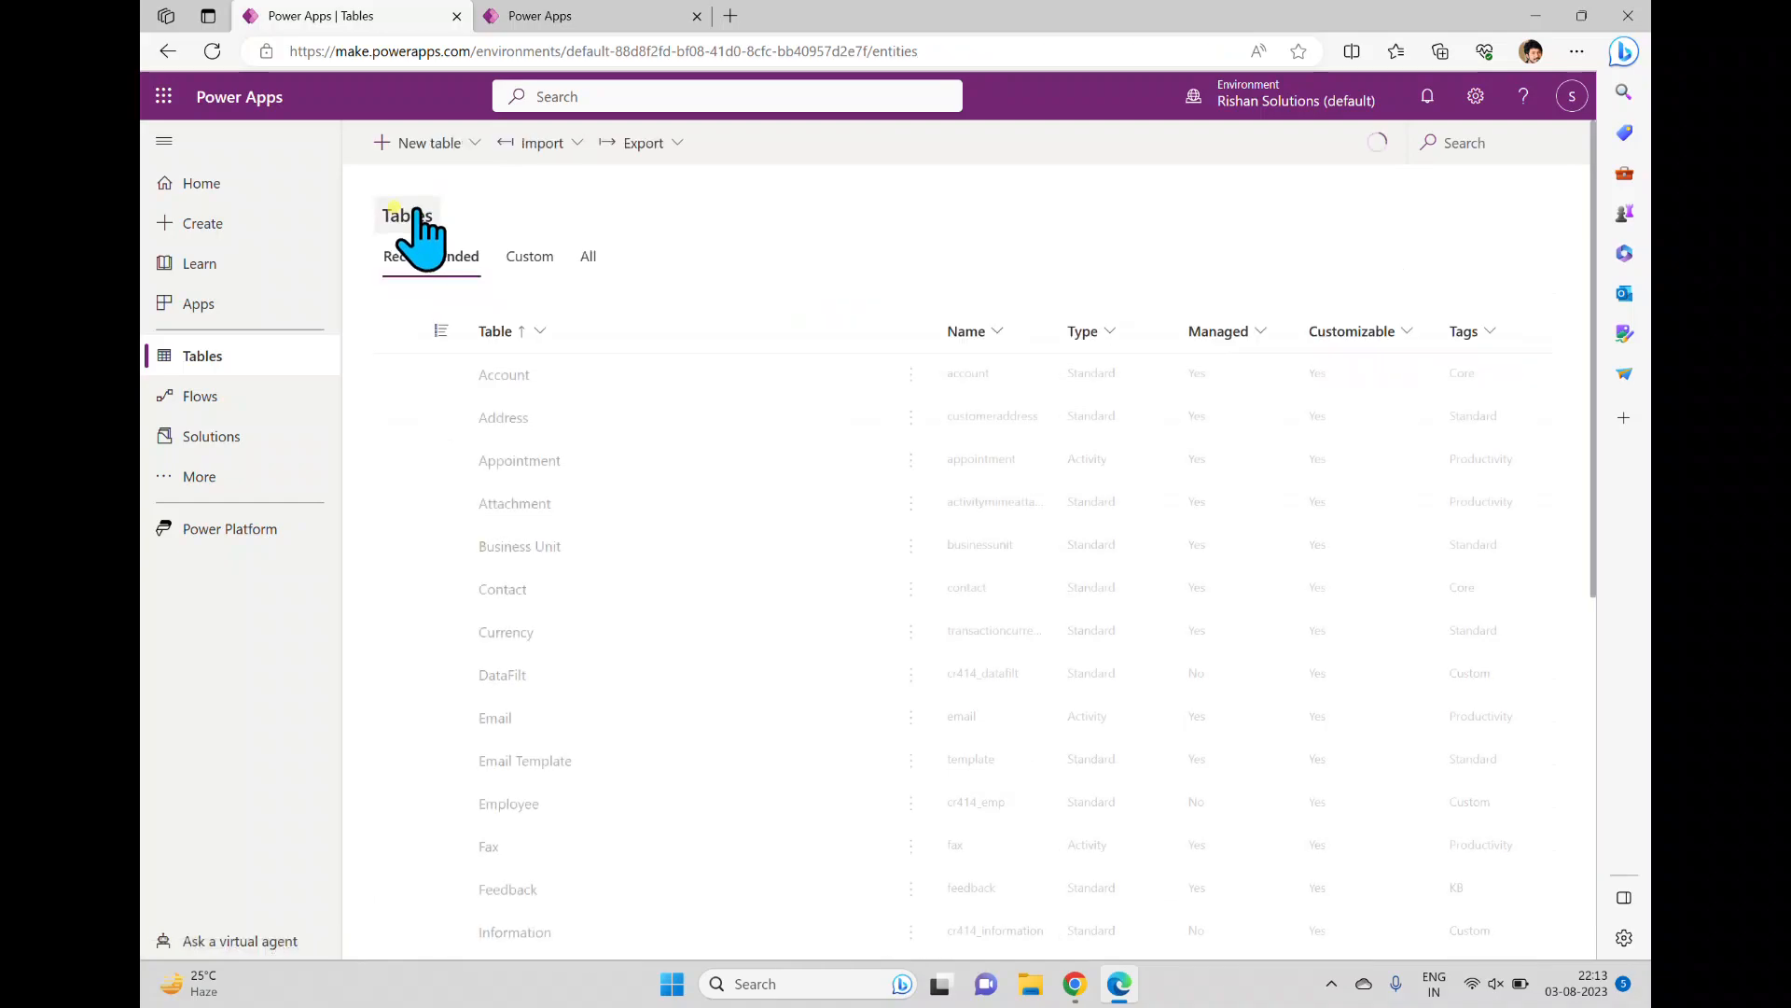
pyautogui.click(521, 263)
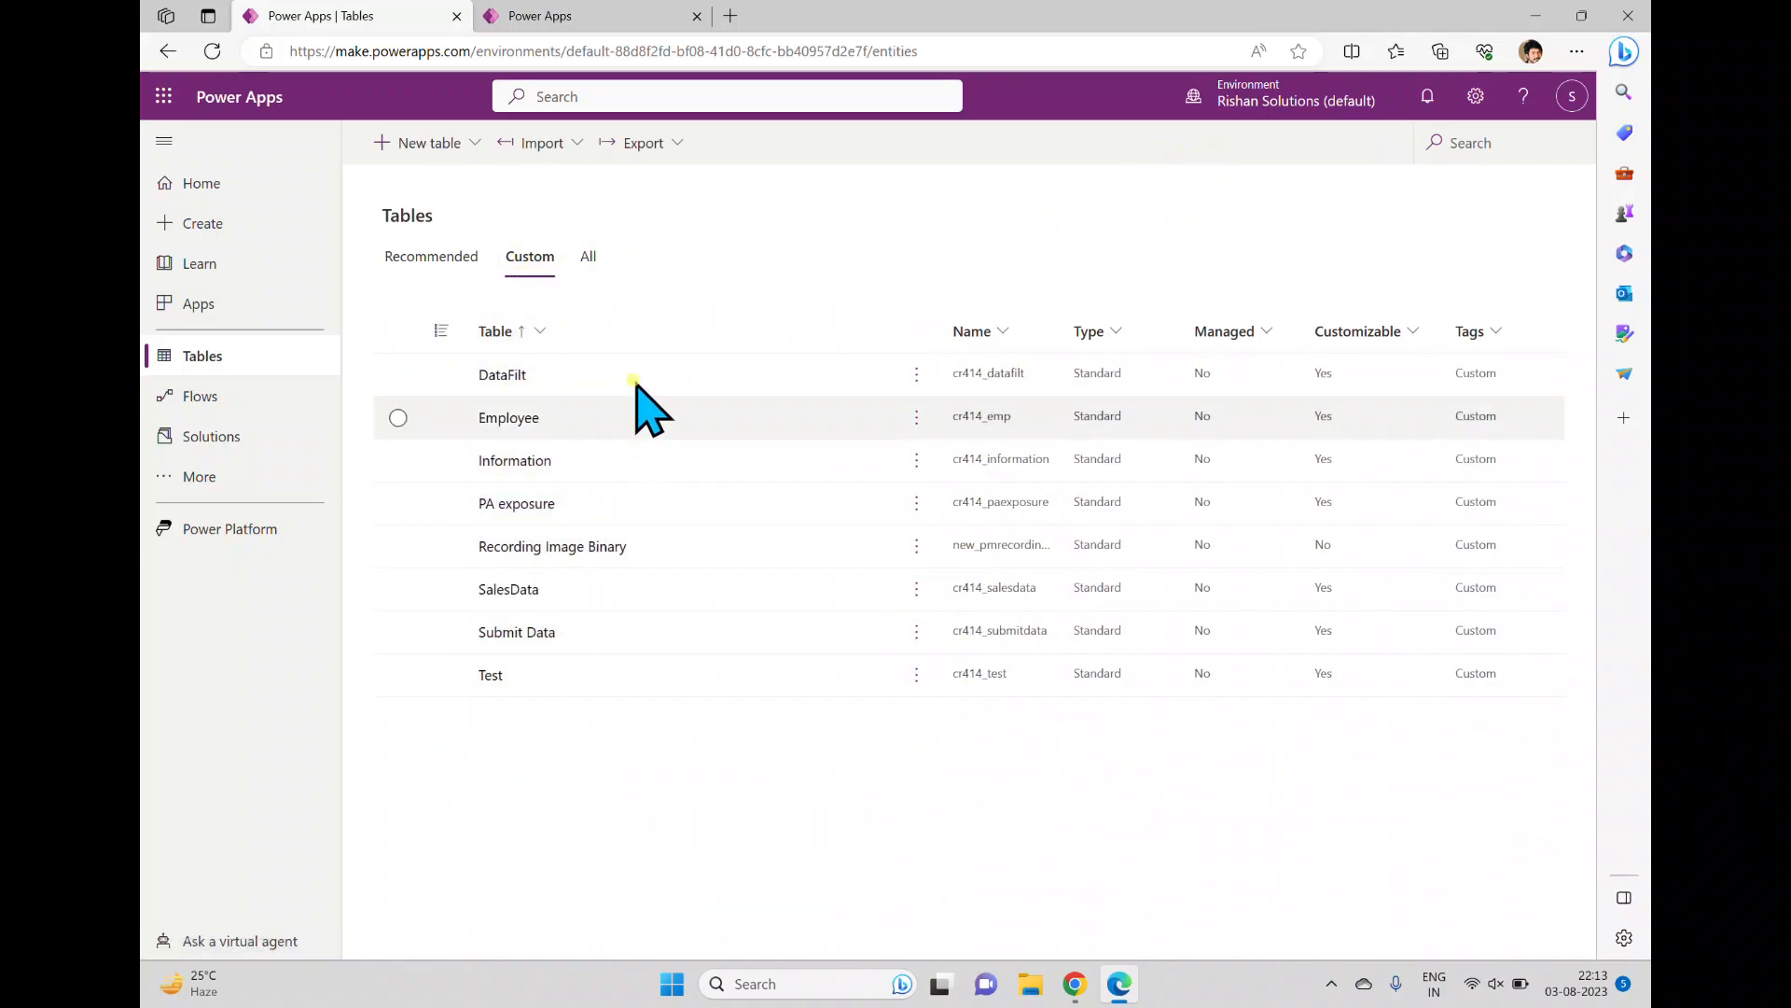
# Browse the list of all Dataverse tables and return to the custom tables
pyautogui.click(589, 256)
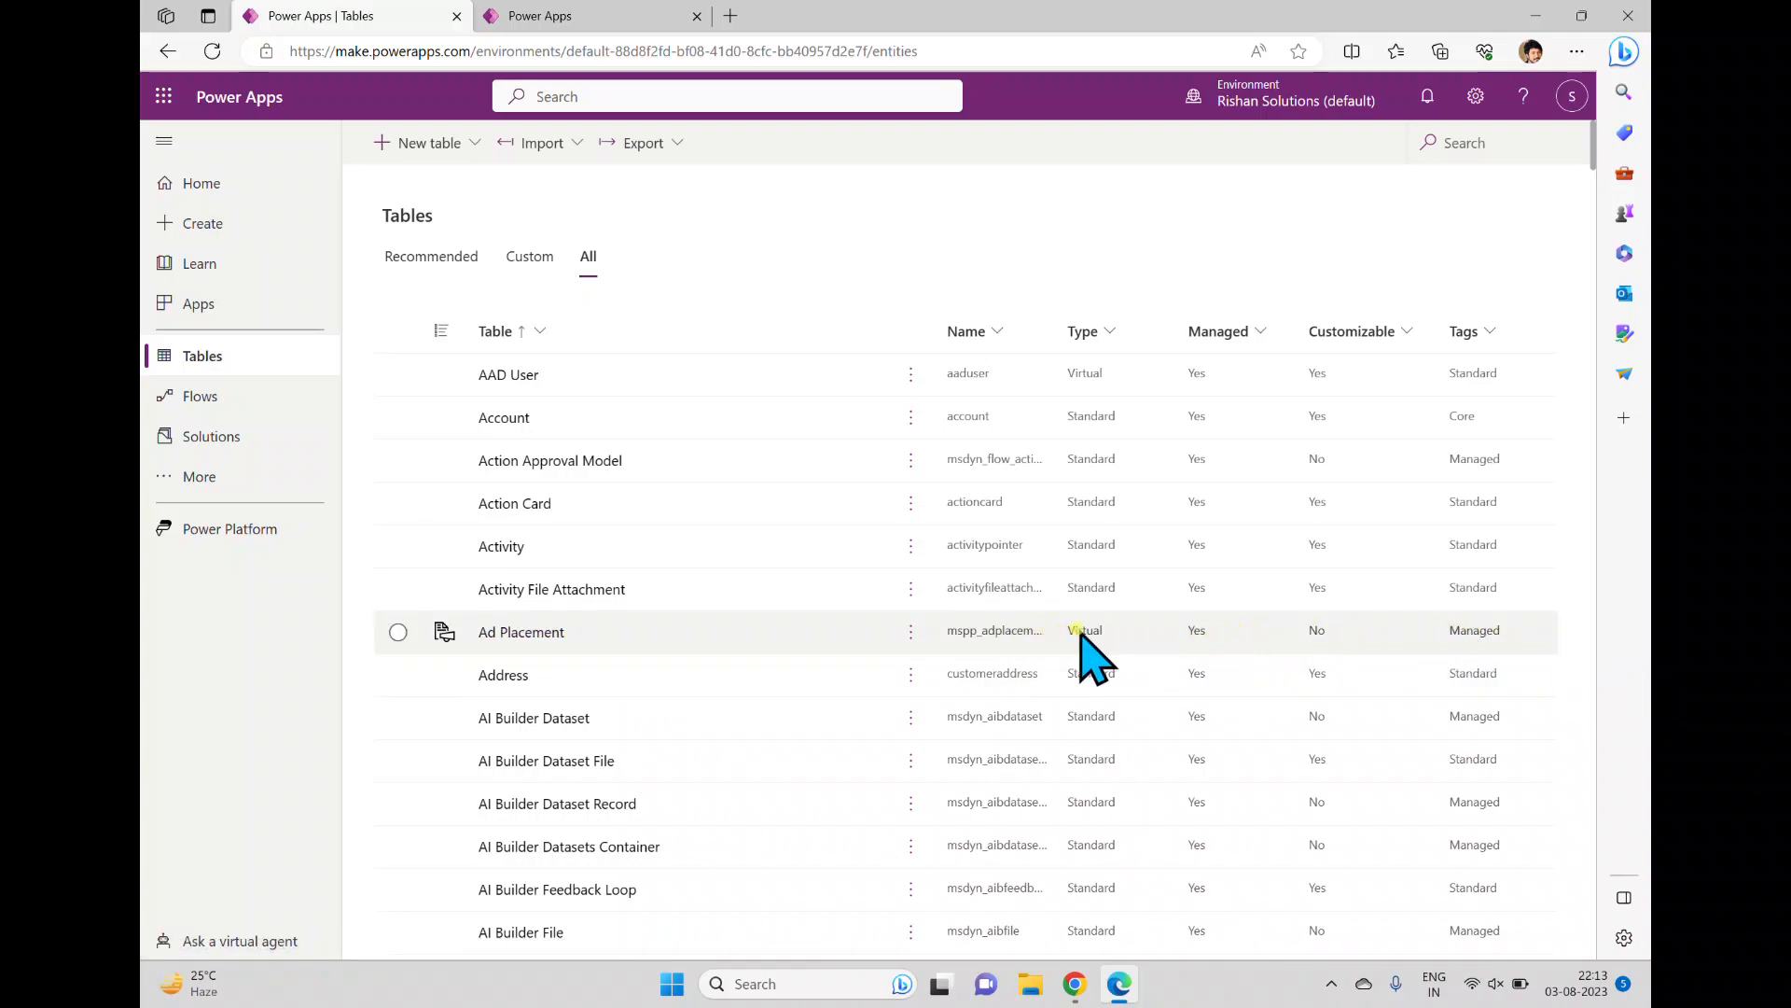
pyautogui.scroll(-5, 1073, 559)
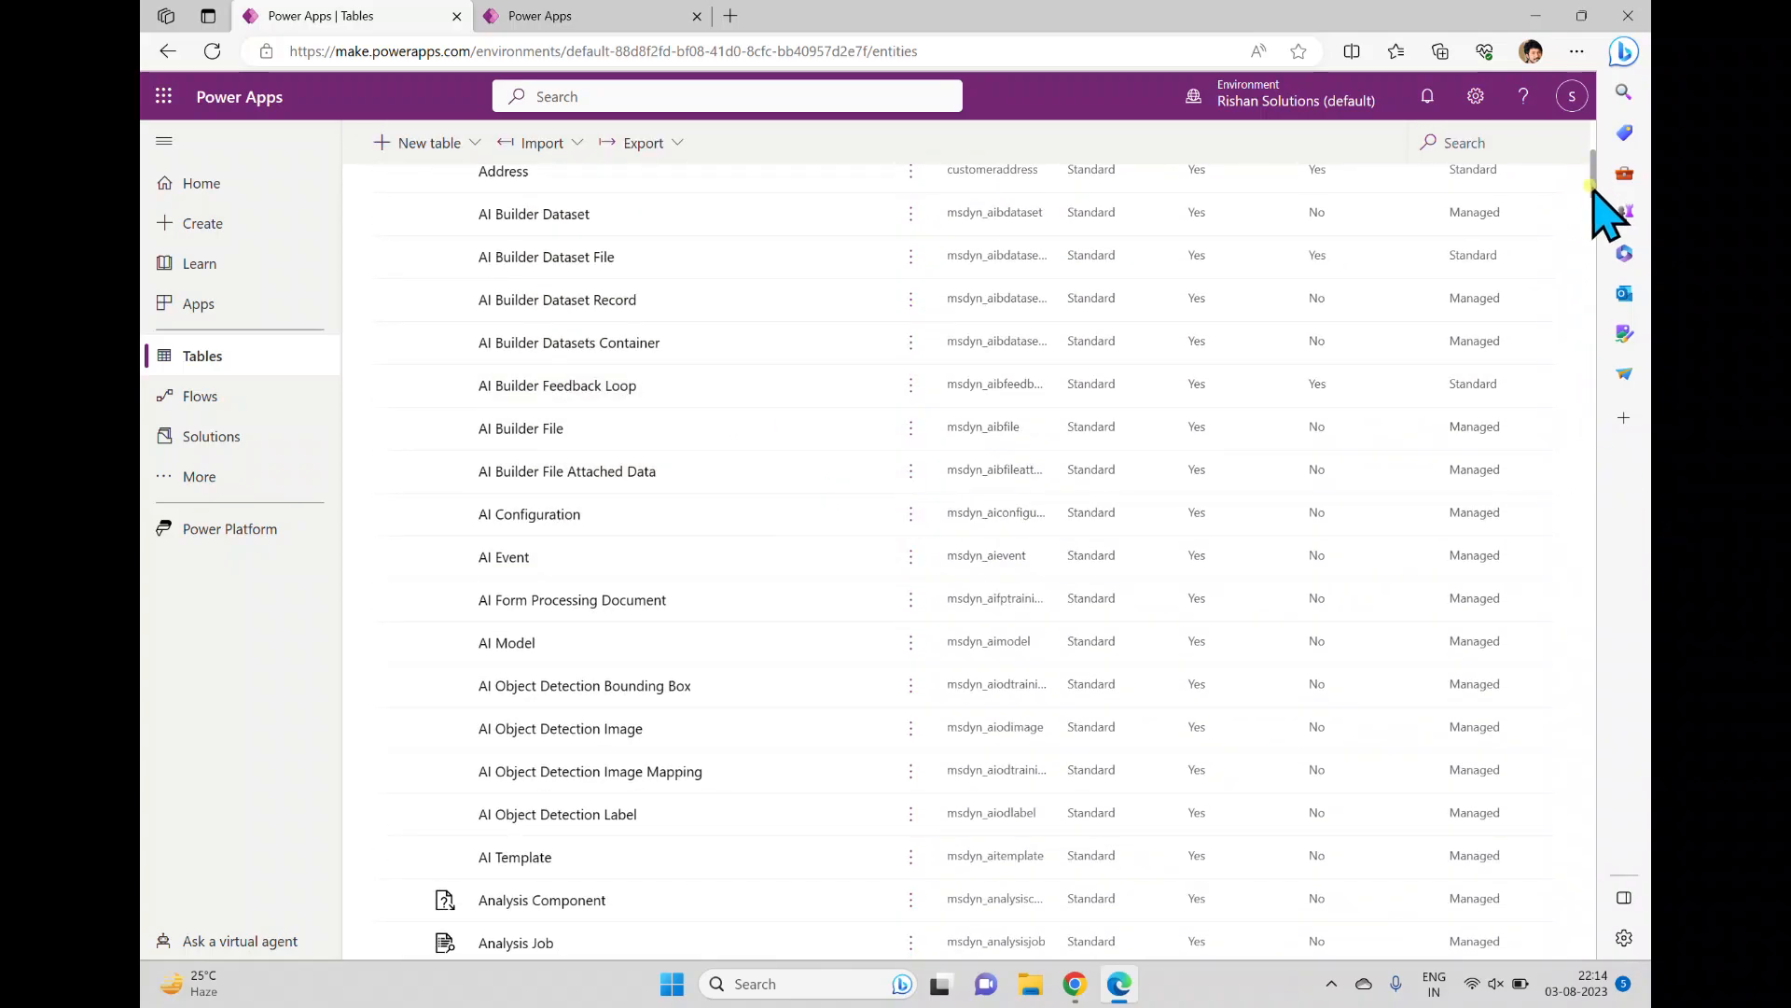
pyautogui.moveTo(1597, 192); pyautogui.dragTo(1593, 131)
pyautogui.click(524, 260)
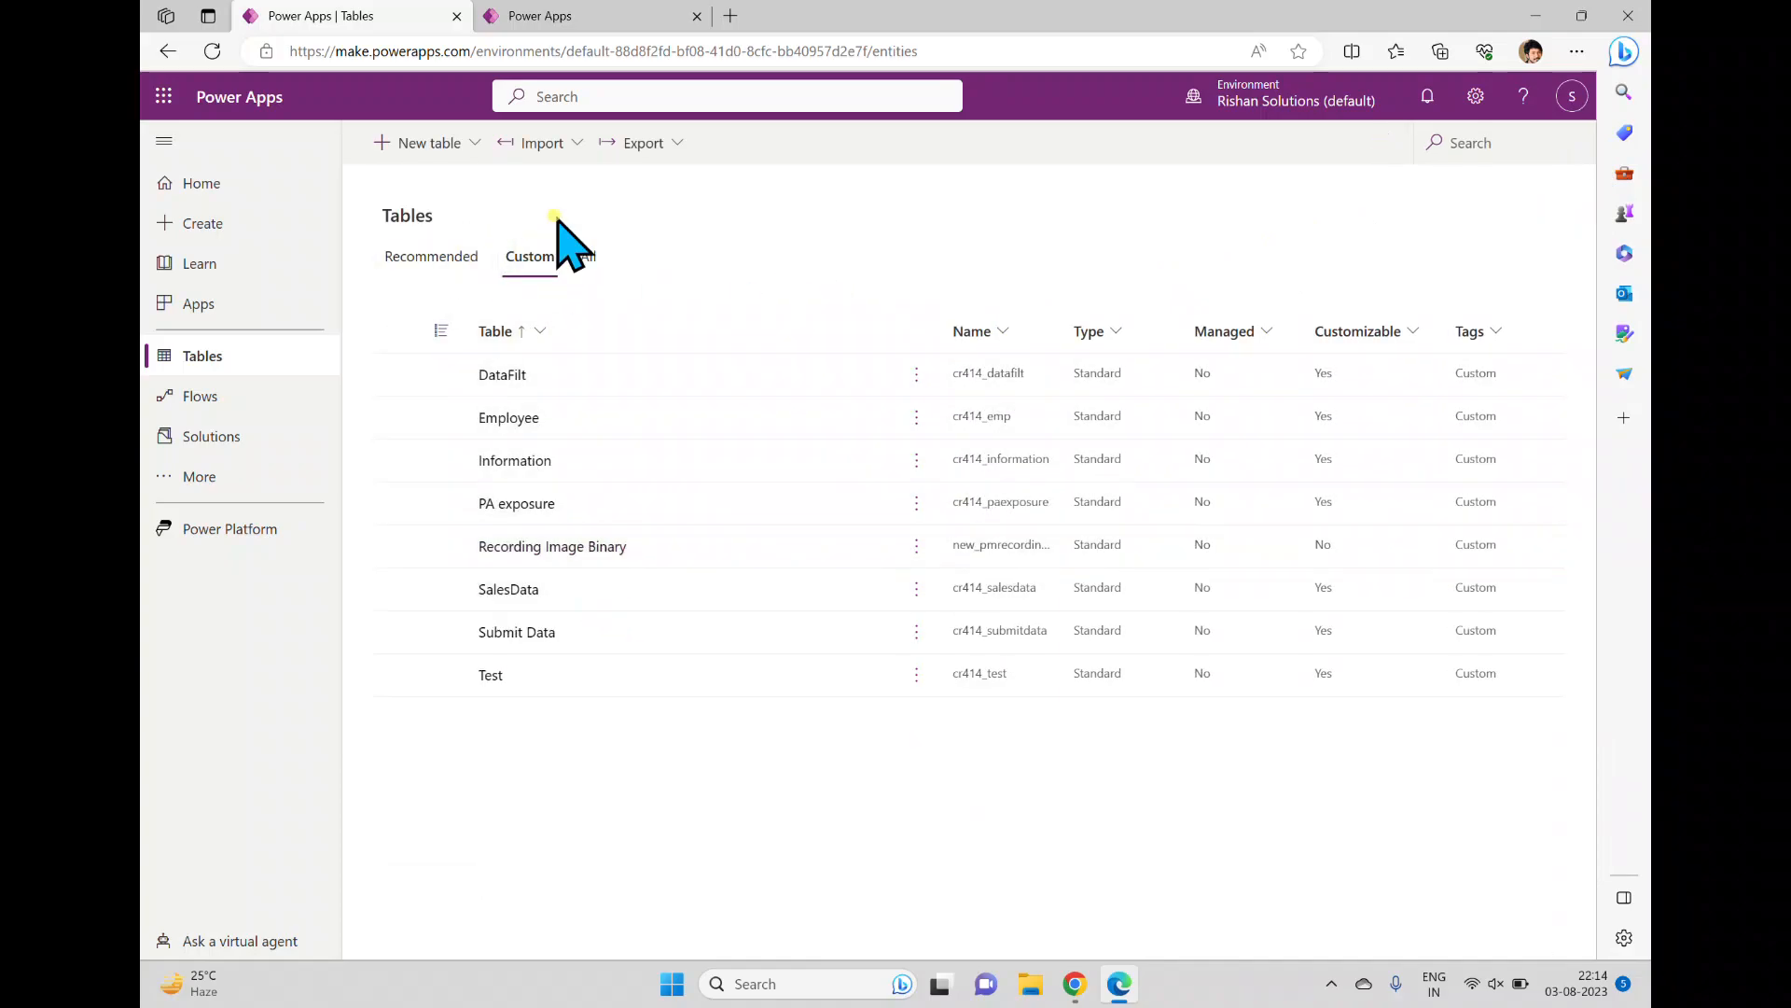
# Start a new table with the display name Country and show its advanced properties
pyautogui.click(449, 142)
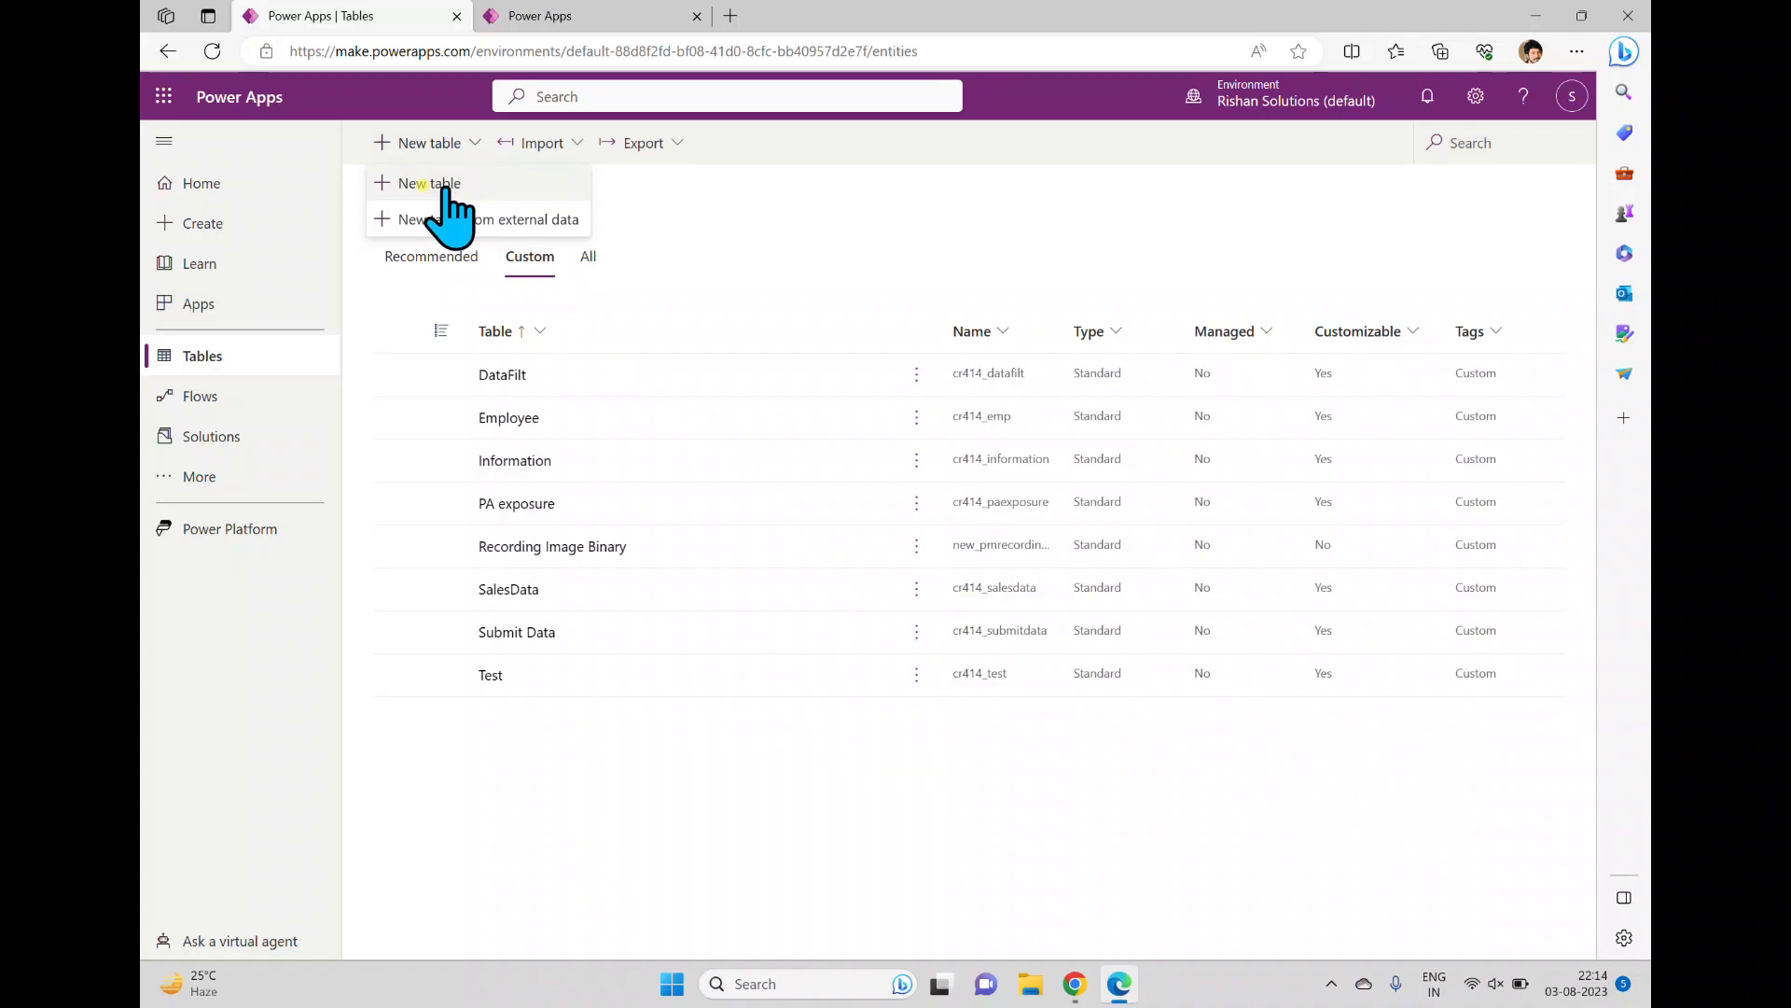
pyautogui.click(444, 187)
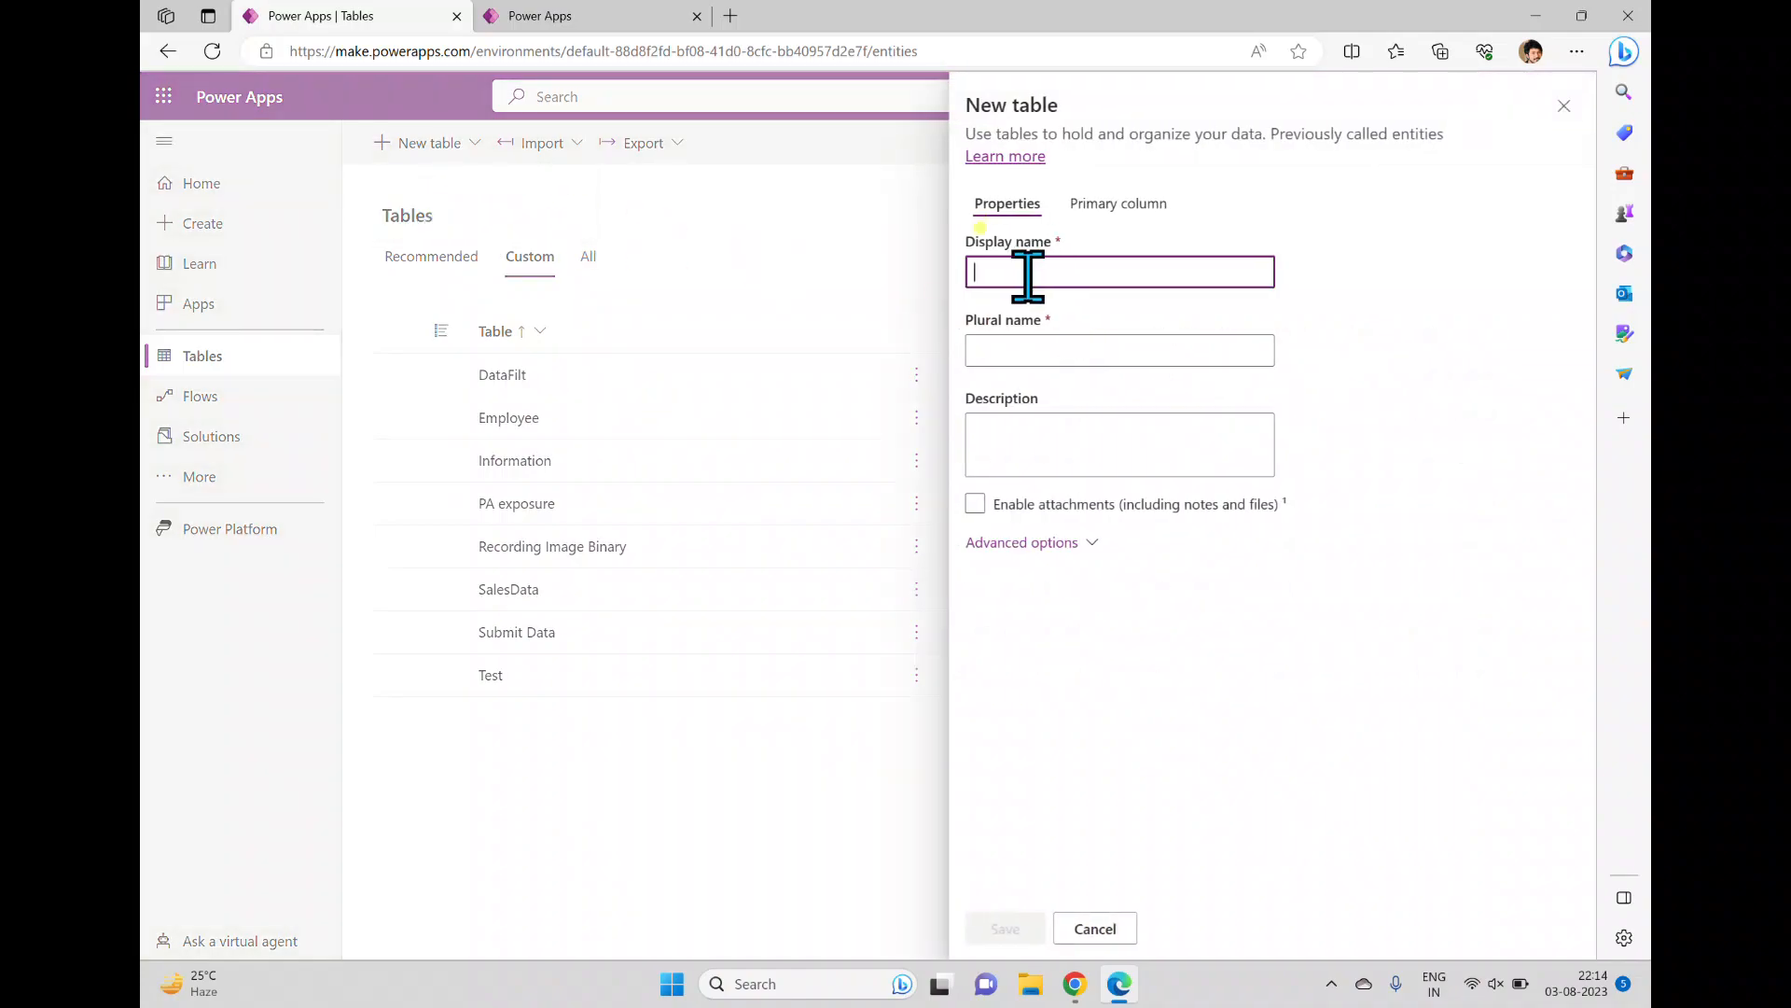
pyautogui.write('Country')
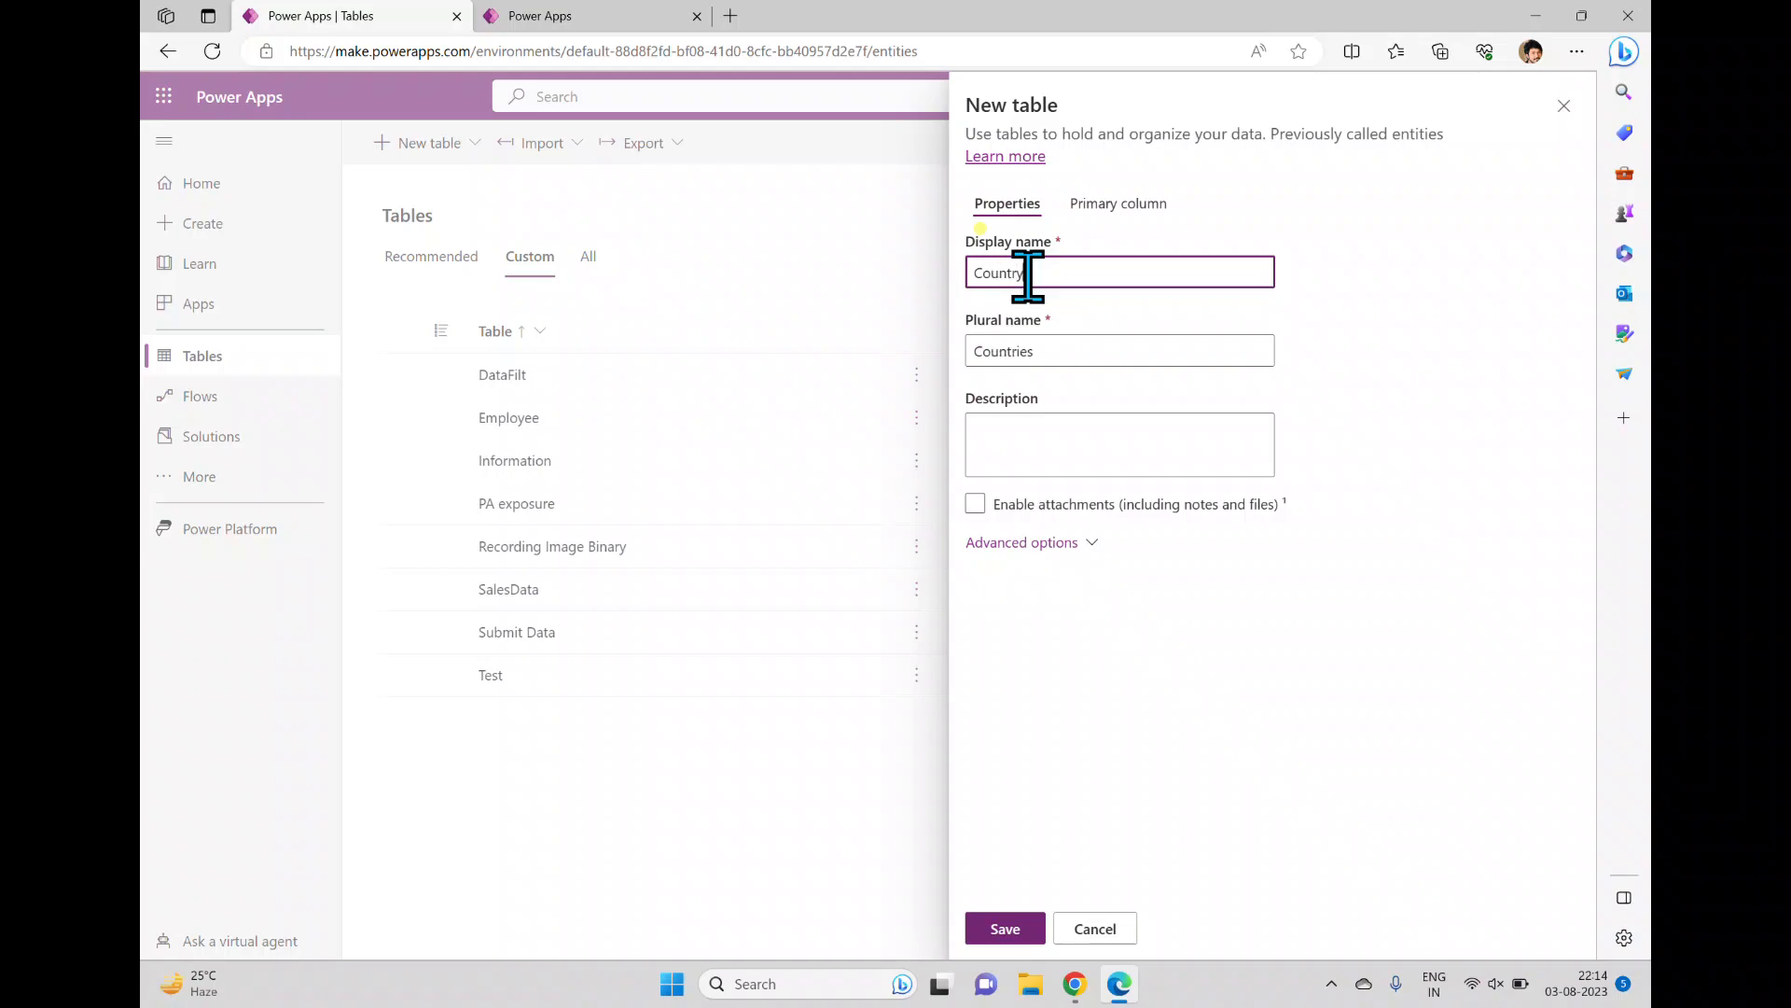
pyautogui.click(1071, 541)
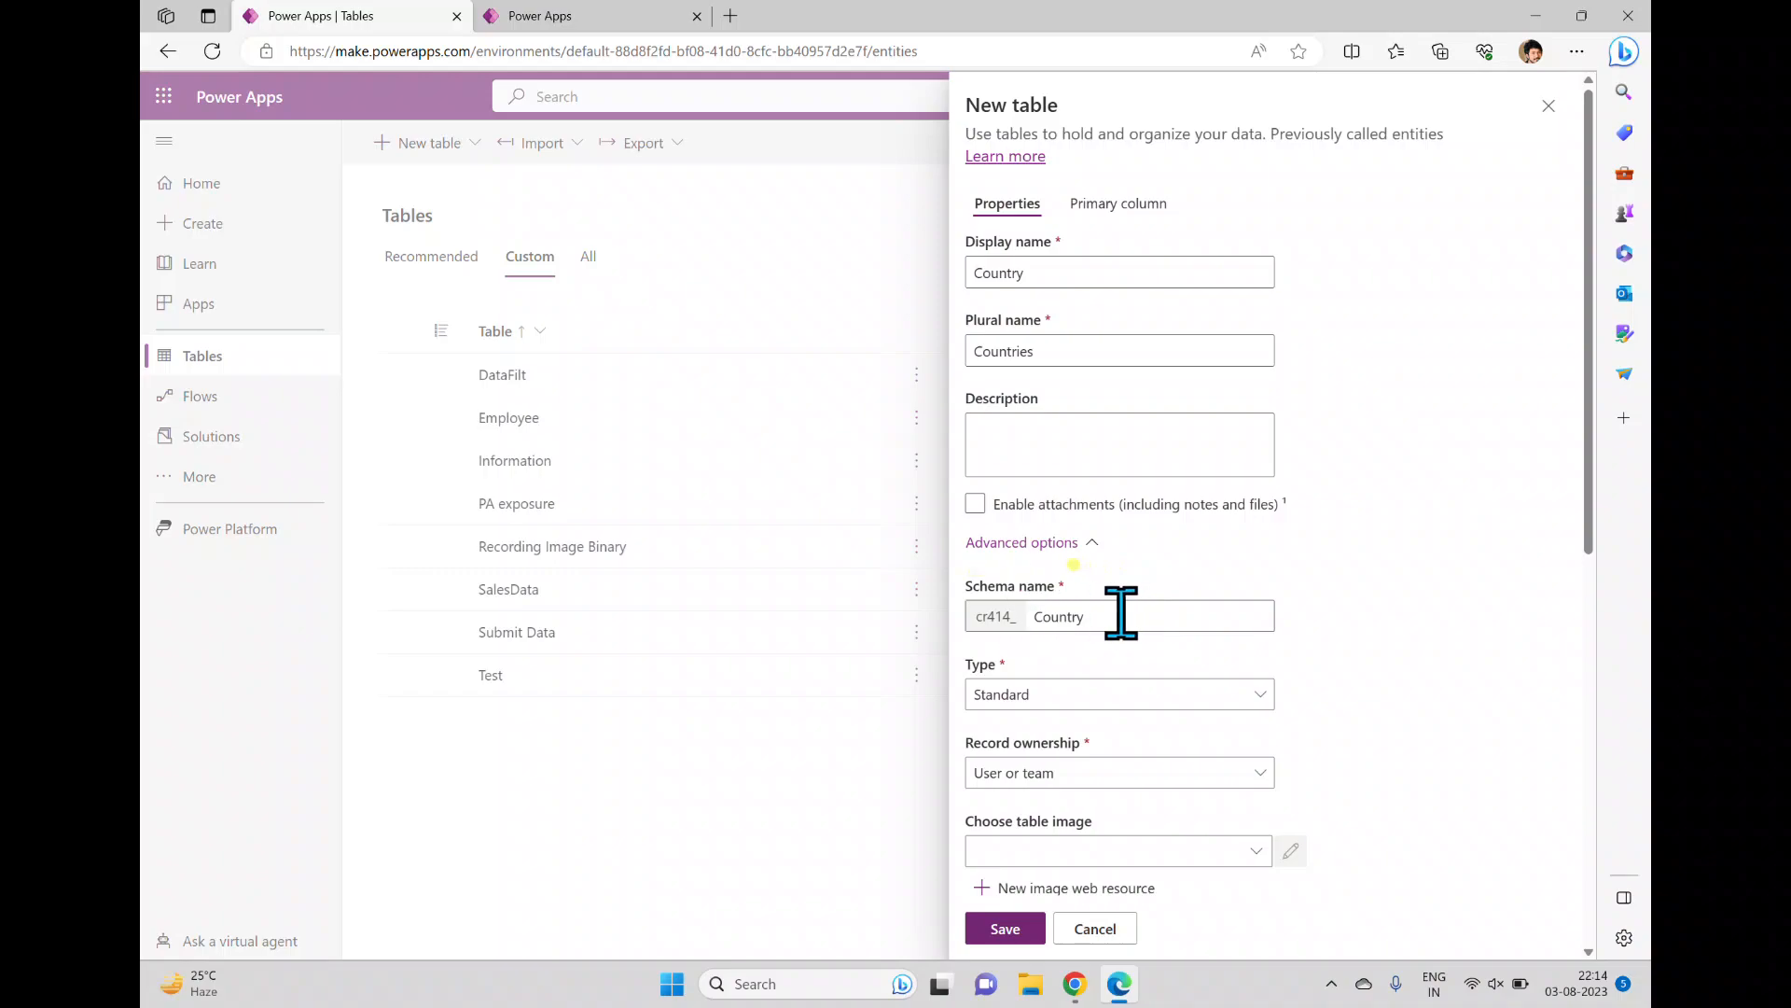
# Name the new table's primary column Country, review its advanced options, and save the table
pyautogui.click(1112, 207)
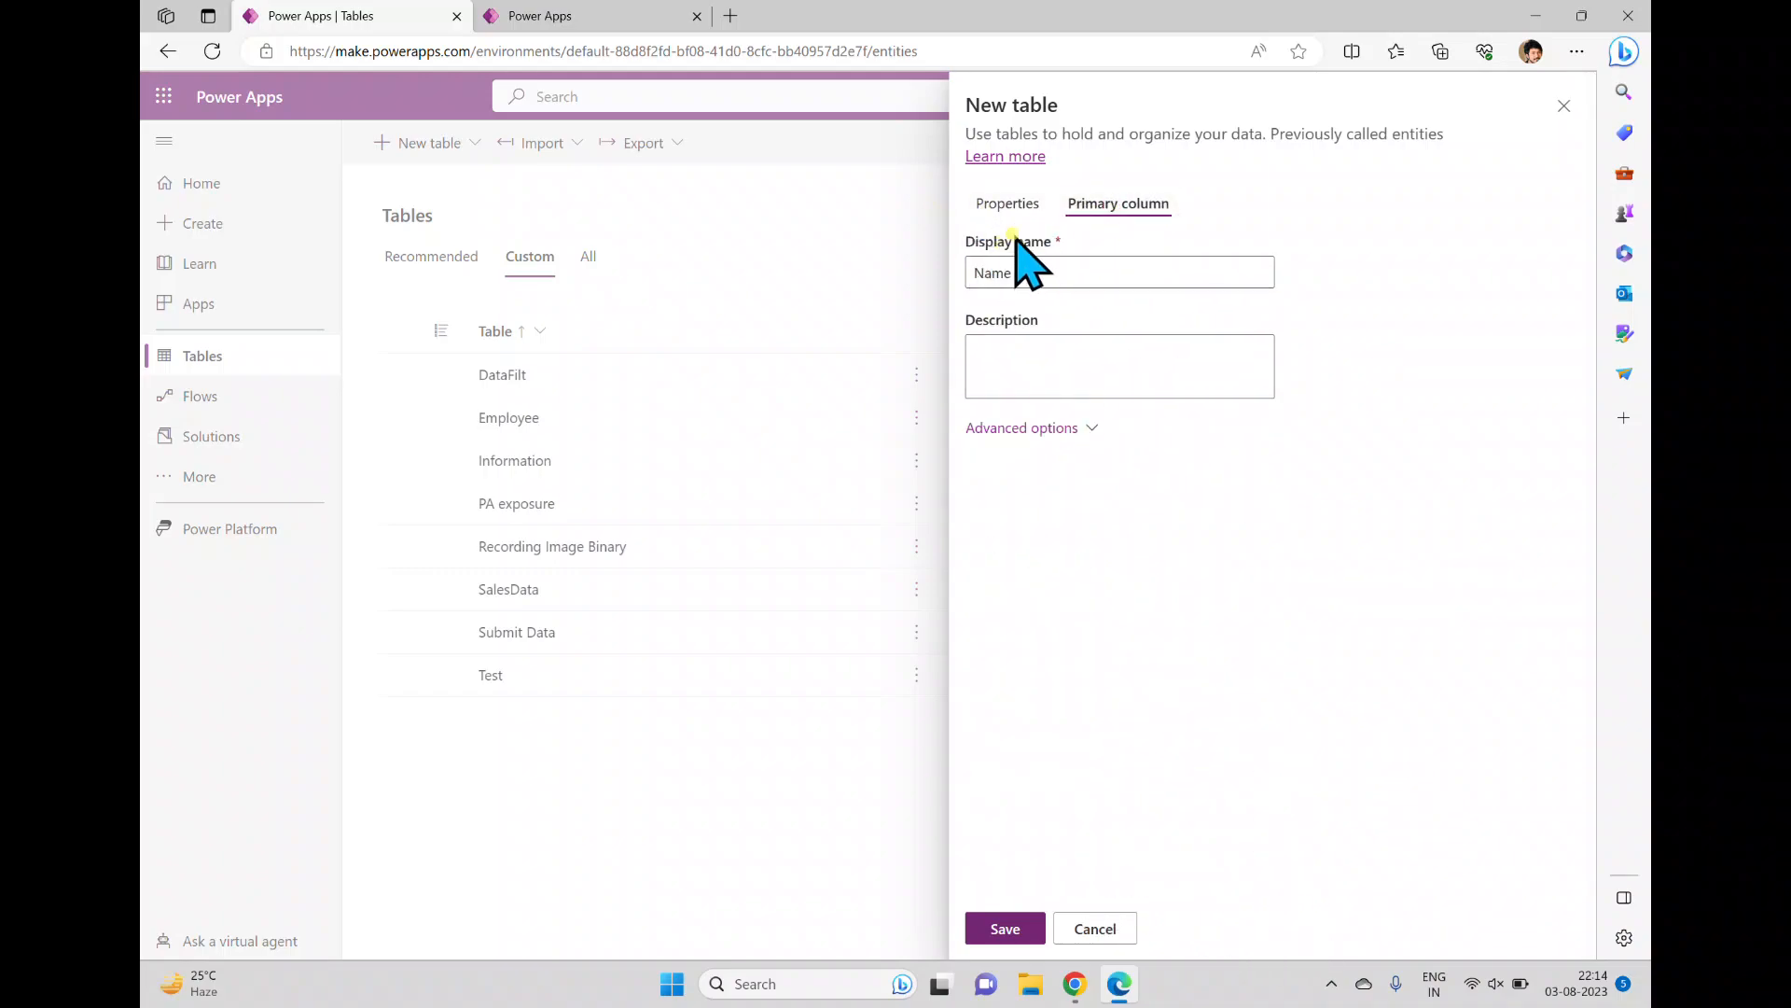
pyautogui.click(1081, 428)
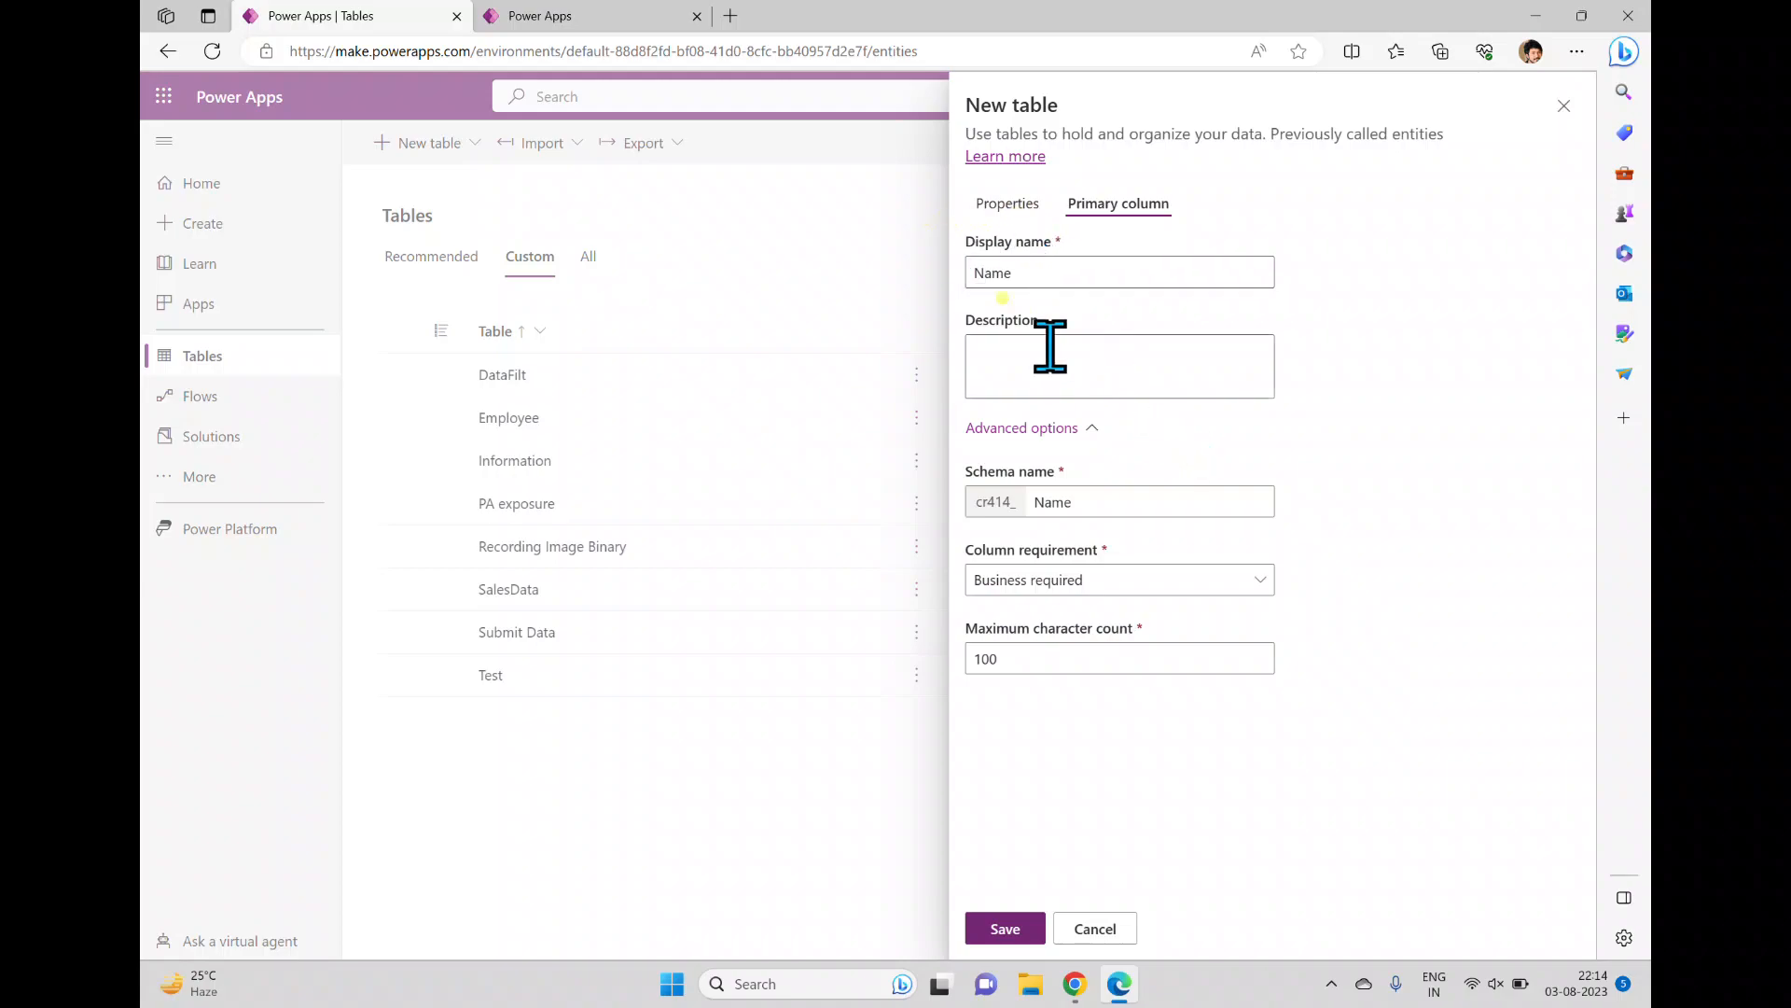
pyautogui.click(1009, 272)
pyautogui.doubleClick(1008, 273)
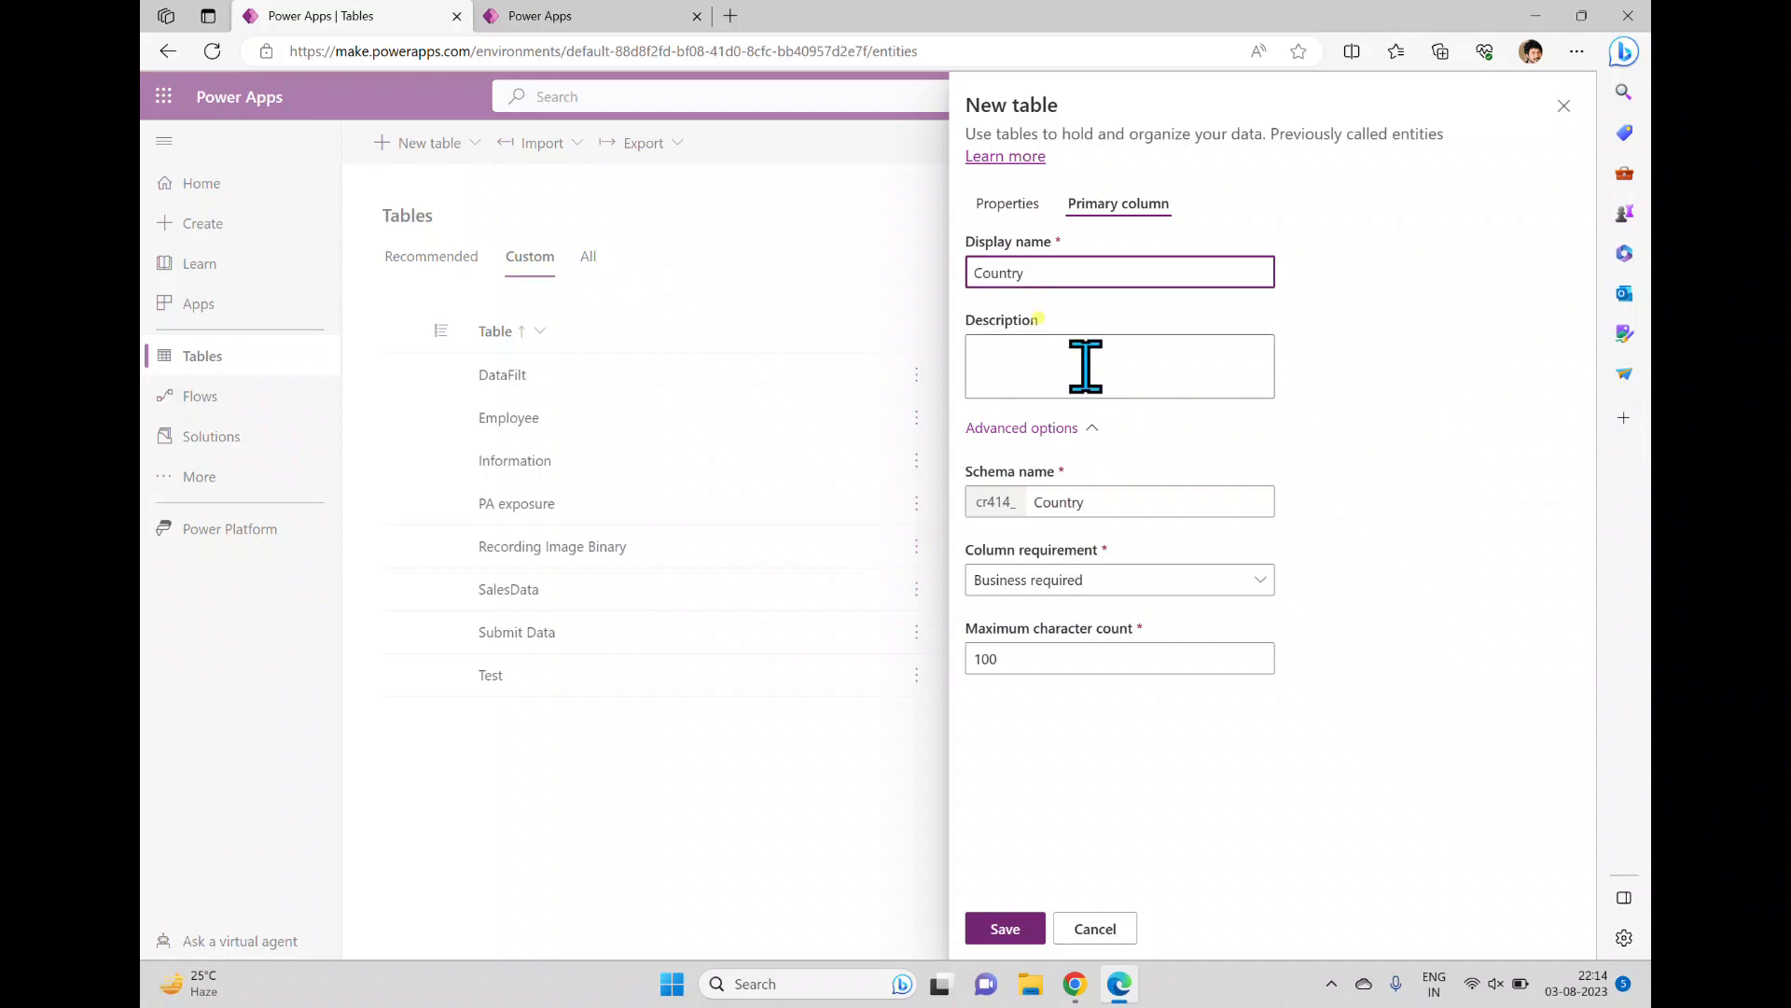
pyautogui.moveTo(1100, 502); pyautogui.dragTo(1048, 502)
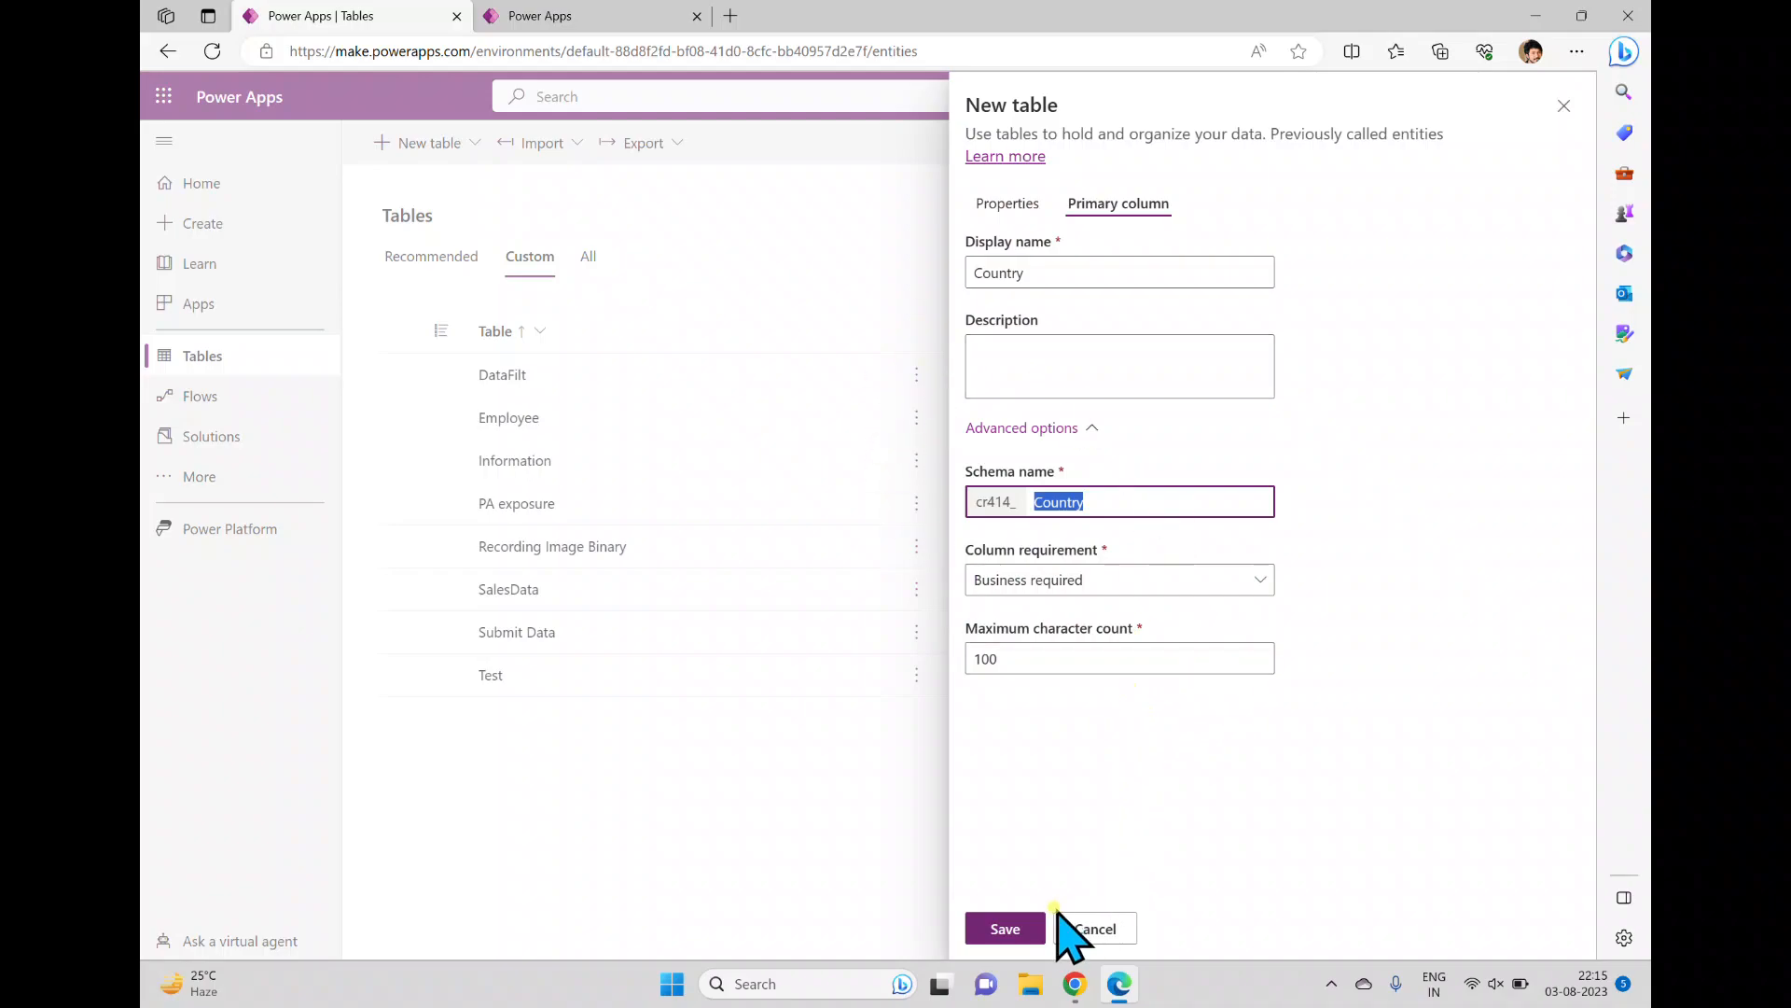
pyautogui.click(1010, 929)
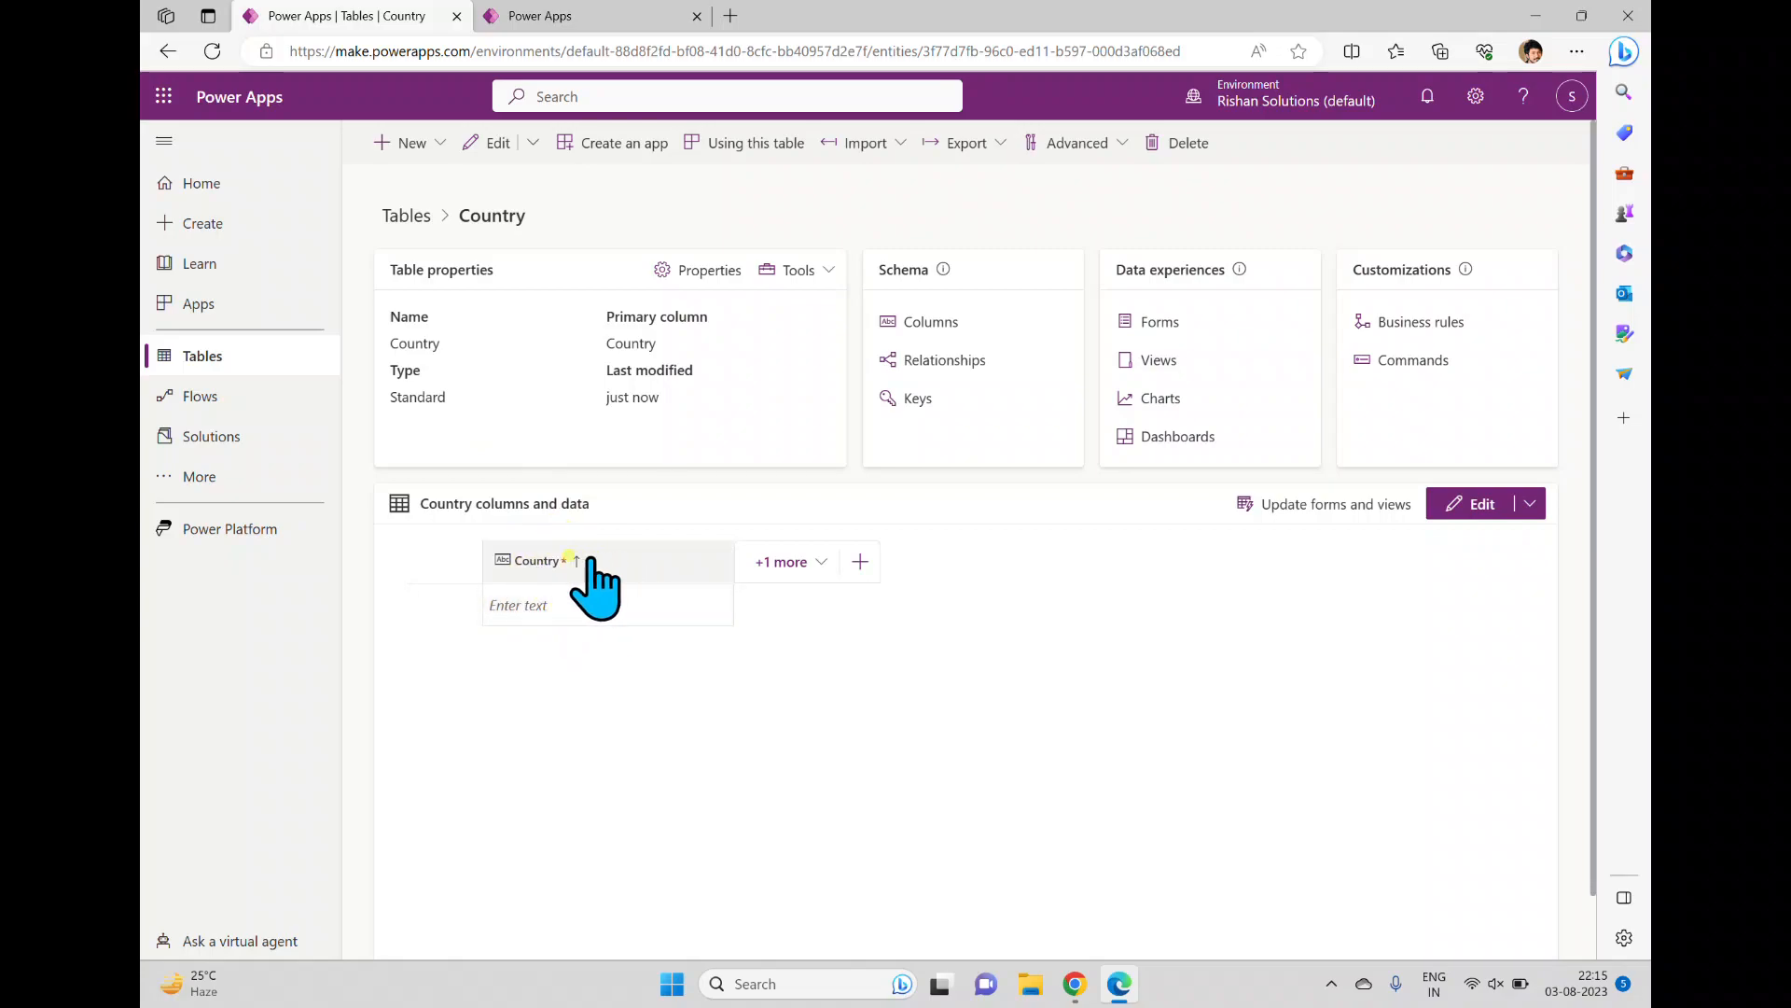
# Try to add India as the first row of the Country table
pyautogui.click(618, 603)
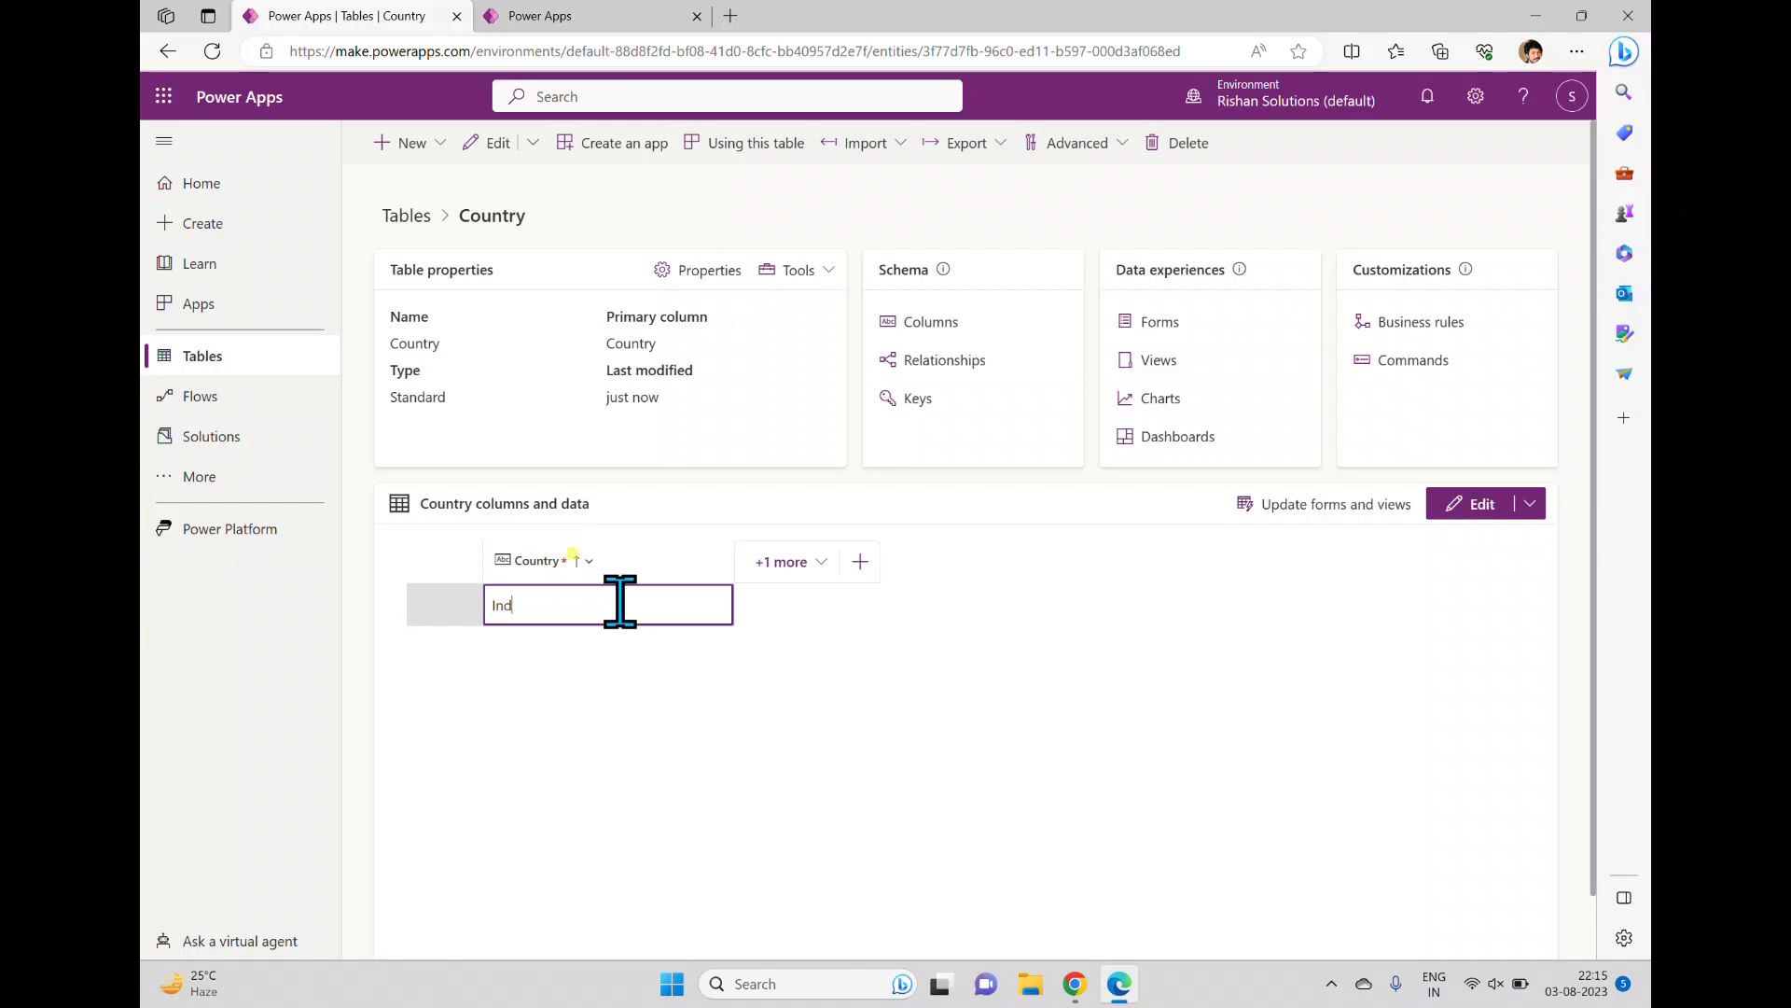
pyautogui.press('Return')
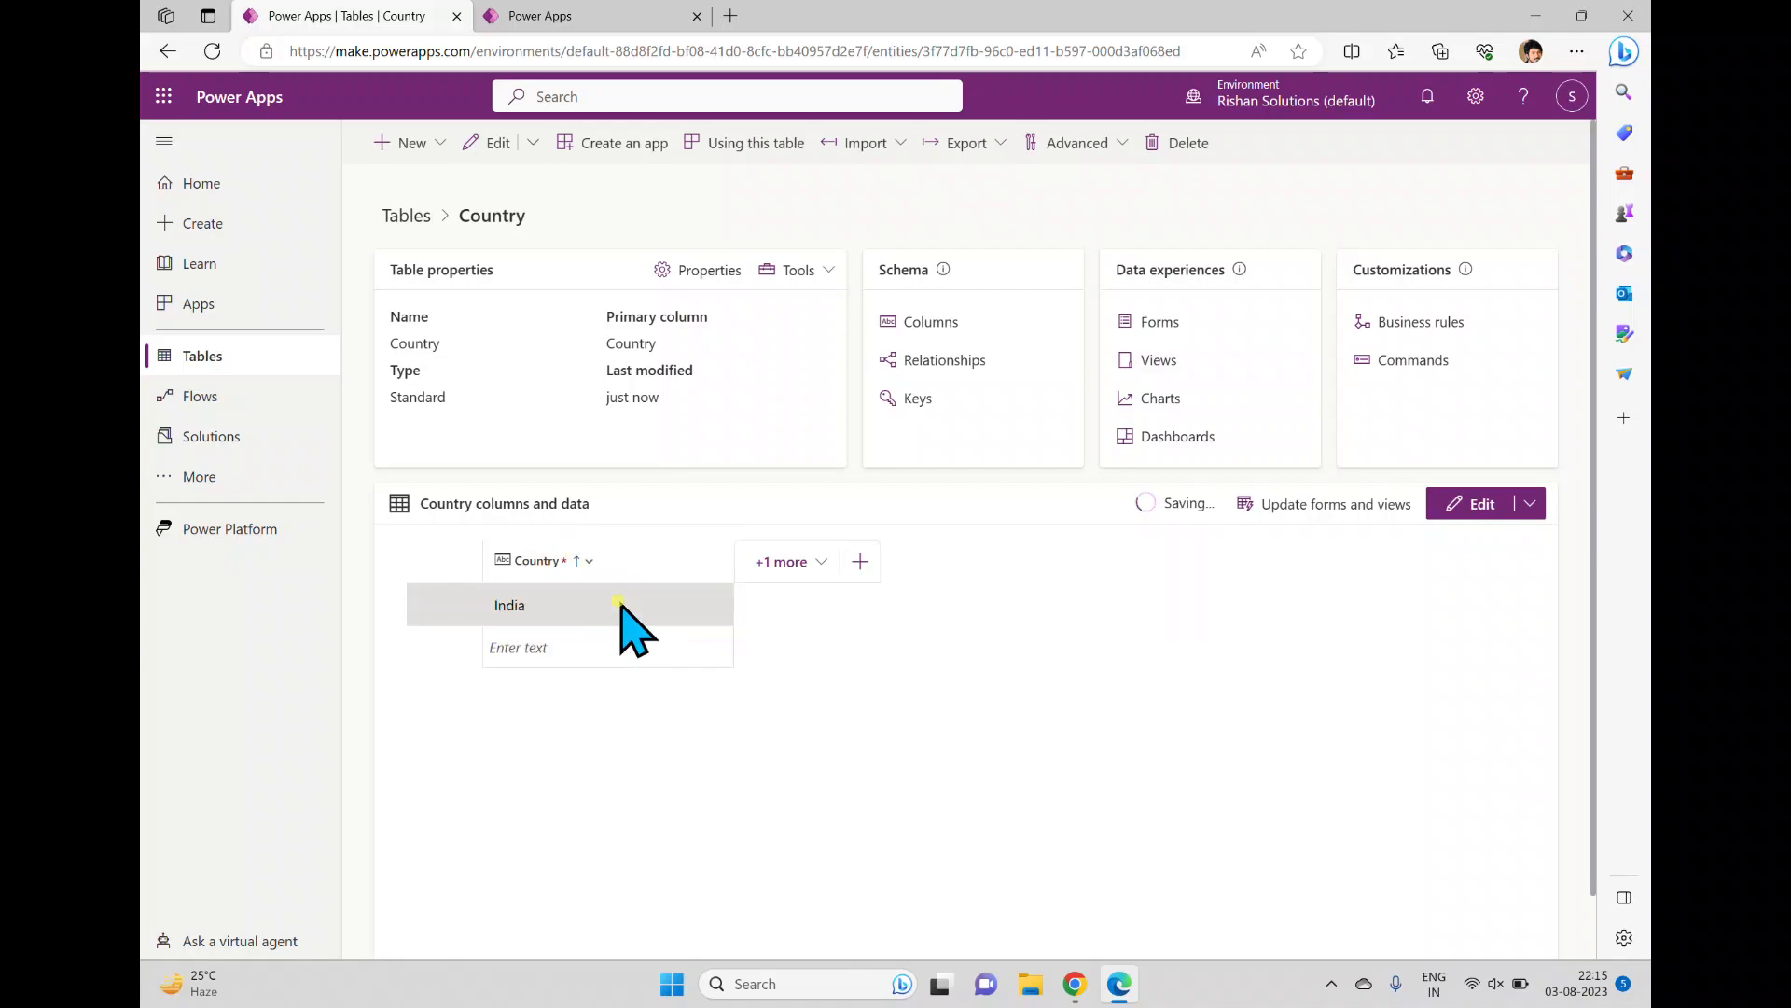
pyautogui.click(535, 645)
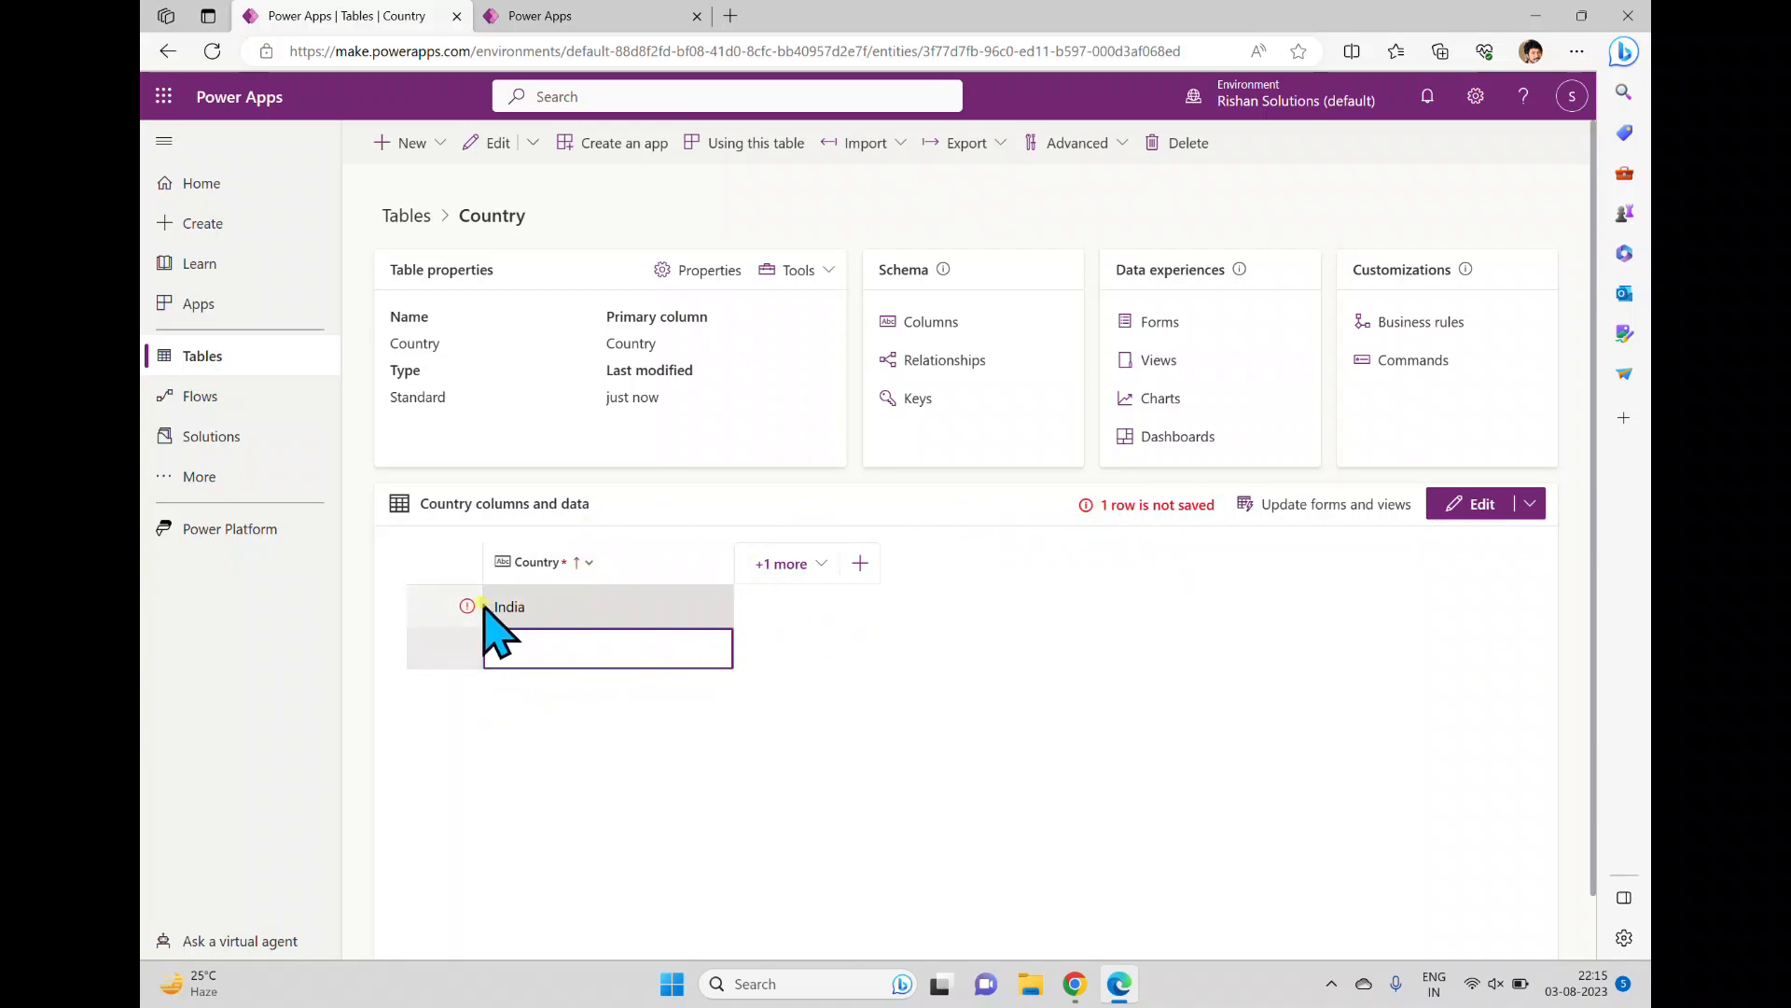
# Show the additional existing Country column beside the primary column, discarding the unsaved row changes
pyautogui.click(773, 562)
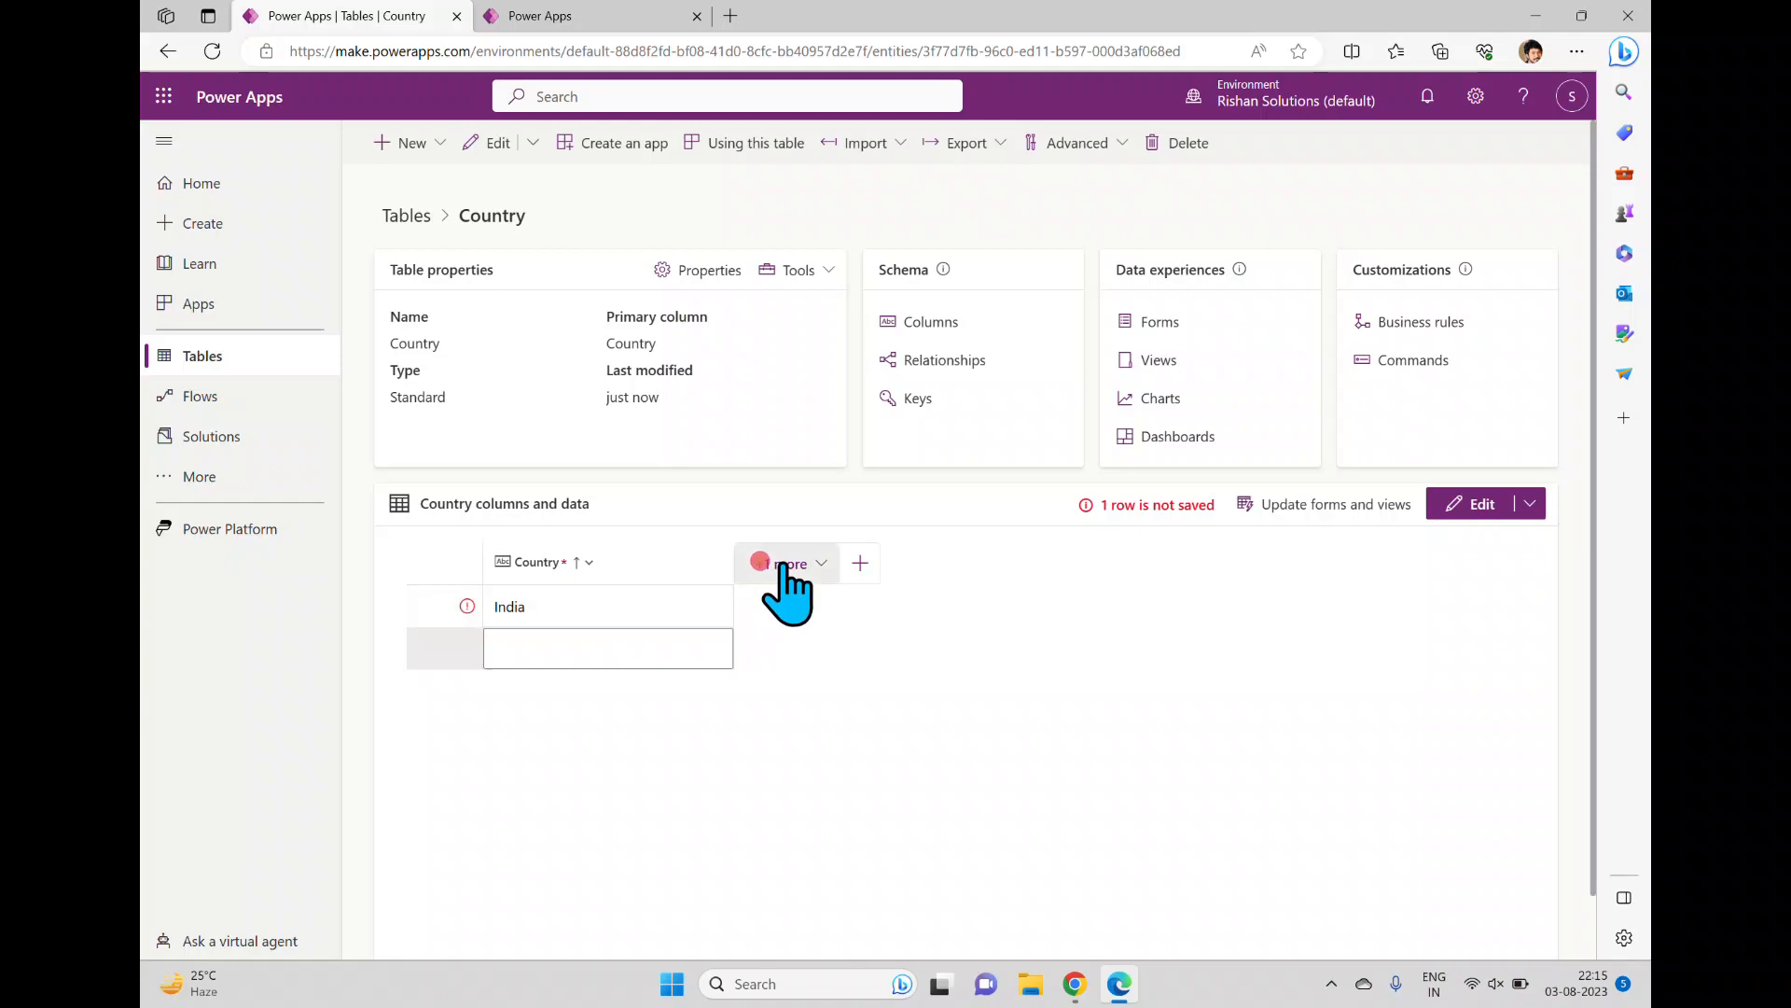
pyautogui.click(884, 704)
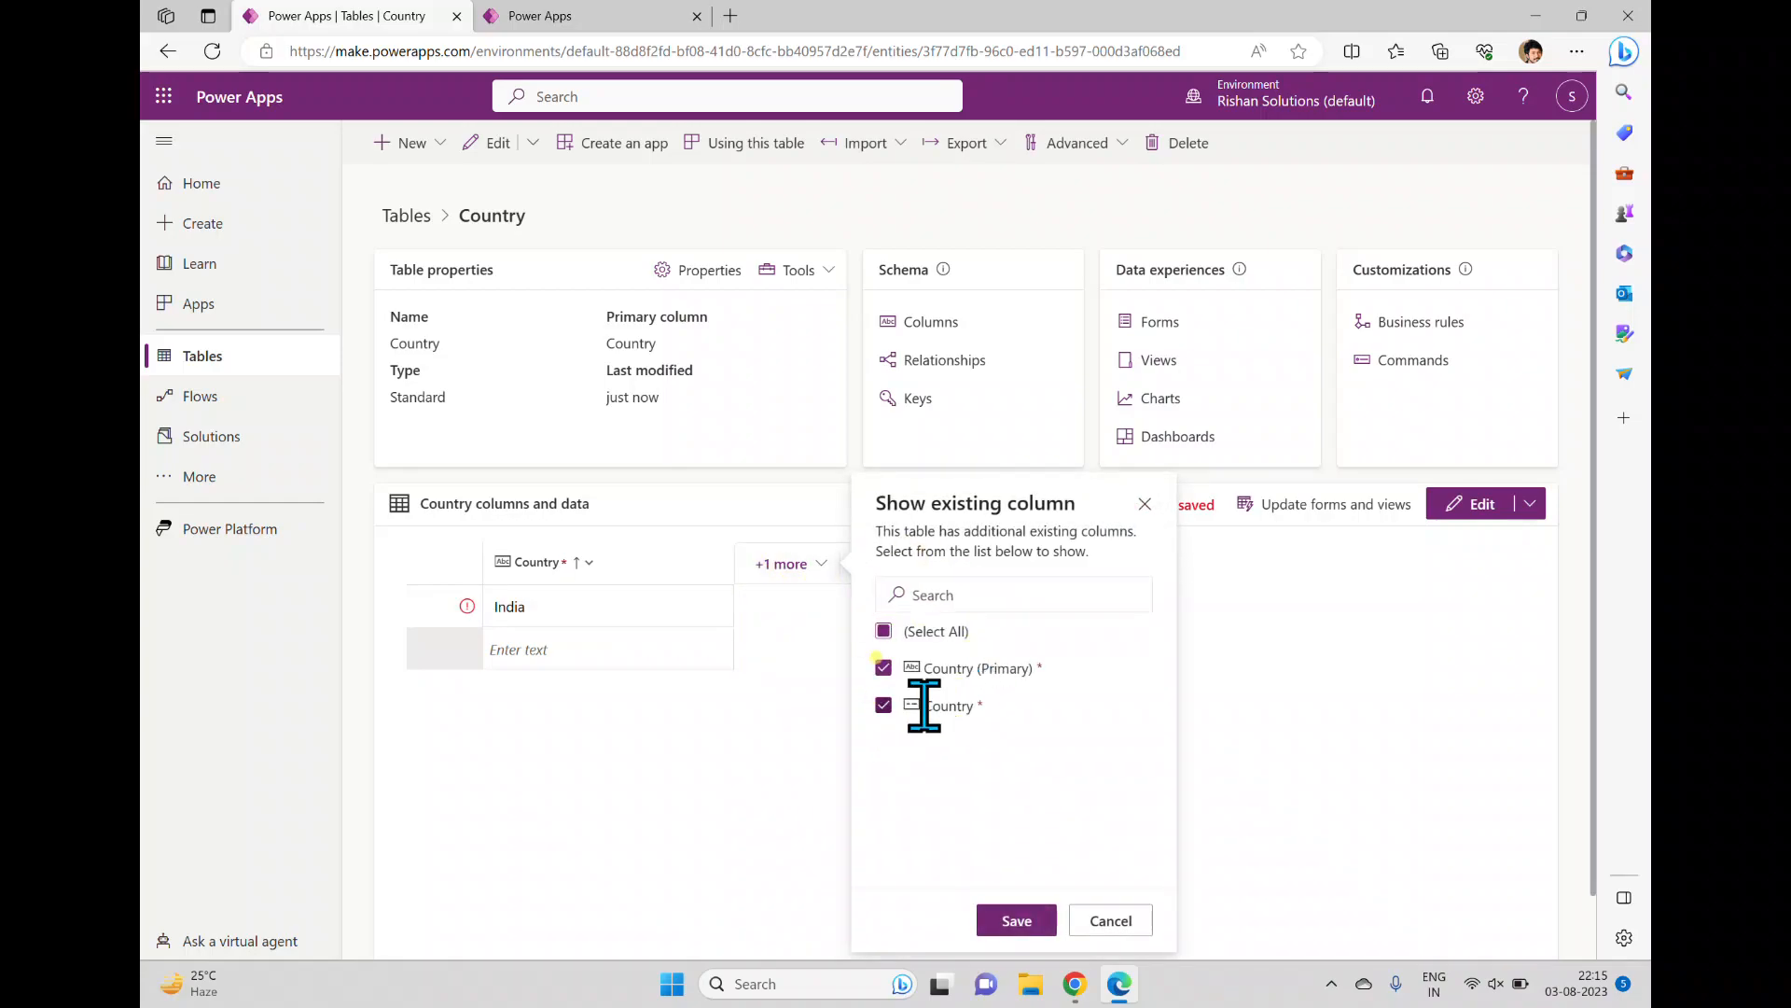
pyautogui.click(1022, 918)
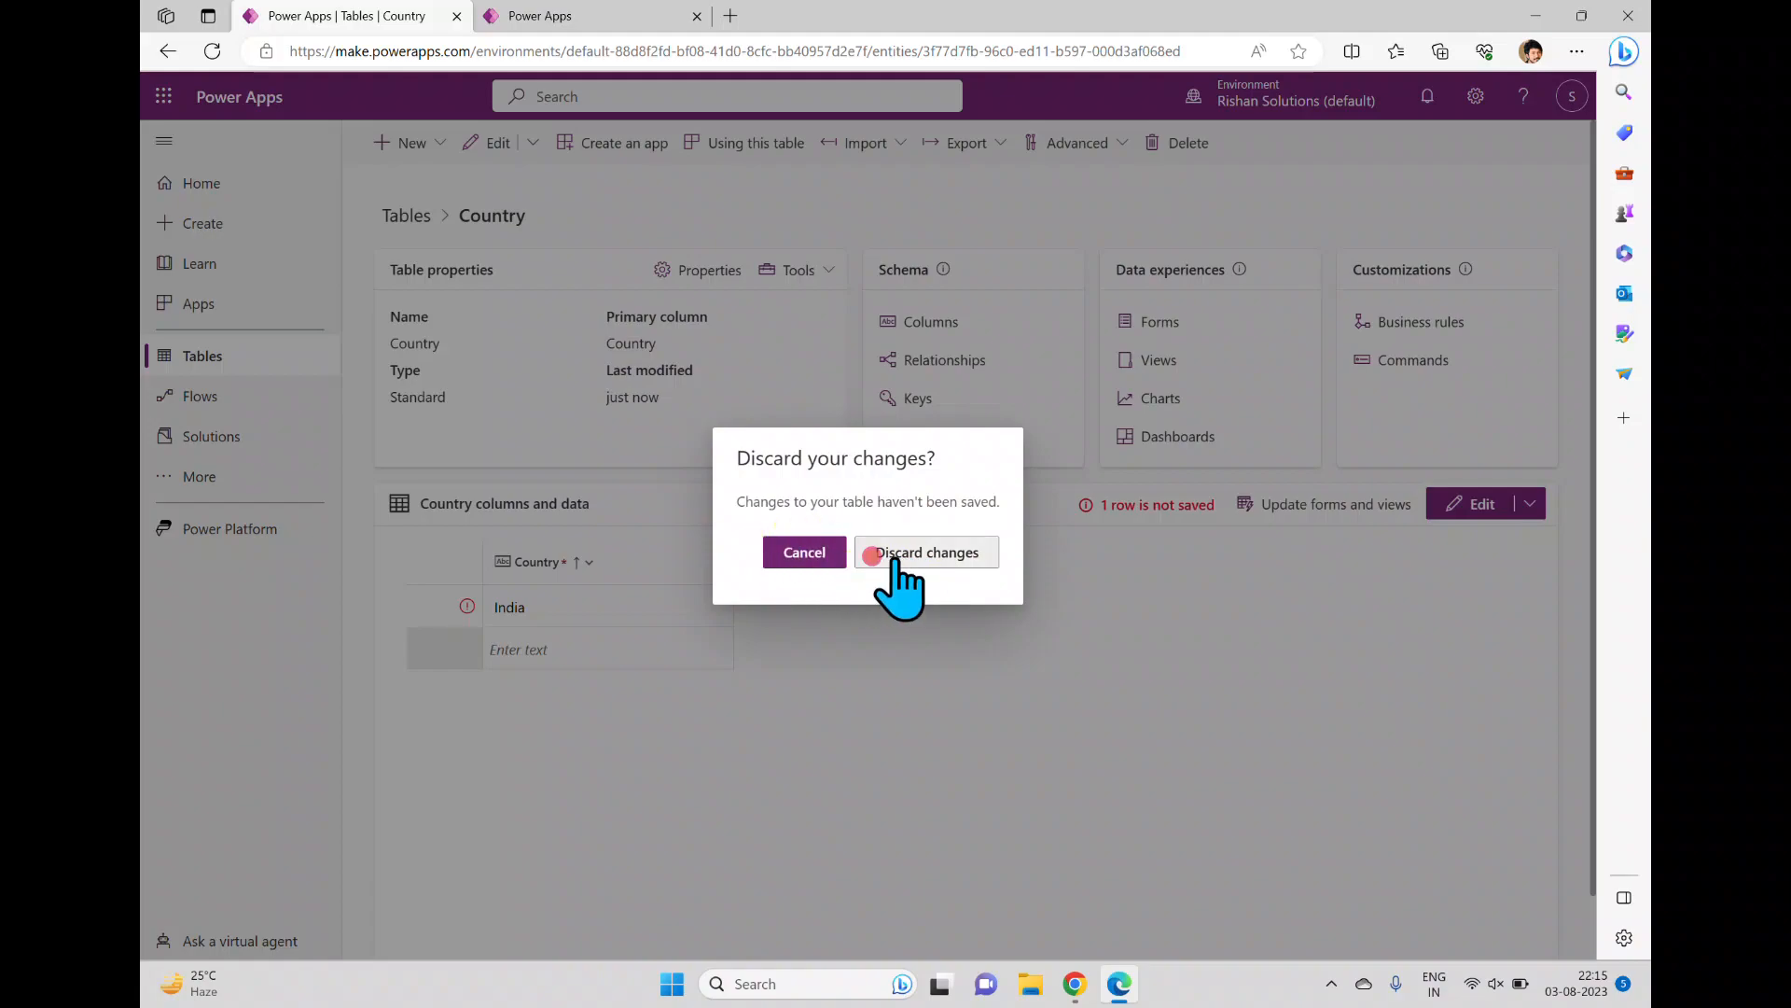
pyautogui.click(900, 565)
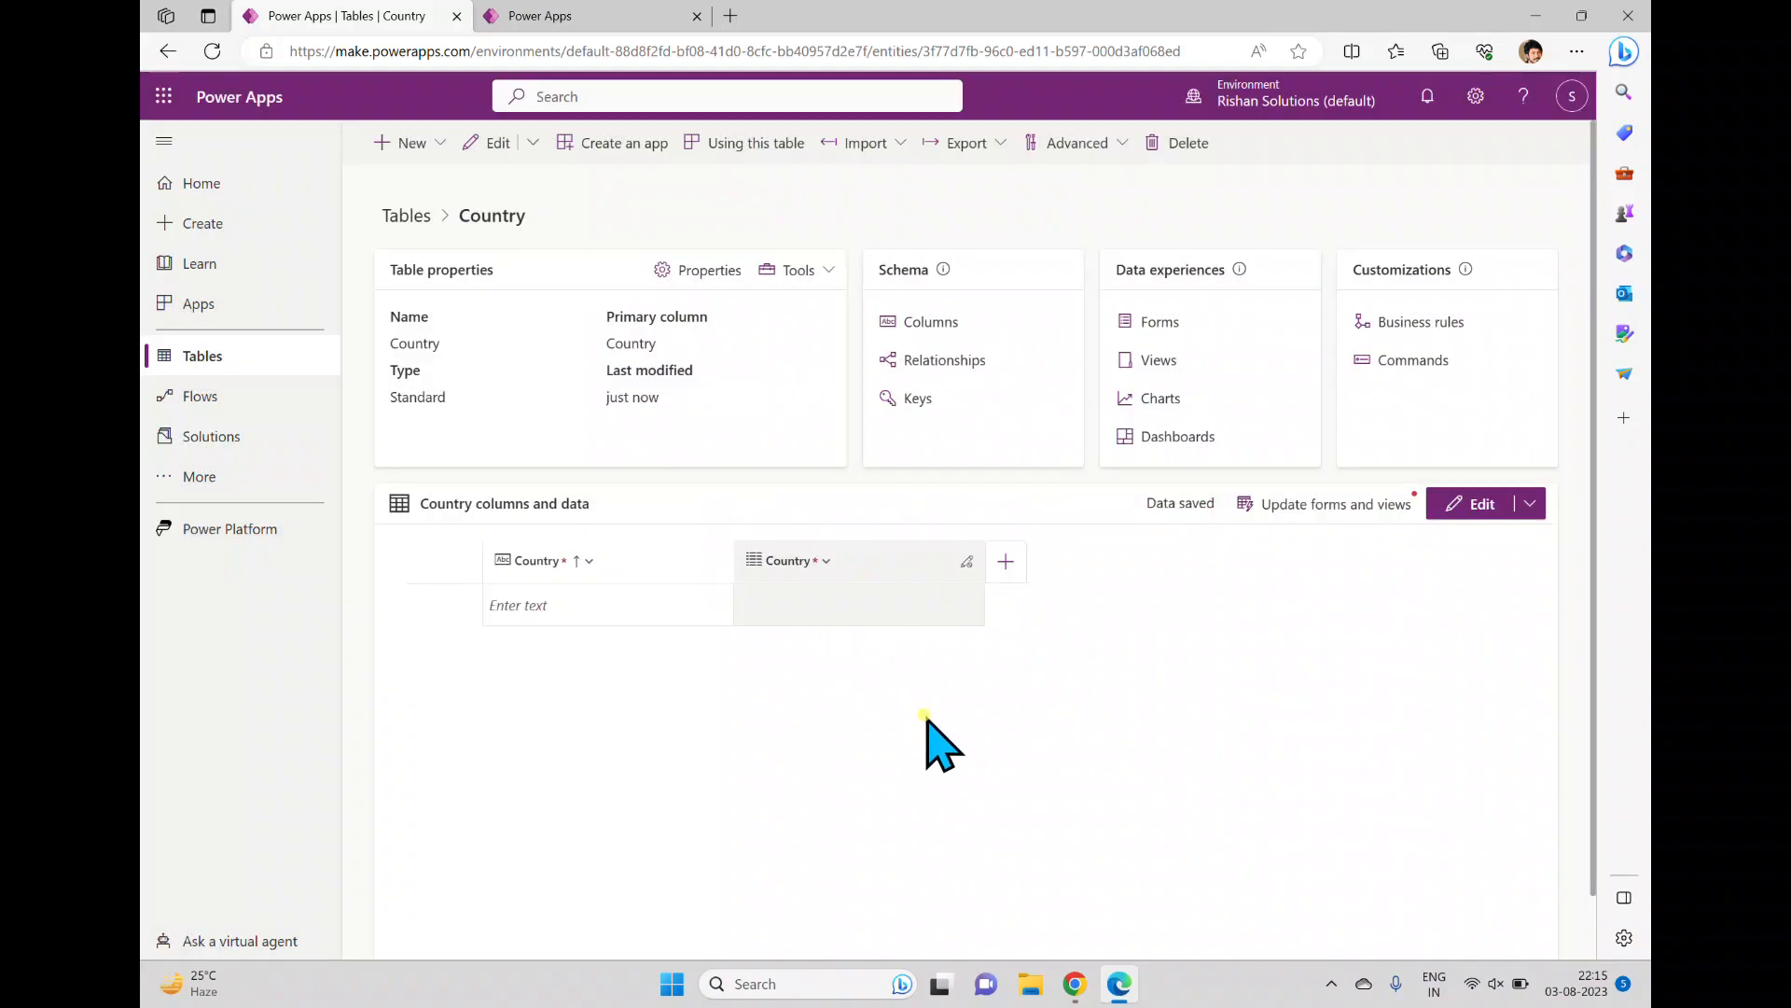
# Add rows for India, USA, UK, Japan and UAE to the Country table's primary column
pyautogui.click(658, 606)
pyautogui.click(623, 597)
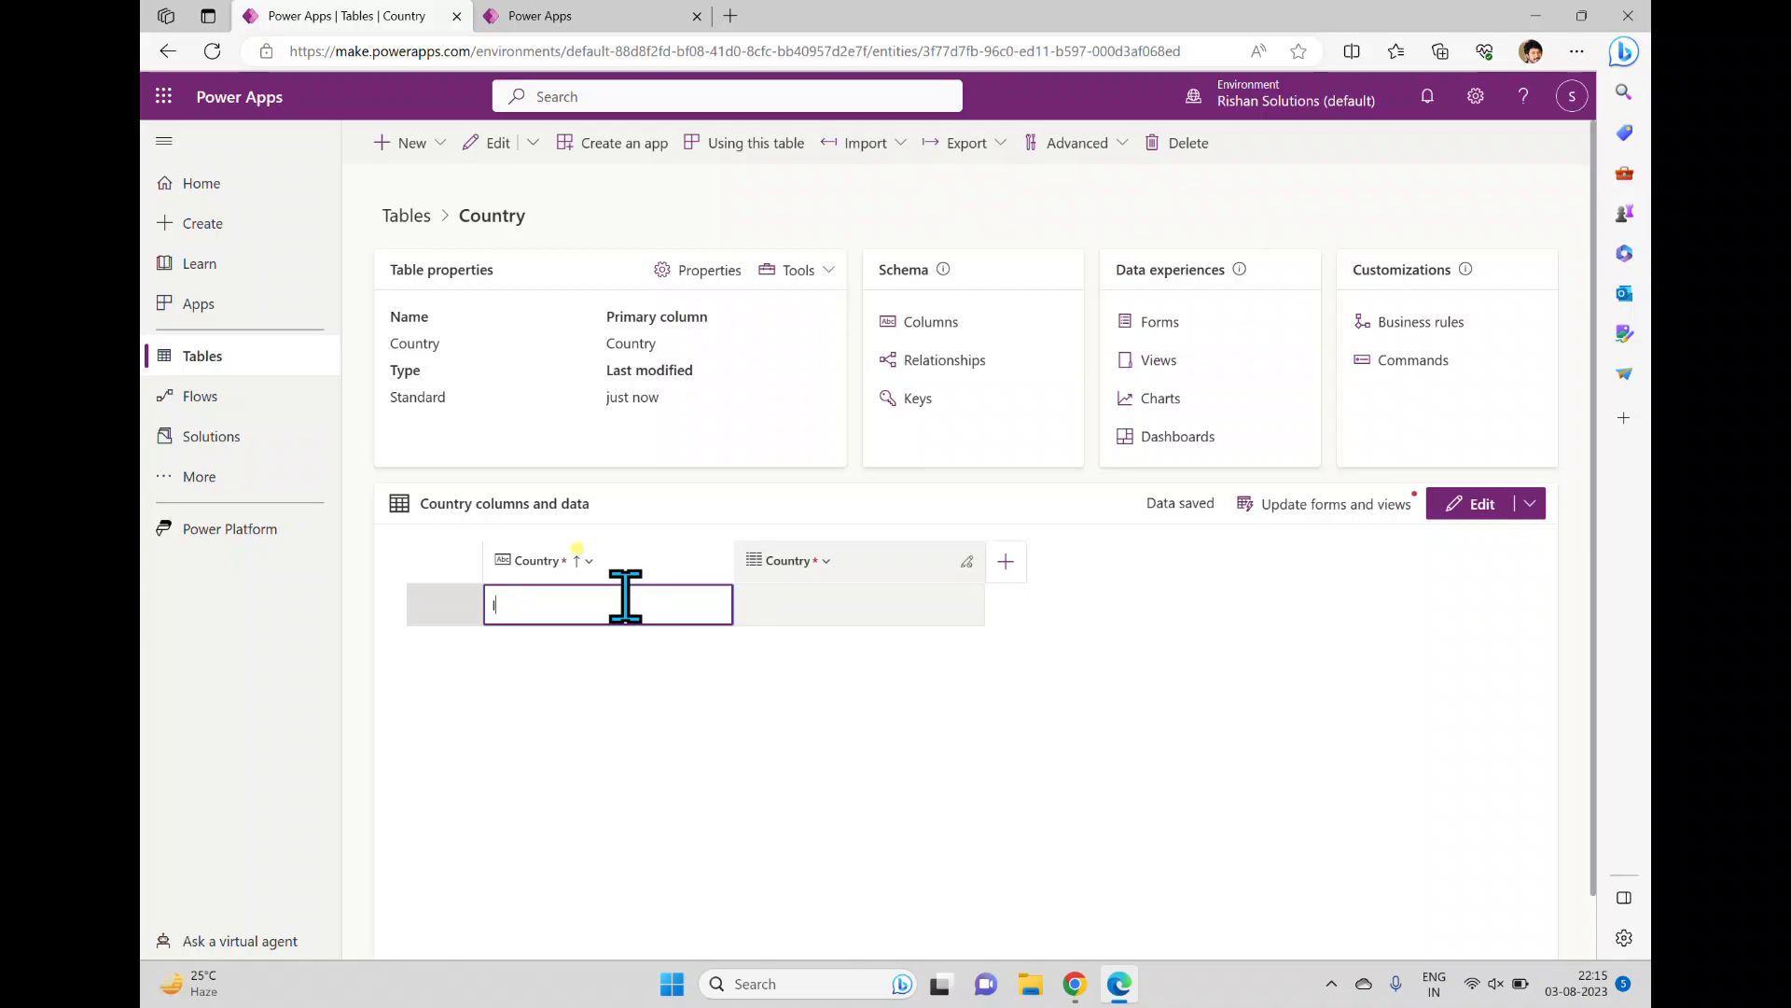
pyautogui.press('Return')
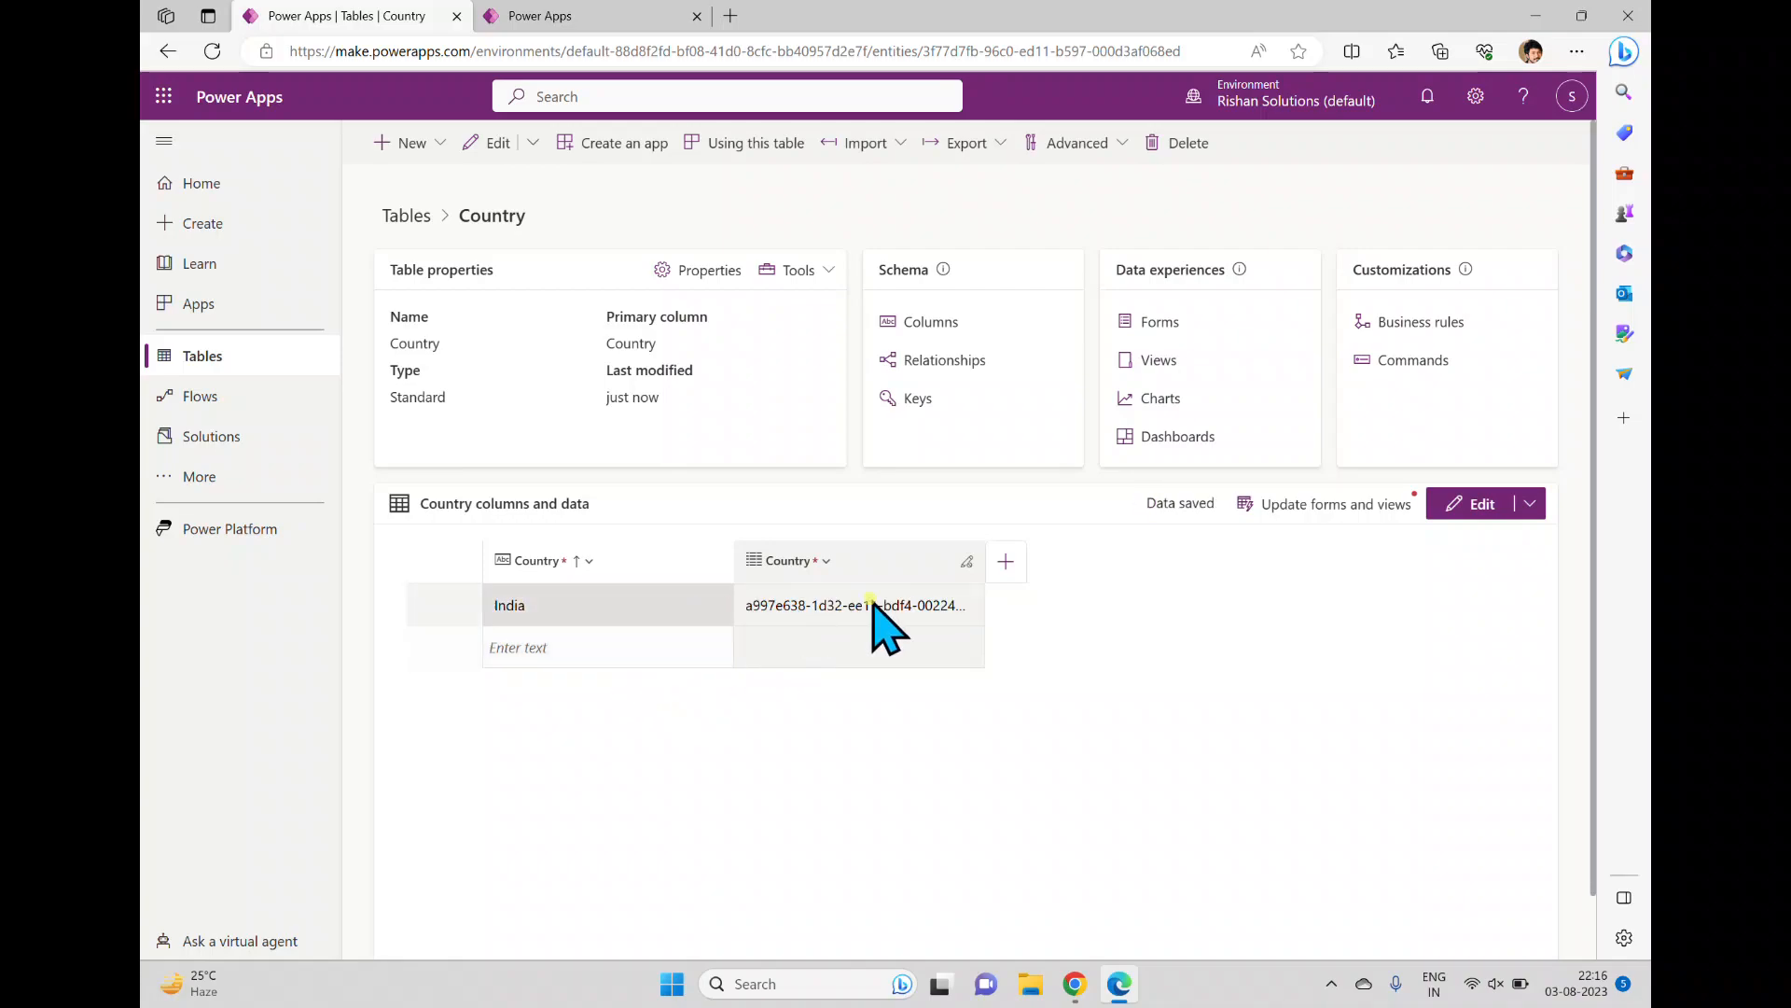
pyautogui.click(649, 648)
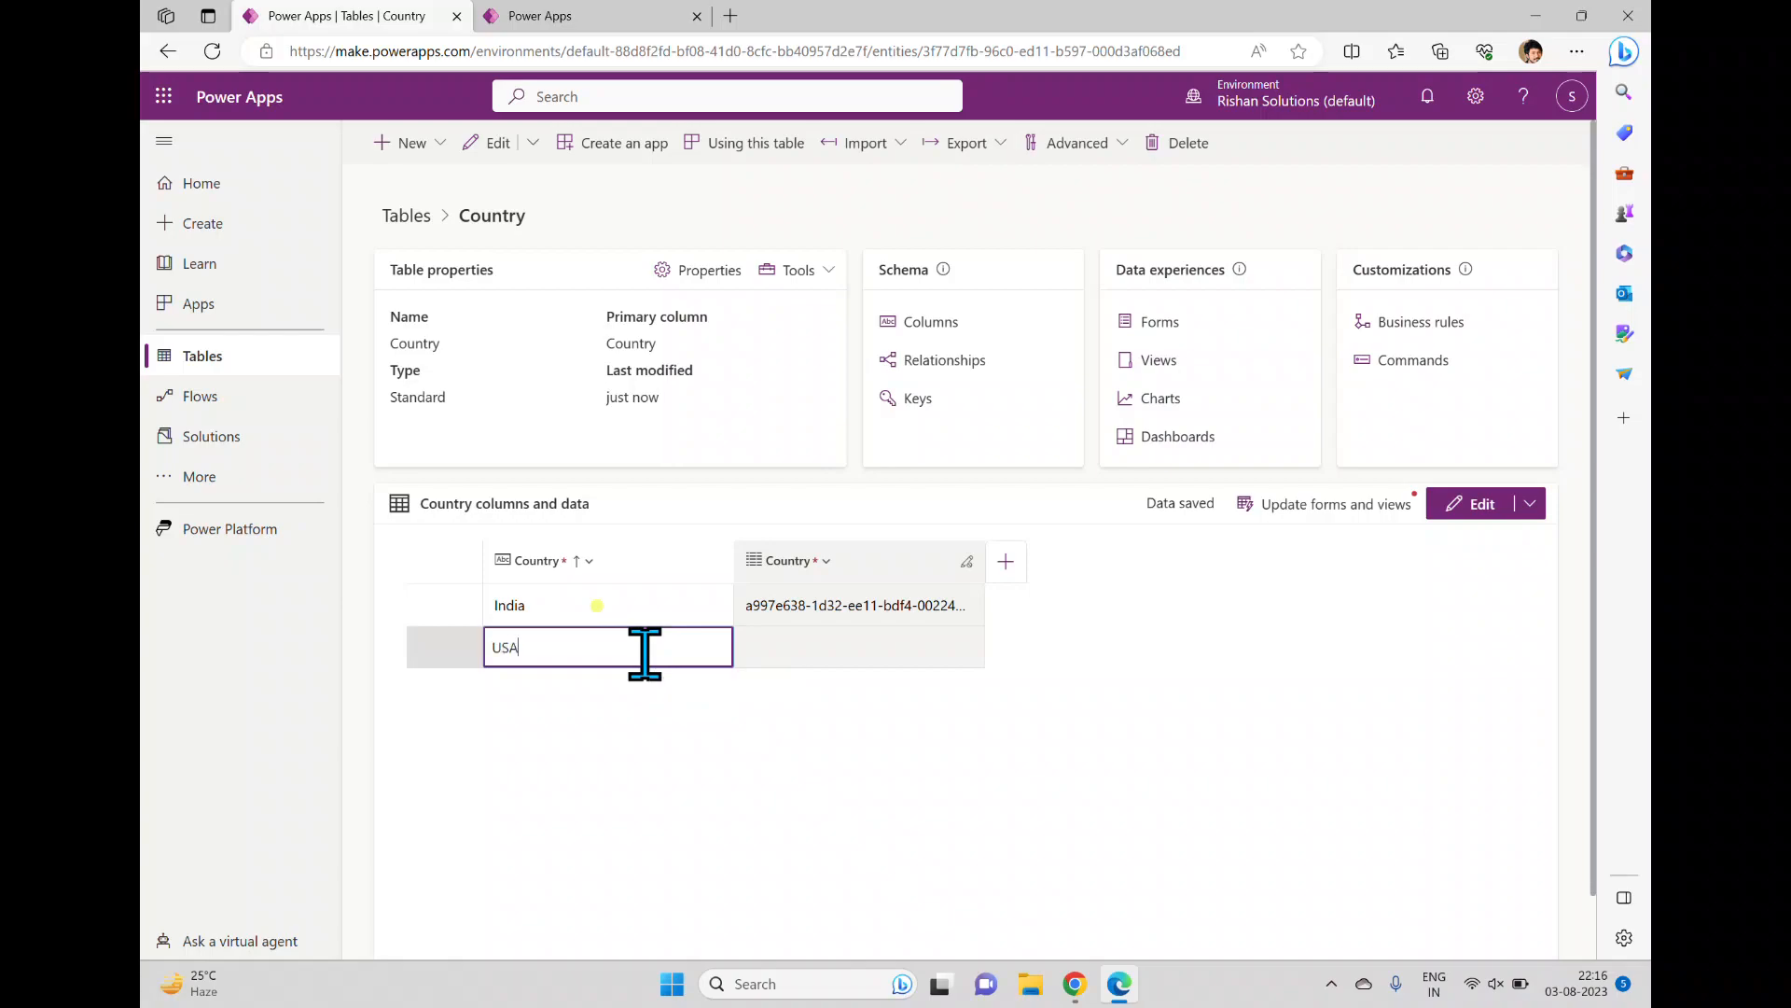
pyautogui.write('USA')
pyautogui.press('Return')
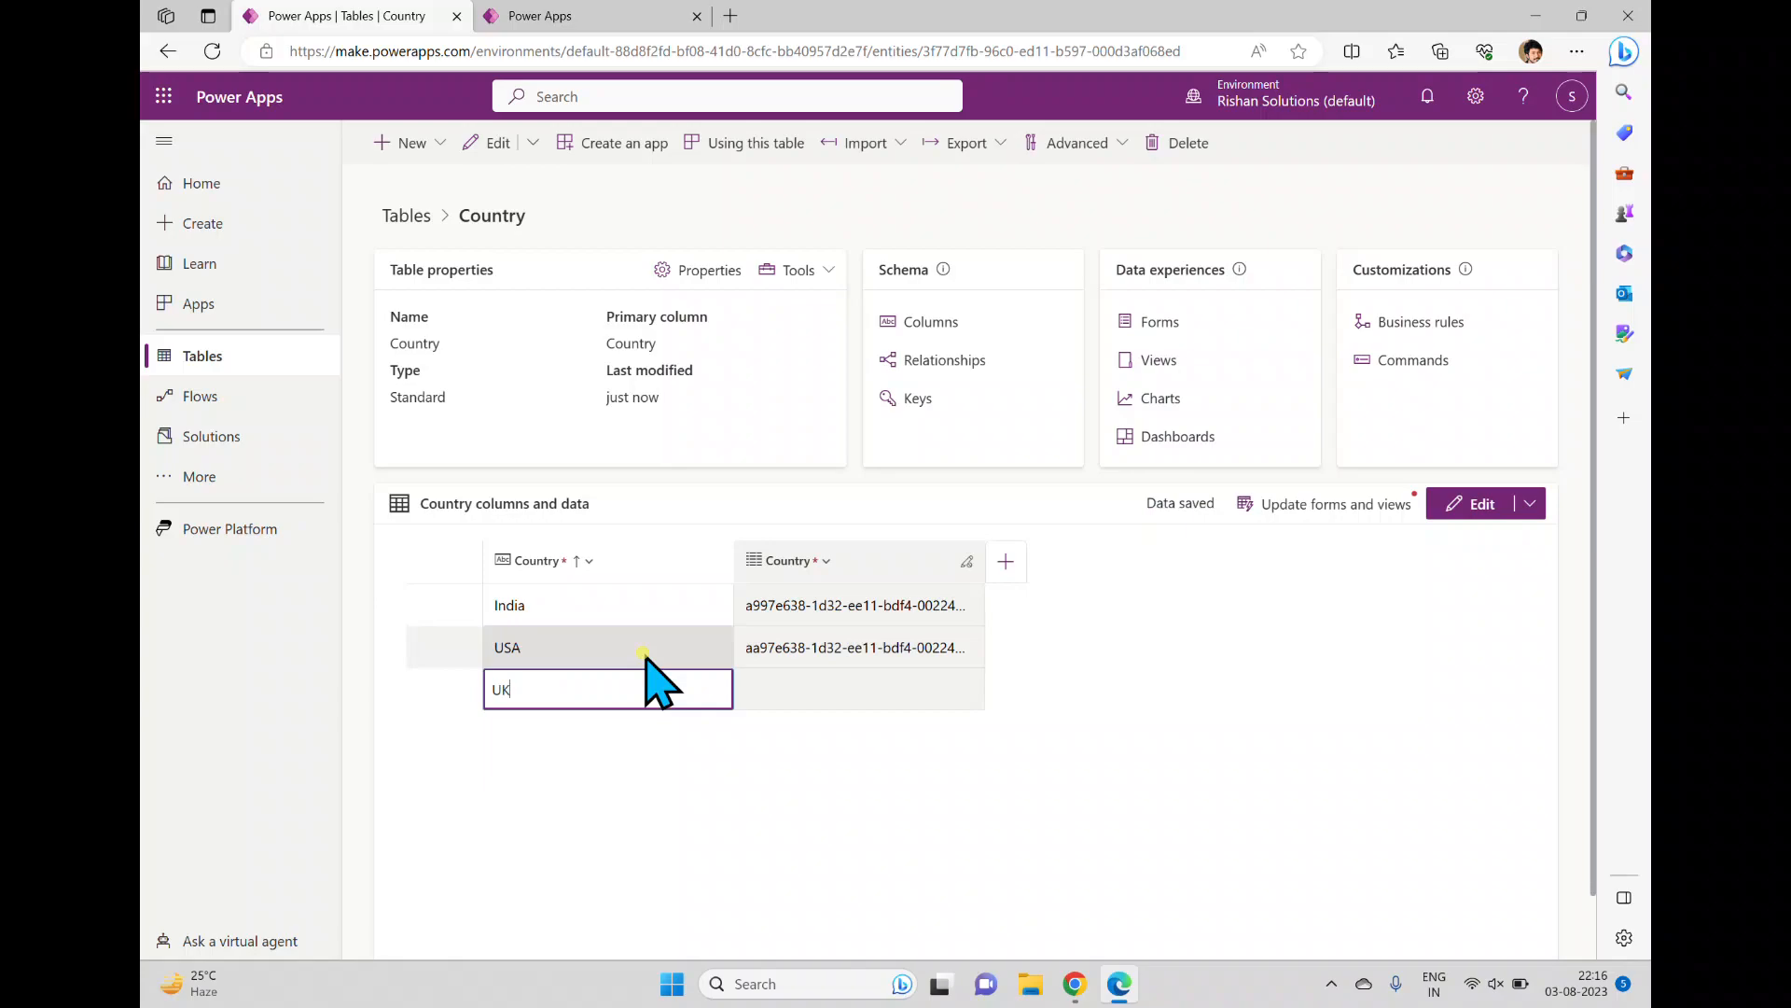
pyautogui.write('UK')
pyautogui.press('Return')
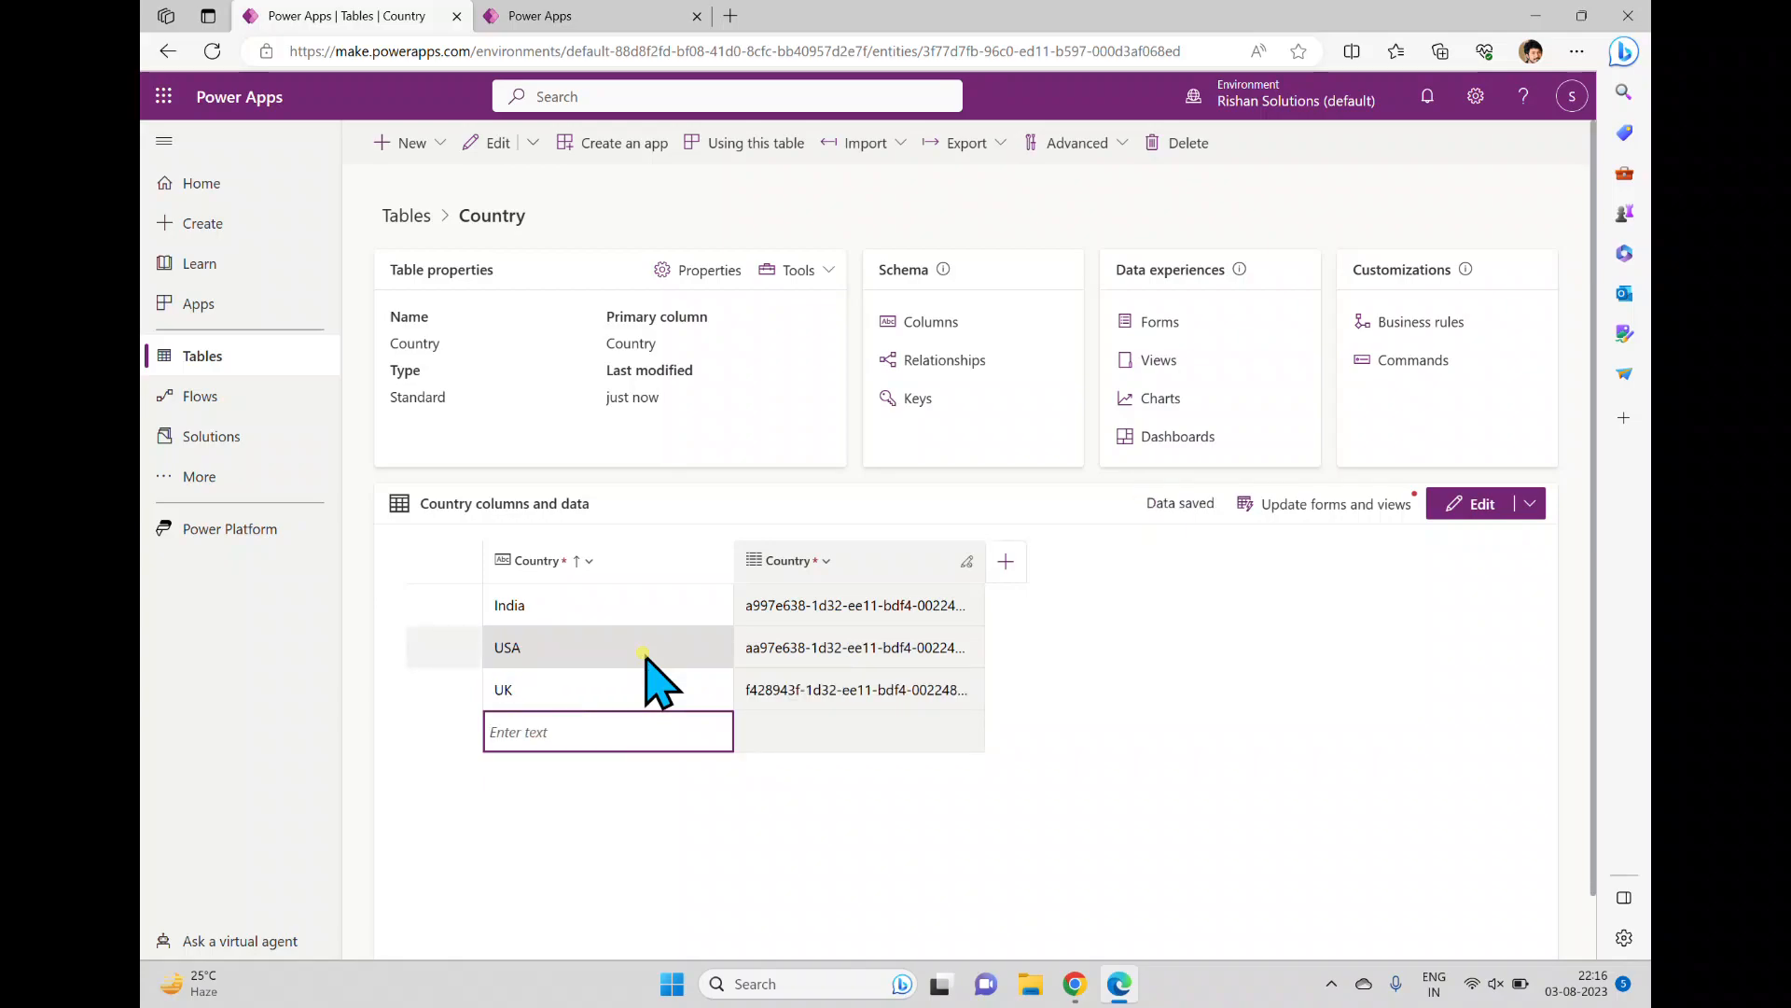
pyautogui.click(588, 731)
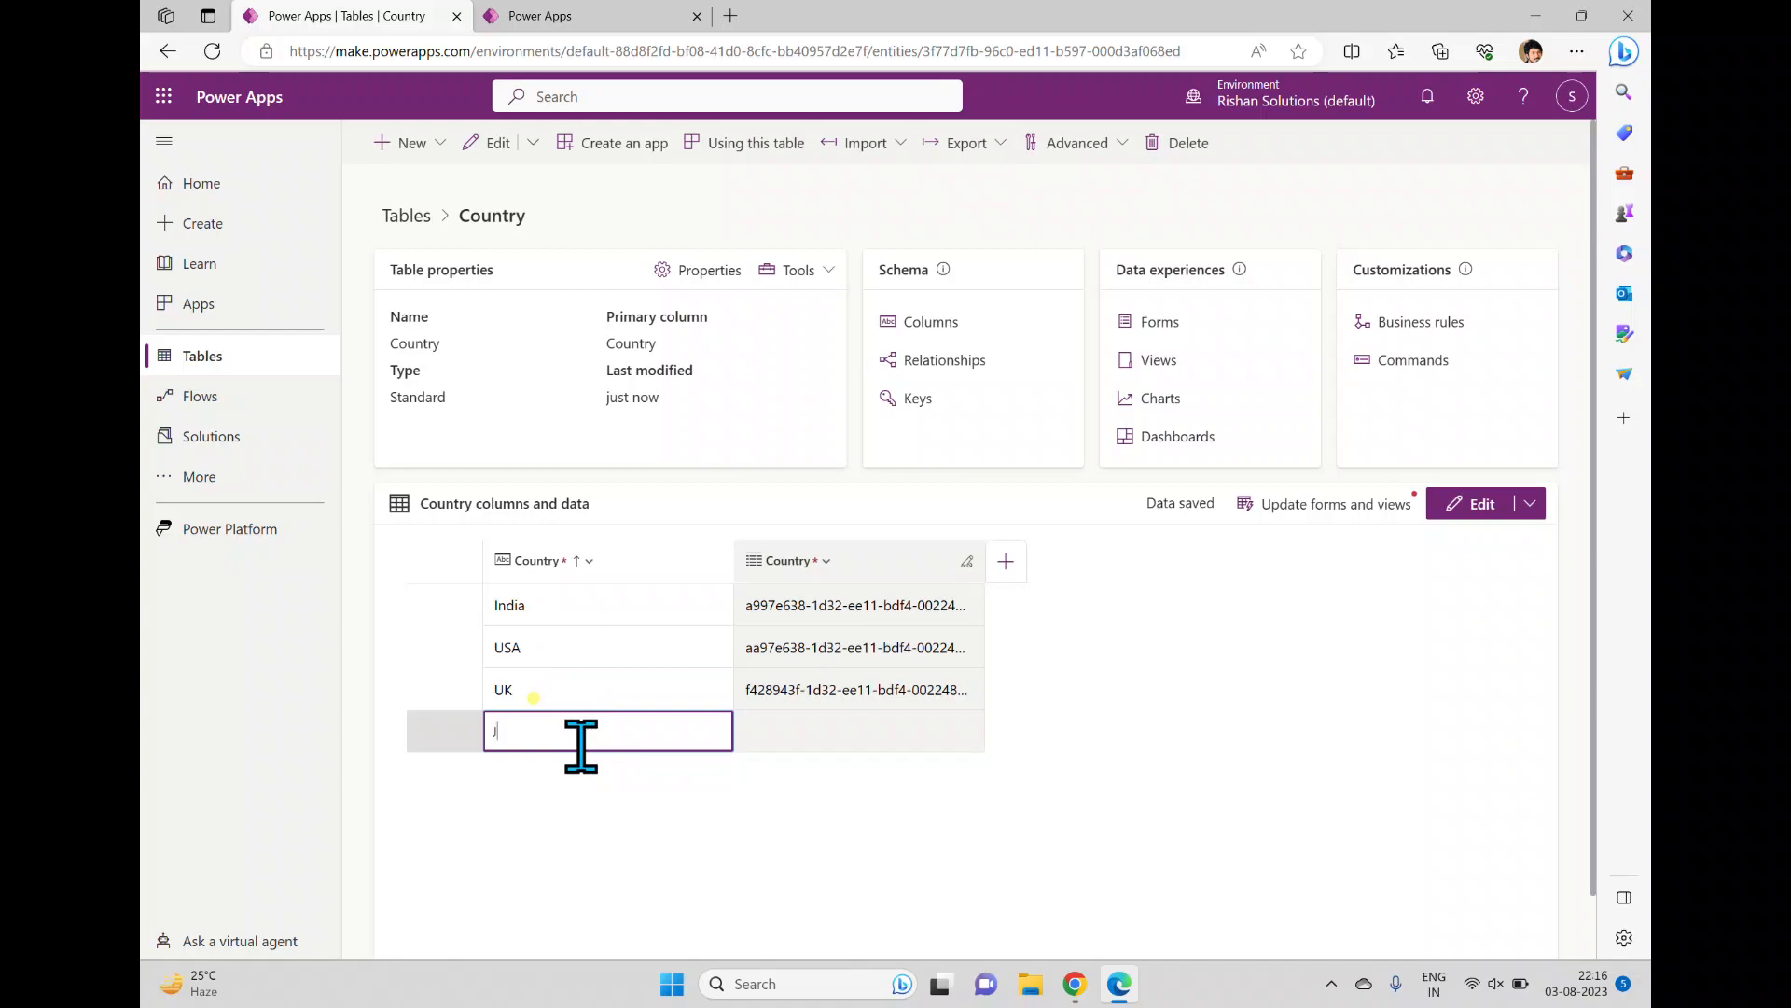
pyautogui.press('Return')
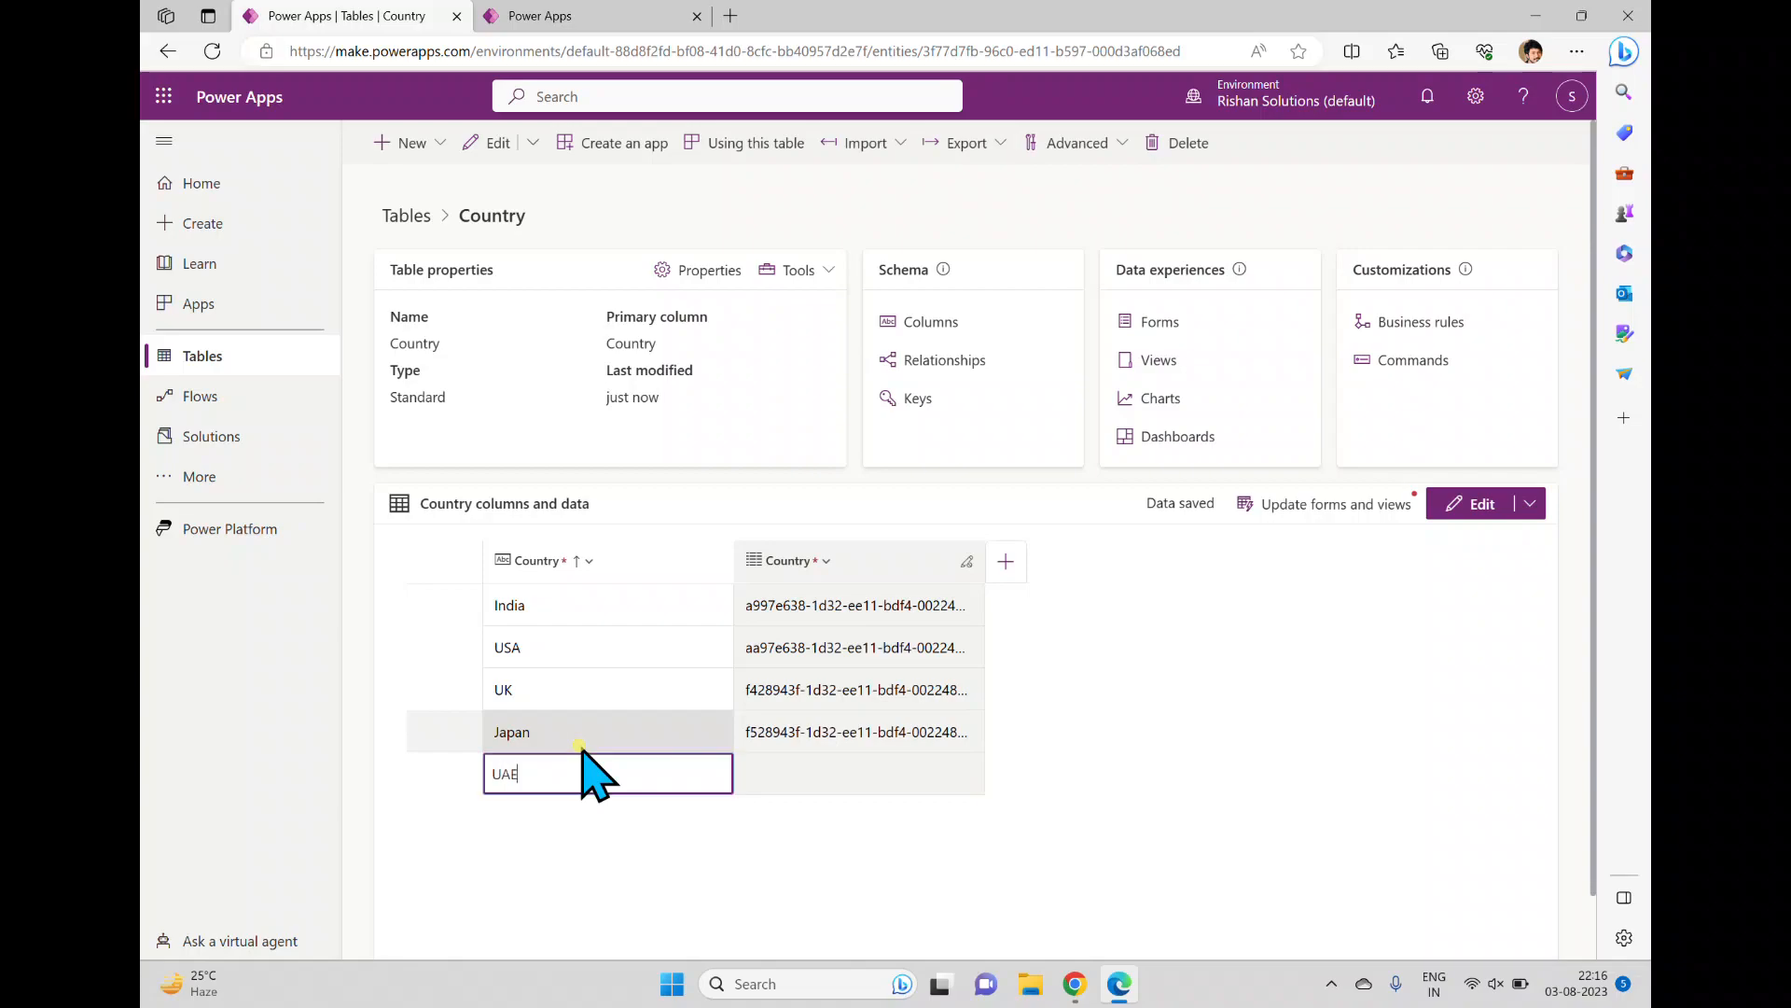
pyautogui.press('Return')
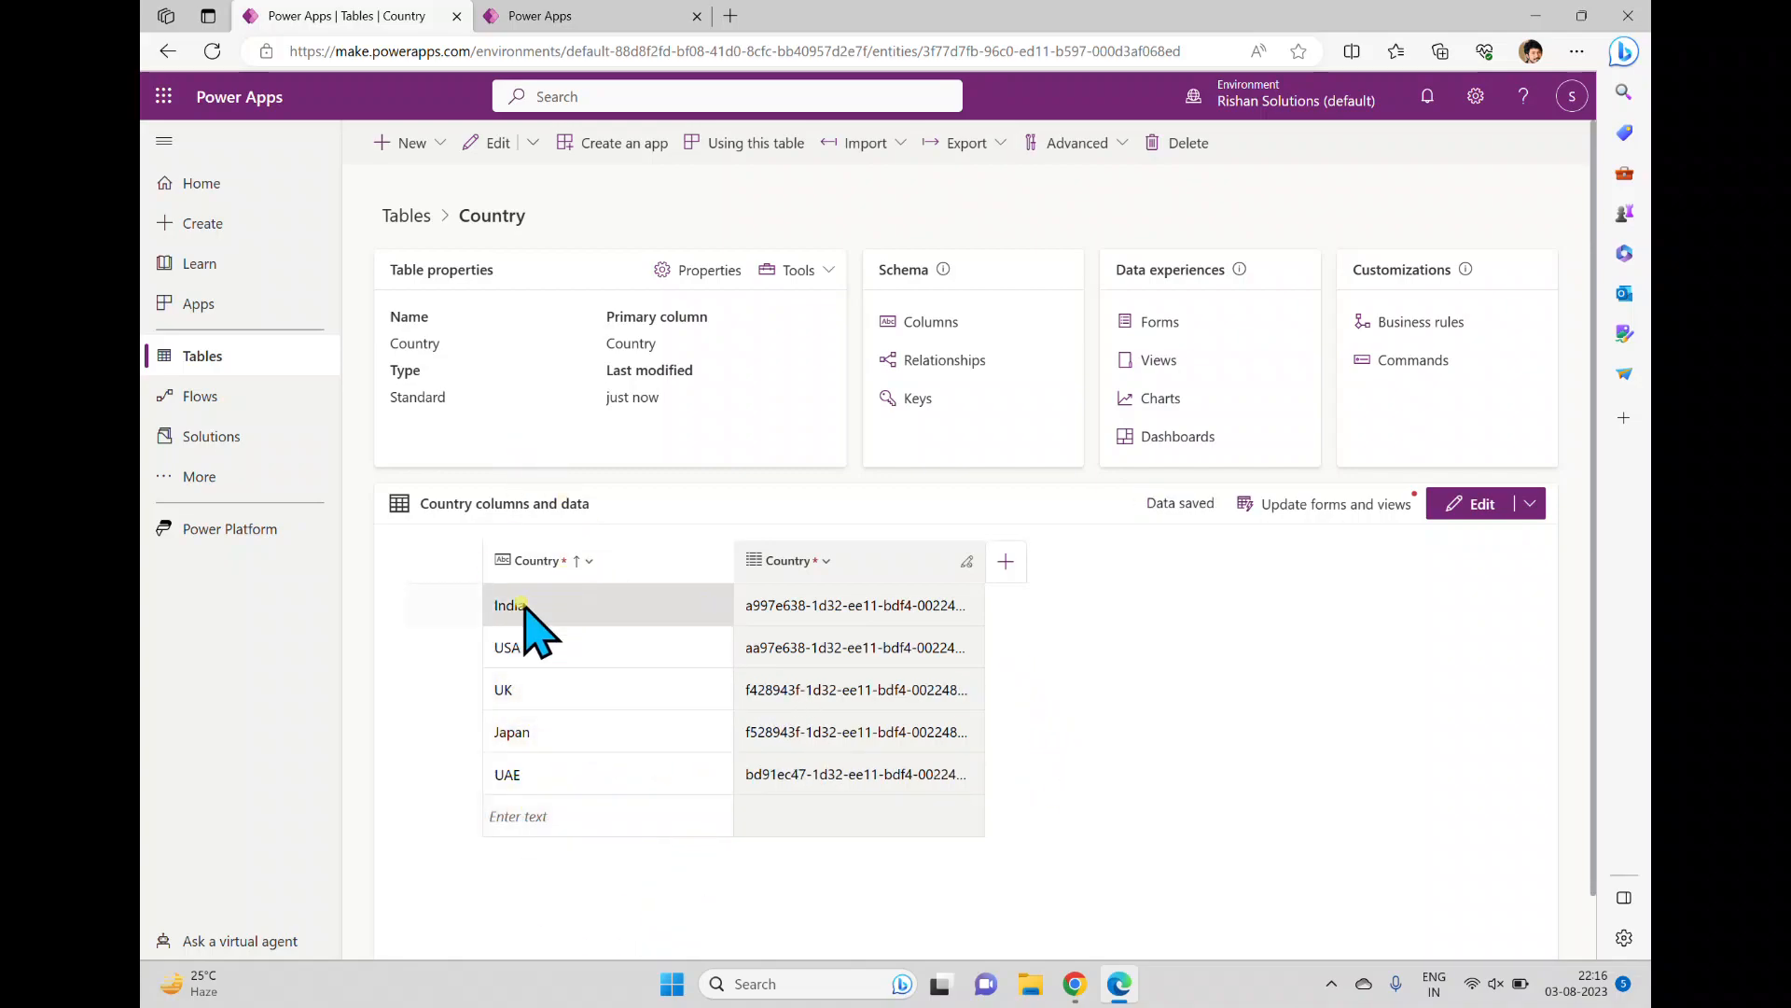
# Return to the custom tables and open the Employee table's list of columns
pyautogui.click(403, 217)
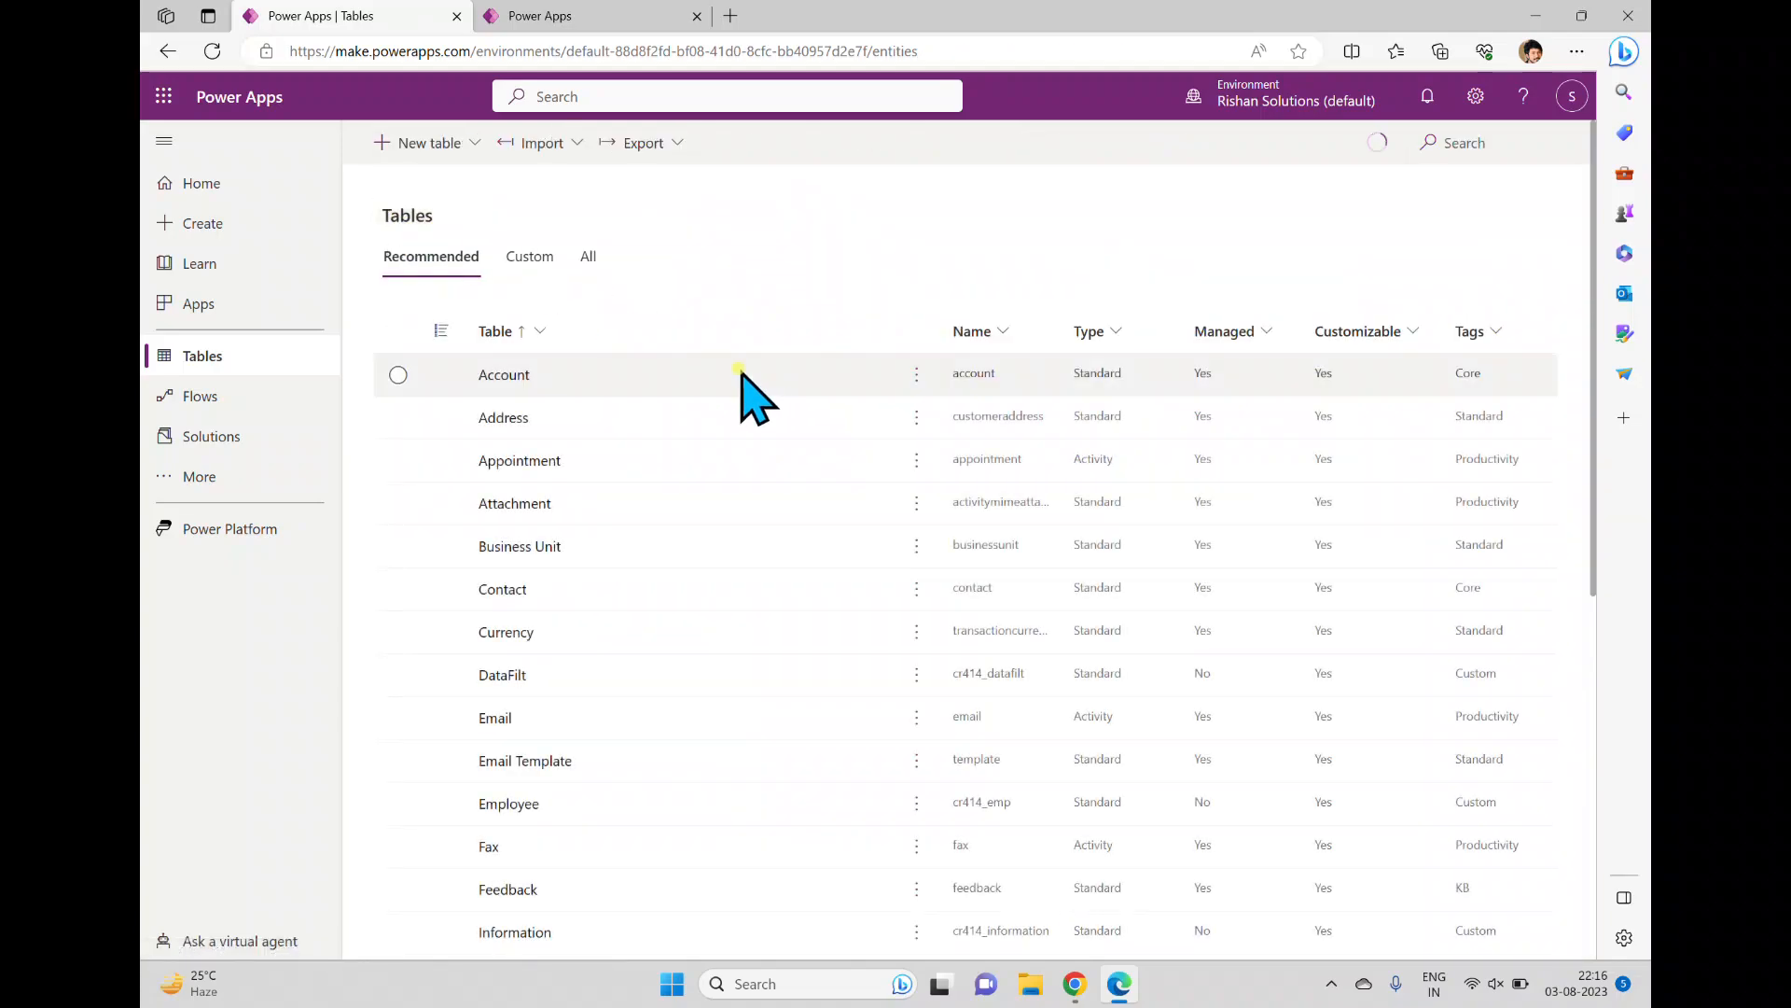
pyautogui.click(528, 257)
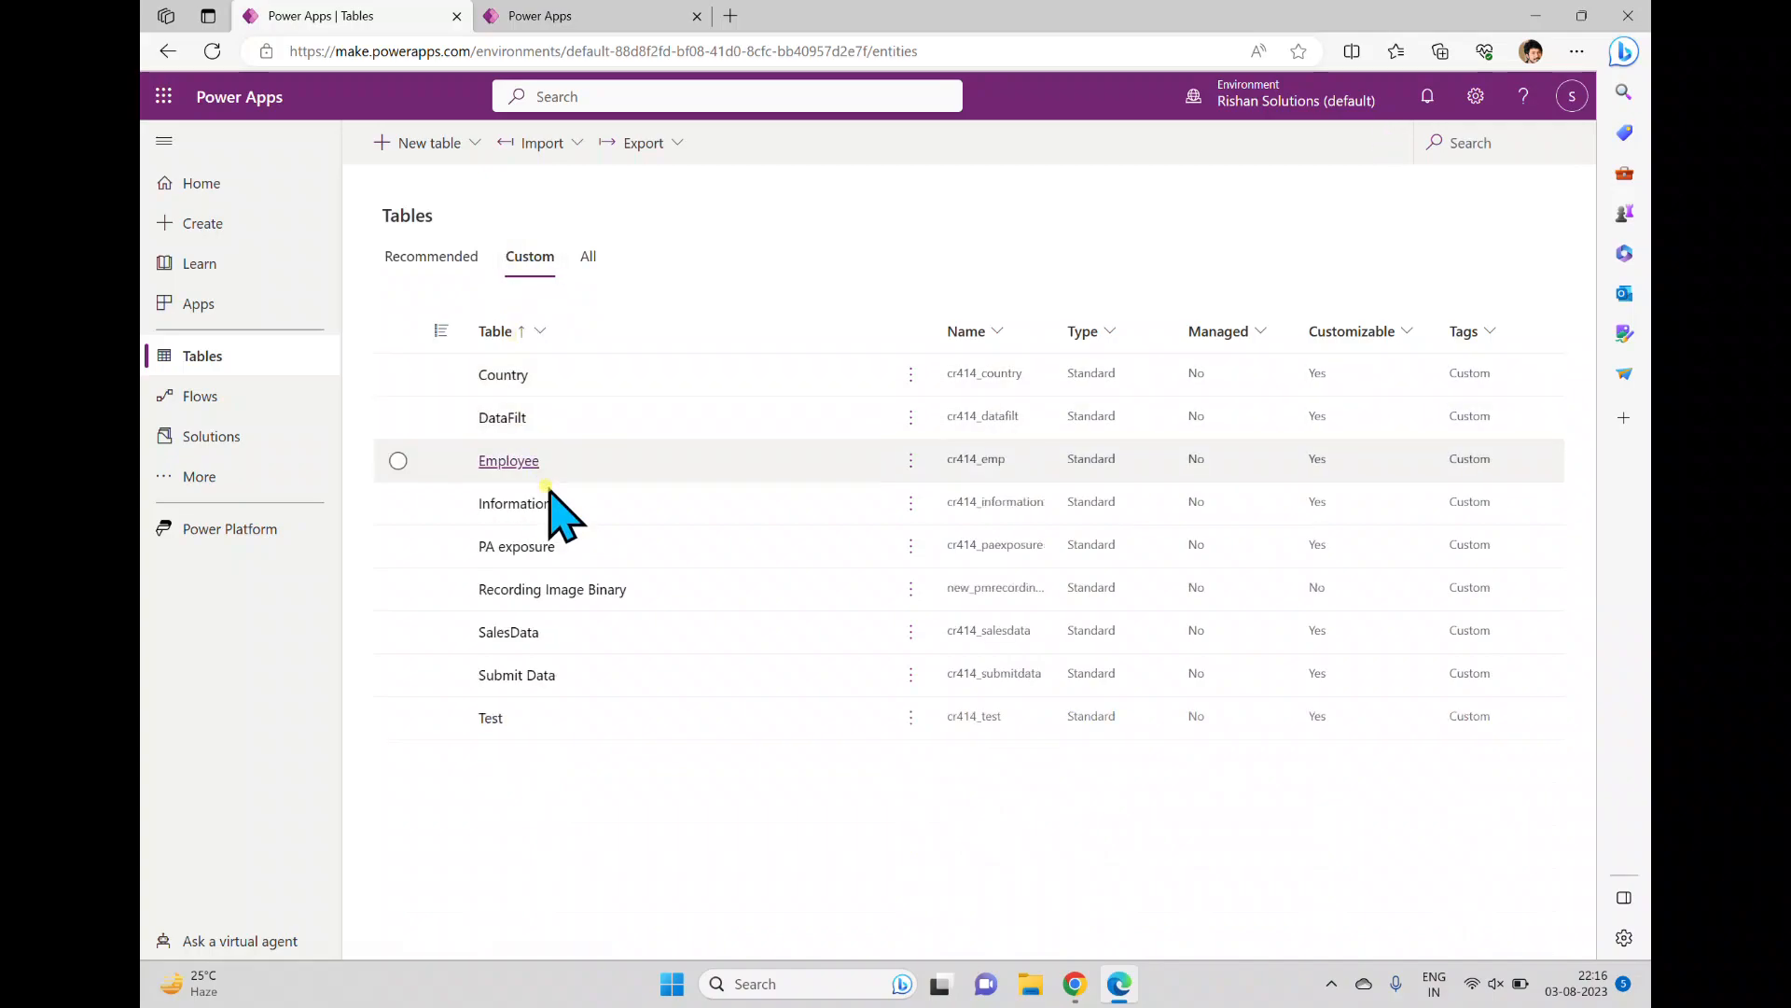
pyautogui.click(500, 461)
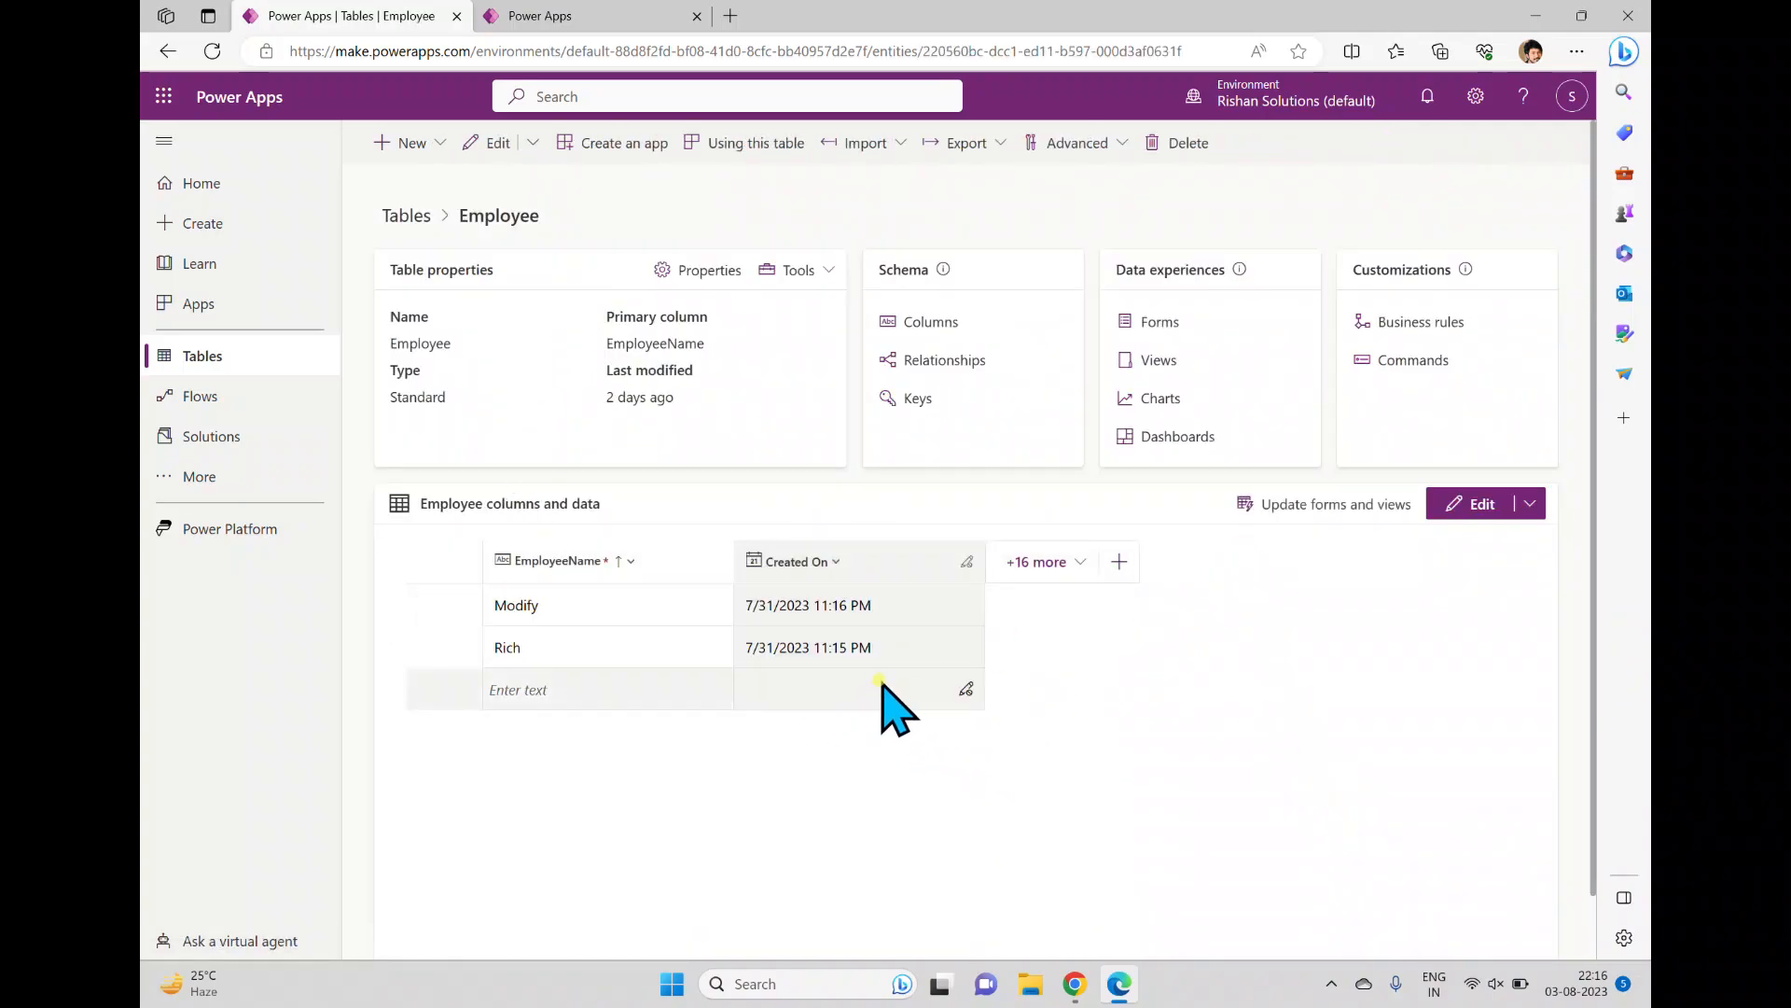
pyautogui.click(933, 324)
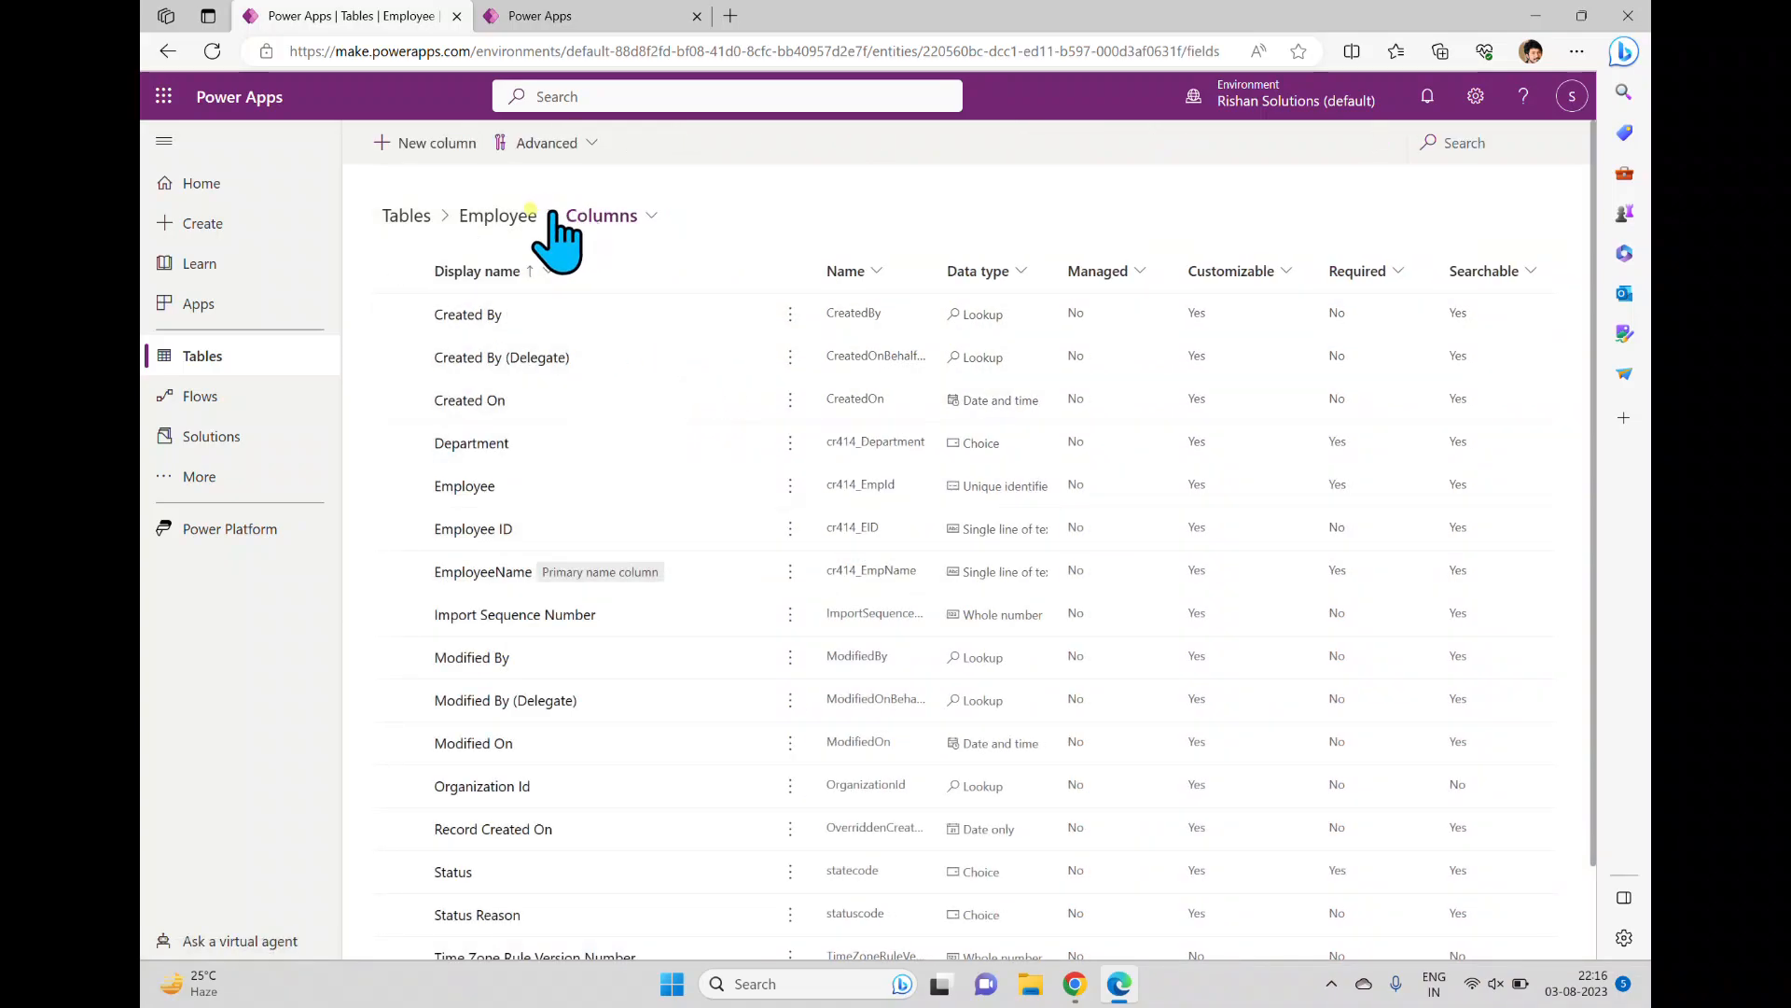
# Start a new Employee column named Country with the Customer lookup data type
pyautogui.click(437, 152)
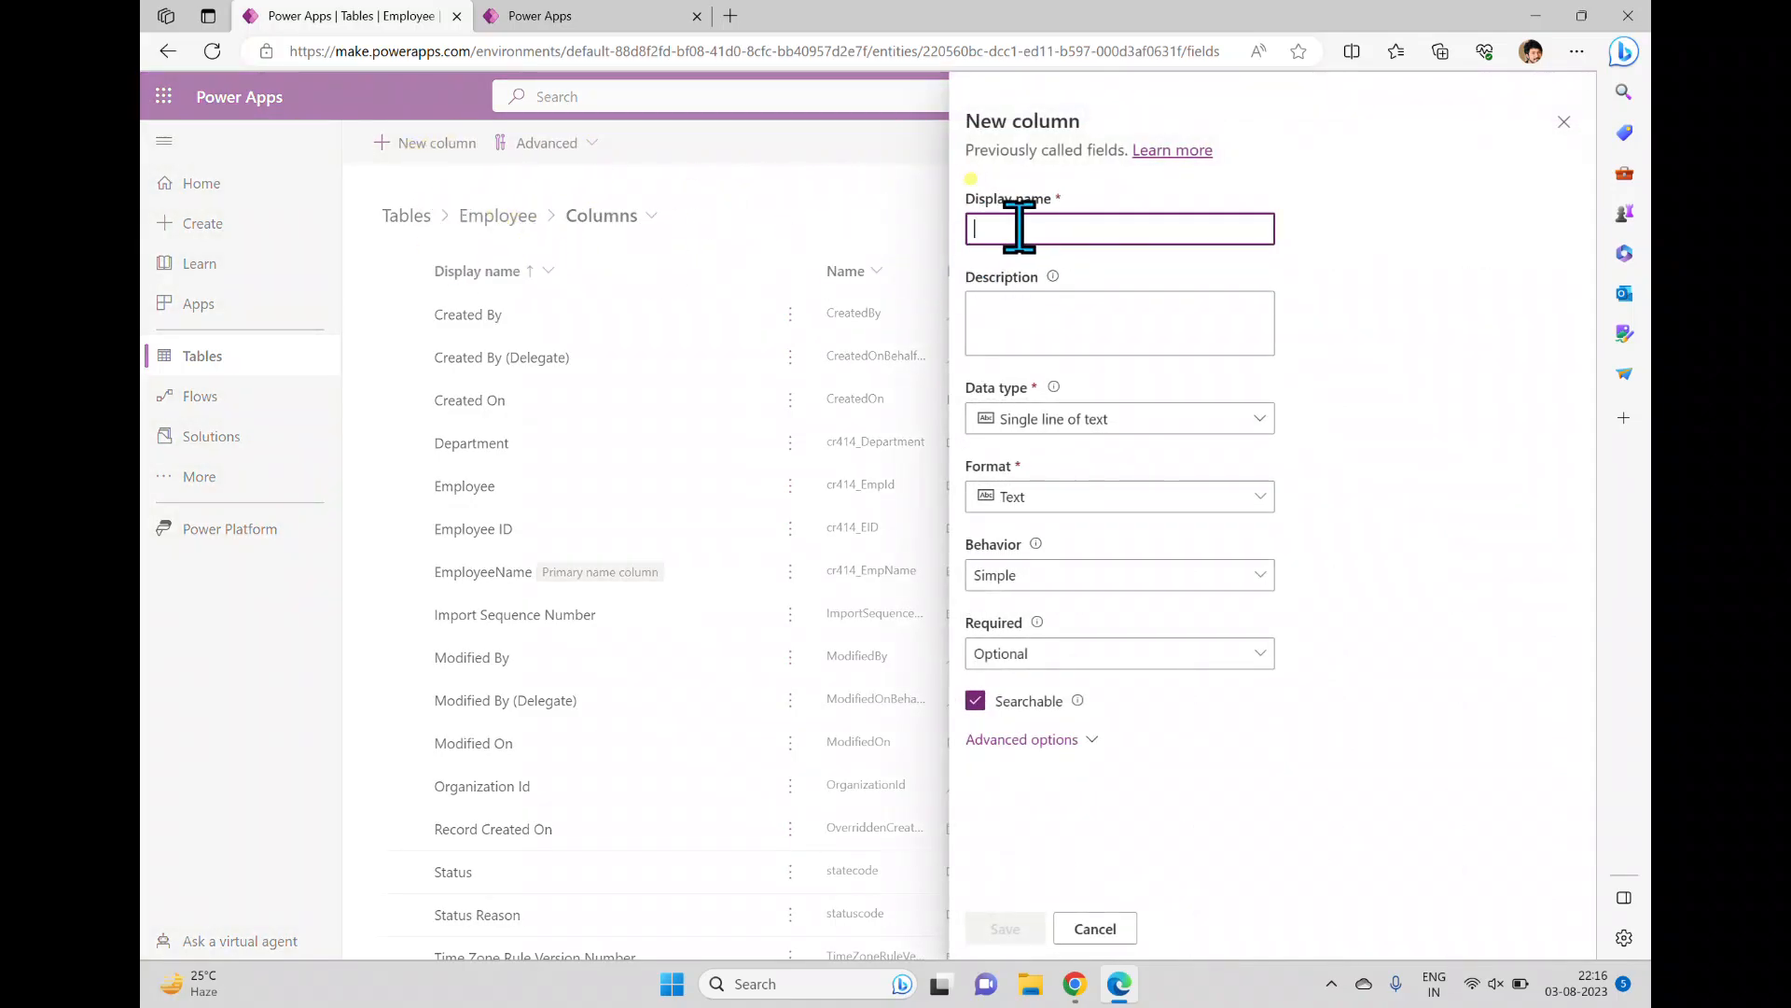
pyautogui.write('Country')
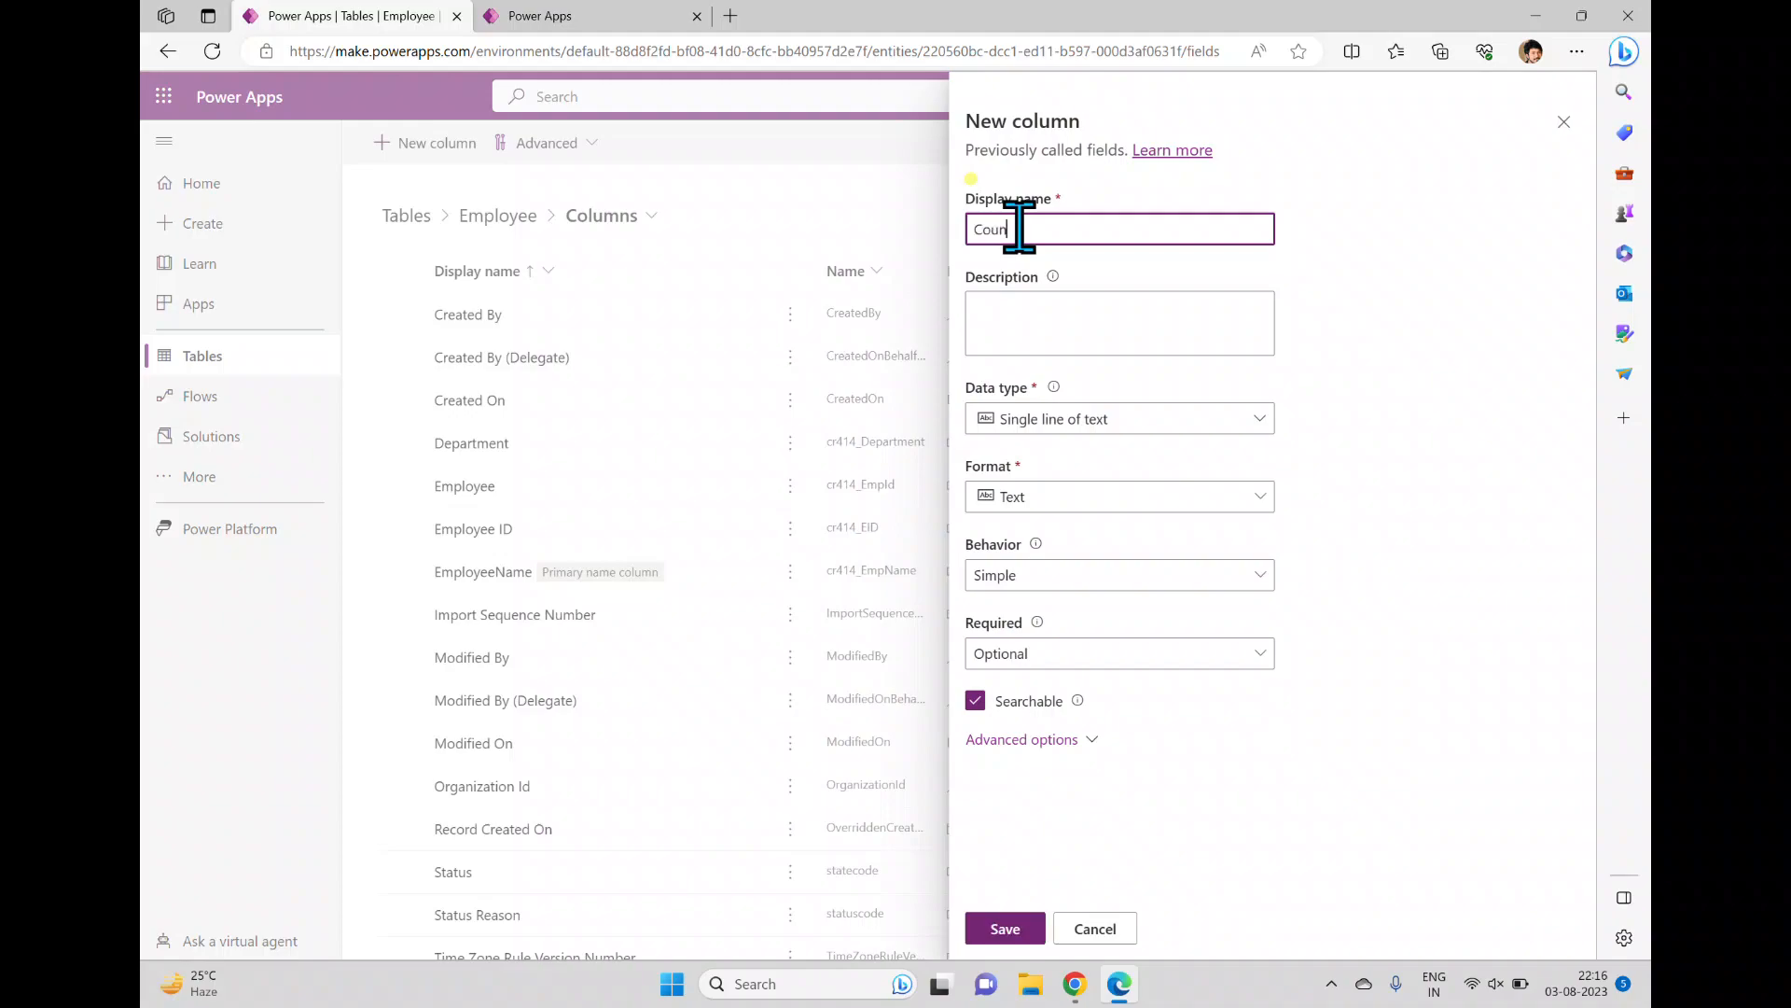
pyautogui.click(1085, 421)
pyautogui.moveTo(1093, 604)
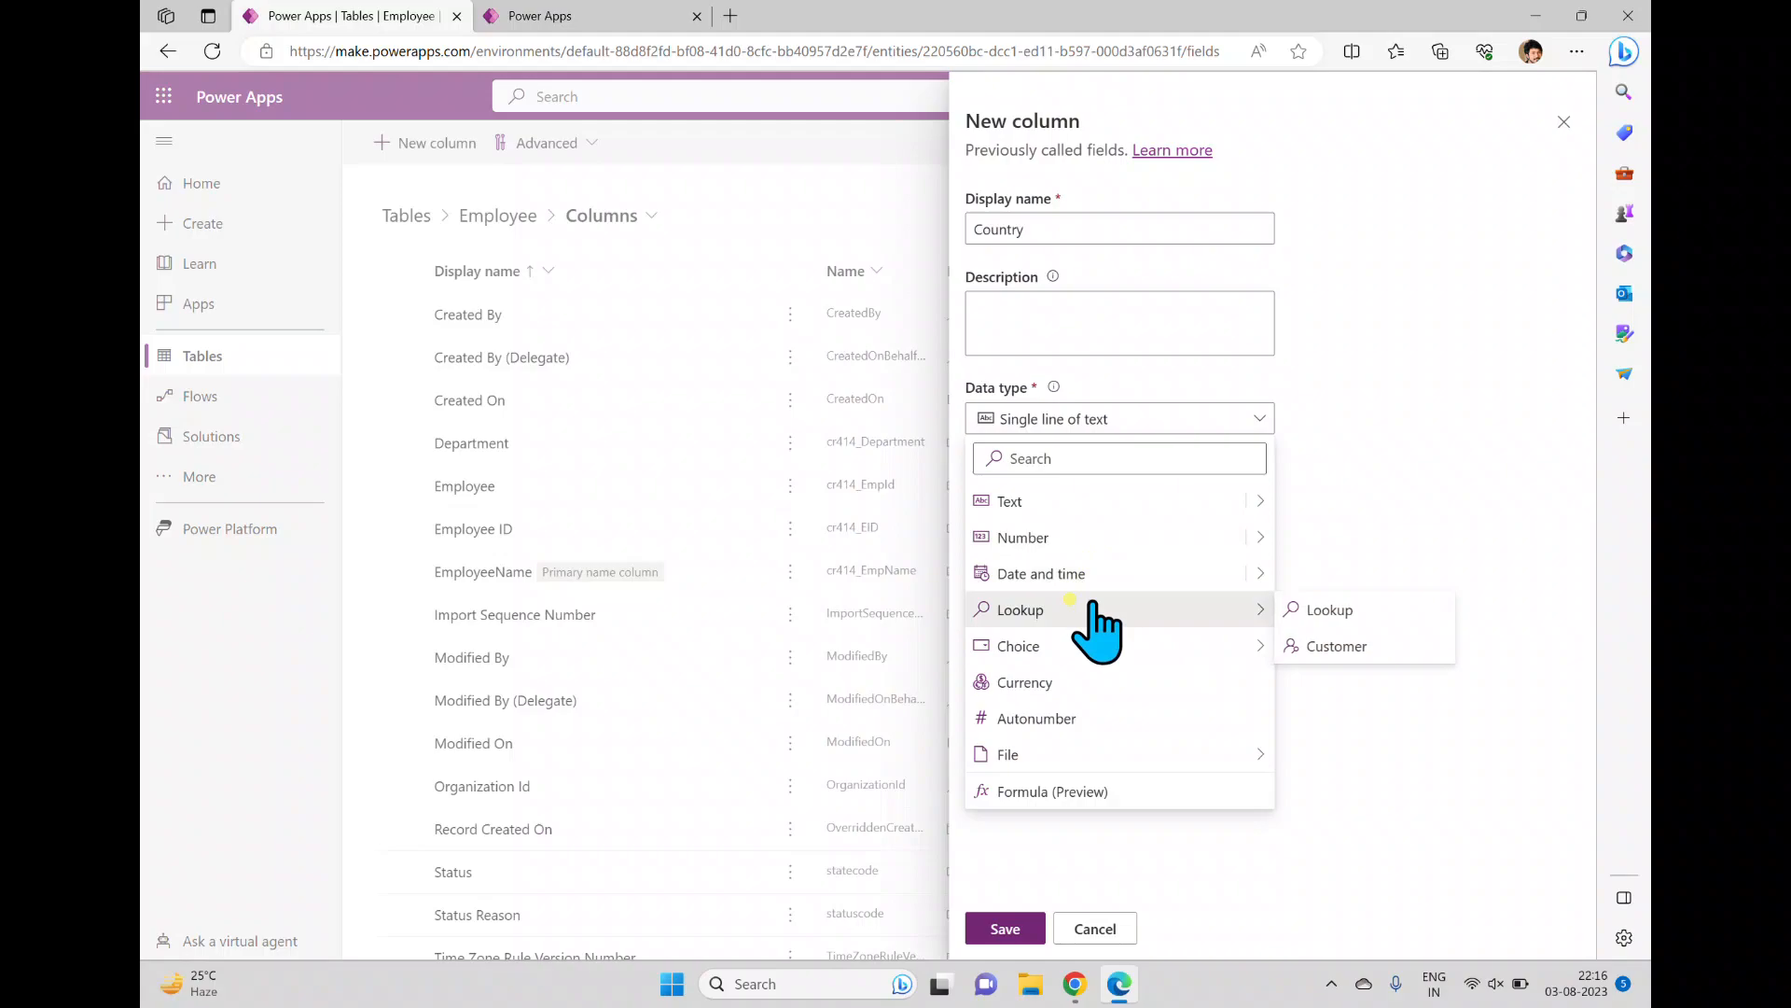
pyautogui.click(1336, 645)
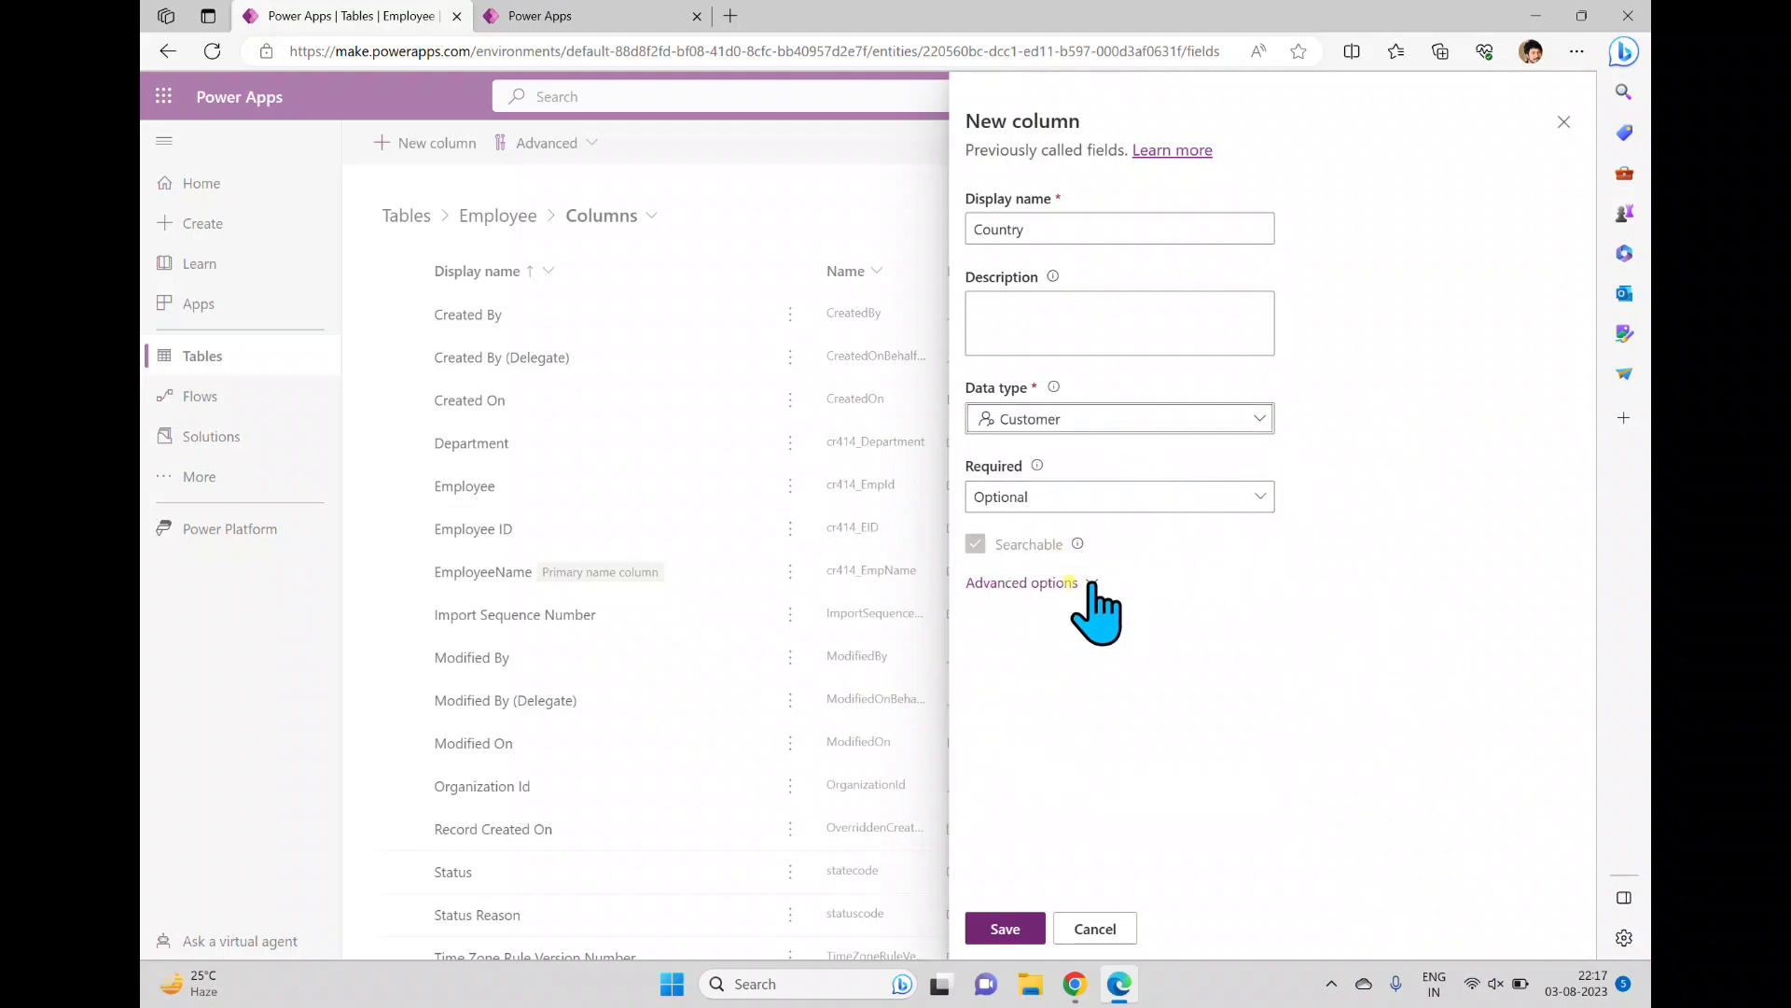
# Expand the new Country column's advanced options and change its data type to the plain Lookup
pyautogui.click(1091, 583)
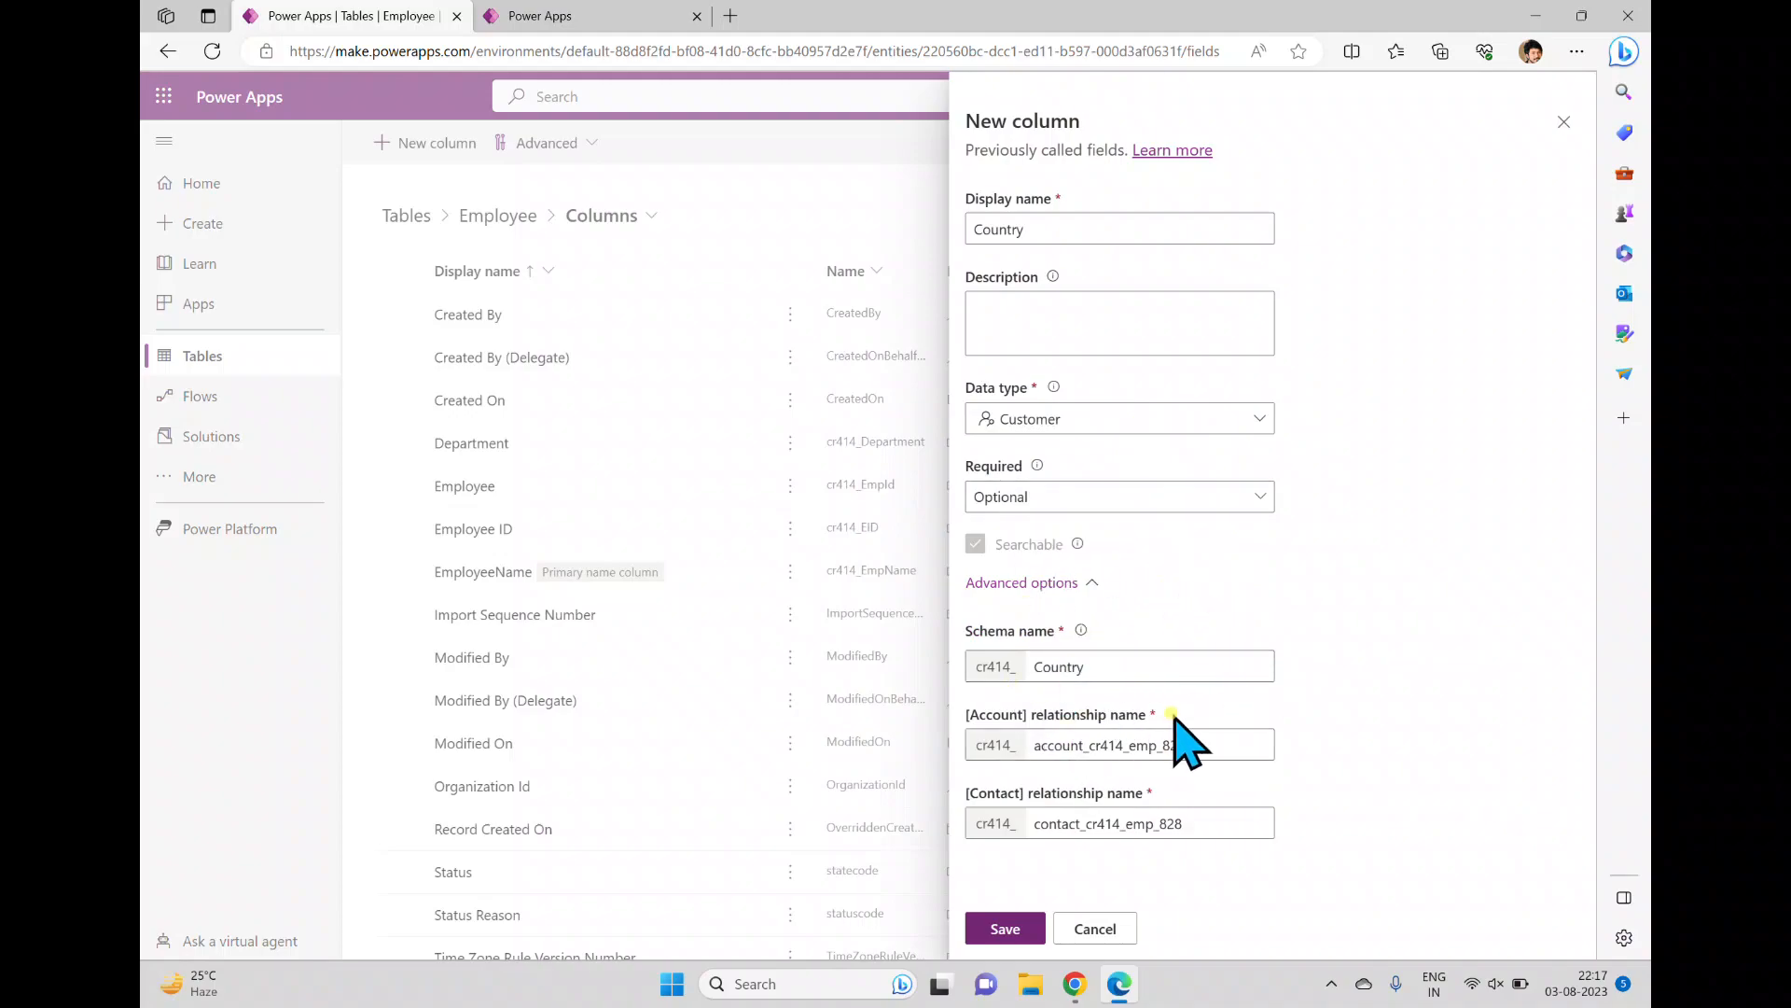
pyautogui.moveTo(1205, 742); pyautogui.dragTo(1071, 737)
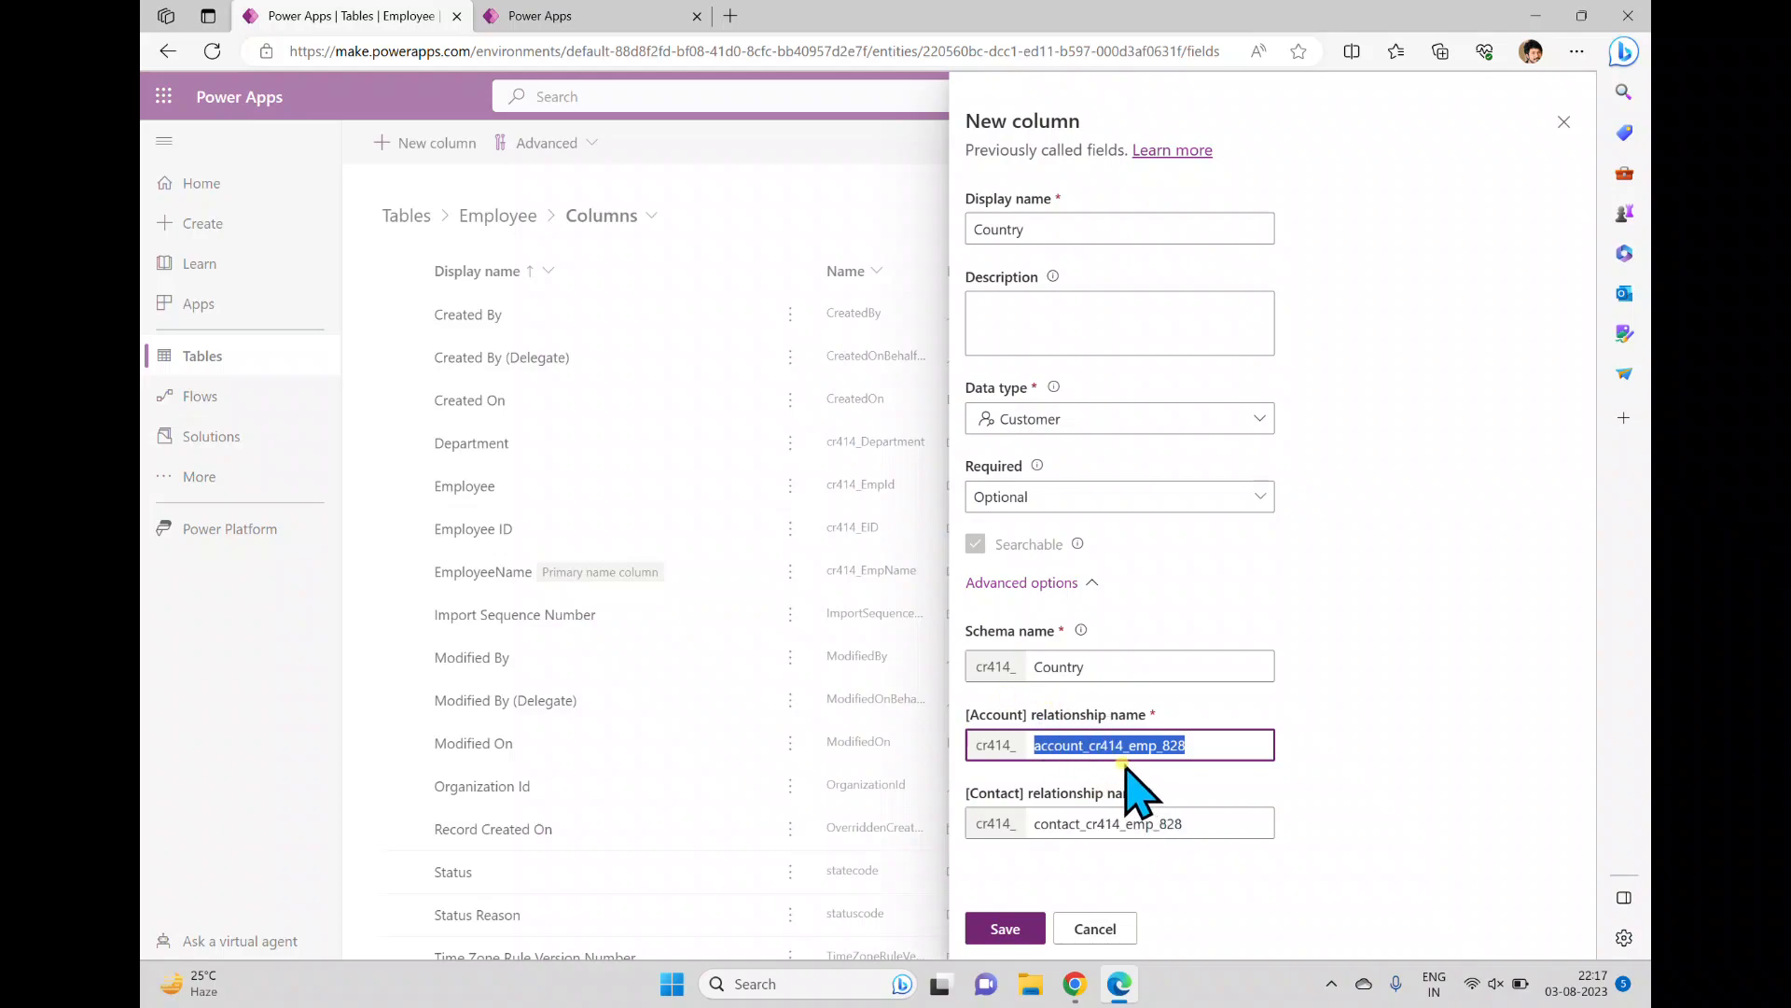
pyautogui.click(1227, 421)
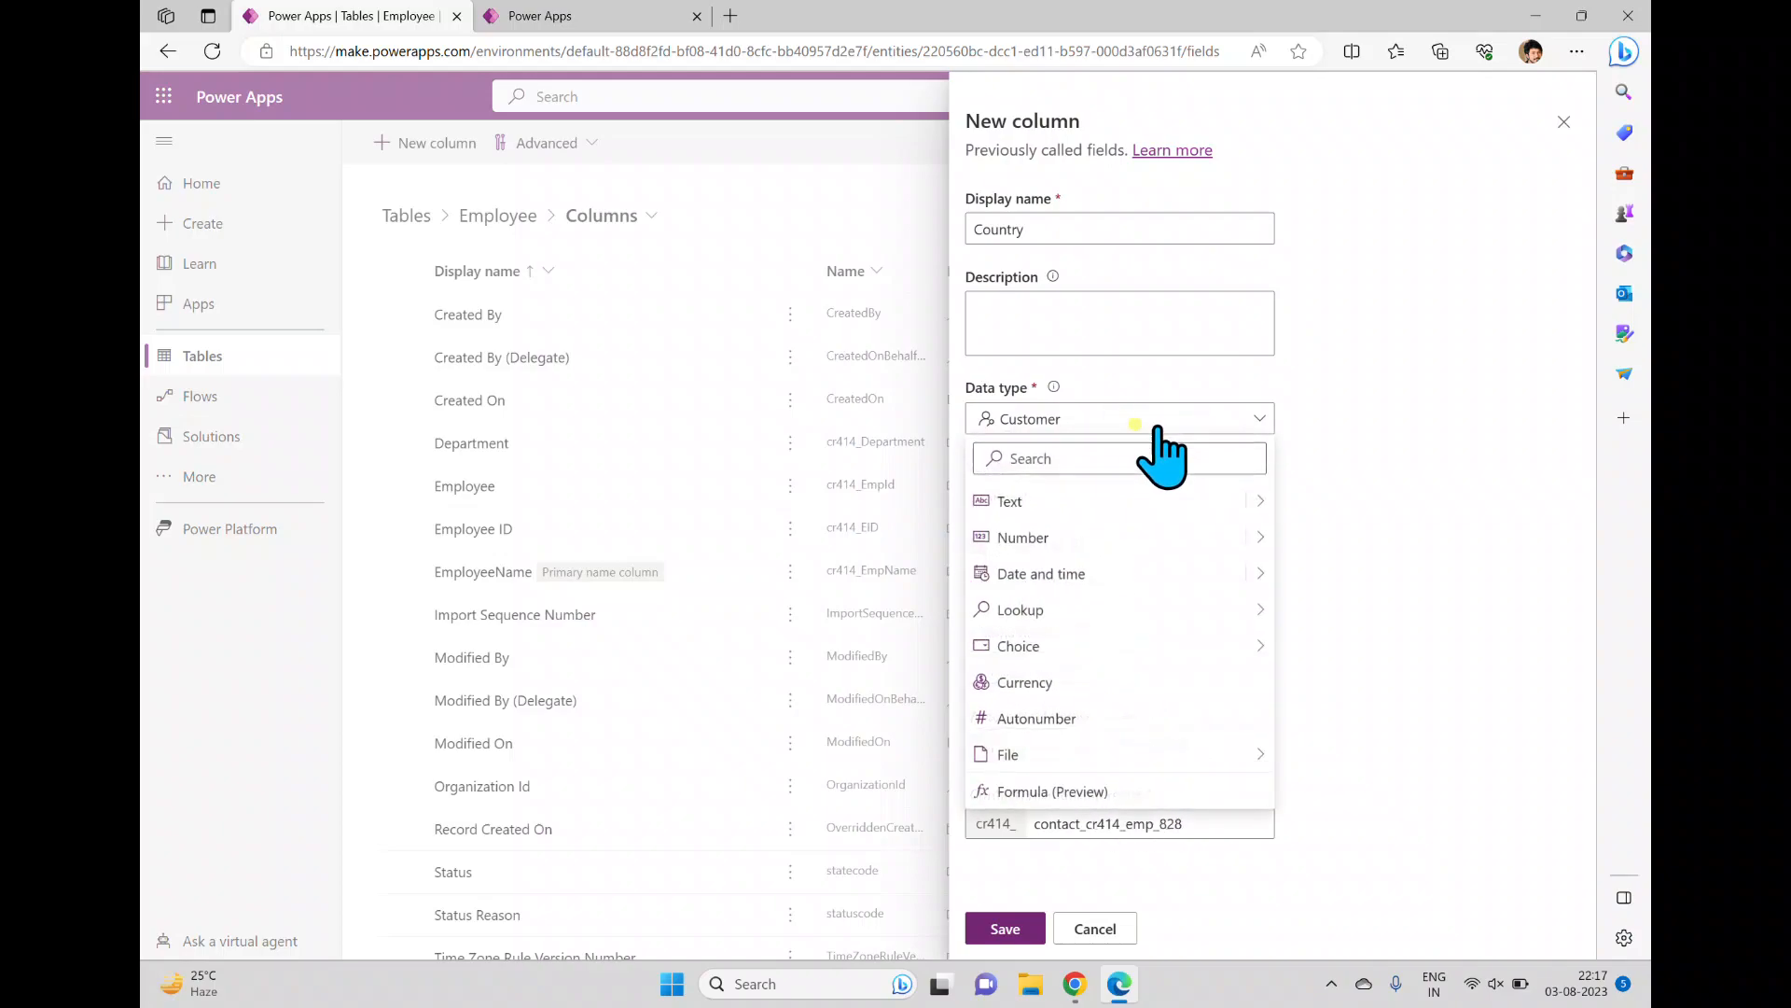
pyautogui.moveTo(1231, 616)
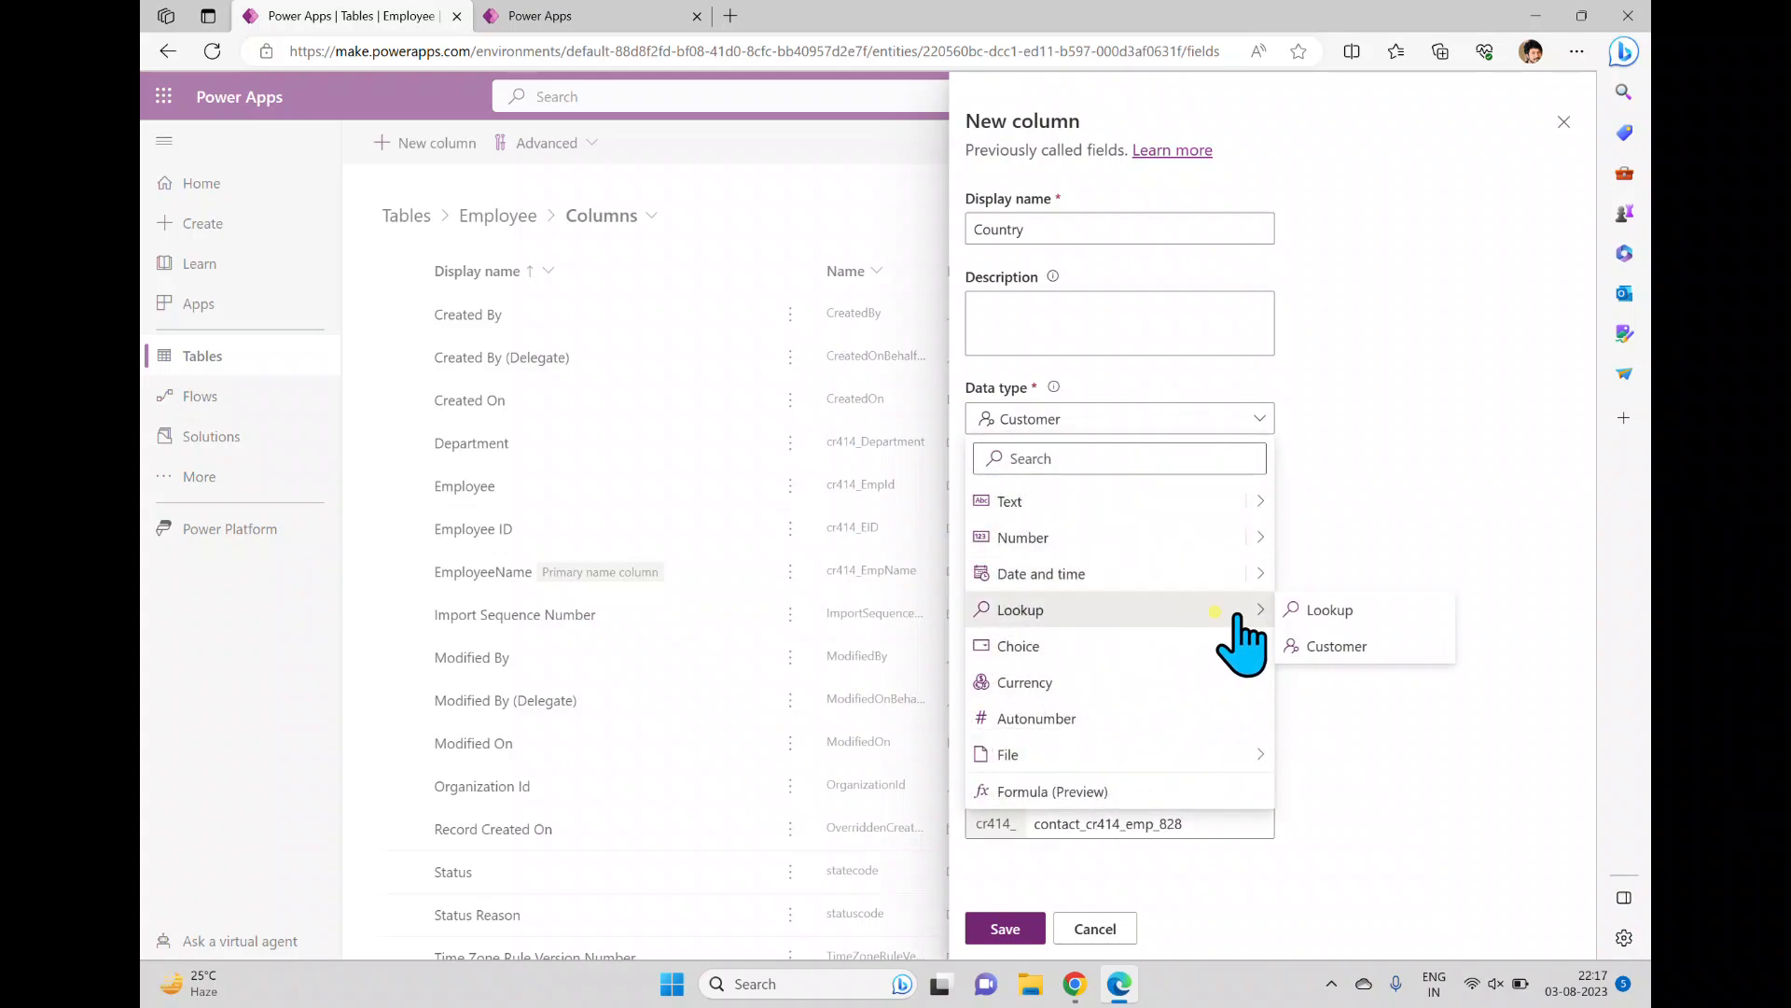
pyautogui.click(1325, 611)
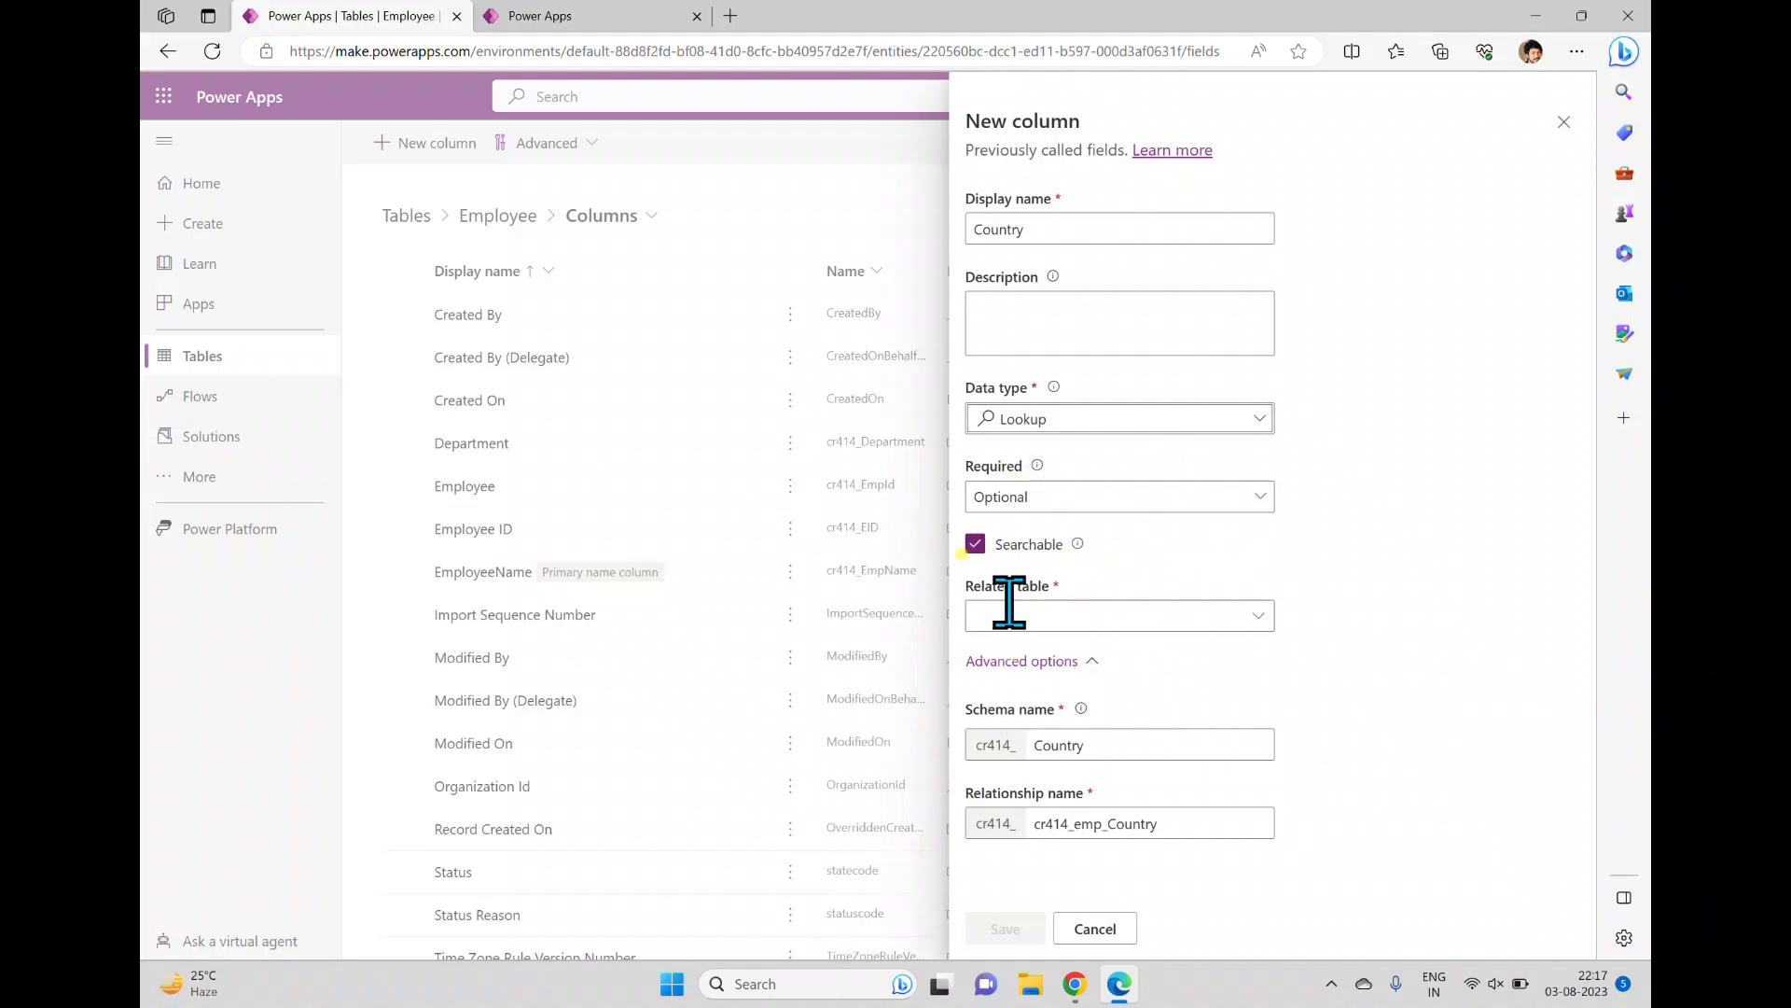
# Set the Country table as the related table of the new lookup column
pyautogui.click(1256, 615)
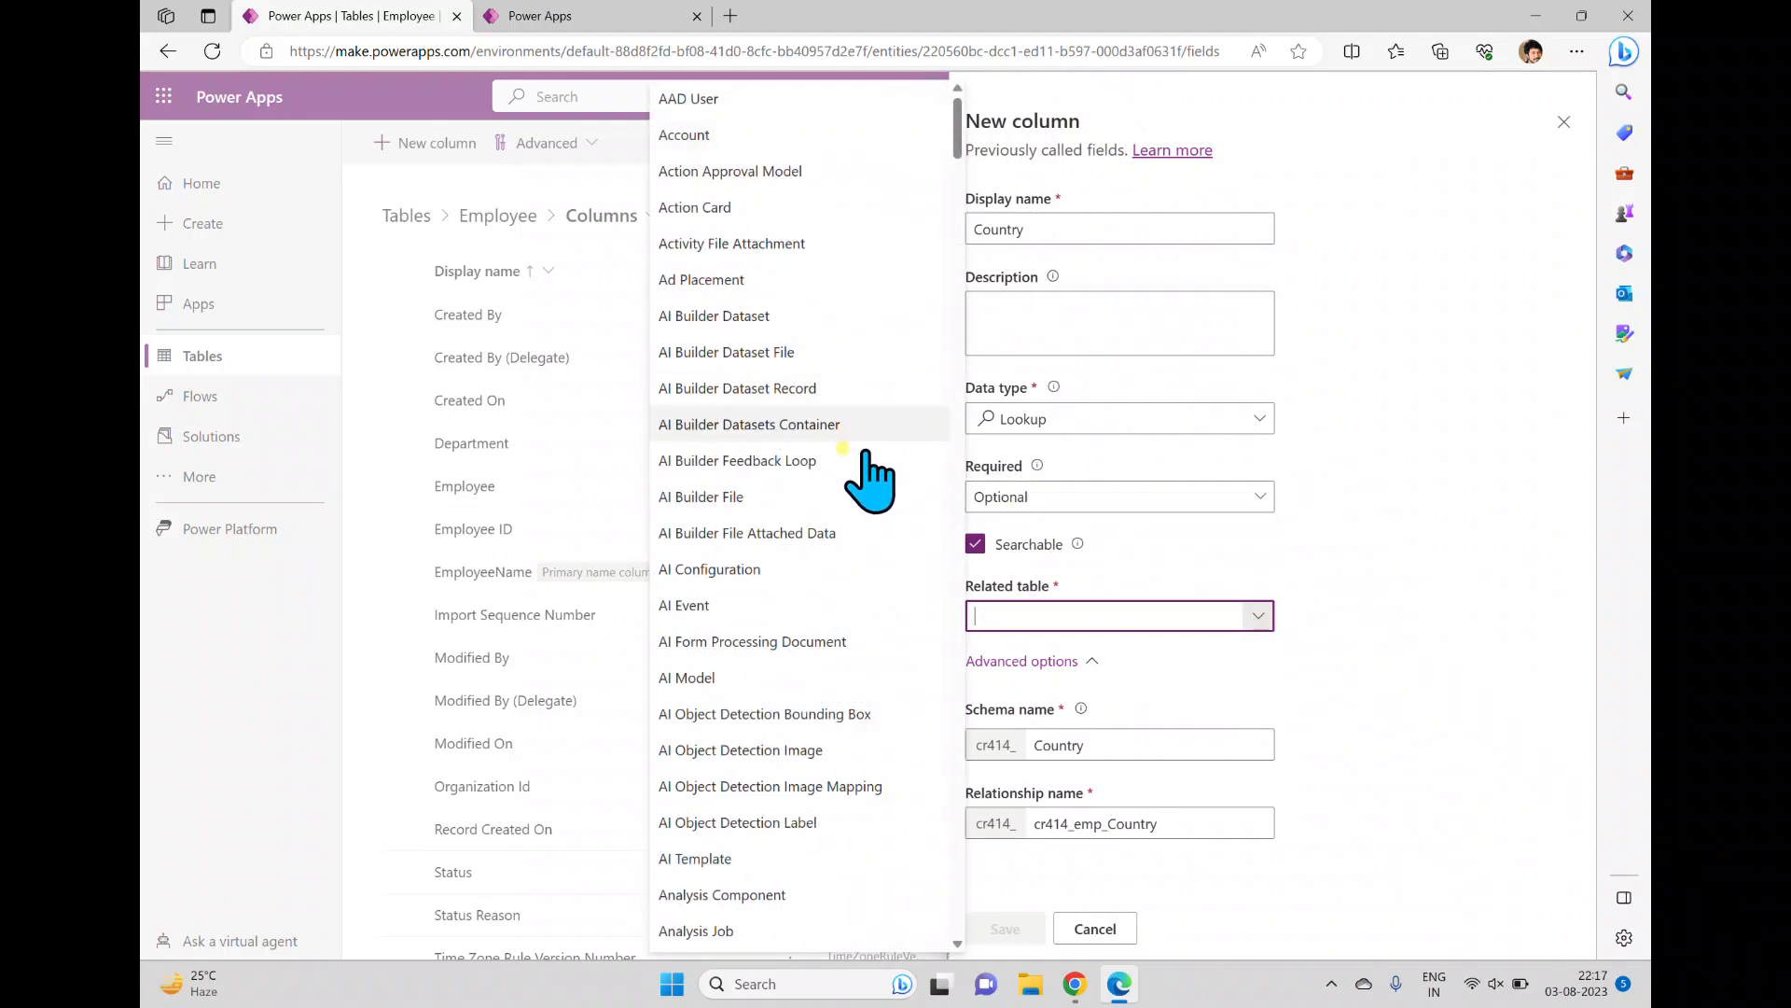
pyautogui.scroll(-3, 858, 541)
pyautogui.scroll(-8, 867, 574)
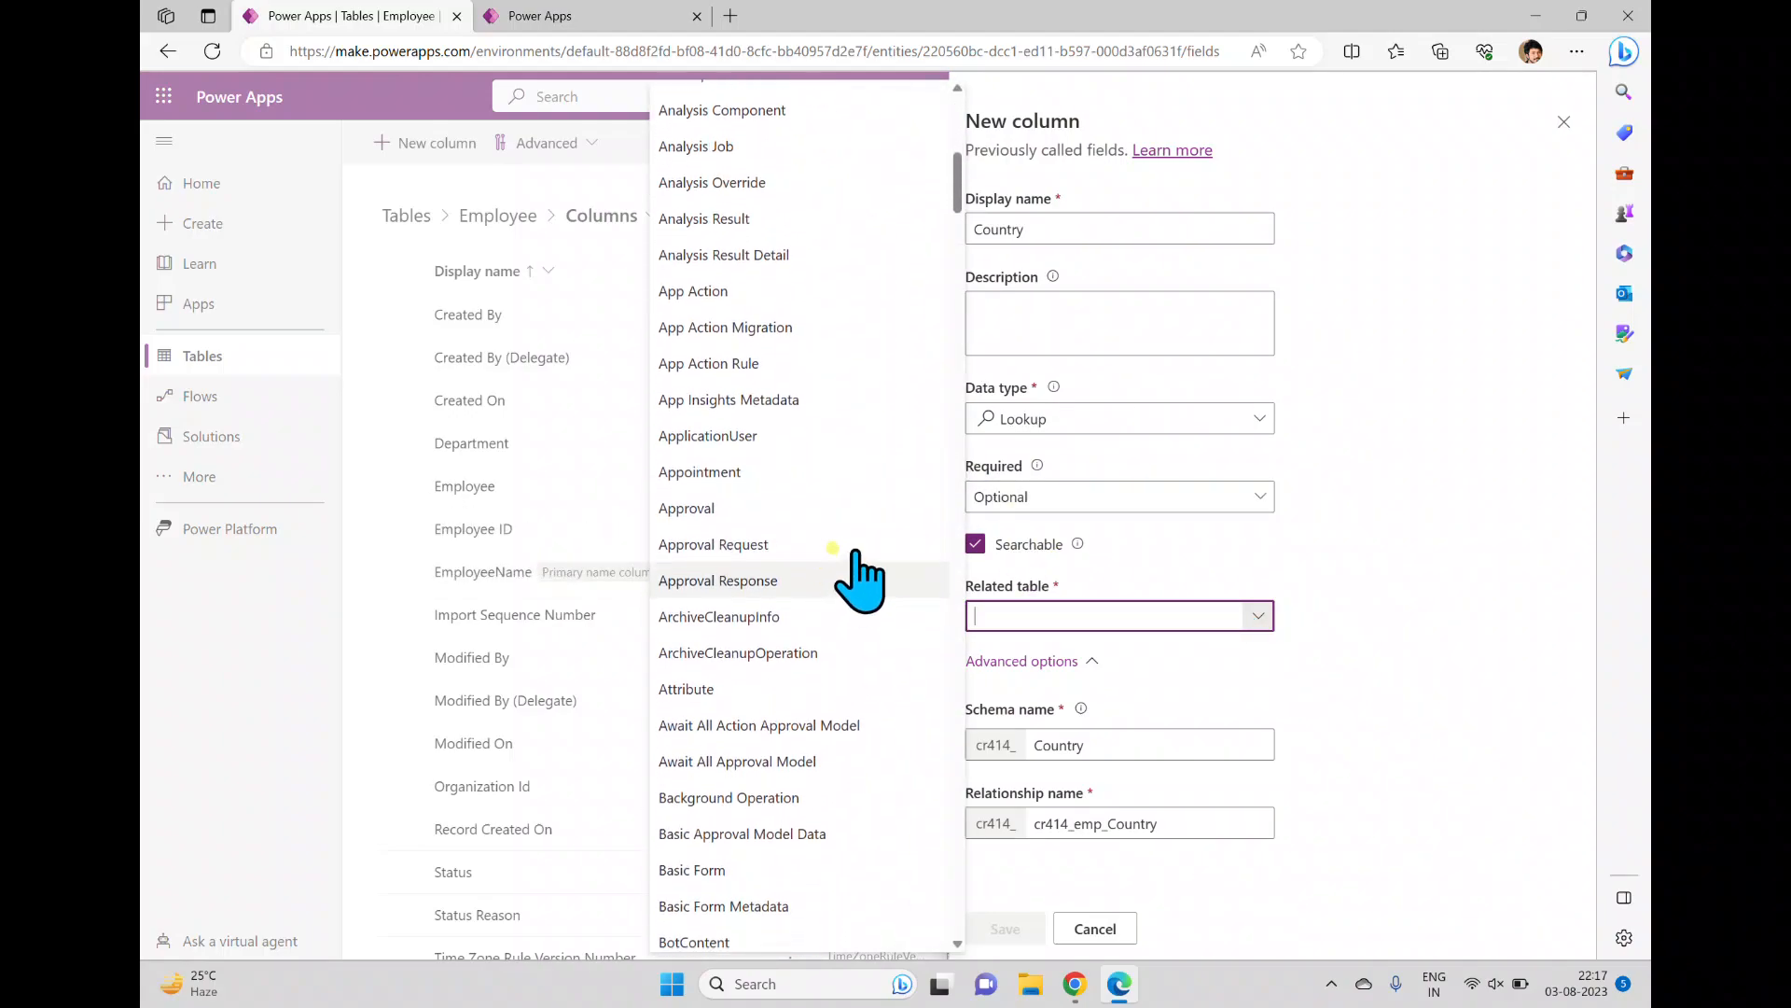
pyautogui.scroll(7, 854, 587)
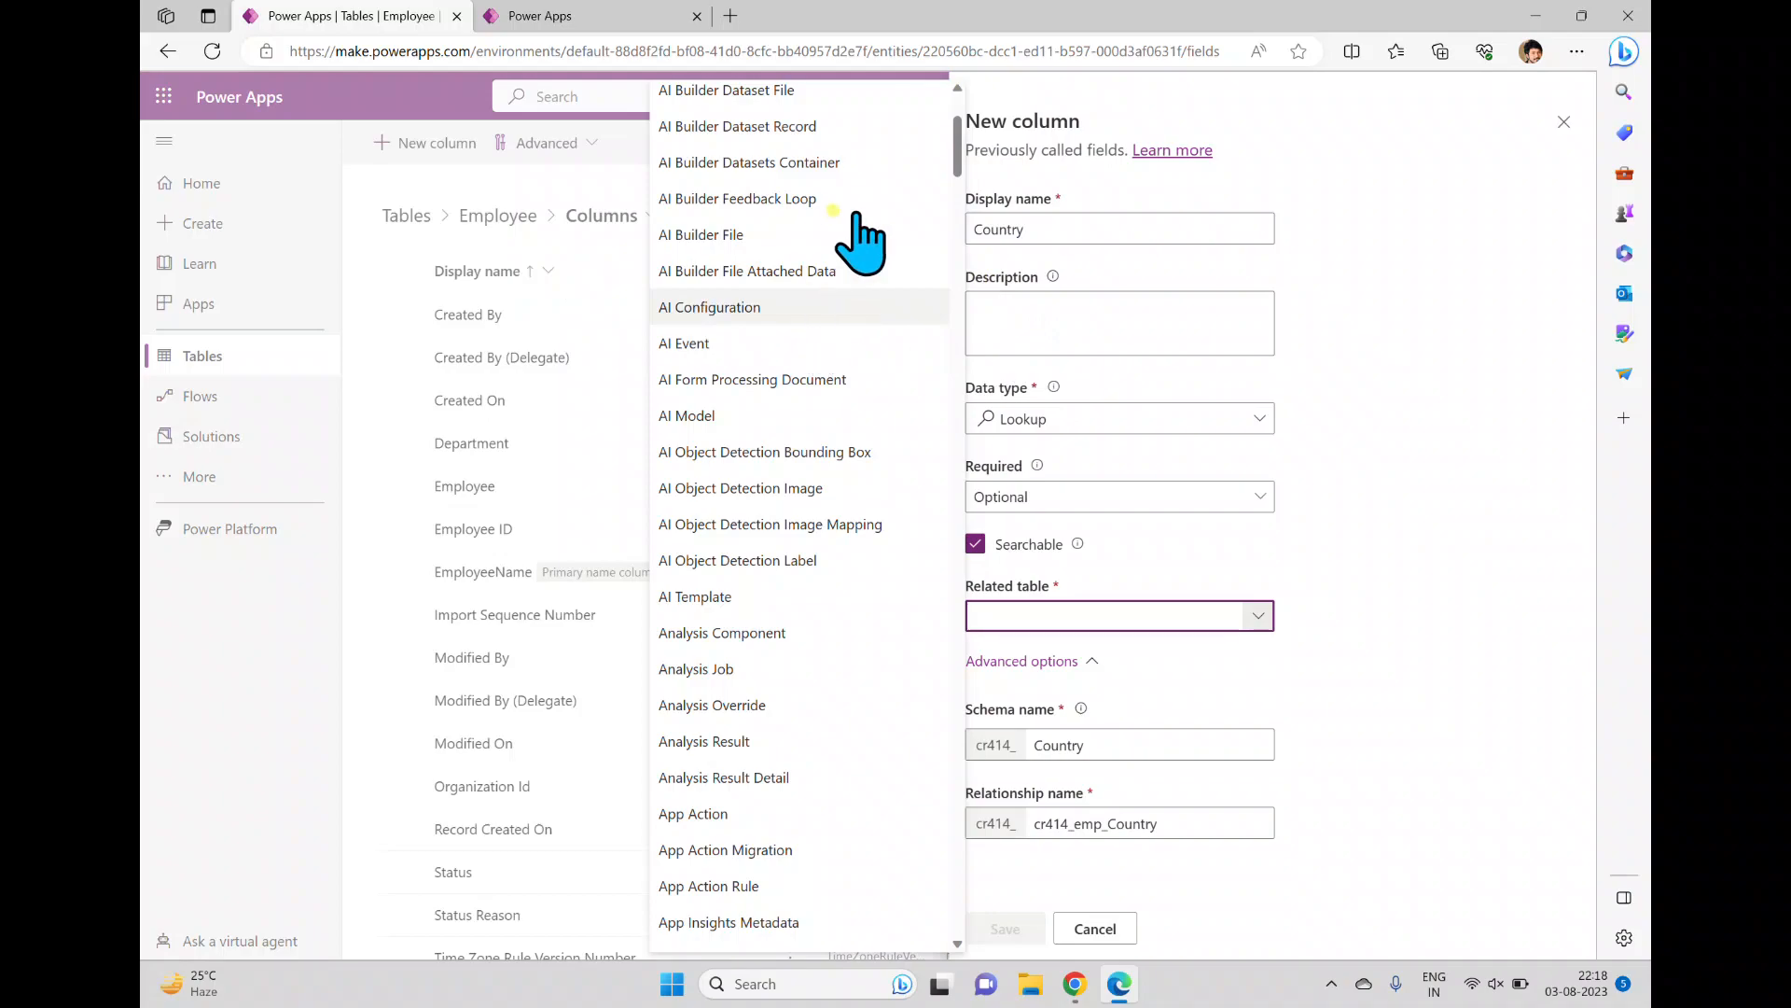
pyautogui.moveTo(958, 161); pyautogui.dragTo(960, 309)
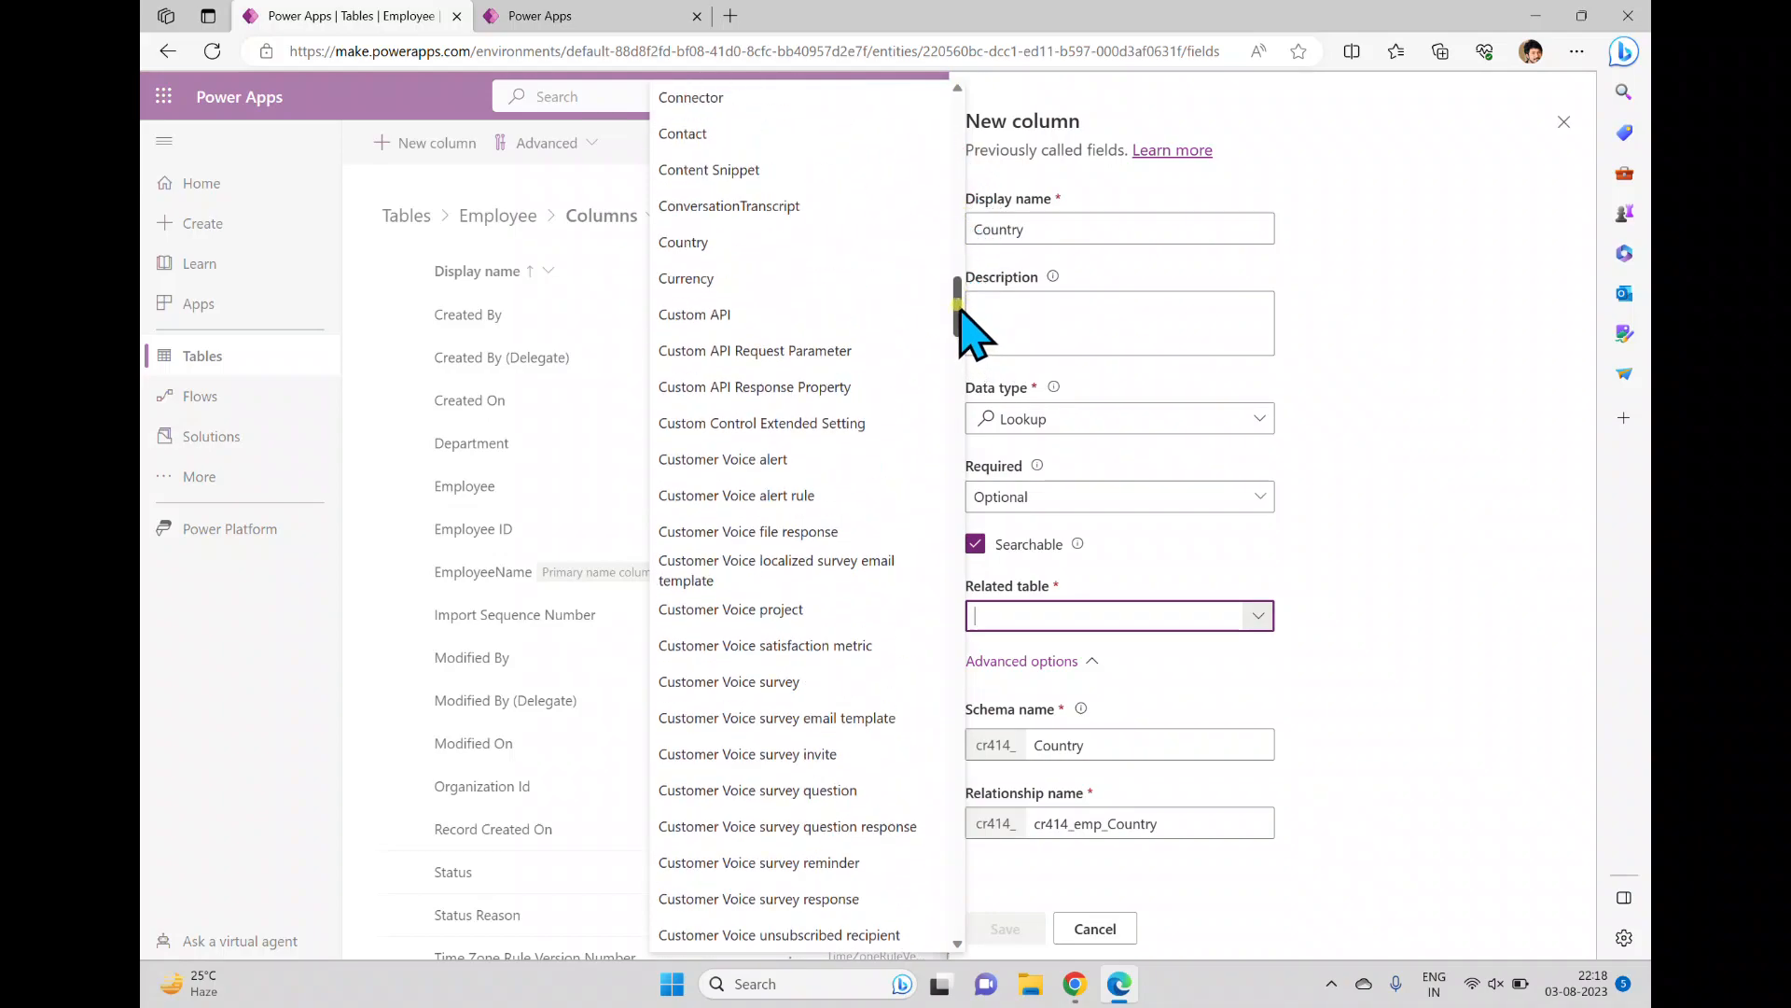
pyautogui.click(731, 245)
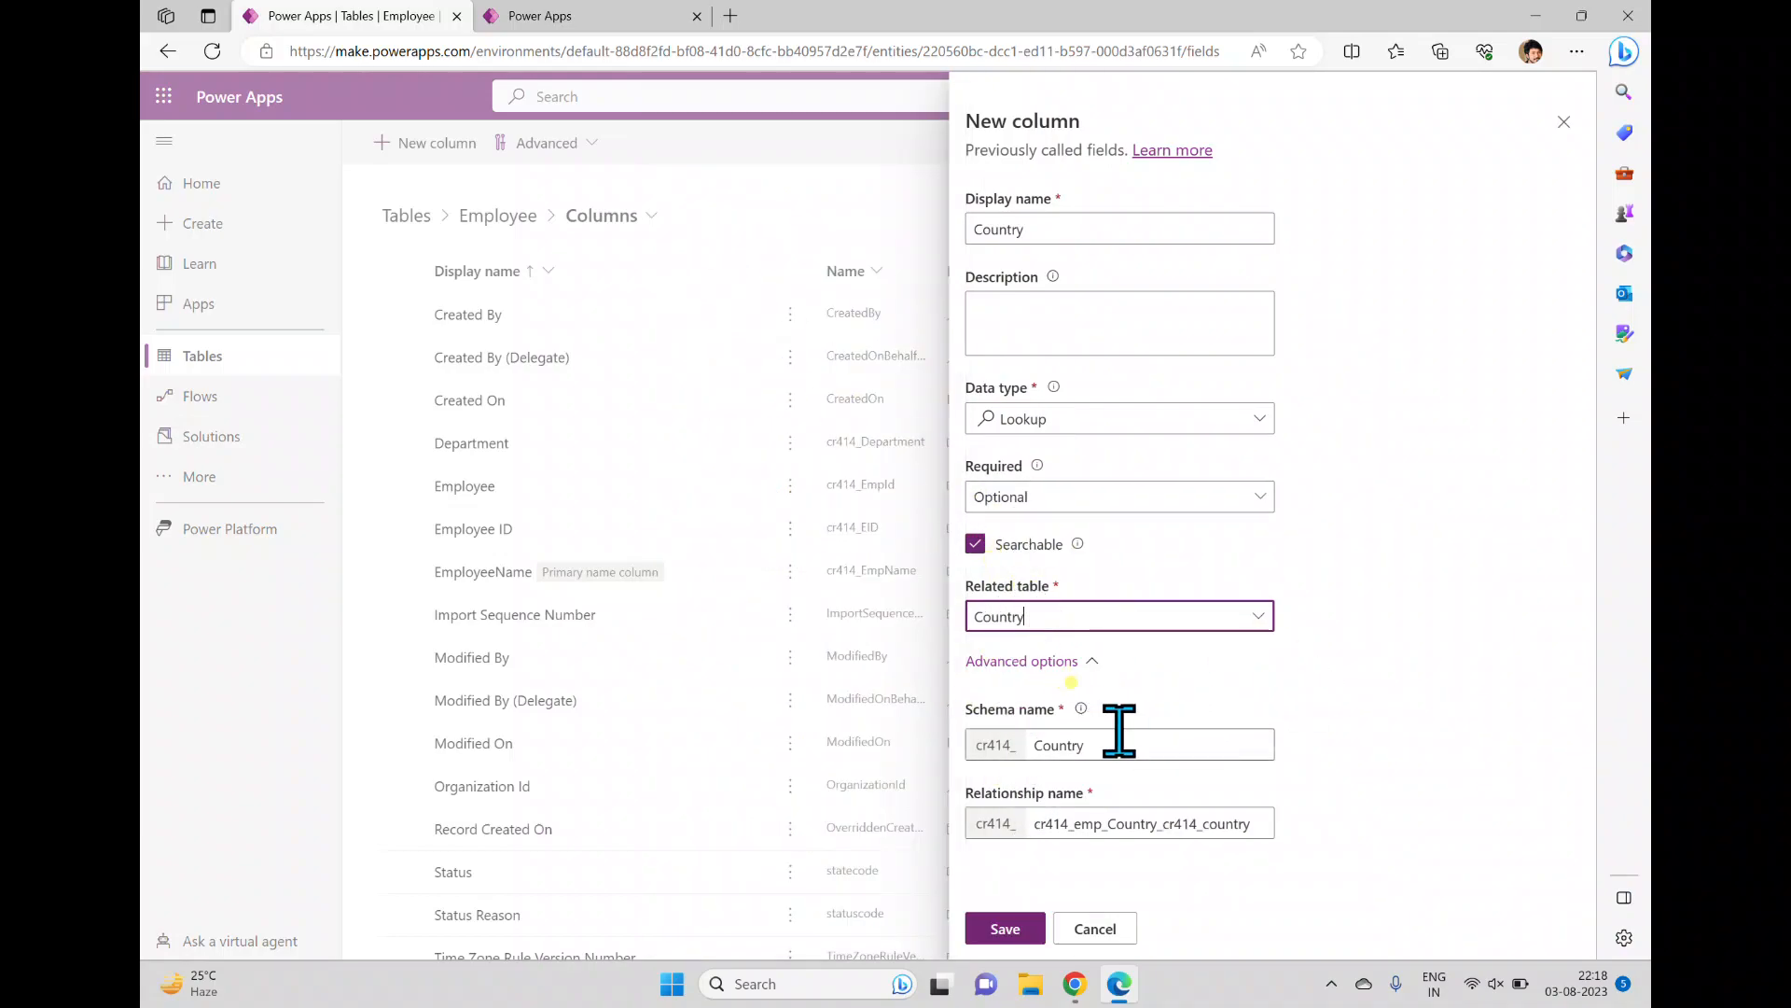
# Check the Country column's schema and relationship names and save the column
pyautogui.moveTo(1087, 732); pyautogui.dragTo(1026, 732)
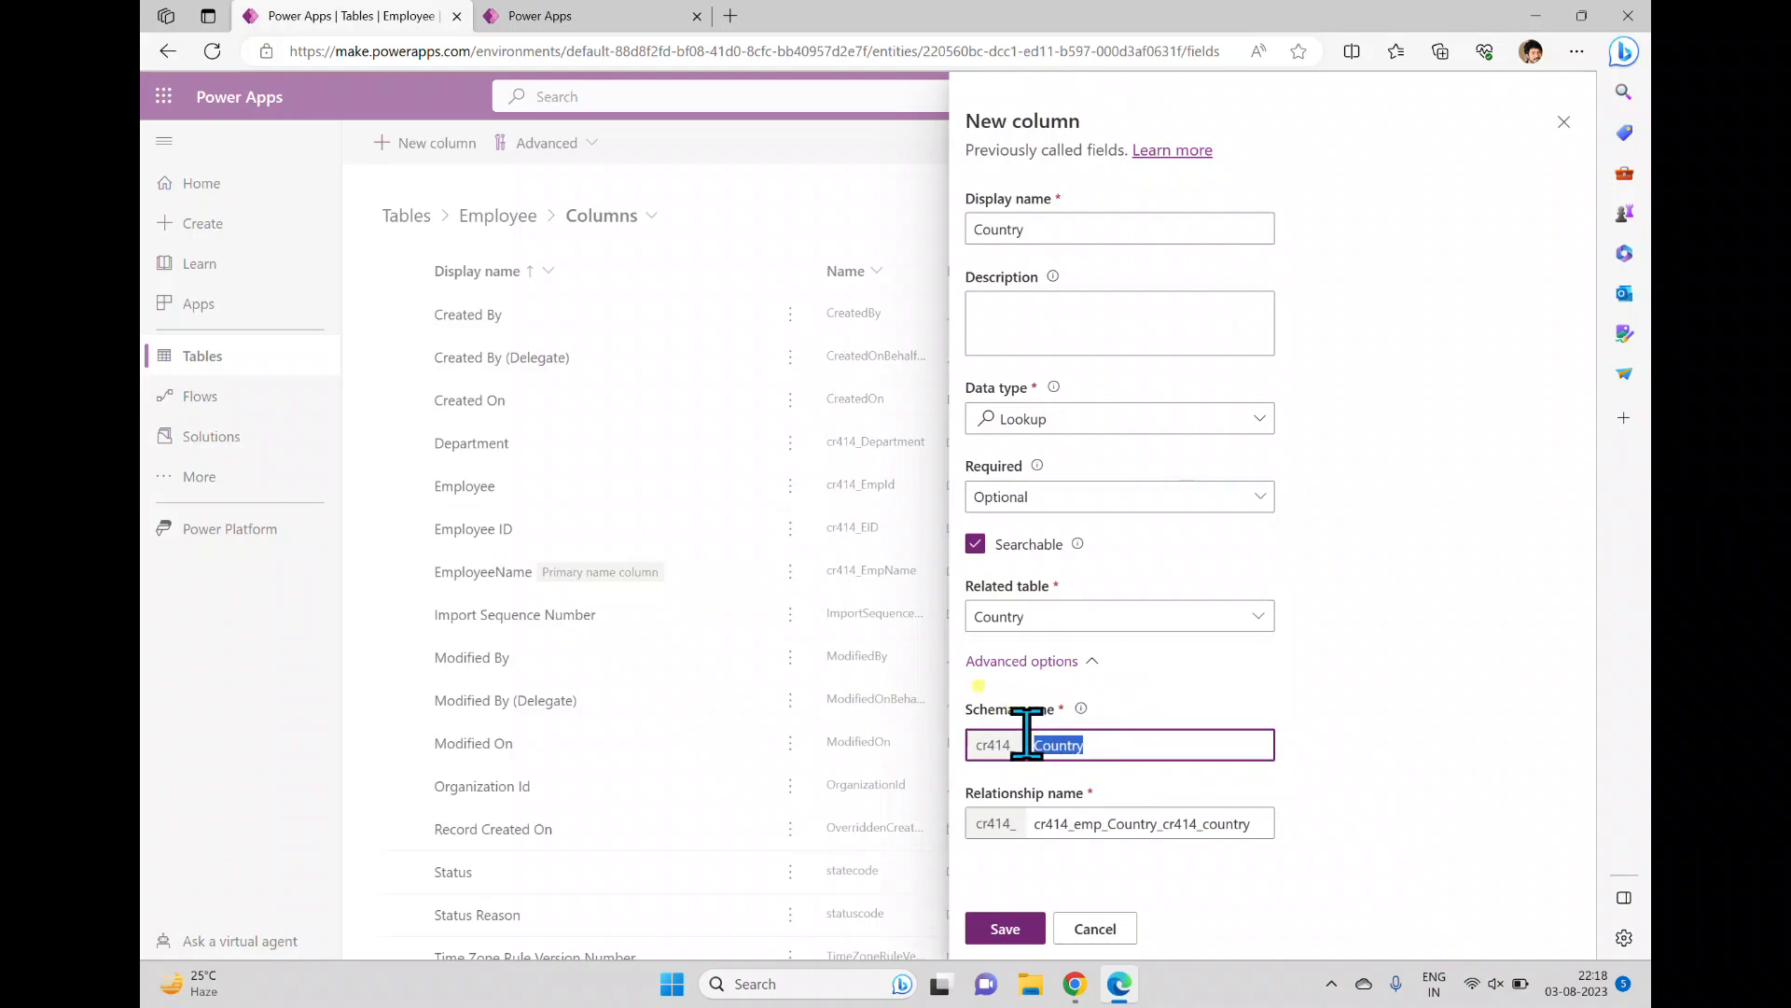
pyautogui.moveTo(1045, 824); pyautogui.dragTo(1262, 816)
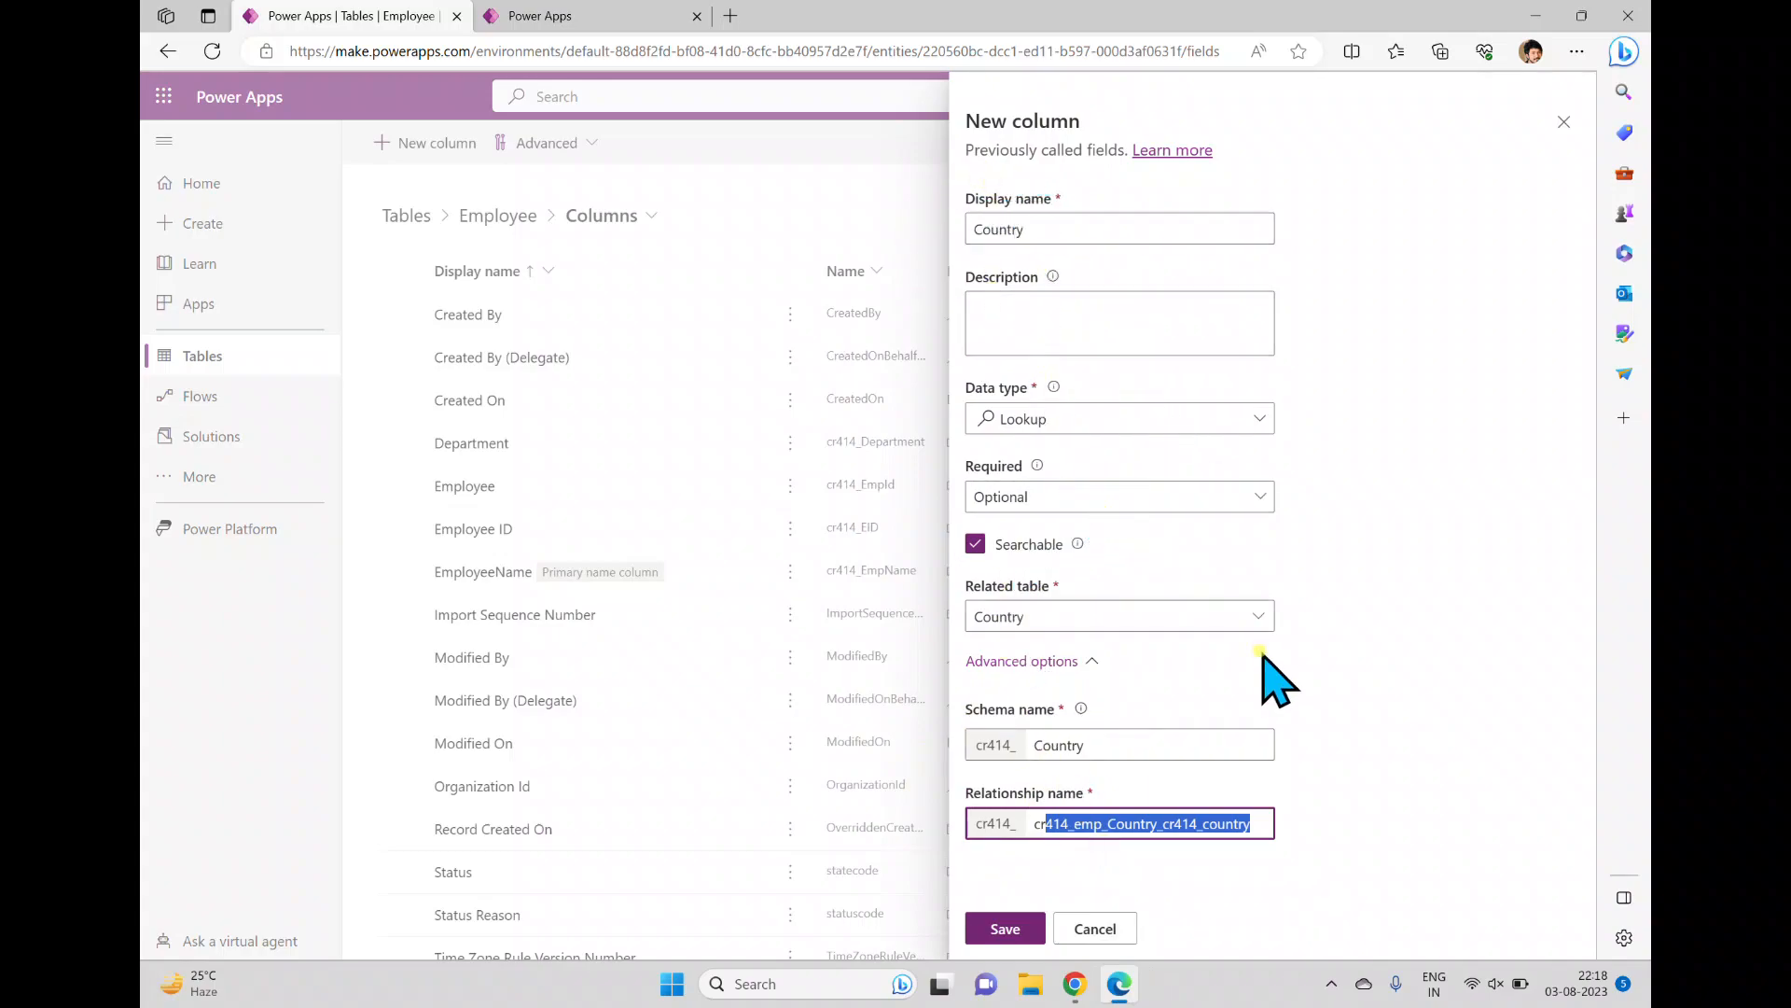
pyautogui.click(1005, 929)
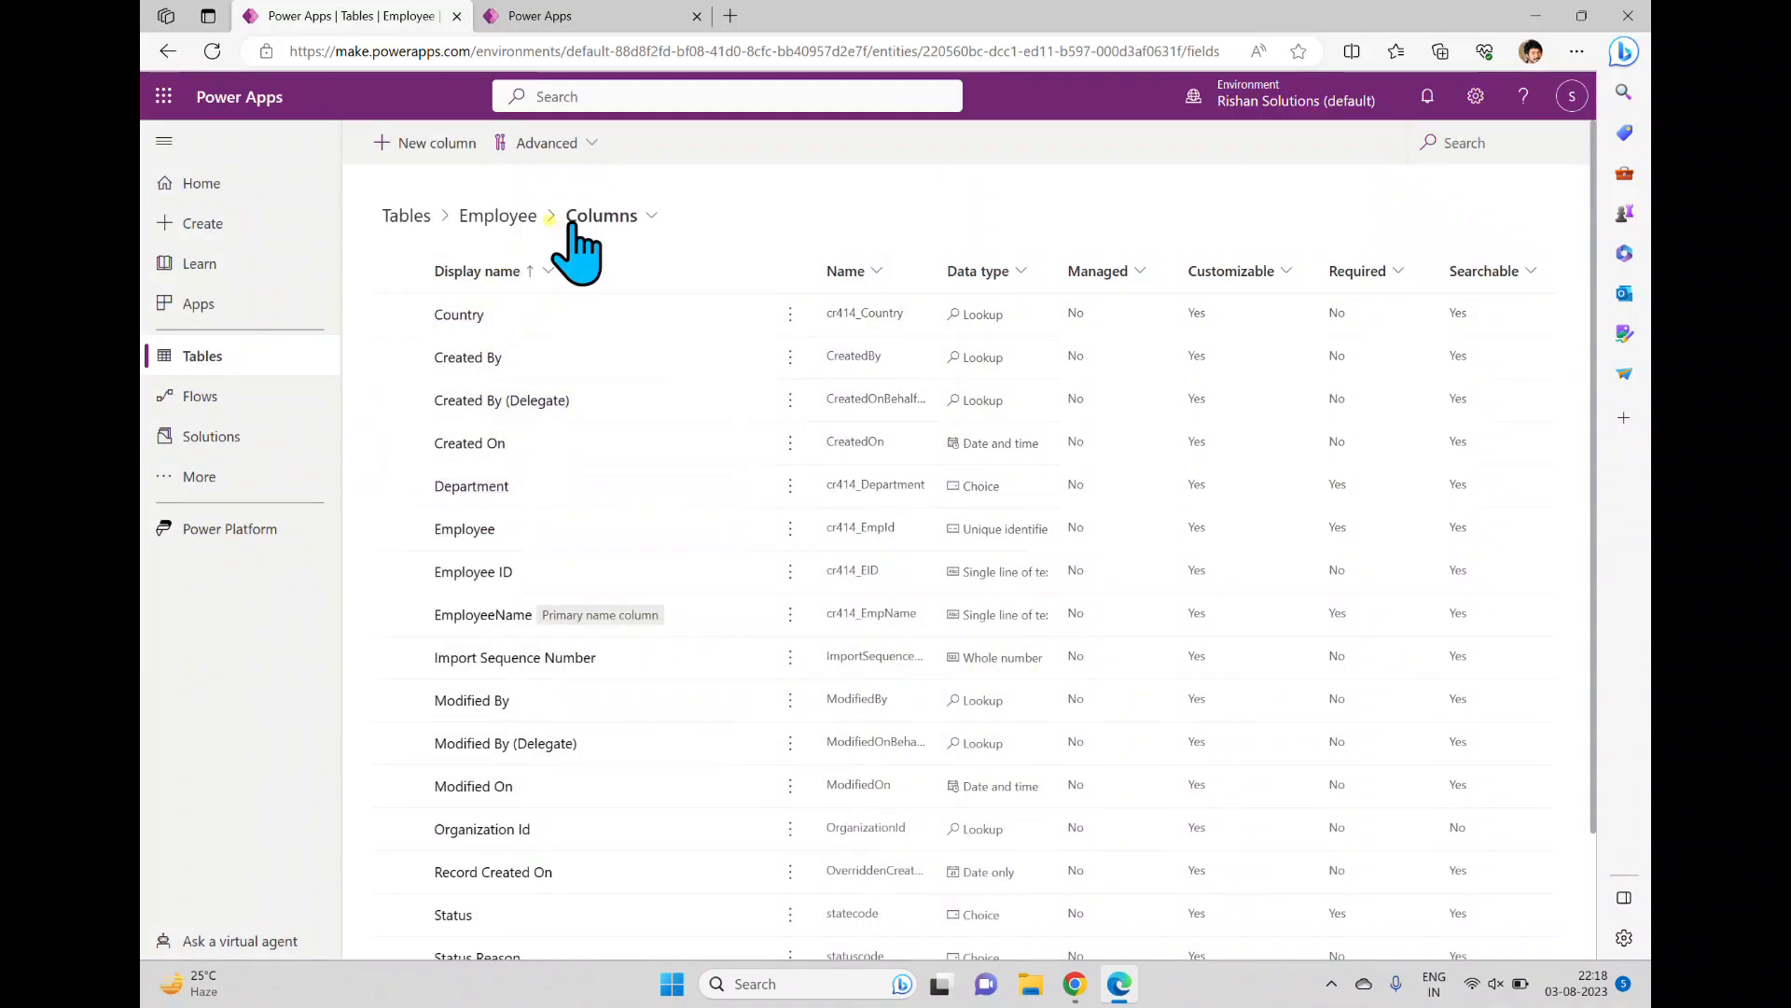
# Return to the Employee table and show its existing Country column in the data grid
pyautogui.click(504, 214)
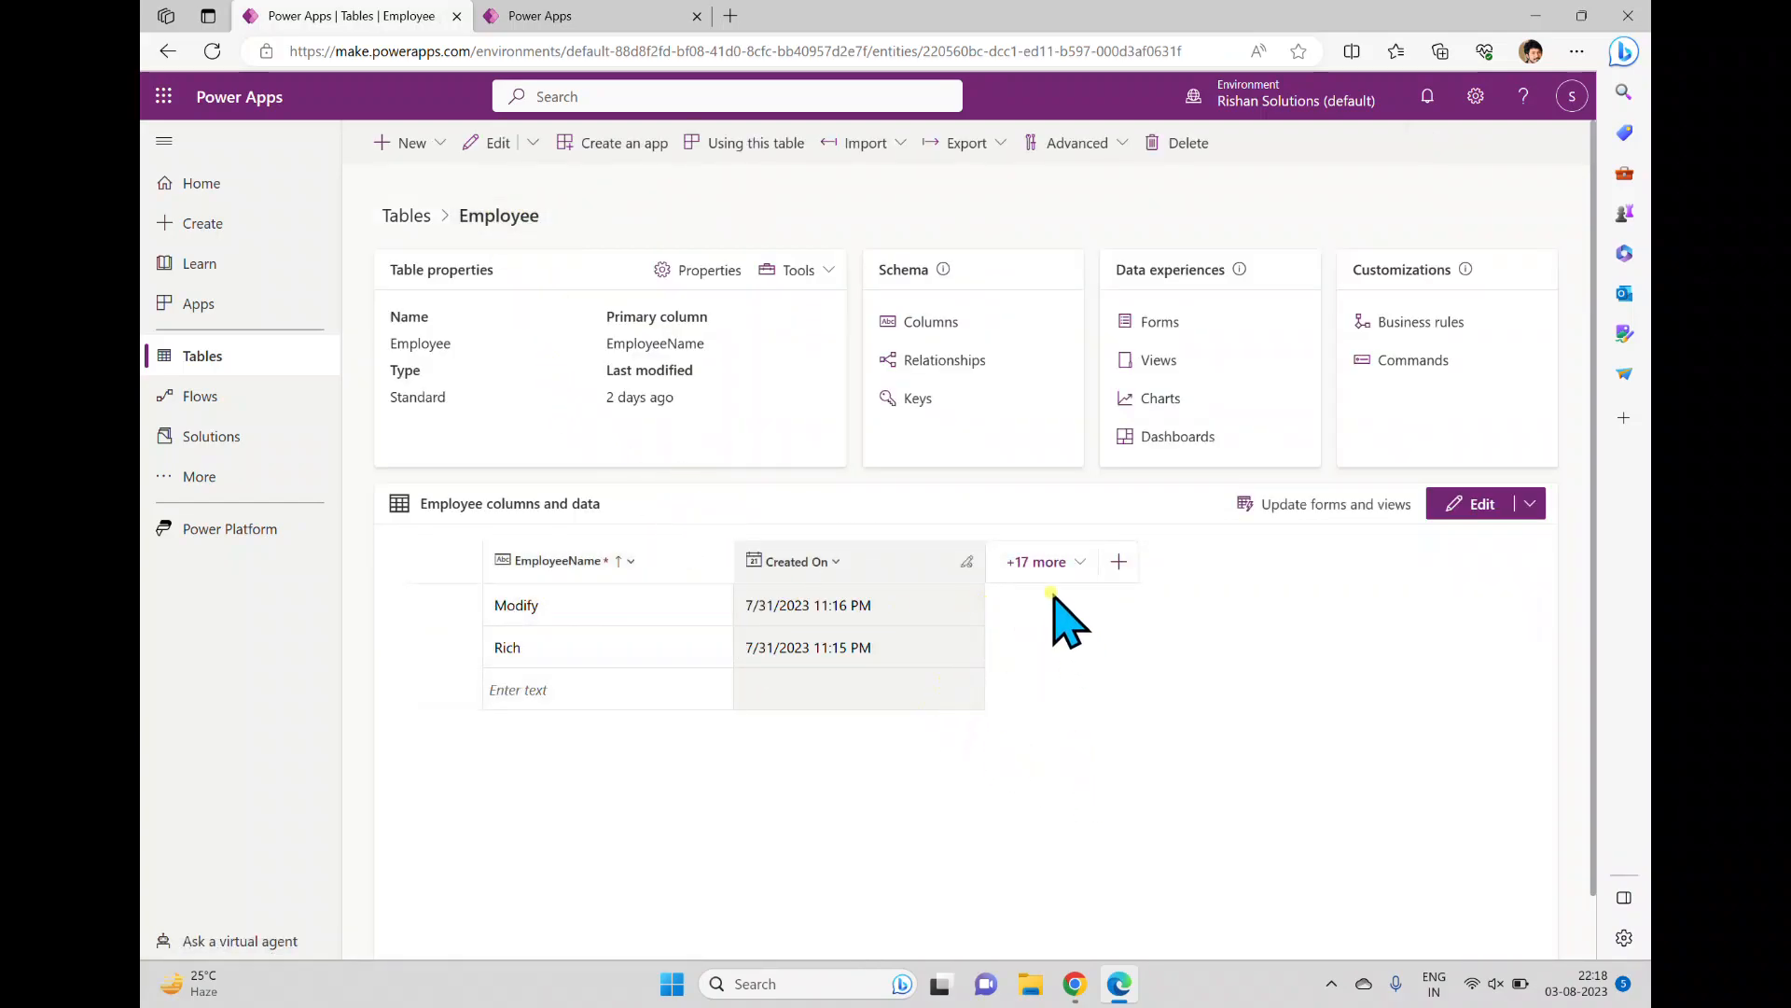
pyautogui.click(1044, 561)
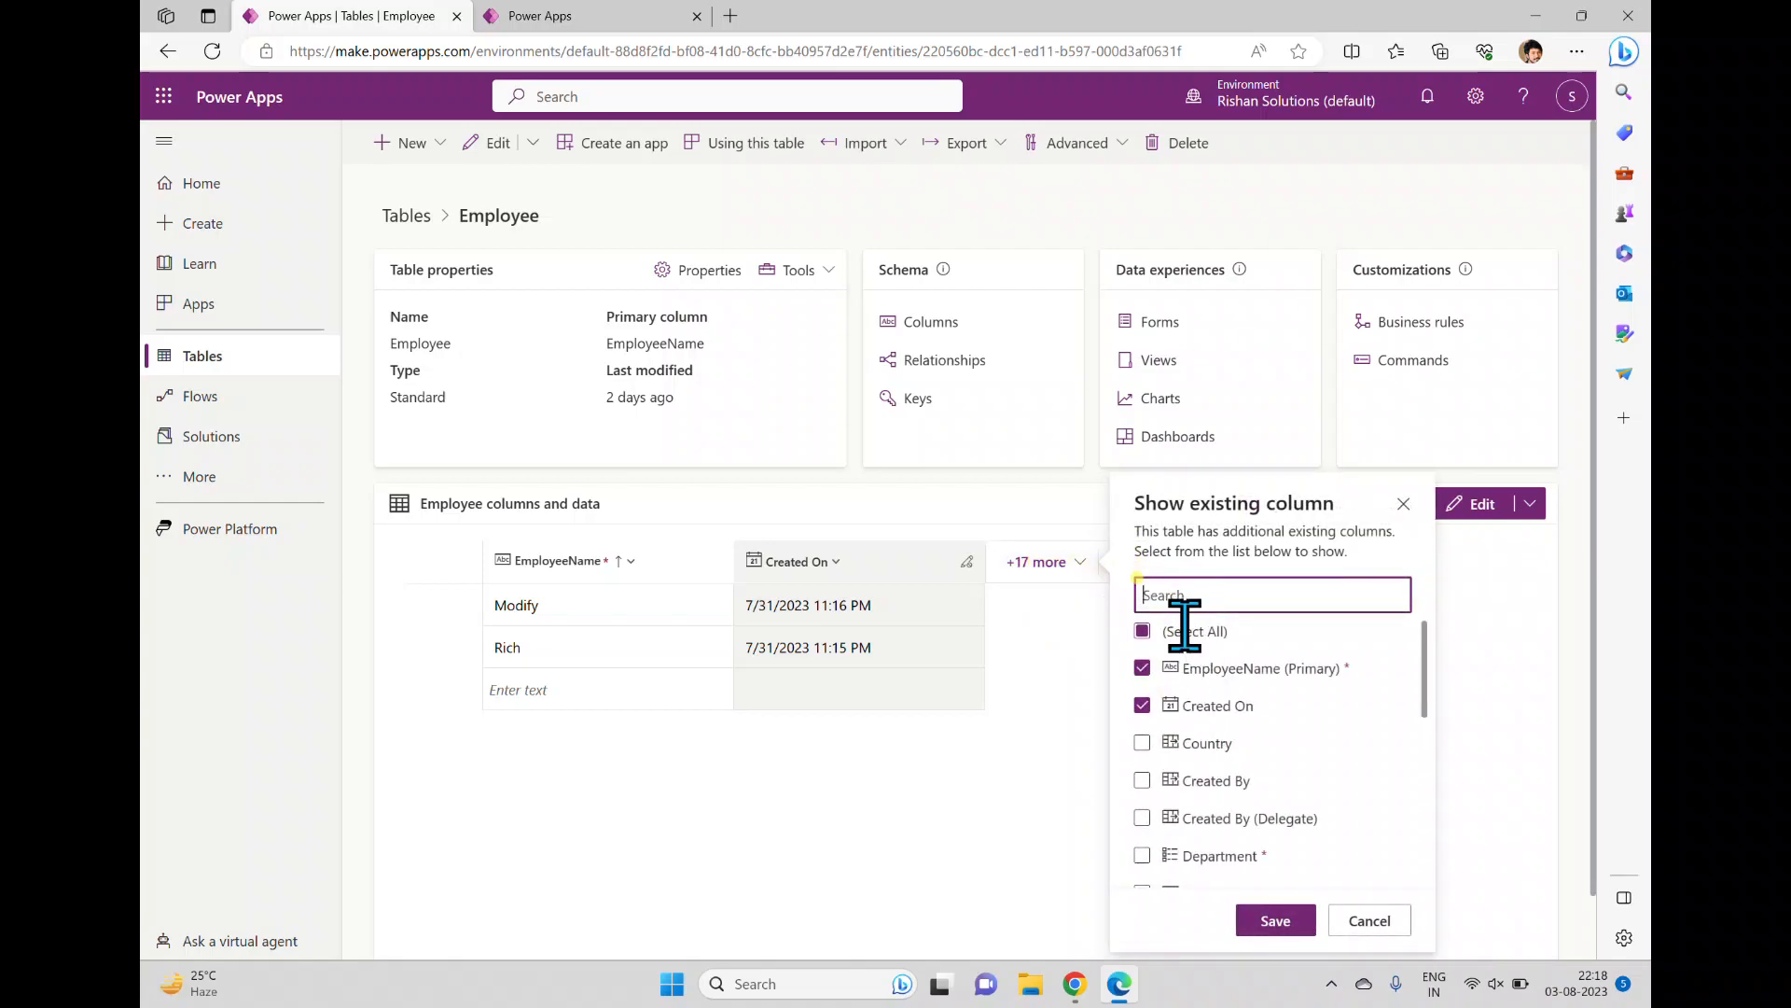
pyautogui.click(1144, 743)
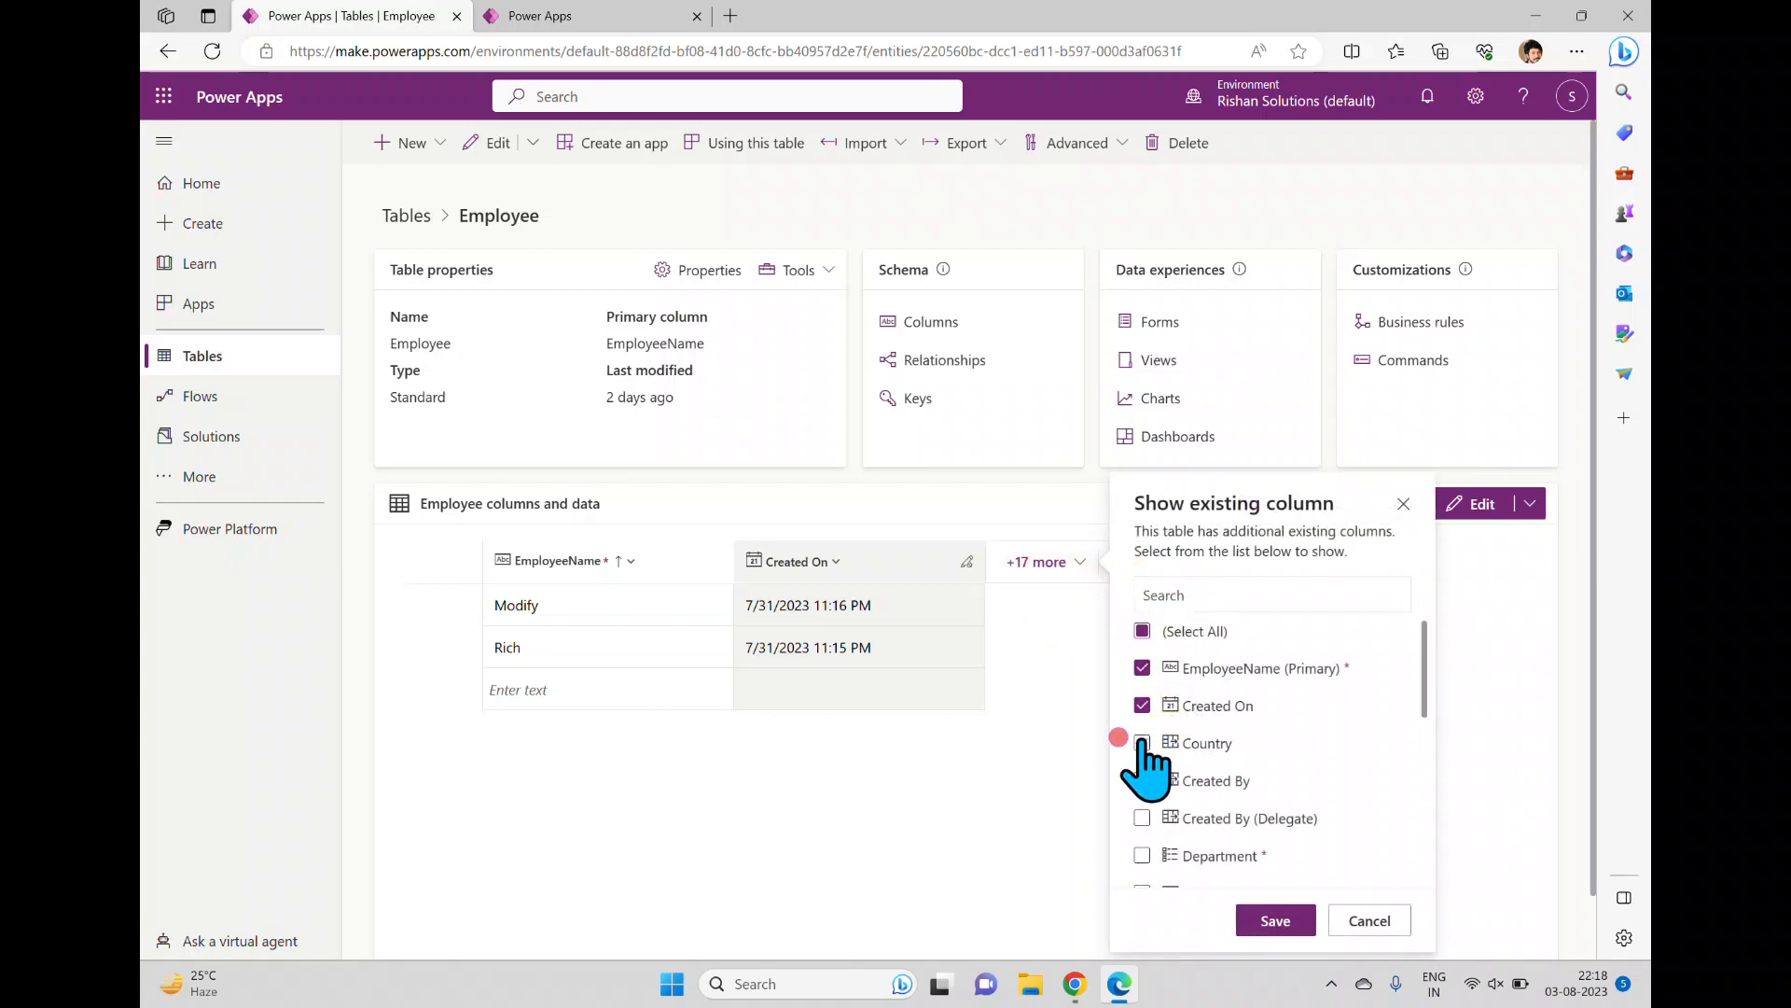
pyautogui.click(1269, 921)
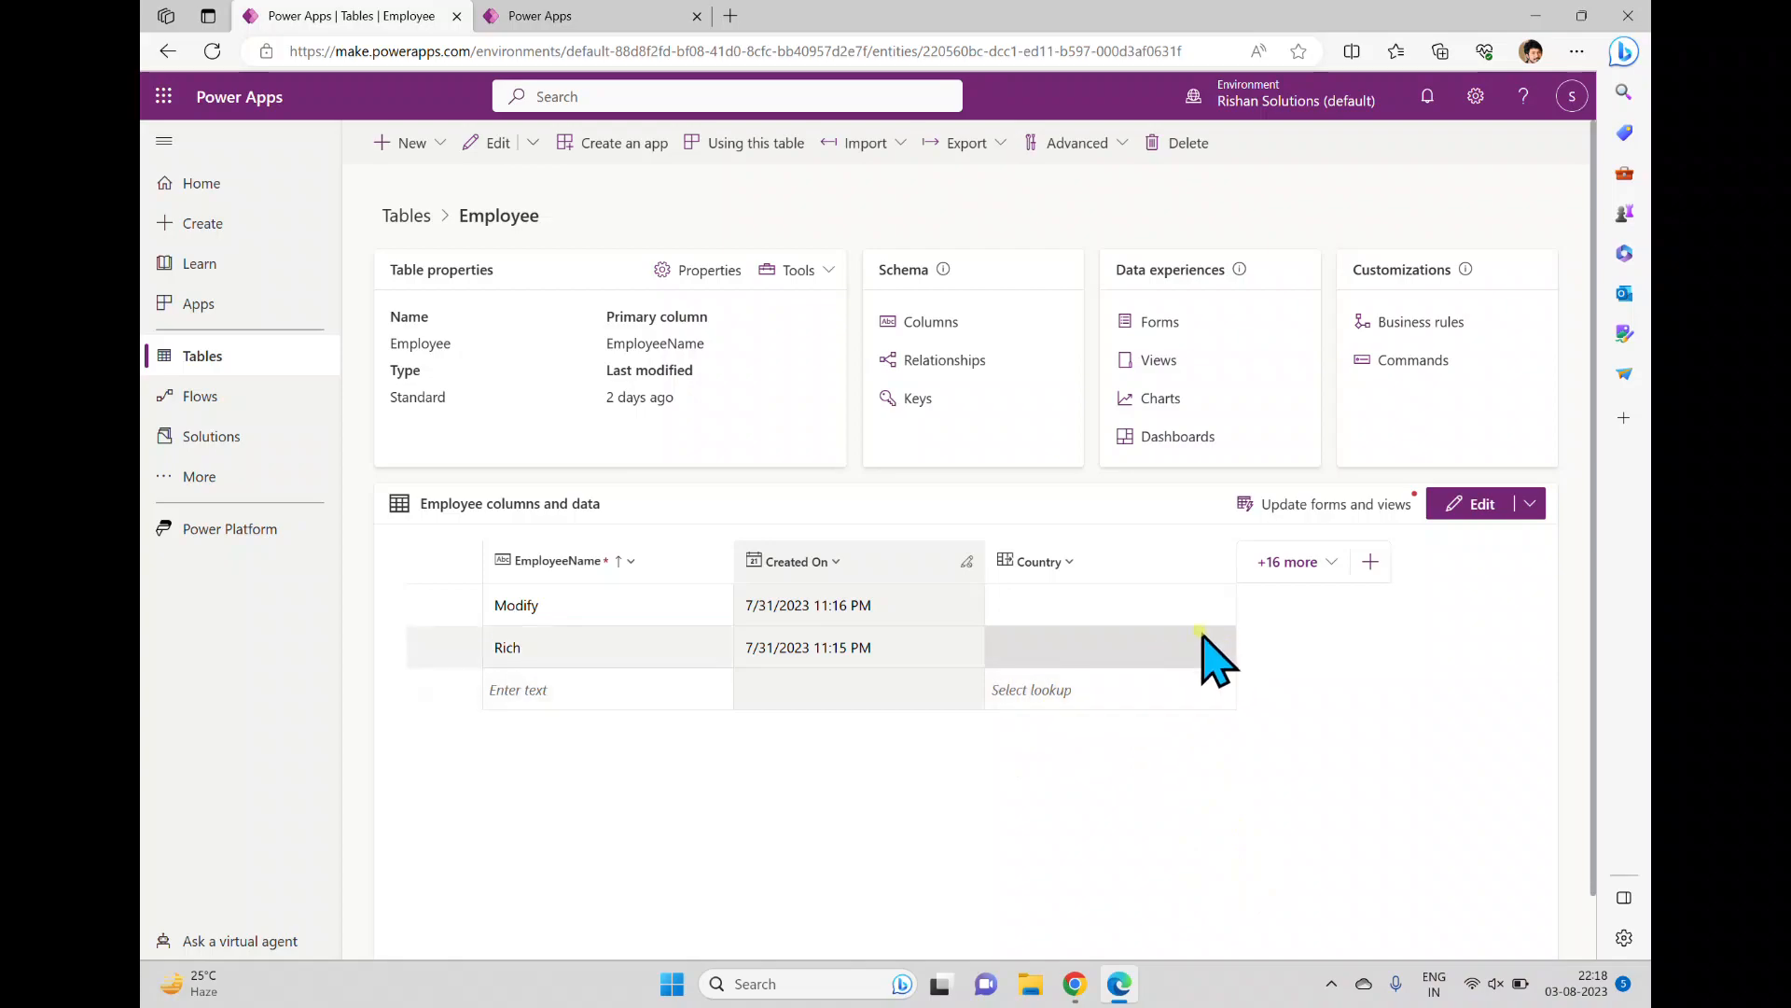
# View the lookup choices for Country in the Modify row without selecting one
pyautogui.click(1167, 604)
pyautogui.click(1166, 603)
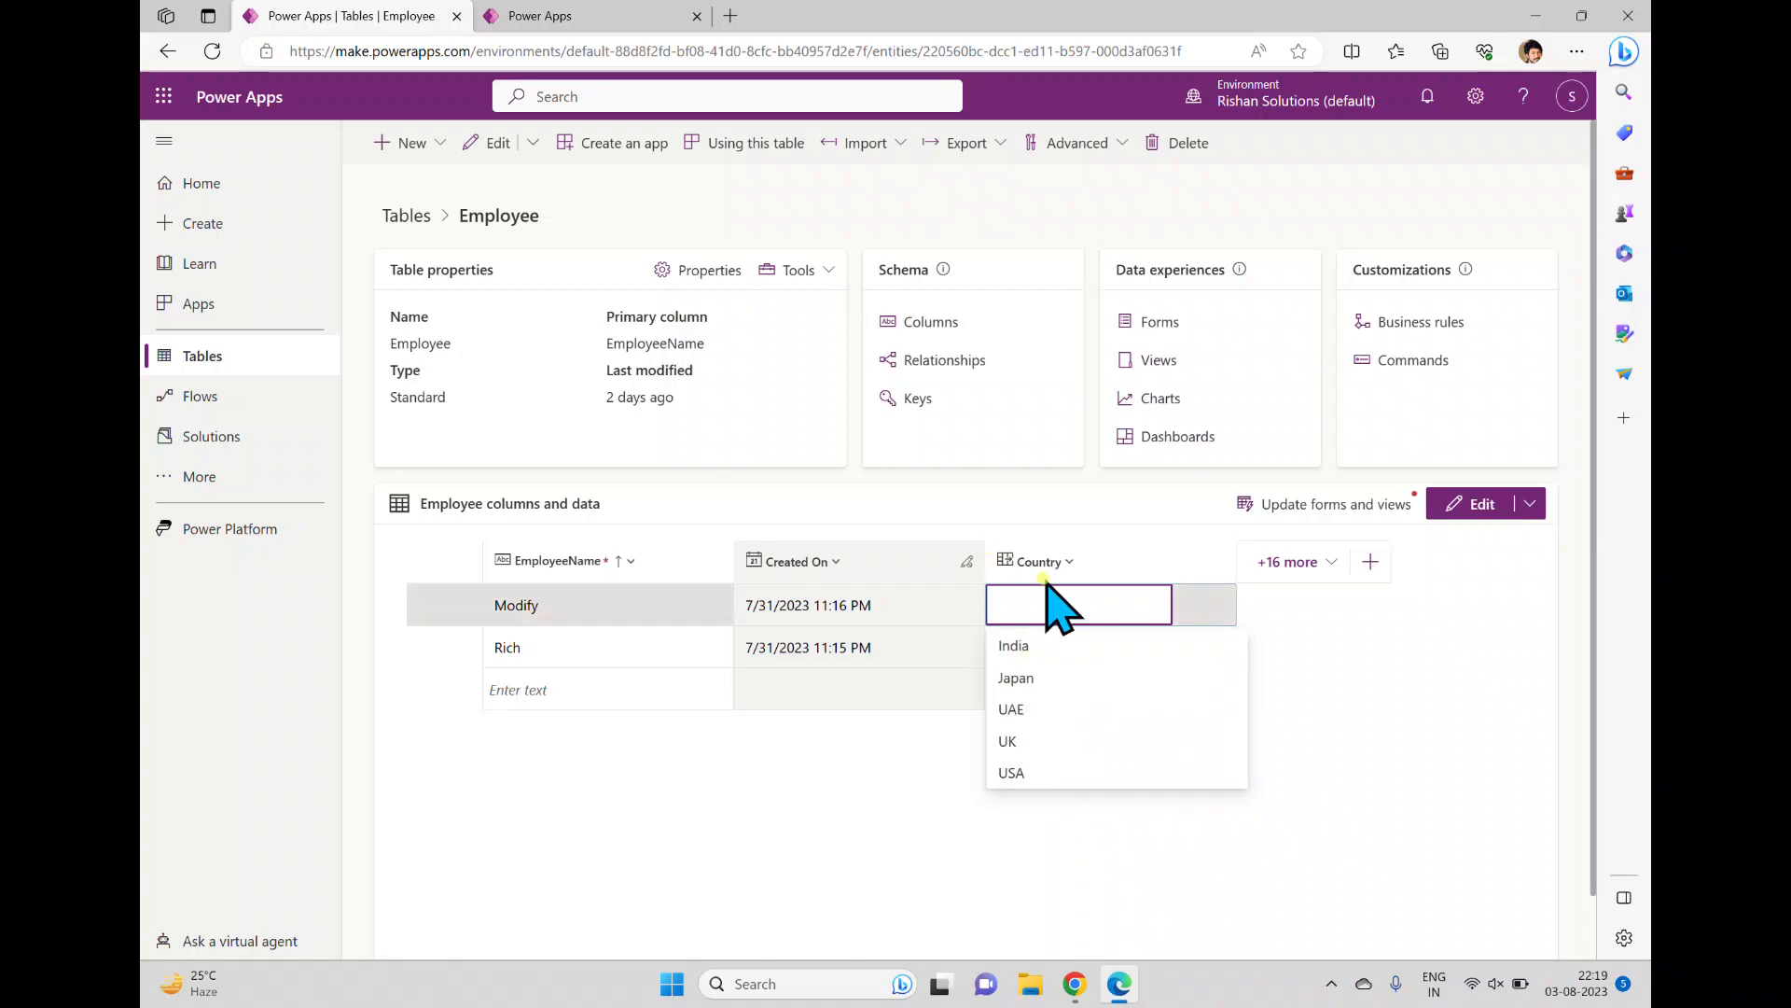
pyautogui.click(1339, 771)
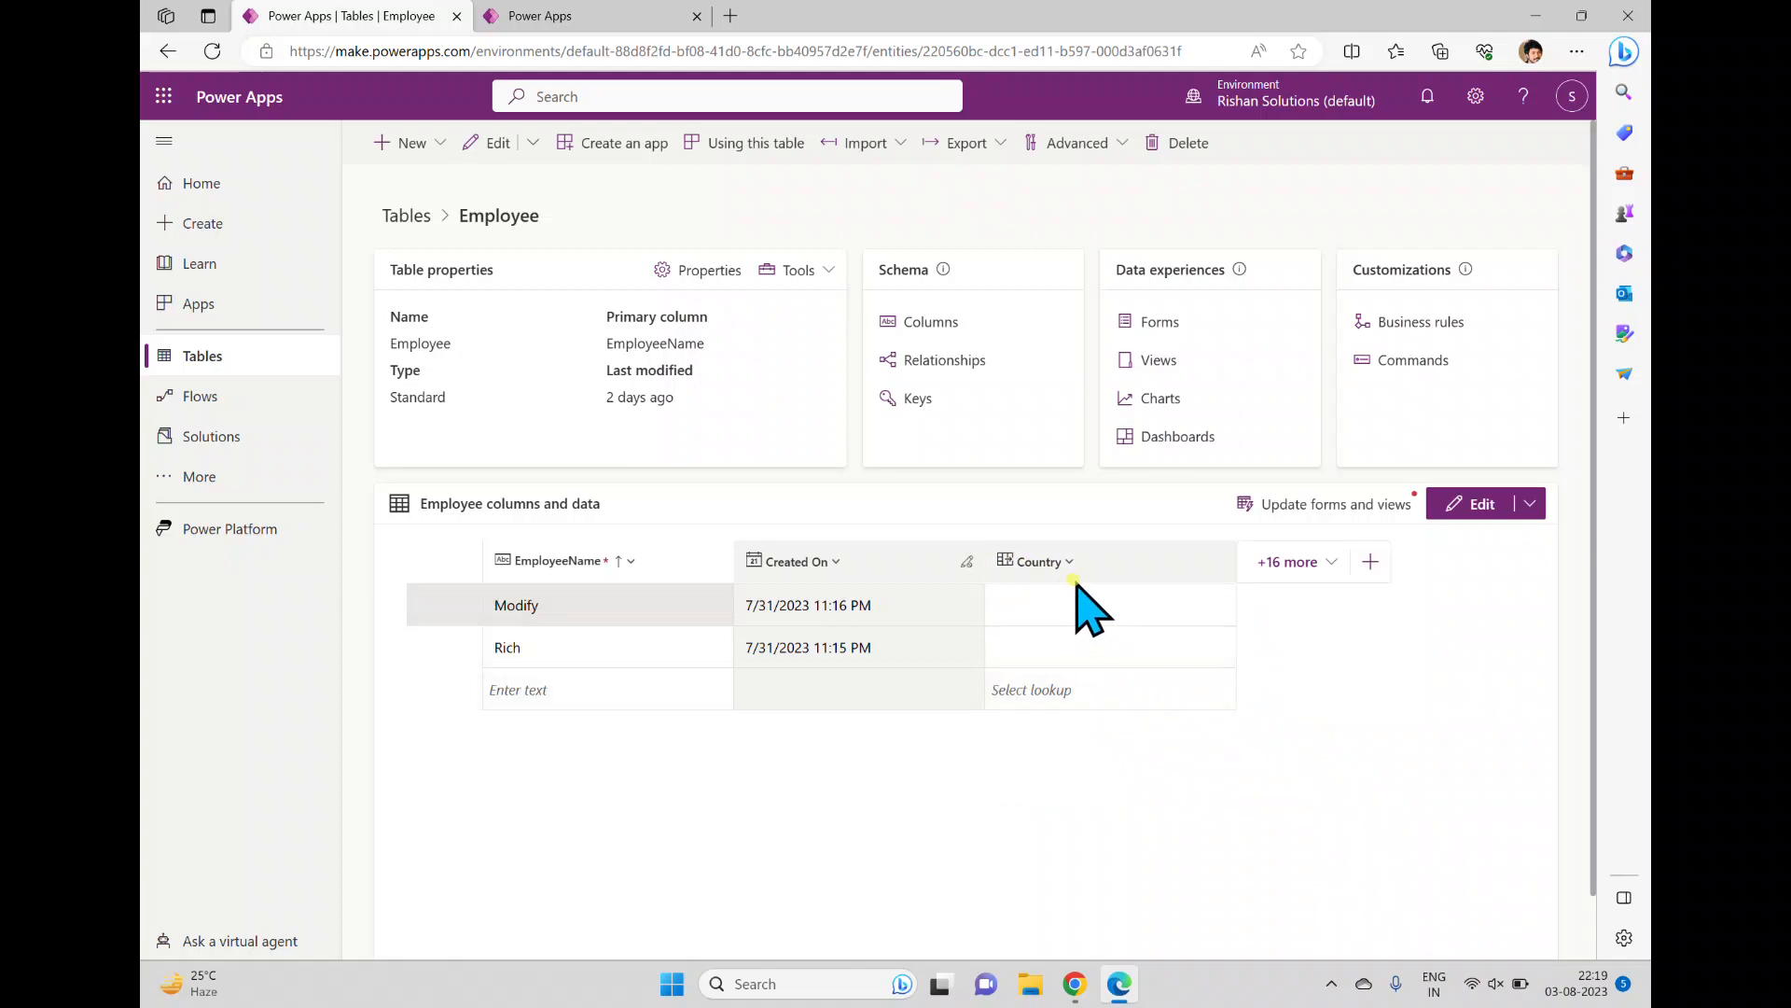
# Open the Account table from the list of all tables and examine its columns and rows
pyautogui.click(922, 317)
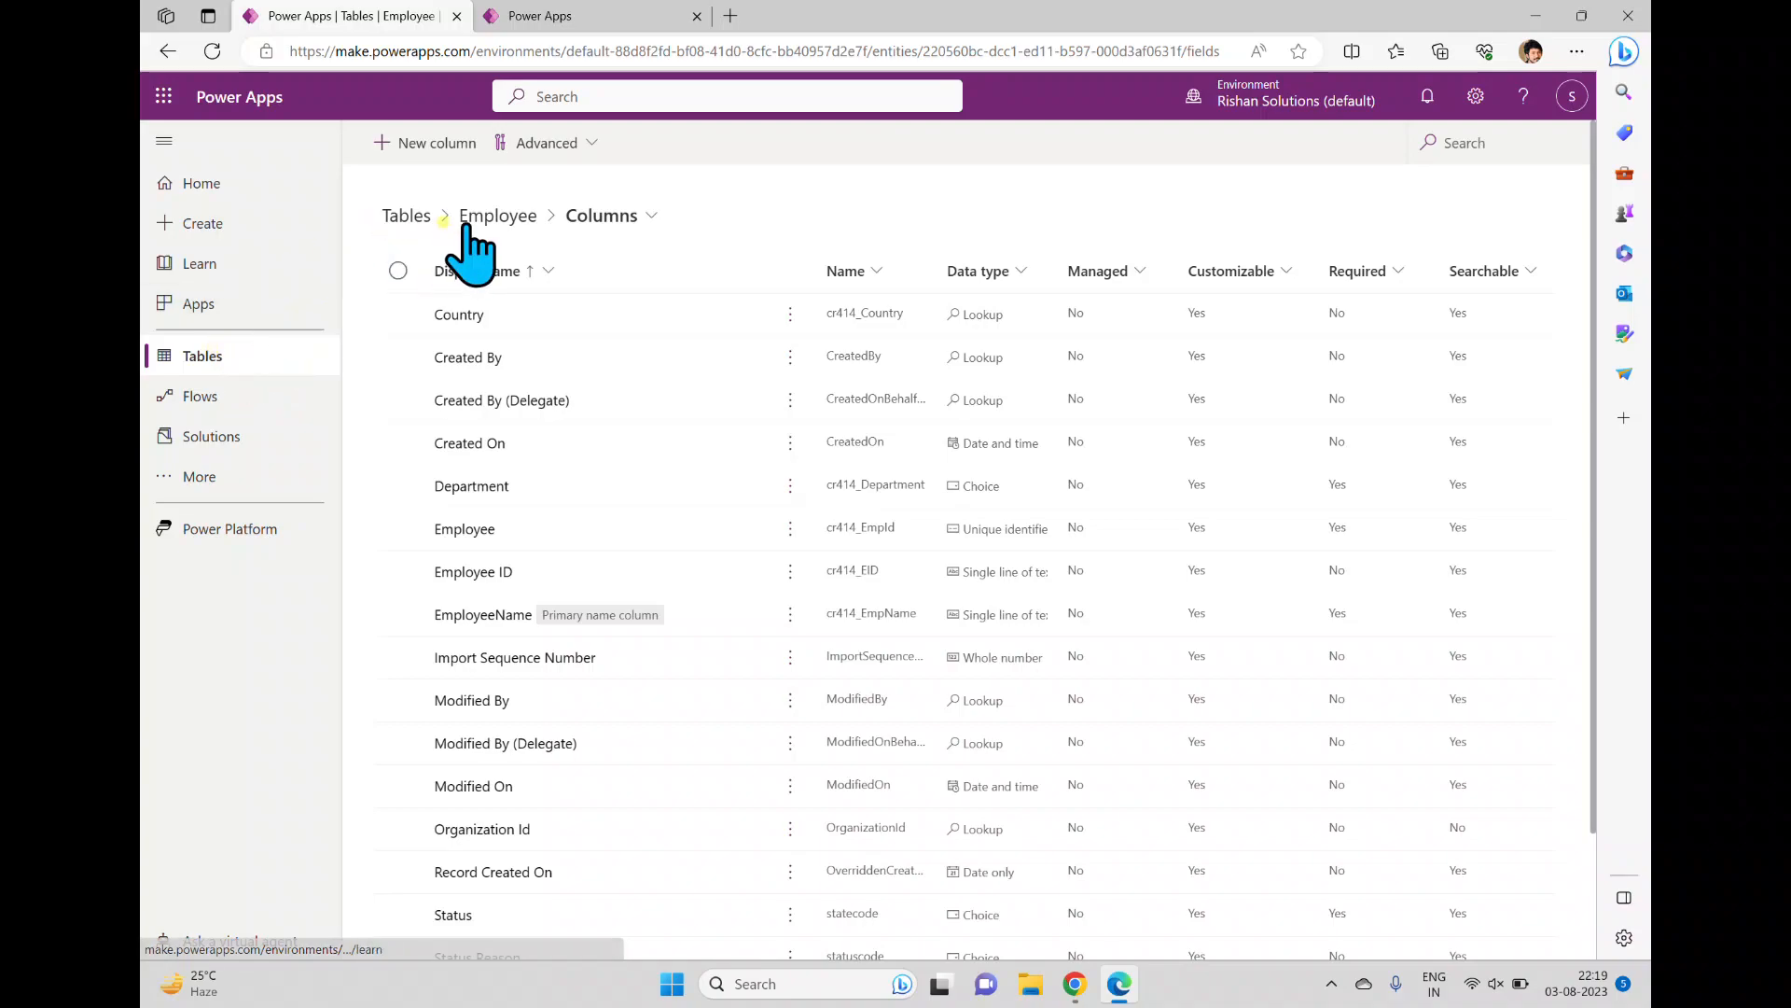
pyautogui.click(227, 359)
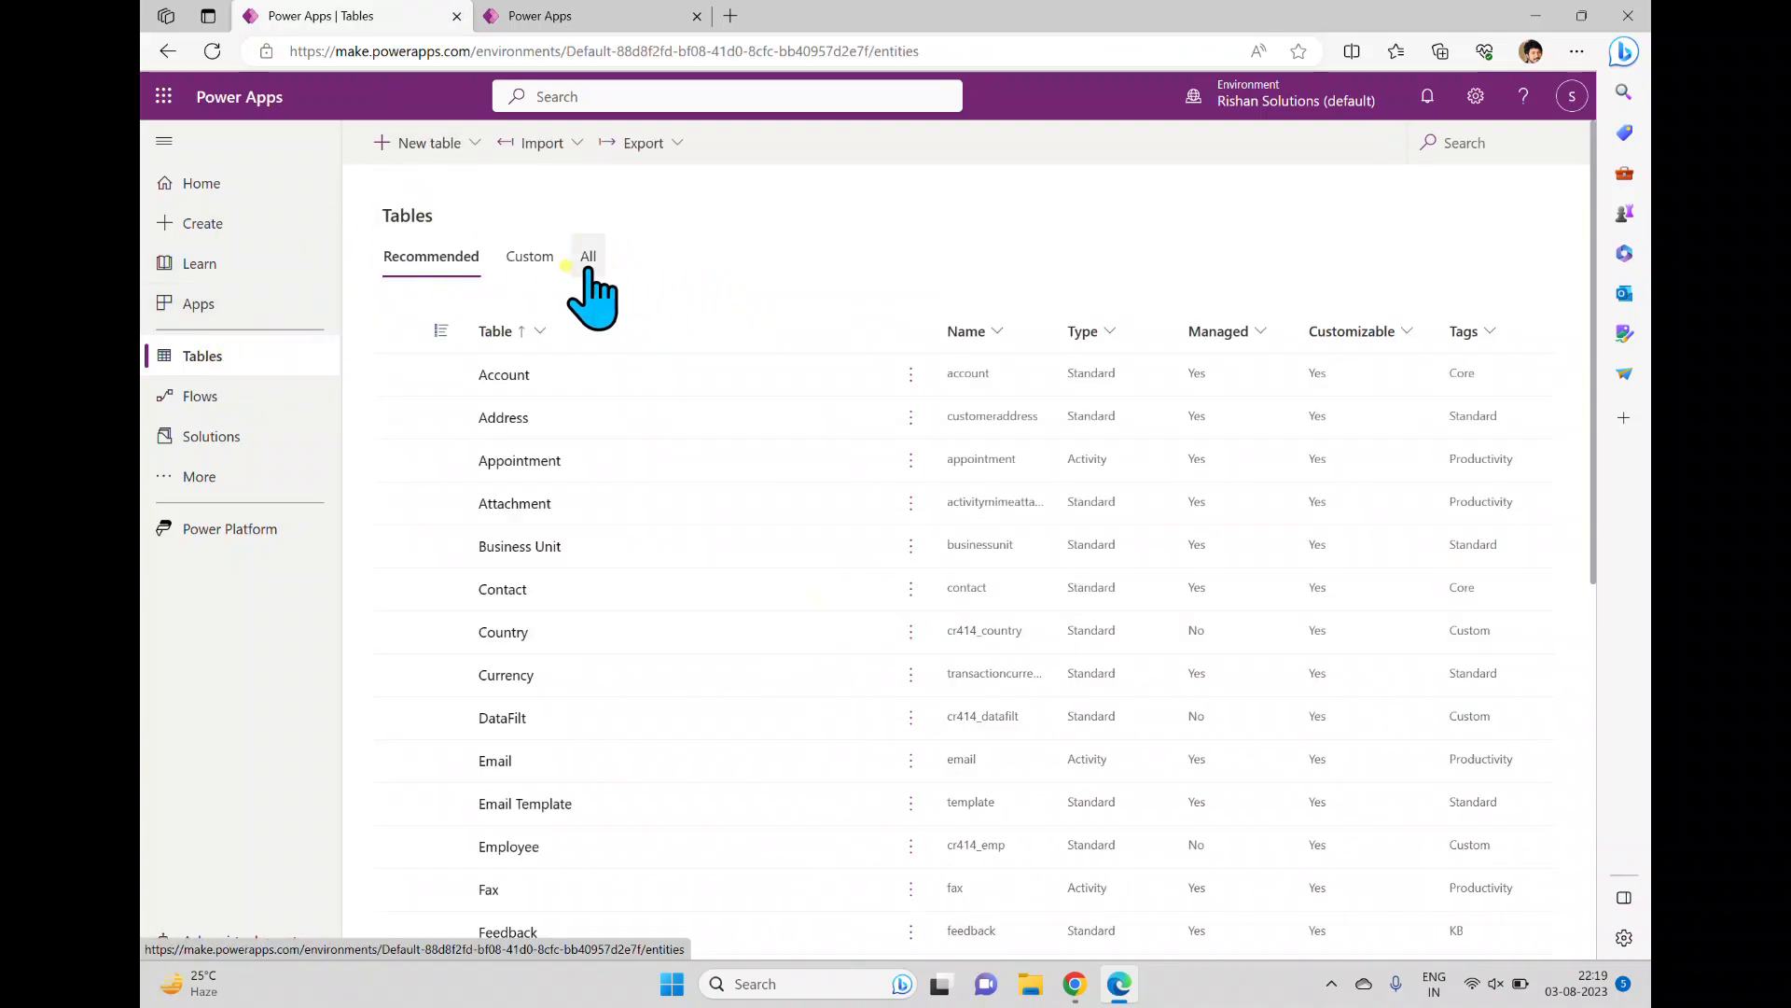
pyautogui.click(588, 261)
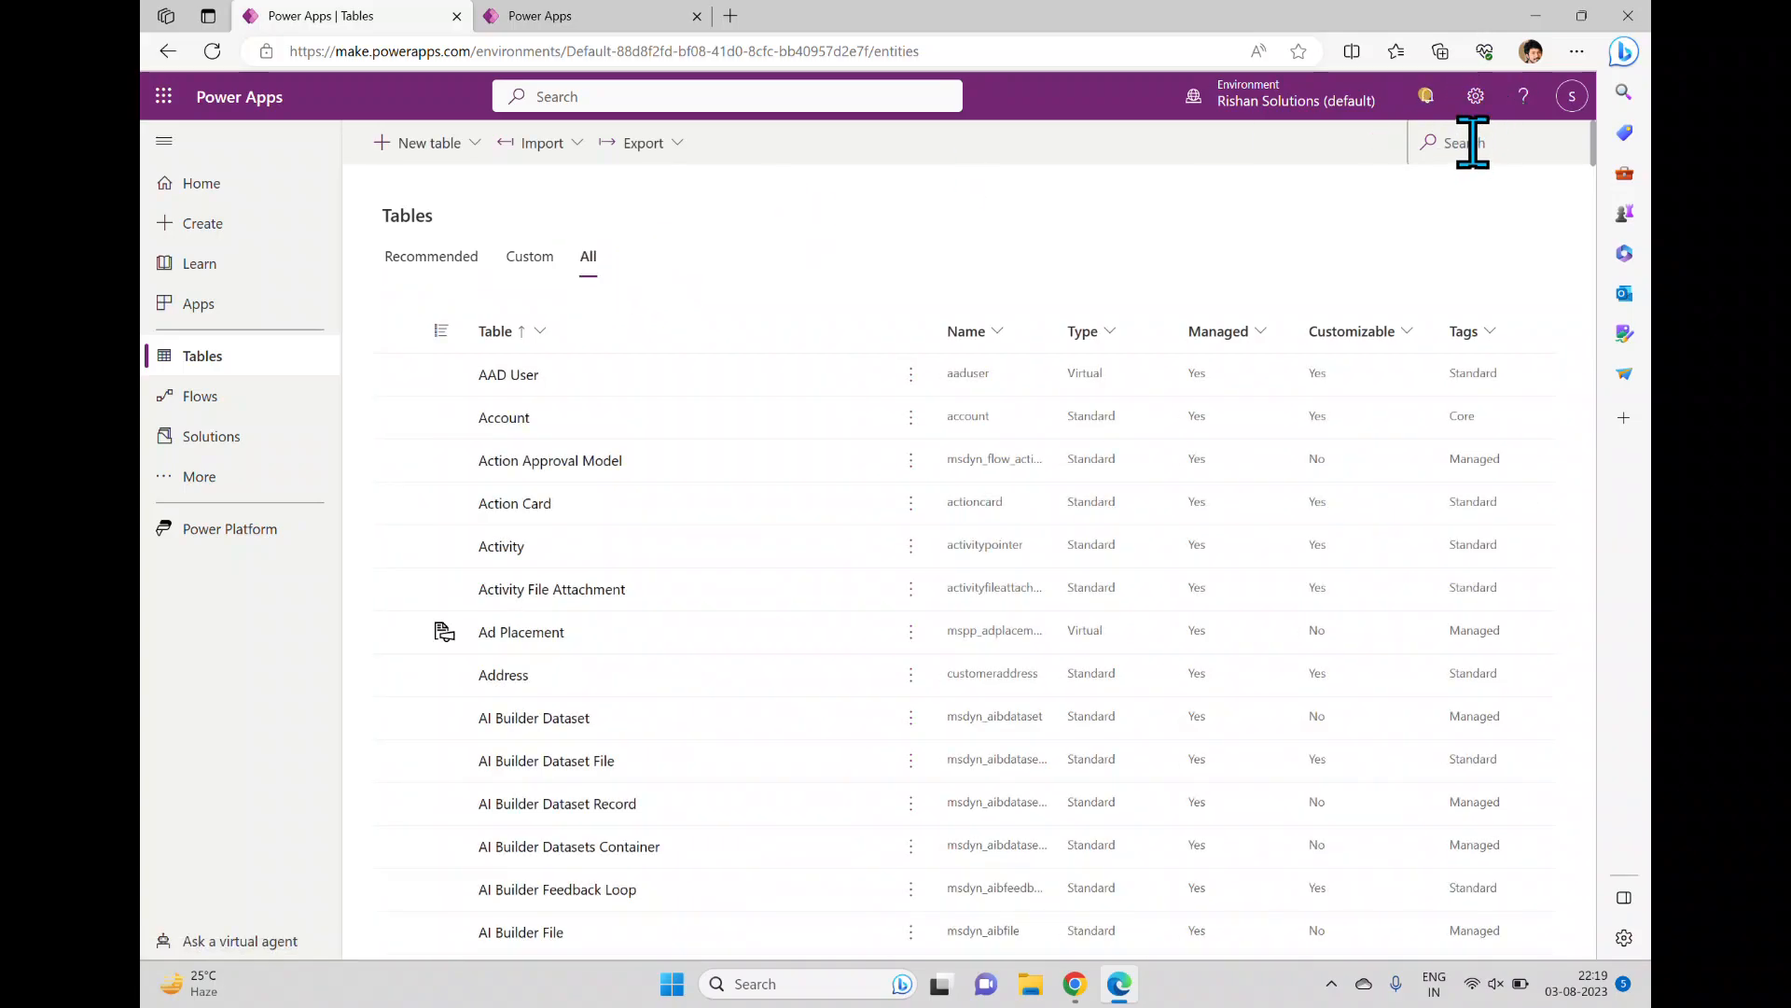
pyautogui.click(502, 416)
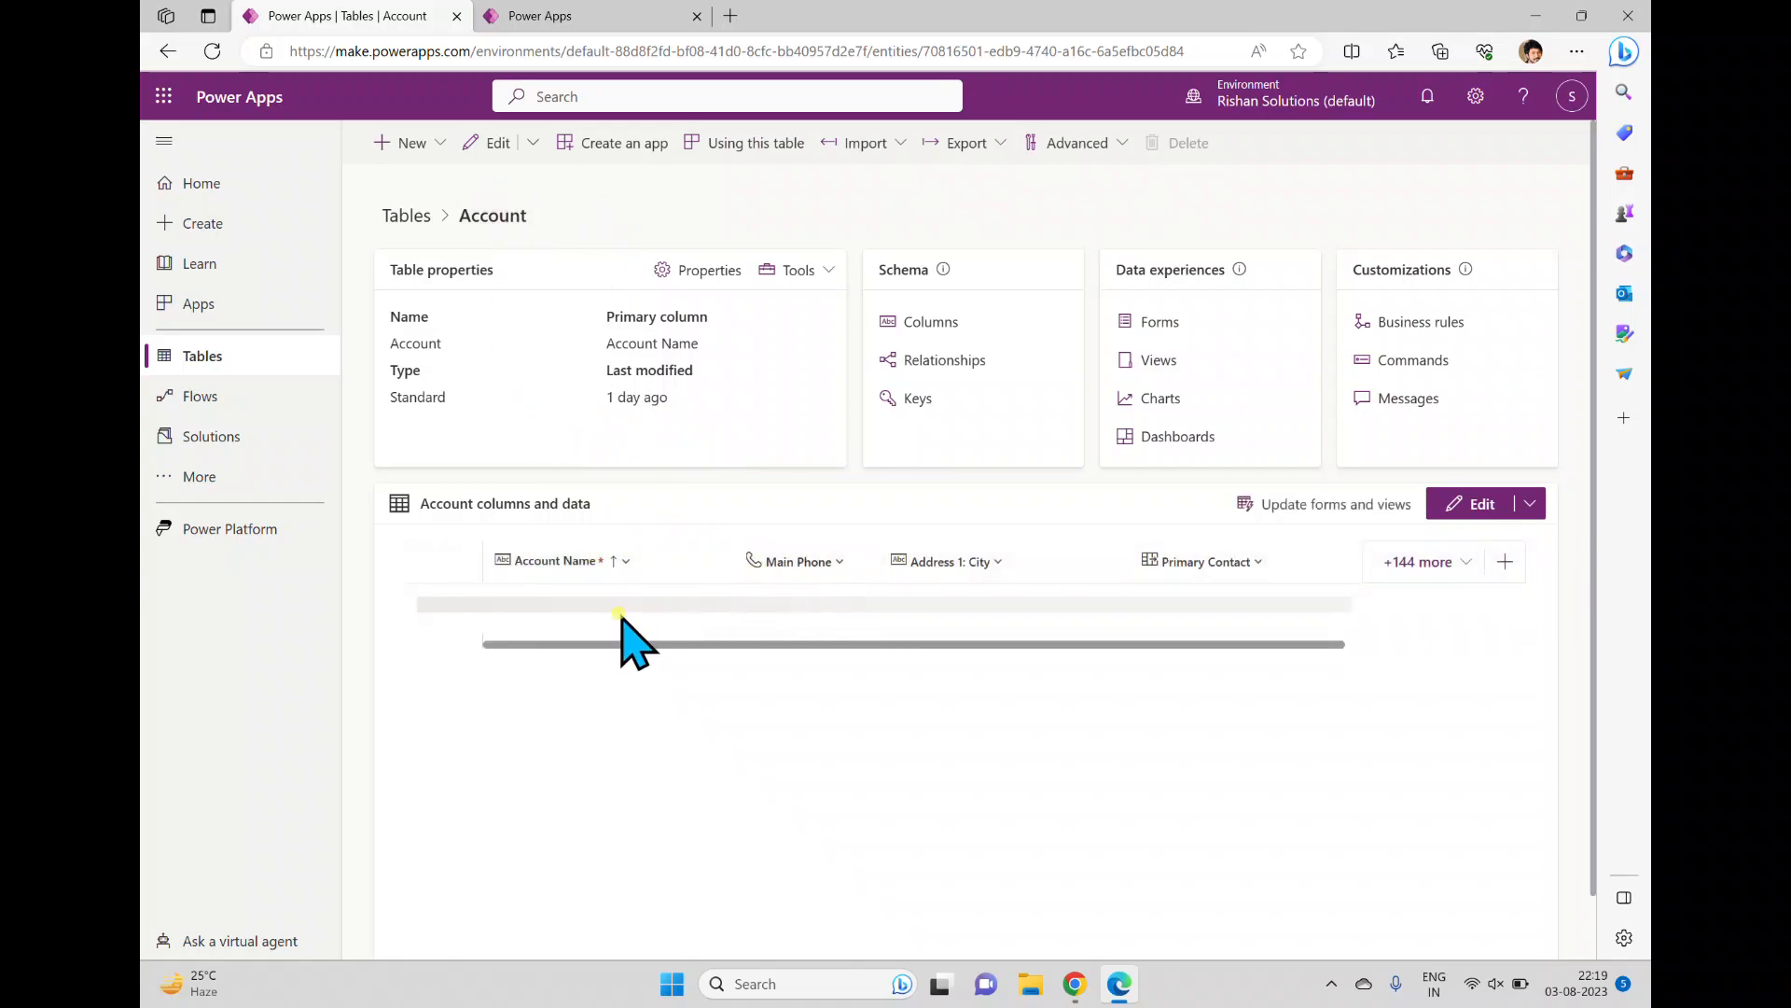
pyautogui.scroll(-3, 588, 653)
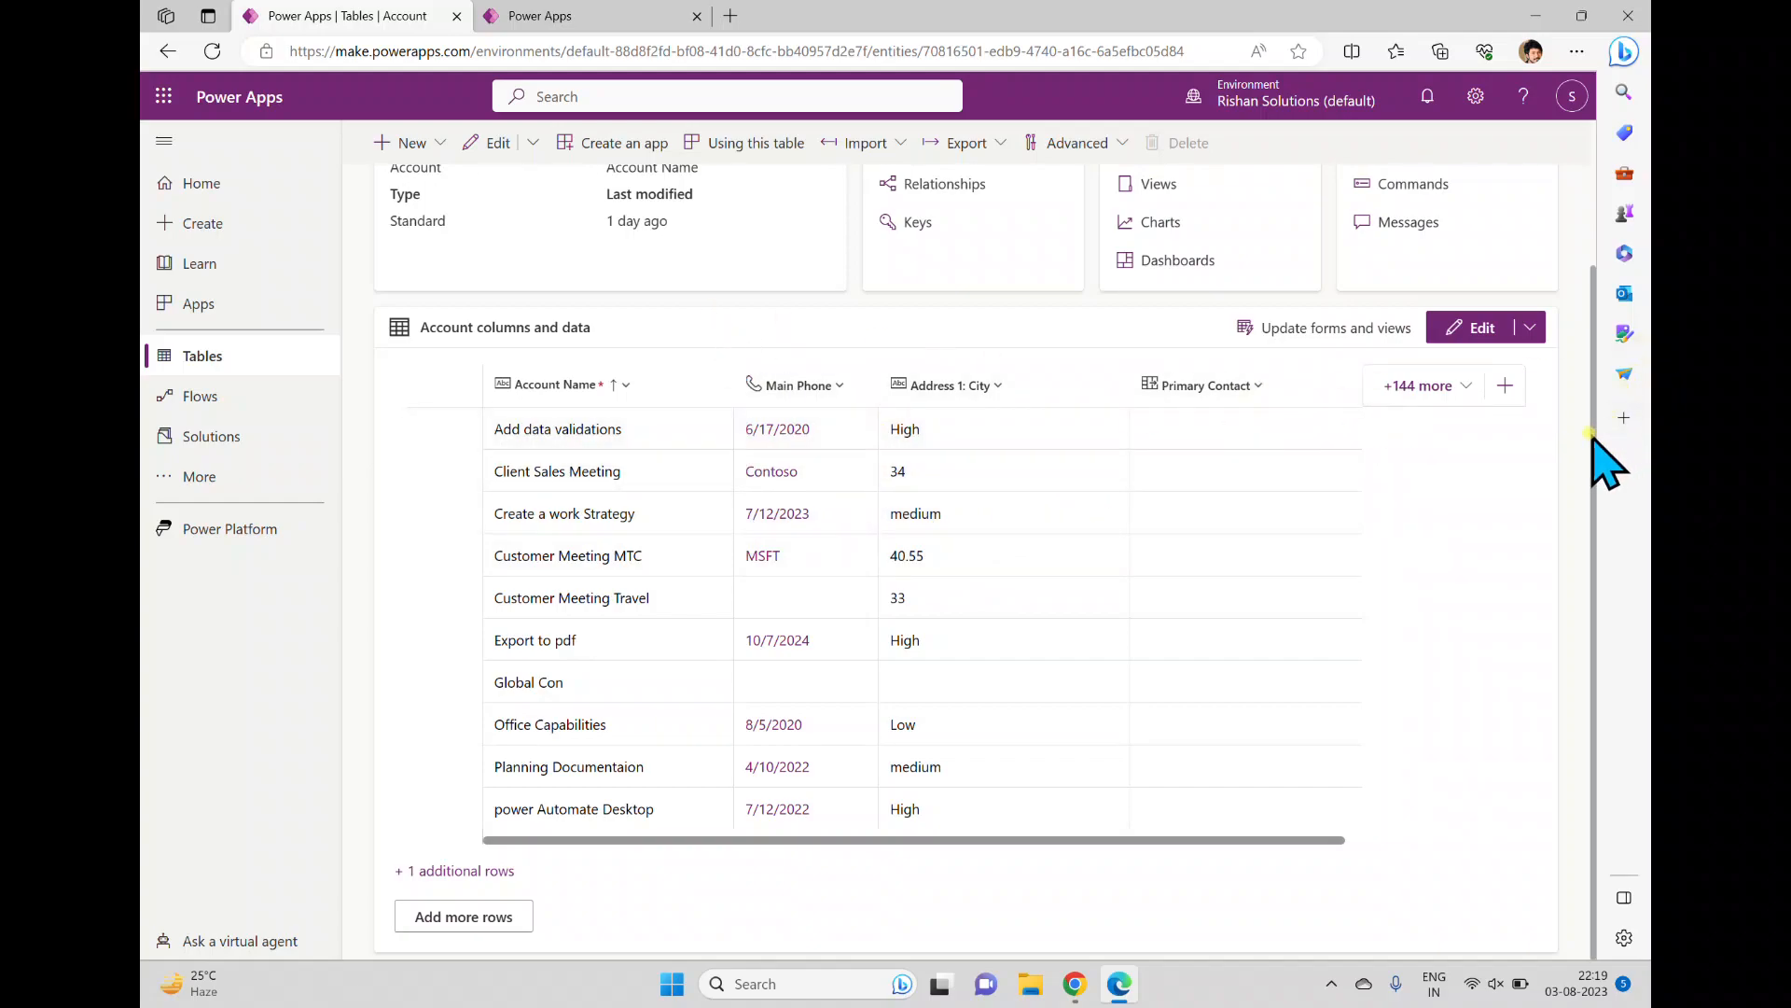
pyautogui.moveTo(1592, 429); pyautogui.dragTo(1588, 270)
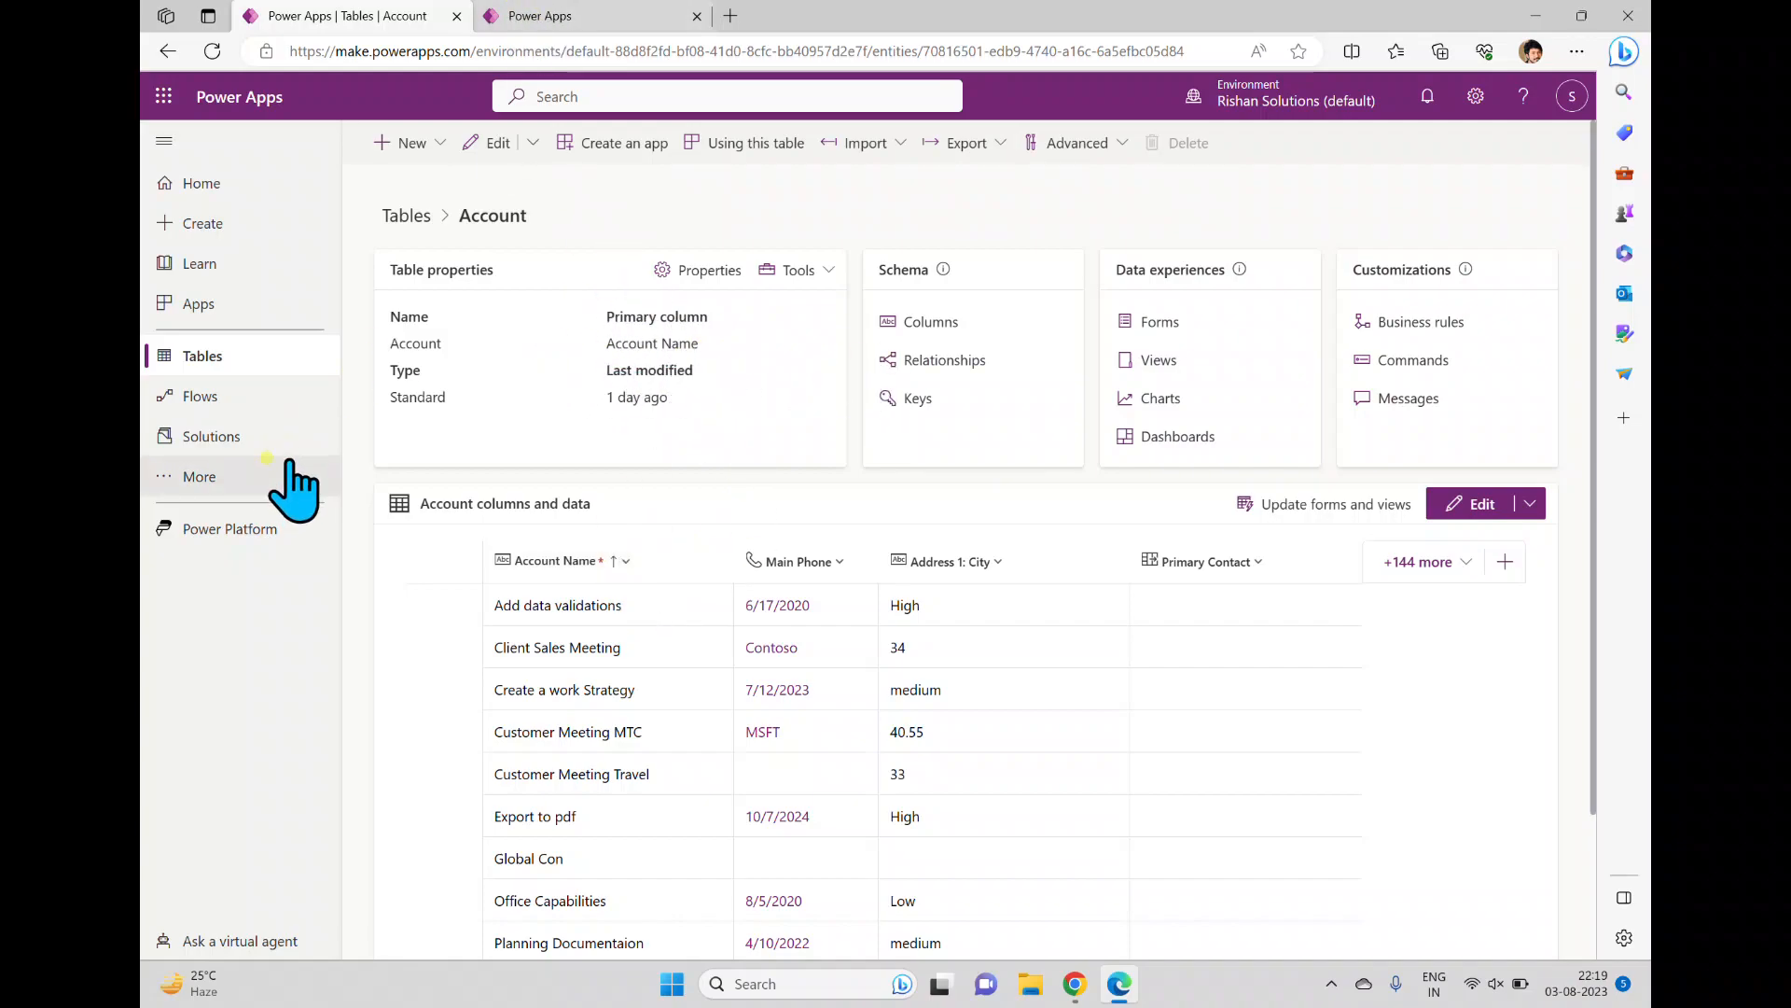
# In the second browser tab, leave the Employees row editor and open the custom Employee table's list of columns
pyautogui.click(597, 21)
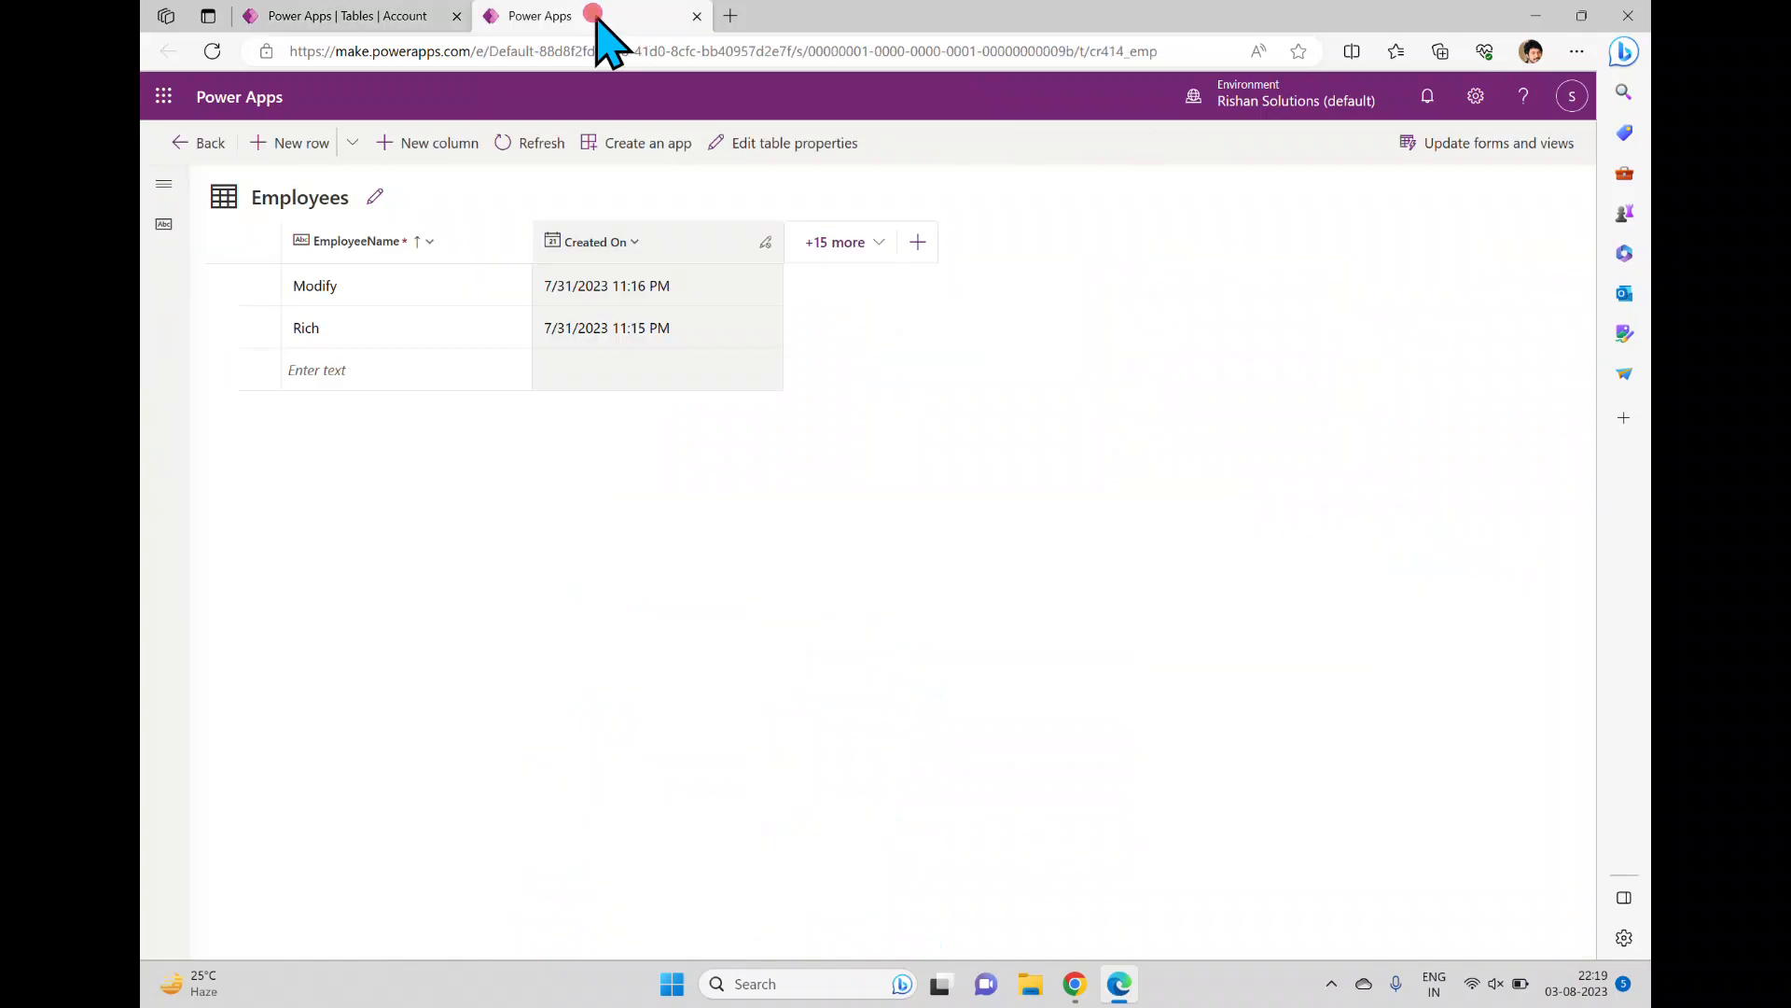
pyautogui.click(181, 143)
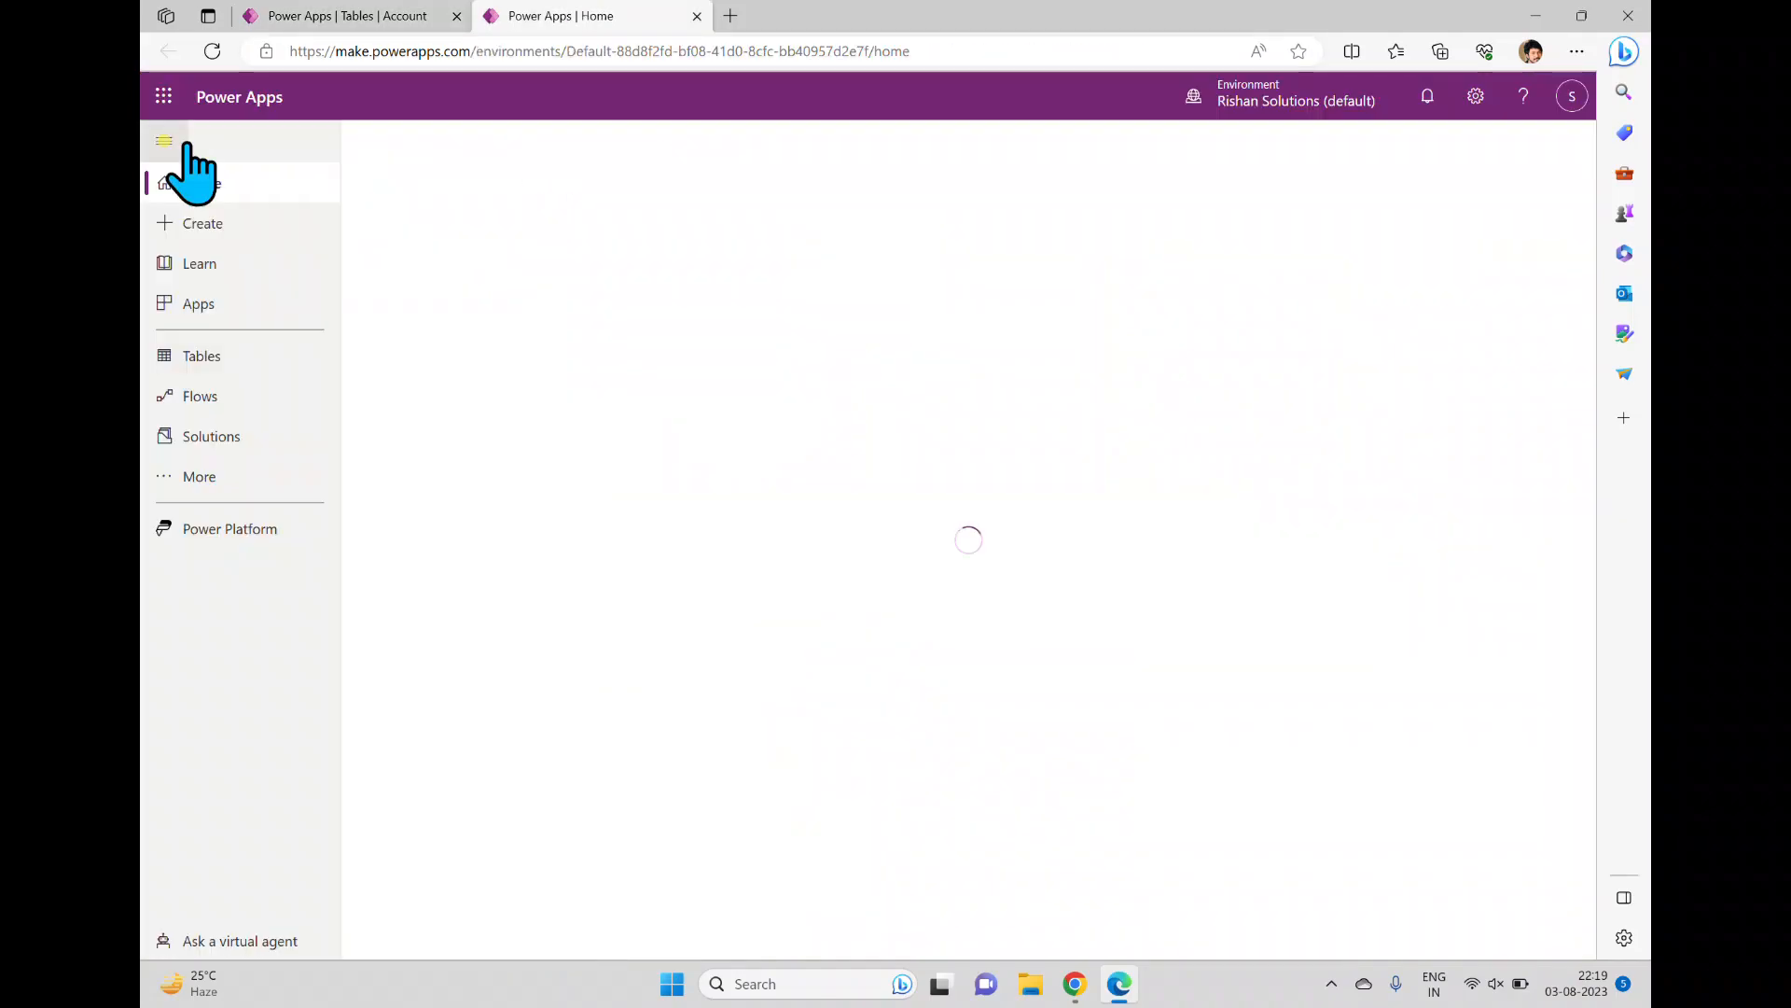
pyautogui.click(214, 358)
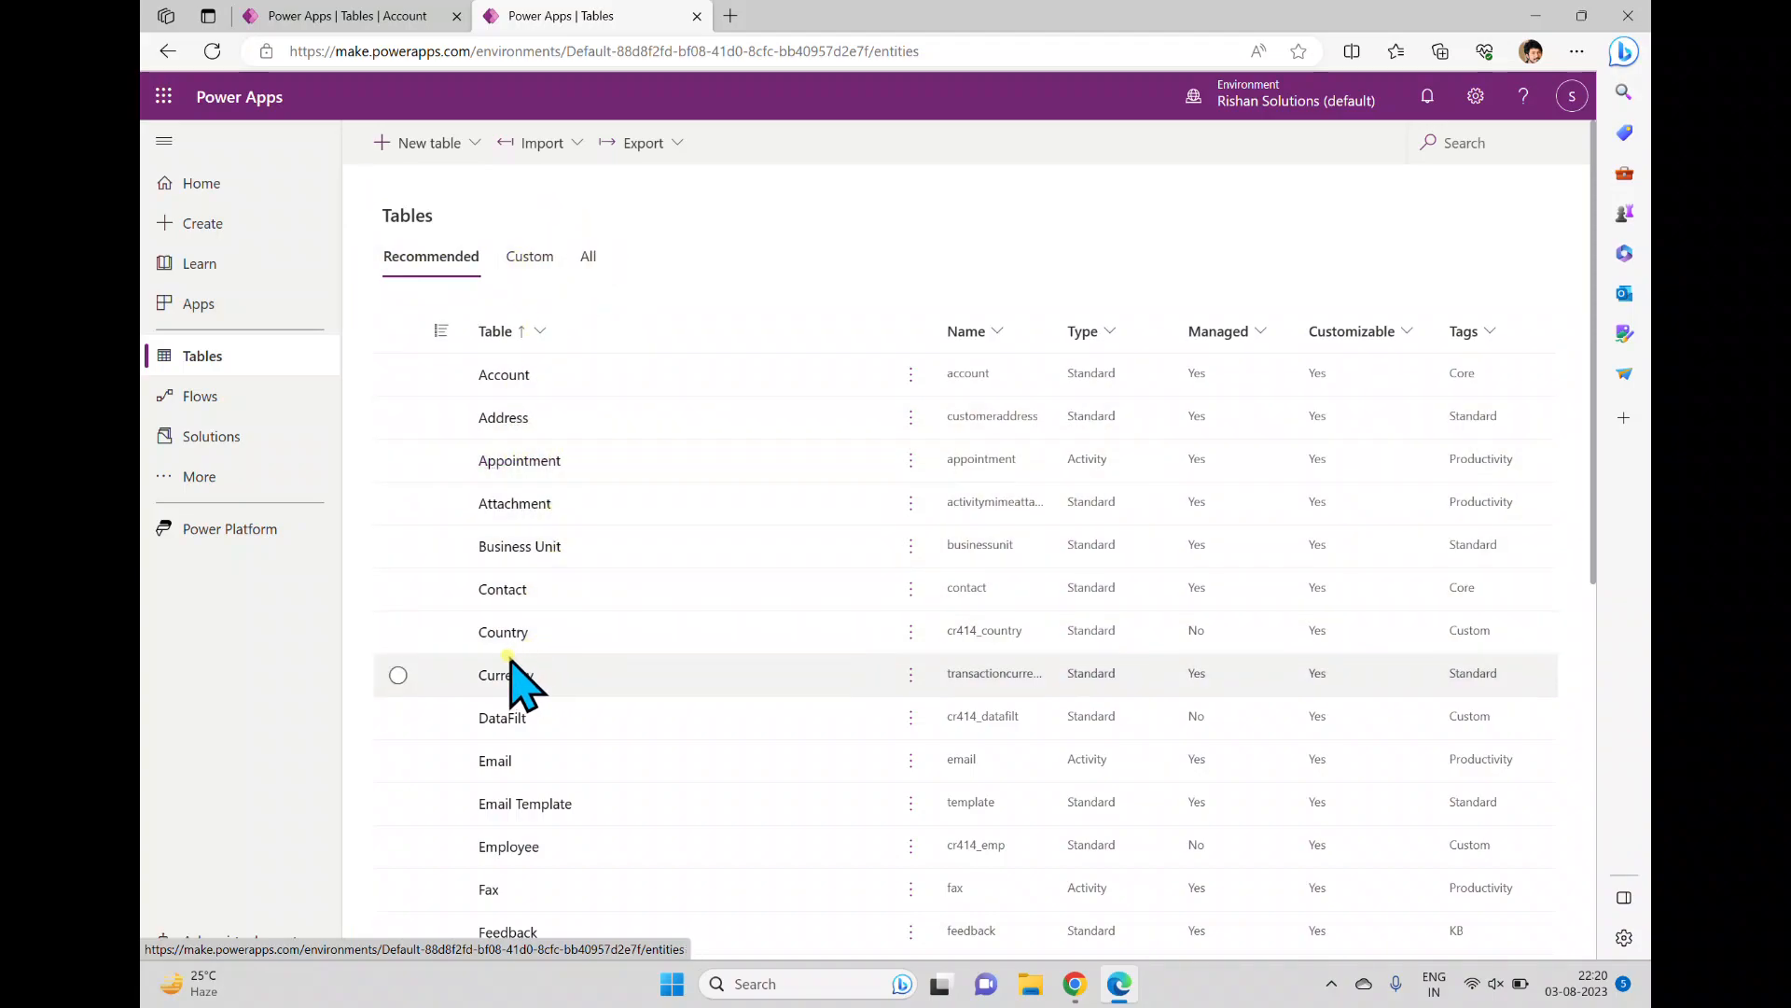
pyautogui.click(524, 254)
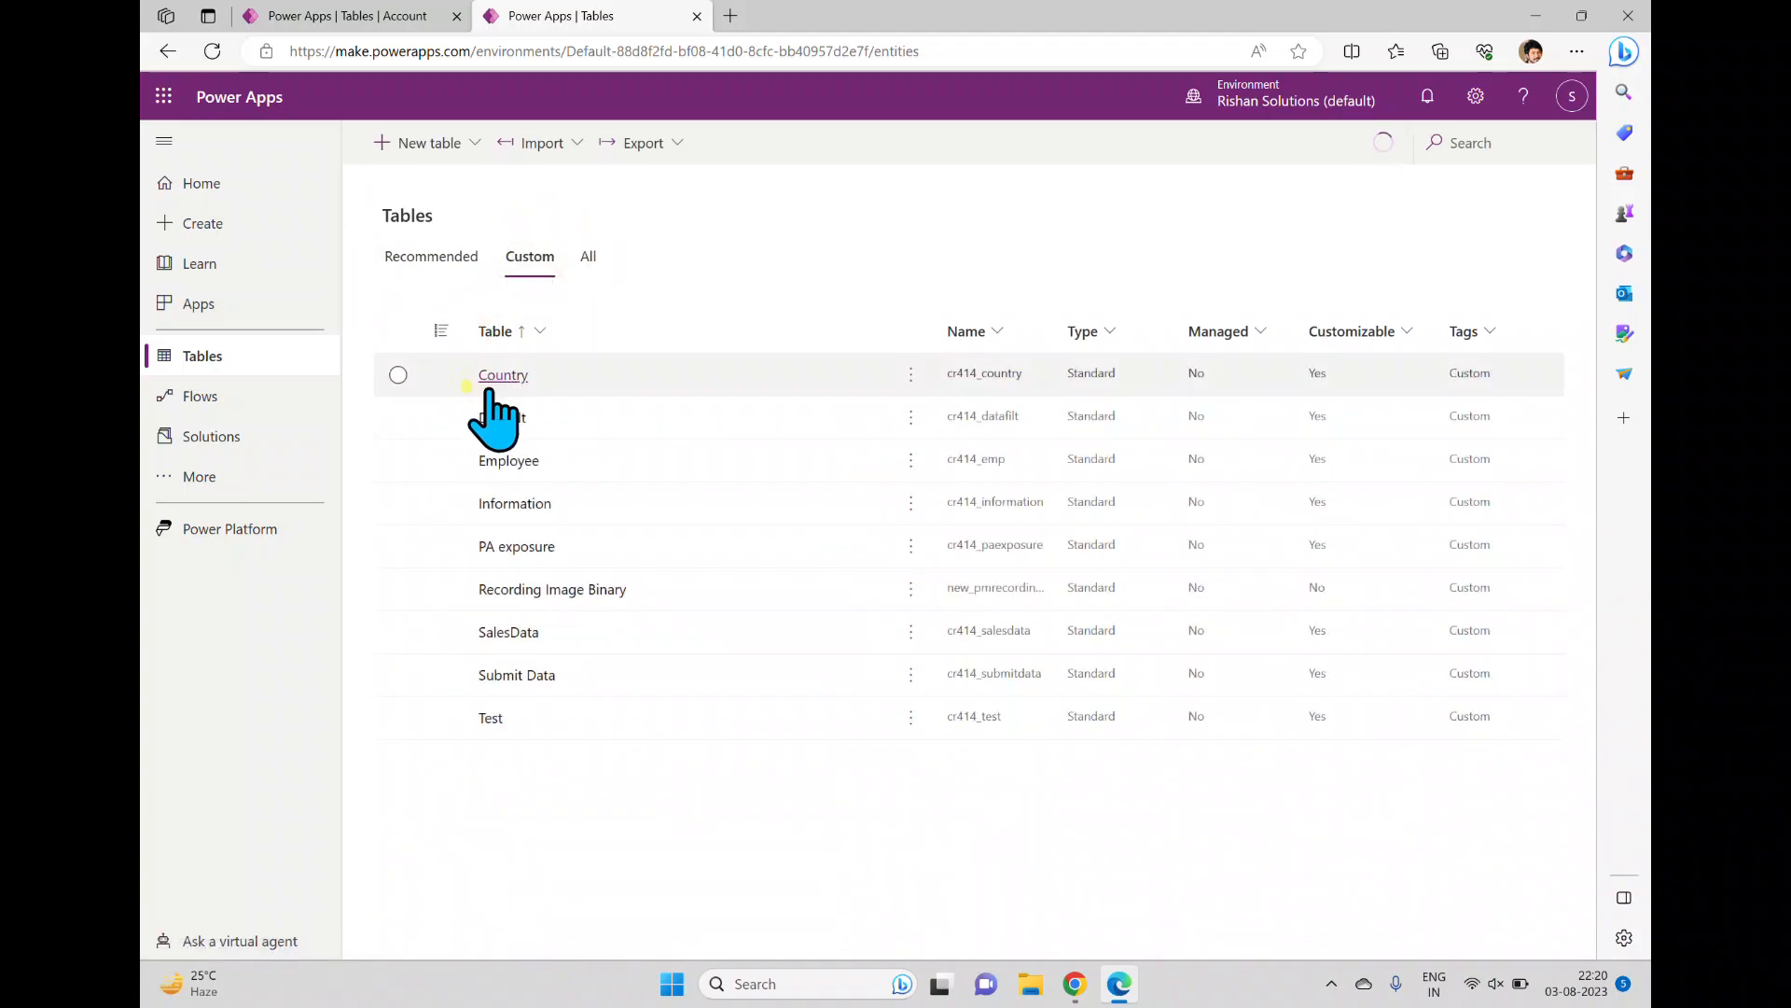
pyautogui.click(506, 461)
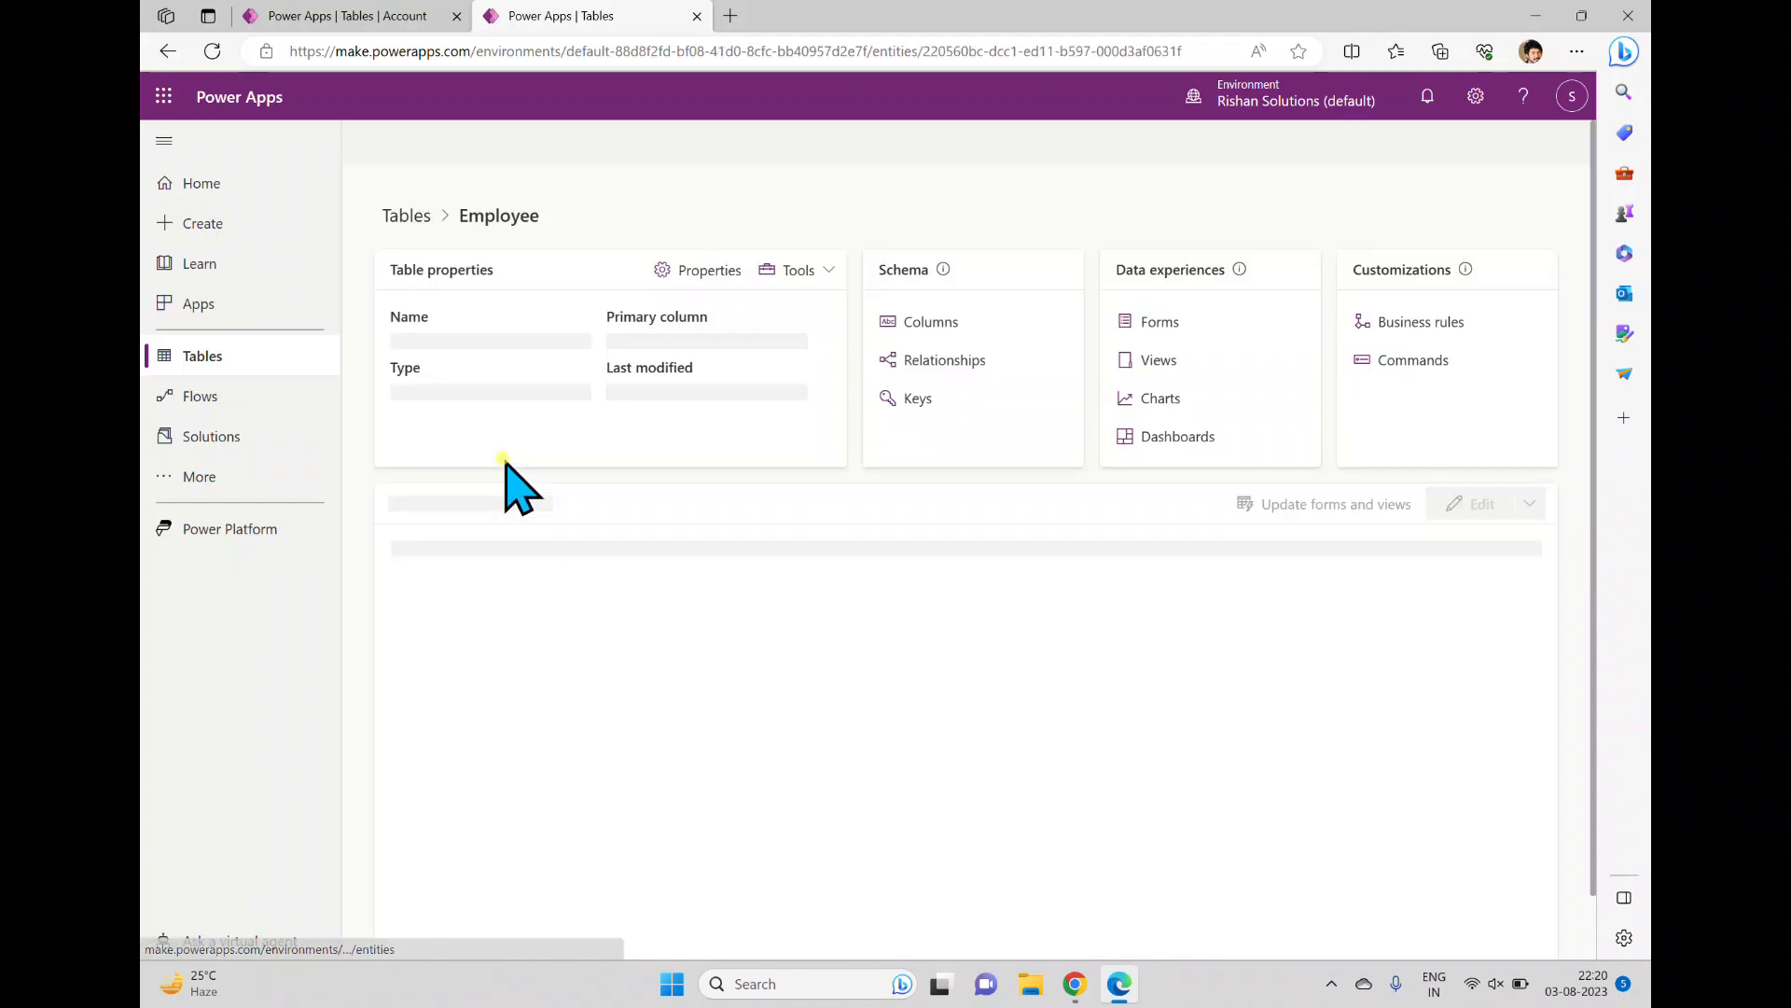
pyautogui.click(925, 322)
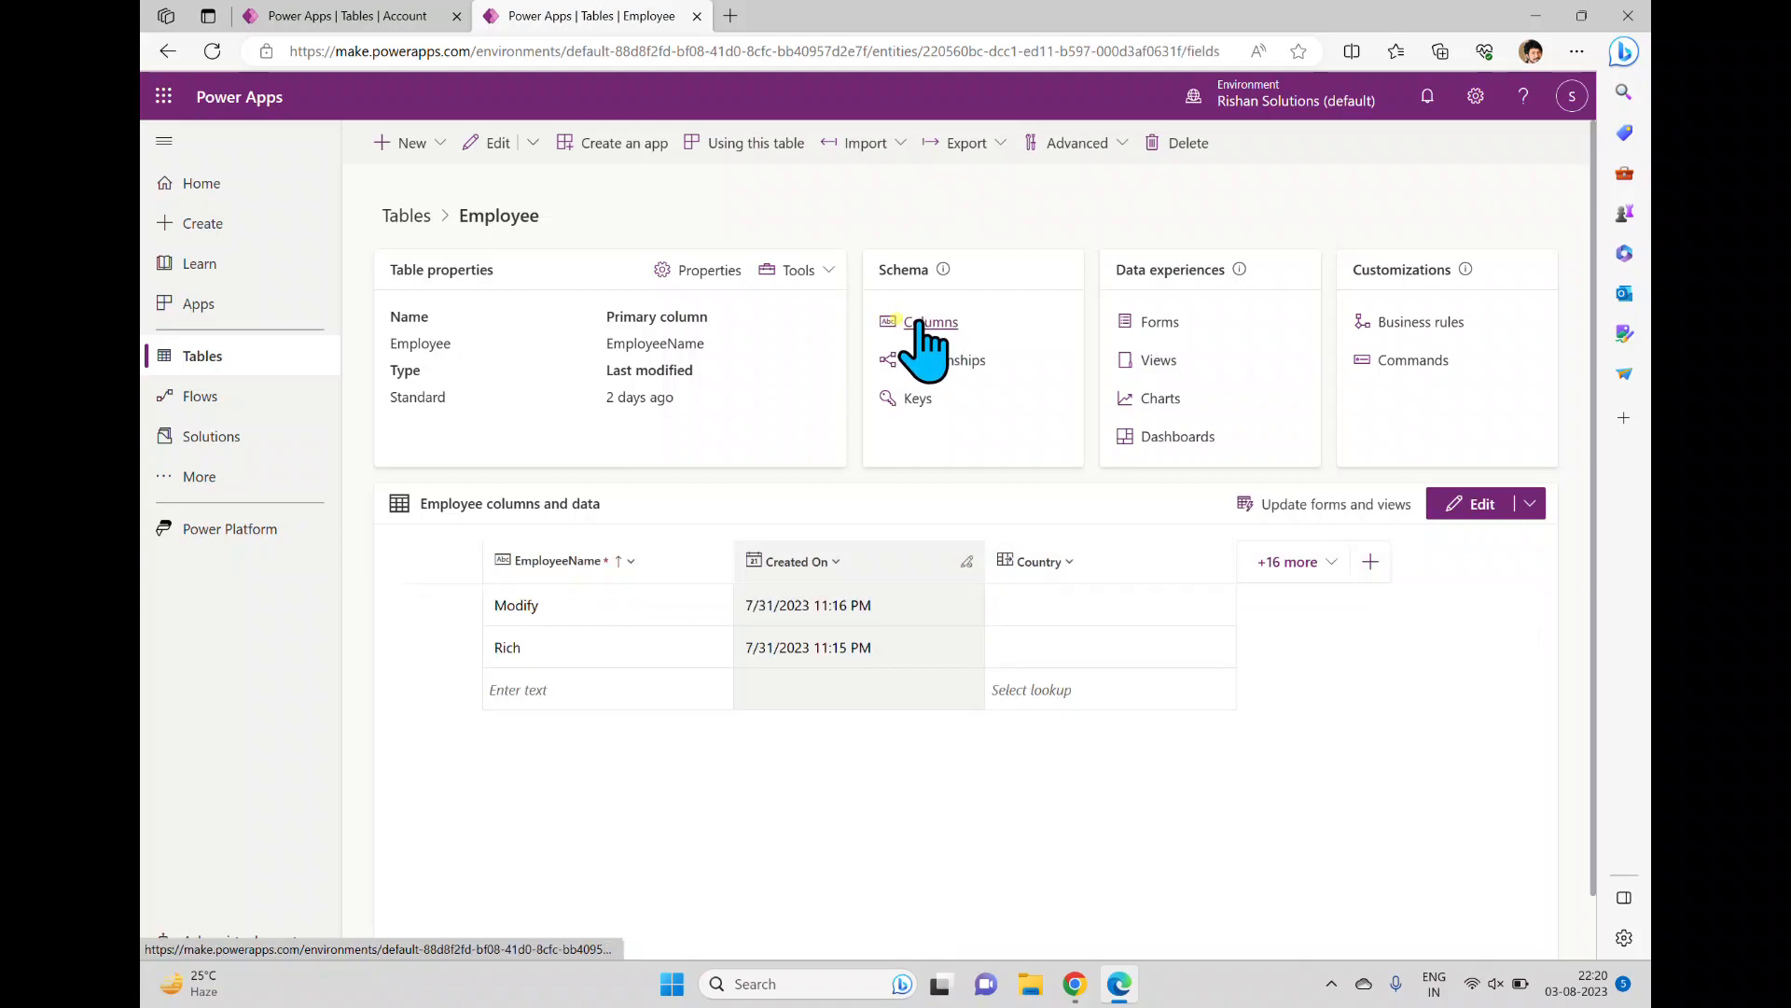
# Create an optional AccountInfo column with the Customer data type in the Employee table, expand its advanced options, and save it
pyautogui.click(416, 145)
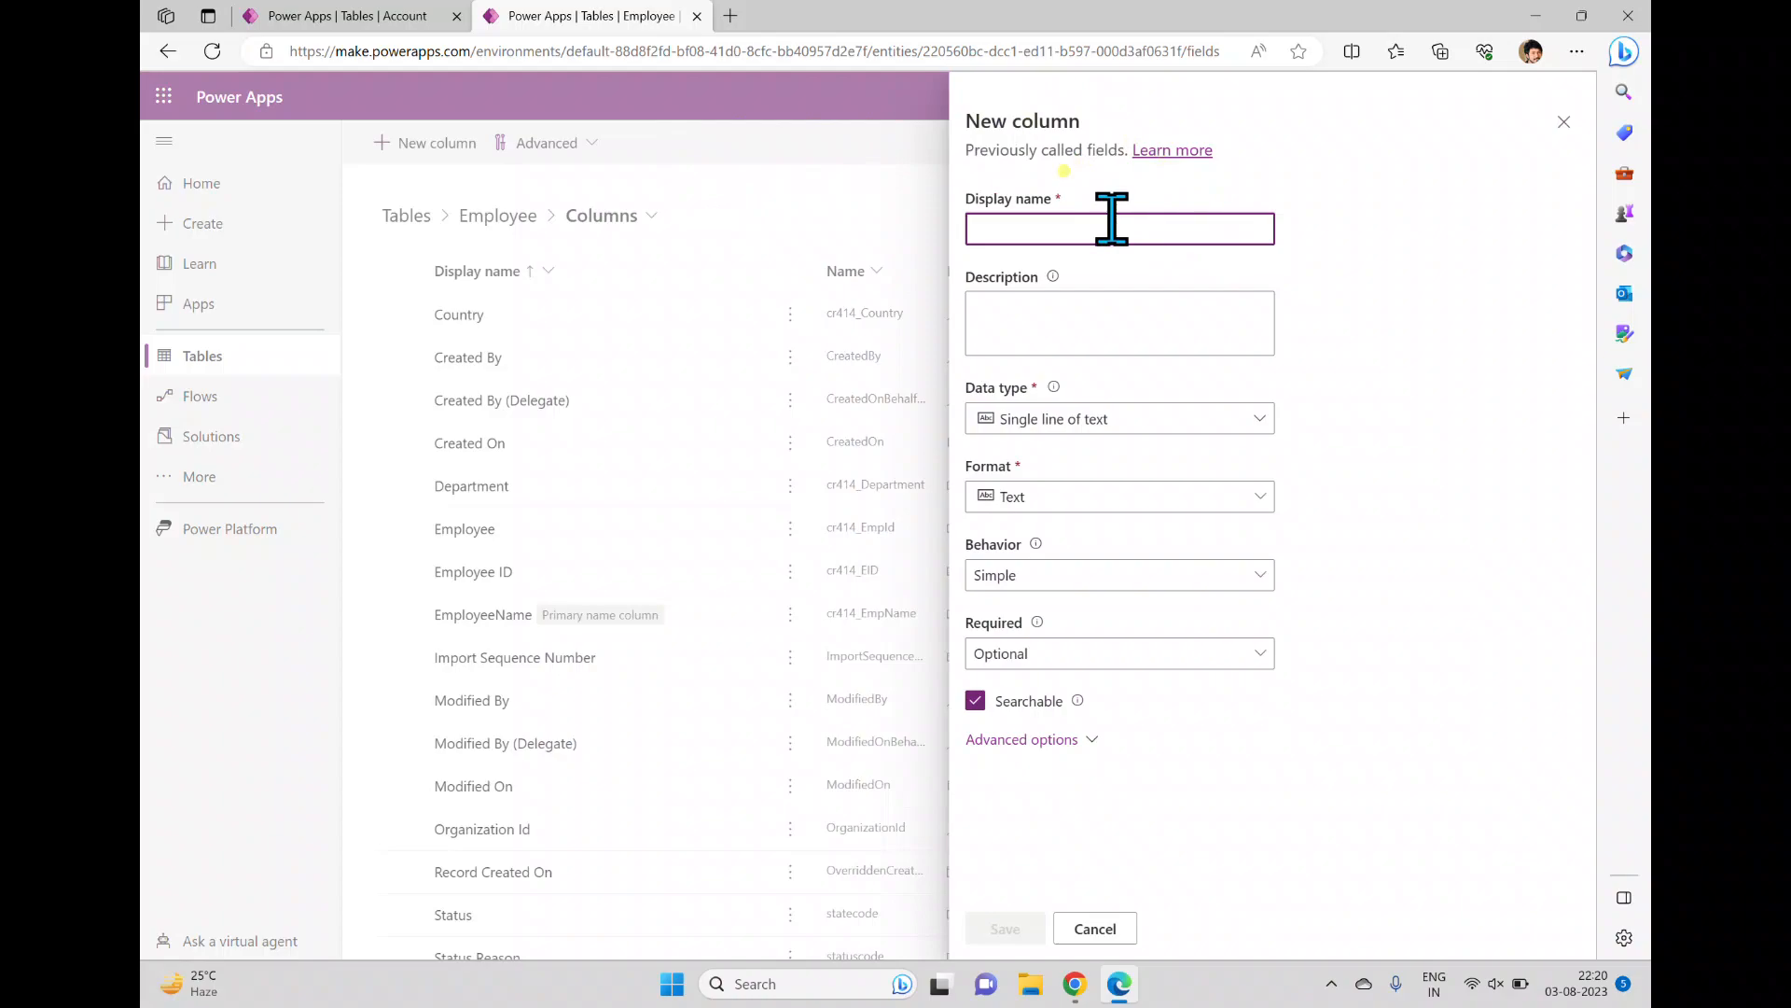
pyautogui.write('AccountInfo')
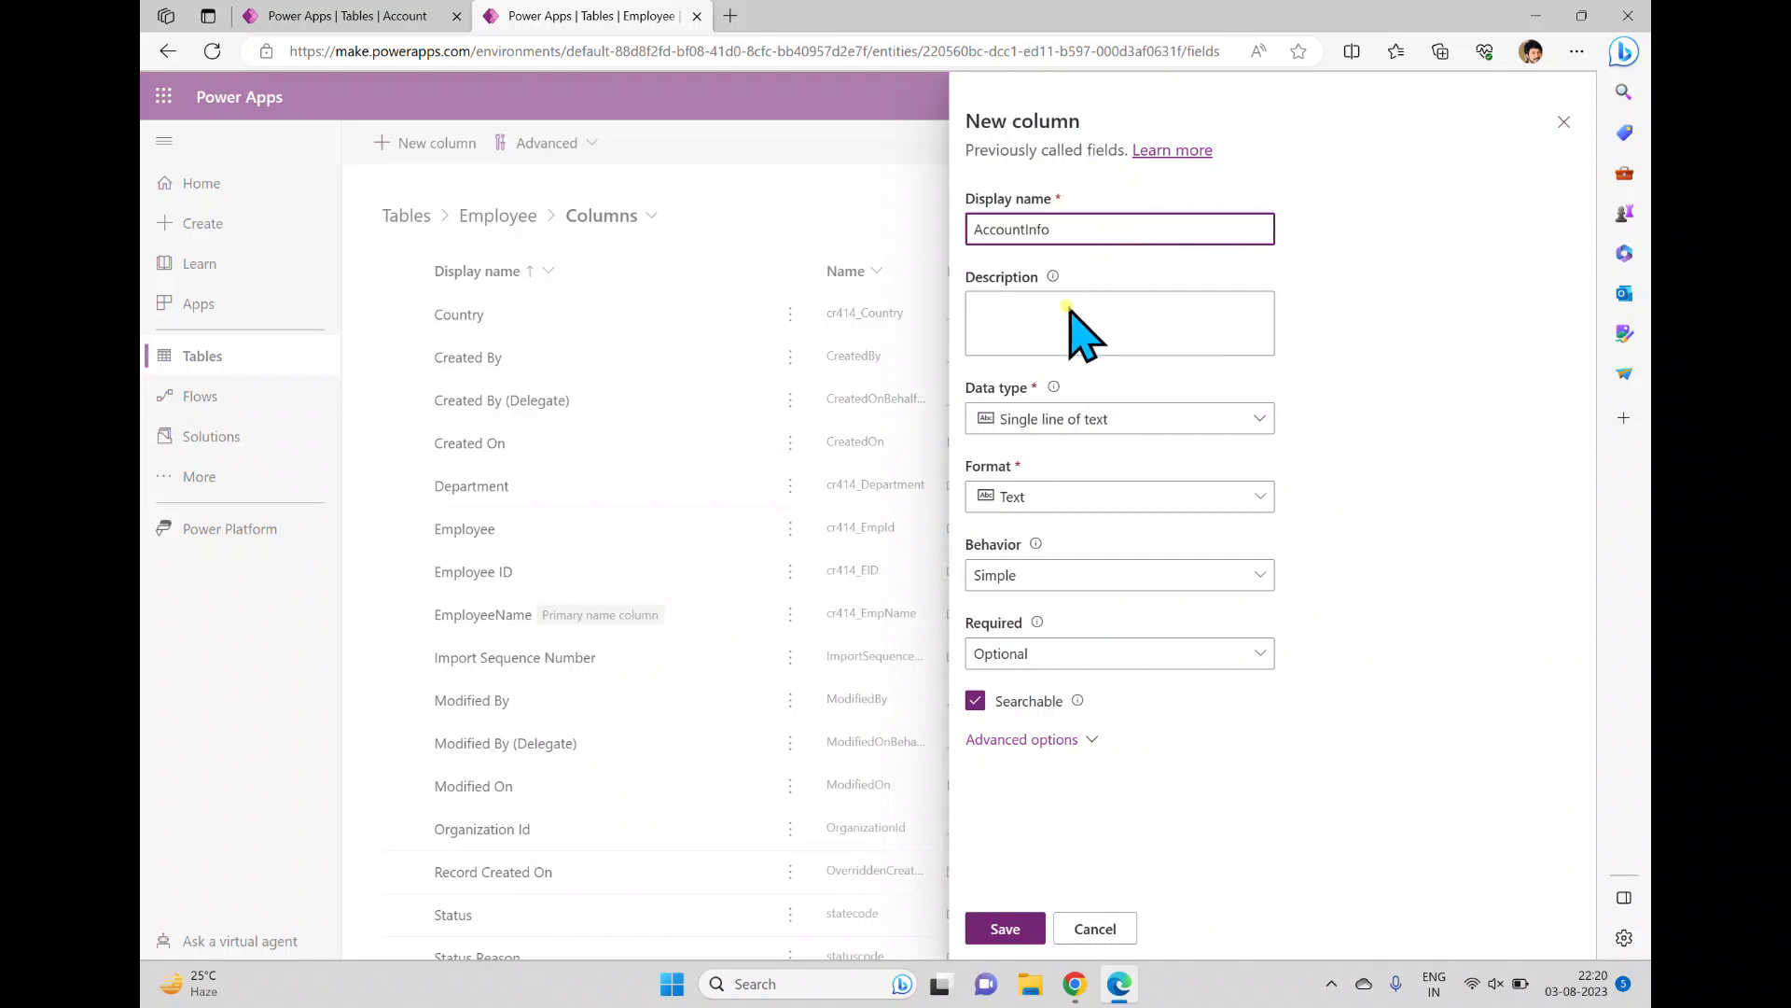
pyautogui.click(1073, 420)
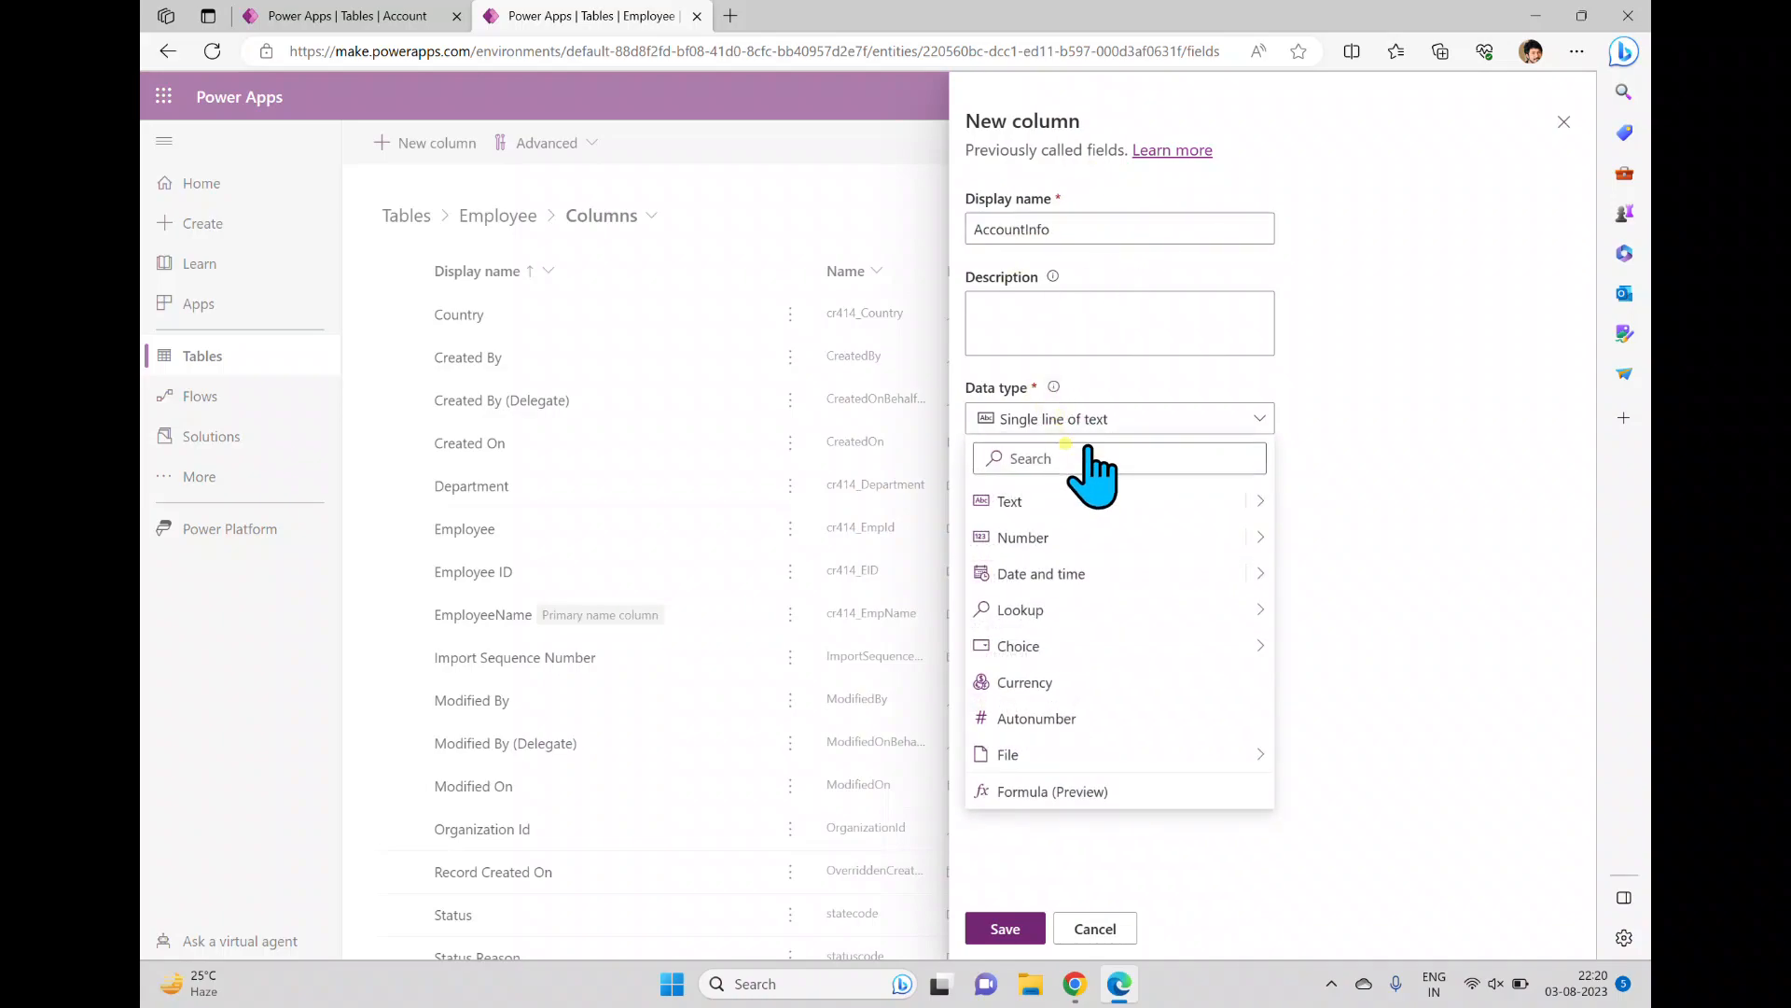
pyautogui.moveTo(1160, 606)
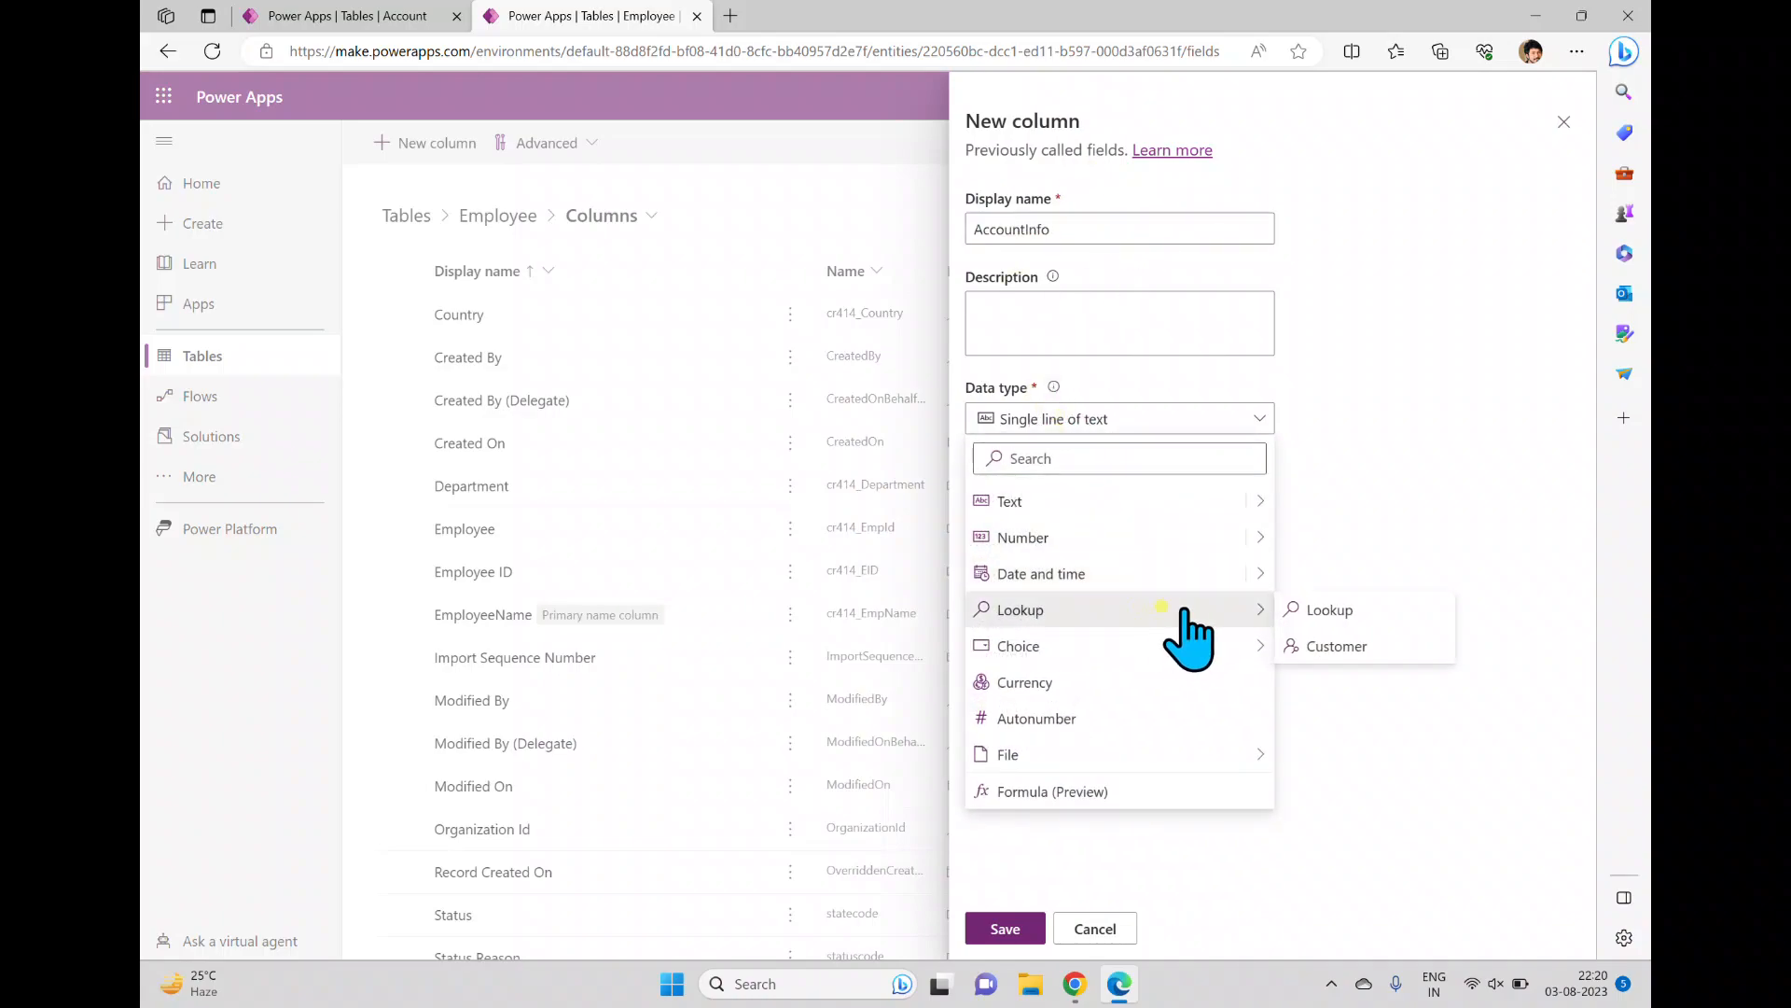
pyautogui.click(1338, 643)
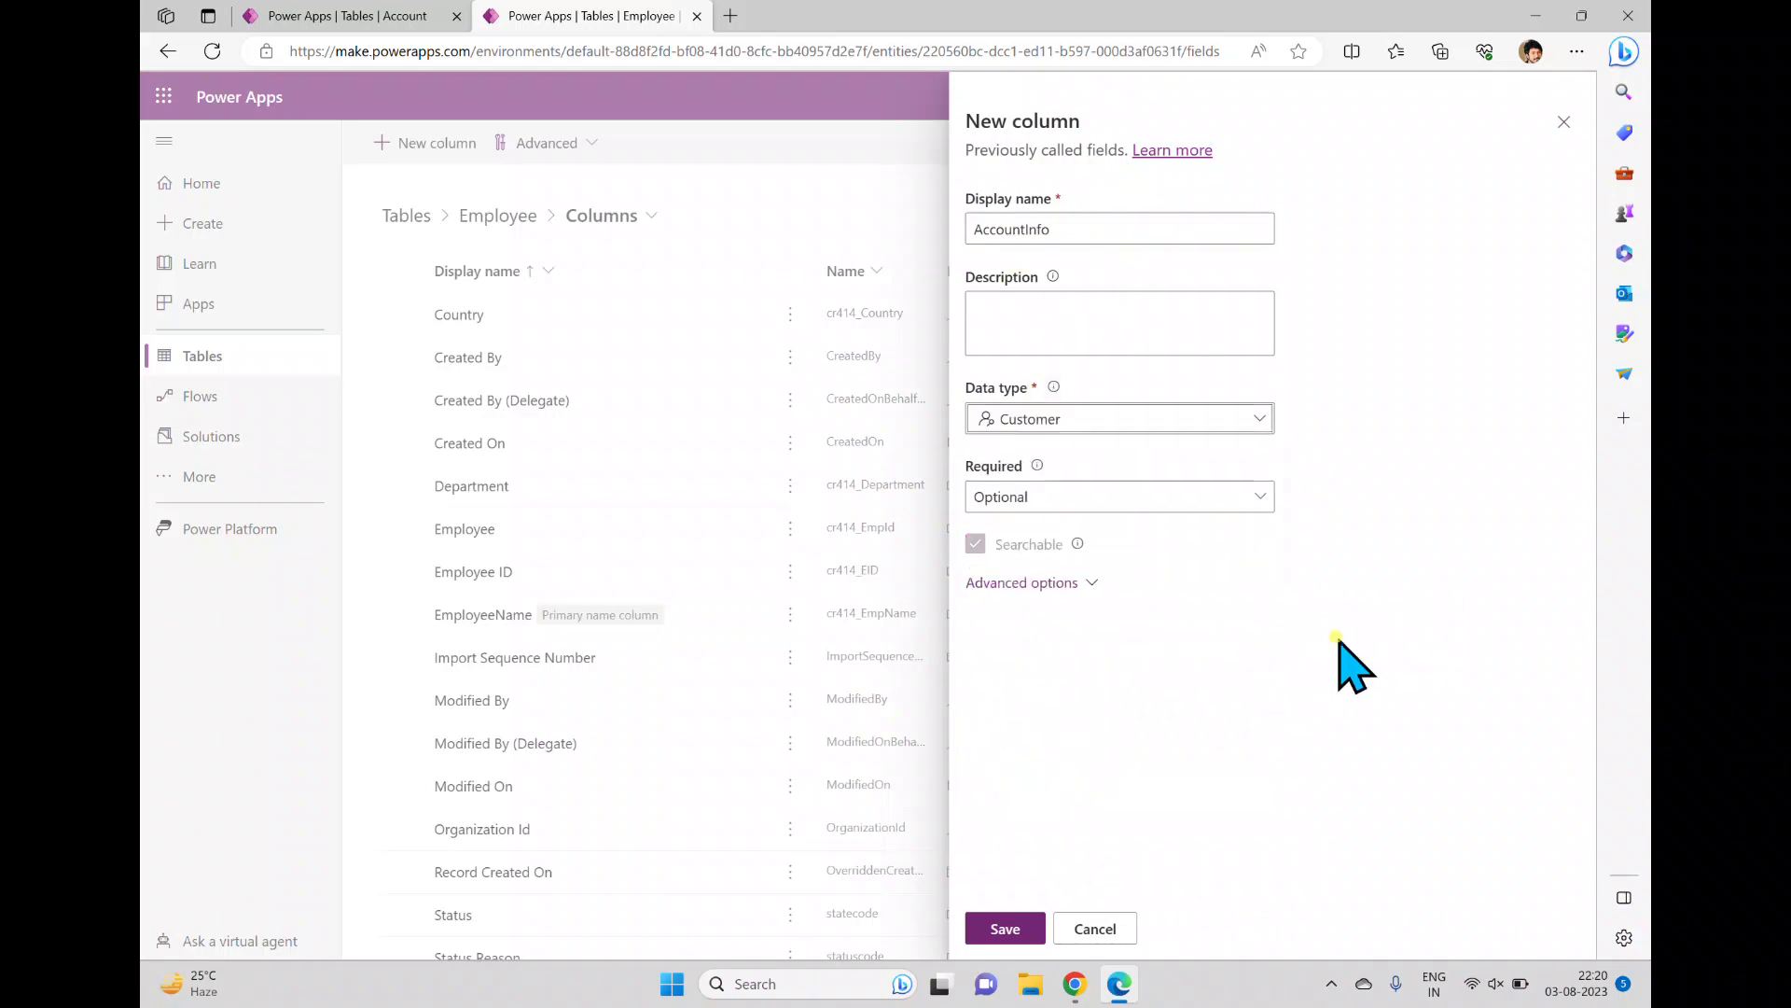
pyautogui.click(1181, 499)
pyautogui.click(1143, 500)
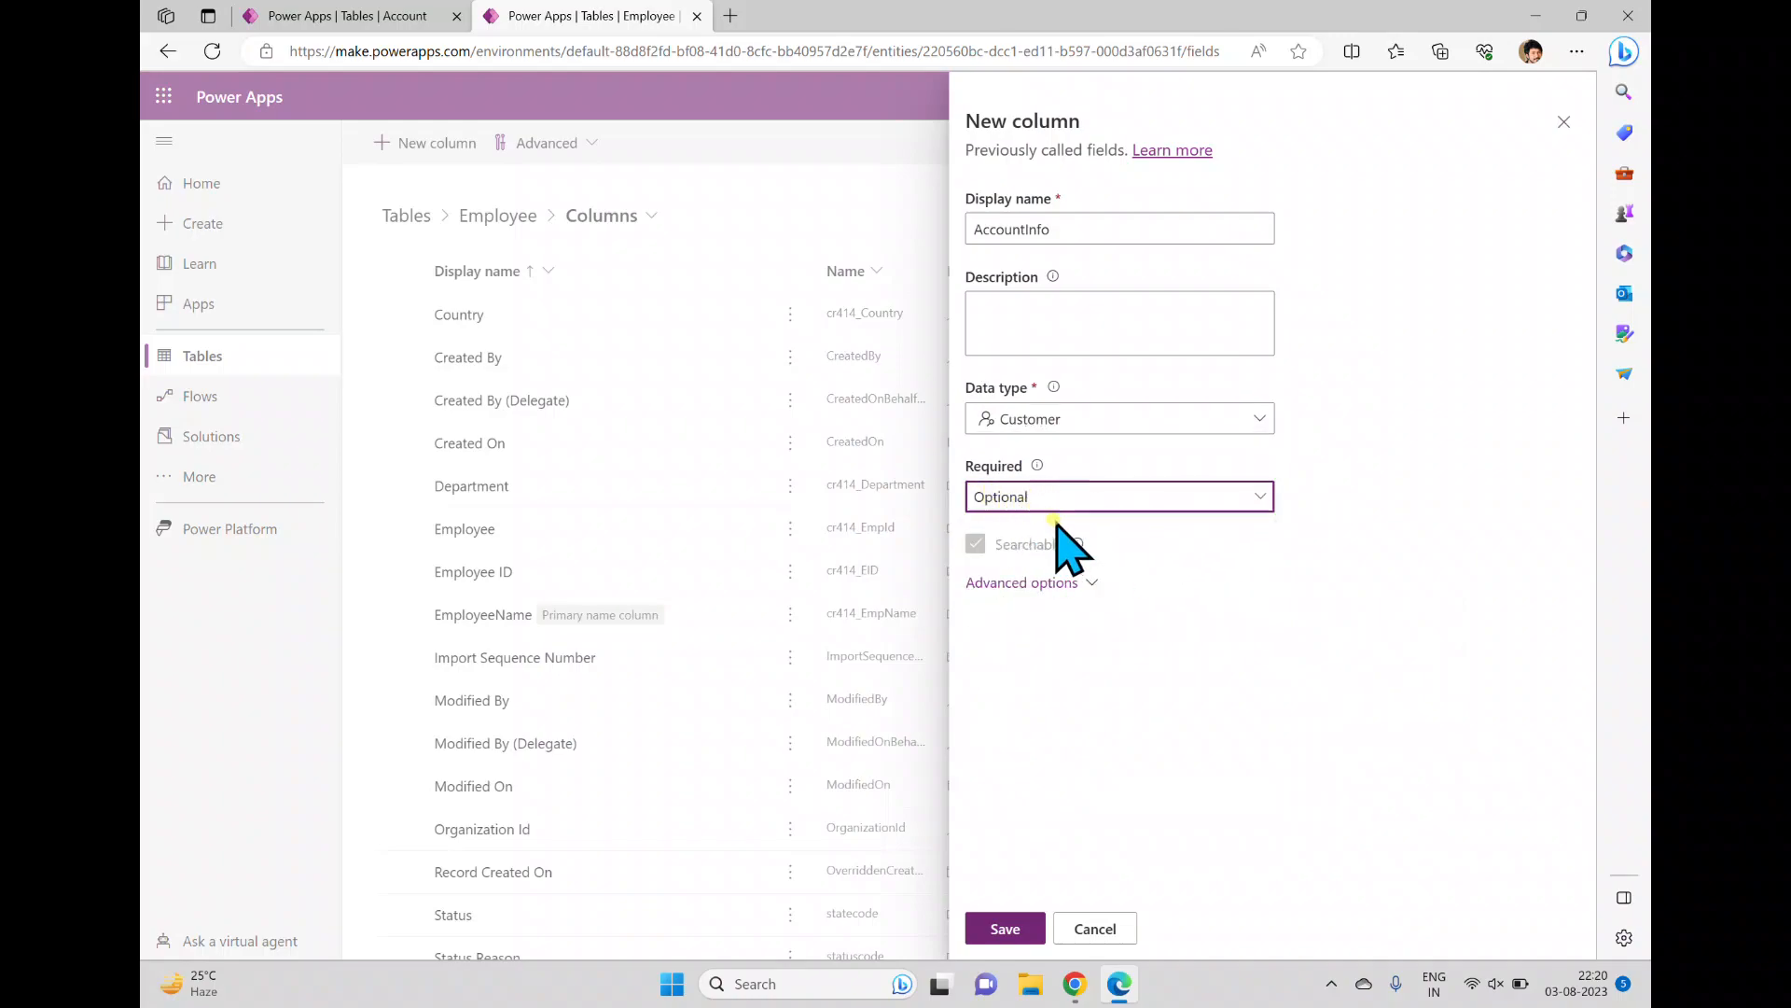
pyautogui.click(1093, 586)
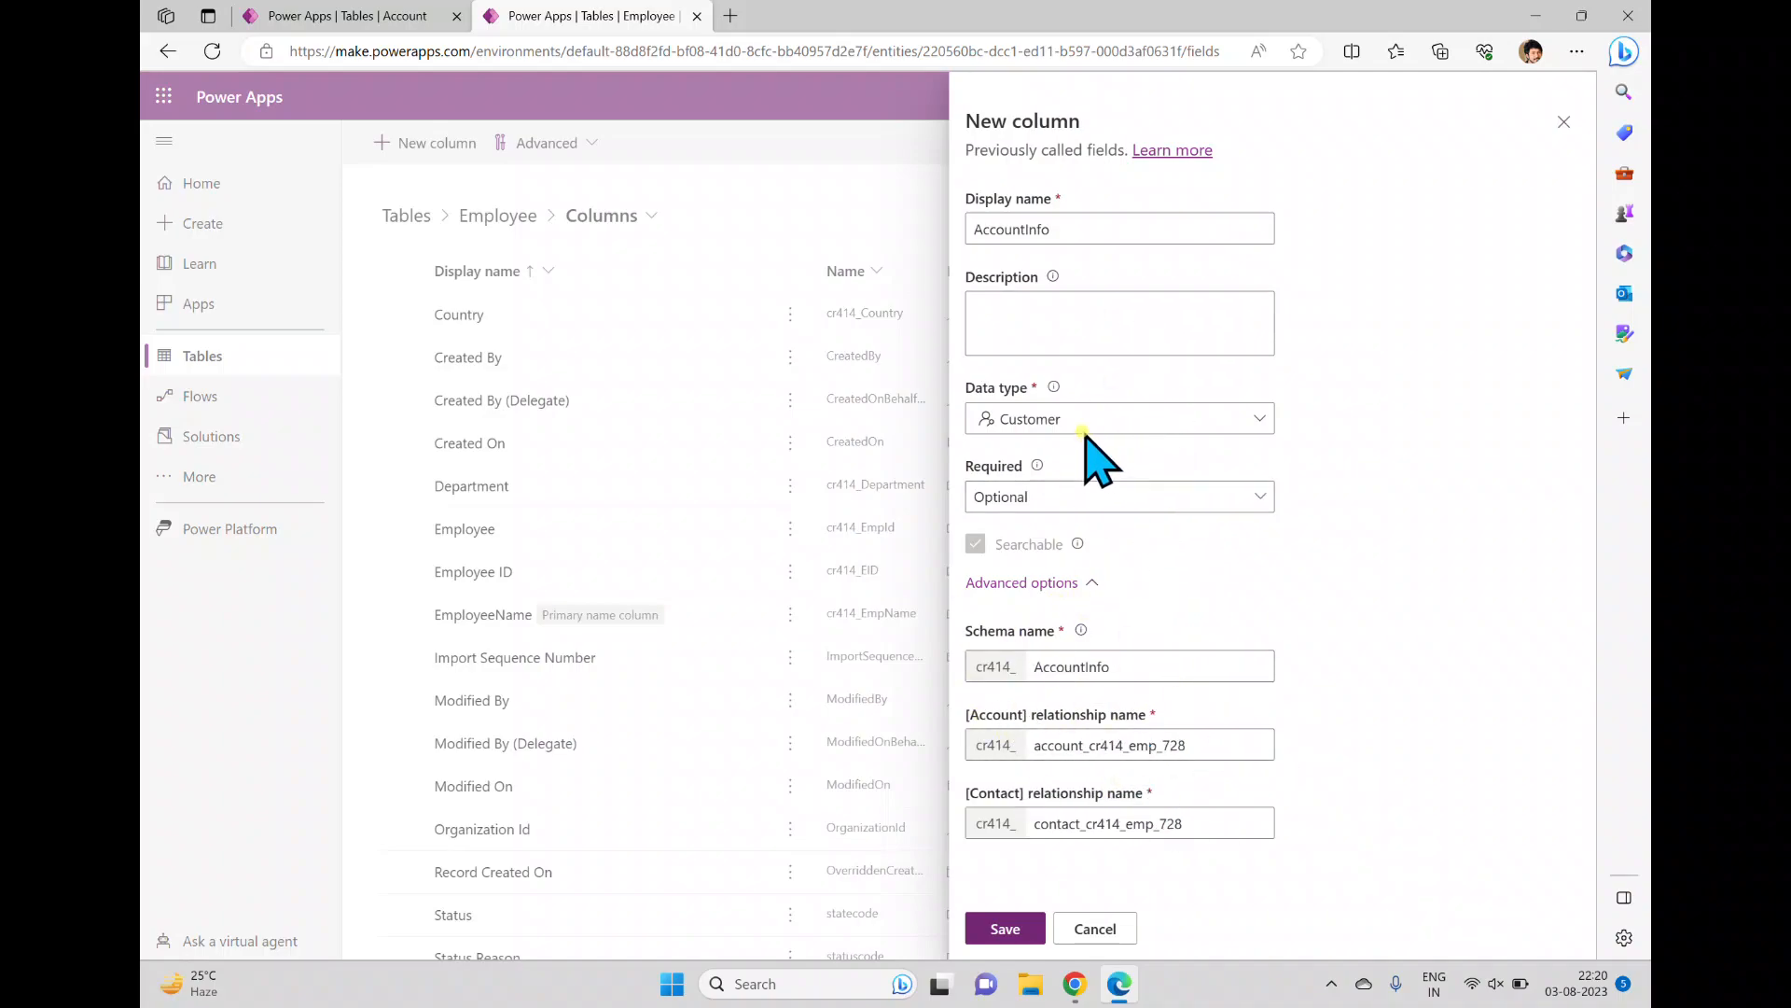
pyautogui.click(994, 924)
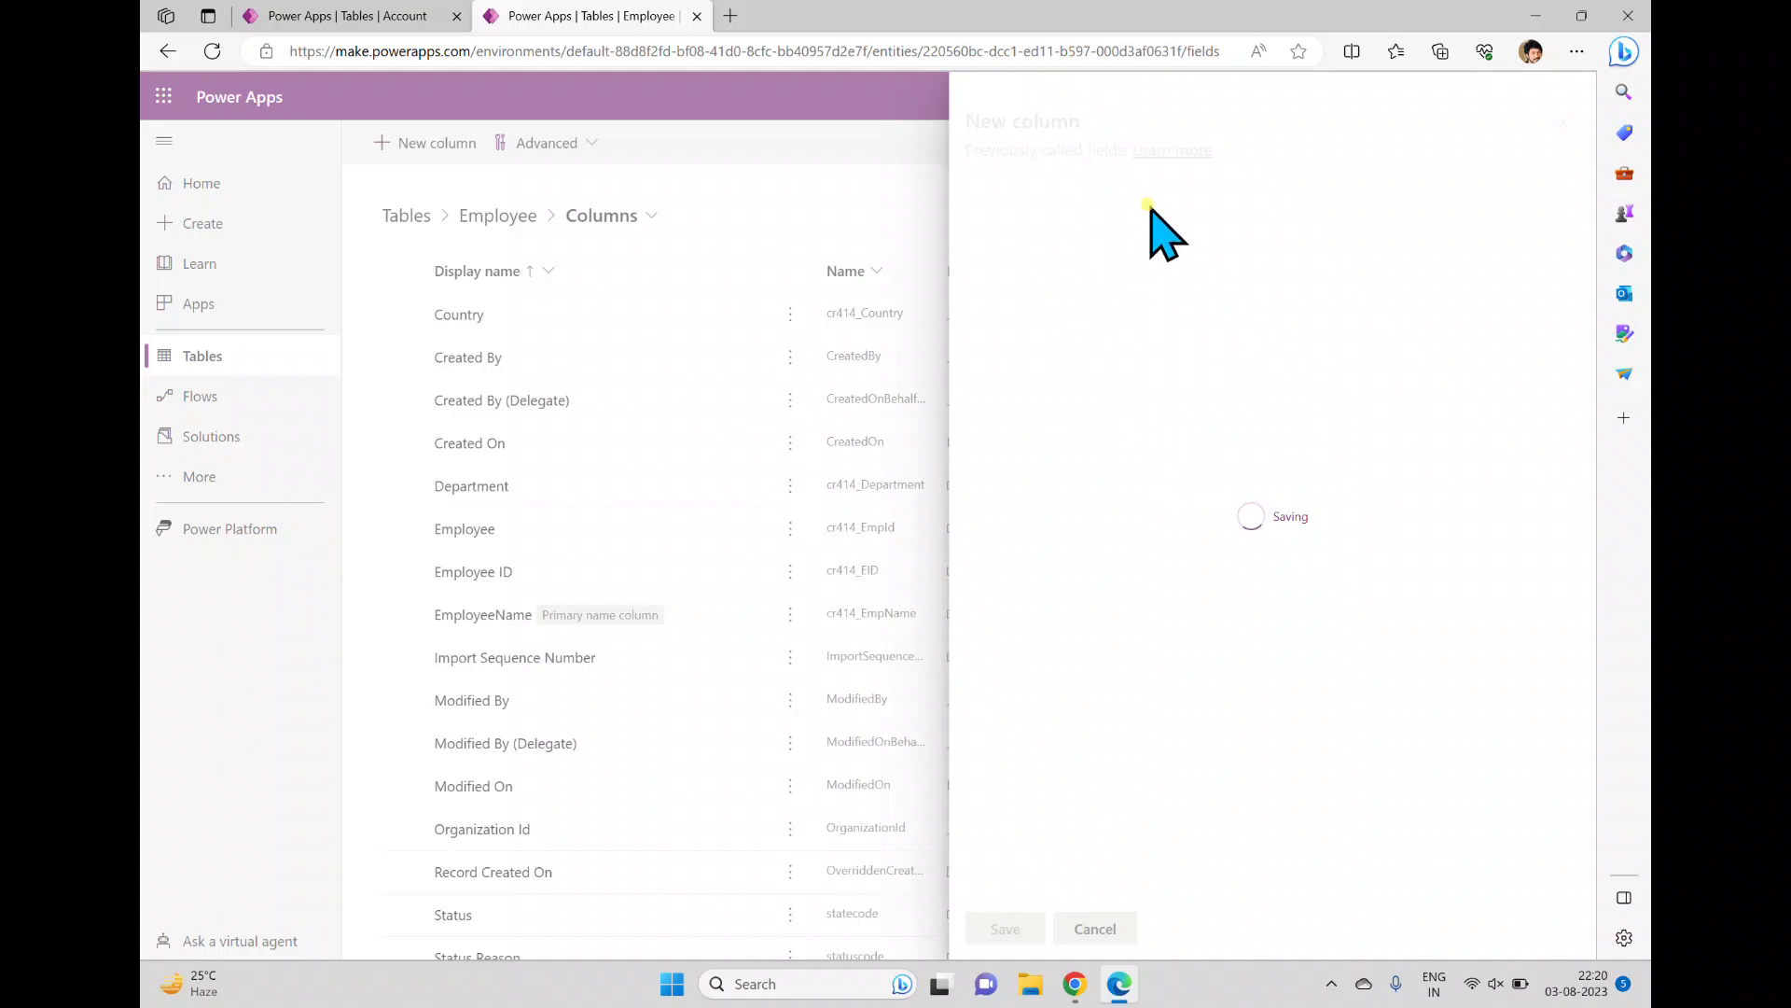
# Return to the Employee table and show its existing AccountInfo column in the data grid
pyautogui.click(499, 215)
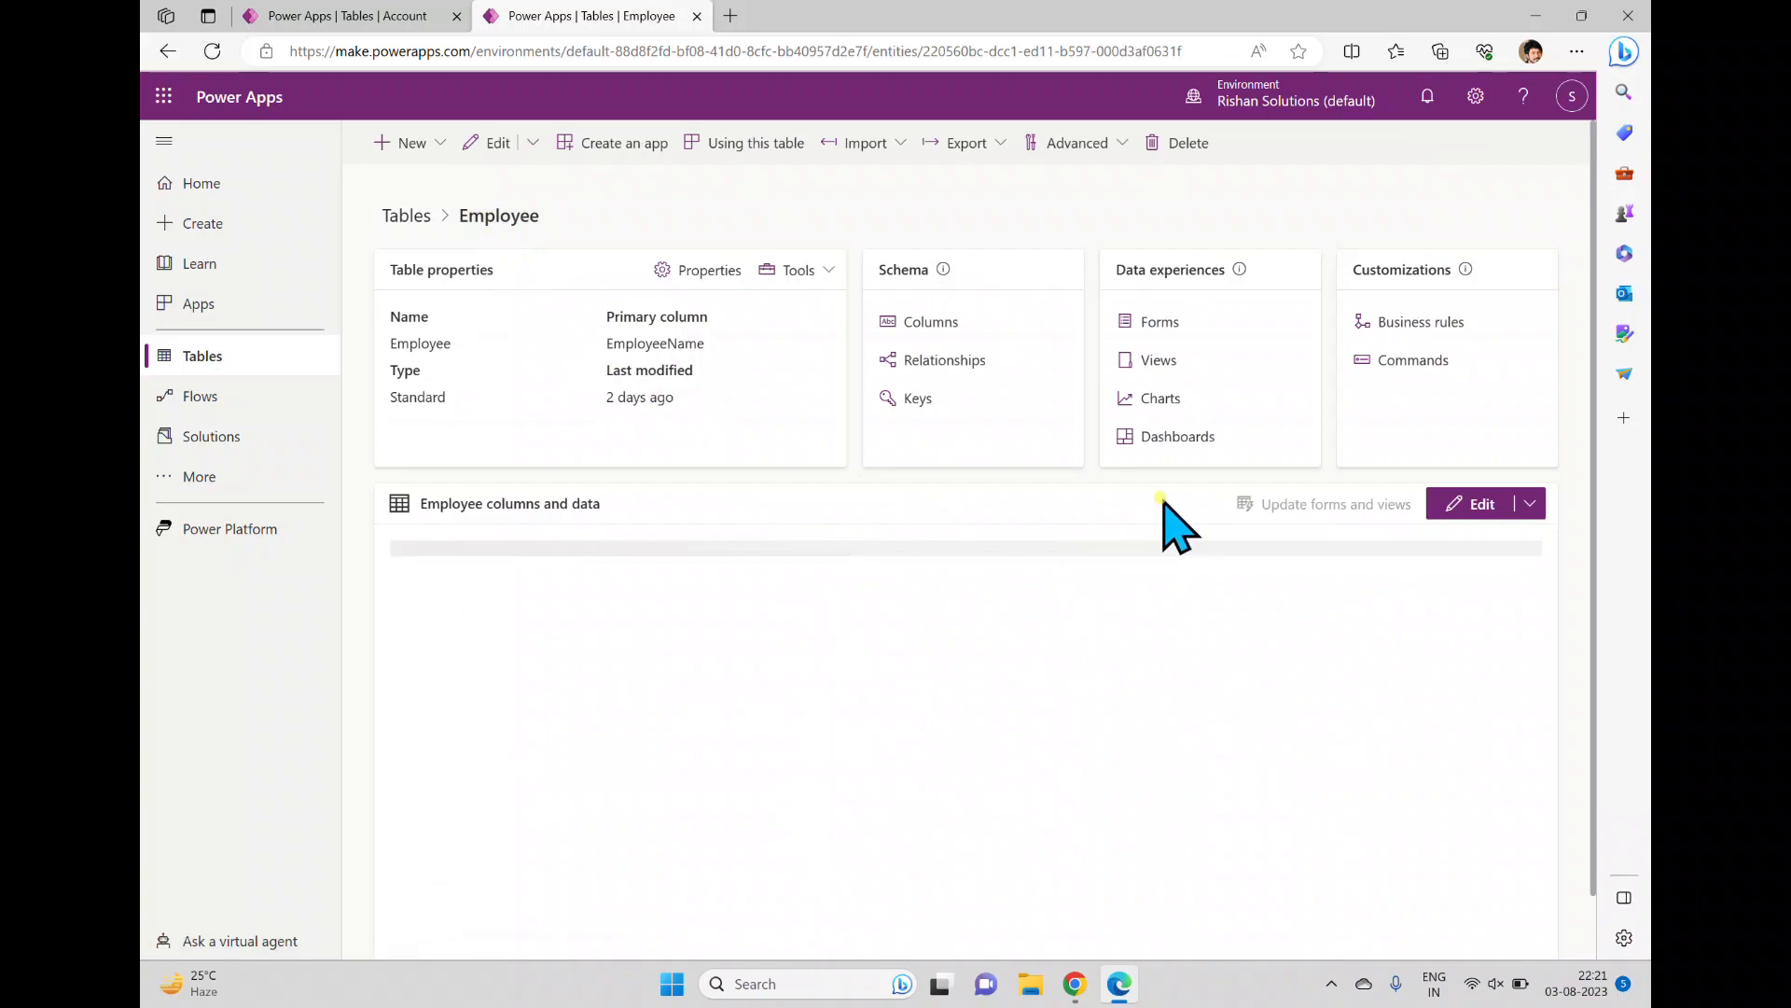
pyautogui.click(1295, 561)
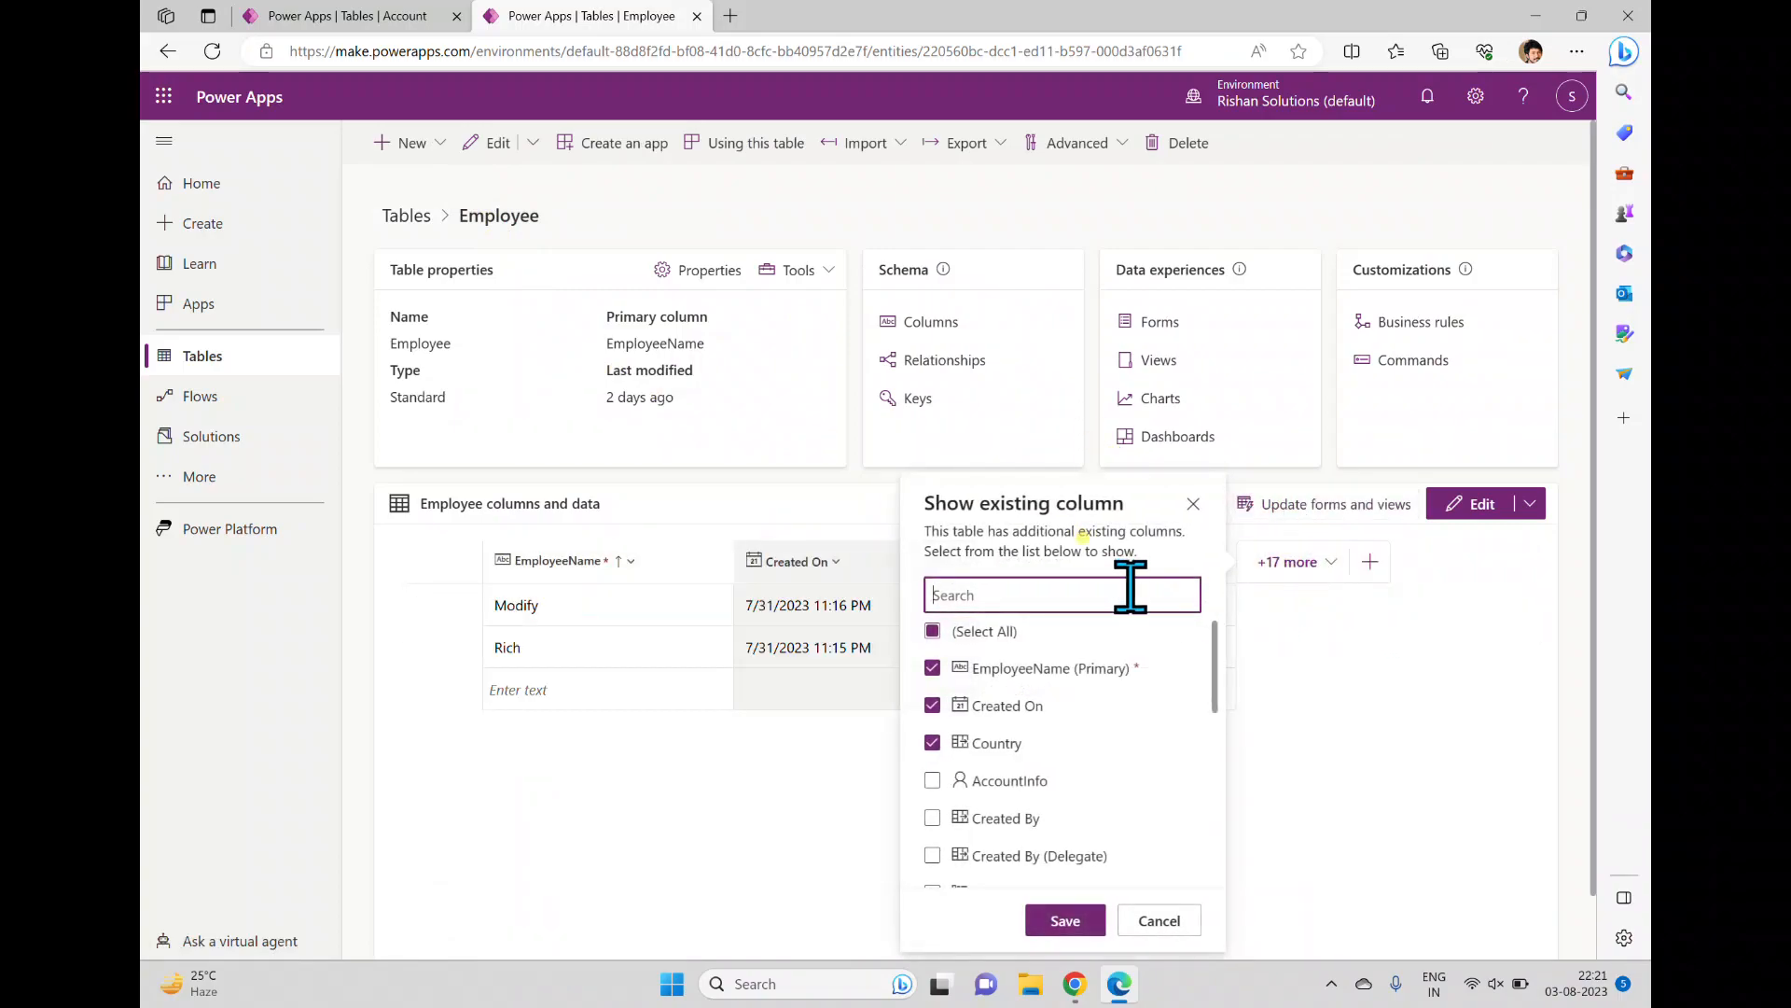
pyautogui.write('Acc')
pyautogui.click(932, 632)
pyautogui.click(1040, 919)
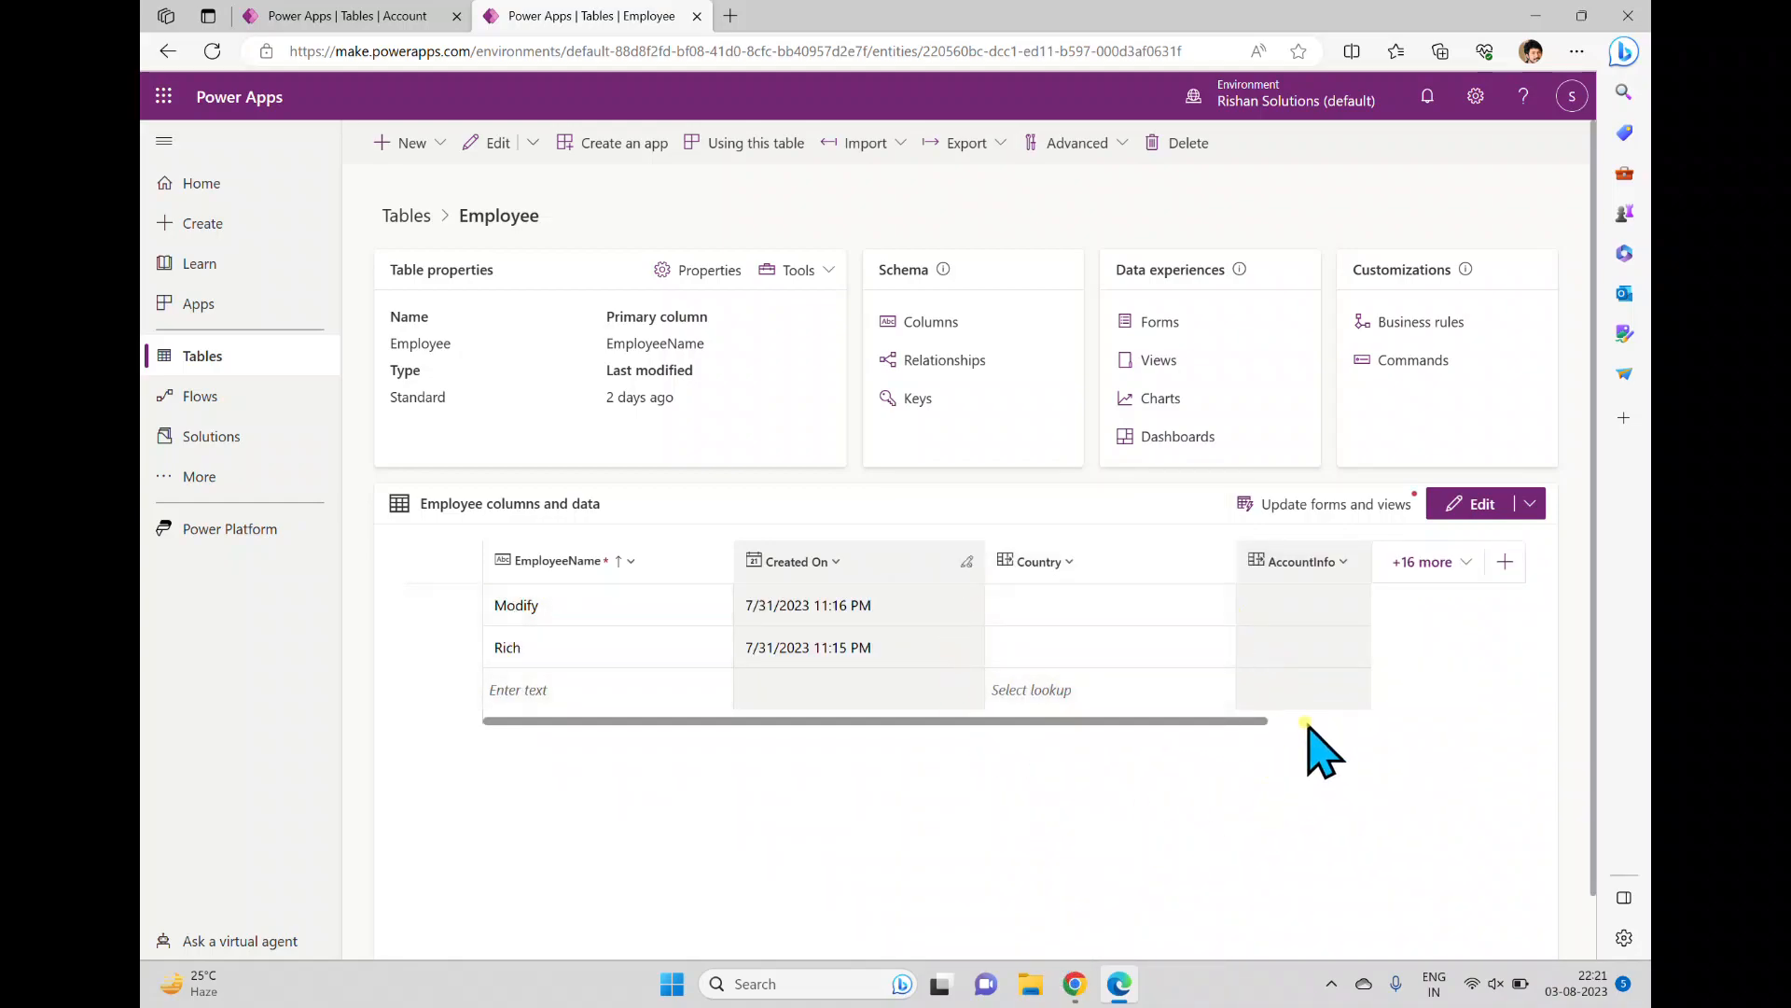
# Try to edit the AccountInfo cells of the existing rows and the blank row in the Employee data grid
pyautogui.click(1295, 613)
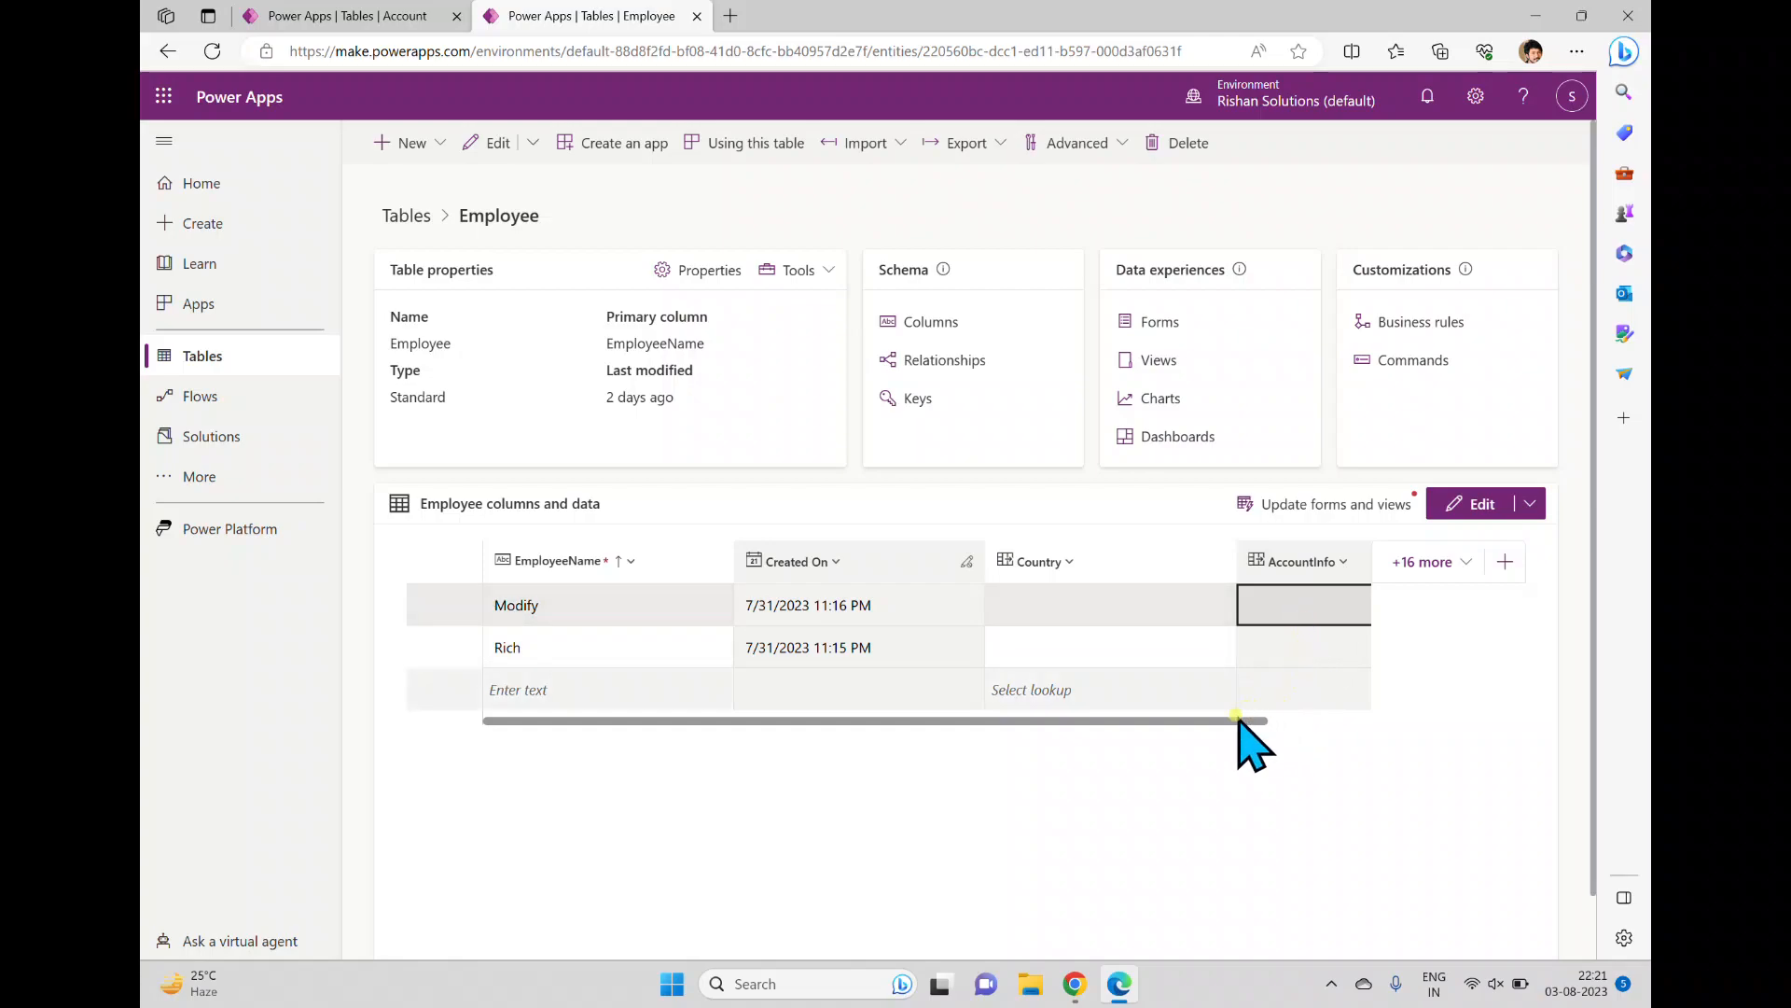
pyautogui.moveTo(1241, 721); pyautogui.dragTo(1348, 721)
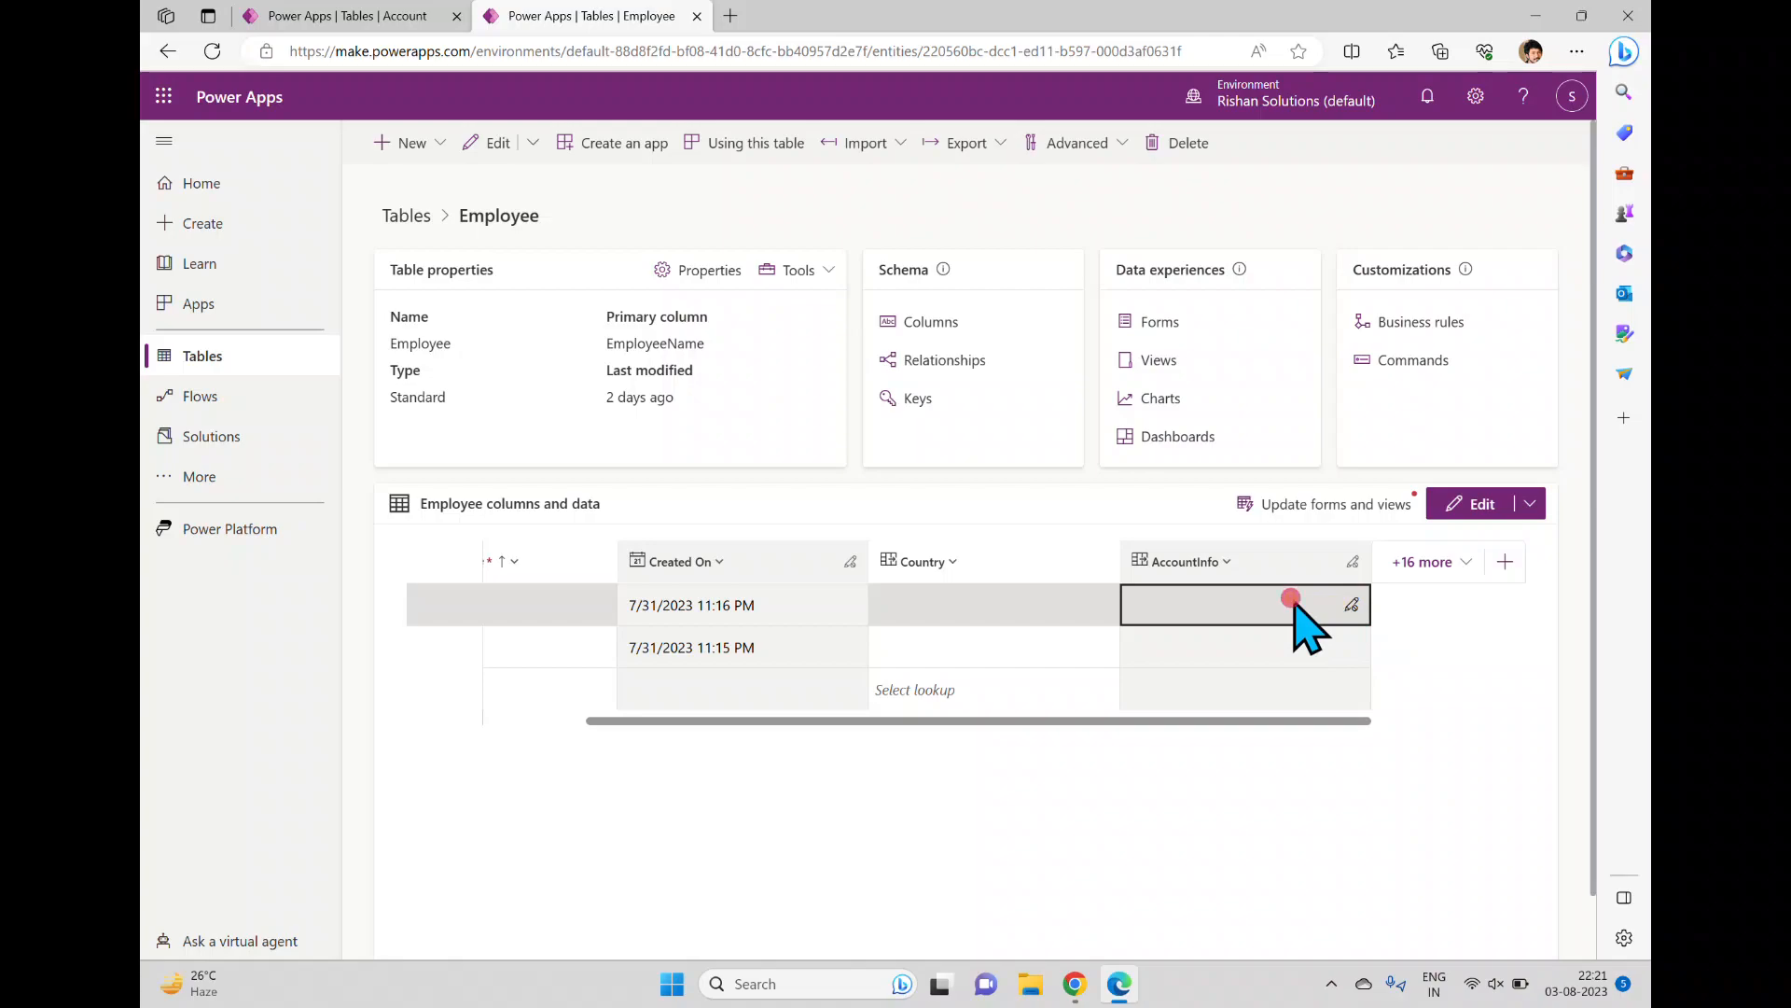
pyautogui.click(1208, 643)
pyautogui.click(1034, 606)
pyautogui.click(1218, 651)
pyautogui.click(1197, 692)
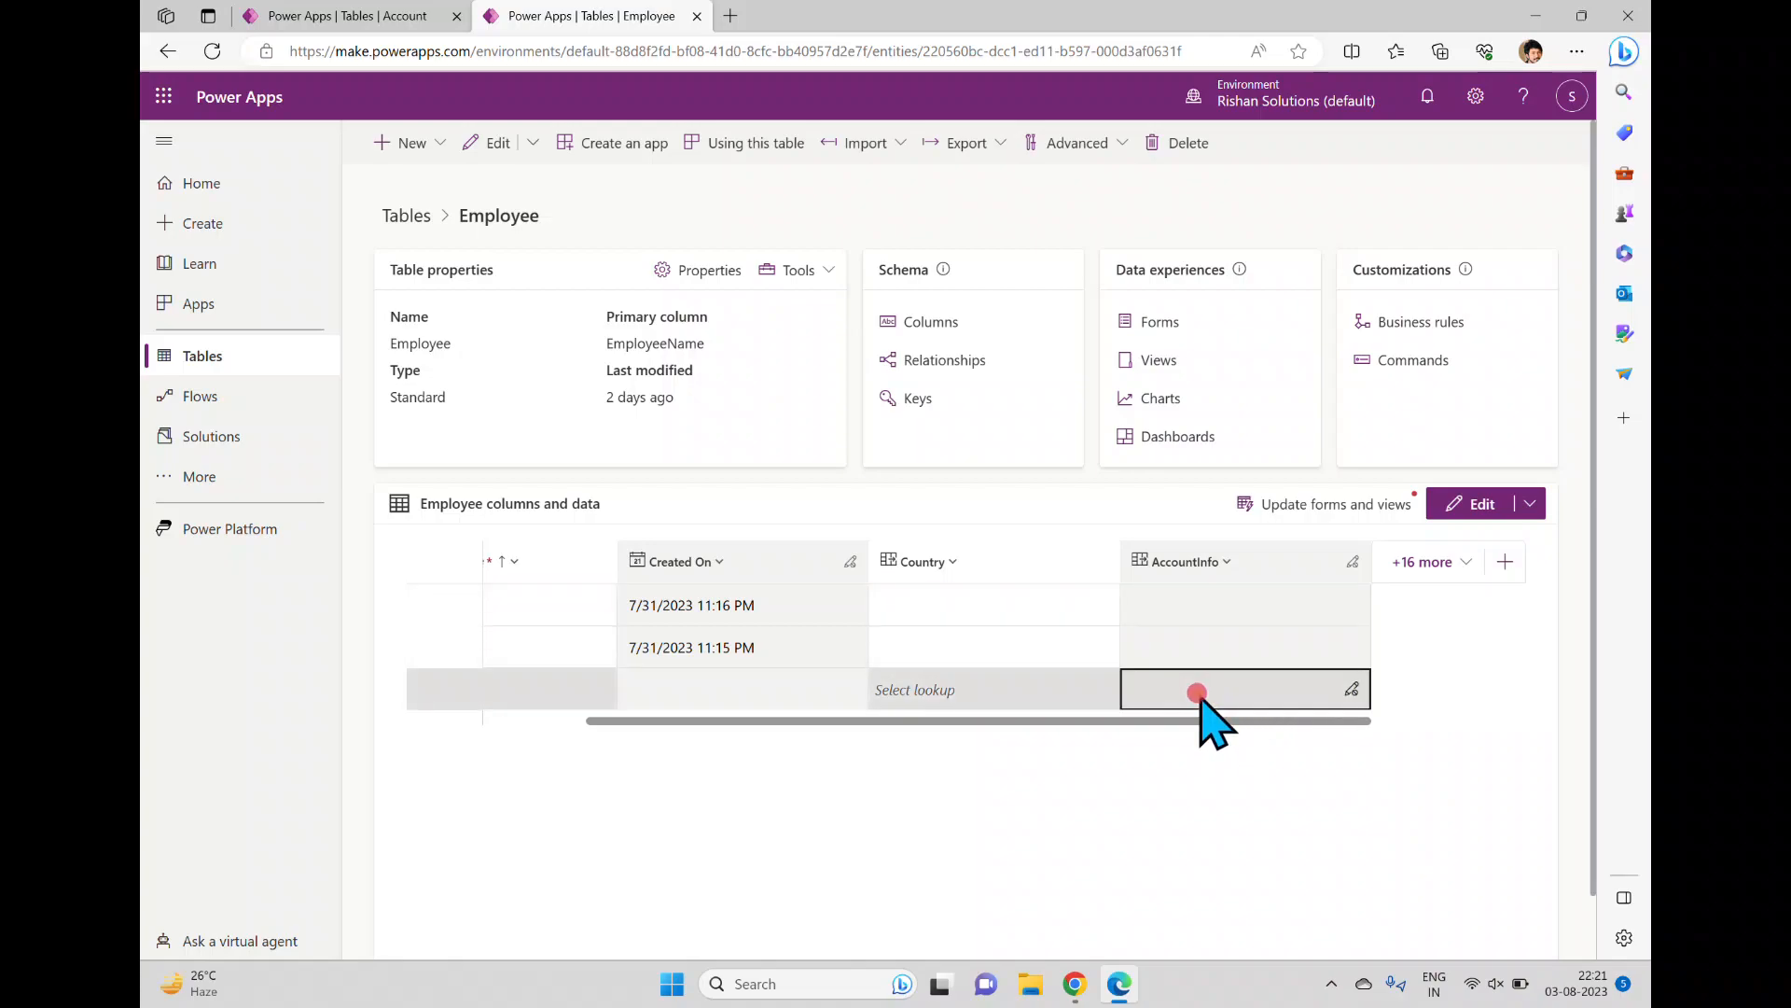
# Open the Employee table's data for editing in a new tab and select the Modify row's AccountInfo cell
pyautogui.click(1529, 504)
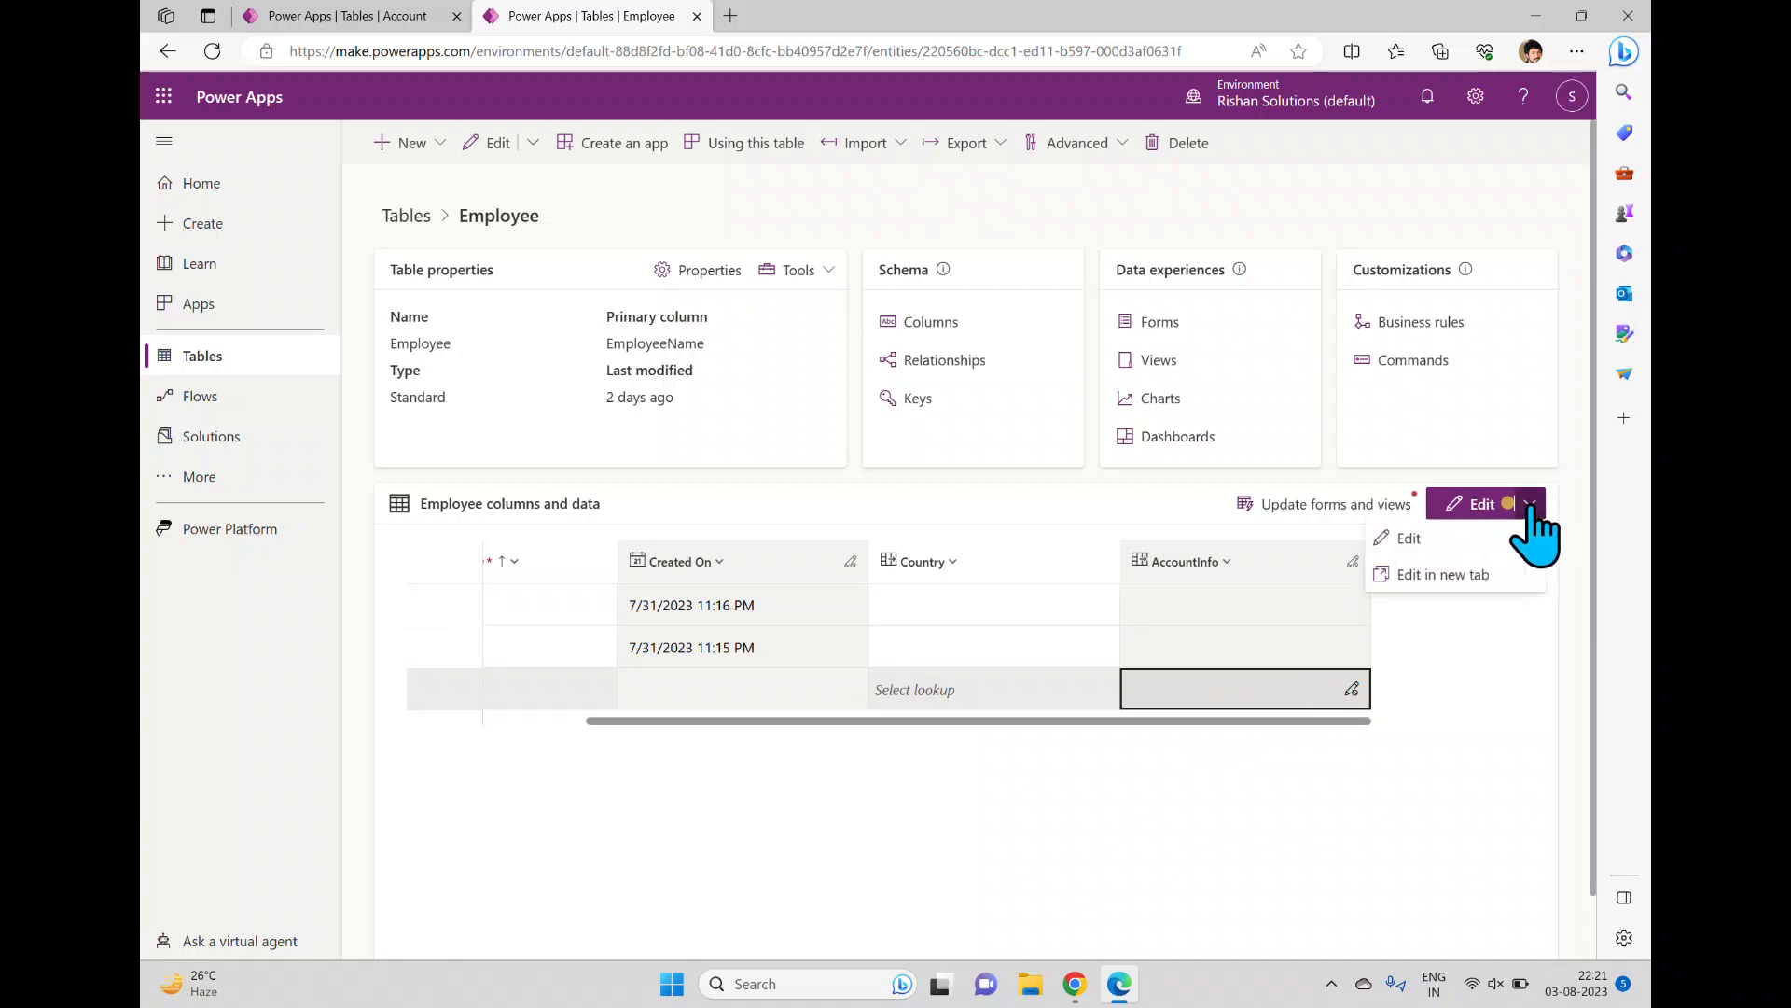
pyautogui.click(1444, 574)
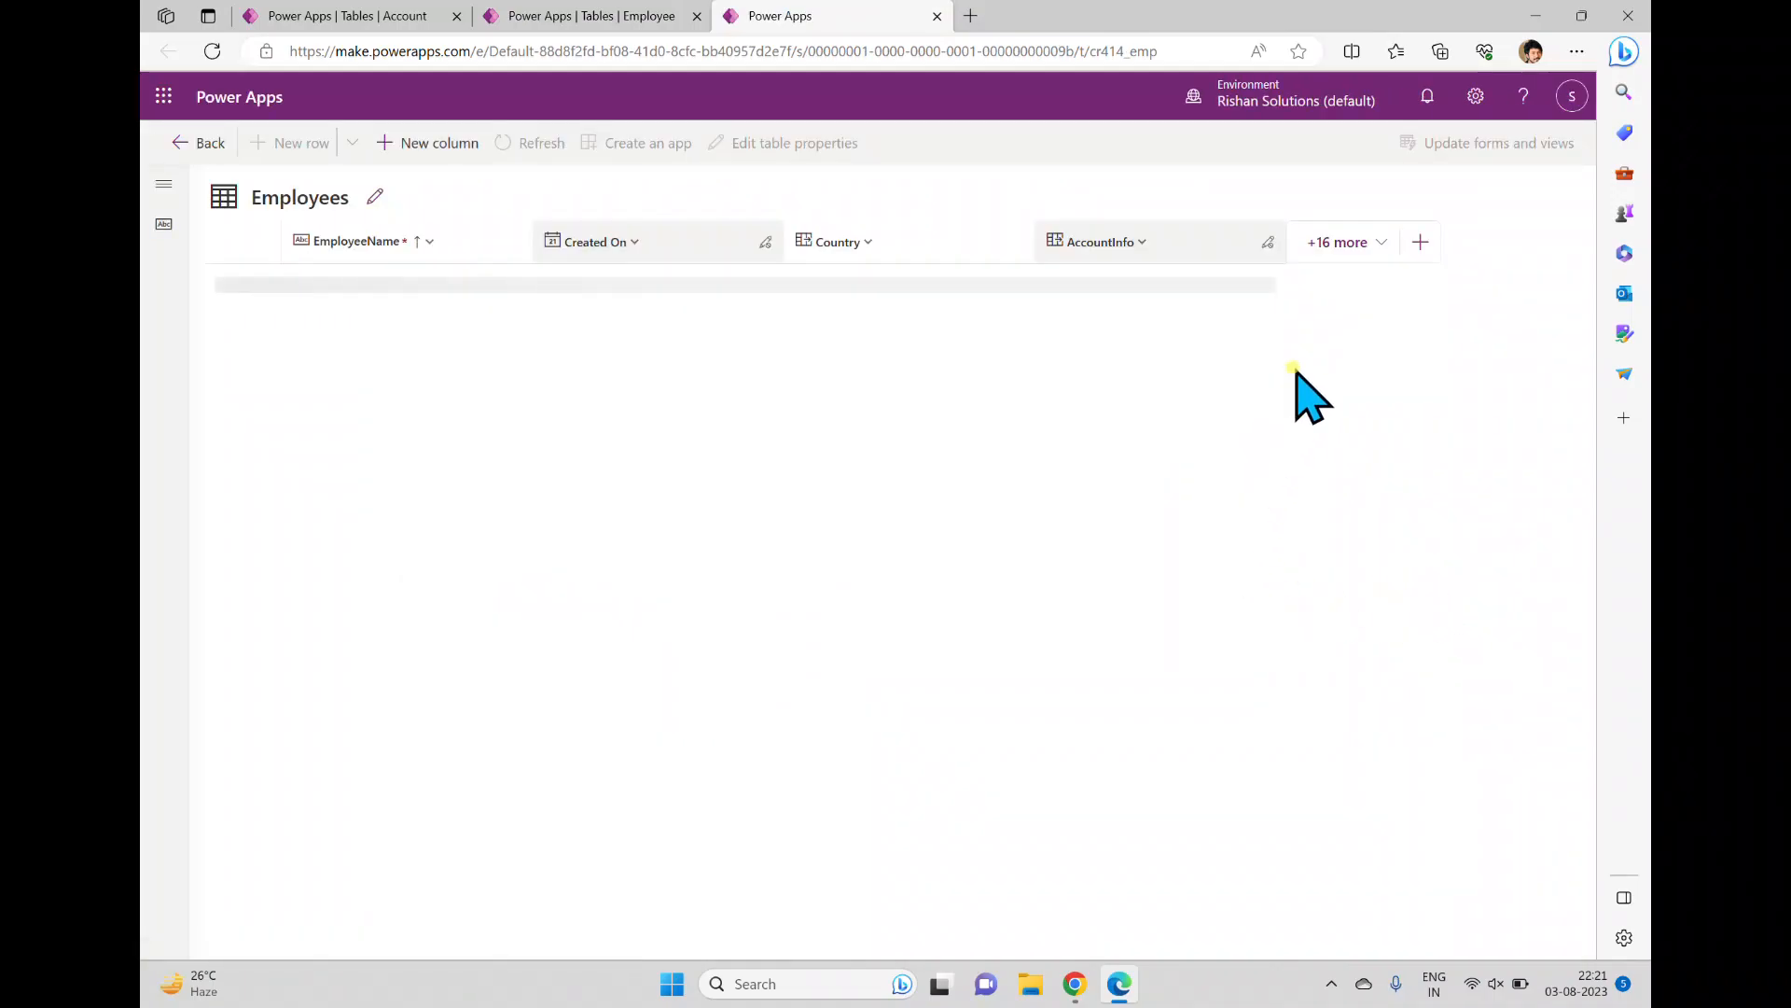
pyautogui.click(1197, 284)
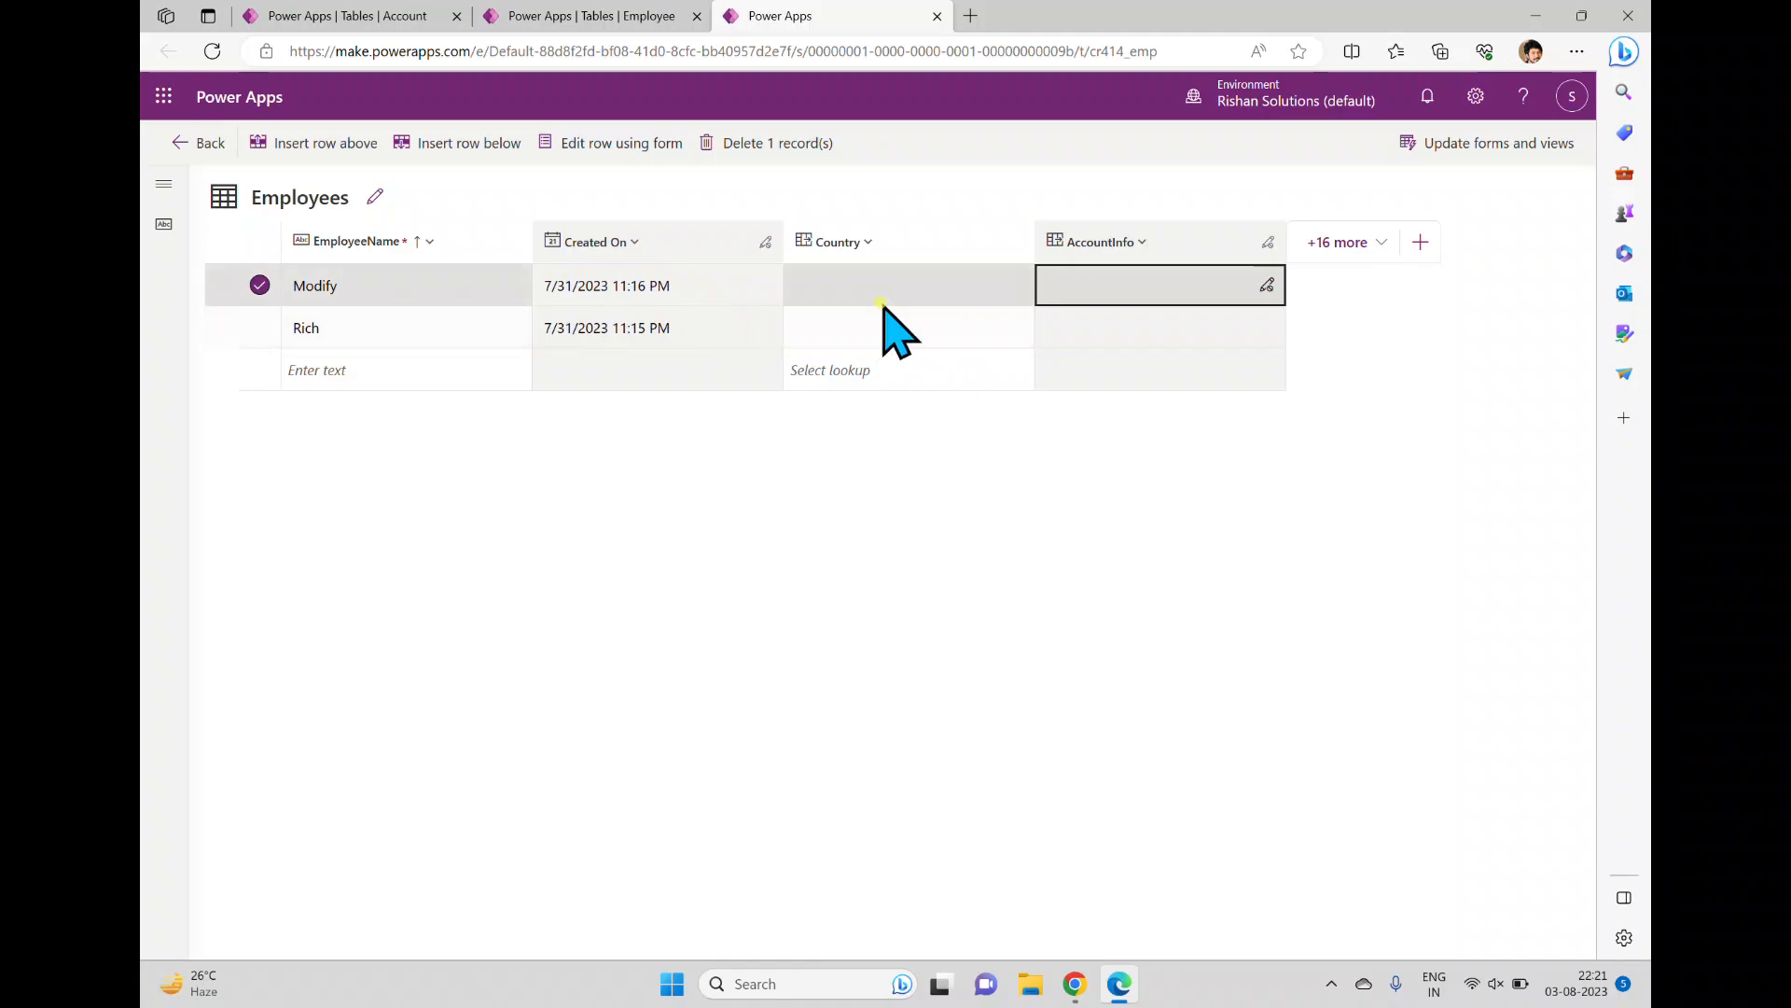
# Try to fill in the blank row's EmployeeName, Country and AccountInfo cells in the Employees row editor
pyautogui.click(327, 374)
pyautogui.click(653, 367)
pyautogui.click(837, 375)
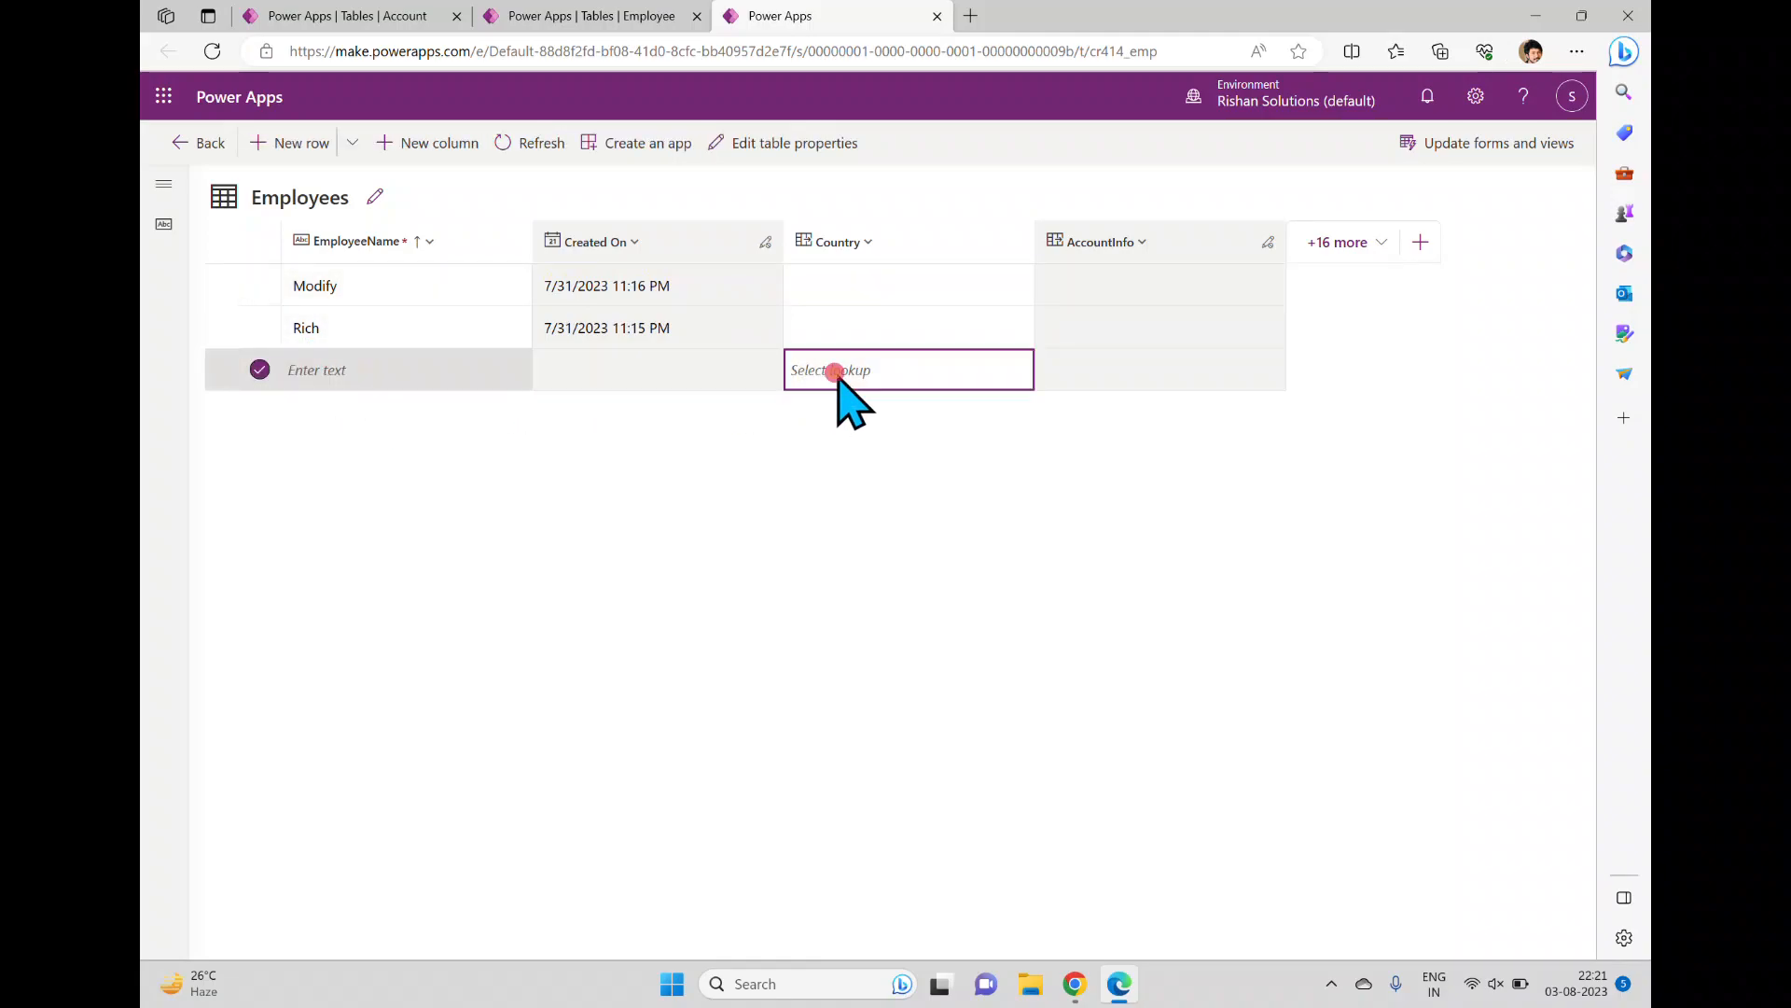
pyautogui.click(1106, 339)
pyautogui.click(1107, 371)
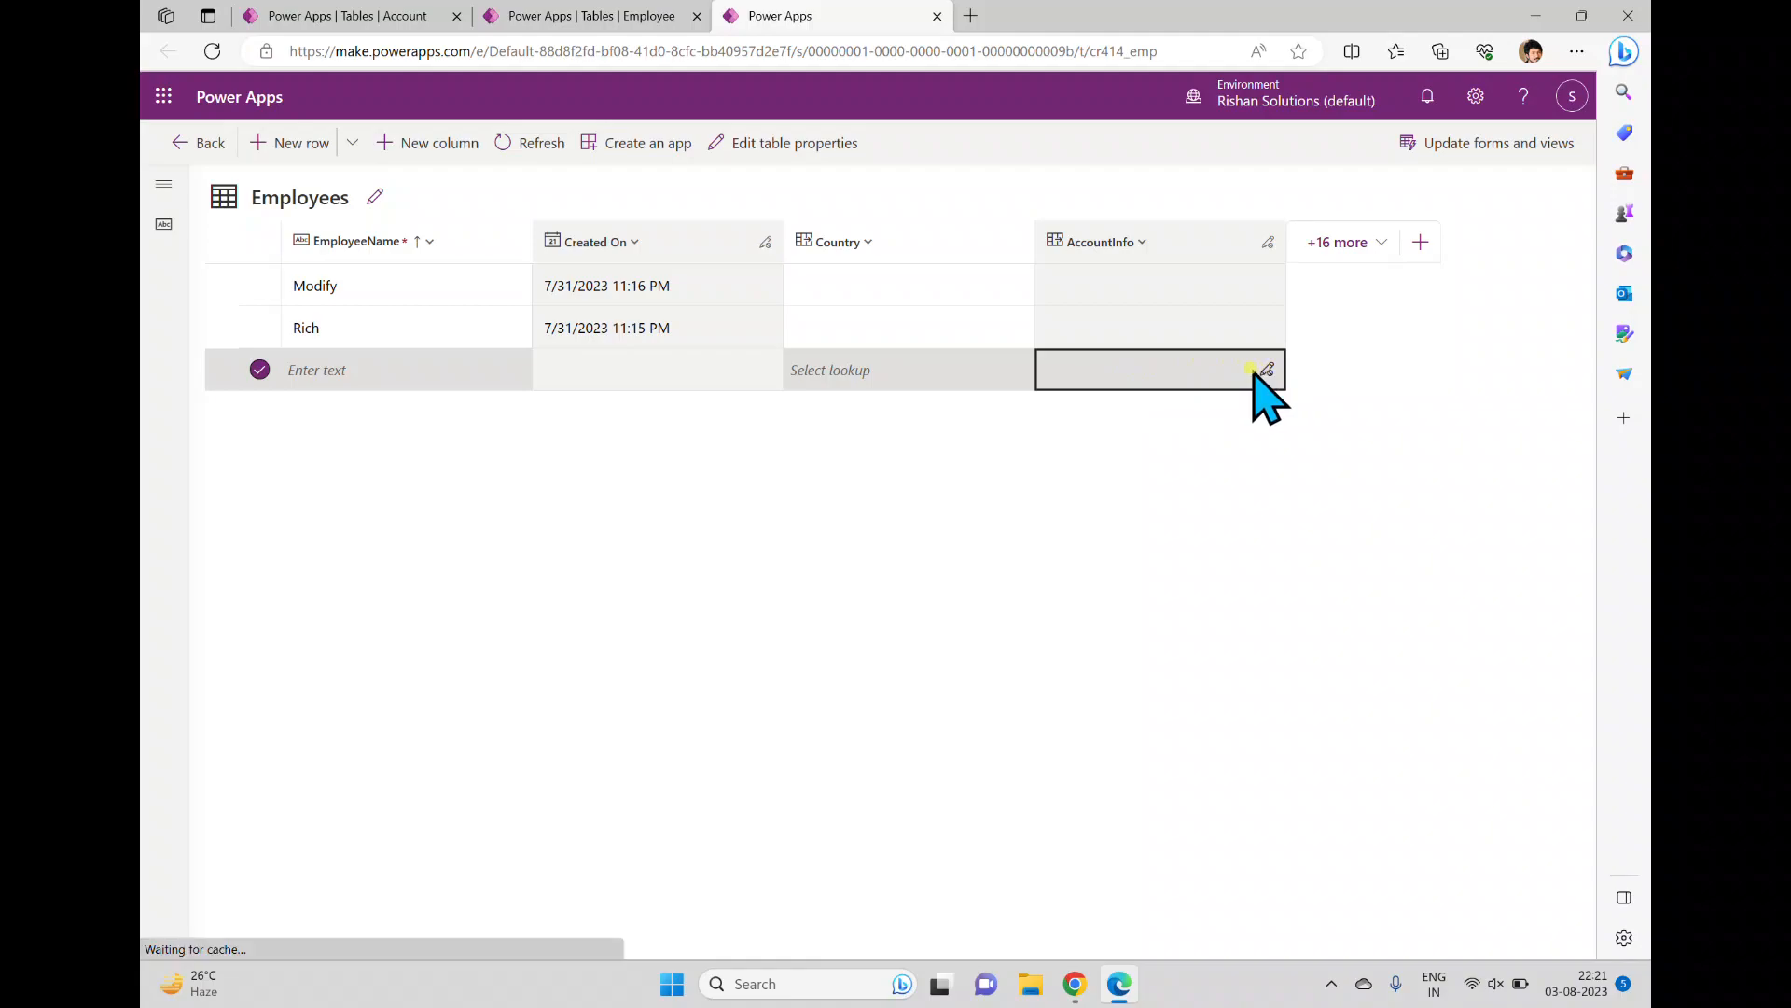
pyautogui.click(401, 373)
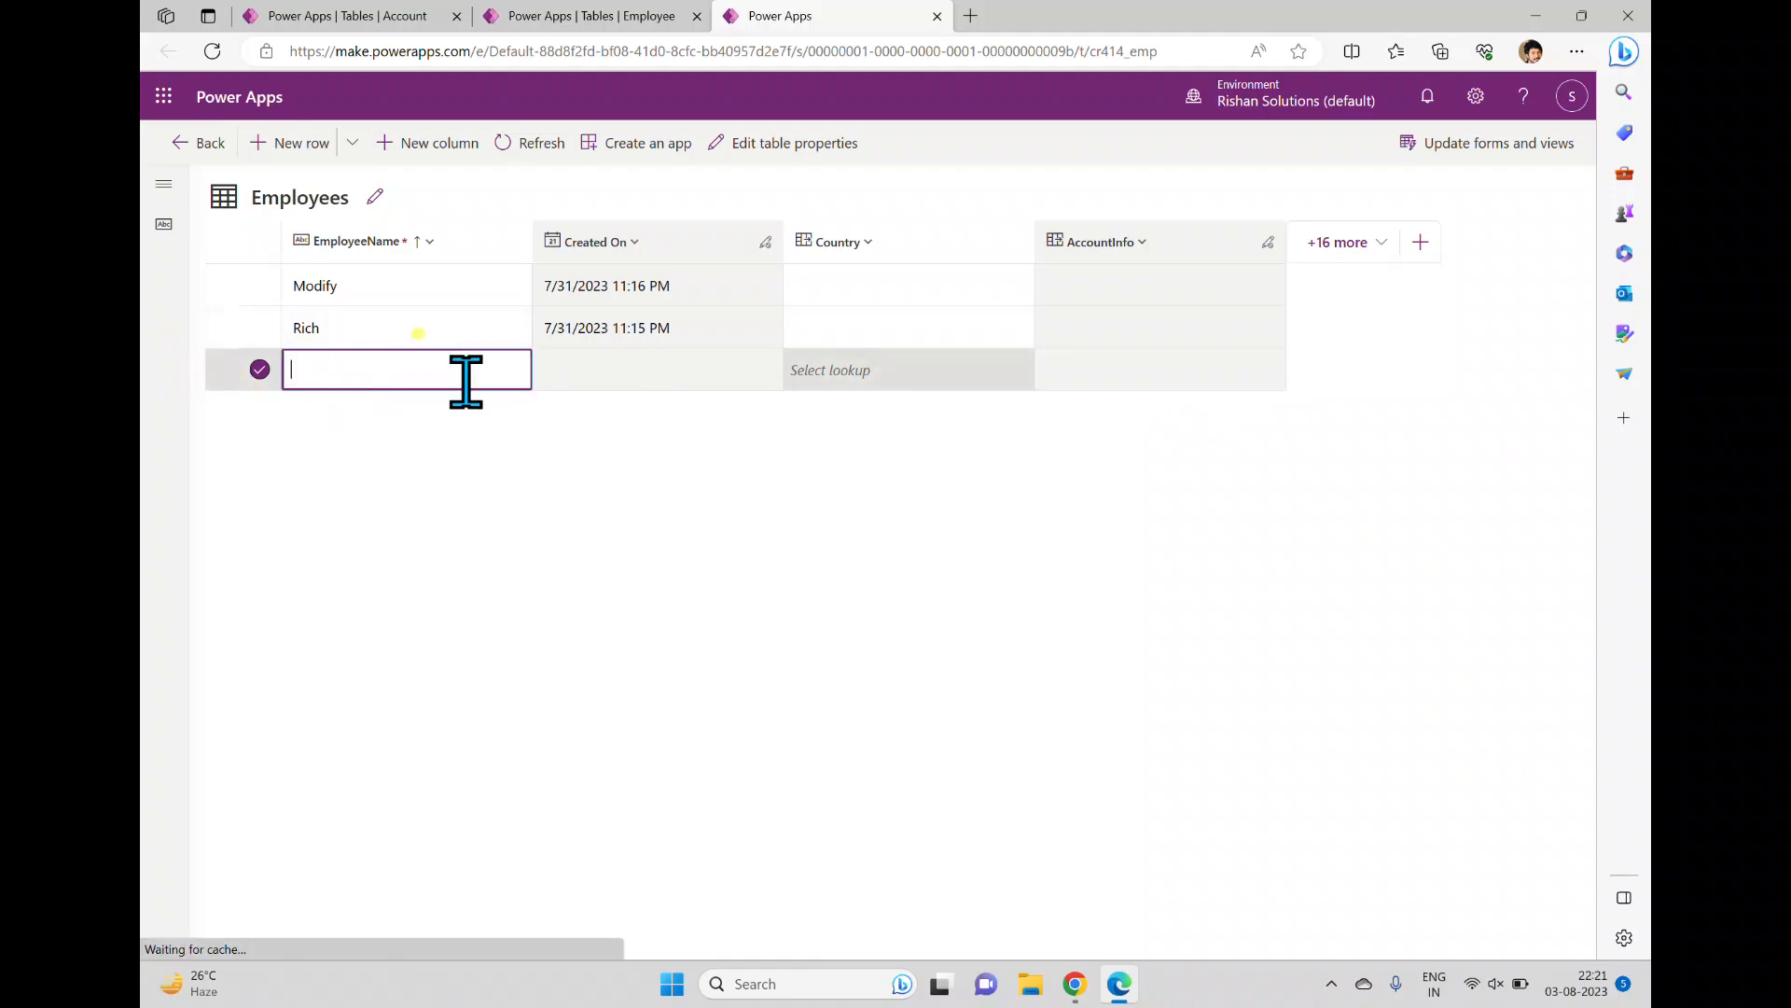
pyautogui.click(877, 364)
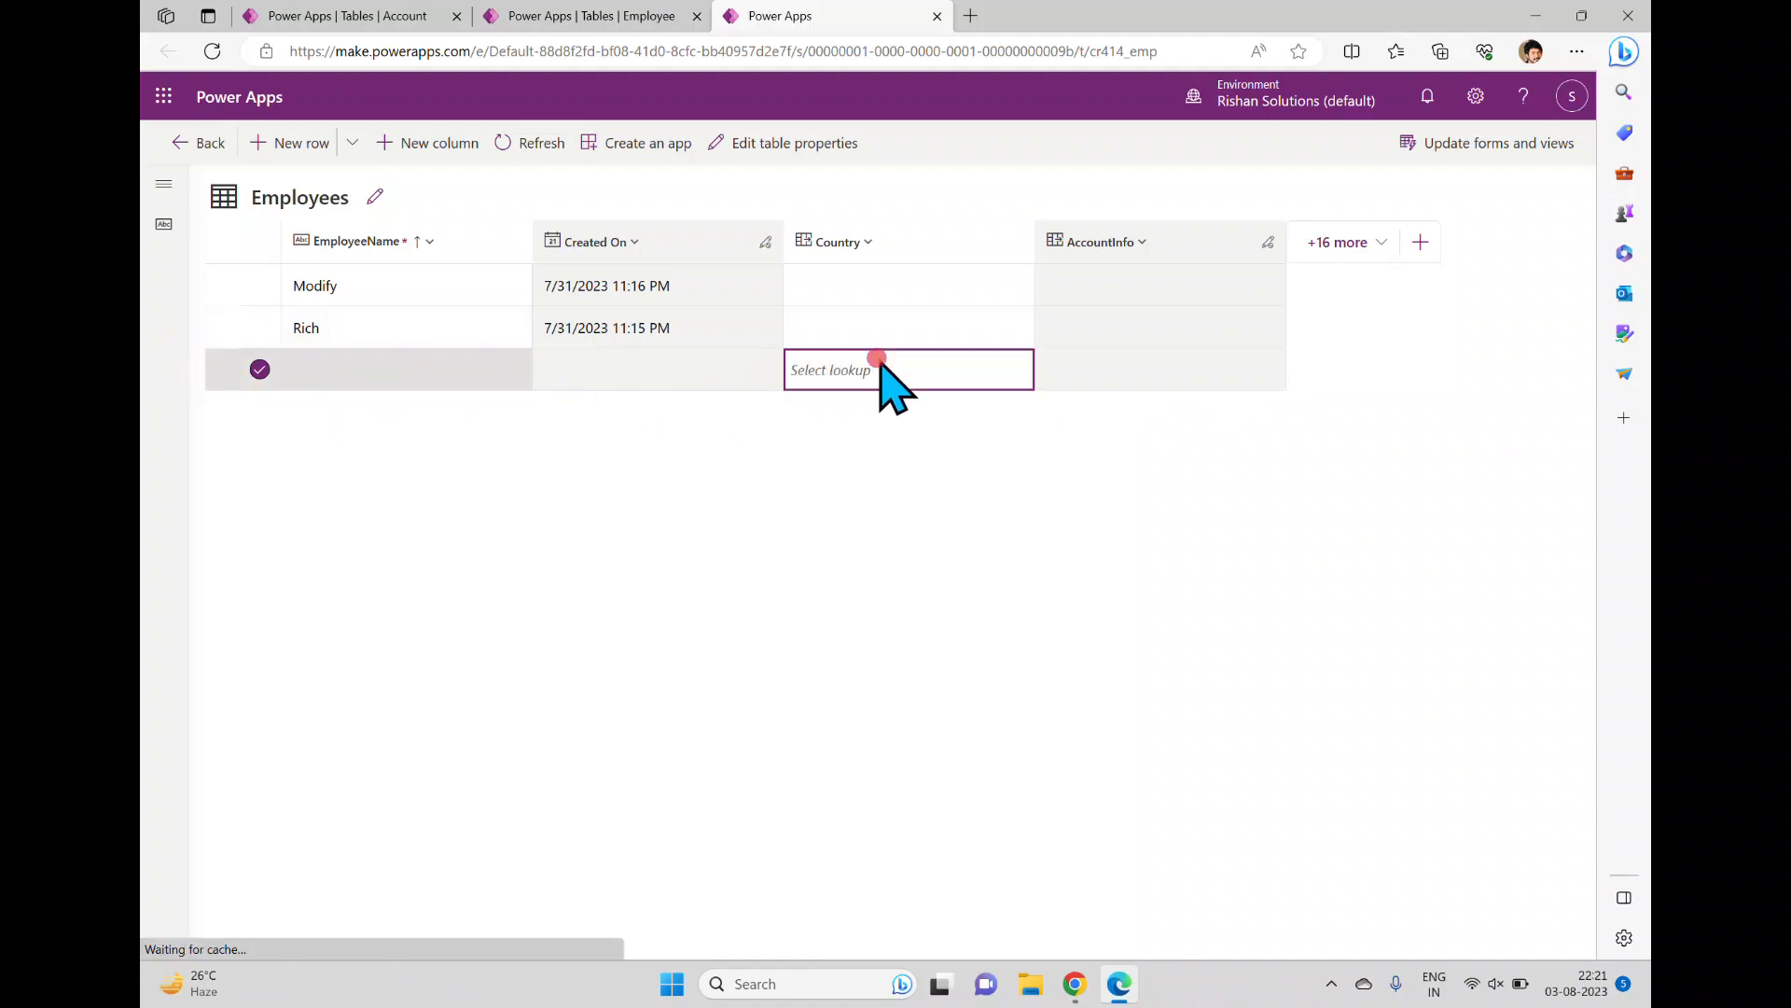
pyautogui.click(1121, 362)
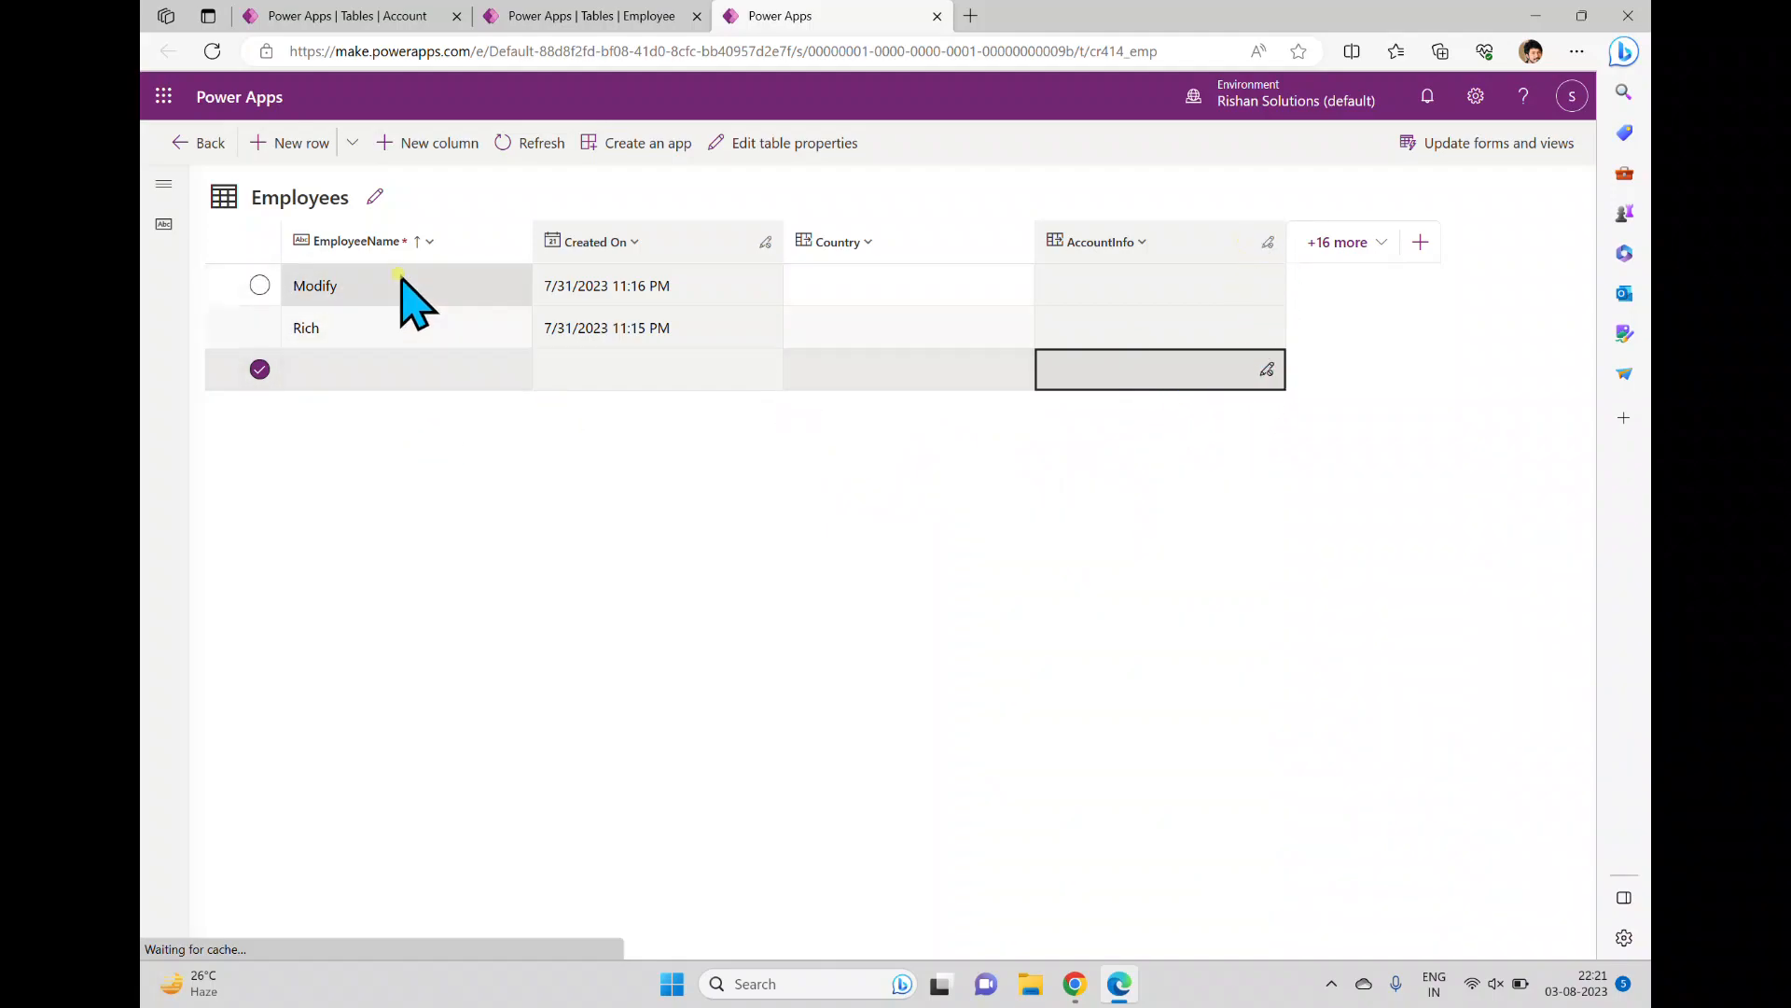
# Open the form for a new Employee row and return to the Employees row editor without adding a record
pyautogui.click(350, 147)
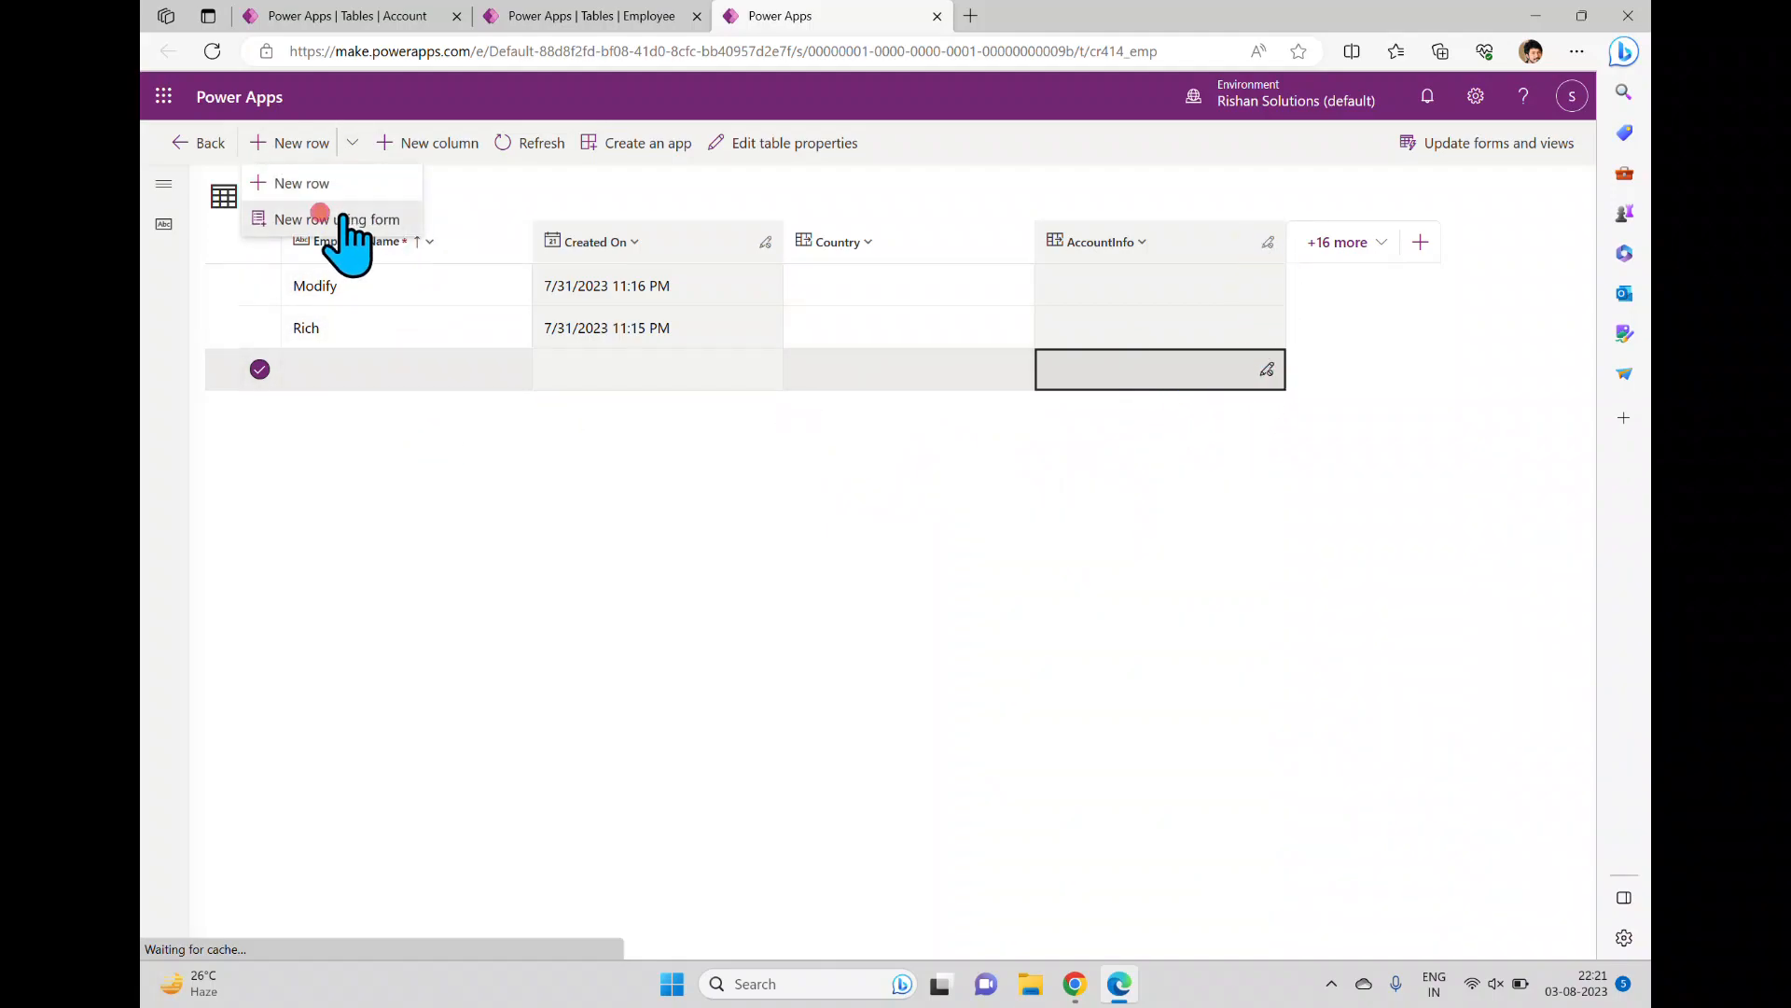
pyautogui.click(343, 220)
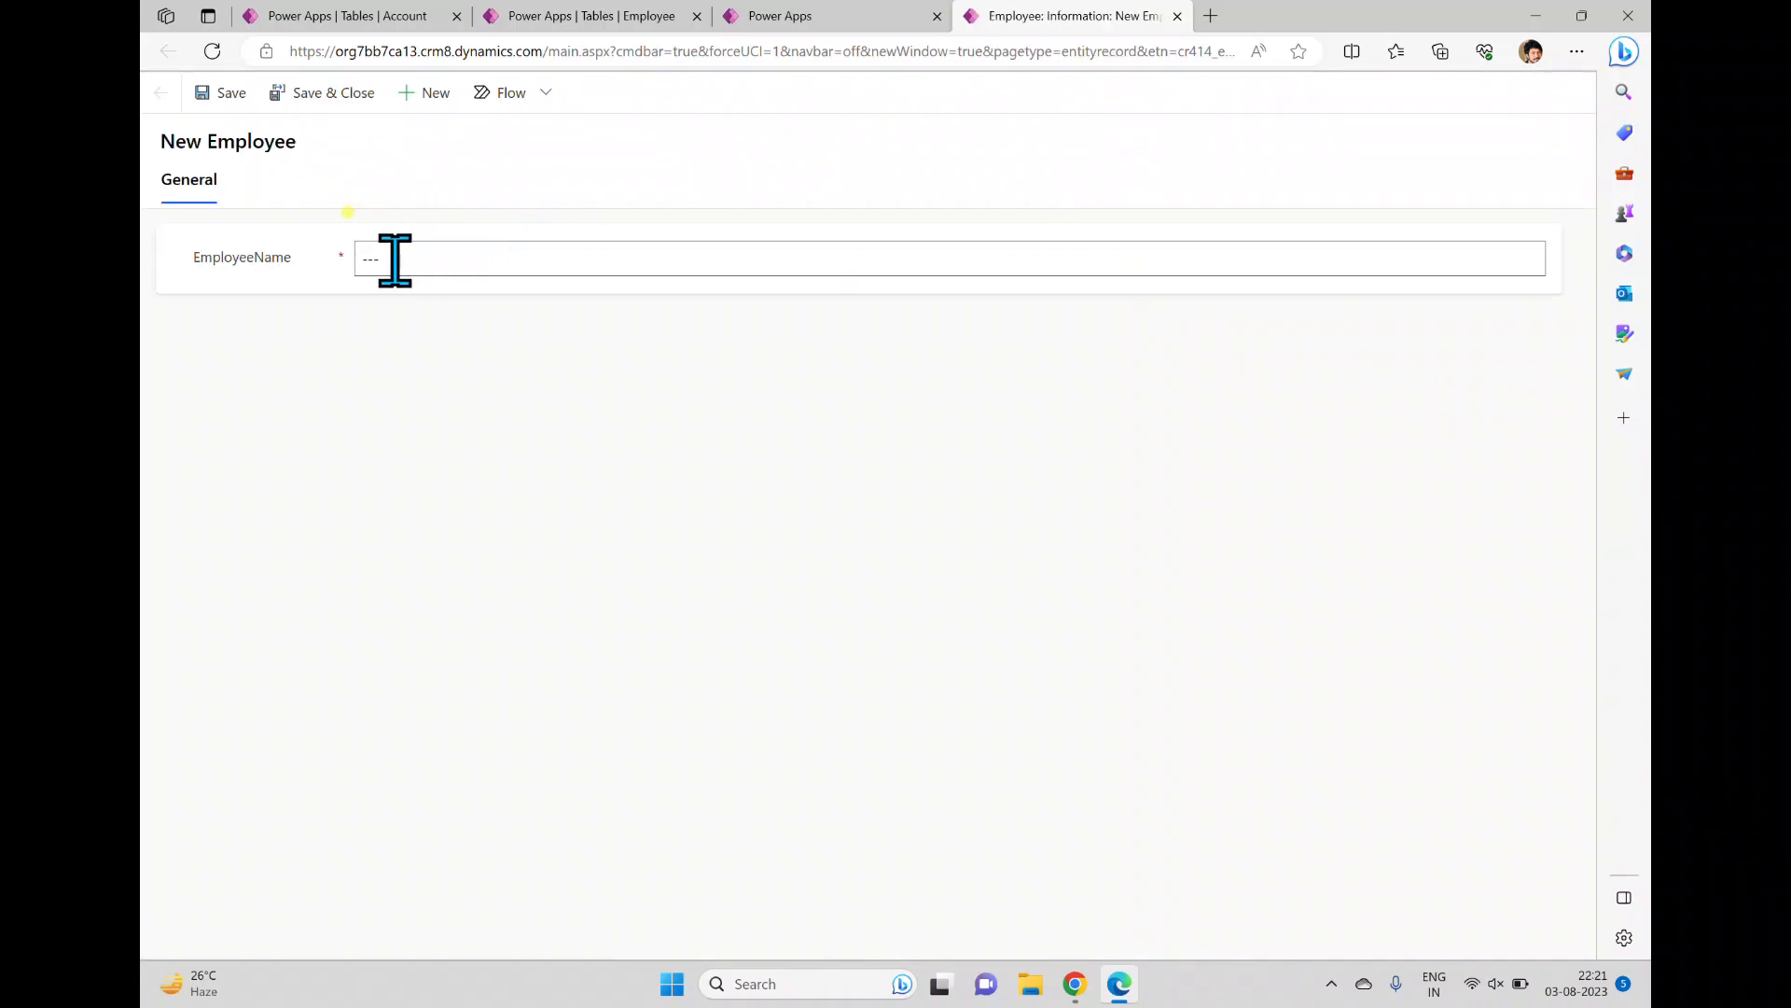
pyautogui.click(774, 13)
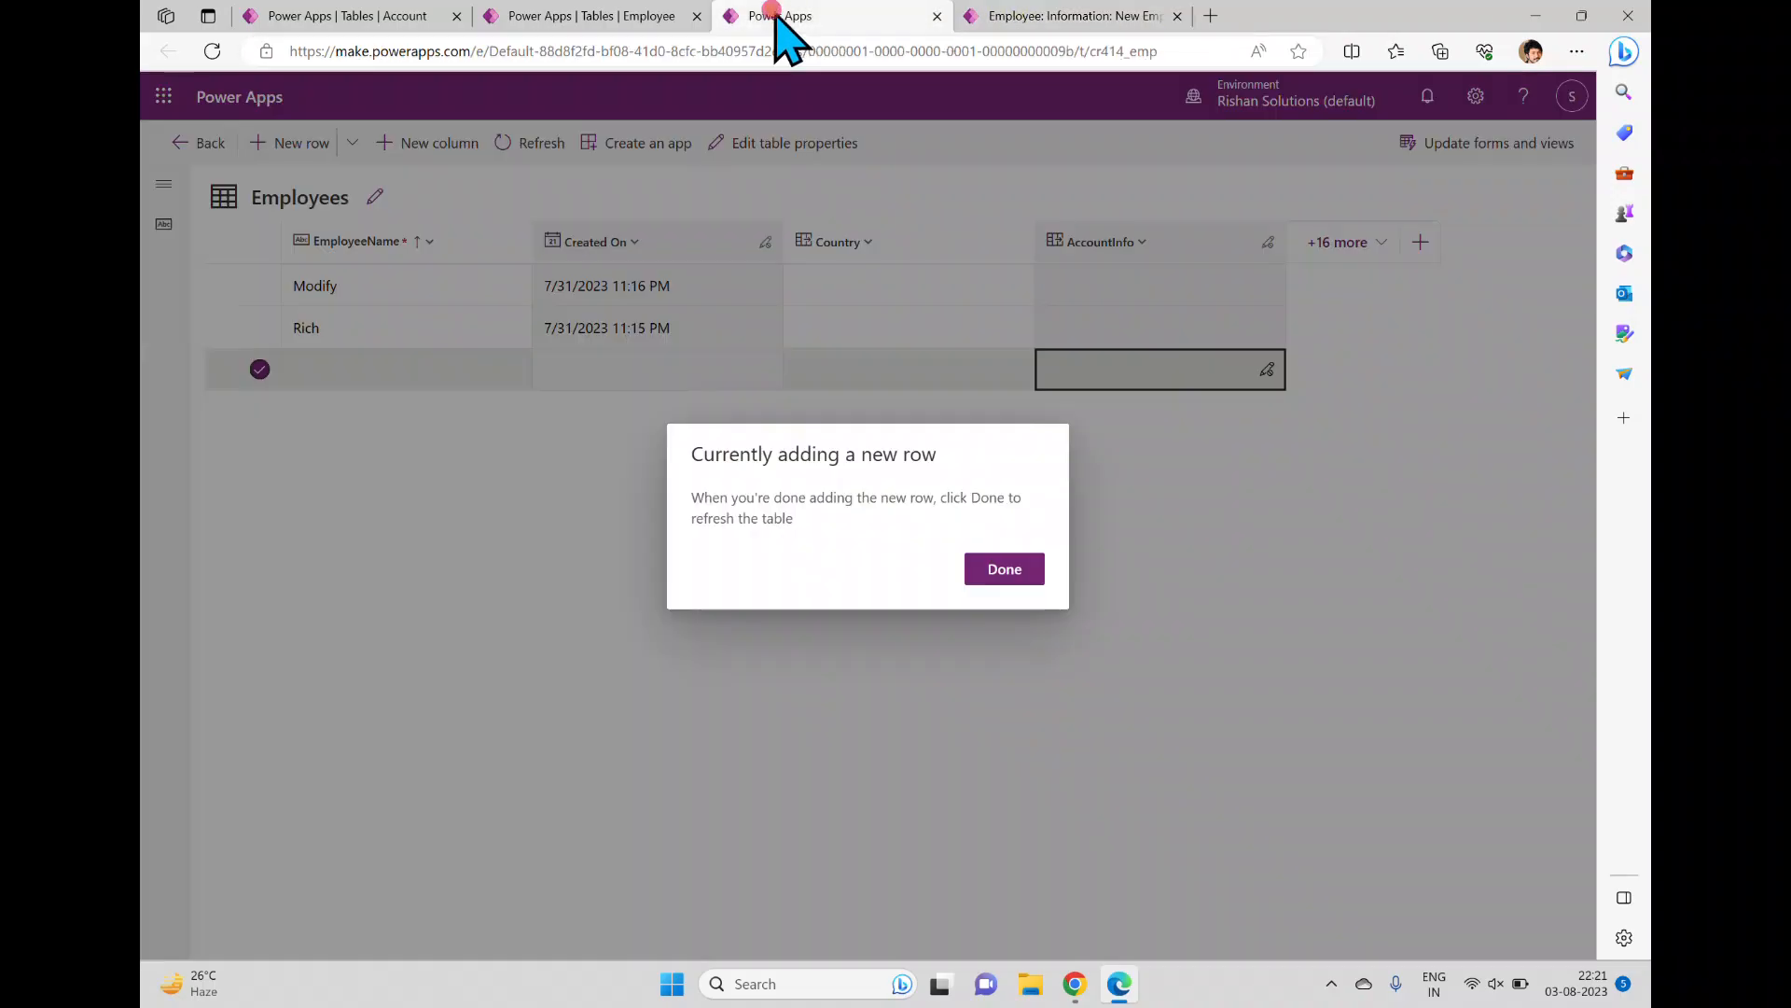
pyautogui.click(1005, 597)
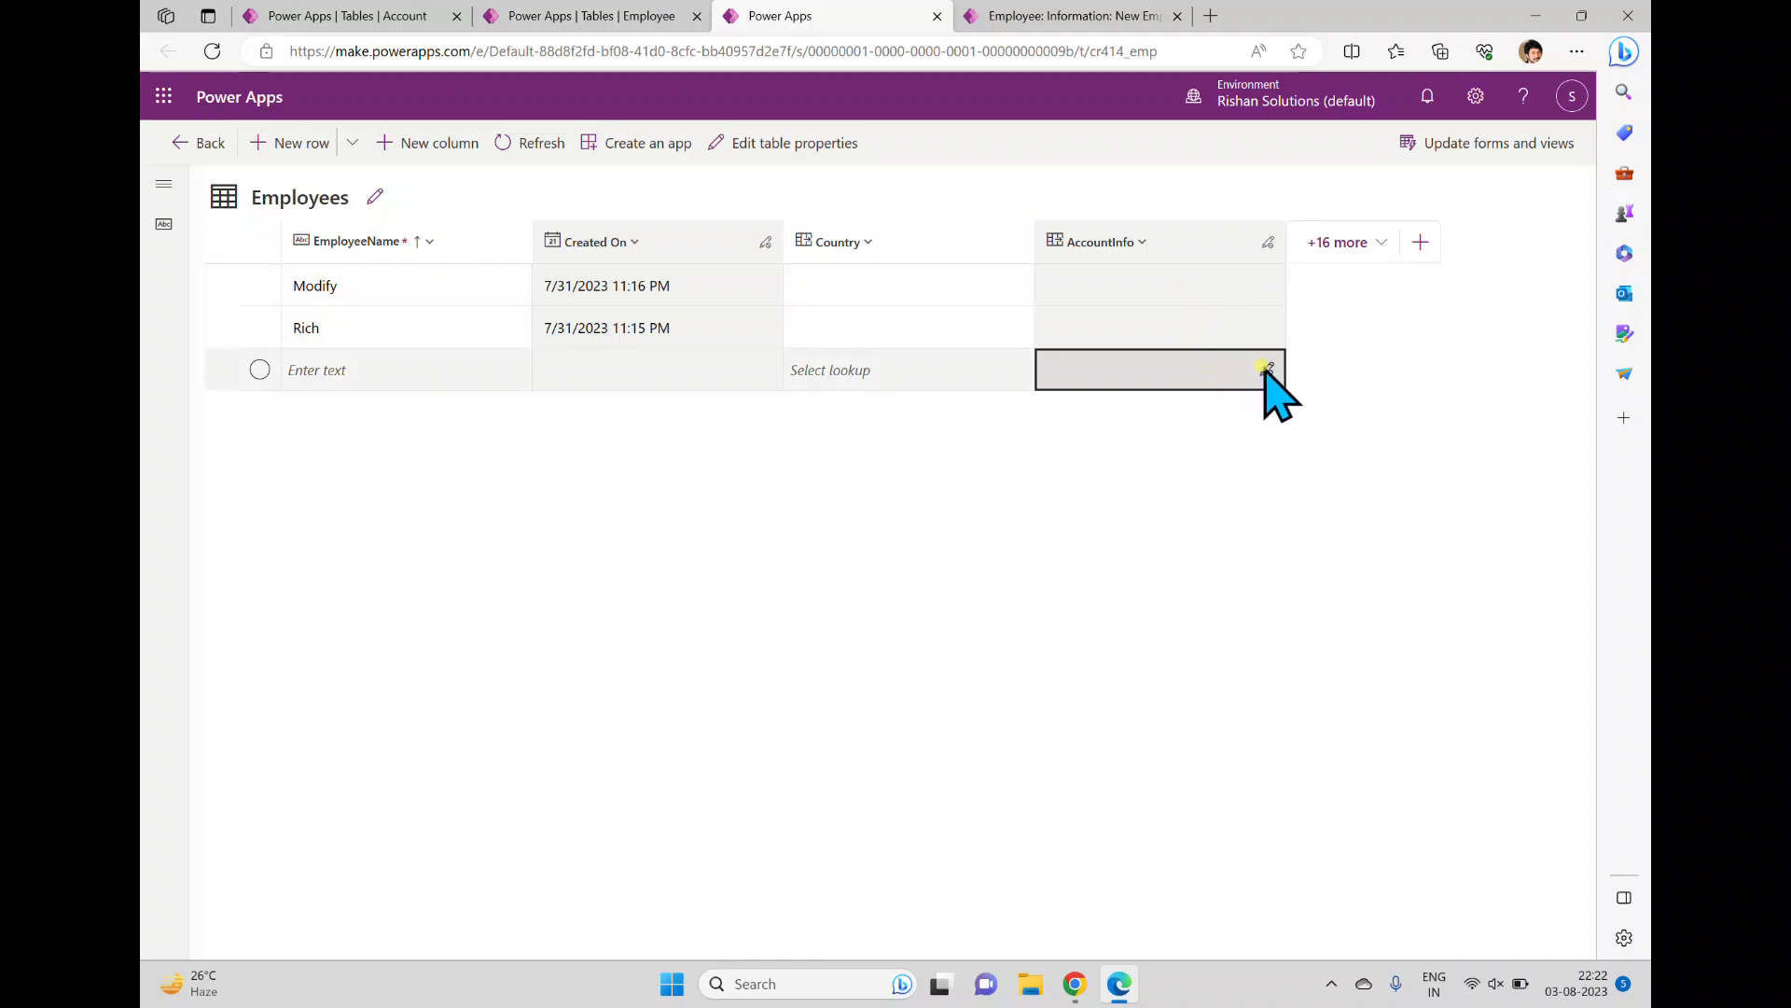
# Try to edit the blank row's AccountInfo cell and view the AccountInfo column's options
pyautogui.click(1267, 368)
pyautogui.click(1138, 244)
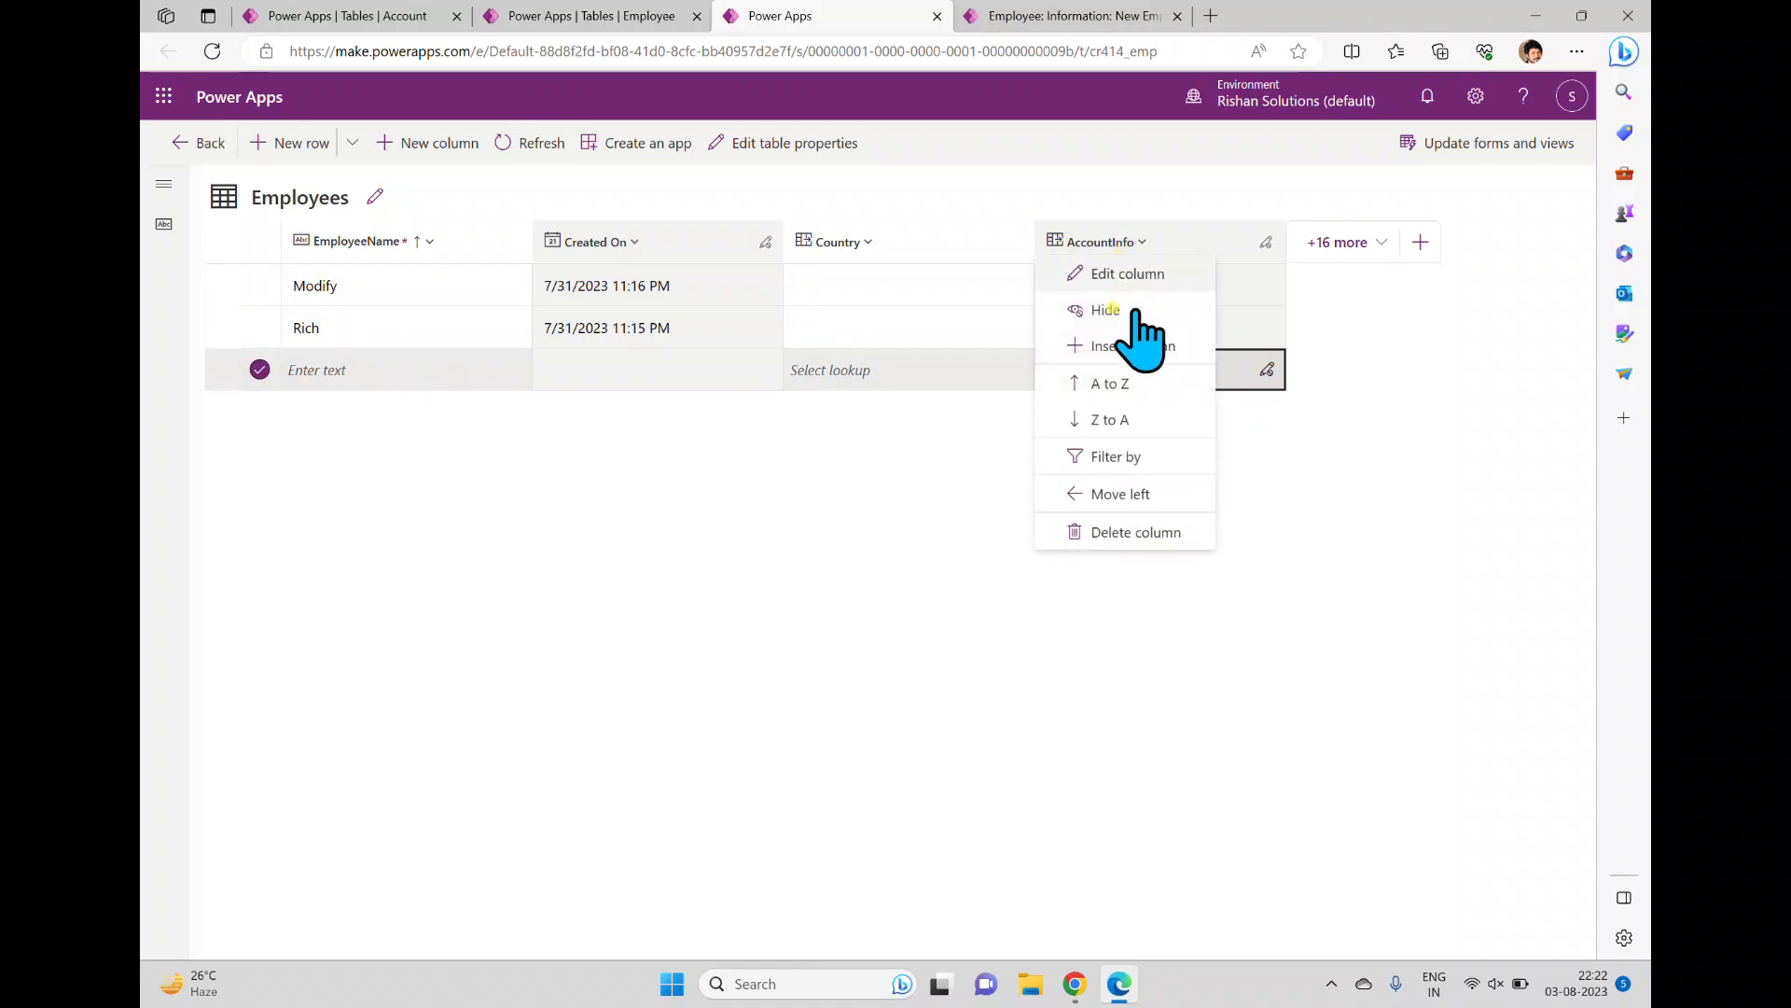
pyautogui.click(1247, 364)
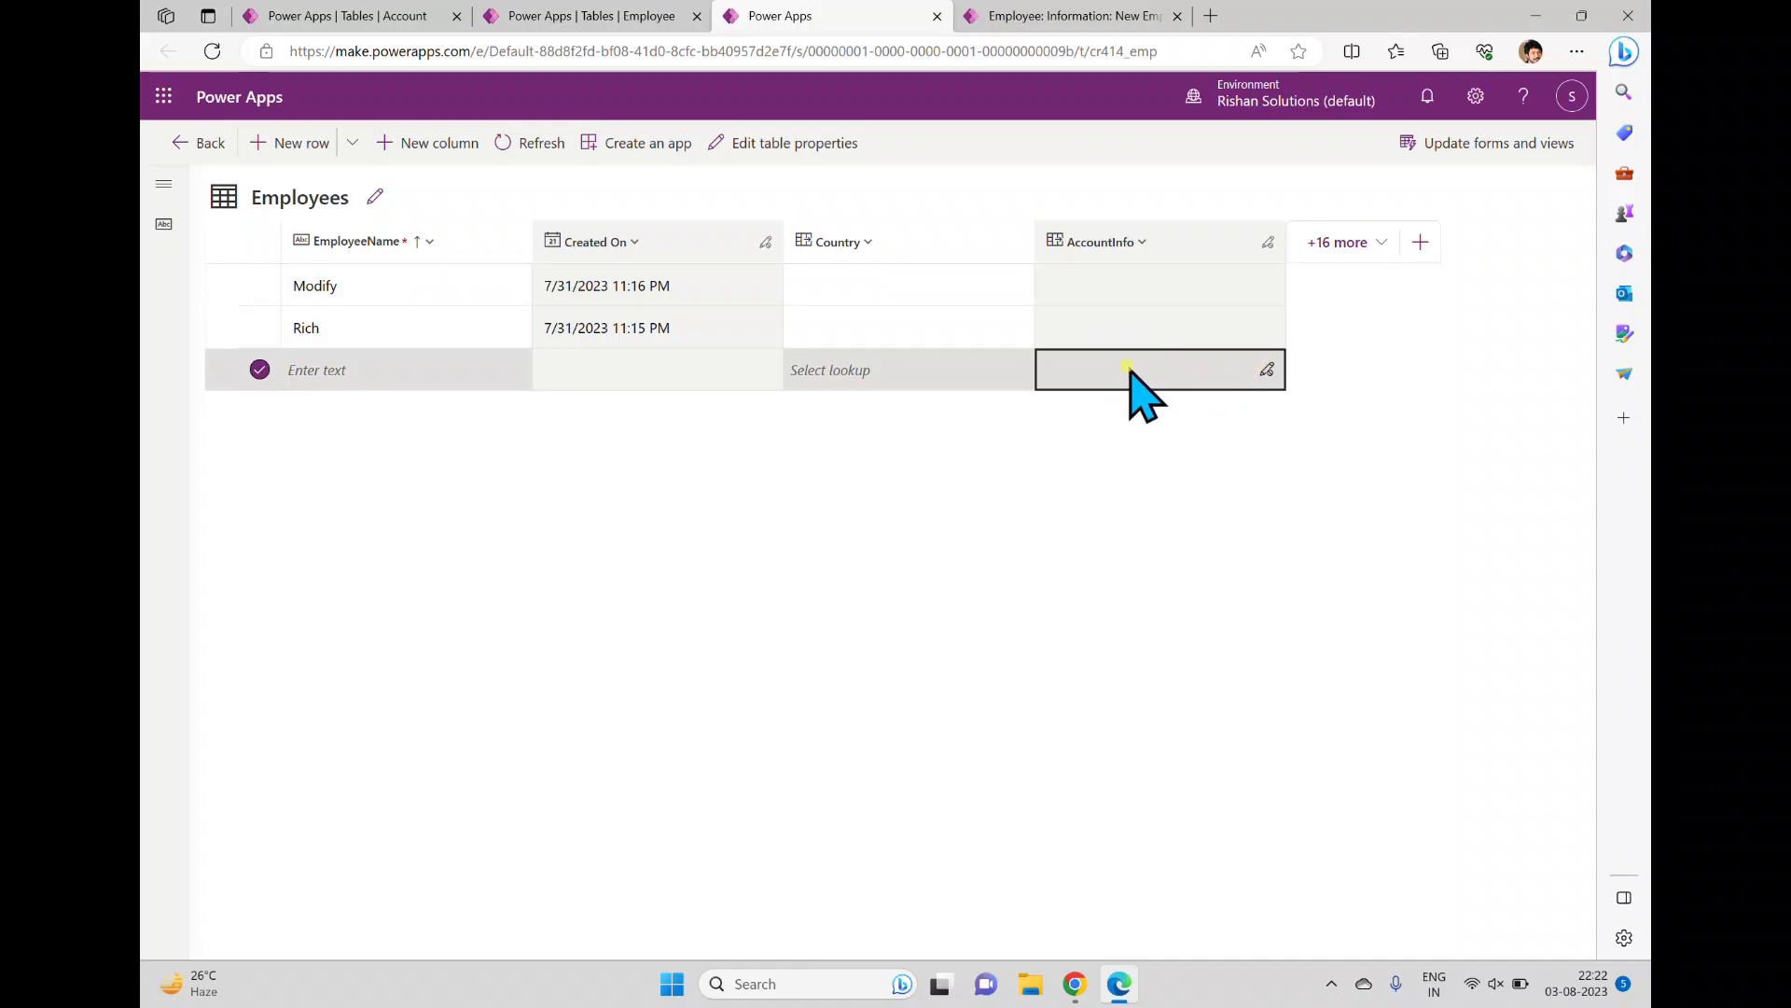
# Add an employee row with EmployeeName Test and choose Japan as its Country
pyautogui.click(367, 371)
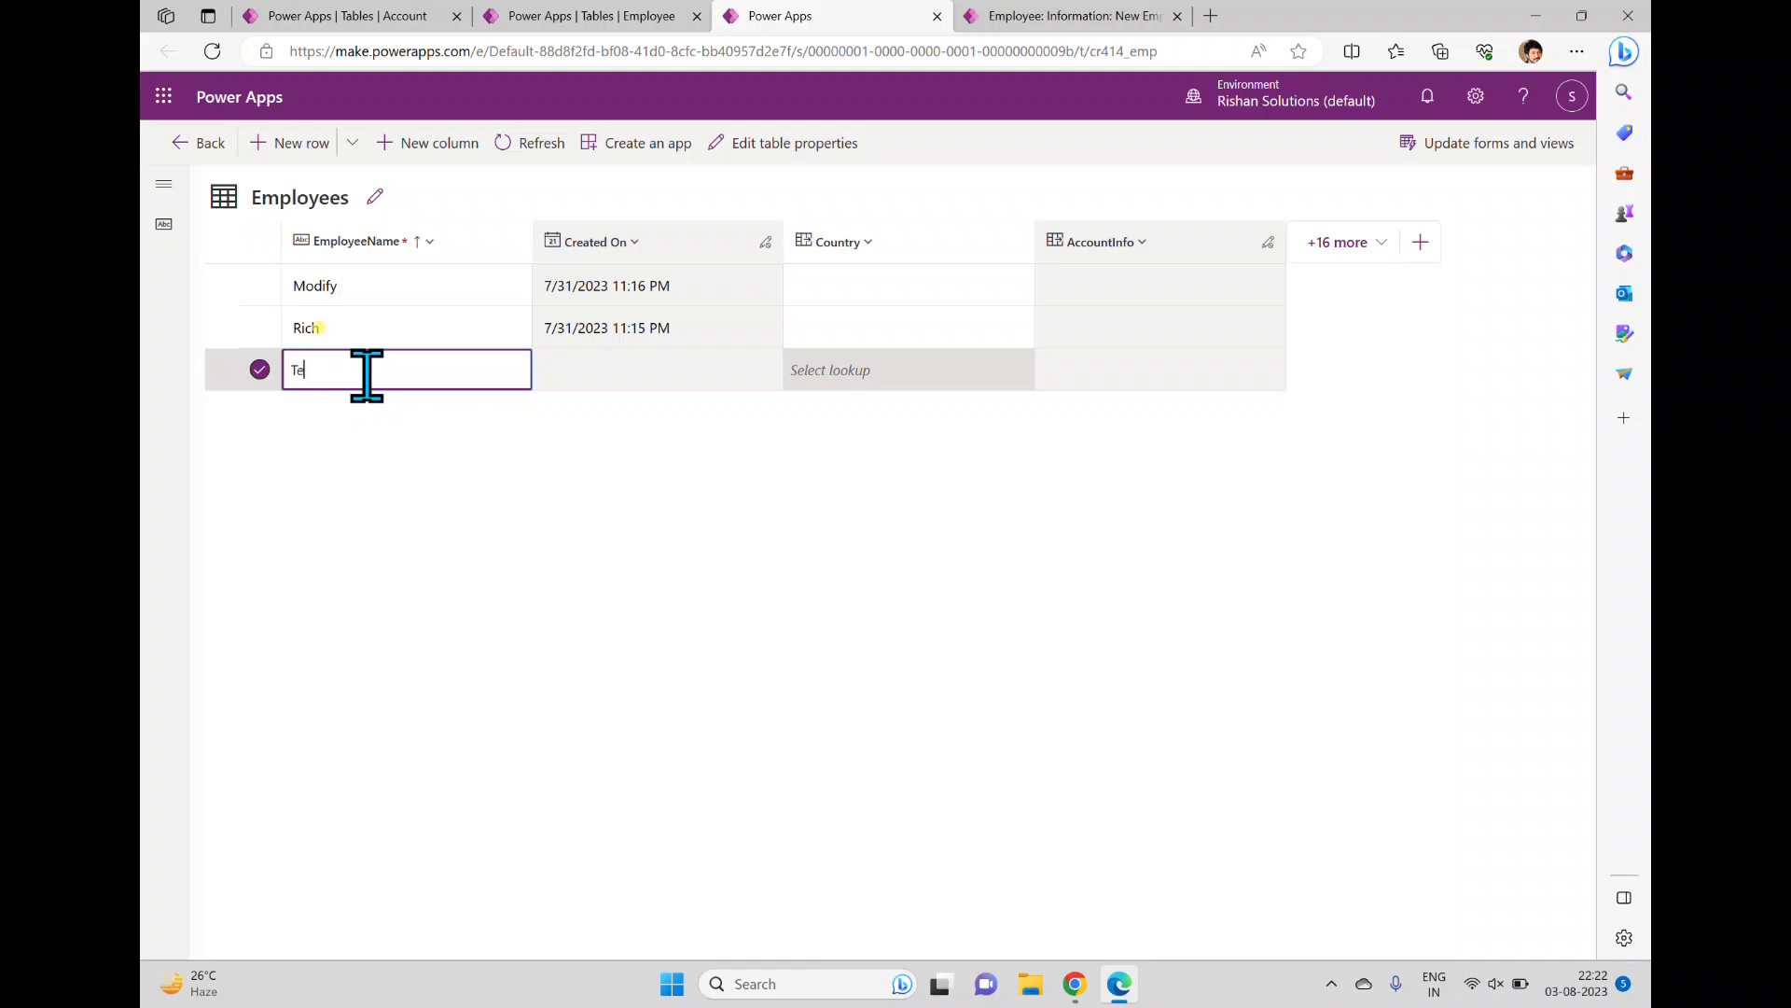
pyautogui.press('Tab')
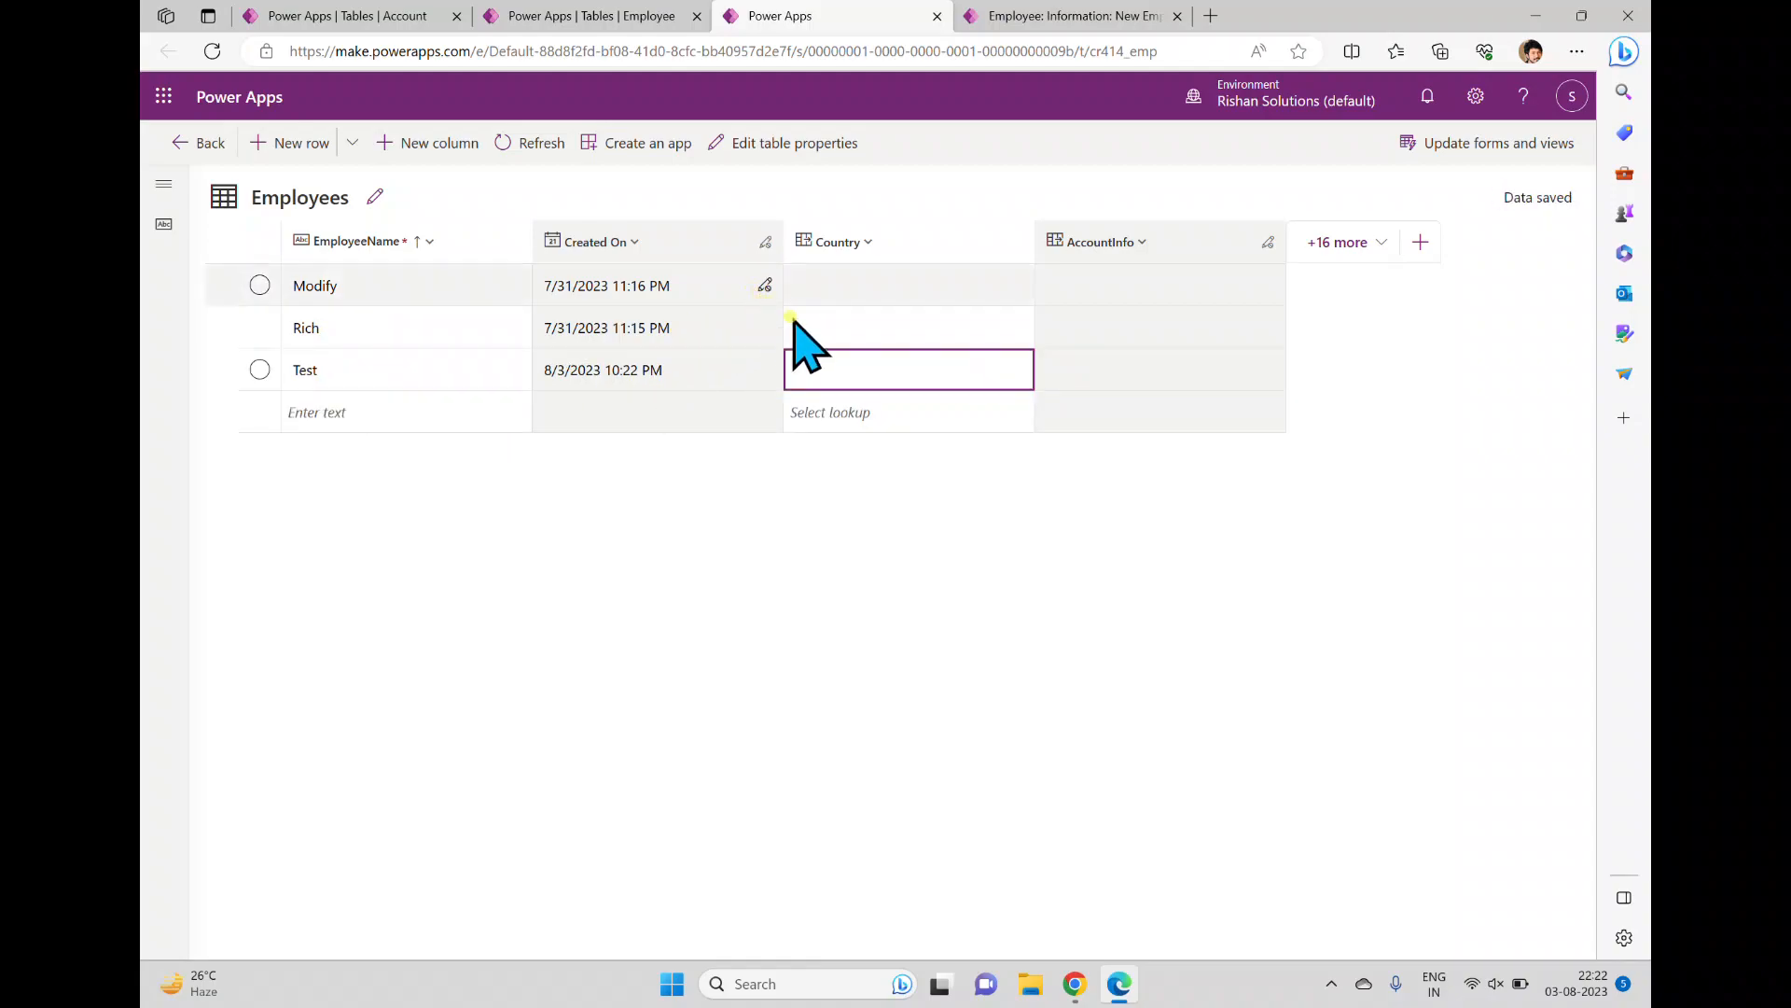
pyautogui.moveTo(808, 329); pyautogui.dragTo(848, 360)
pyautogui.doubleClick(854, 361)
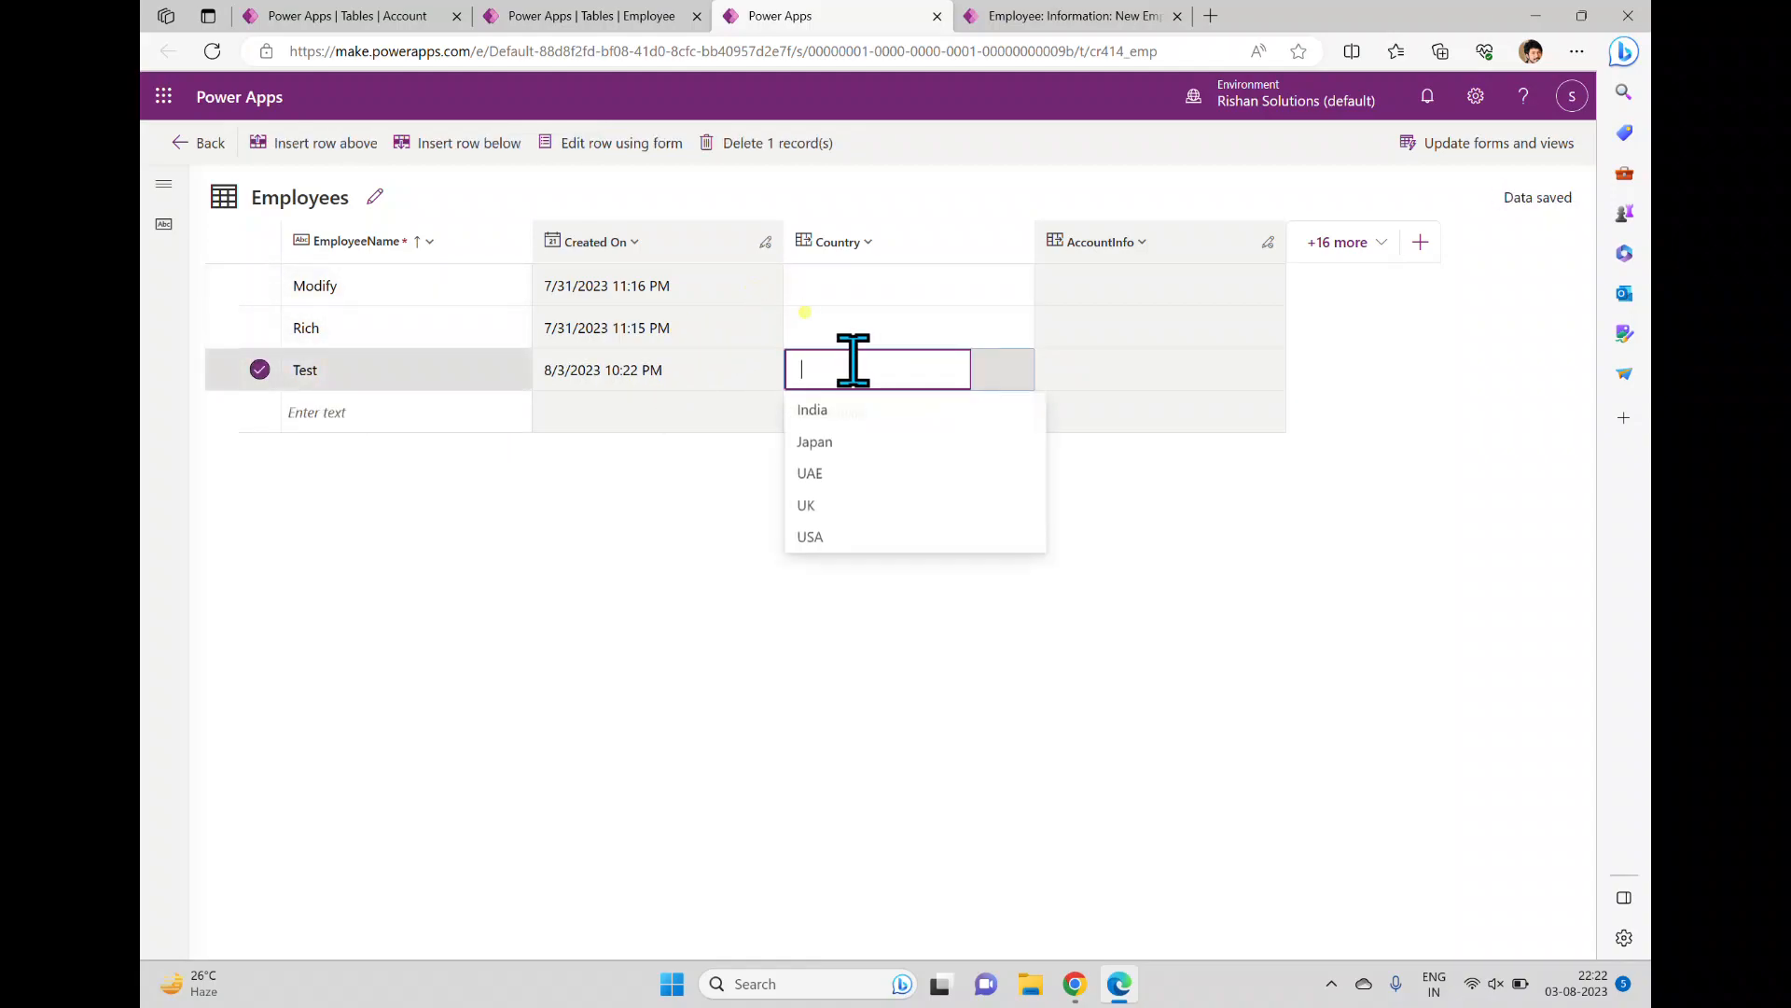
pyautogui.click(852, 441)
pyautogui.click(1100, 371)
pyautogui.click(909, 413)
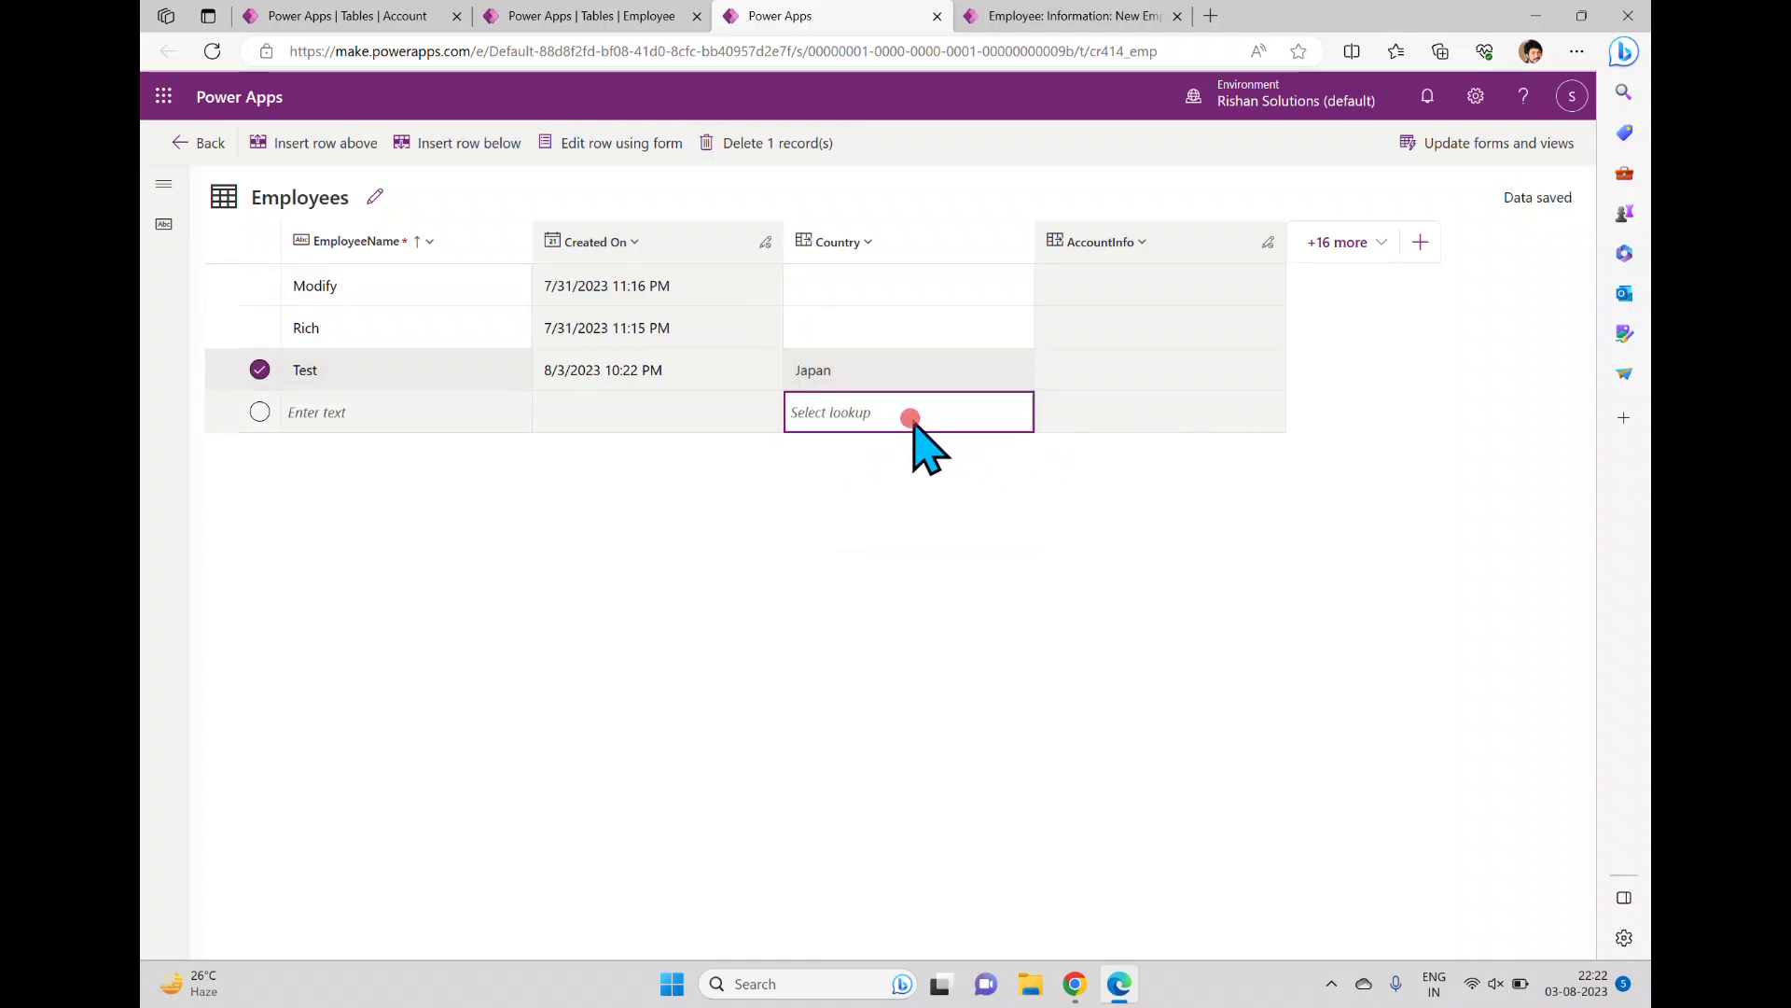
pyautogui.click(685, 416)
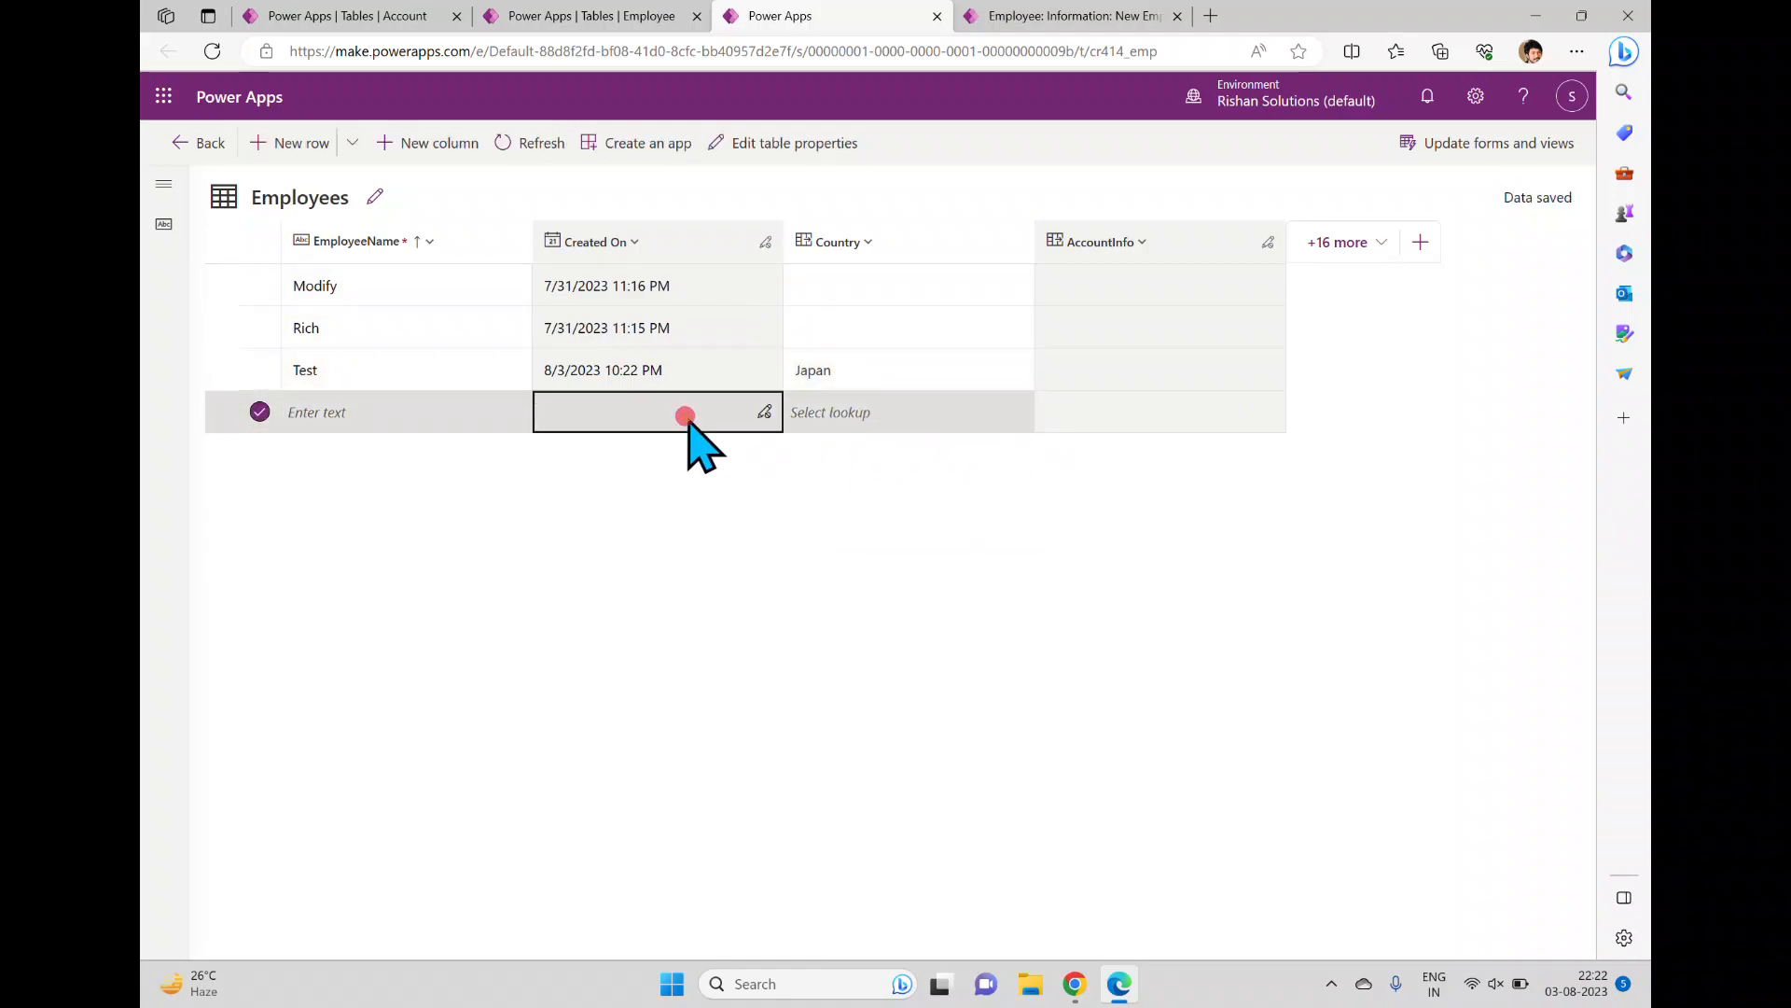
# Examine the Test row's AccountInfo cell, search the existing columns for "acc" and view the AccountInfo column's options
pyautogui.click(1108, 367)
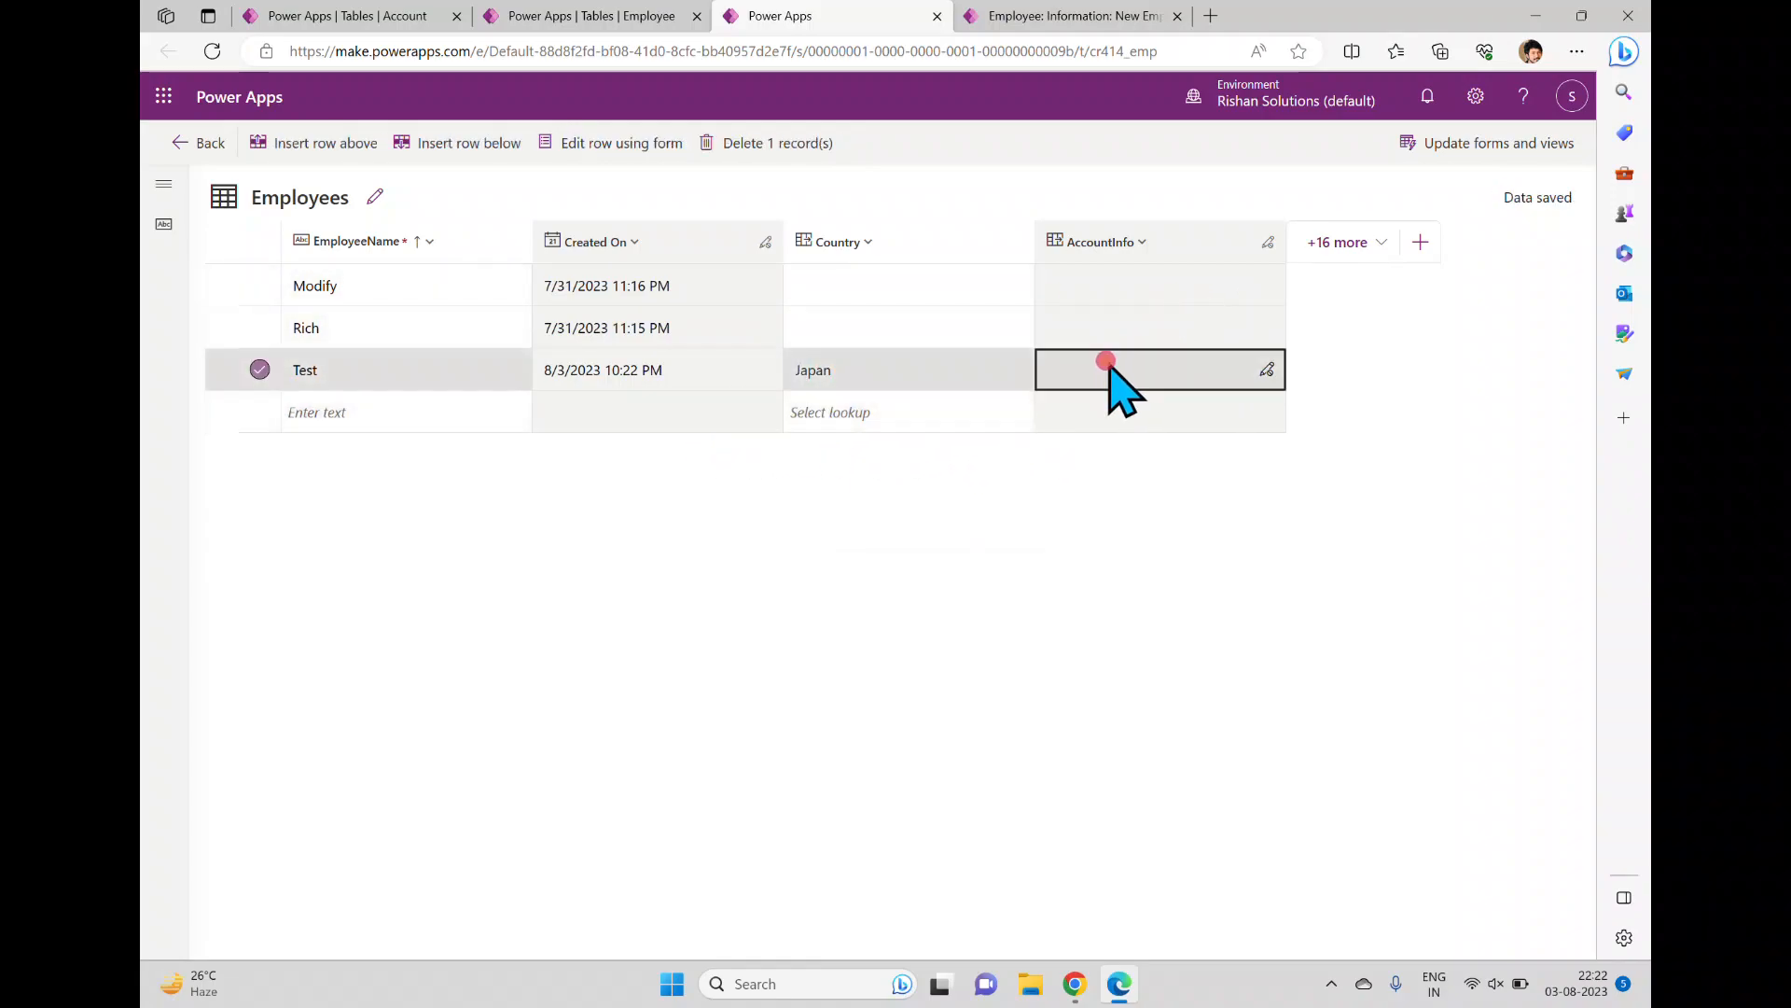
pyautogui.click(1337, 243)
pyautogui.write('acc')
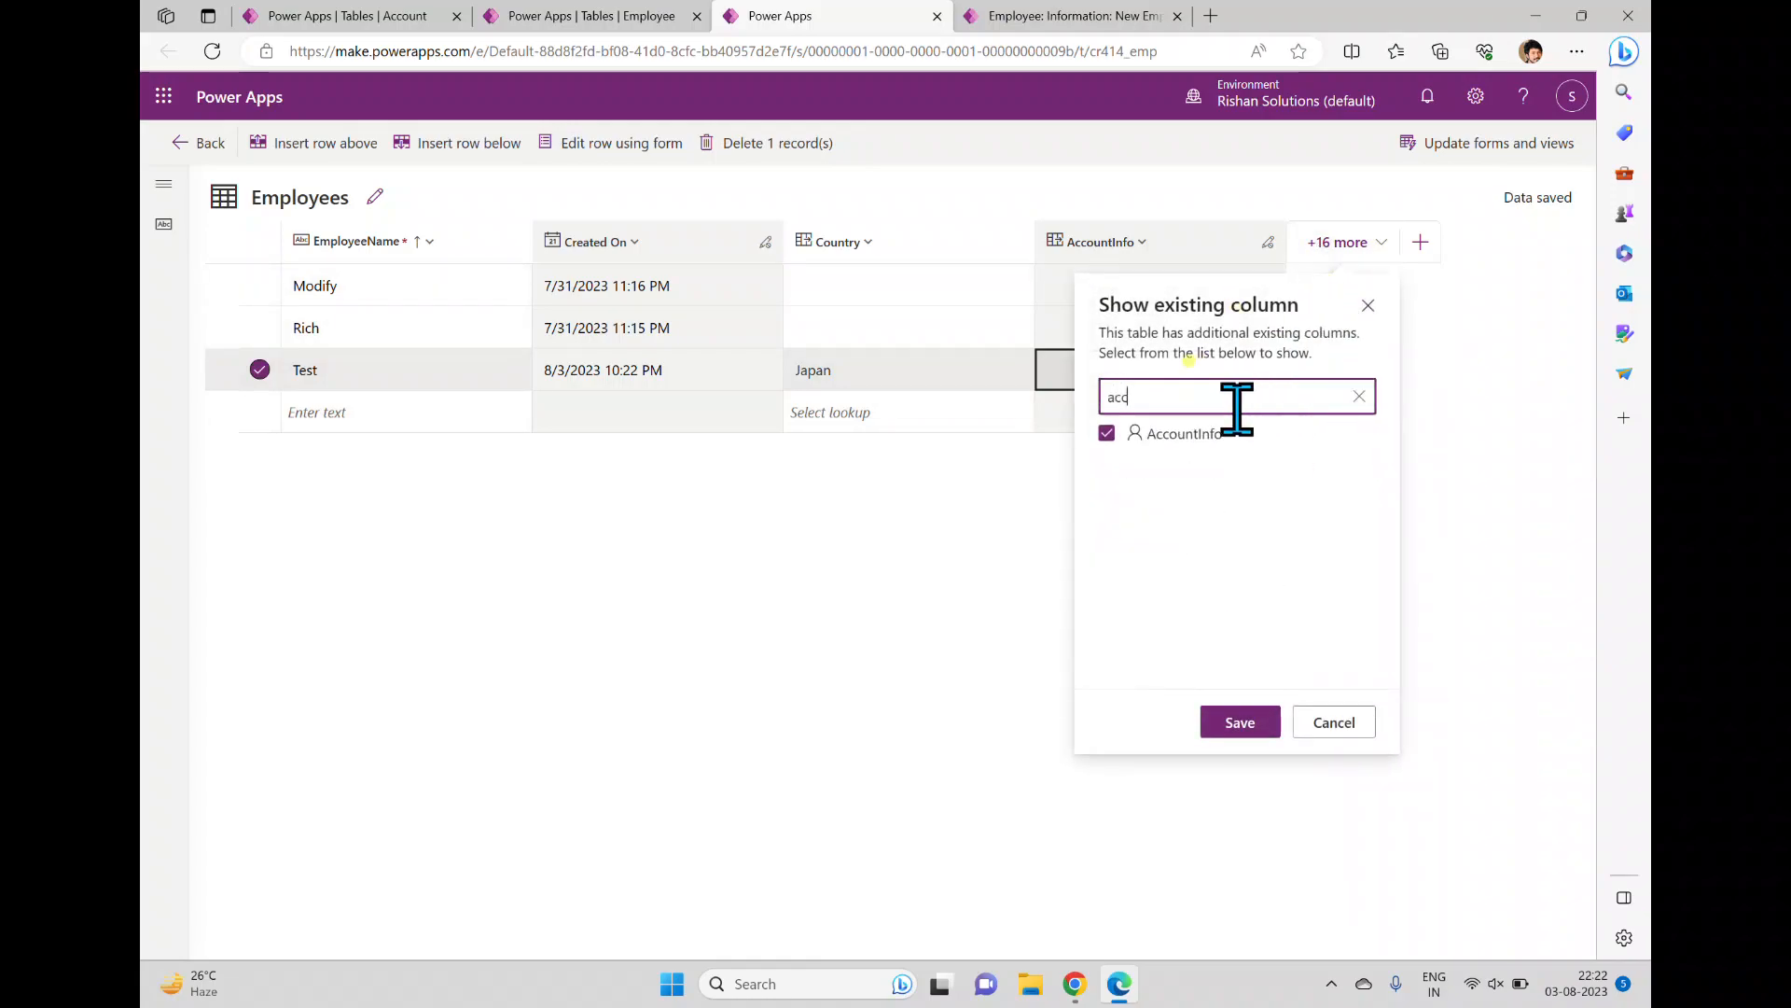
pyautogui.click(1367, 305)
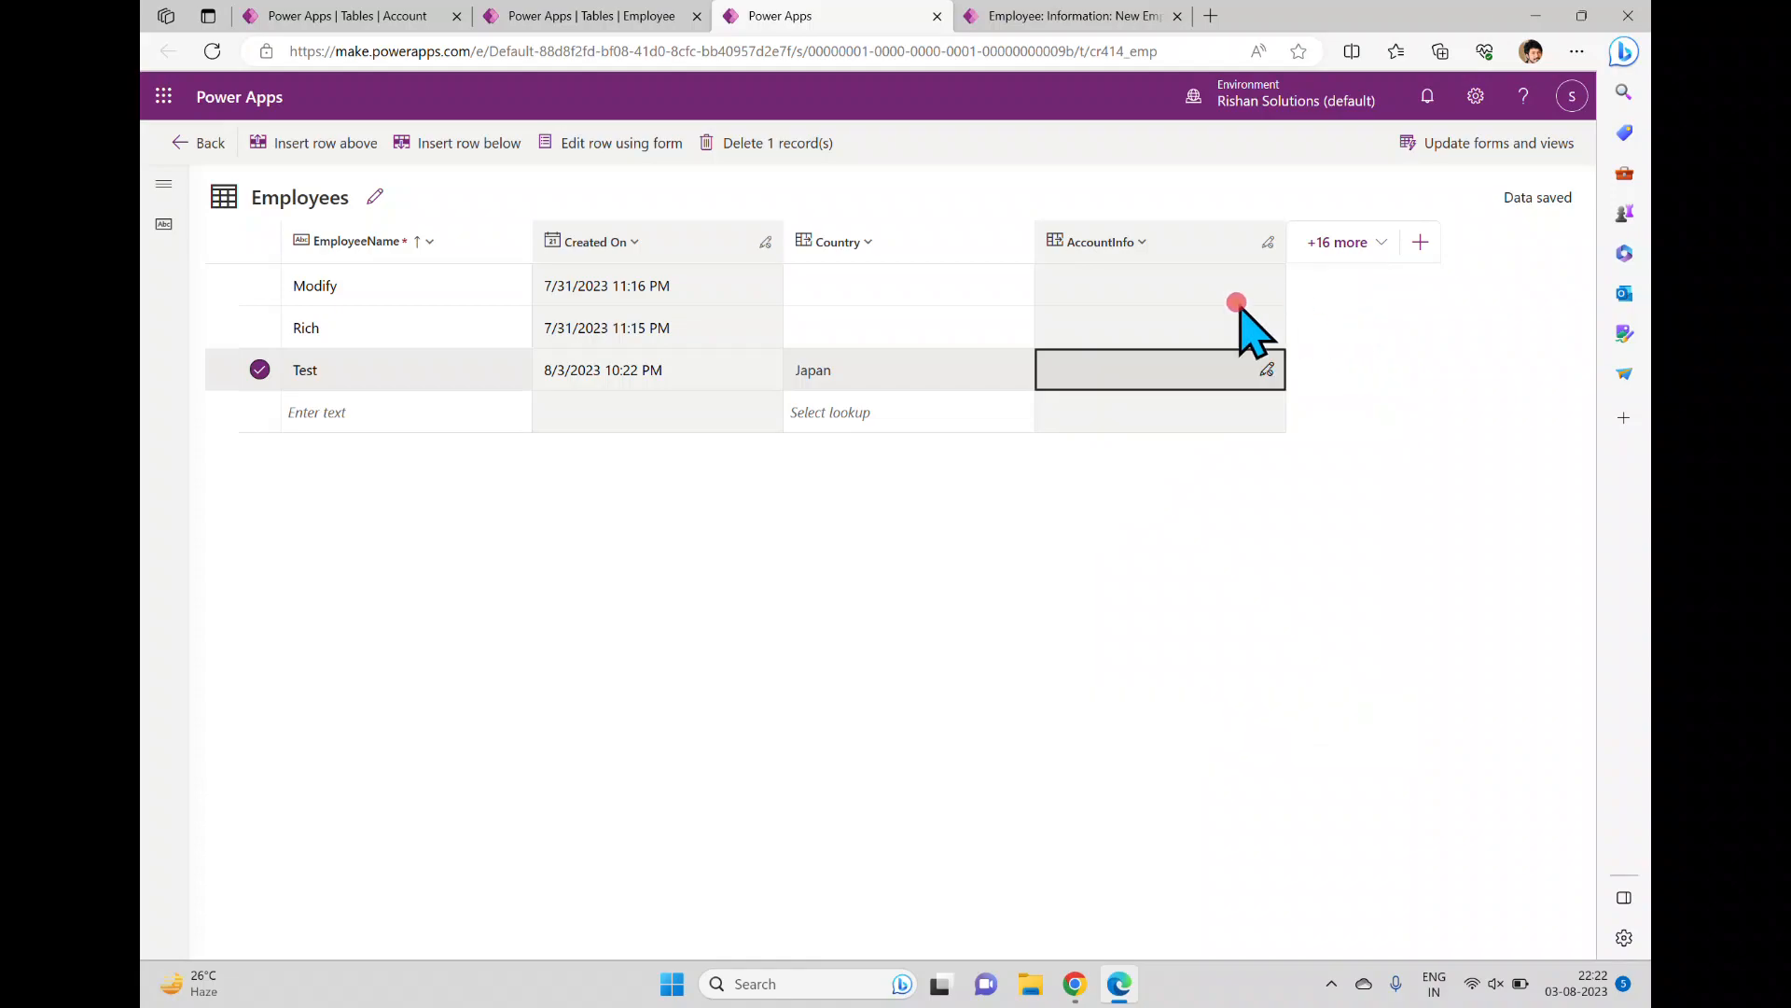
pyautogui.click(1139, 246)
pyautogui.click(1363, 529)
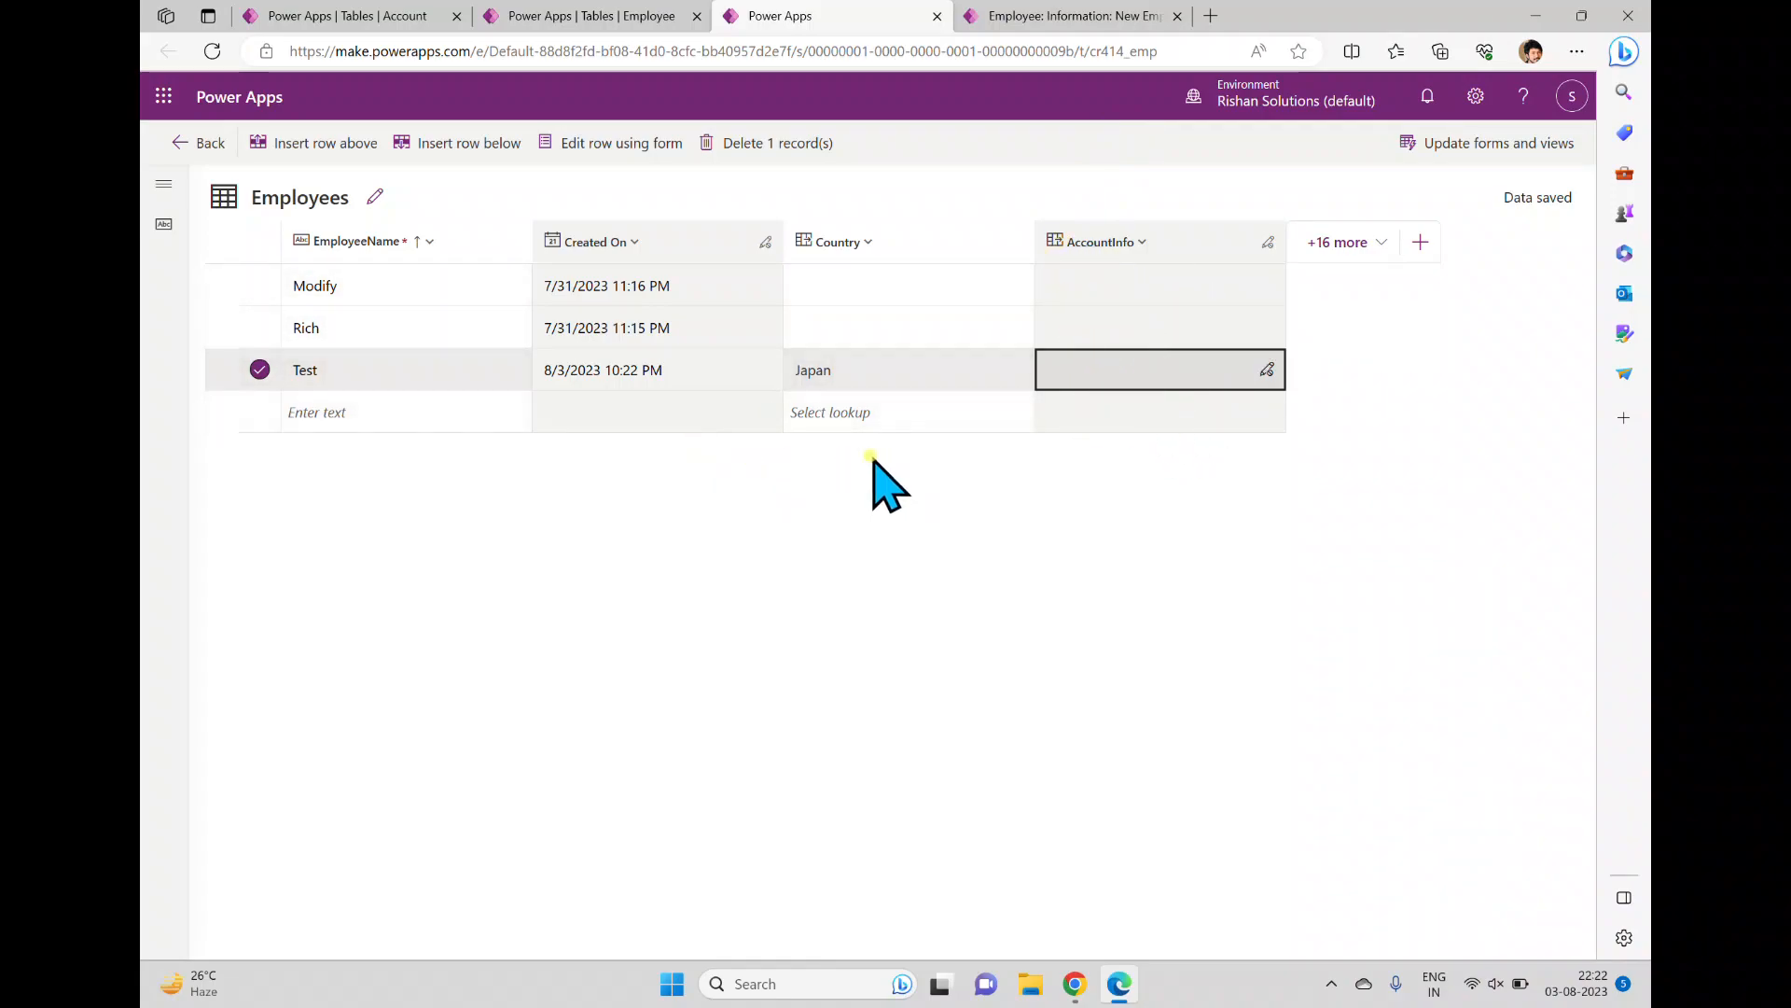
# Leave the Employees row editor and open the list of columns of the Employee table
pyautogui.click(196, 143)
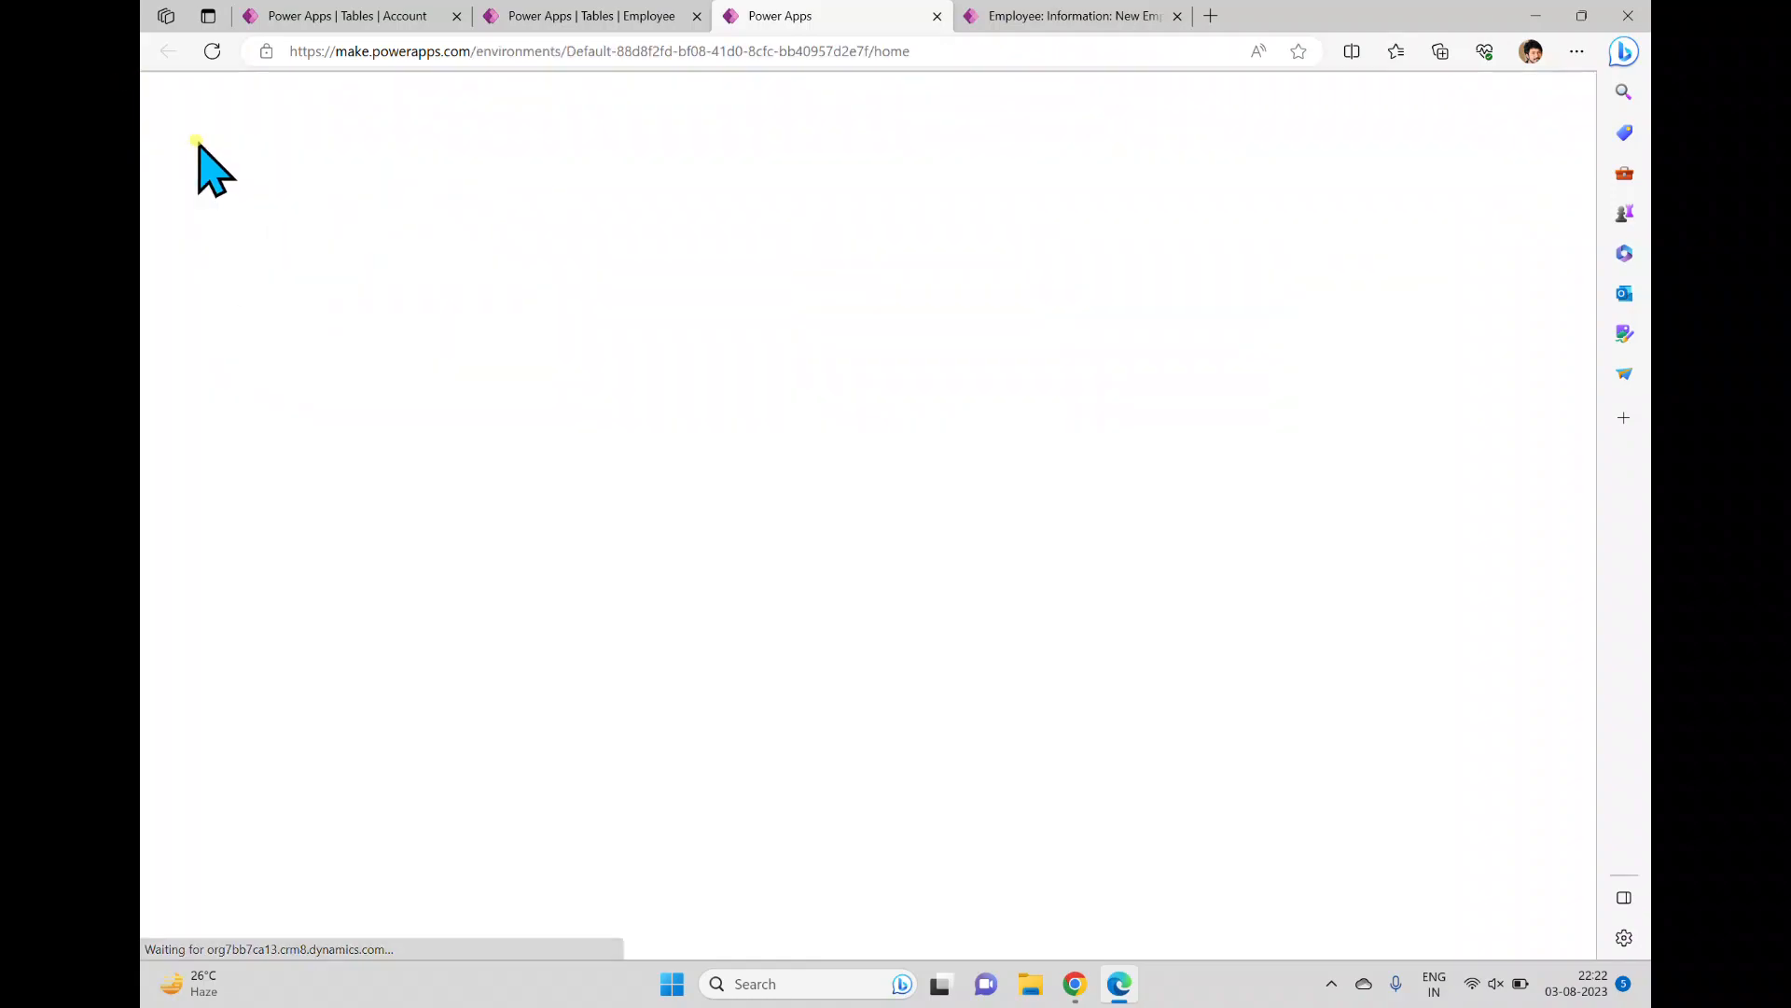
pyautogui.click(364, 16)
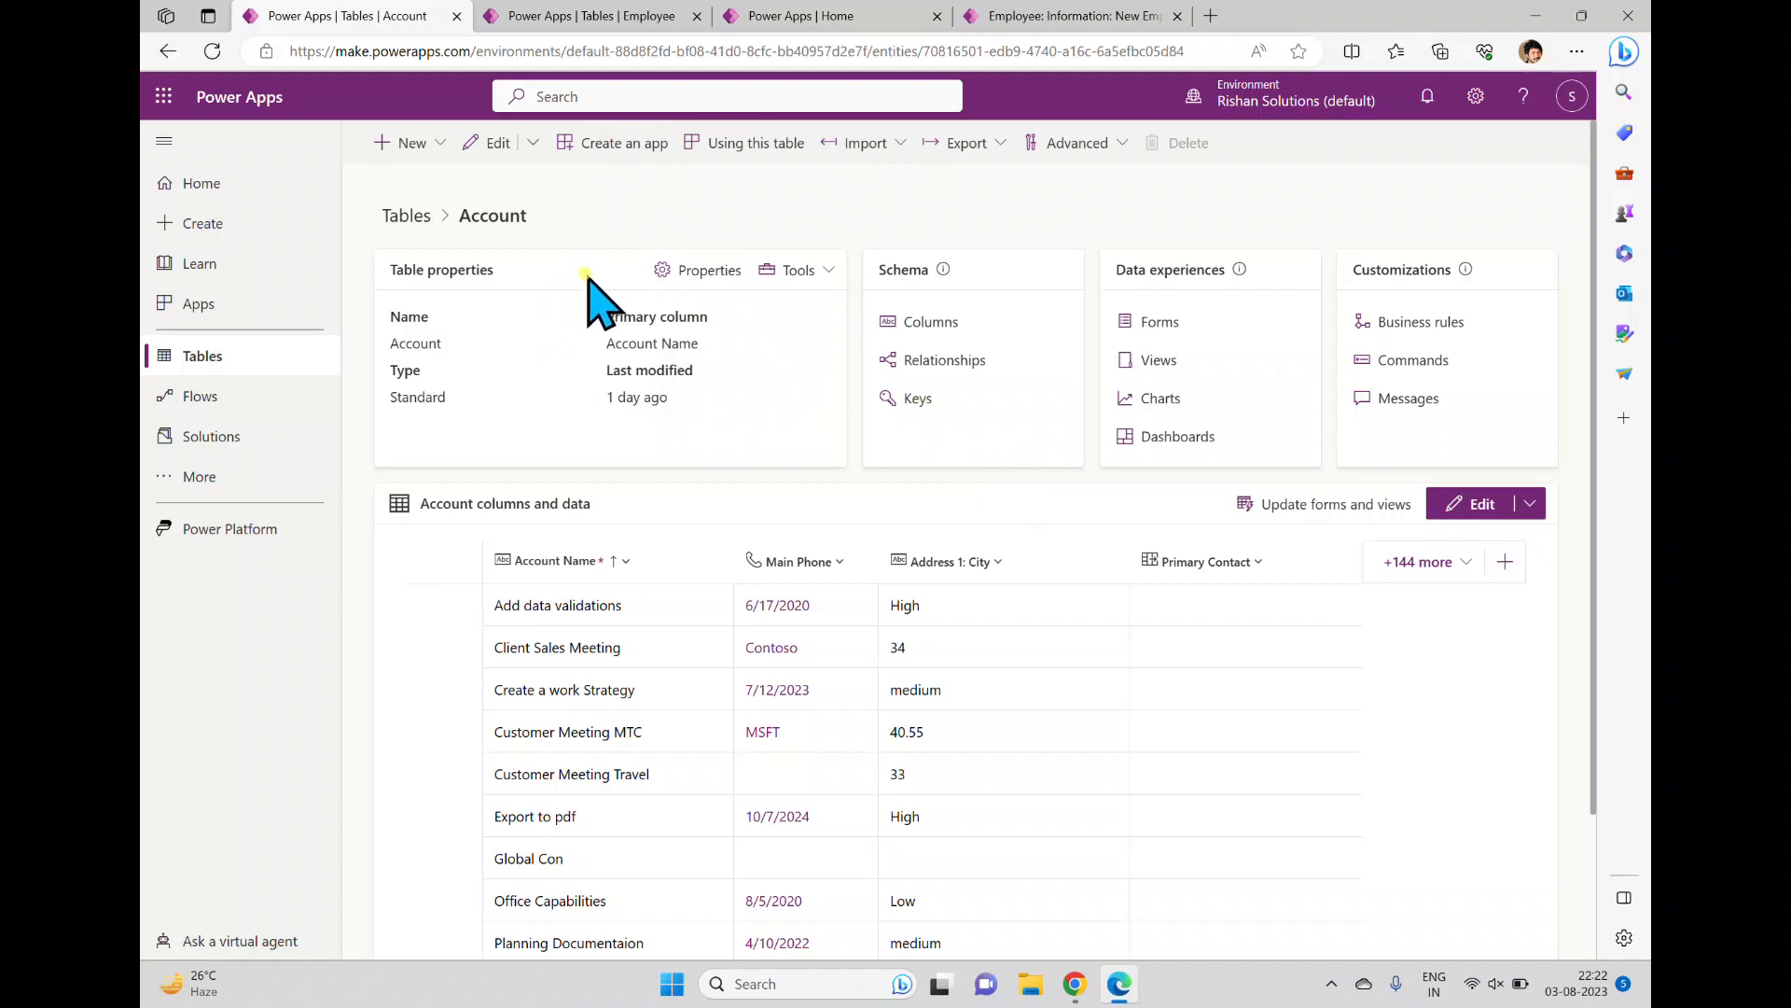
pyautogui.click(522, 19)
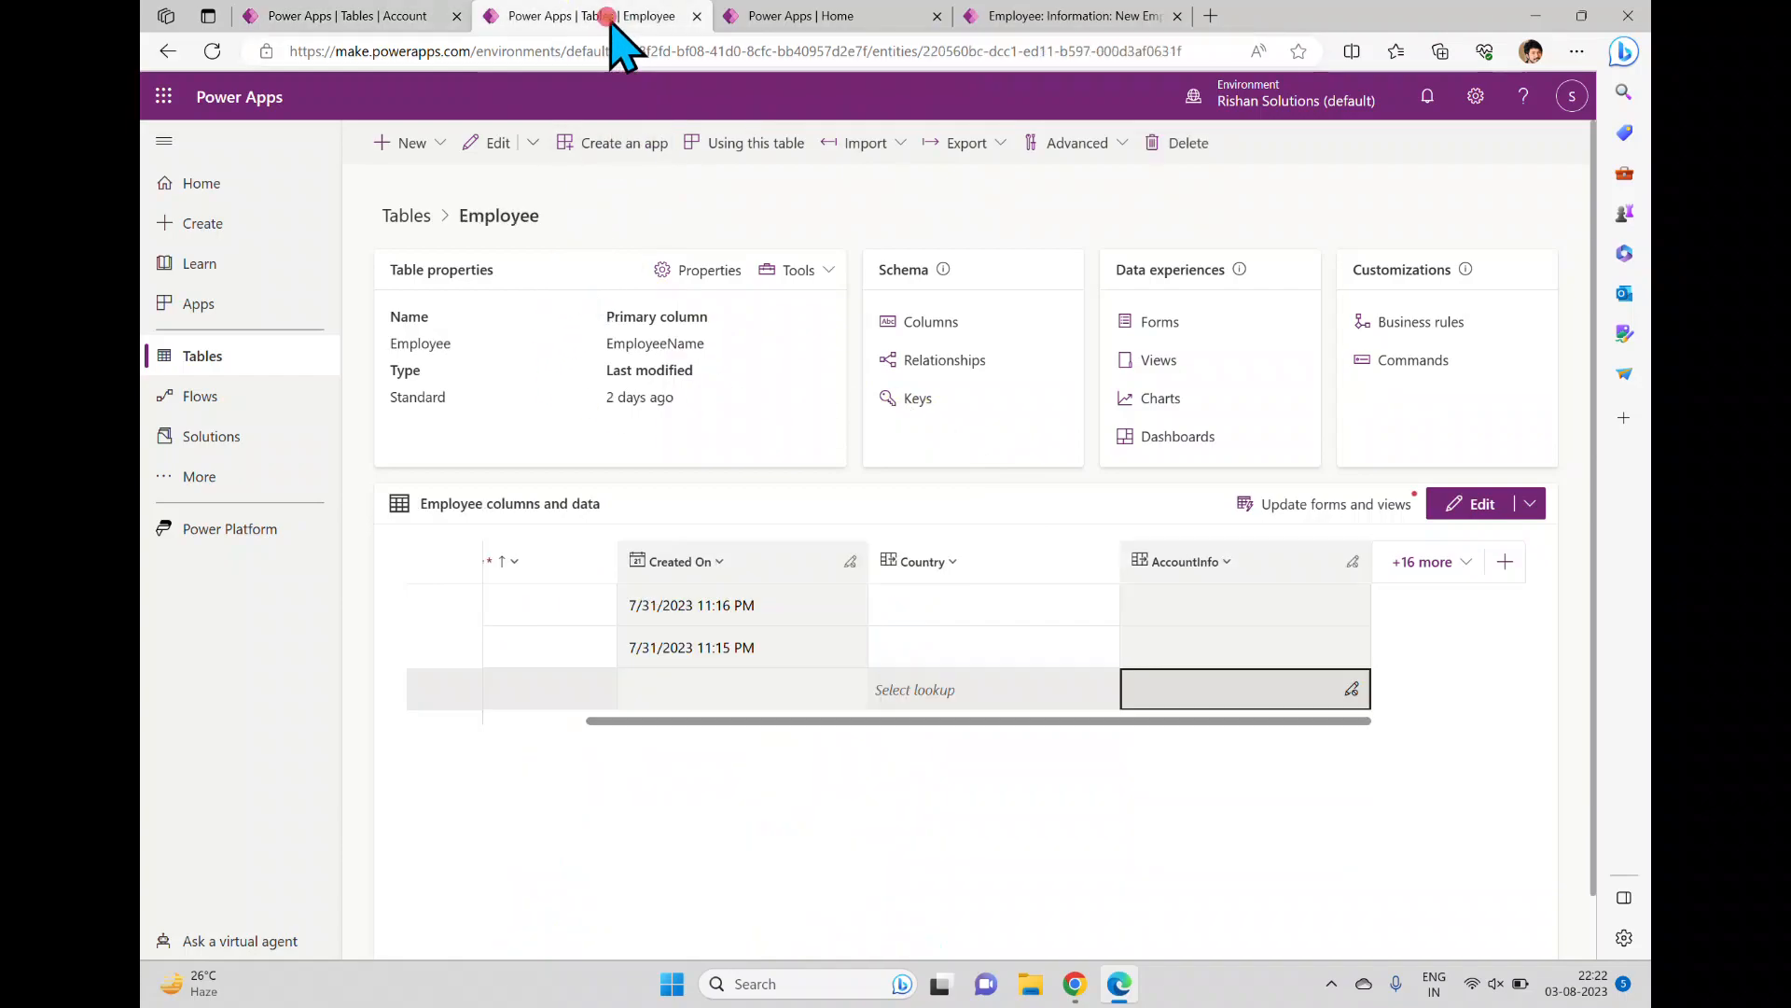
pyautogui.click(914, 322)
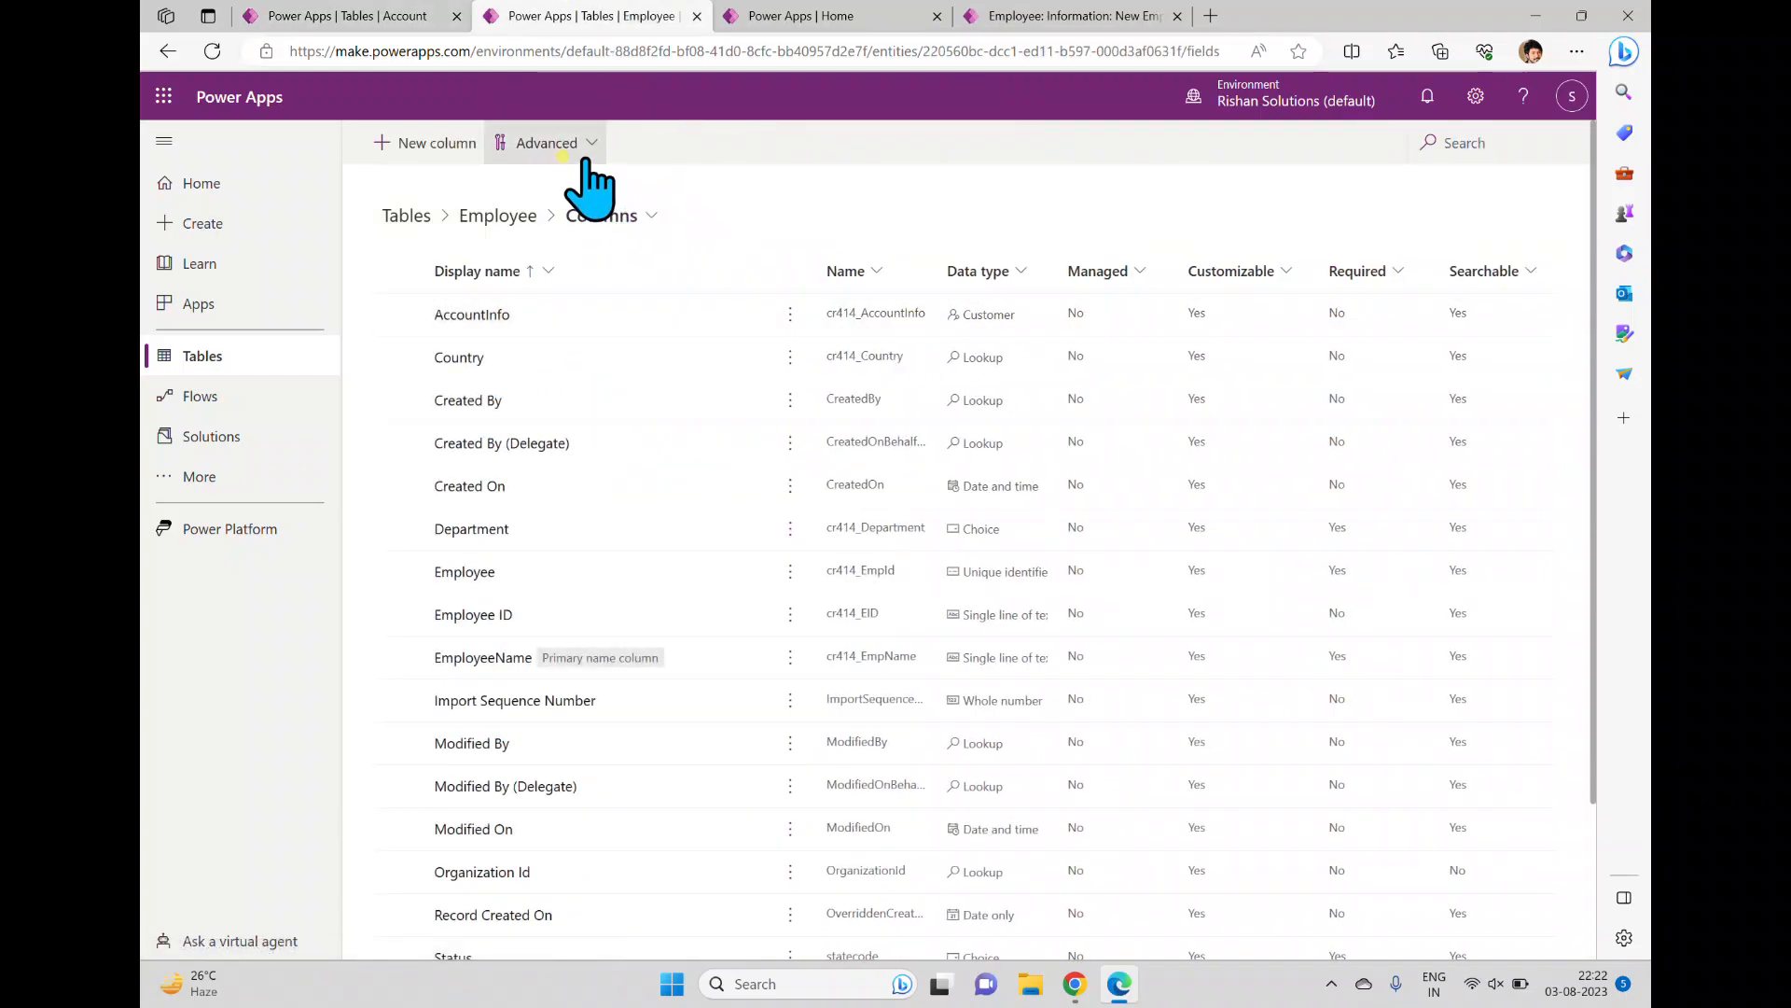
# Start a new Employee column with the display name Manager and the Lookup data type
pyautogui.click(427, 149)
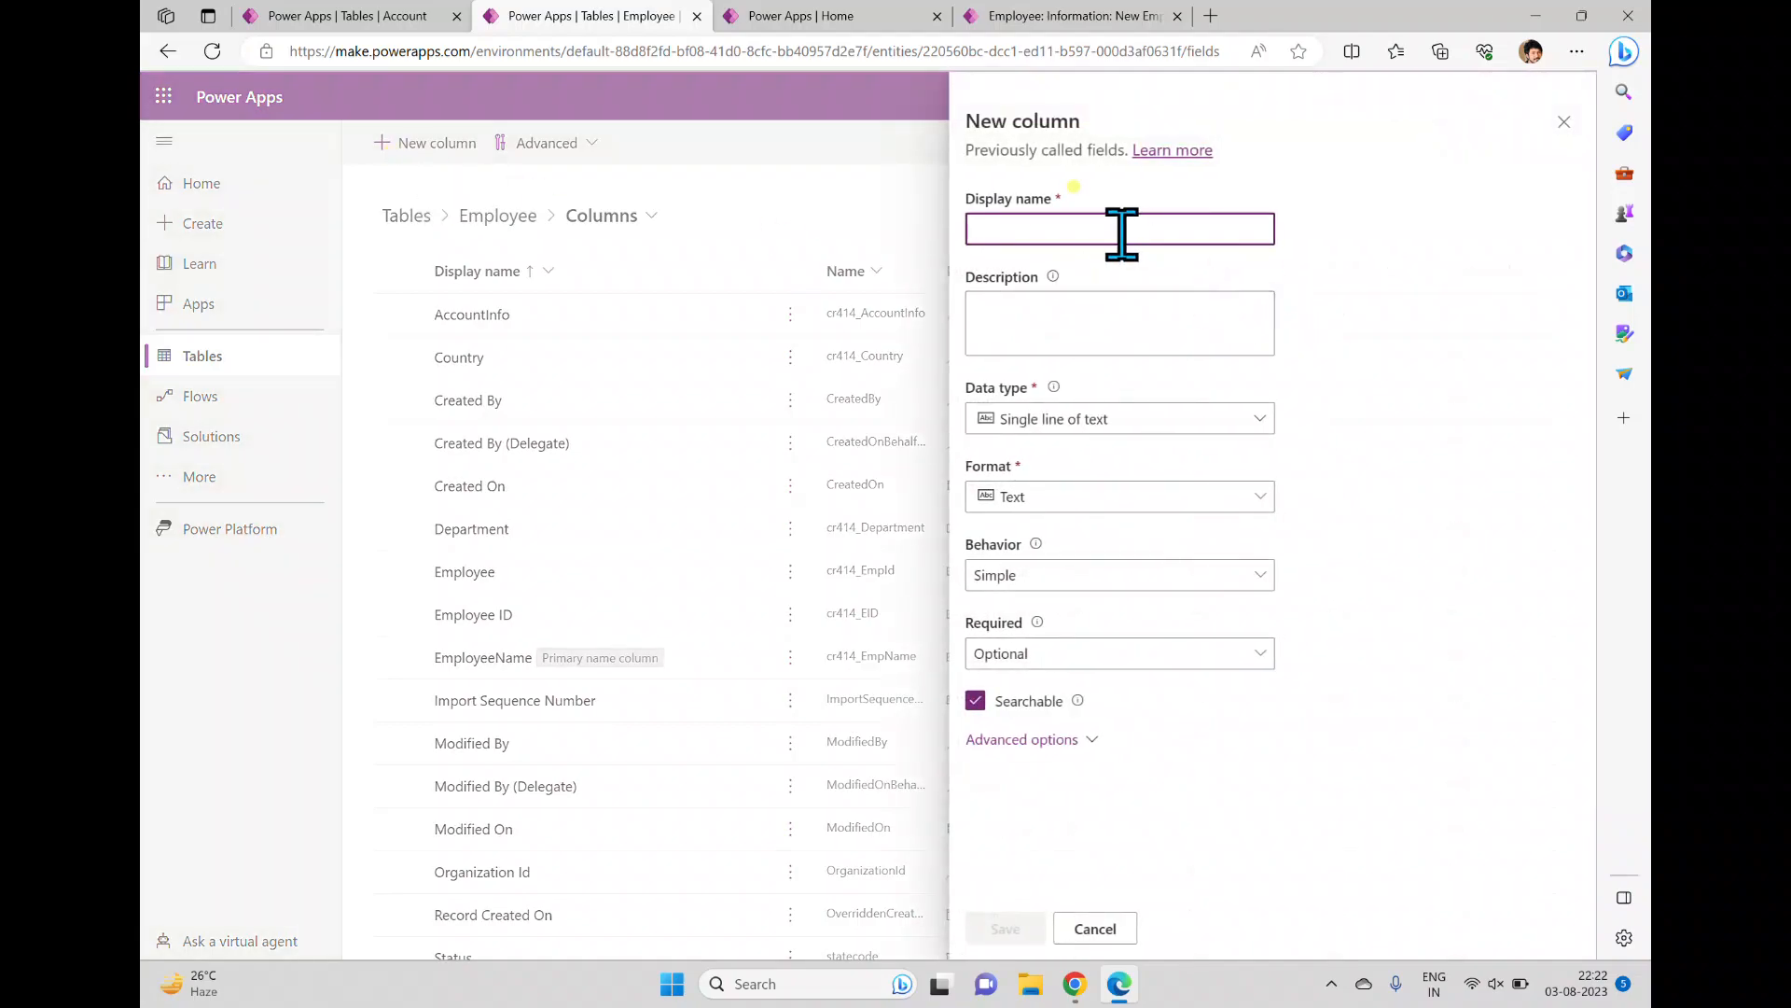
pyautogui.write('Manager')
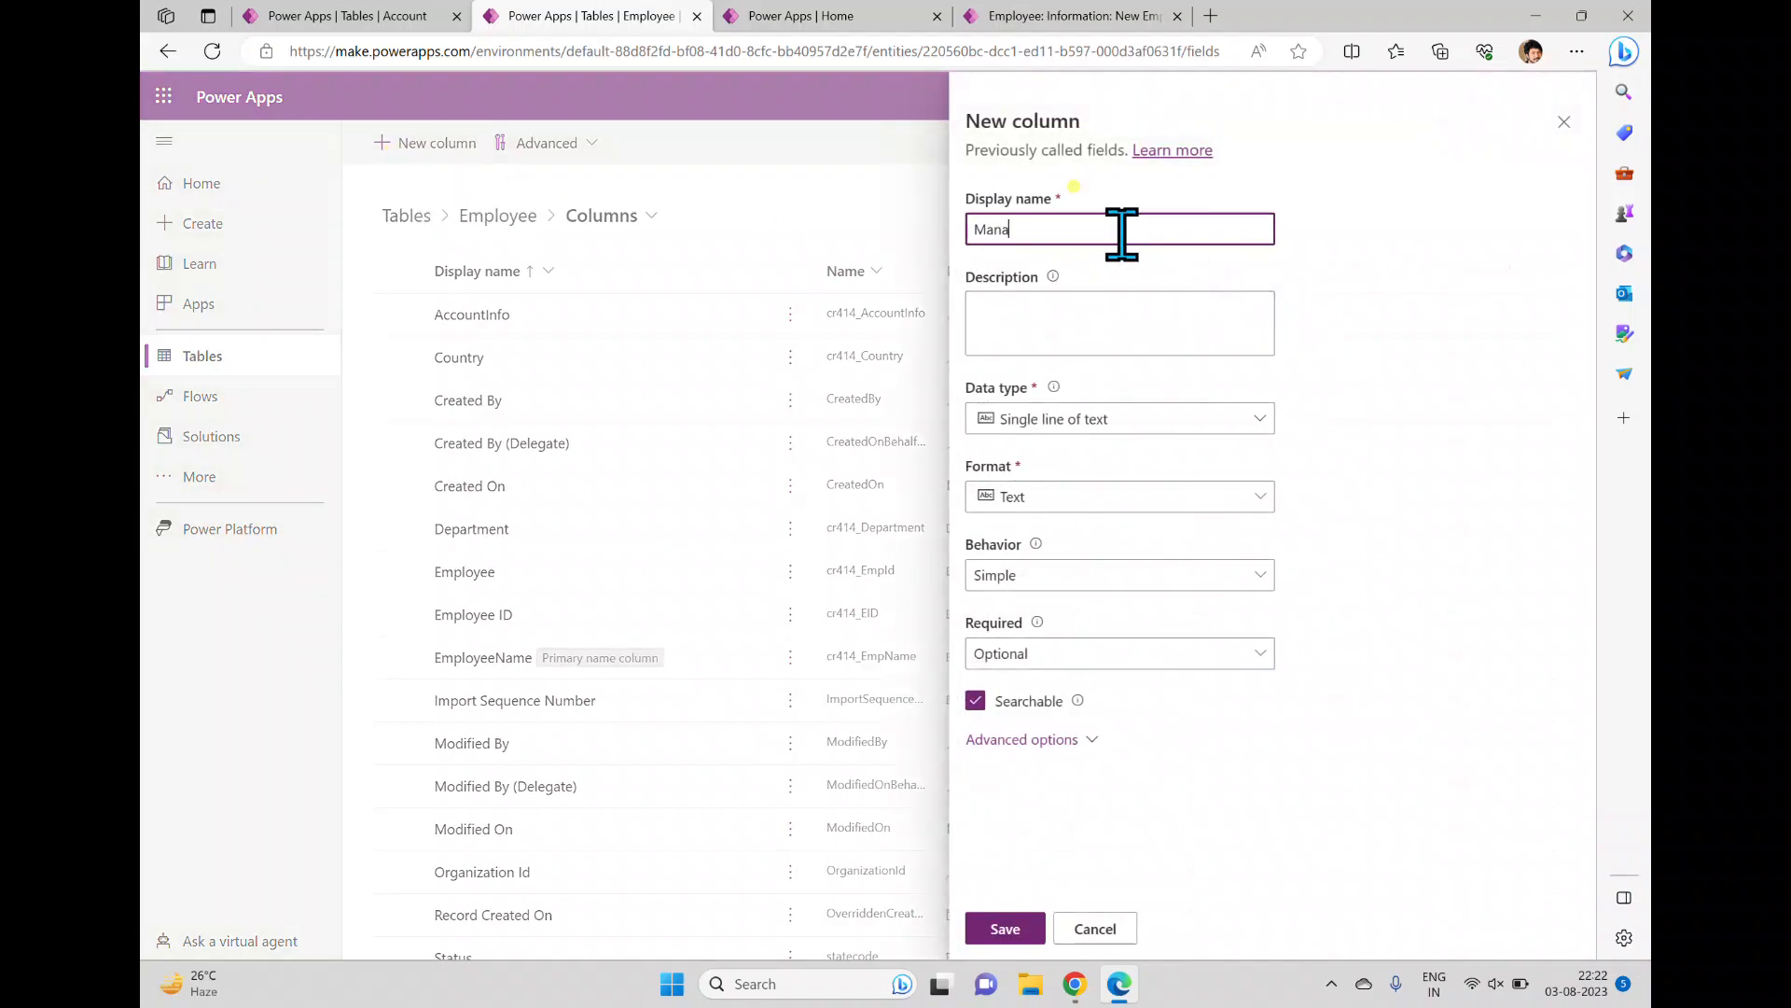
pyautogui.click(1097, 424)
pyautogui.moveTo(1253, 615)
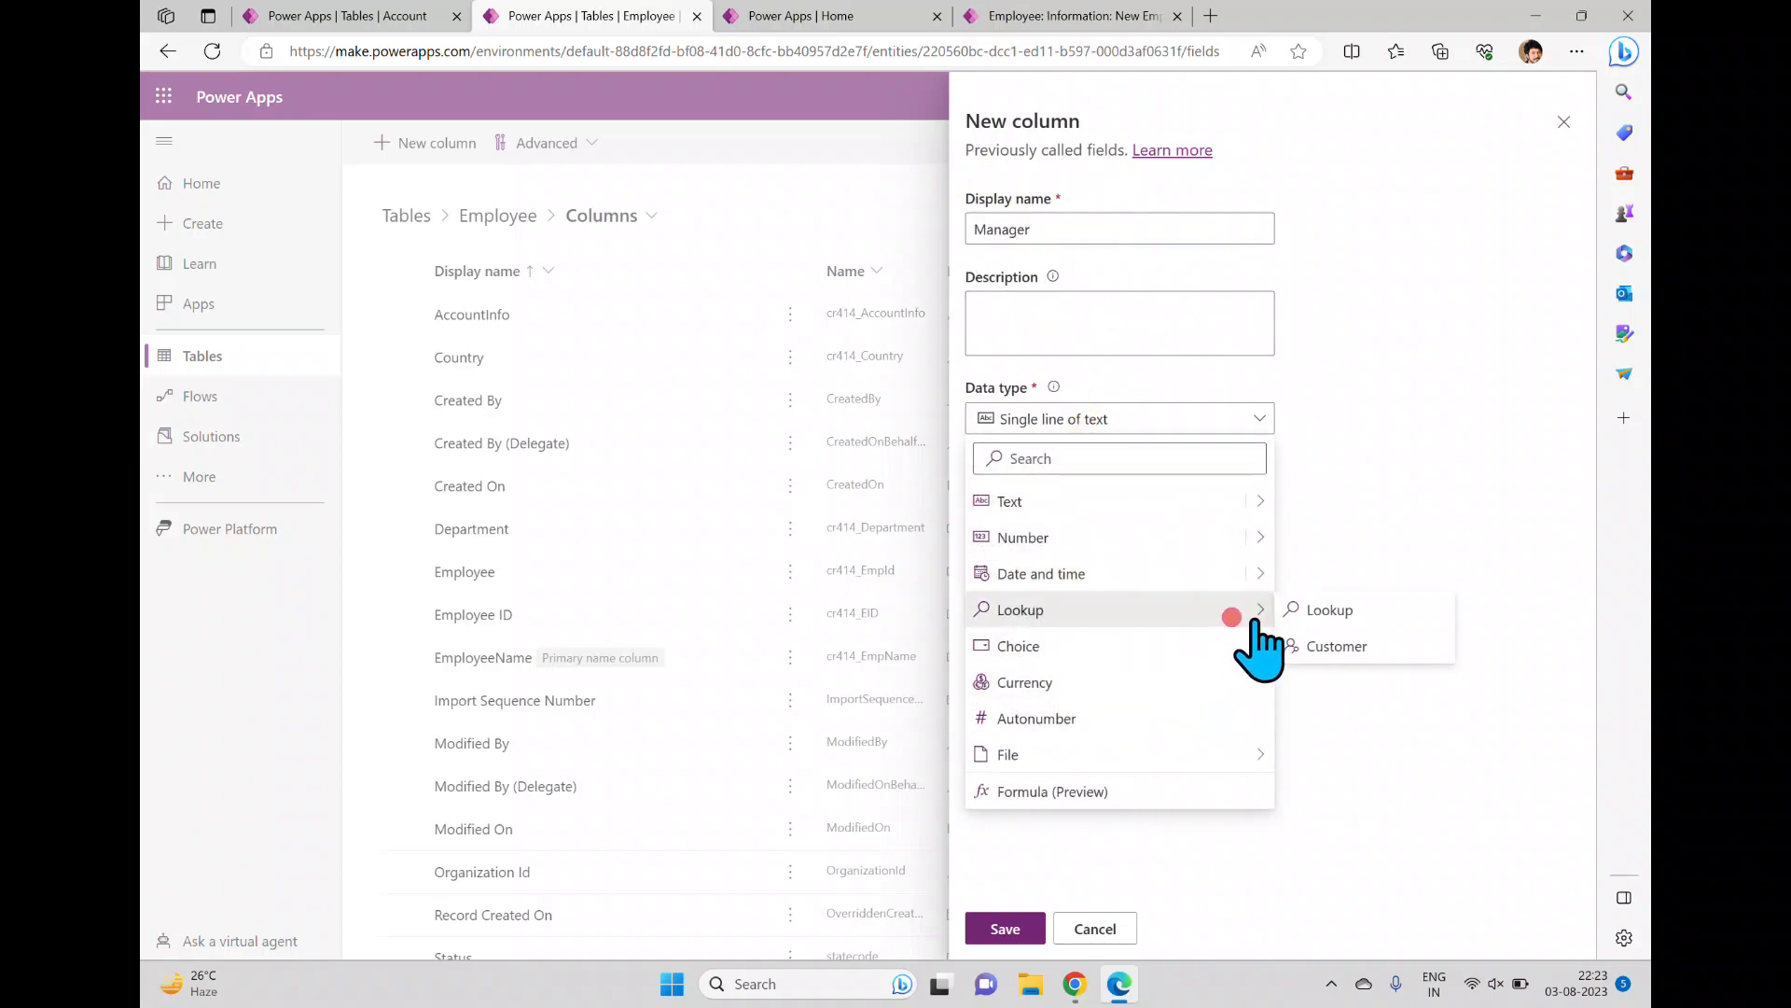
pyautogui.click(1315, 611)
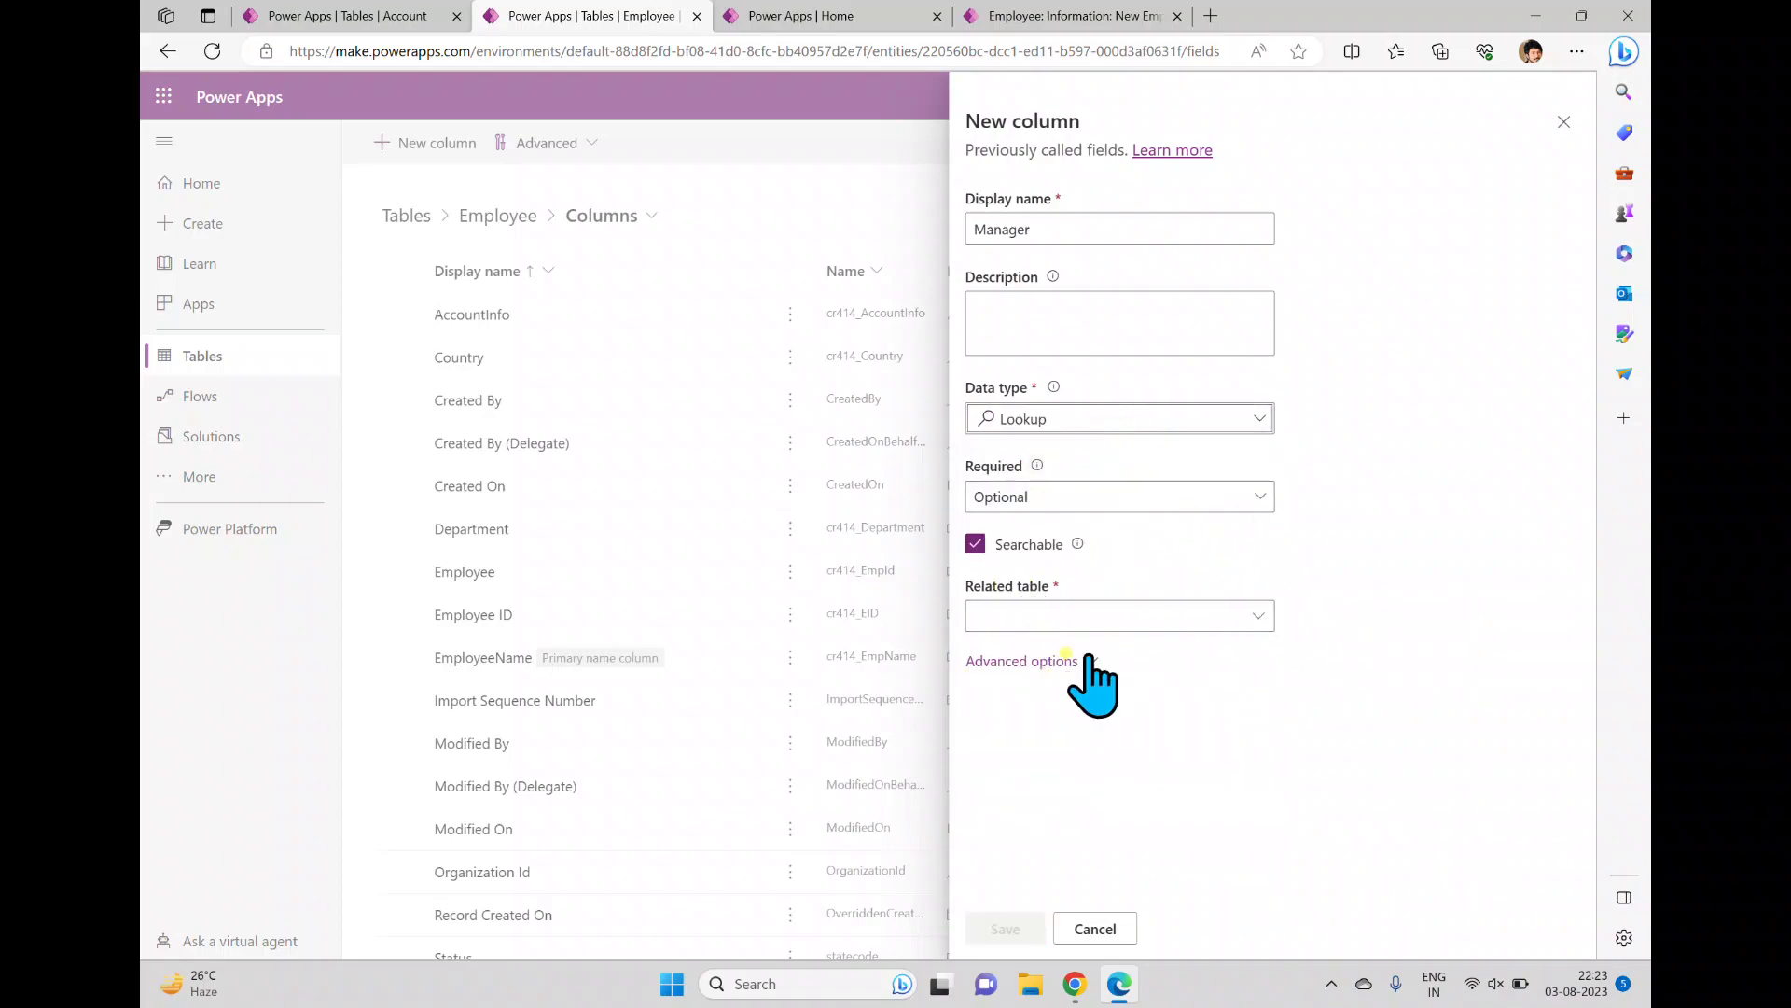
# Relate the Manager lookup to the AAD User table, review its relationship name and save the column
pyautogui.click(1255, 615)
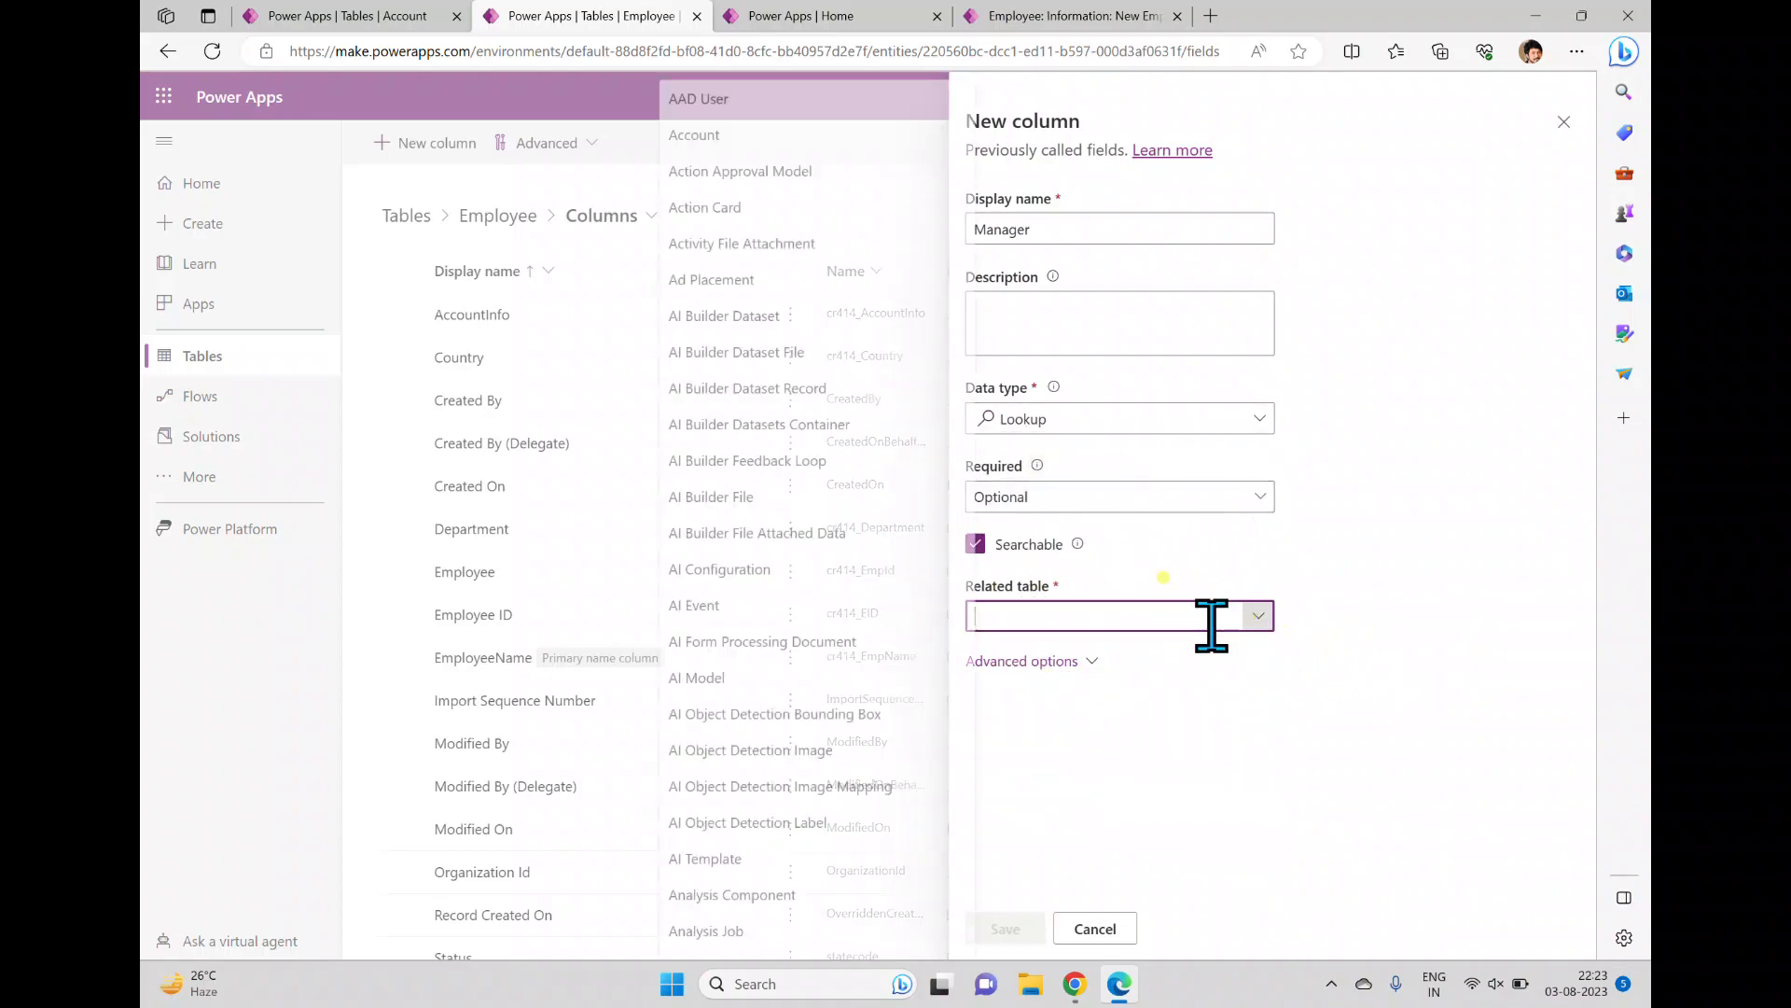
pyautogui.click(700, 100)
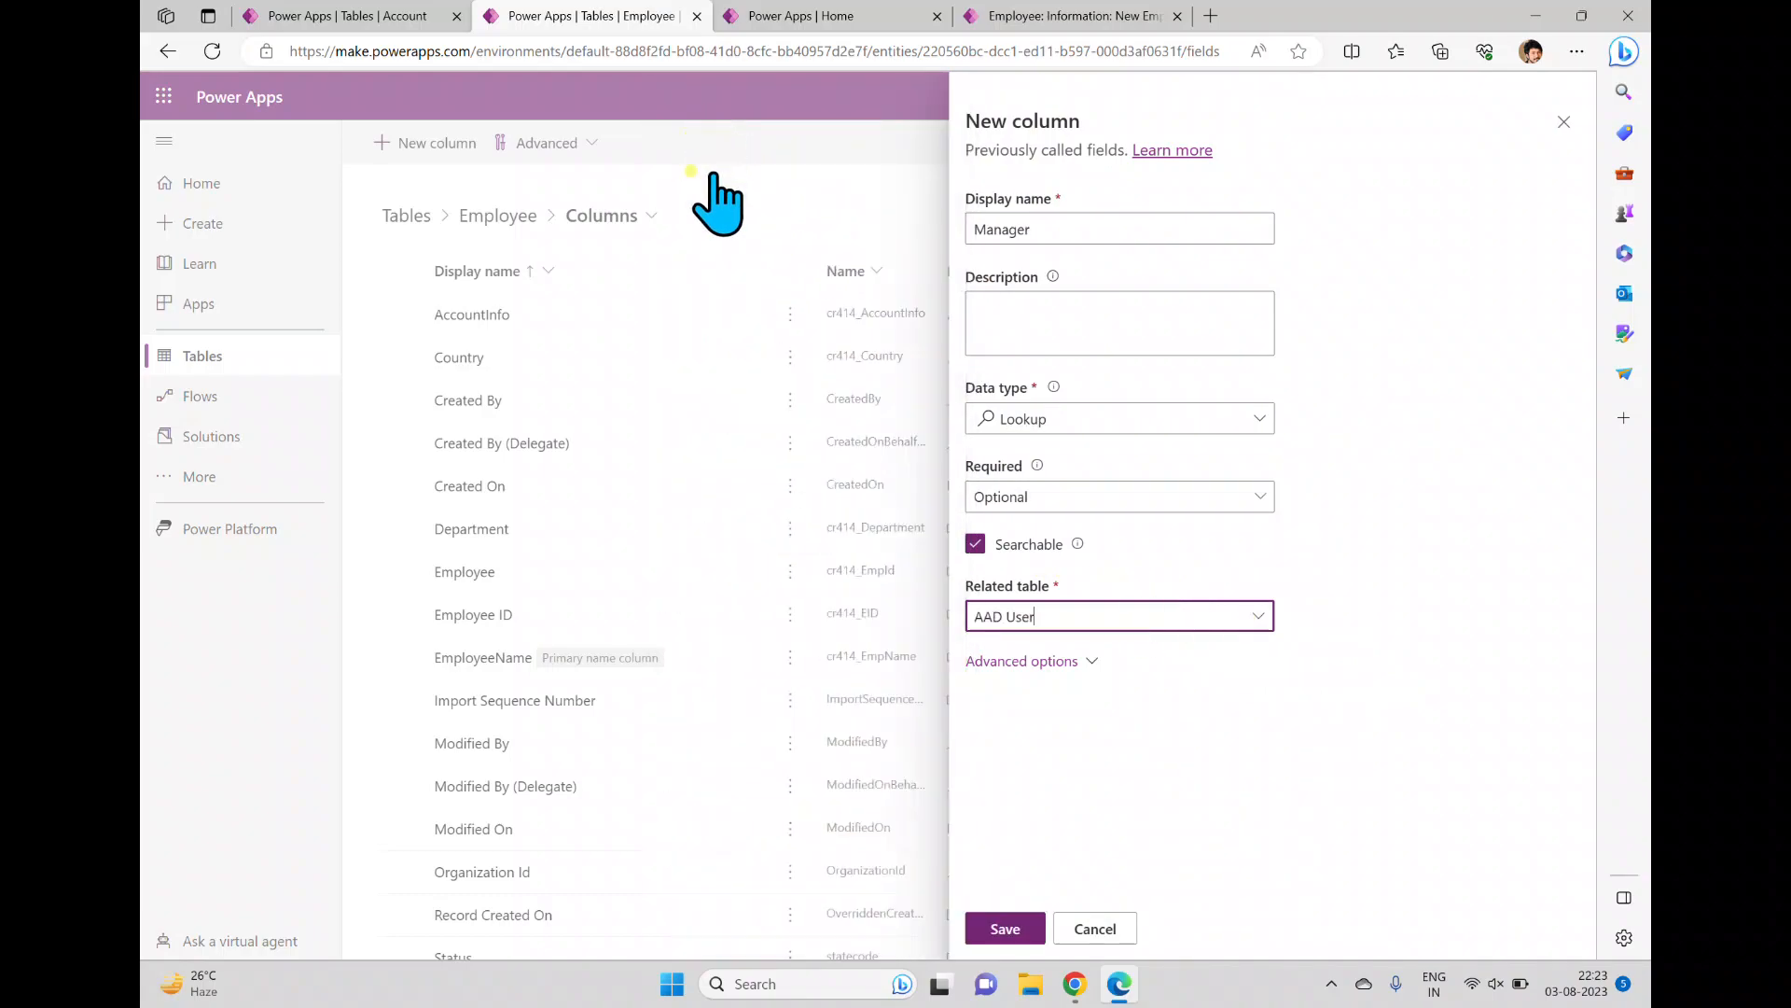
pyautogui.click(1071, 660)
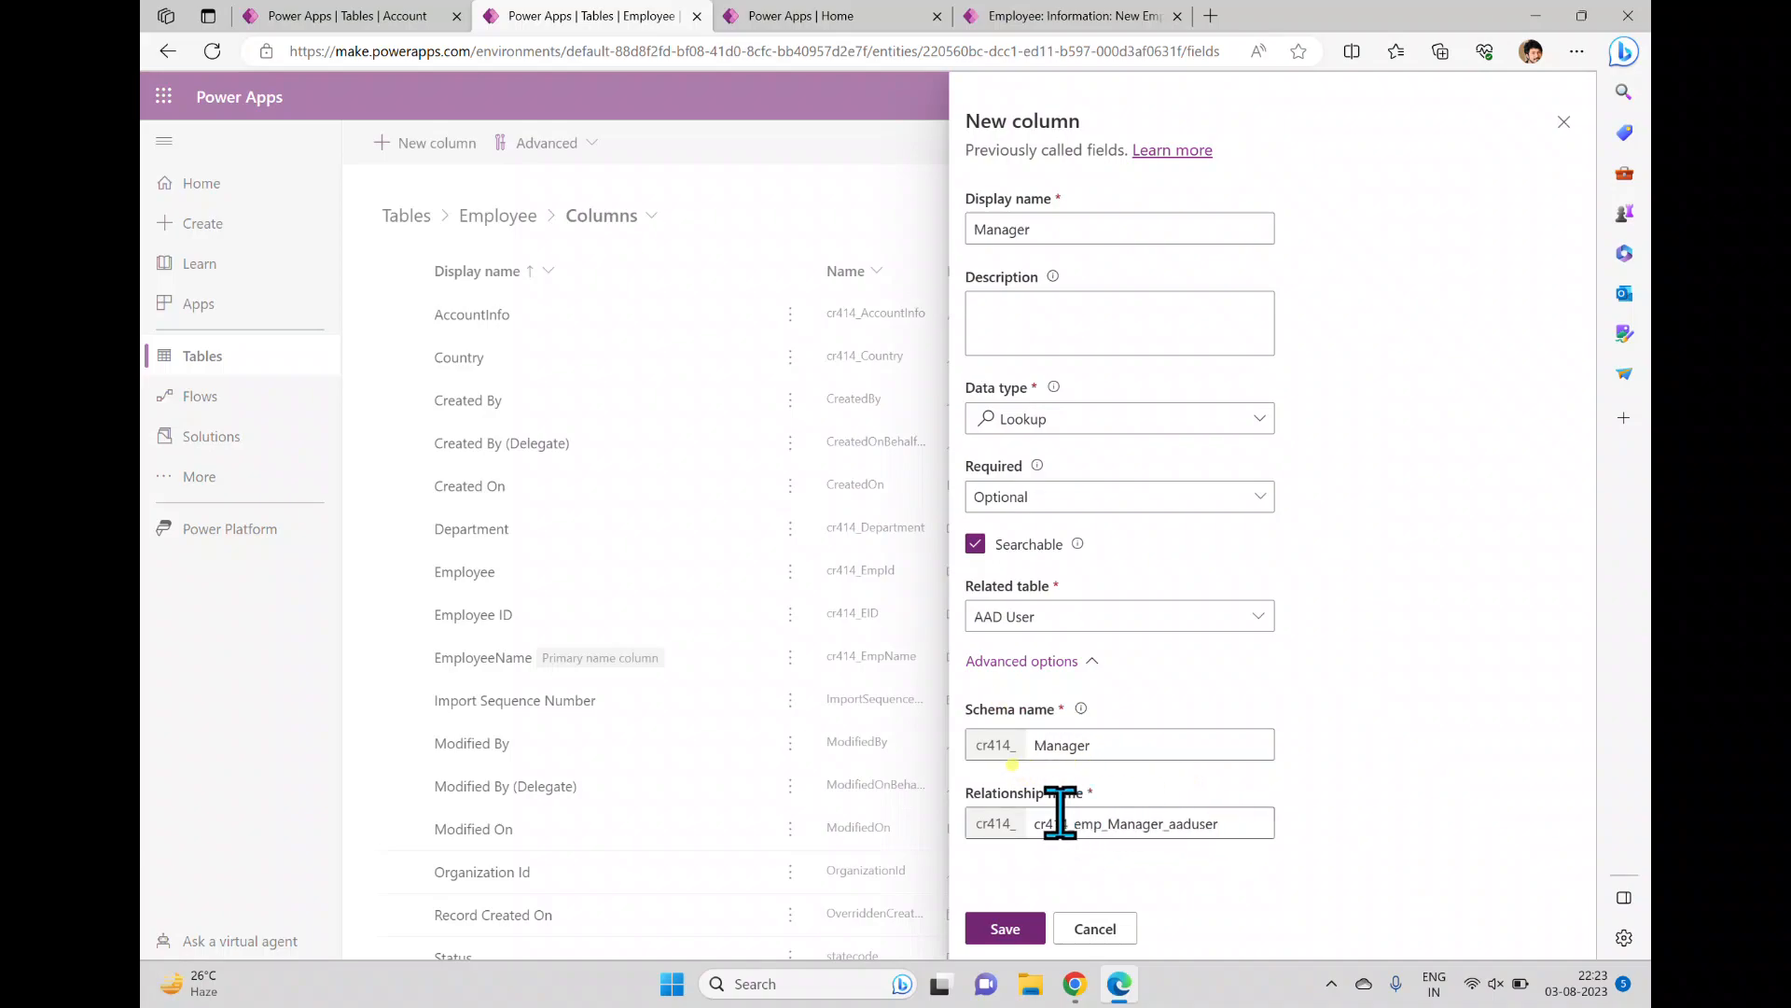
pyautogui.moveTo(1135, 823); pyautogui.dragTo(1253, 823)
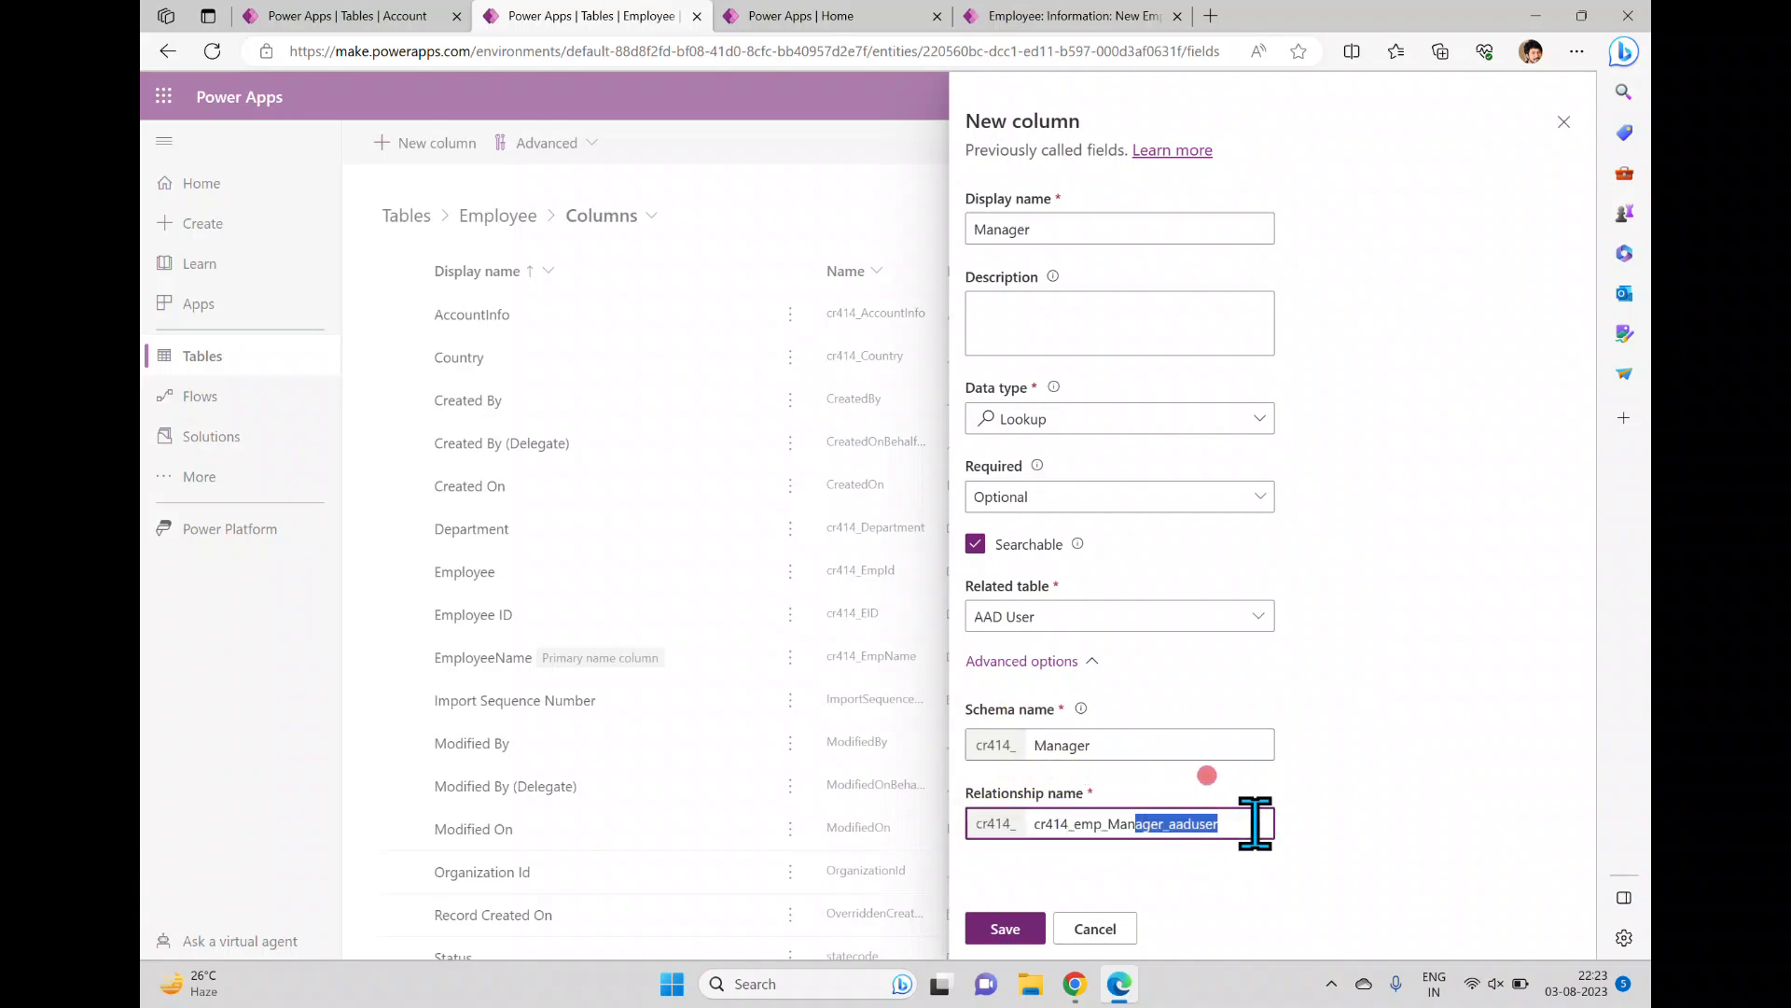
pyautogui.click(1004, 929)
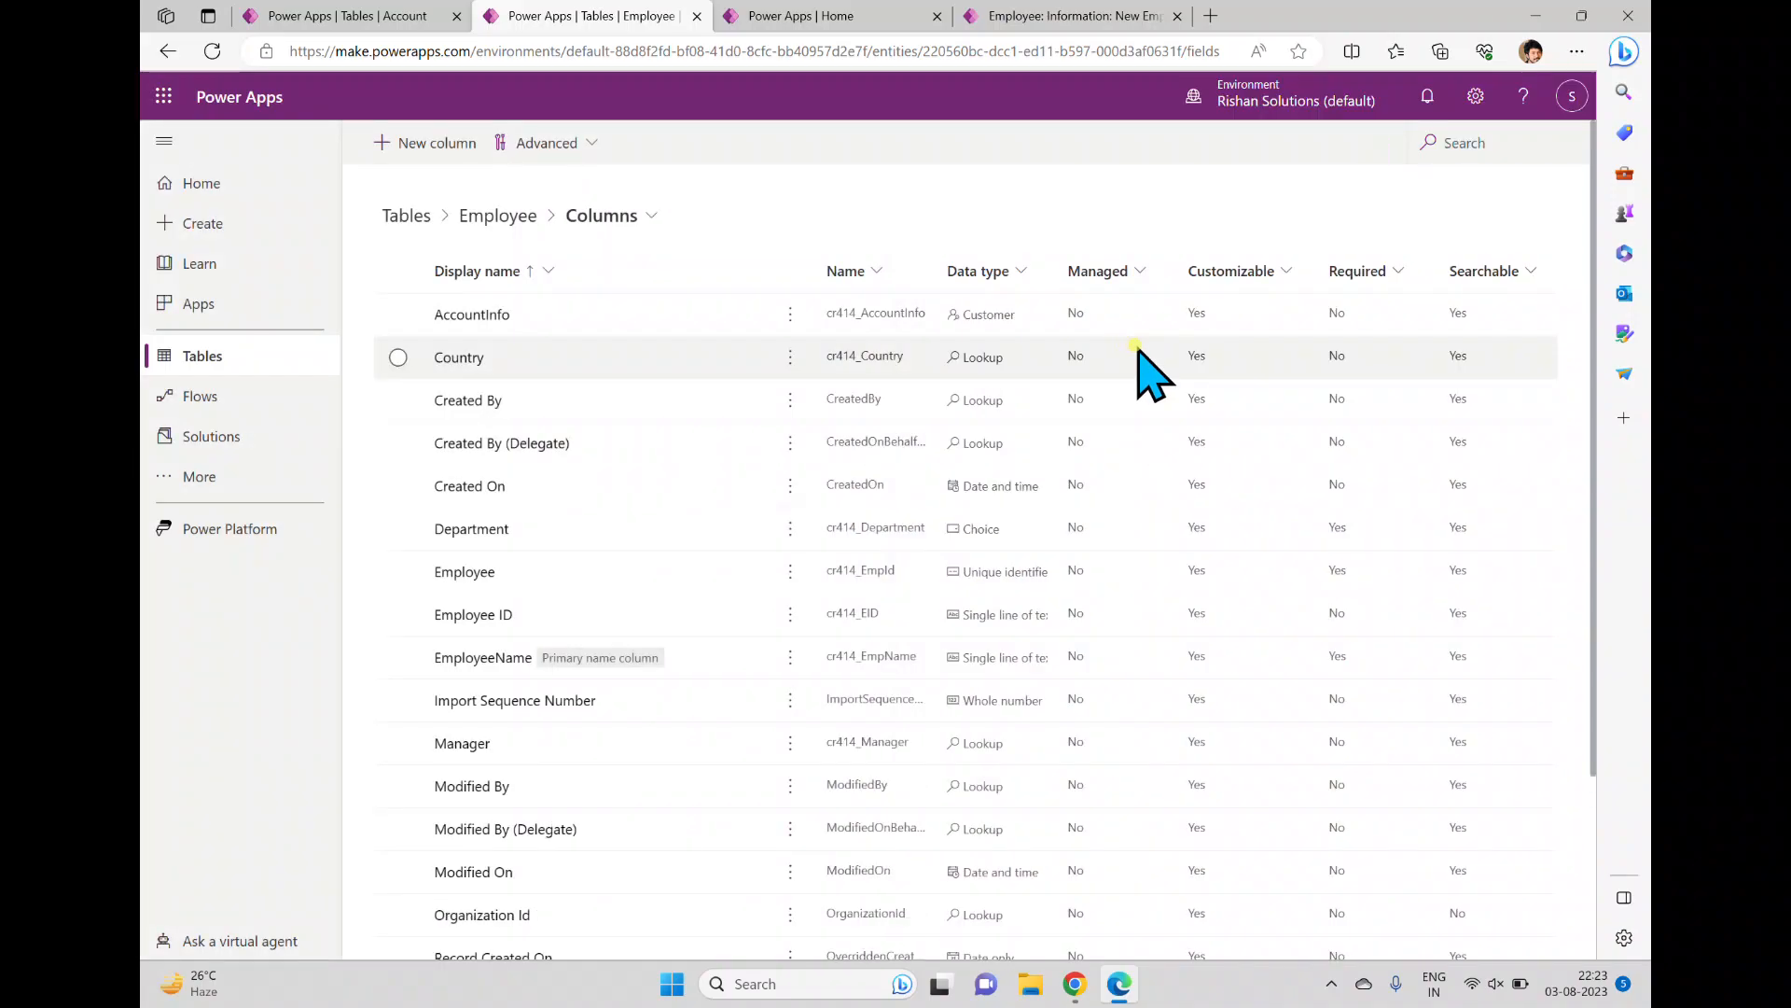
# Hide the AccountInfo column and show the Manager column in the Employee table's data grid
pyautogui.click(479, 216)
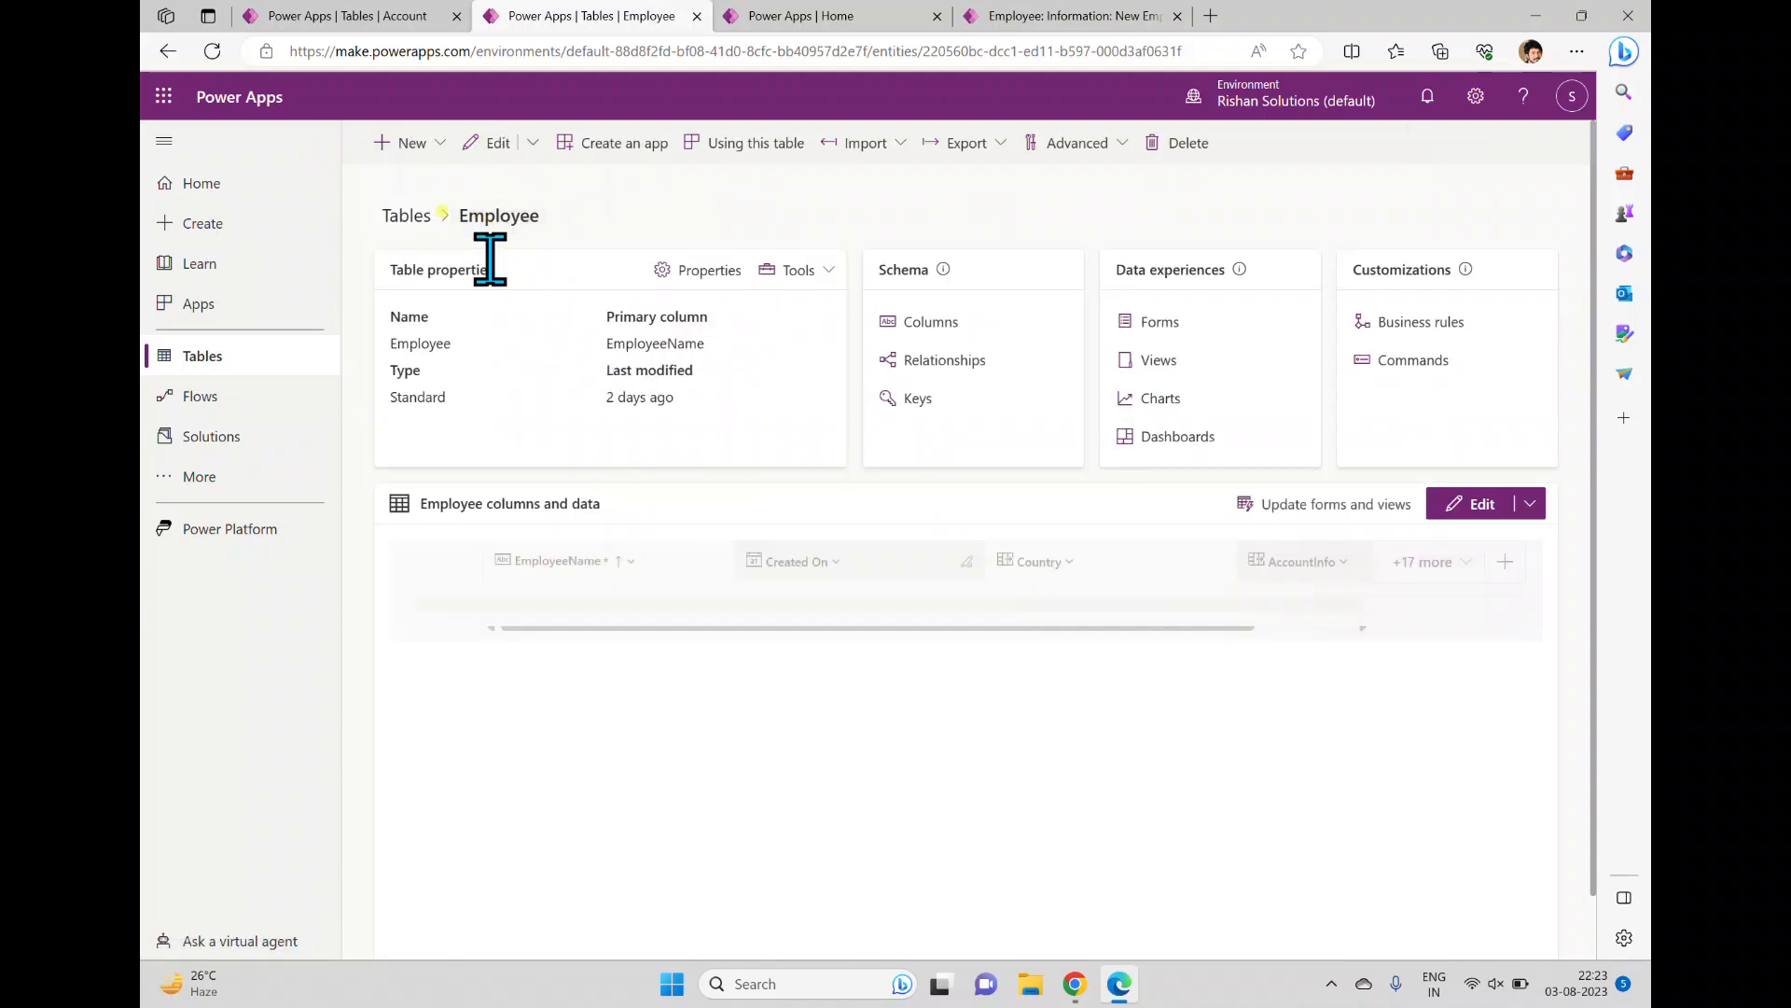
pyautogui.click(1432, 561)
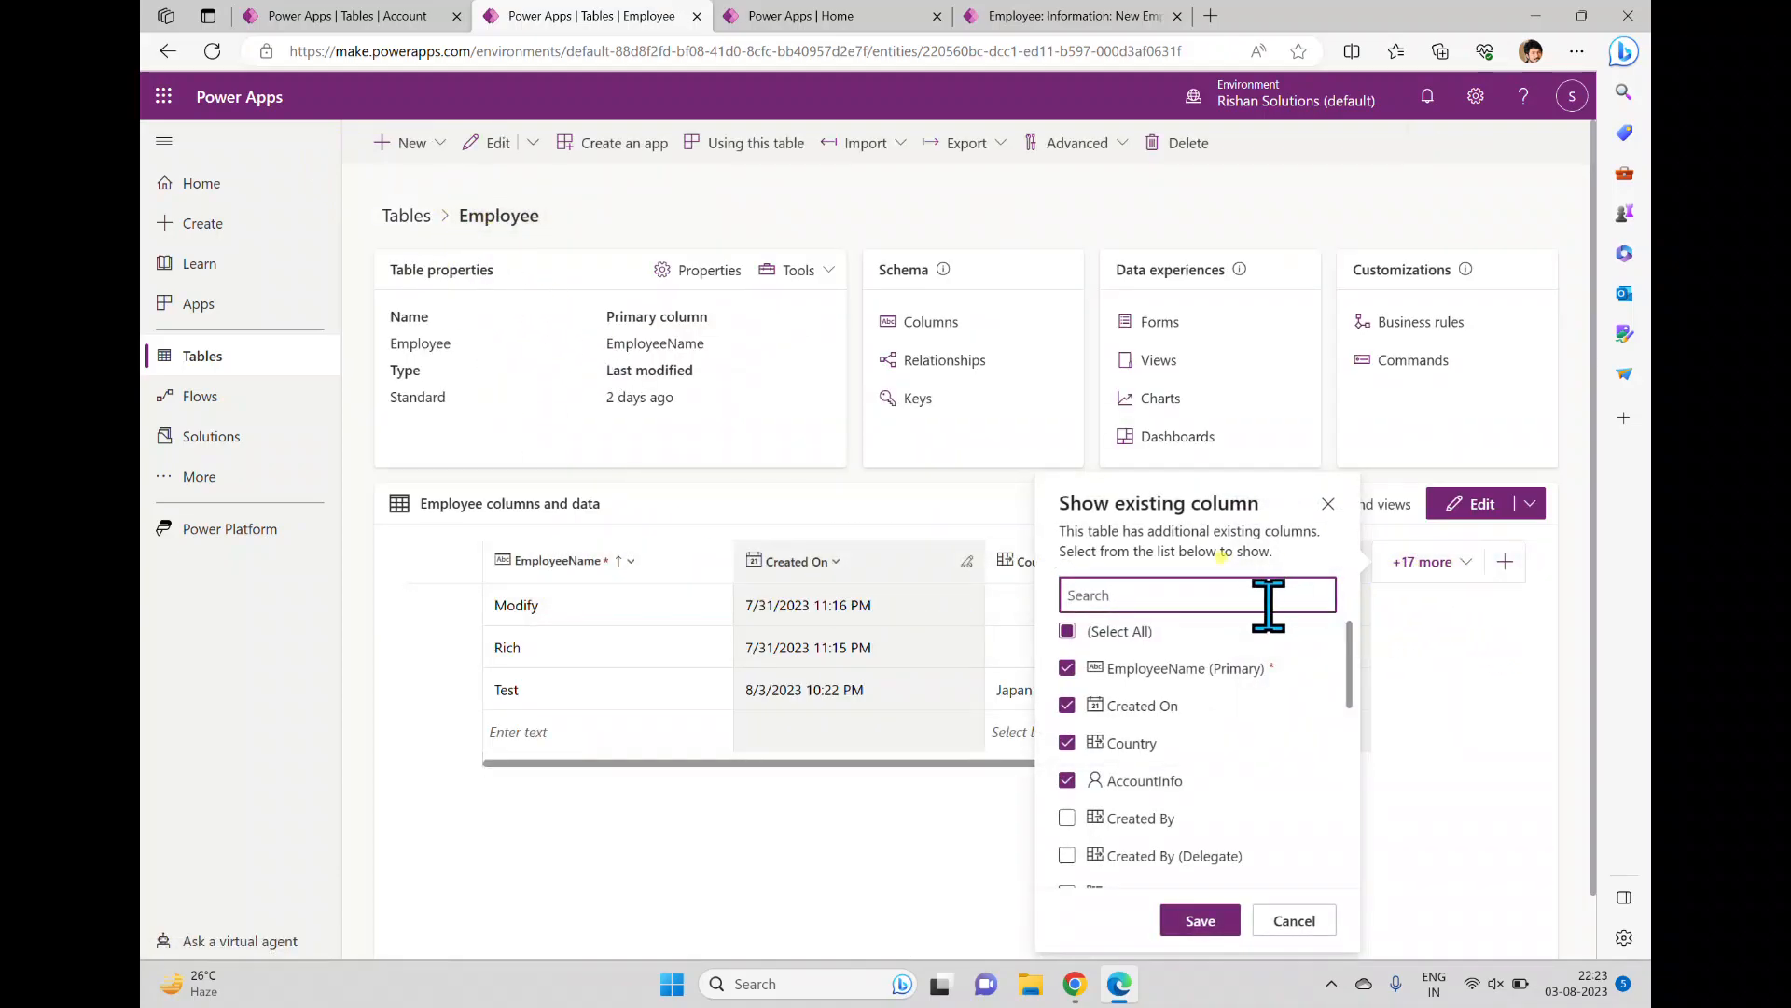
pyautogui.click(1082, 790)
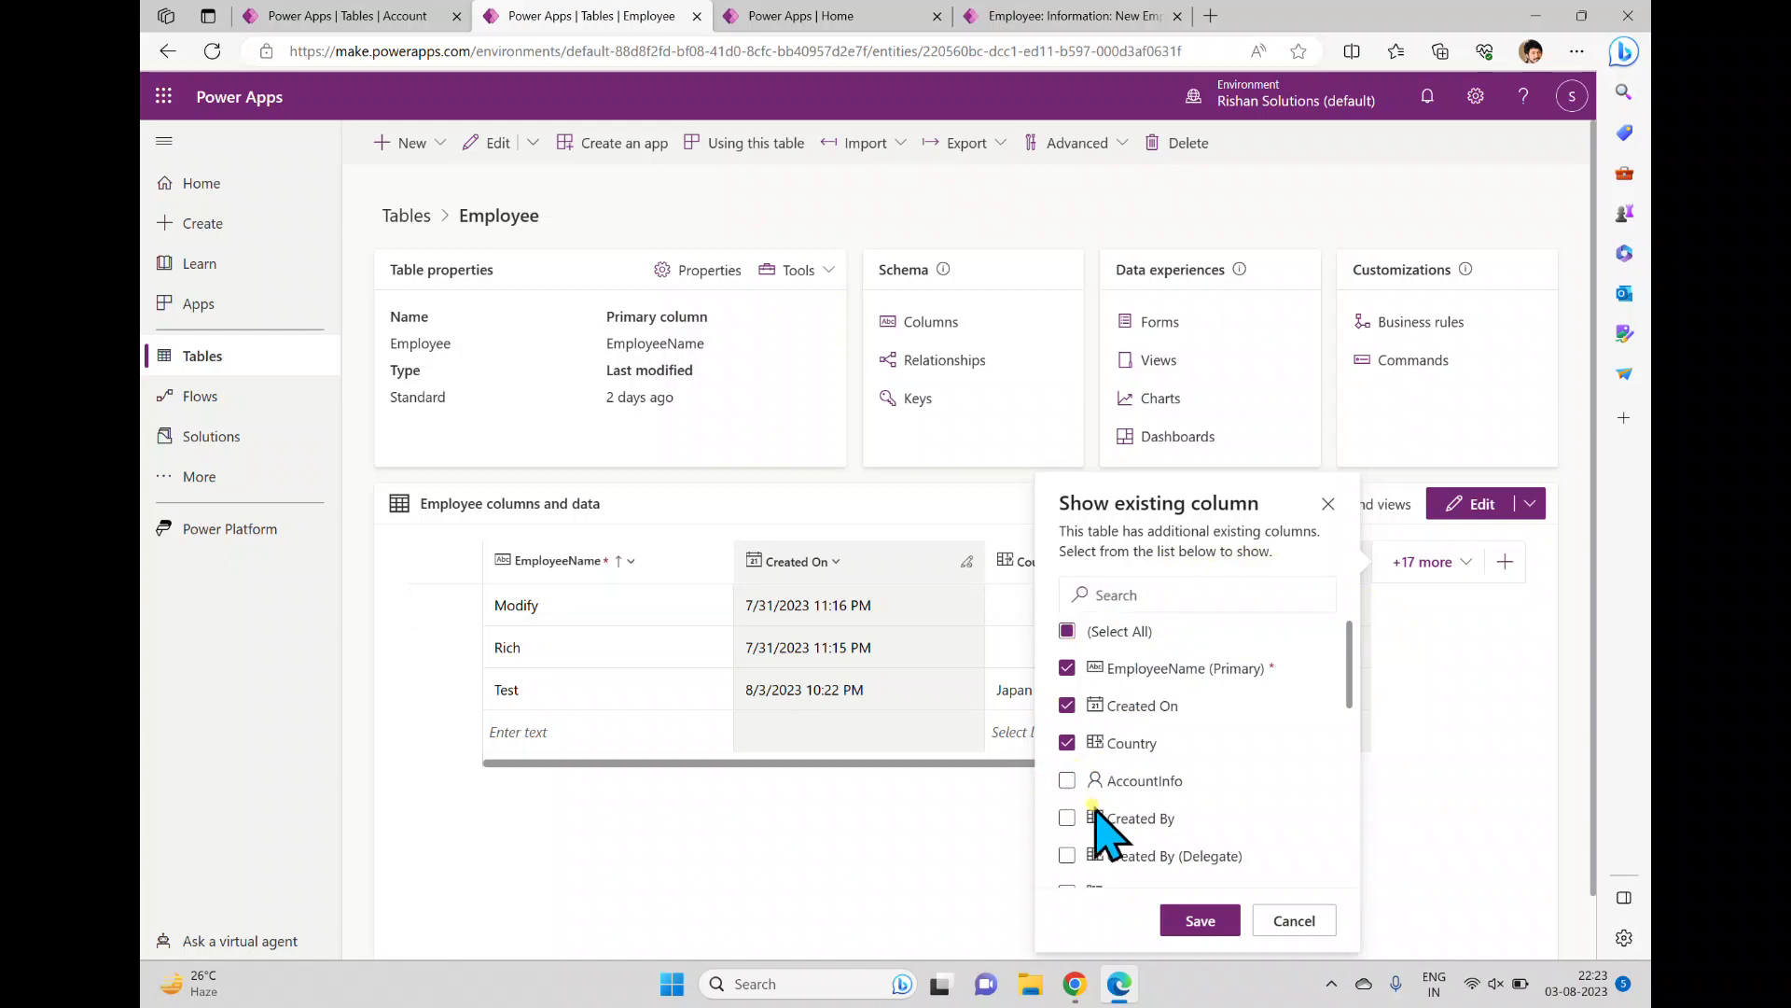
pyautogui.click(1133, 597)
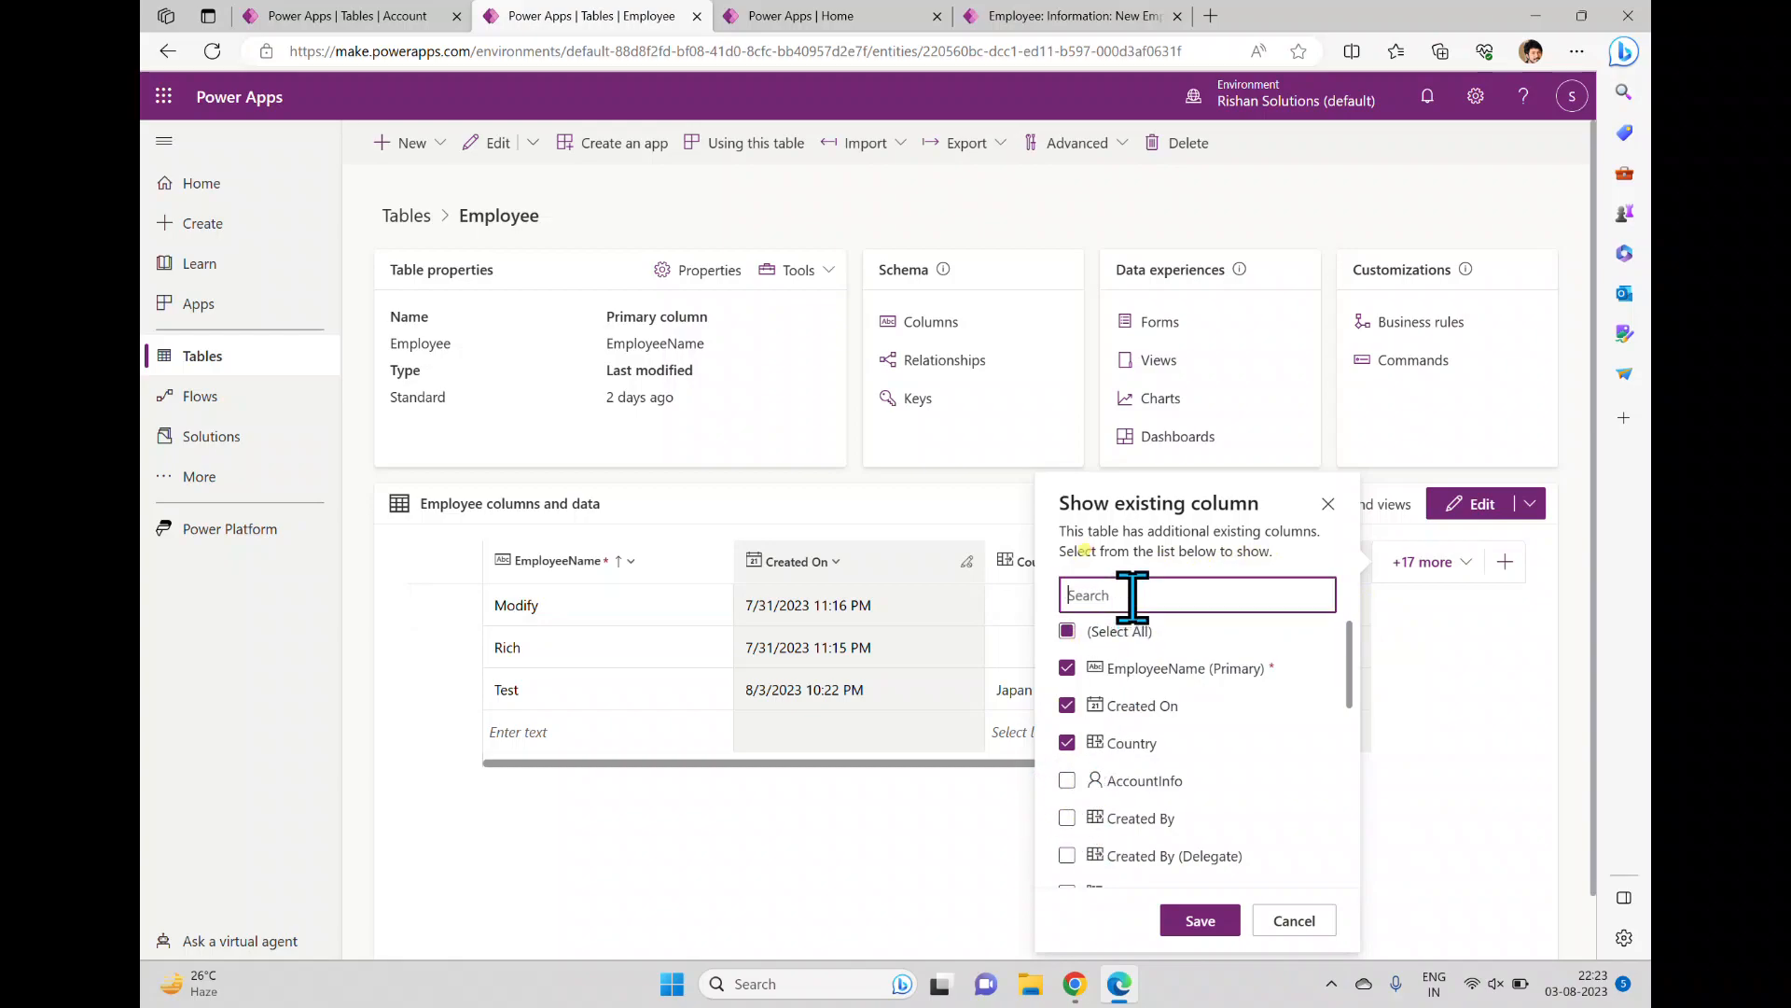
pyautogui.write('Mana')
pyautogui.click(1069, 632)
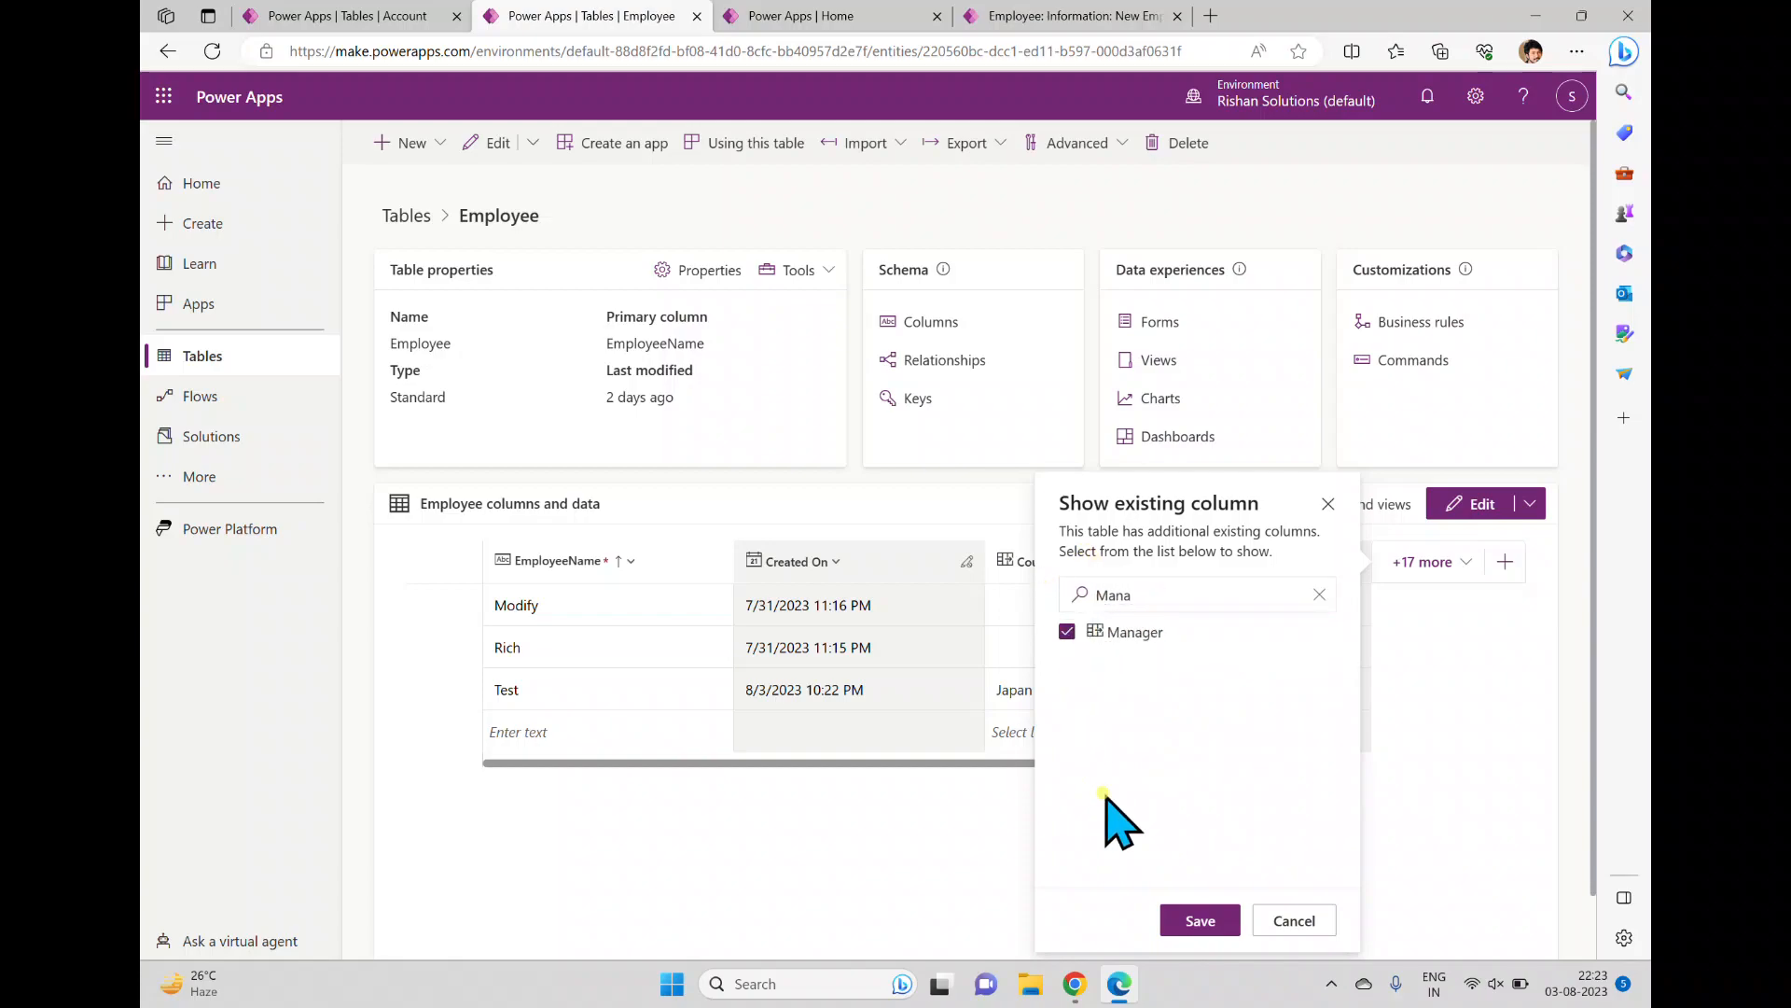
pyautogui.click(1198, 920)
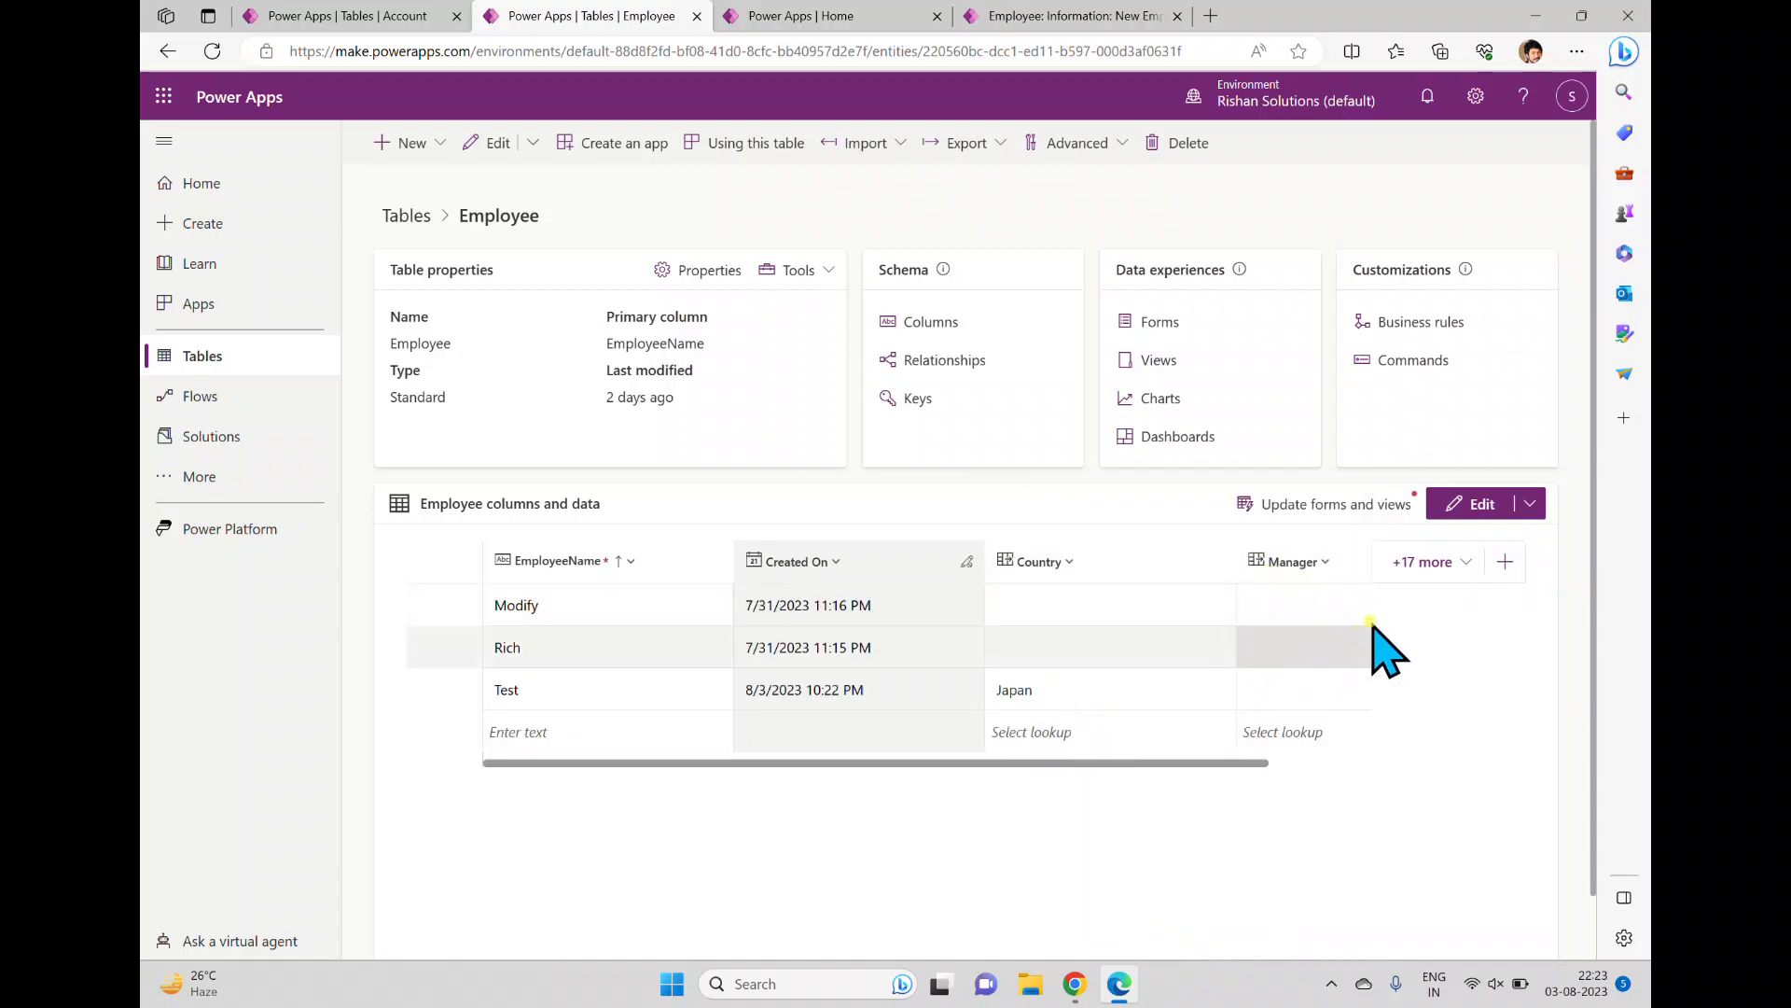
# Open the Manager lookup in the blank Employee row to view its choices, and leave it empty
pyautogui.click(1295, 724)
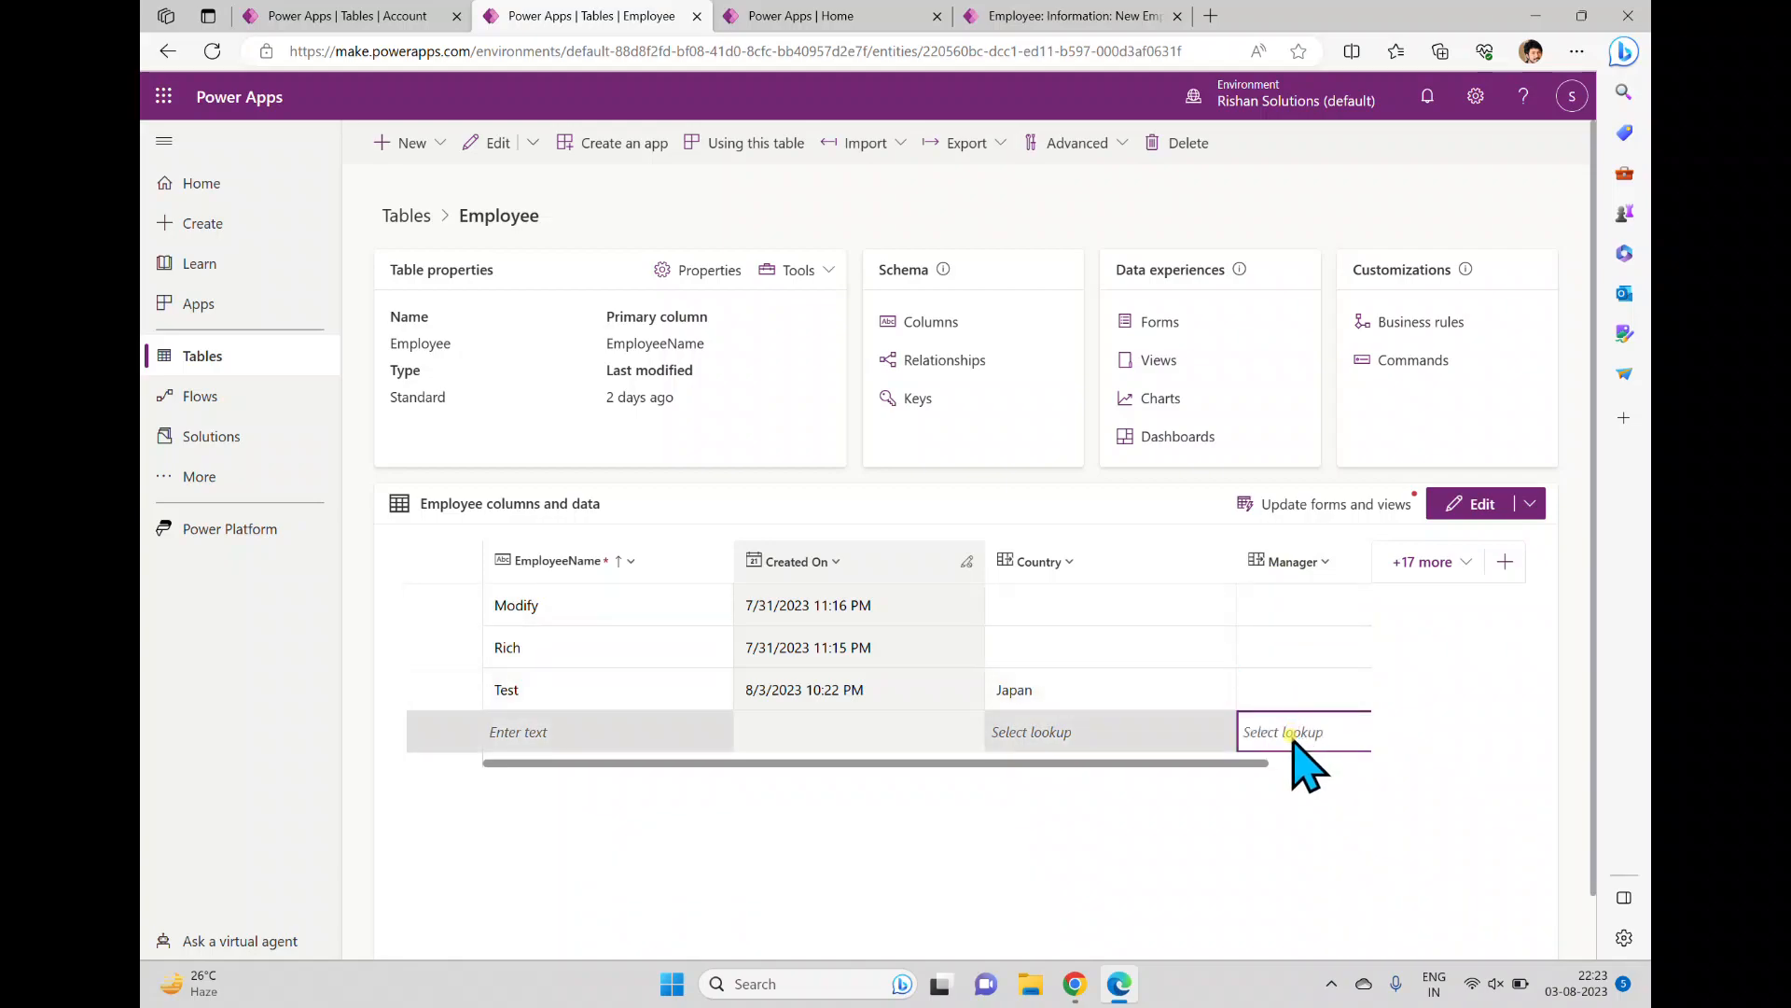
pyautogui.click(1293, 733)
pyautogui.moveTo(1120, 763); pyautogui.dragTo(1172, 763)
pyautogui.click(1186, 732)
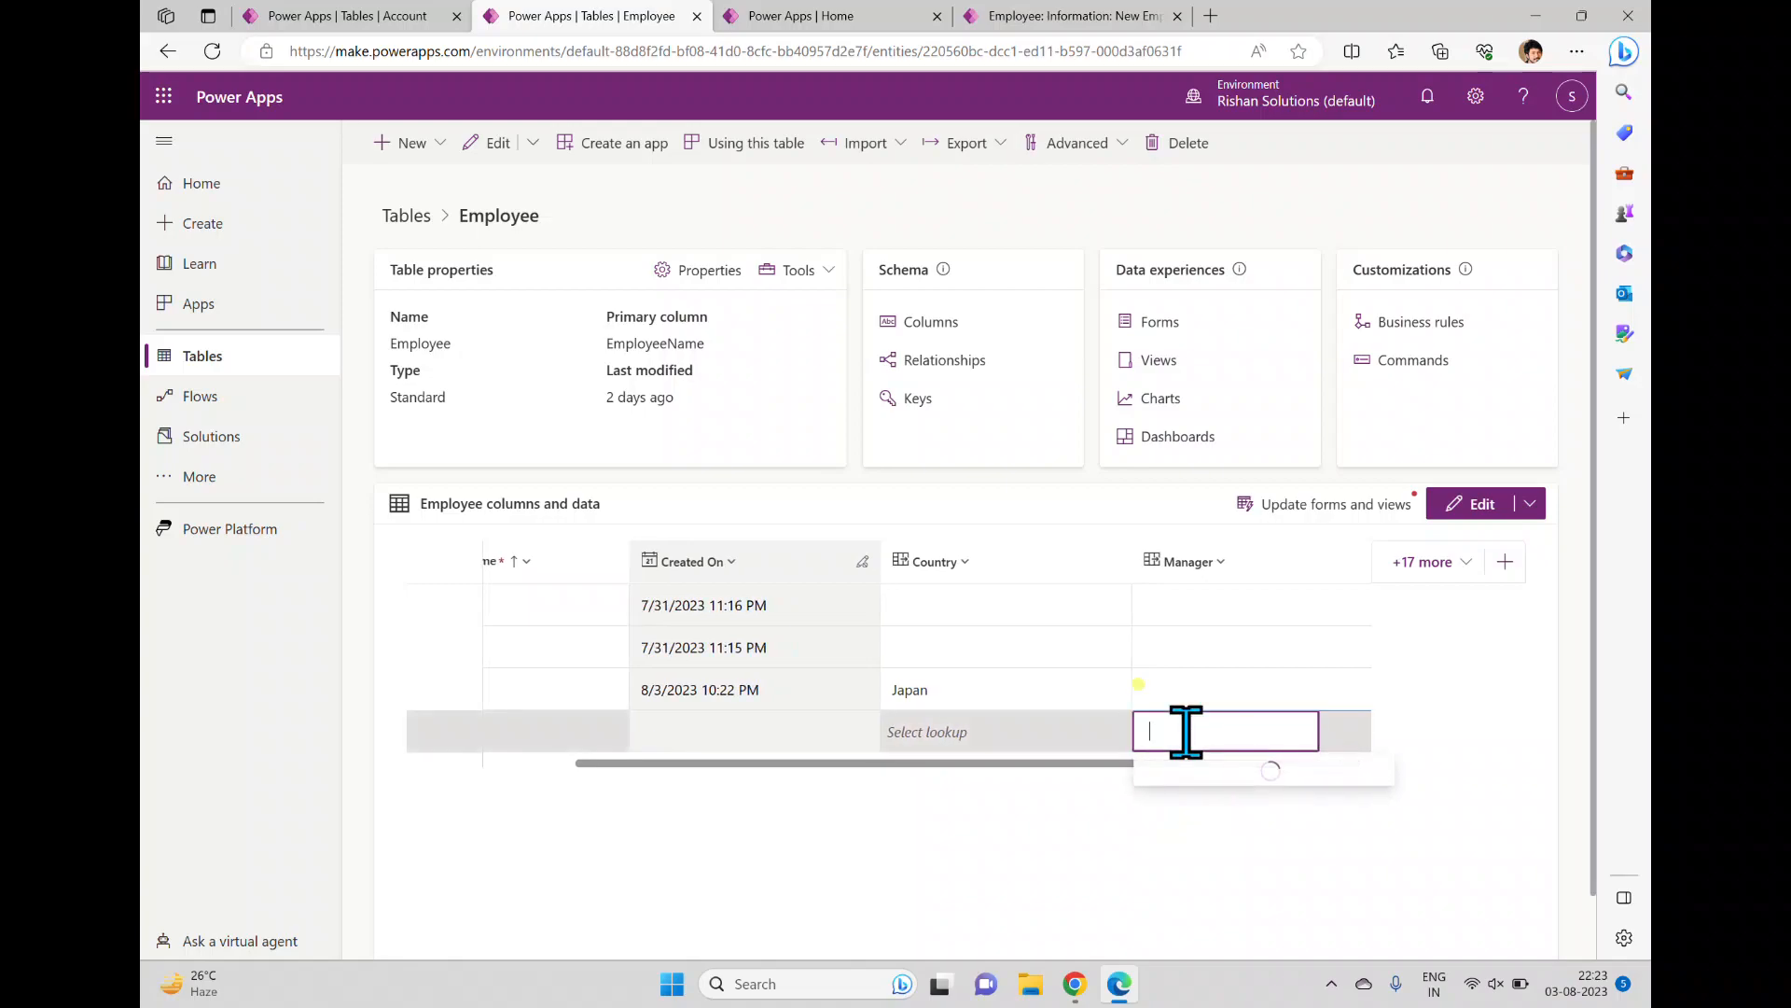
pyautogui.click(1228, 831)
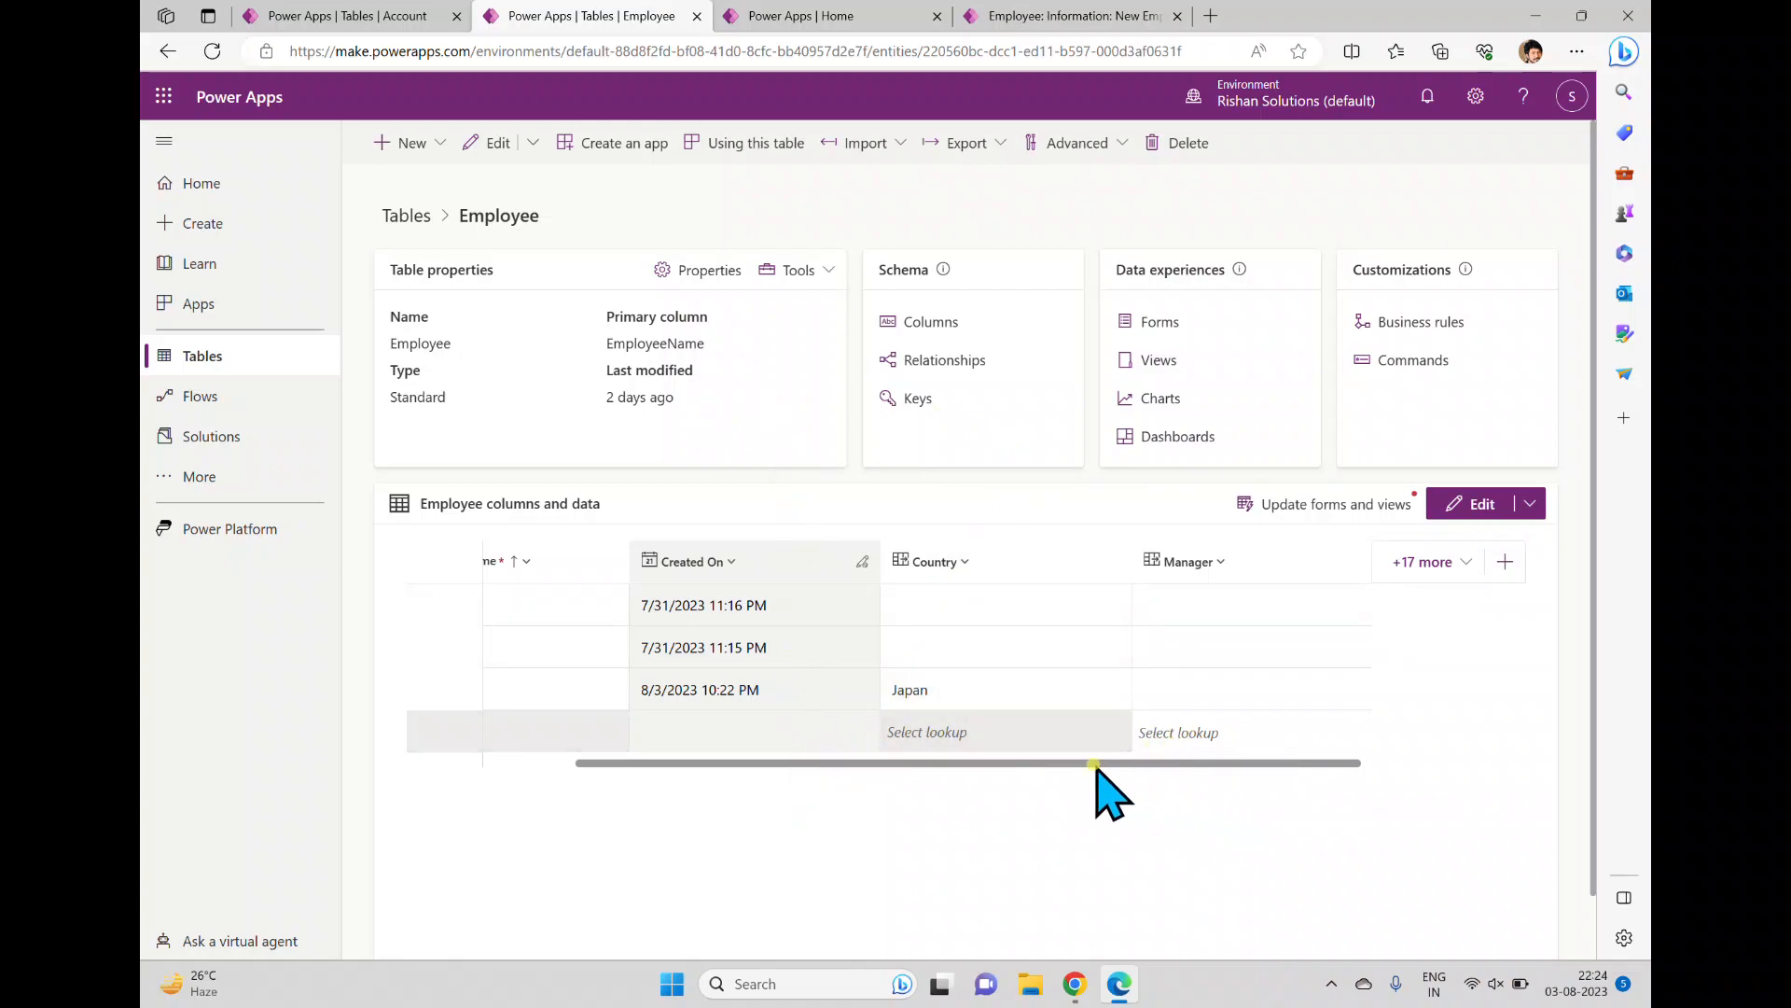
# Start another new column in the Employee table and look through the available data types
pyautogui.click(933, 328)
pyautogui.click(437, 147)
pyautogui.click(1212, 418)
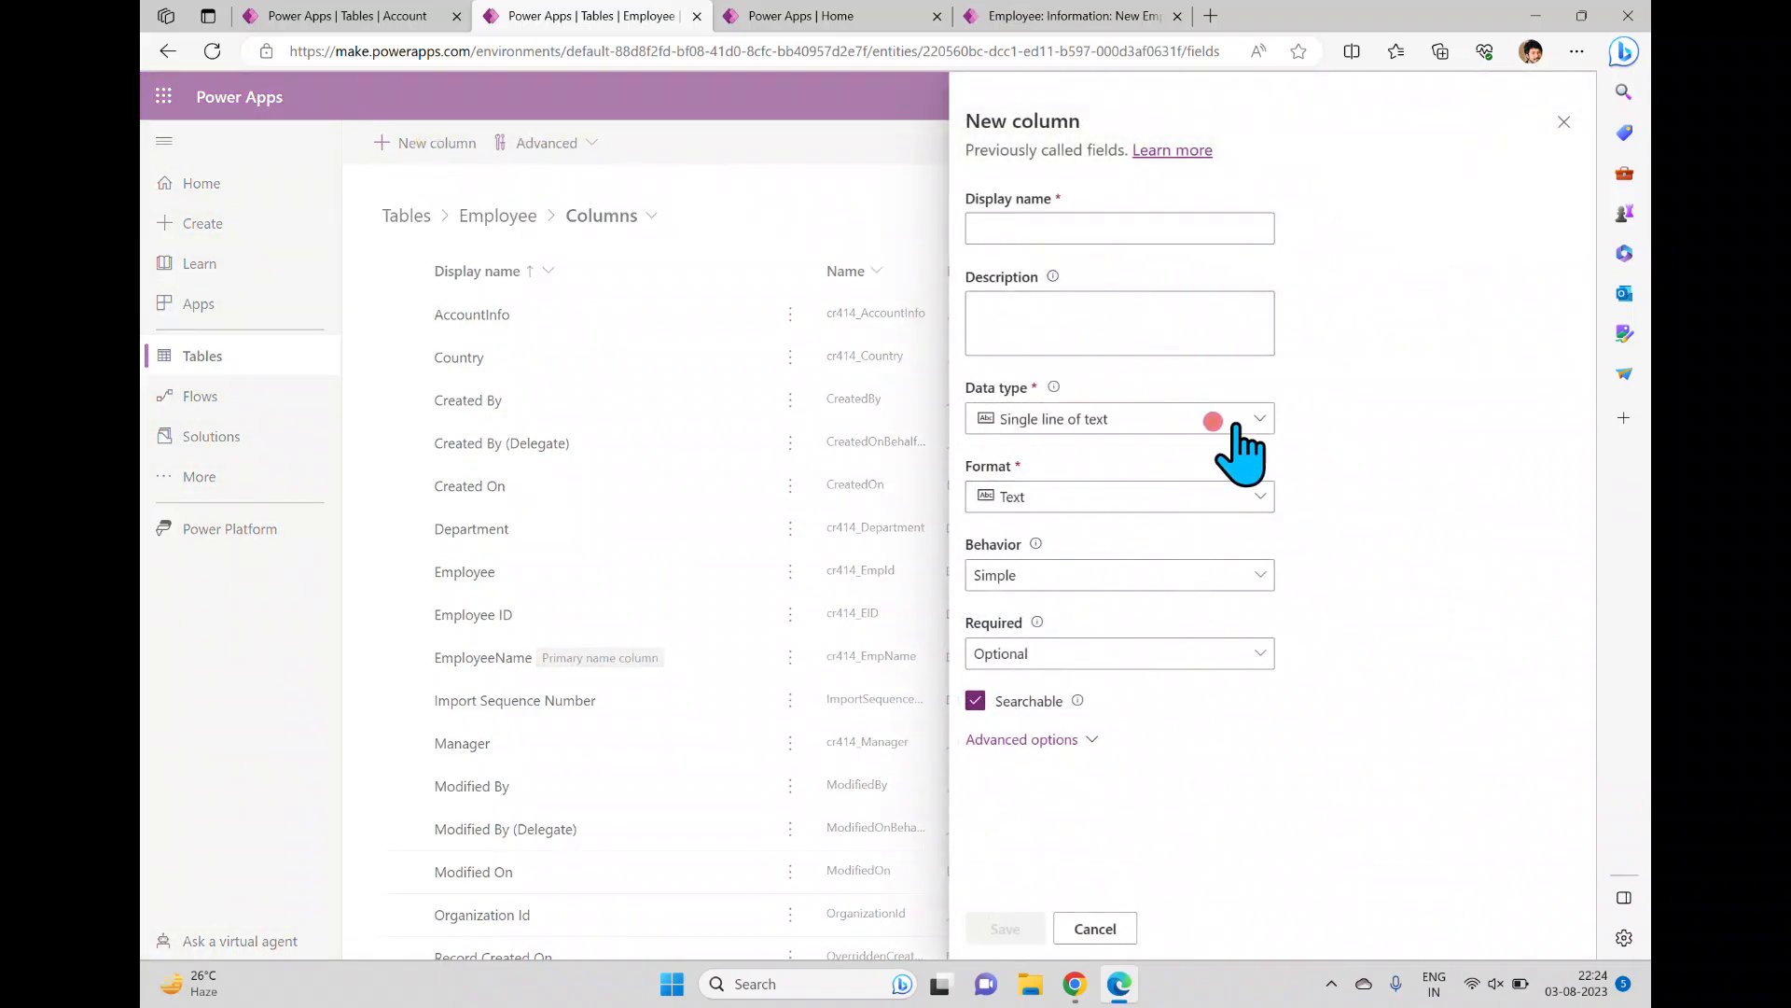
pyautogui.moveTo(1260, 573)
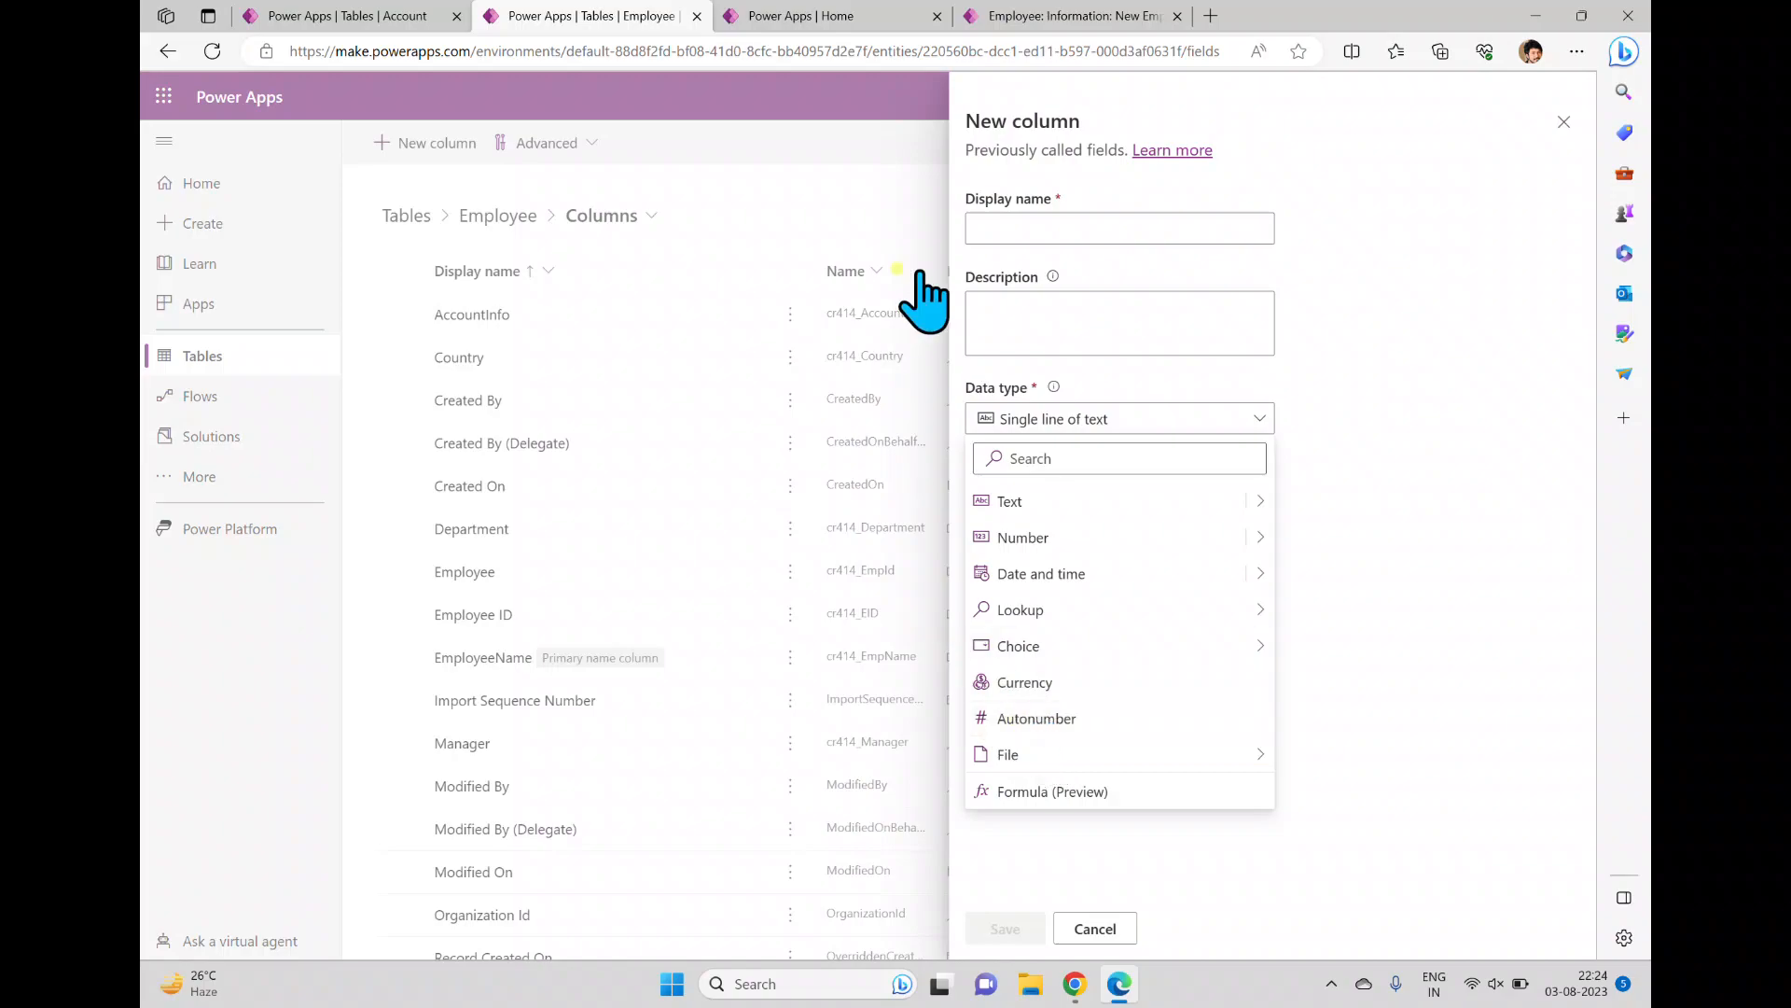
# Name the new column EmpID, set its data type to Autonumber and make it Business required
pyautogui.click(1057, 228)
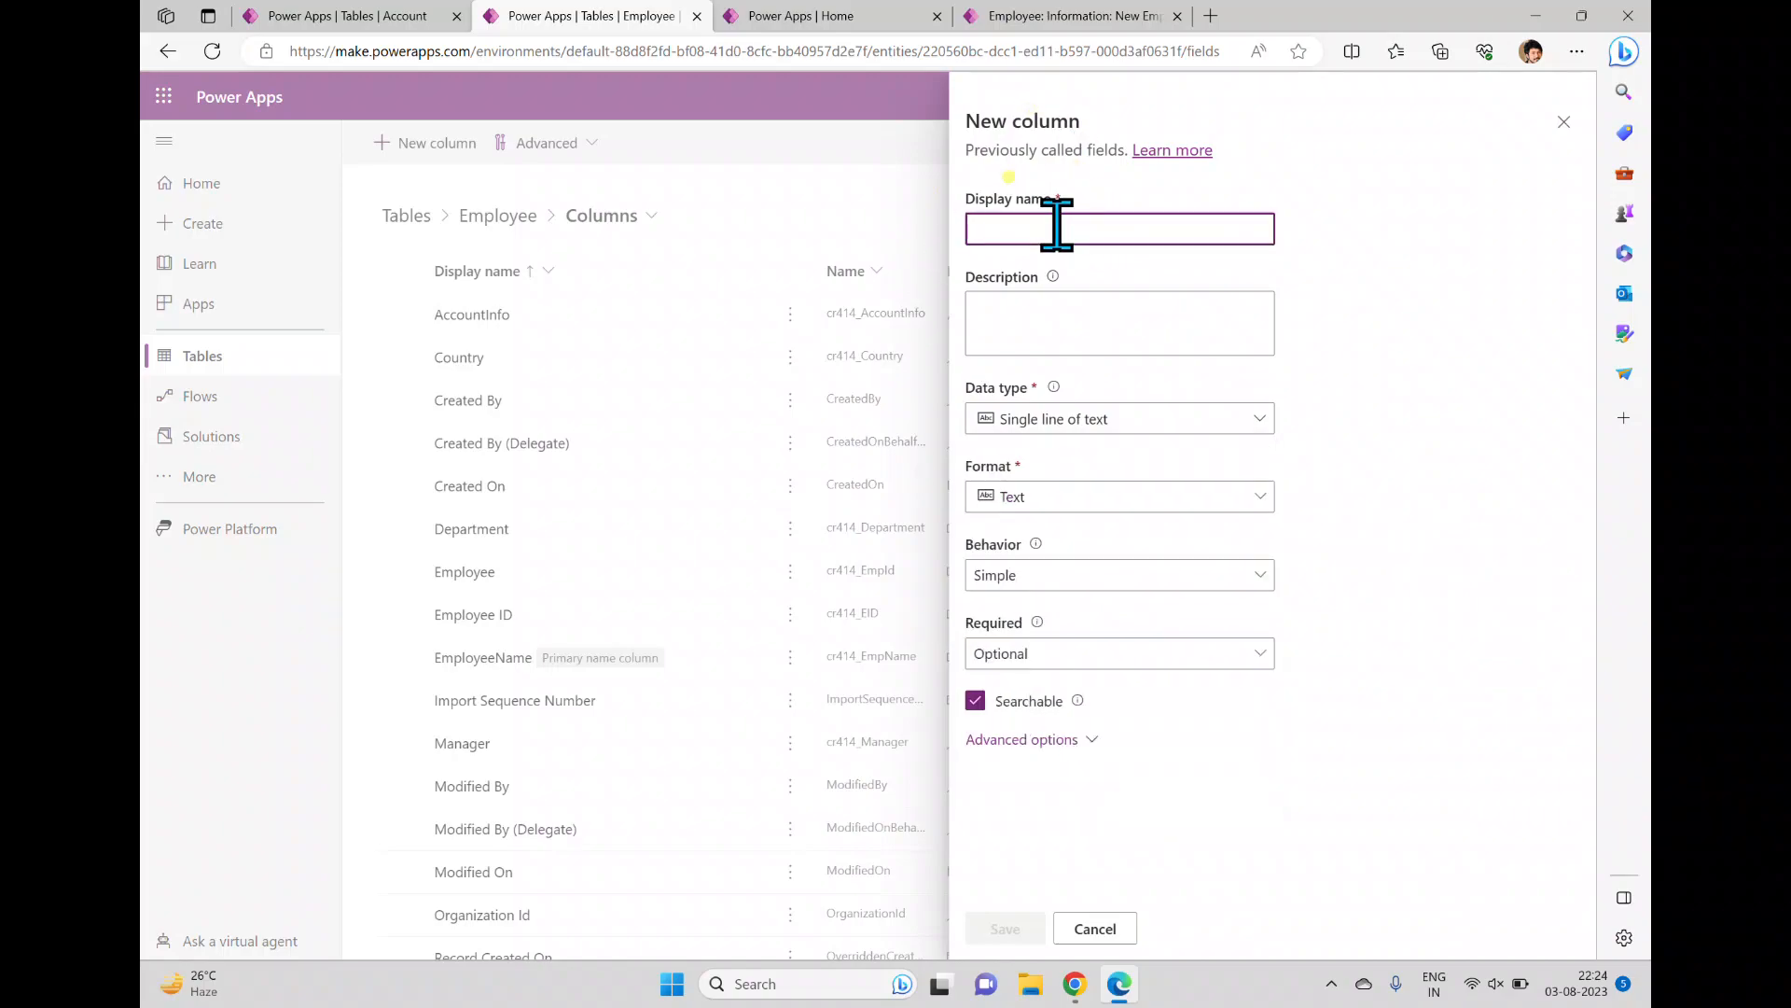
pyautogui.write('EmpID')
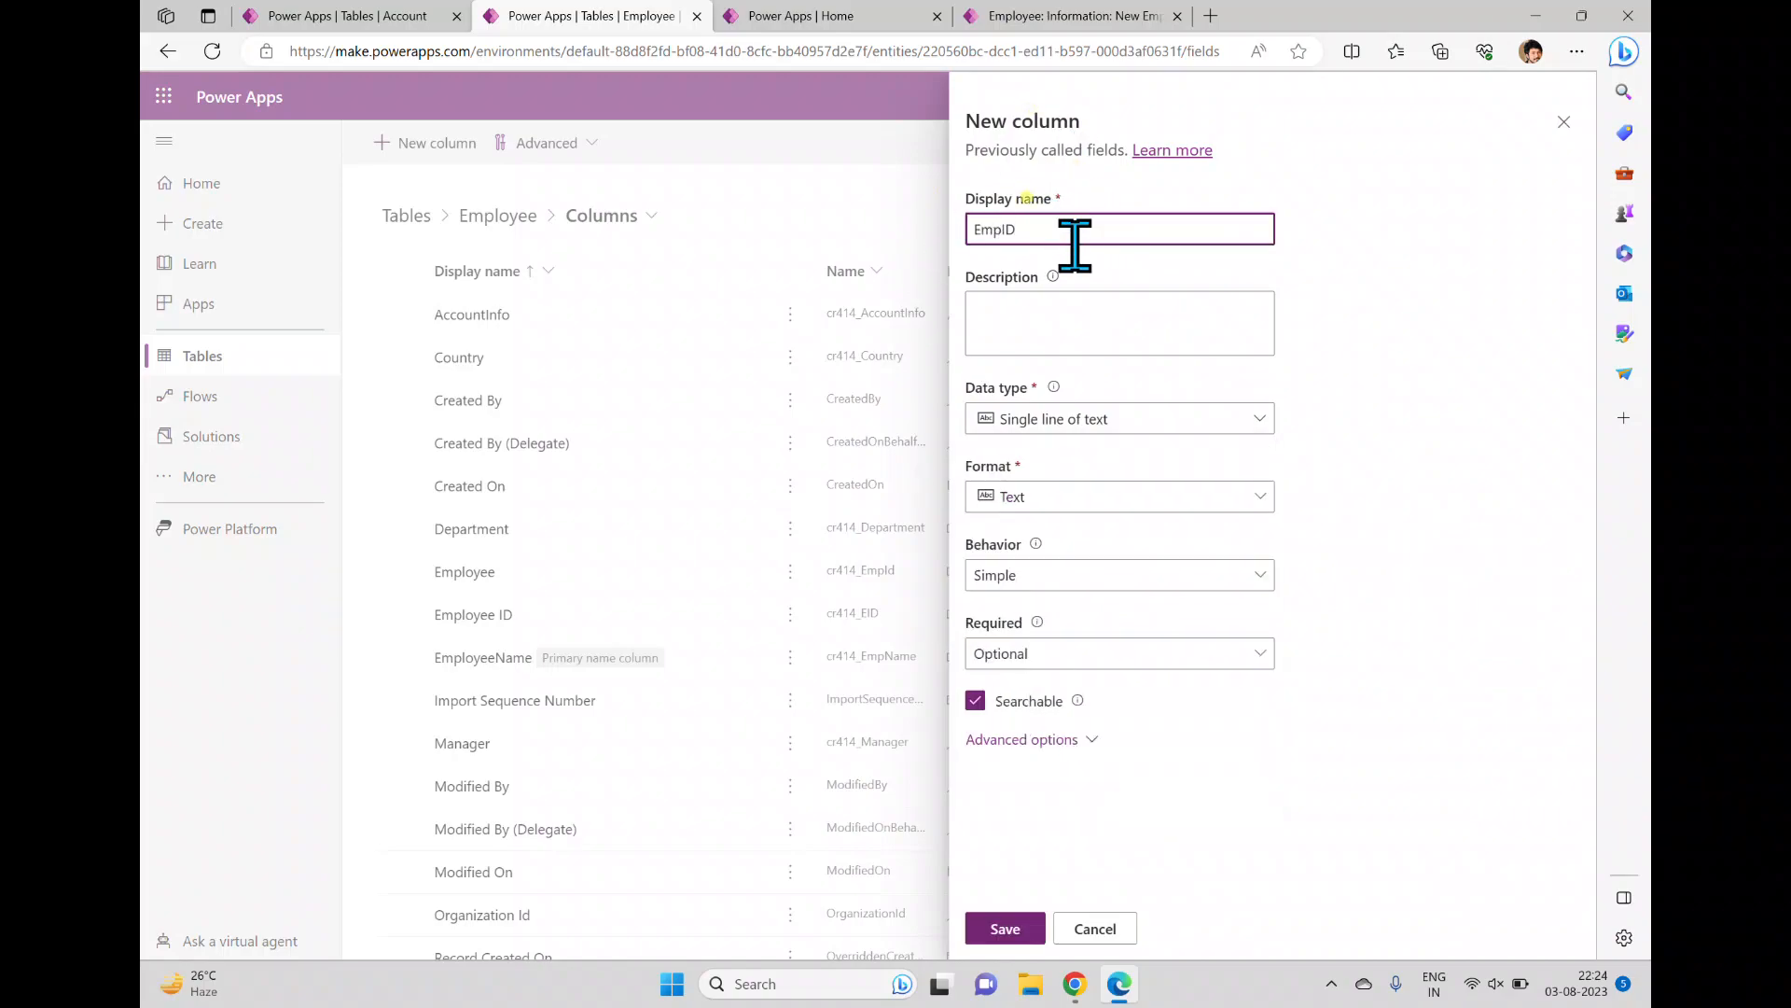
pyautogui.click(1213, 421)
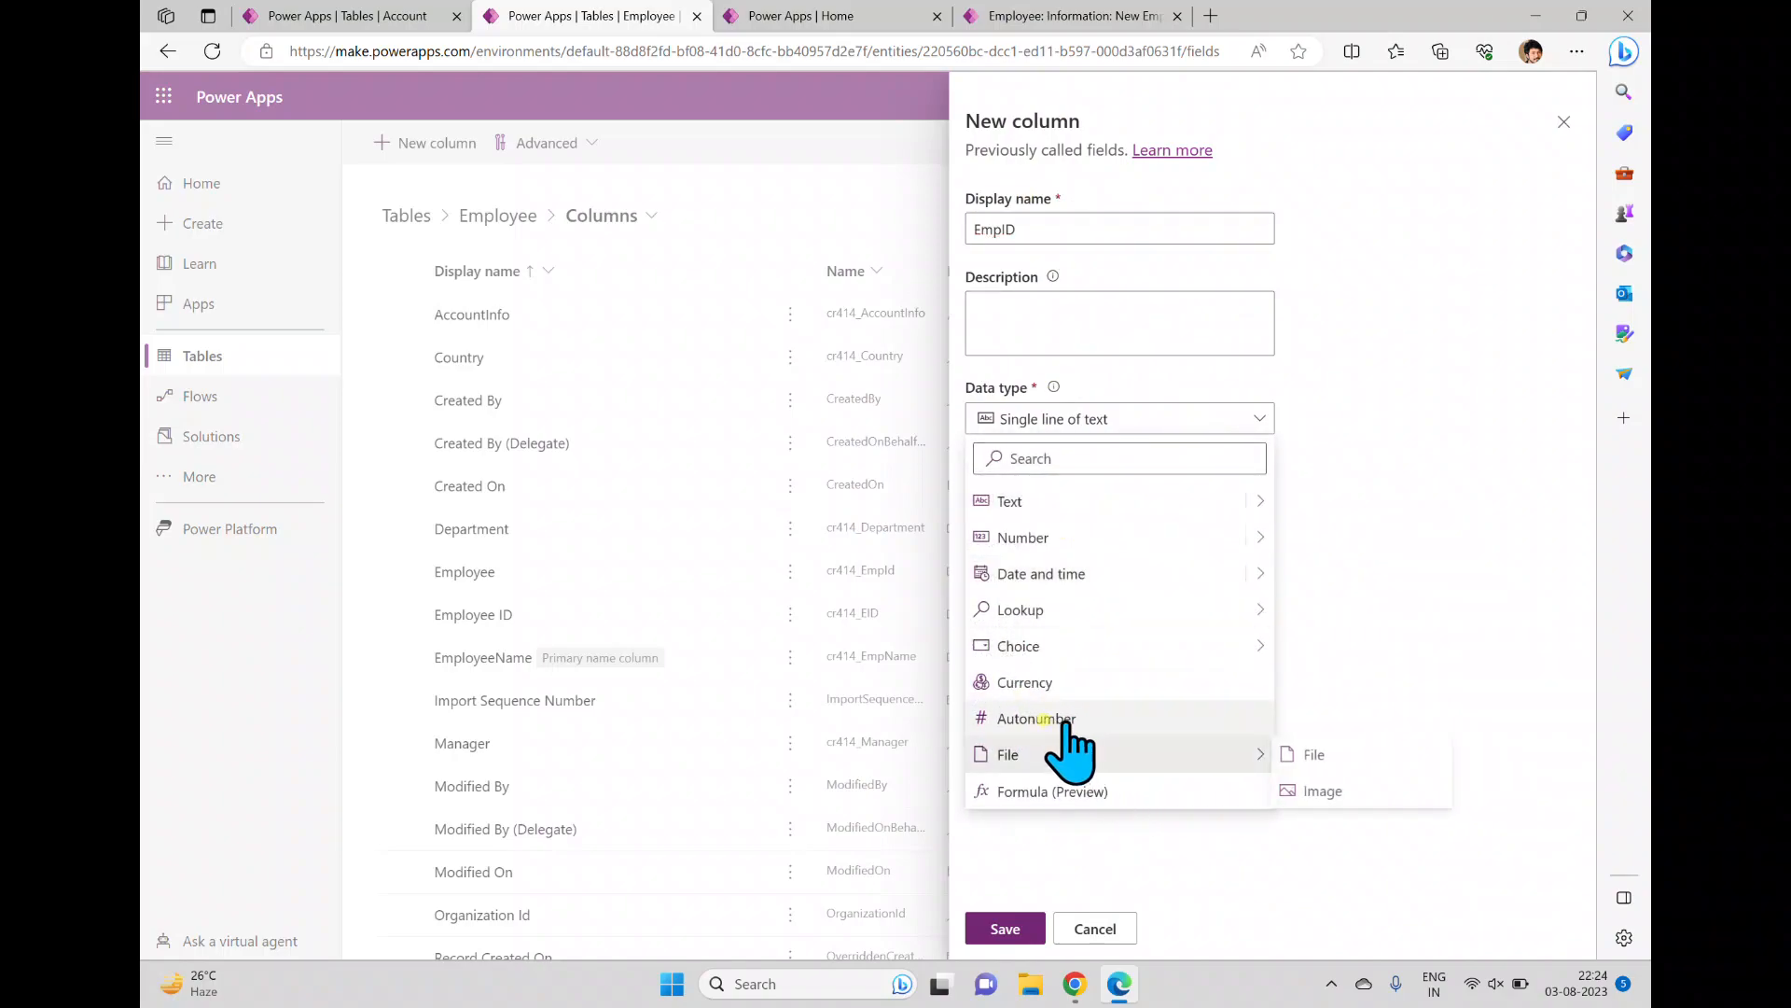
pyautogui.click(1064, 719)
pyautogui.click(1204, 498)
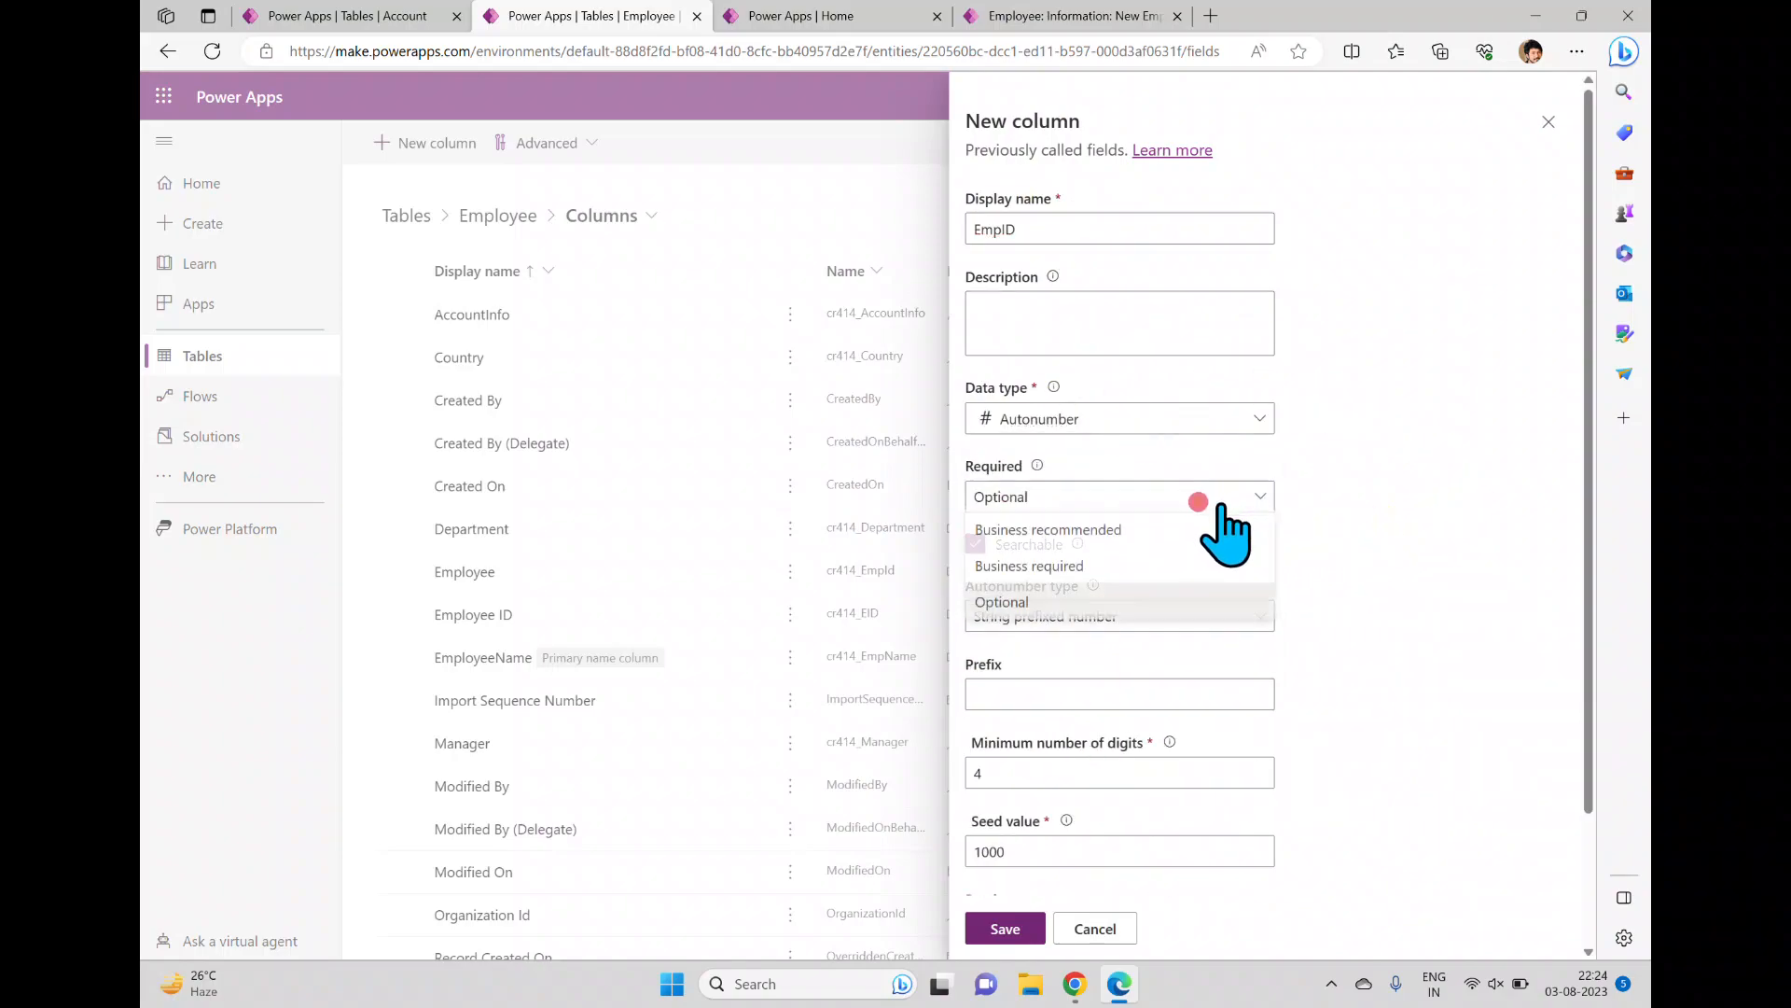
pyautogui.click(1073, 563)
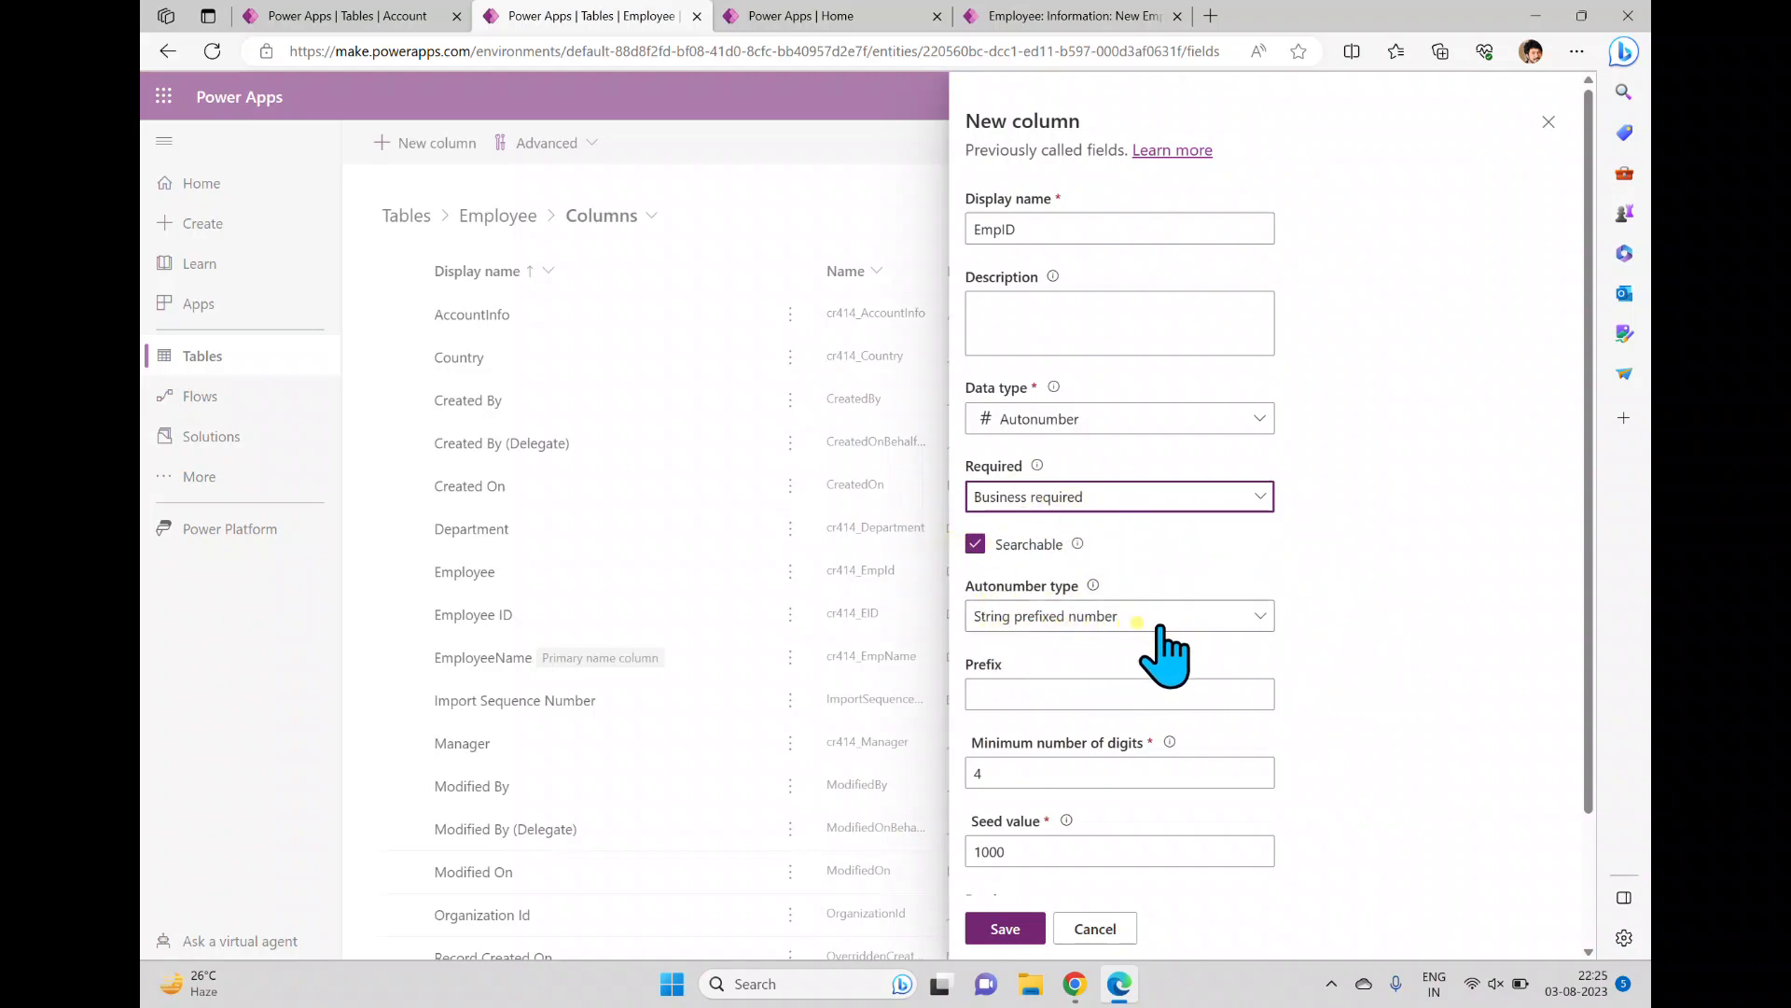
# Set the autonumber prefix to RSIT, the minimum number of digits to 3 and the seed value to 100
pyautogui.click(1082, 692)
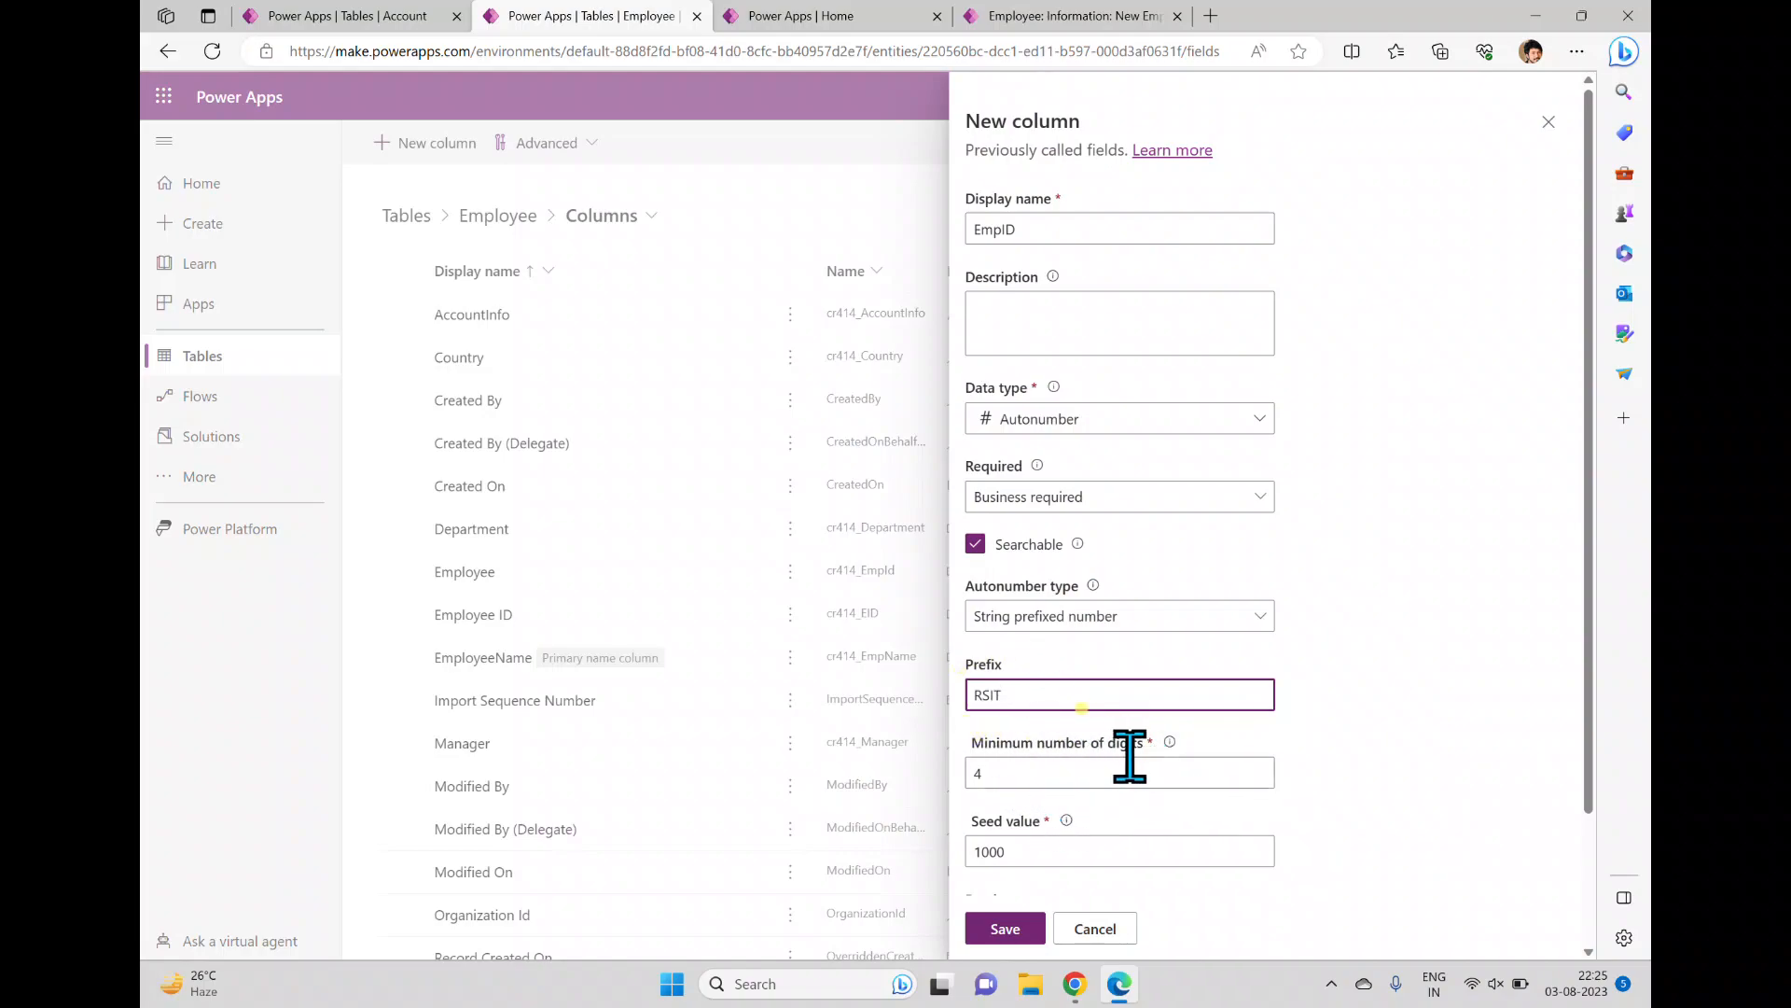
pyautogui.click(982, 731)
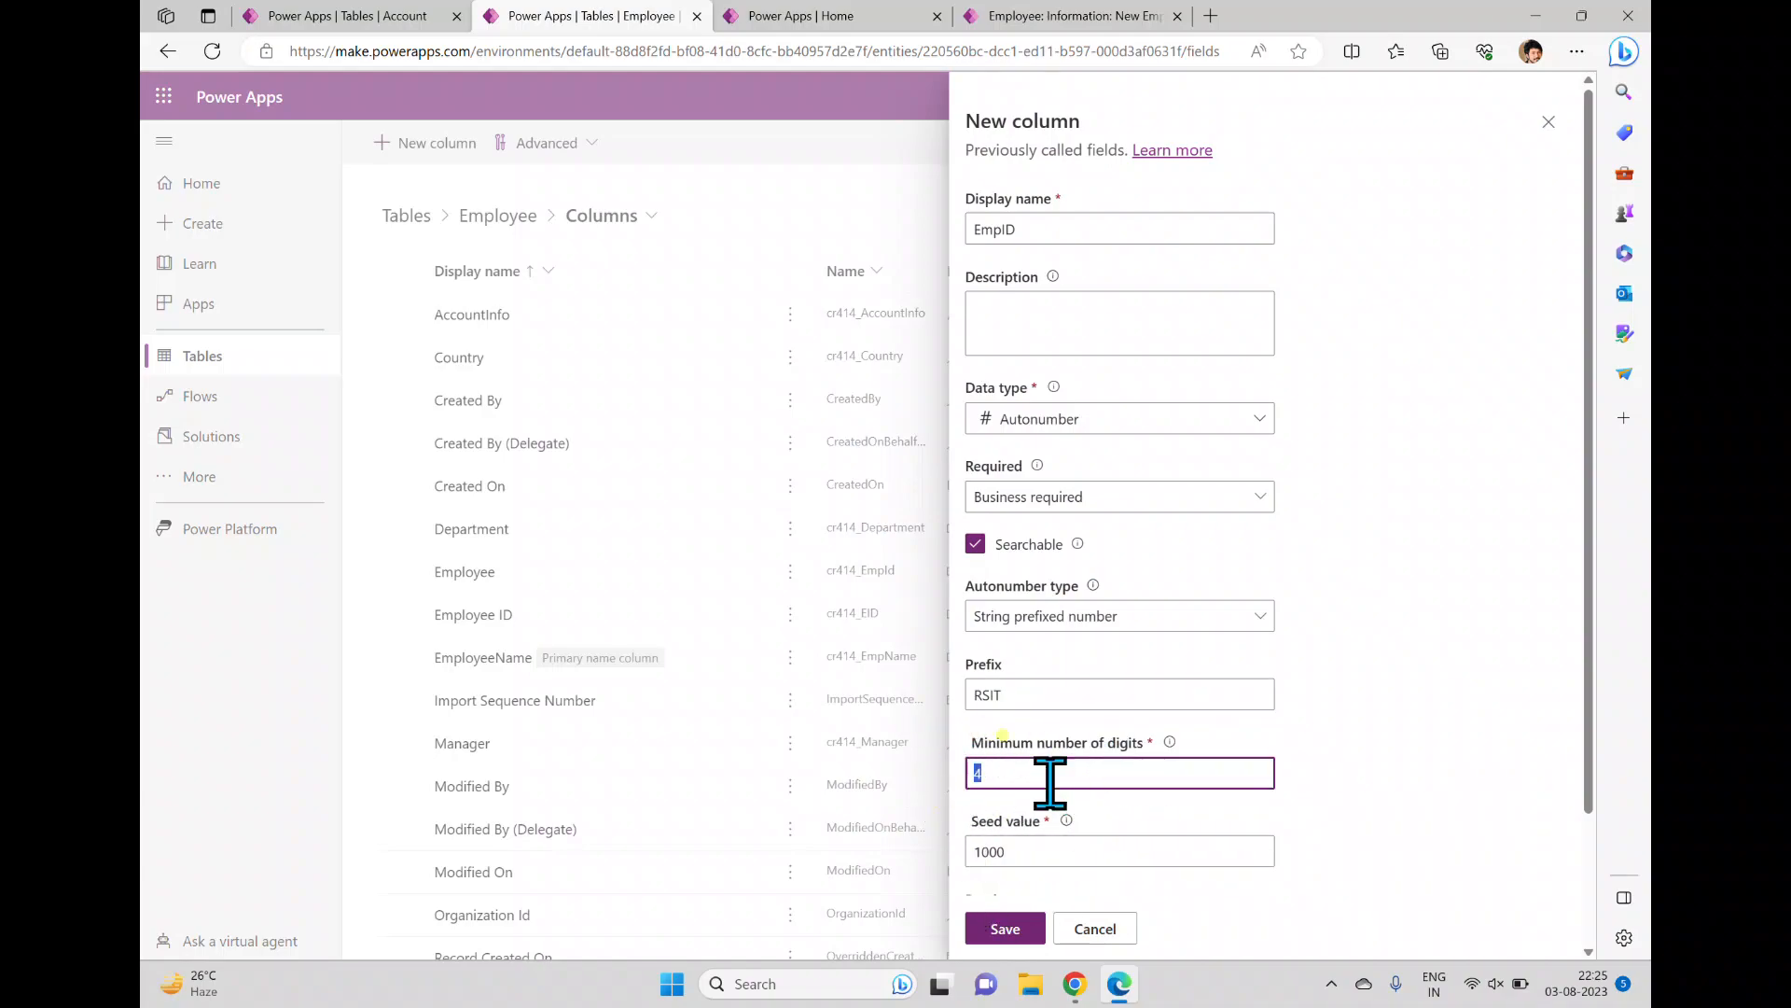
pyautogui.scroll(-2, 1090, 813)
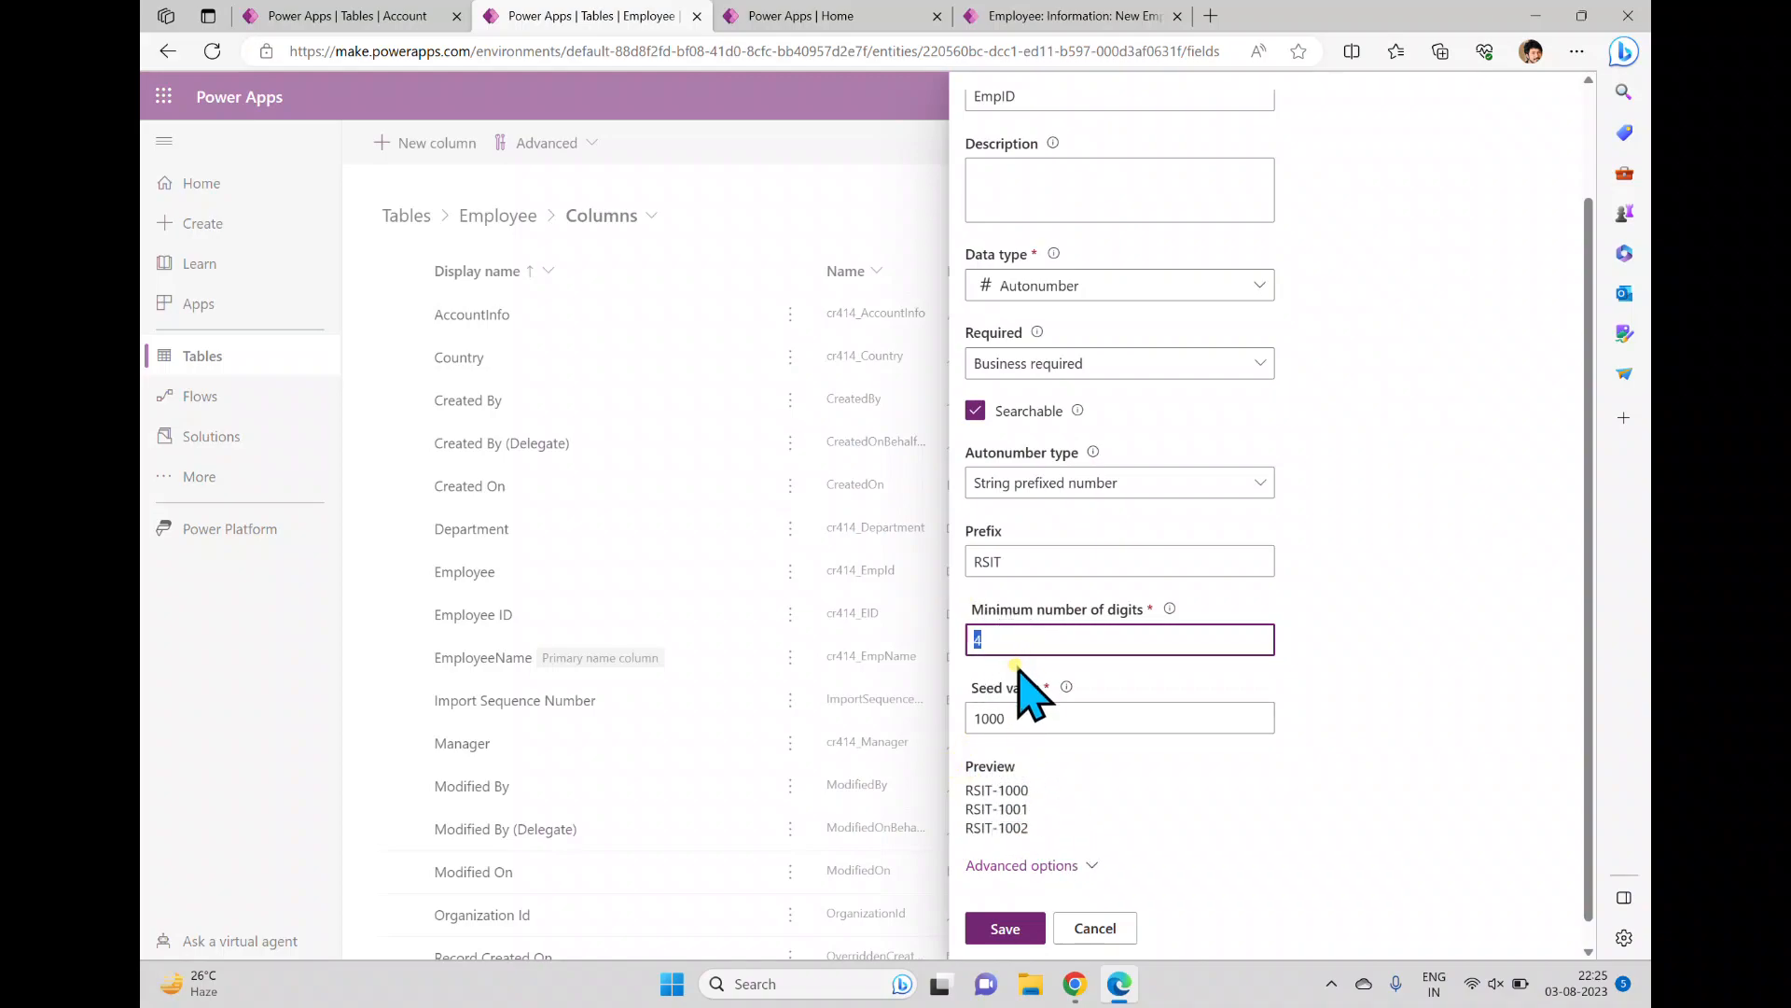
pyautogui.click(1134, 788)
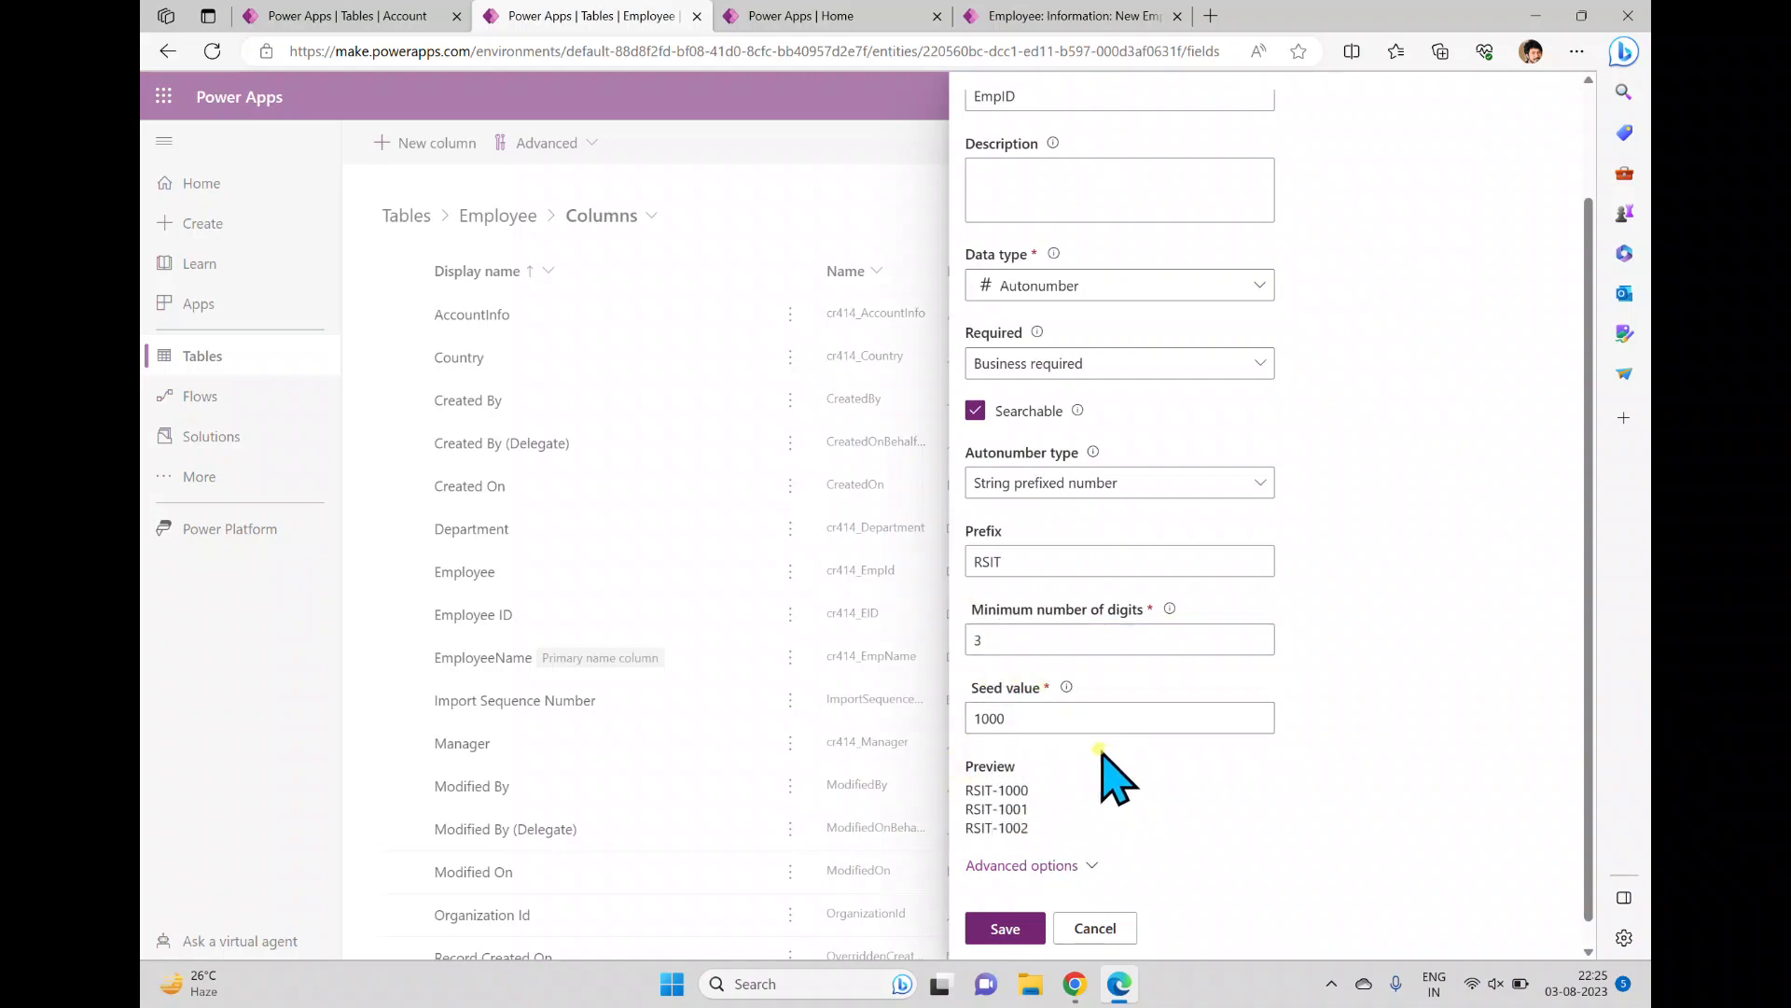
pyautogui.click(1063, 720)
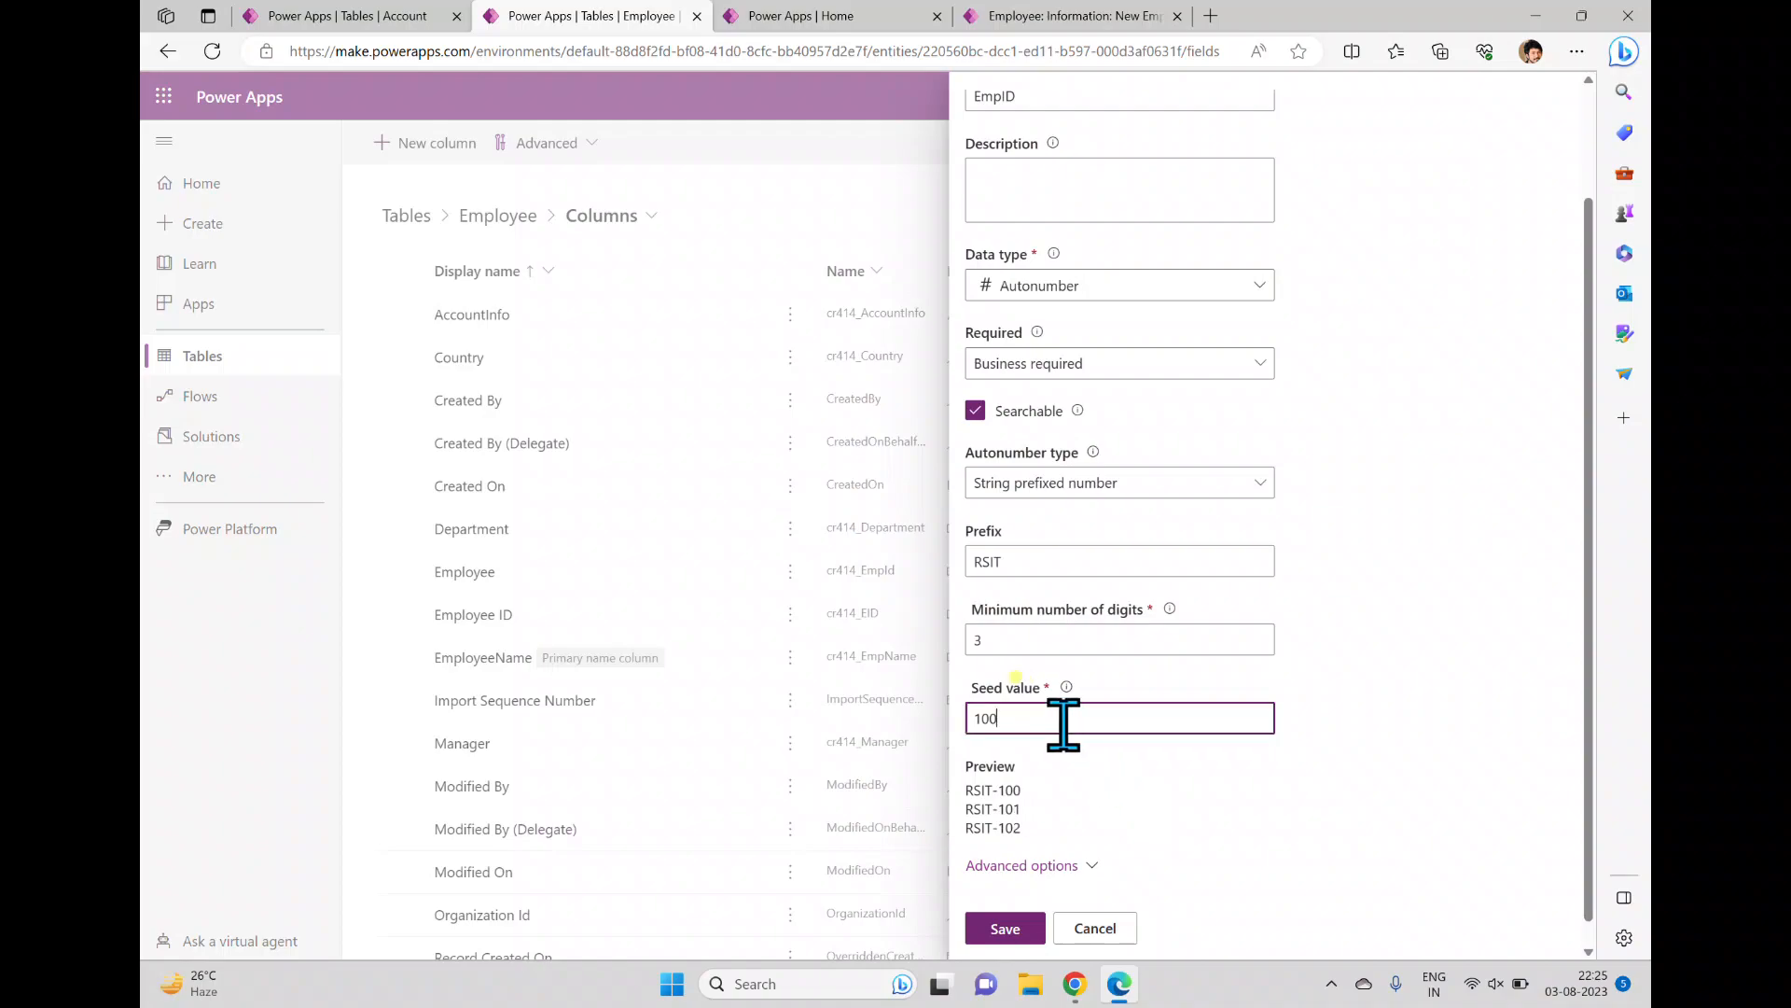
# Change the autonumber column's minimum number of digits to 4
pyautogui.click(1060, 642)
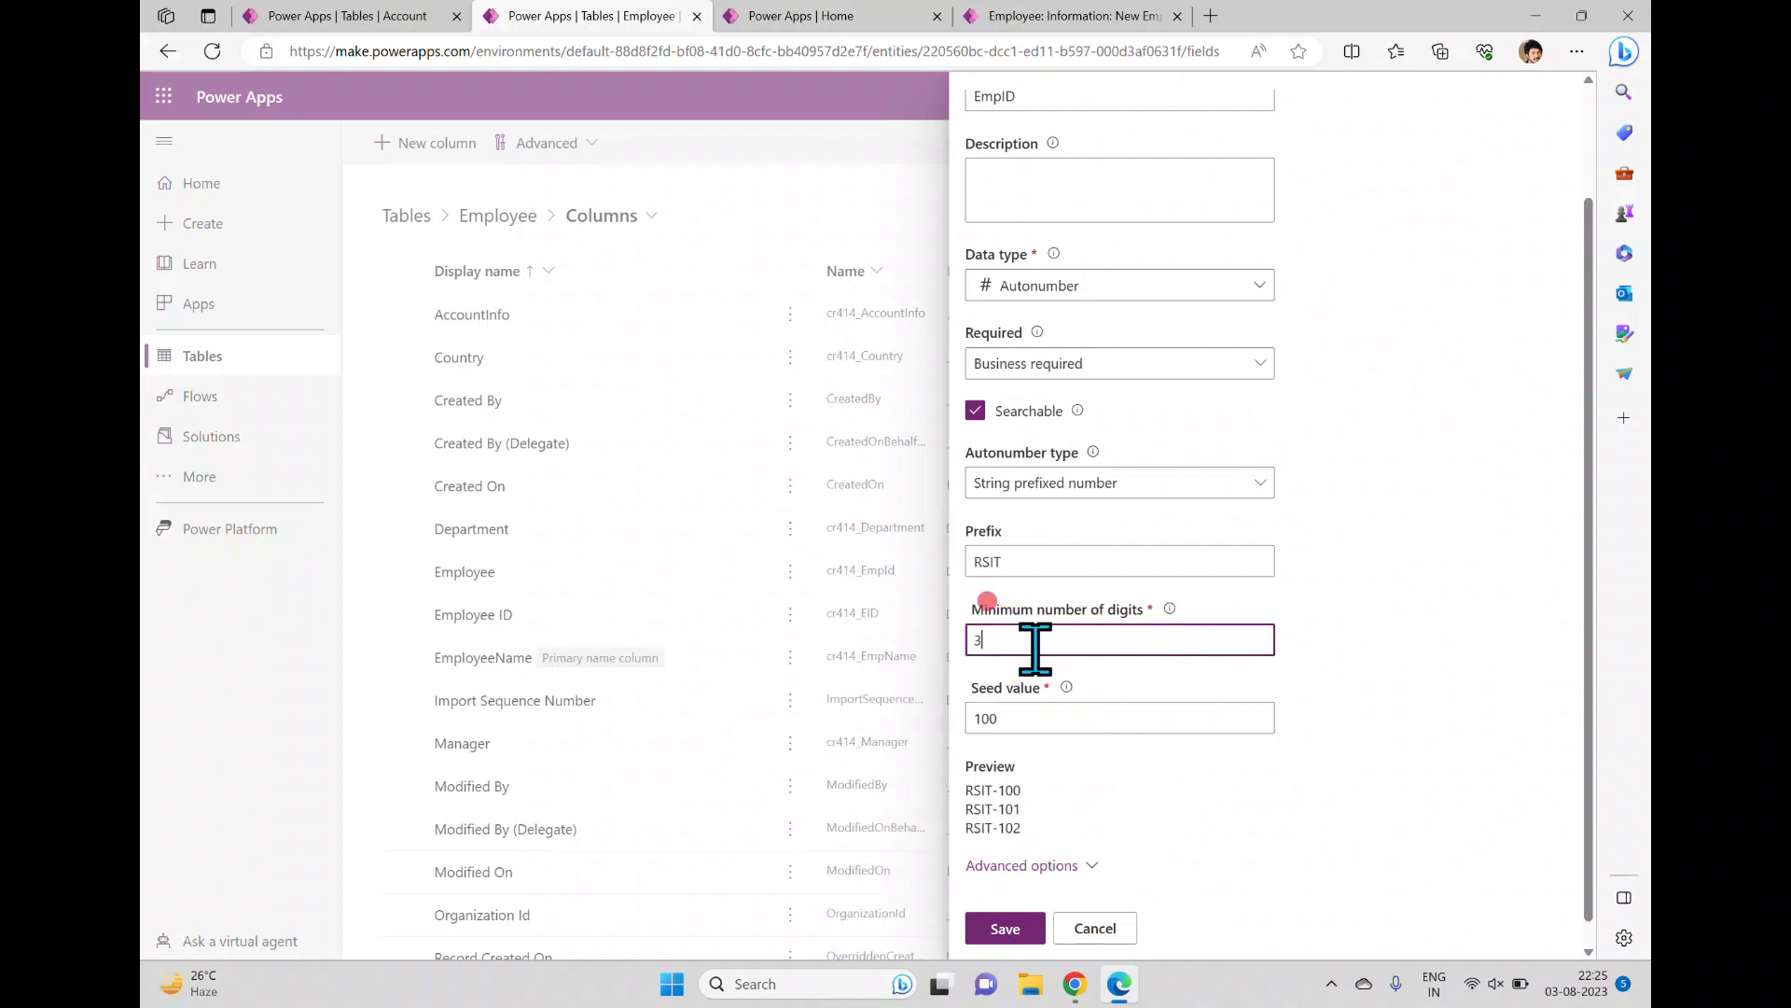
pyautogui.write('4')
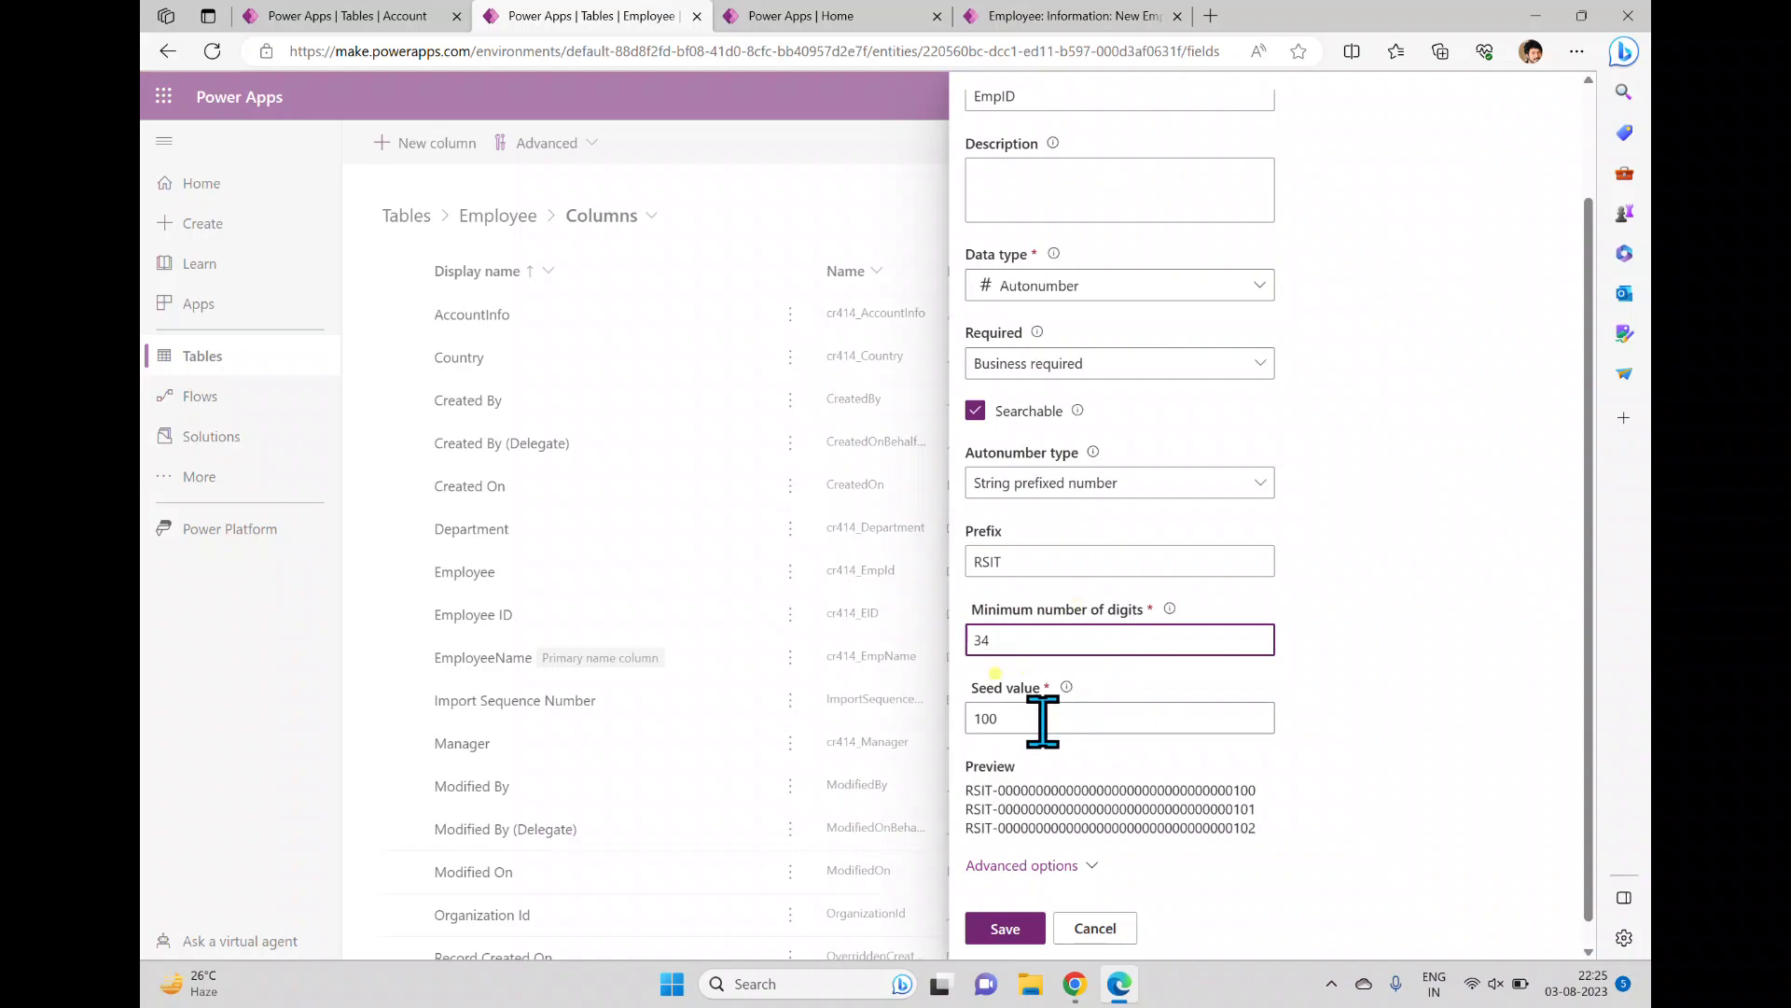
pyautogui.press('BackSpace')
pyautogui.press('BackSpace')
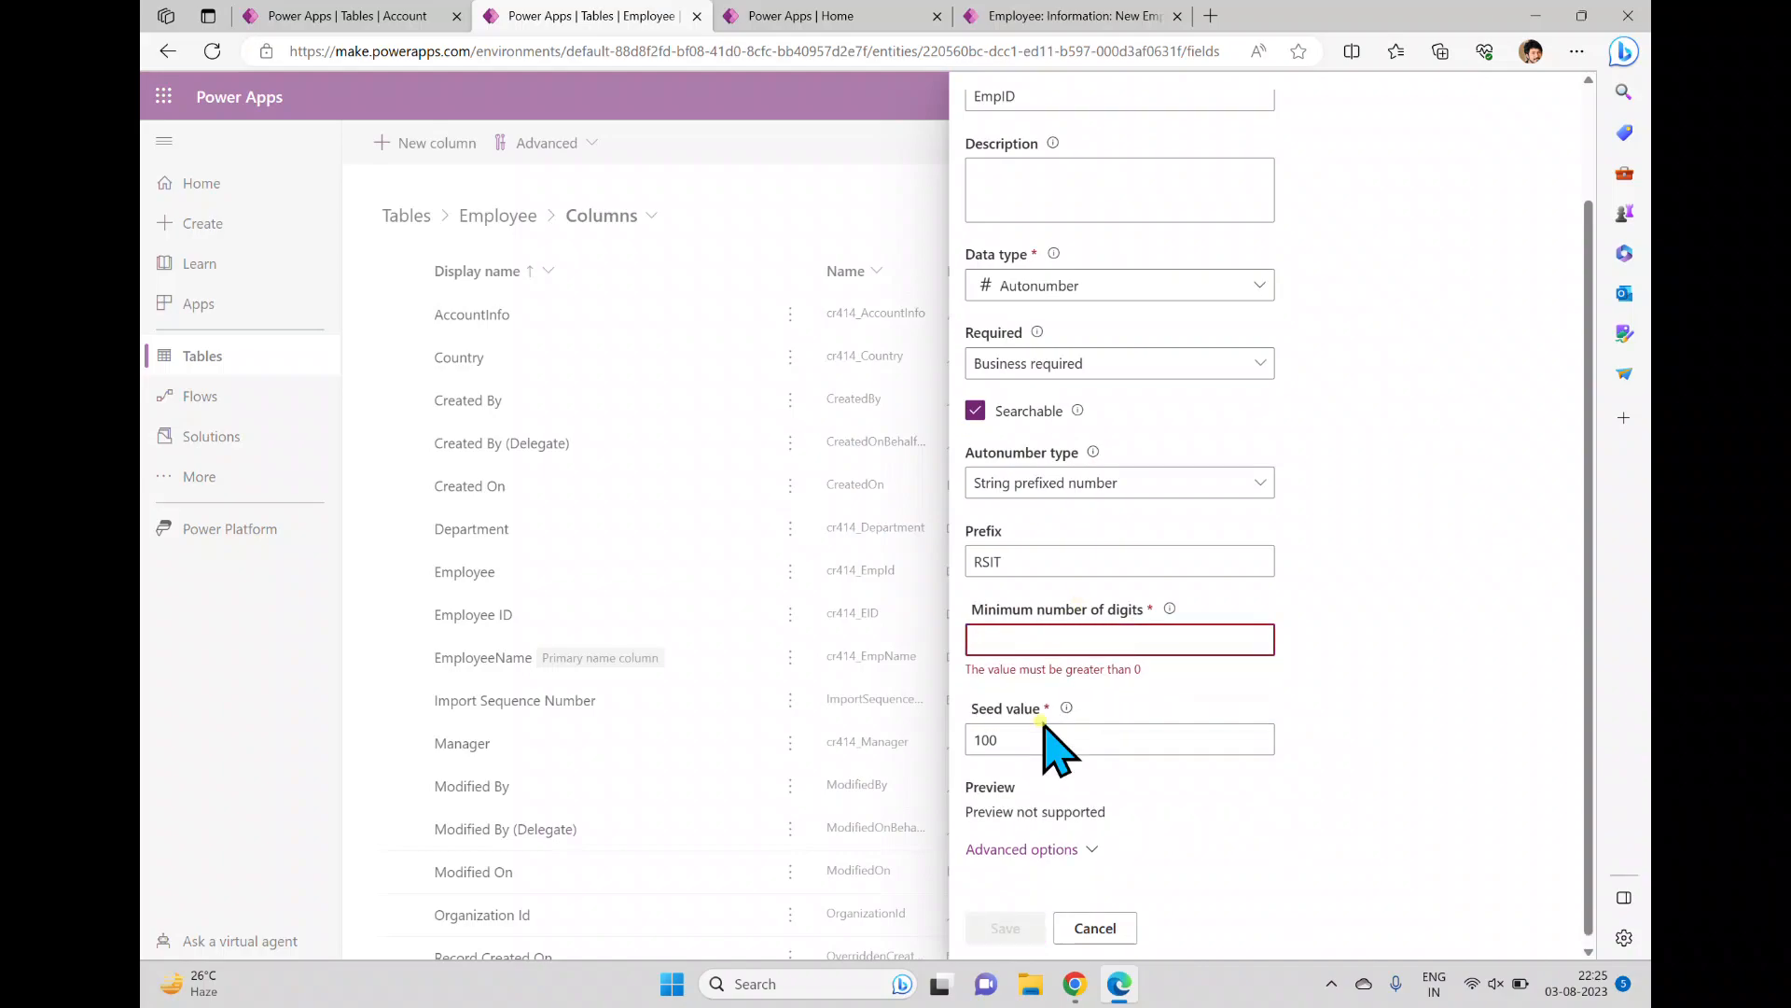
pyautogui.write('4')
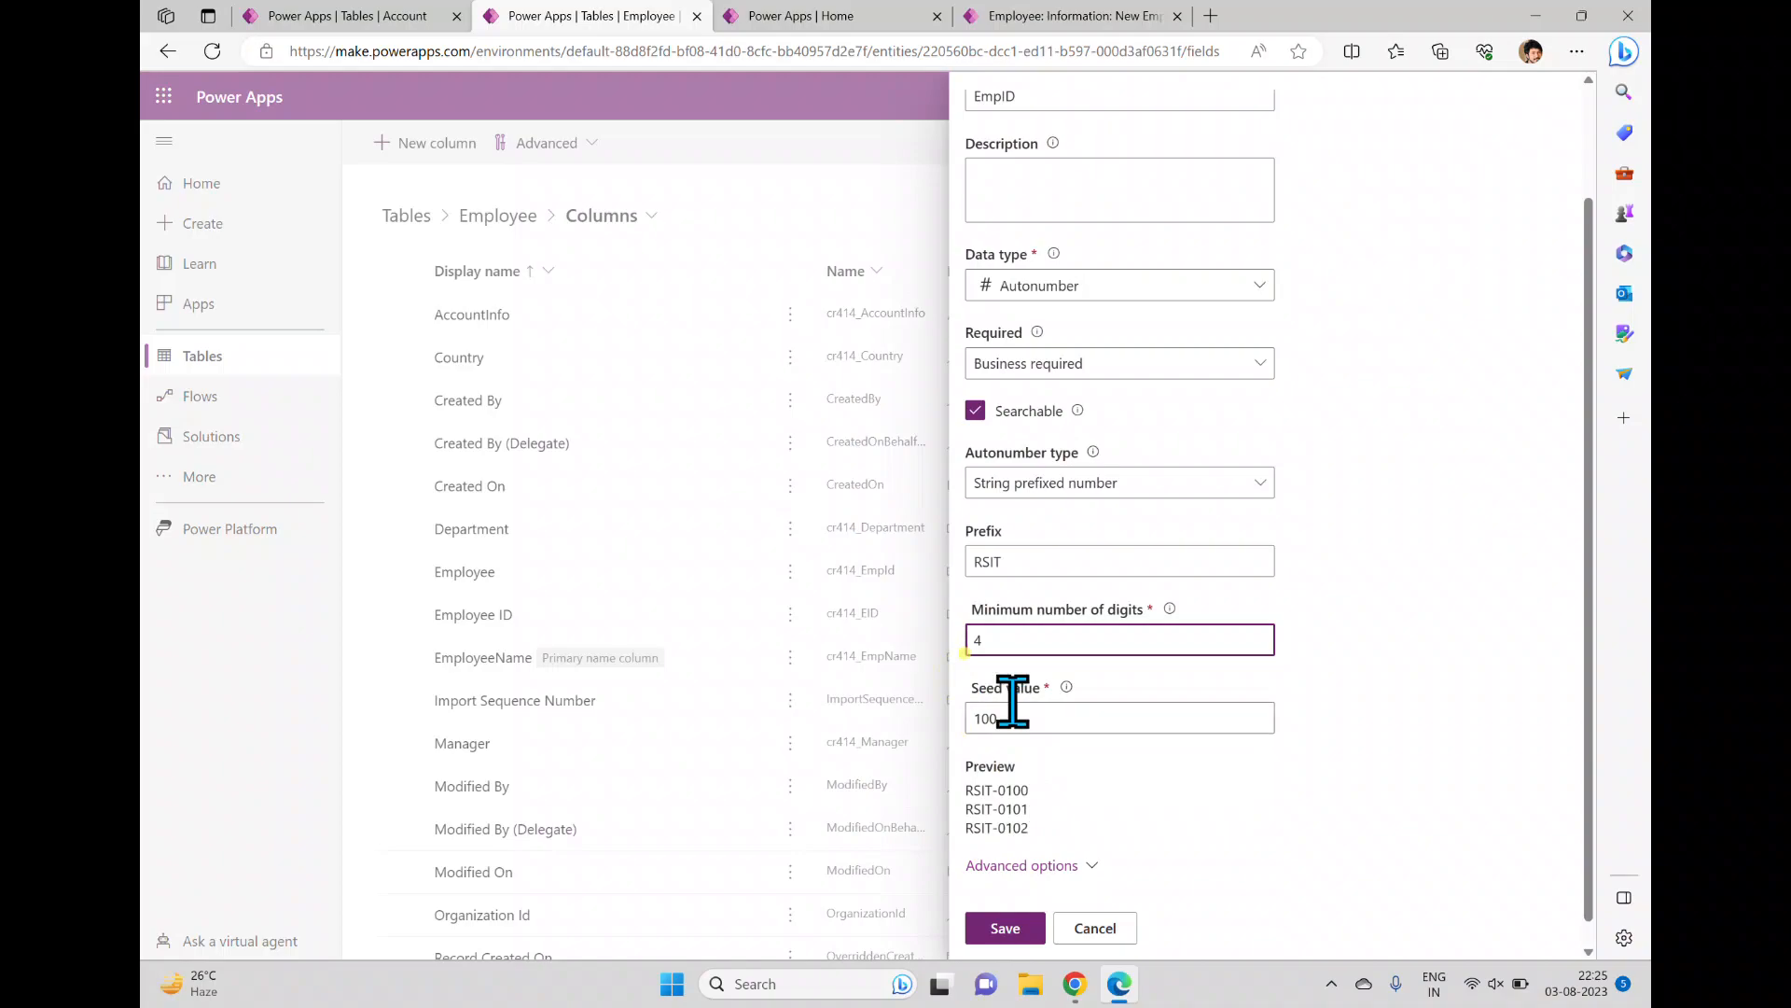
# Review the new column's advanced options, including the input method editor modes, and try to save the EmpID column
pyautogui.click(1092, 870)
pyautogui.moveTo(1589, 625); pyautogui.dragTo(1615, 909)
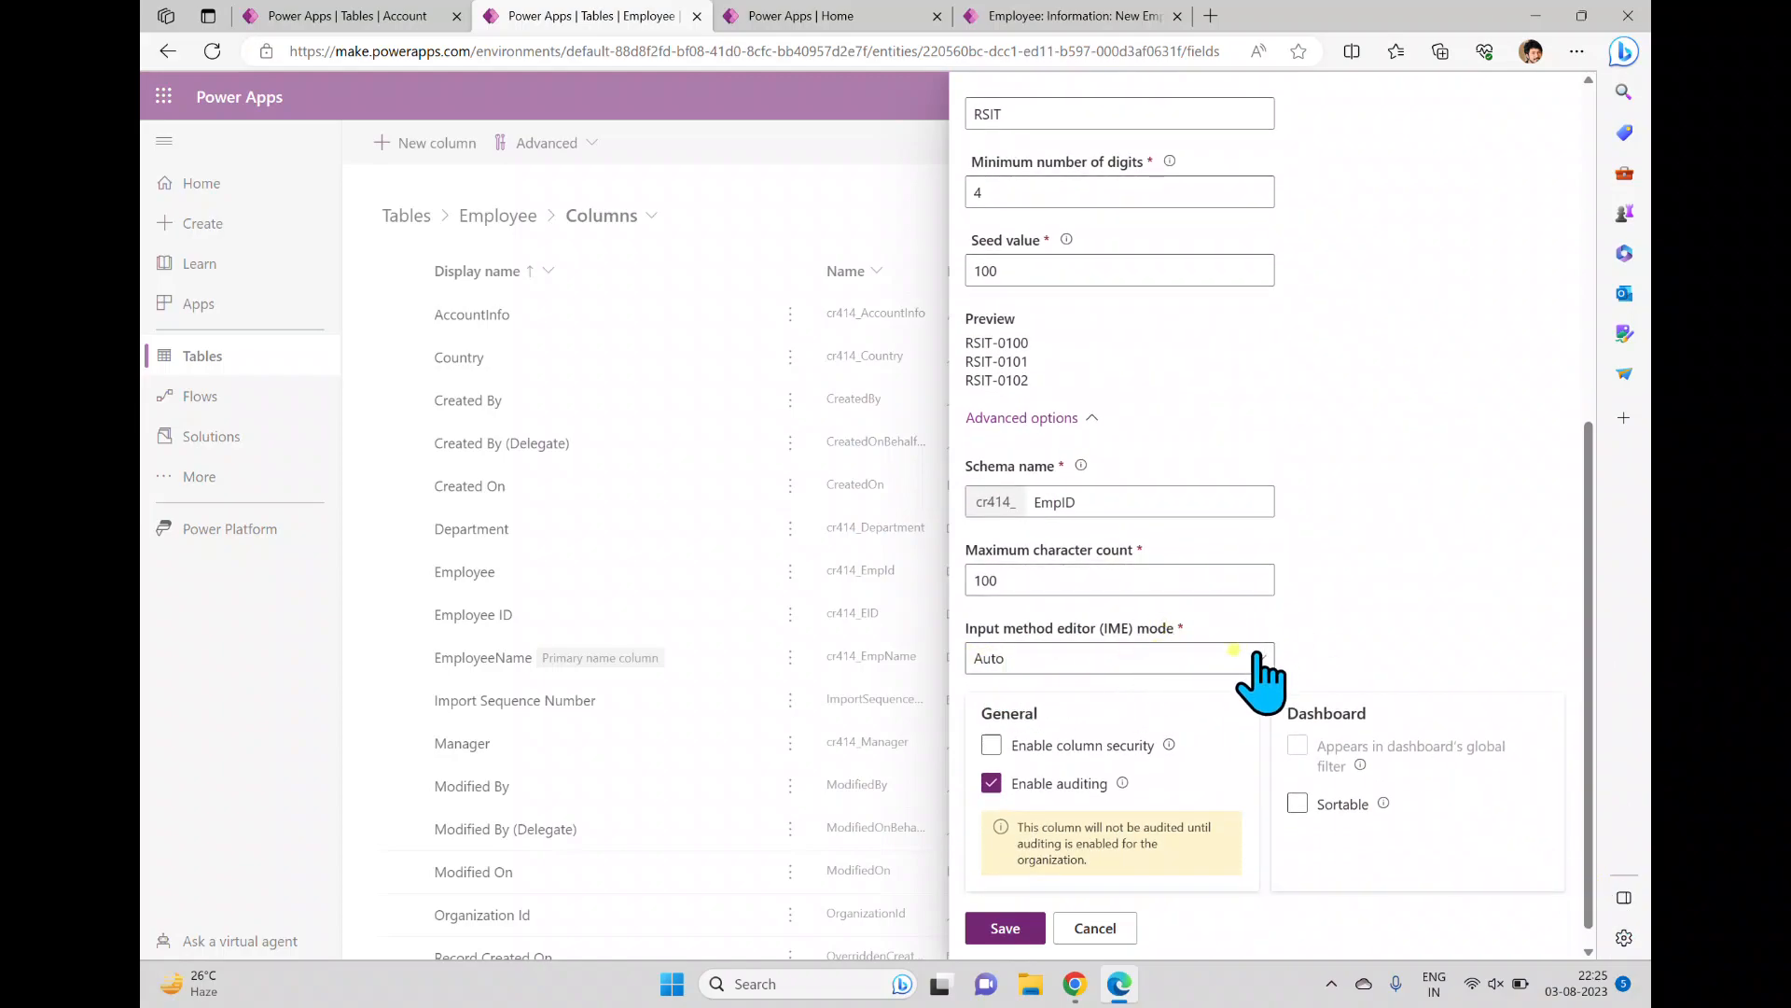
pyautogui.click(1122, 661)
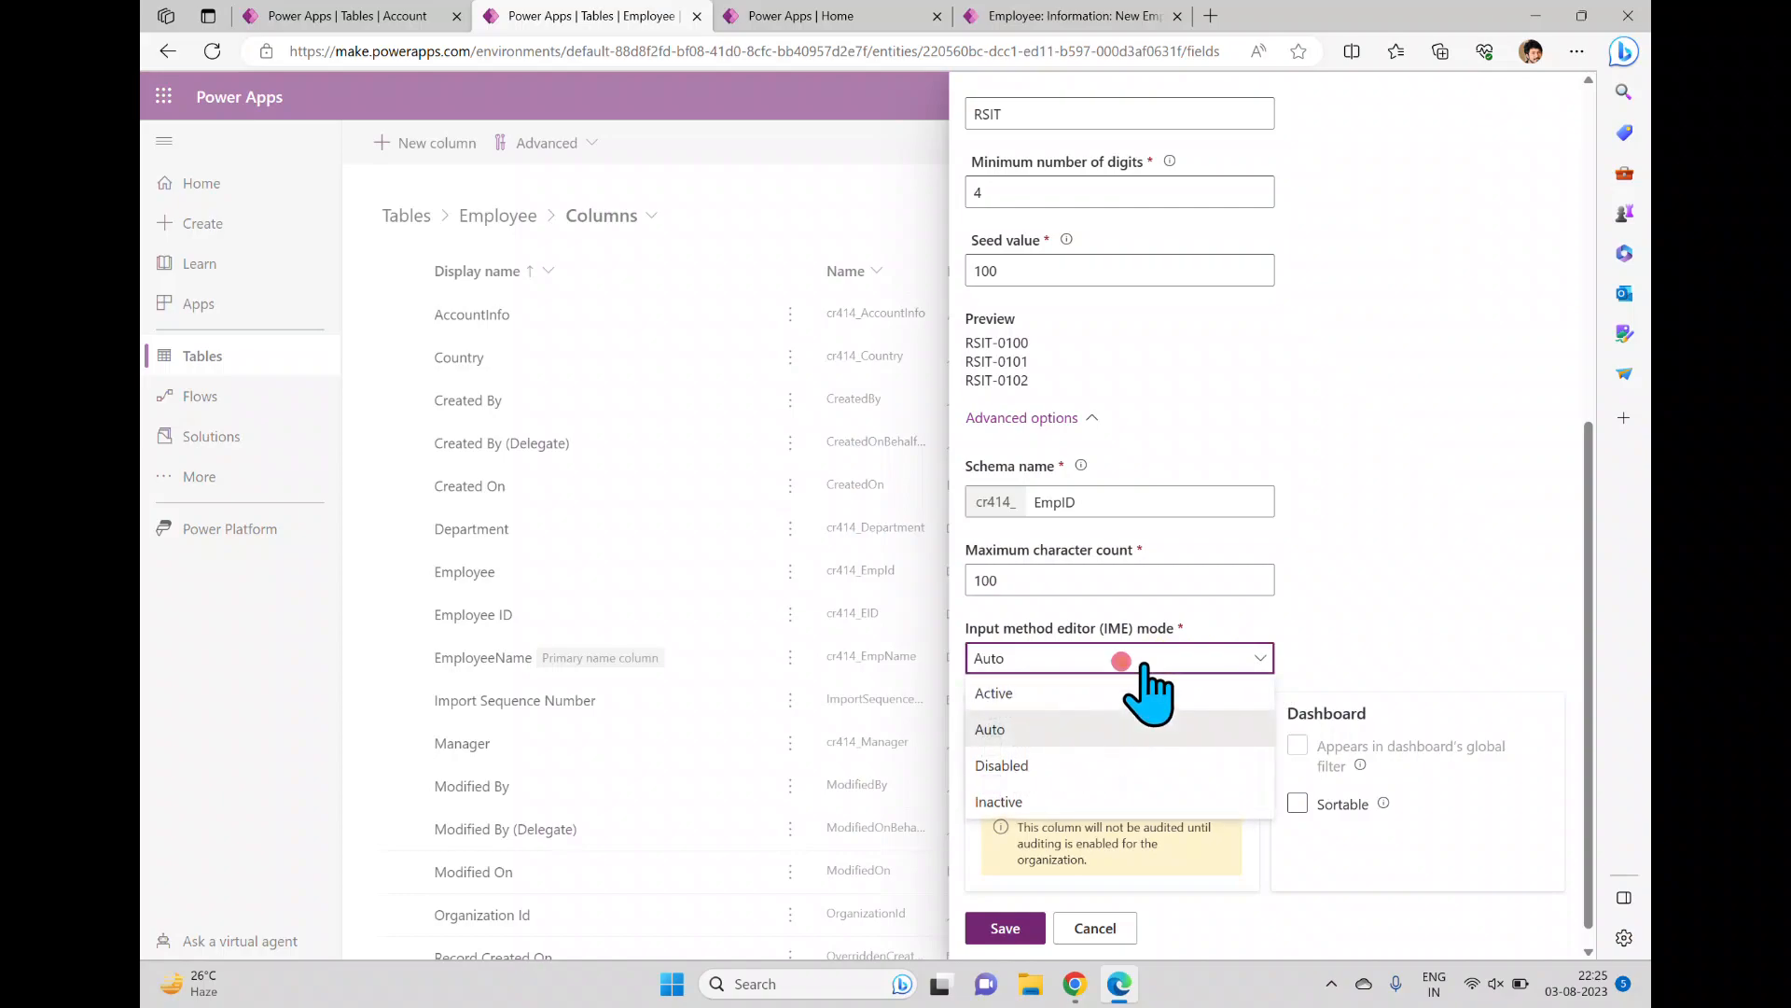
pyautogui.click(1122, 661)
pyautogui.moveTo(1584, 744); pyautogui.dragTo(1585, 763)
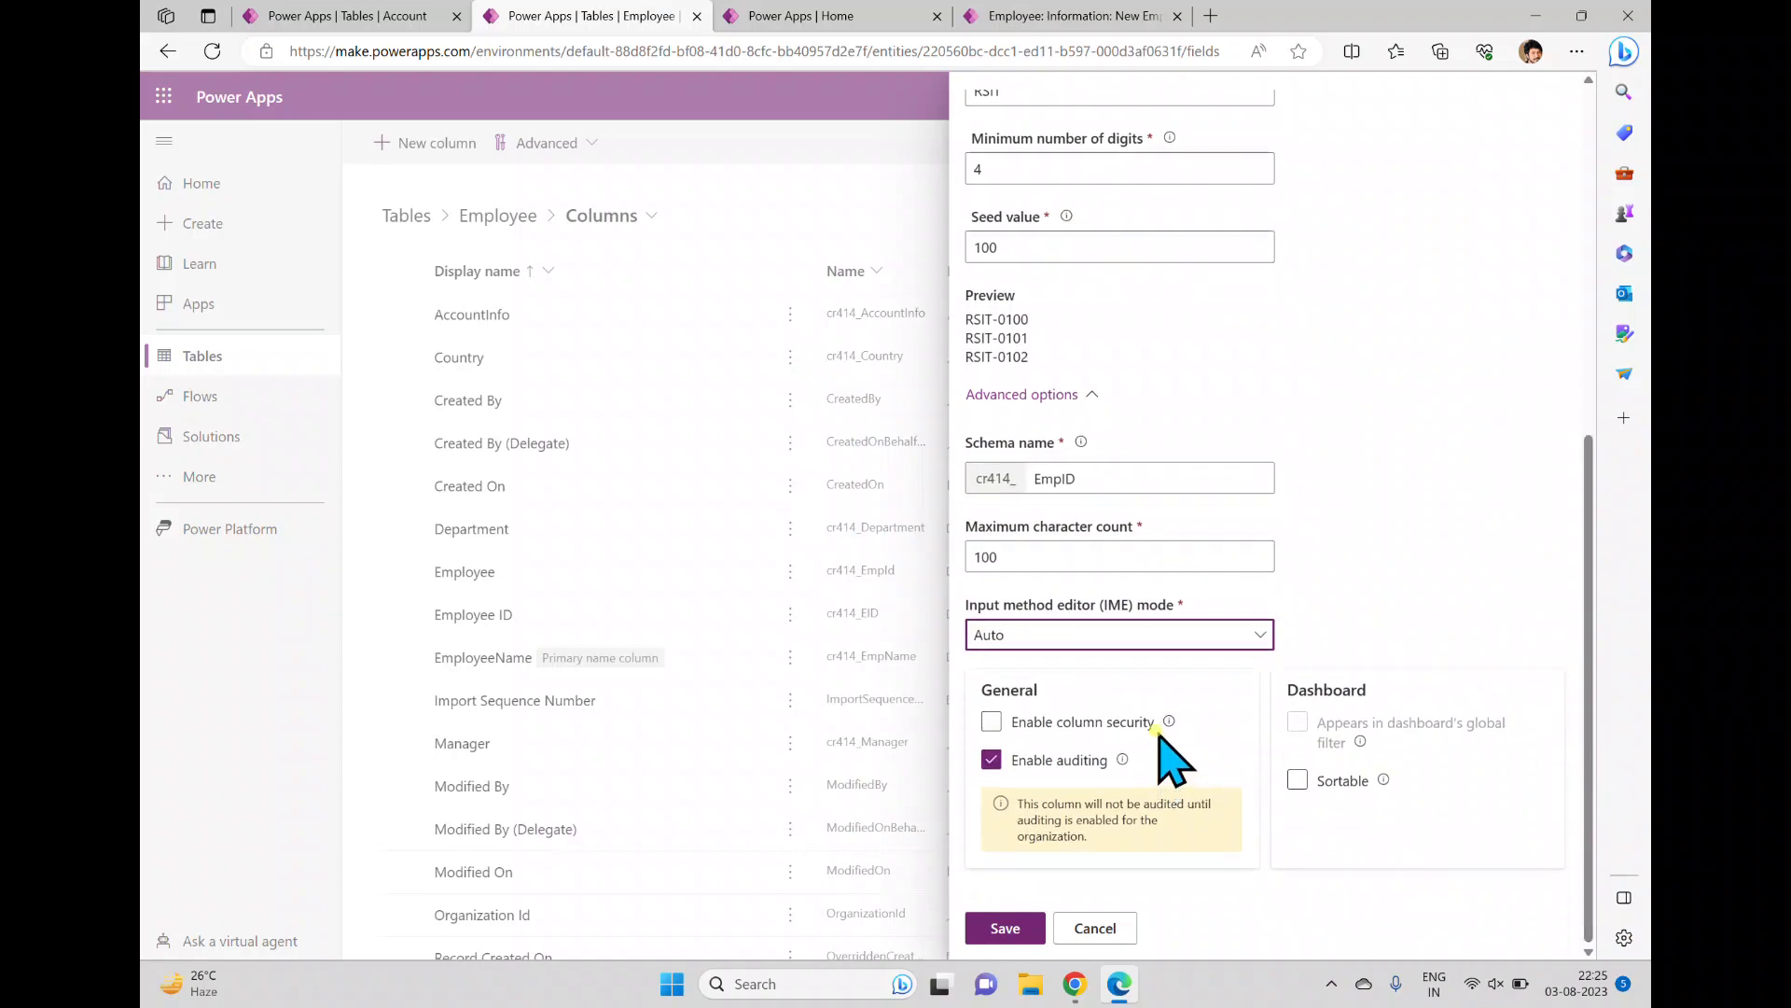
pyautogui.click(1006, 930)
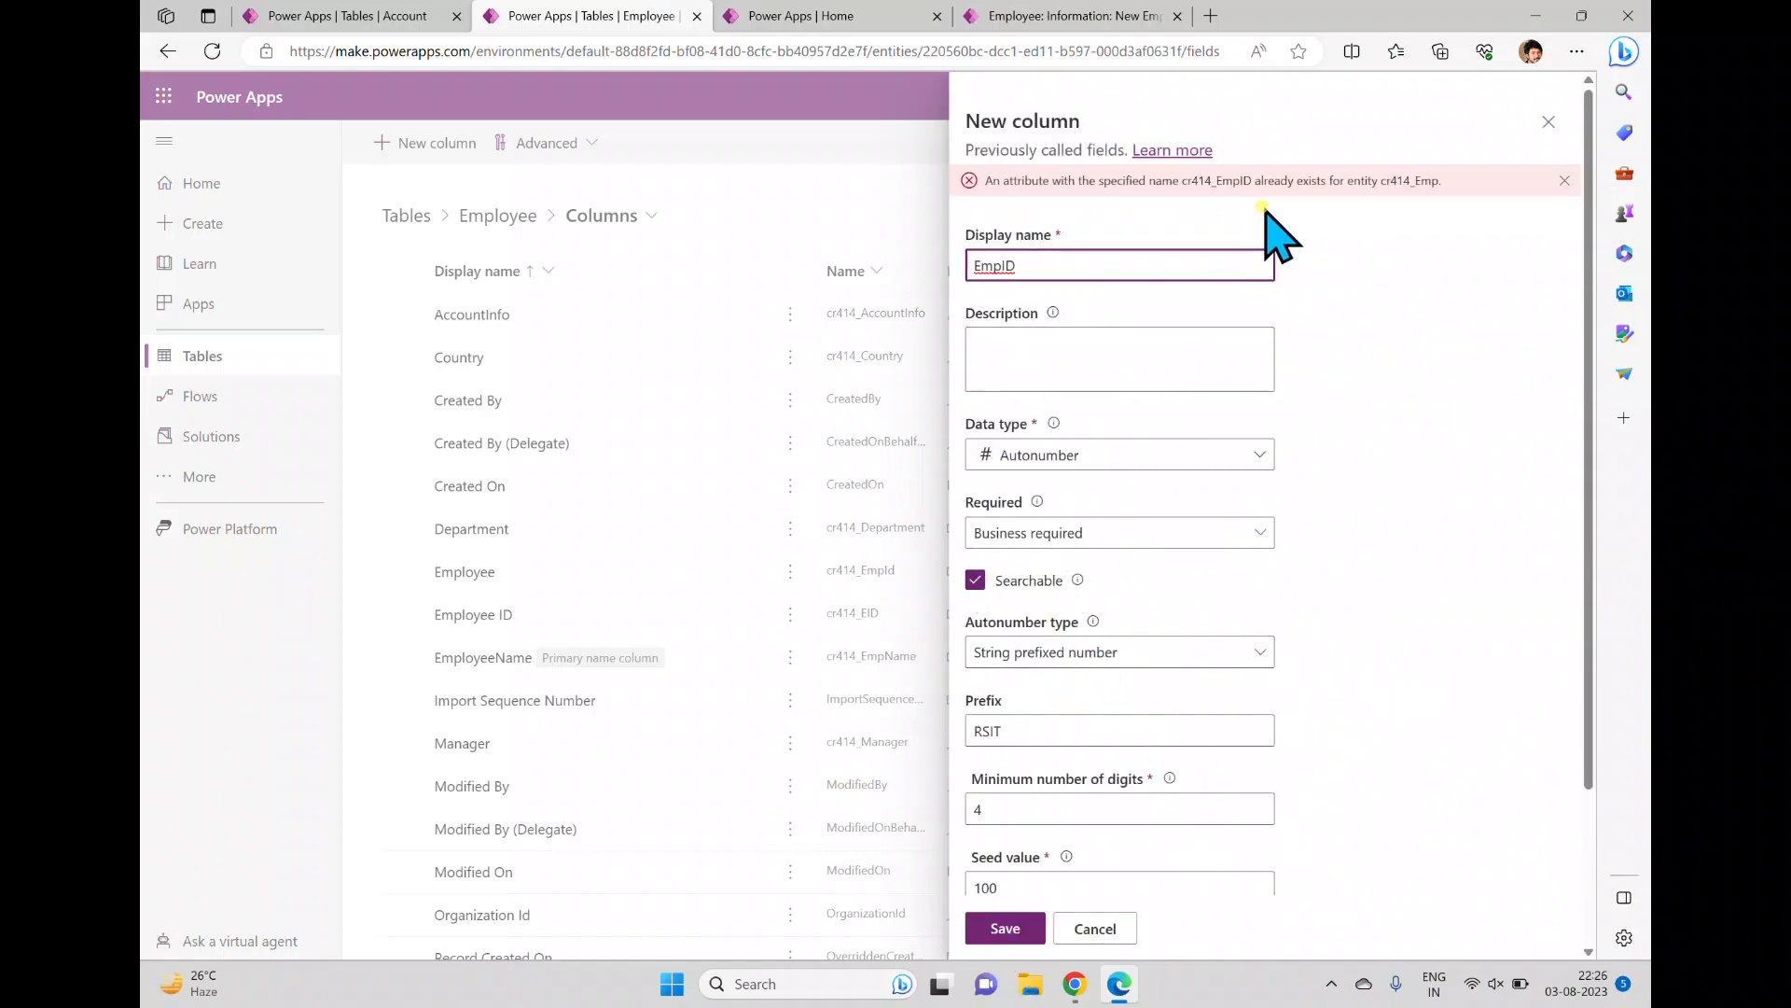
# Rename the new autonumber column Employee ID, check its schema name in the advanced options, and save it
pyautogui.moveTo(1065, 266); pyautogui.dragTo(856, 270)
pyautogui.click(1463, 528)
pyautogui.moveTo(1595, 602); pyautogui.dragTo(1599, 819)
pyautogui.click(1090, 840)
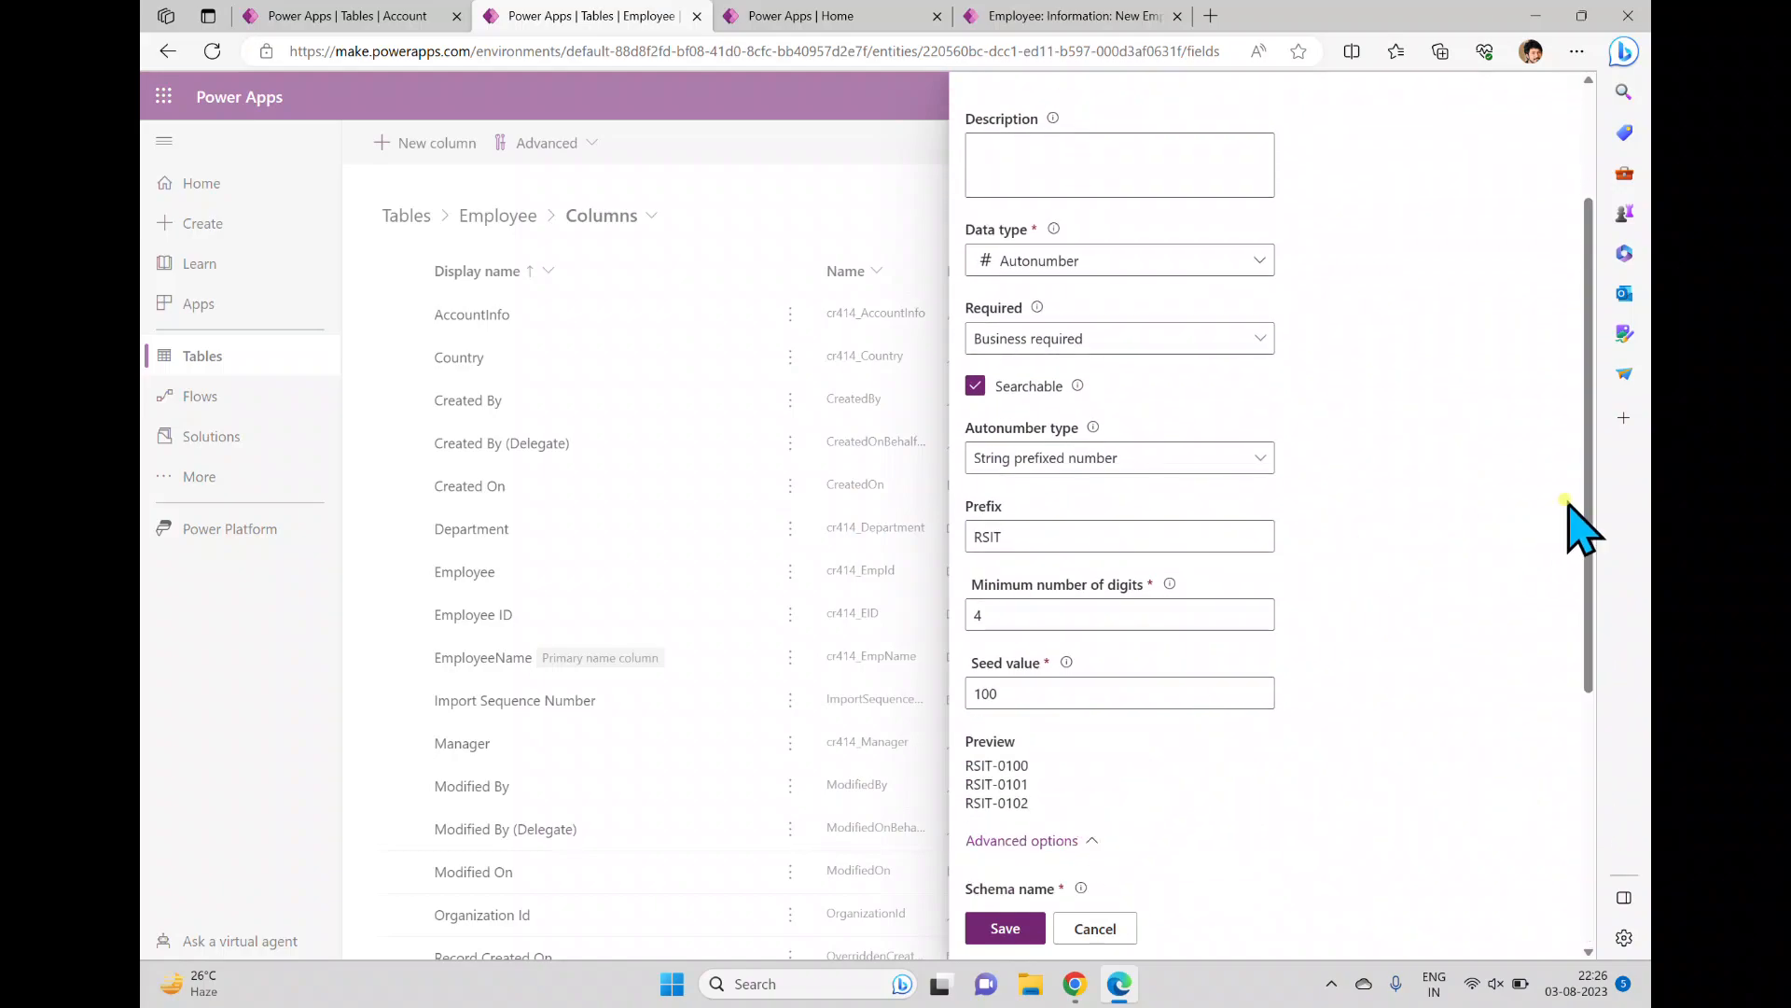
pyautogui.moveTo(1592, 568); pyautogui.dragTo(1587, 752)
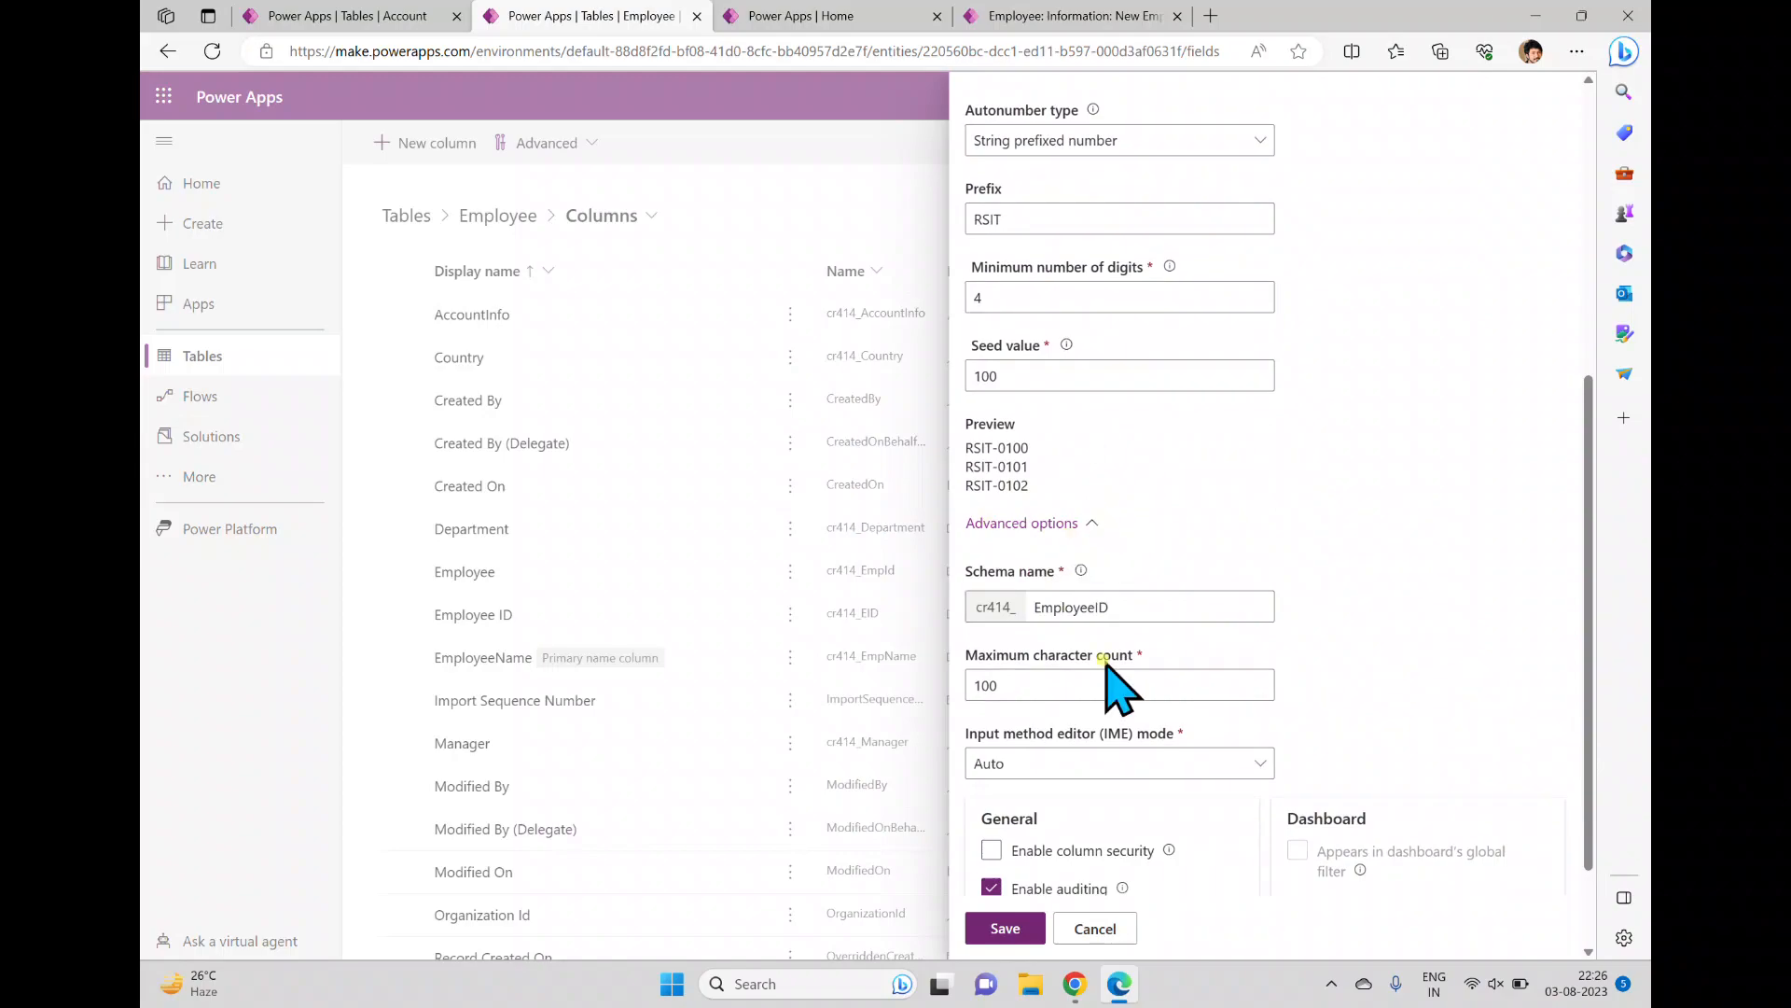
pyautogui.click(989, 928)
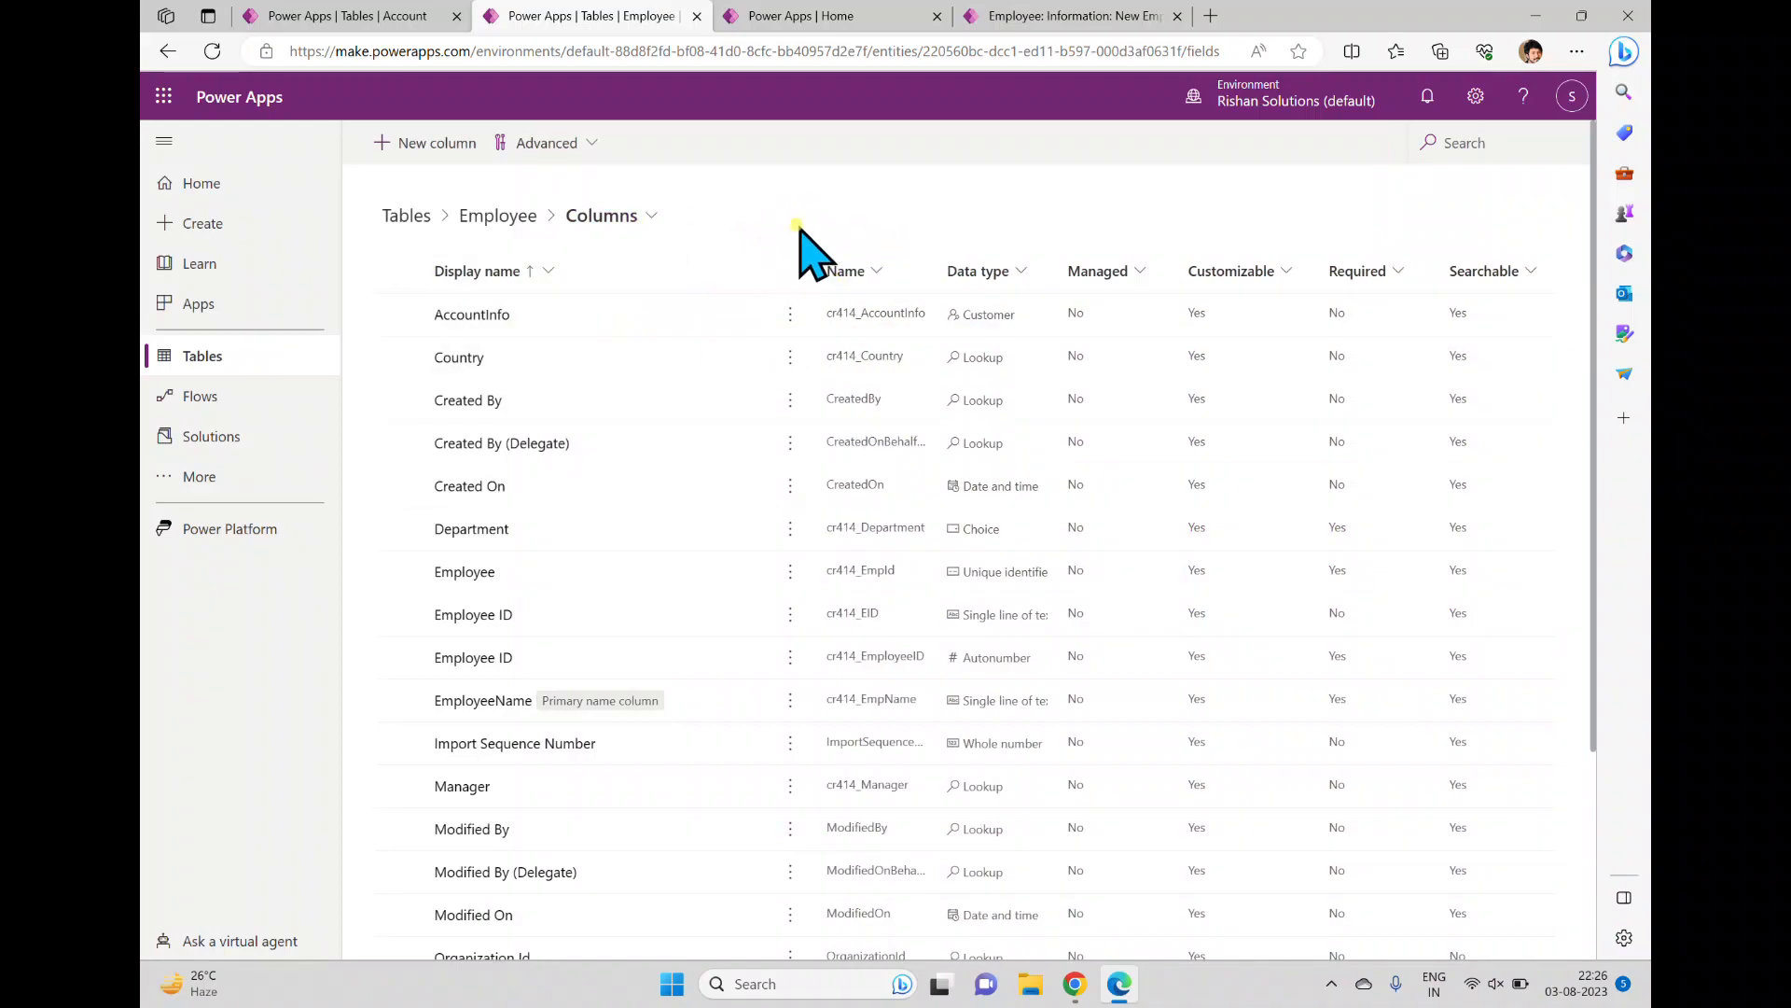
# Open the Employee table's forms list, view the form types available for a new form, and return to the table
pyautogui.click(493, 217)
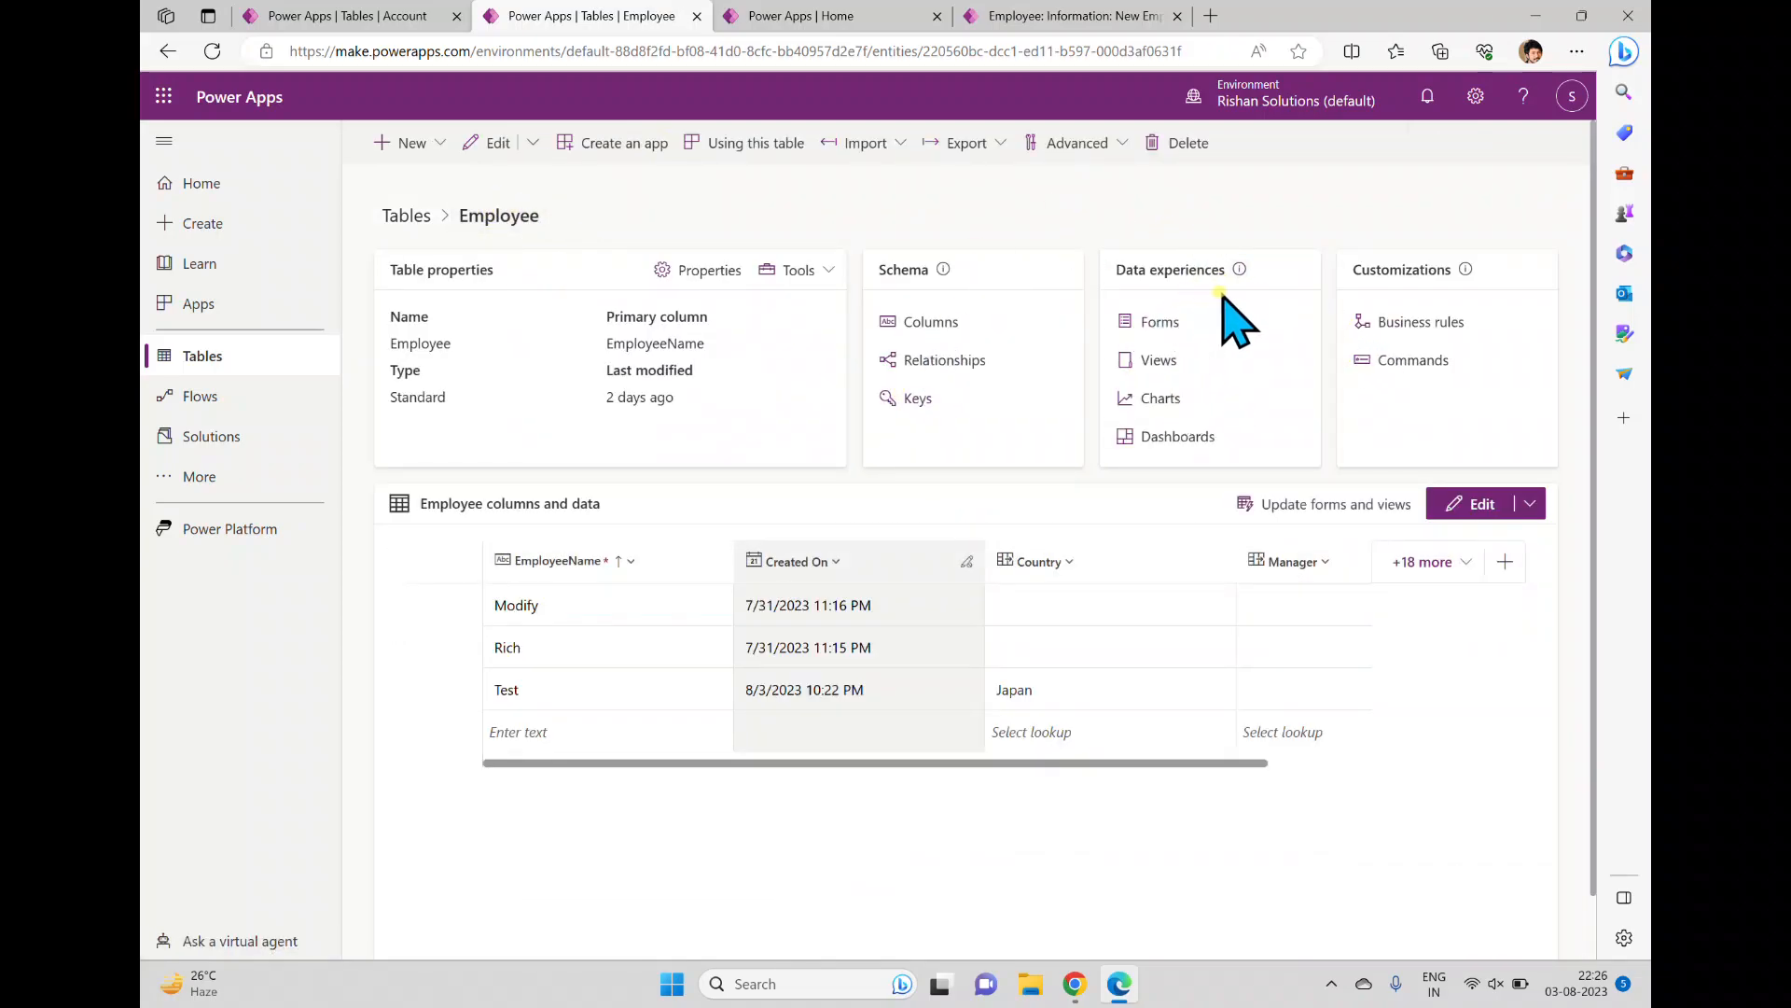
pyautogui.click(1166, 325)
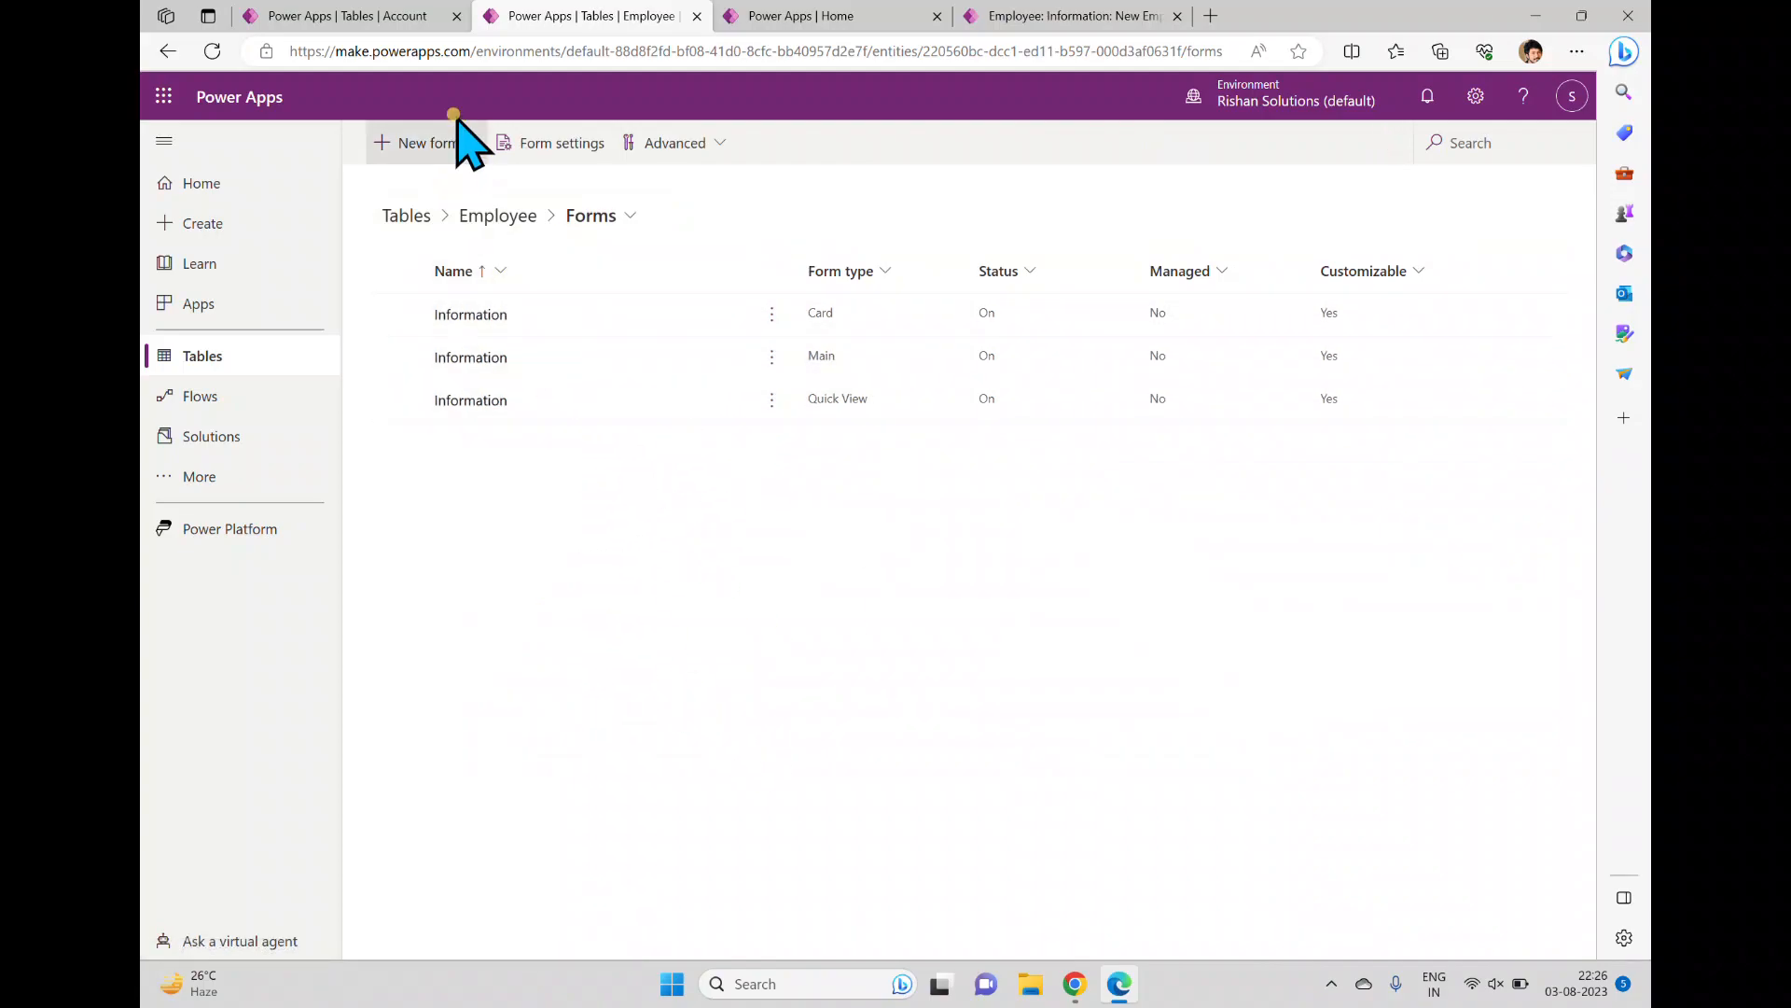
pyautogui.click(473, 142)
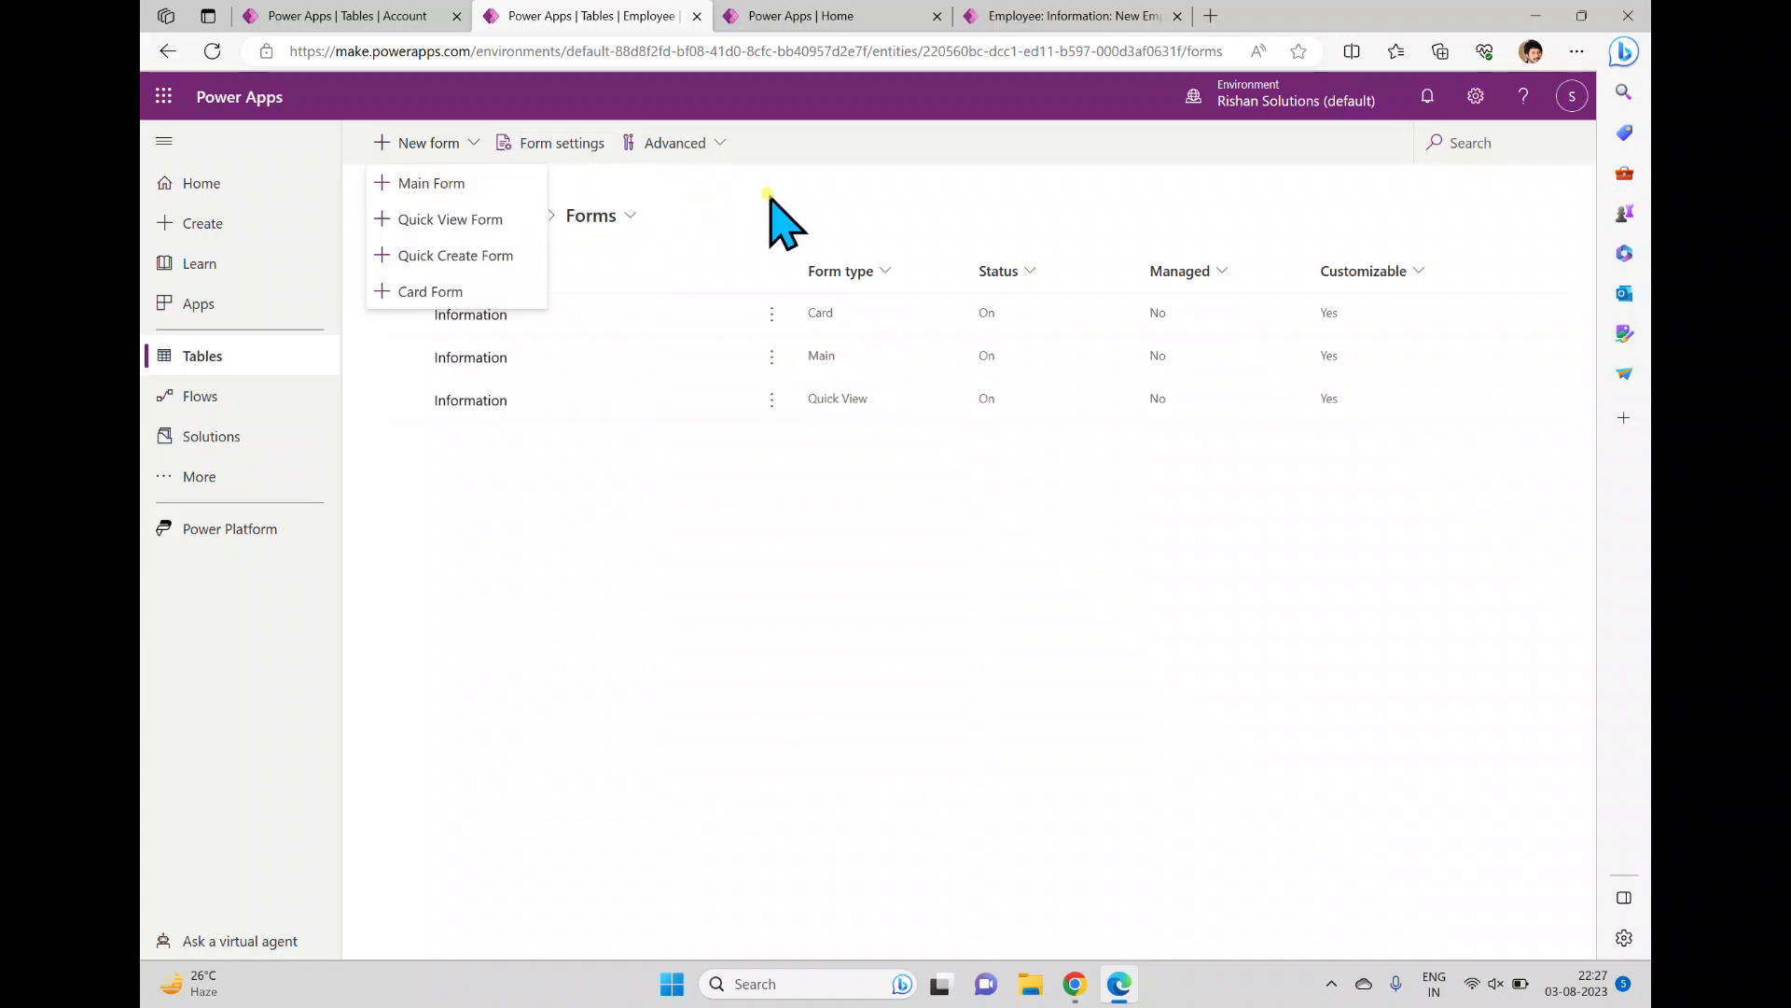
pyautogui.click(780, 220)
pyautogui.click(499, 220)
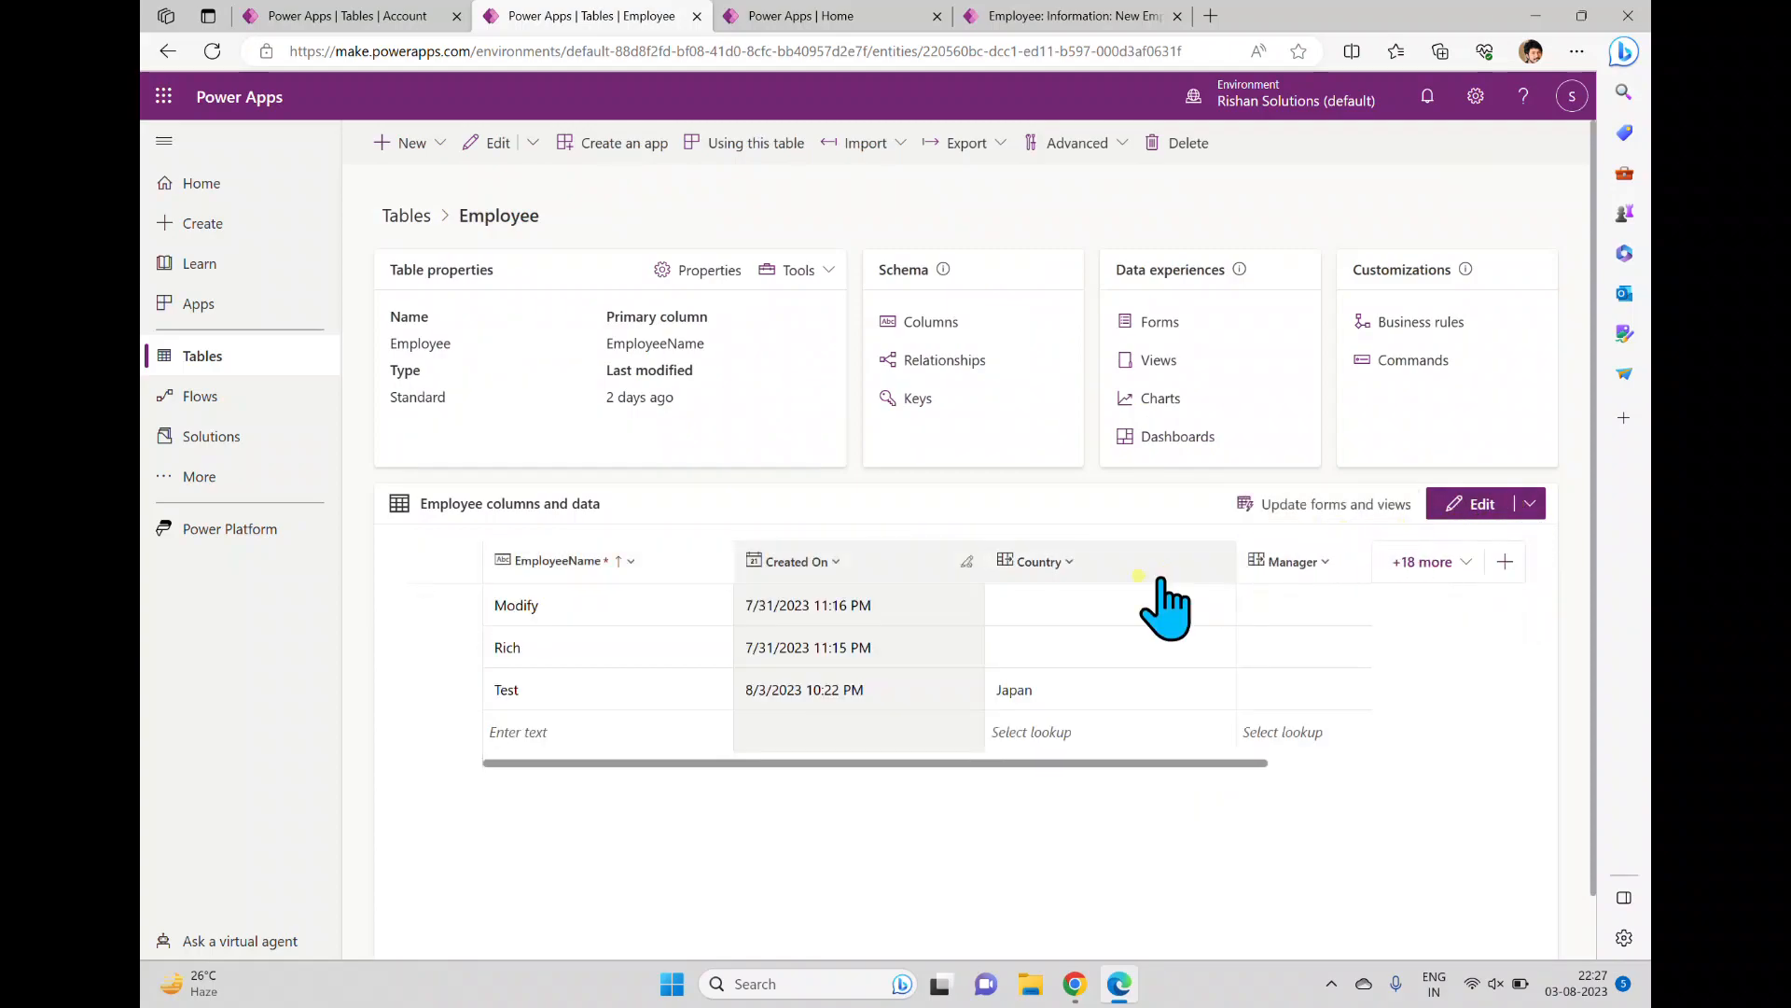
# Open the Employee data in a separate browser tab, view the form for a new row, and finish without adding one
pyautogui.click(1530, 504)
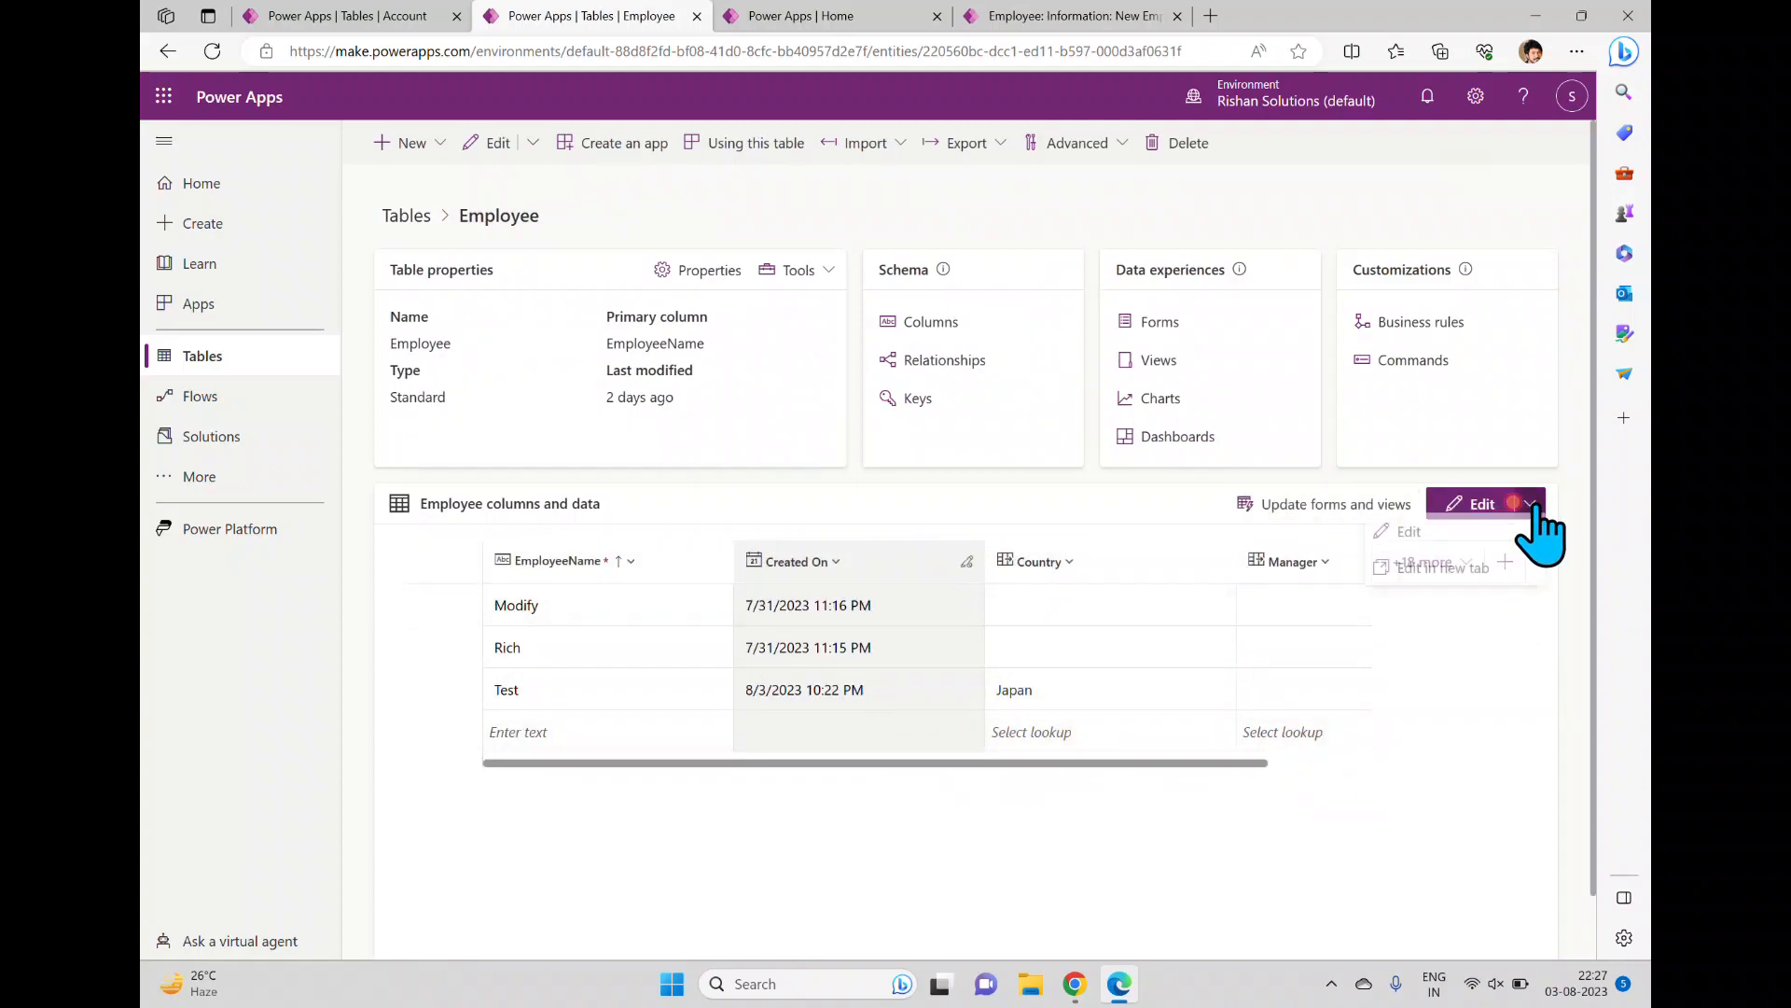
pyautogui.click(1432, 571)
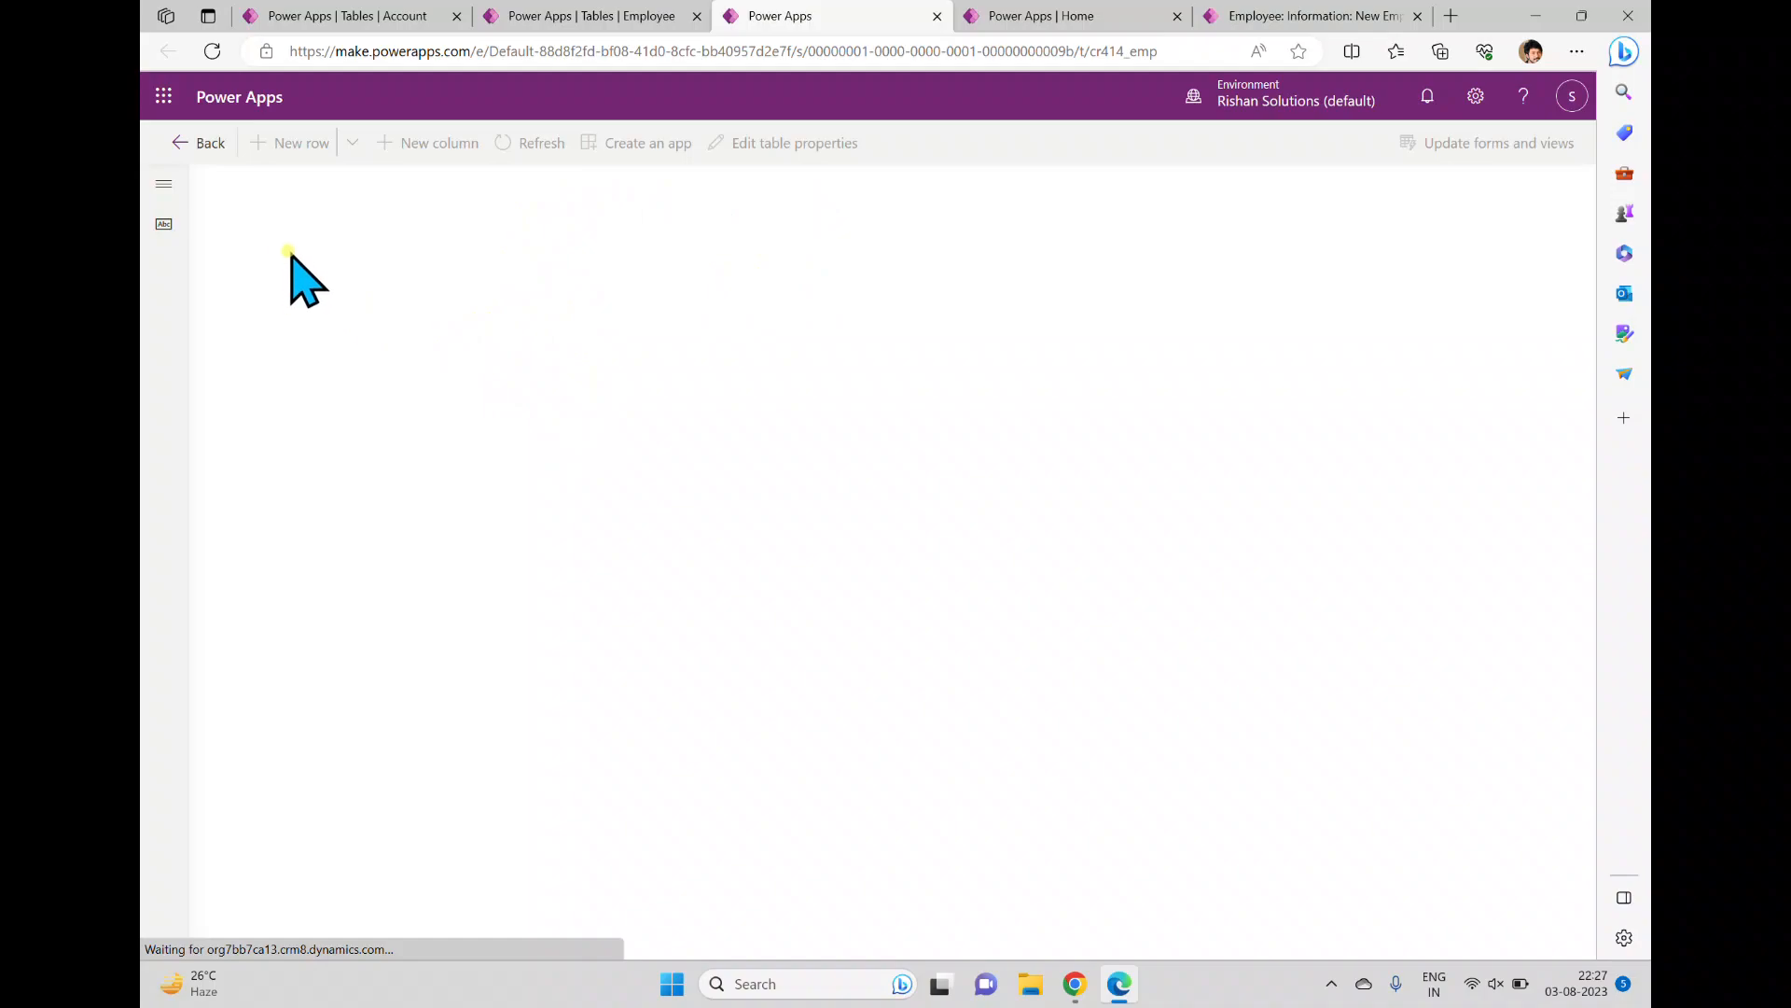
pyautogui.click(351, 145)
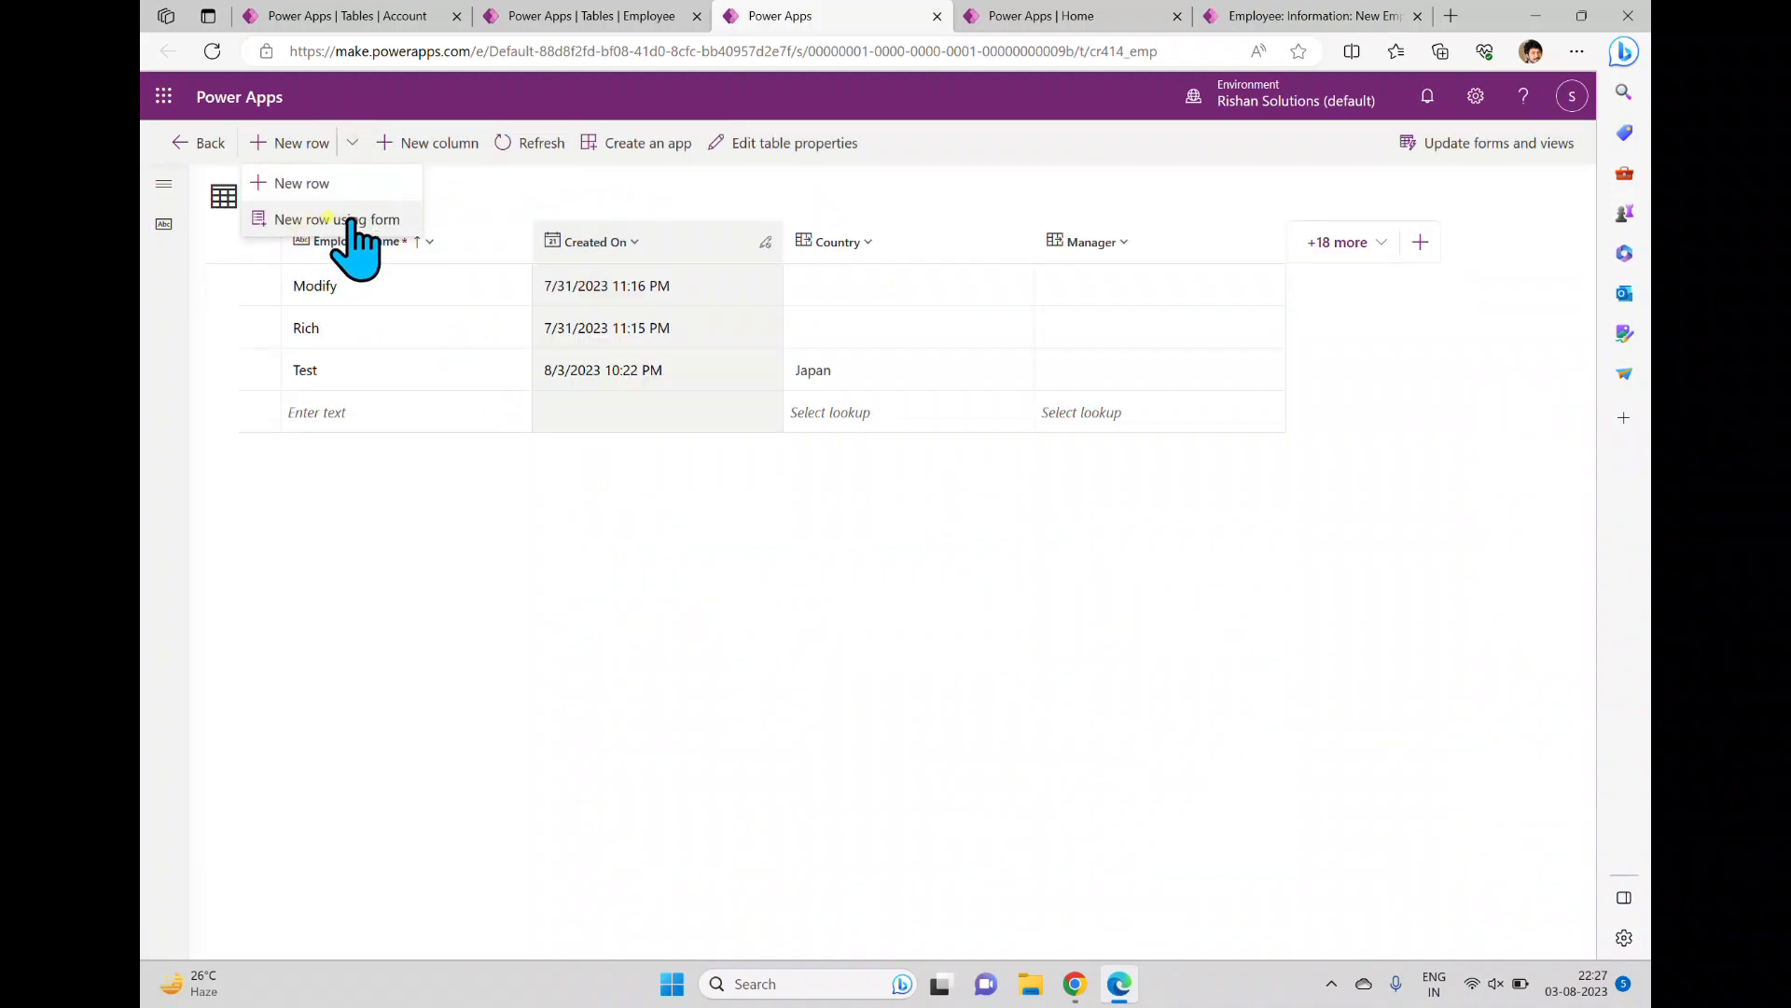
pyautogui.click(358, 221)
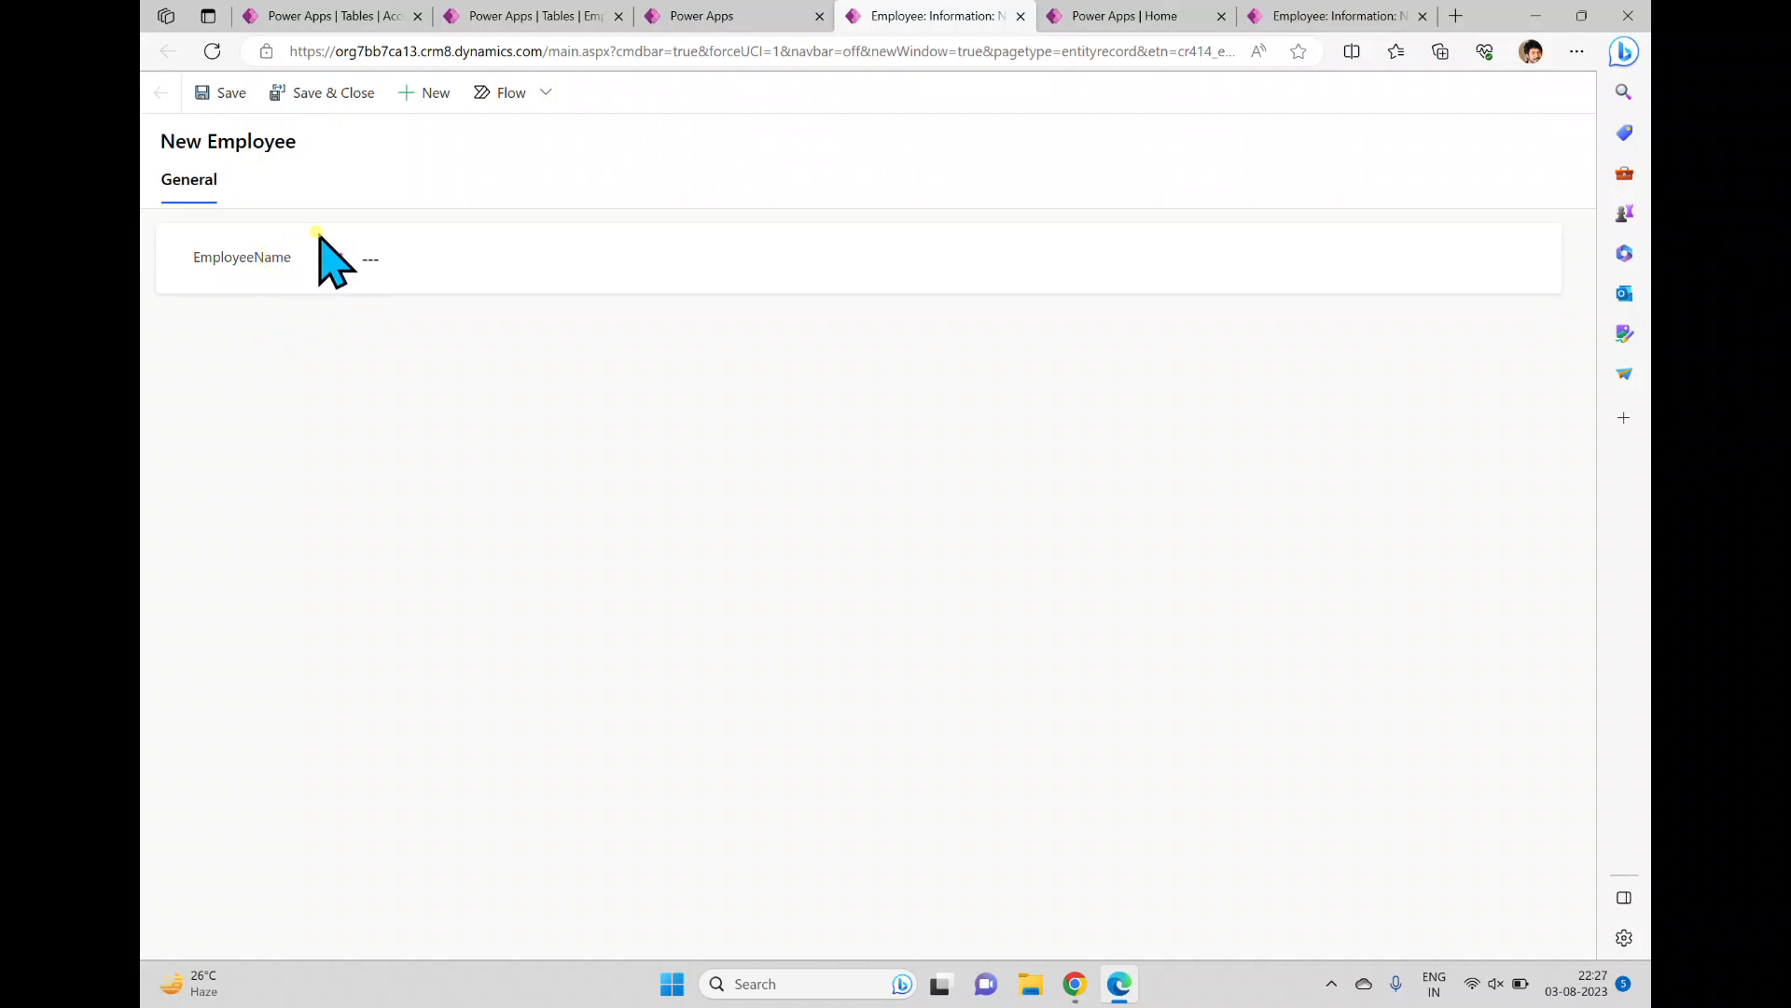
pyautogui.click(716, 17)
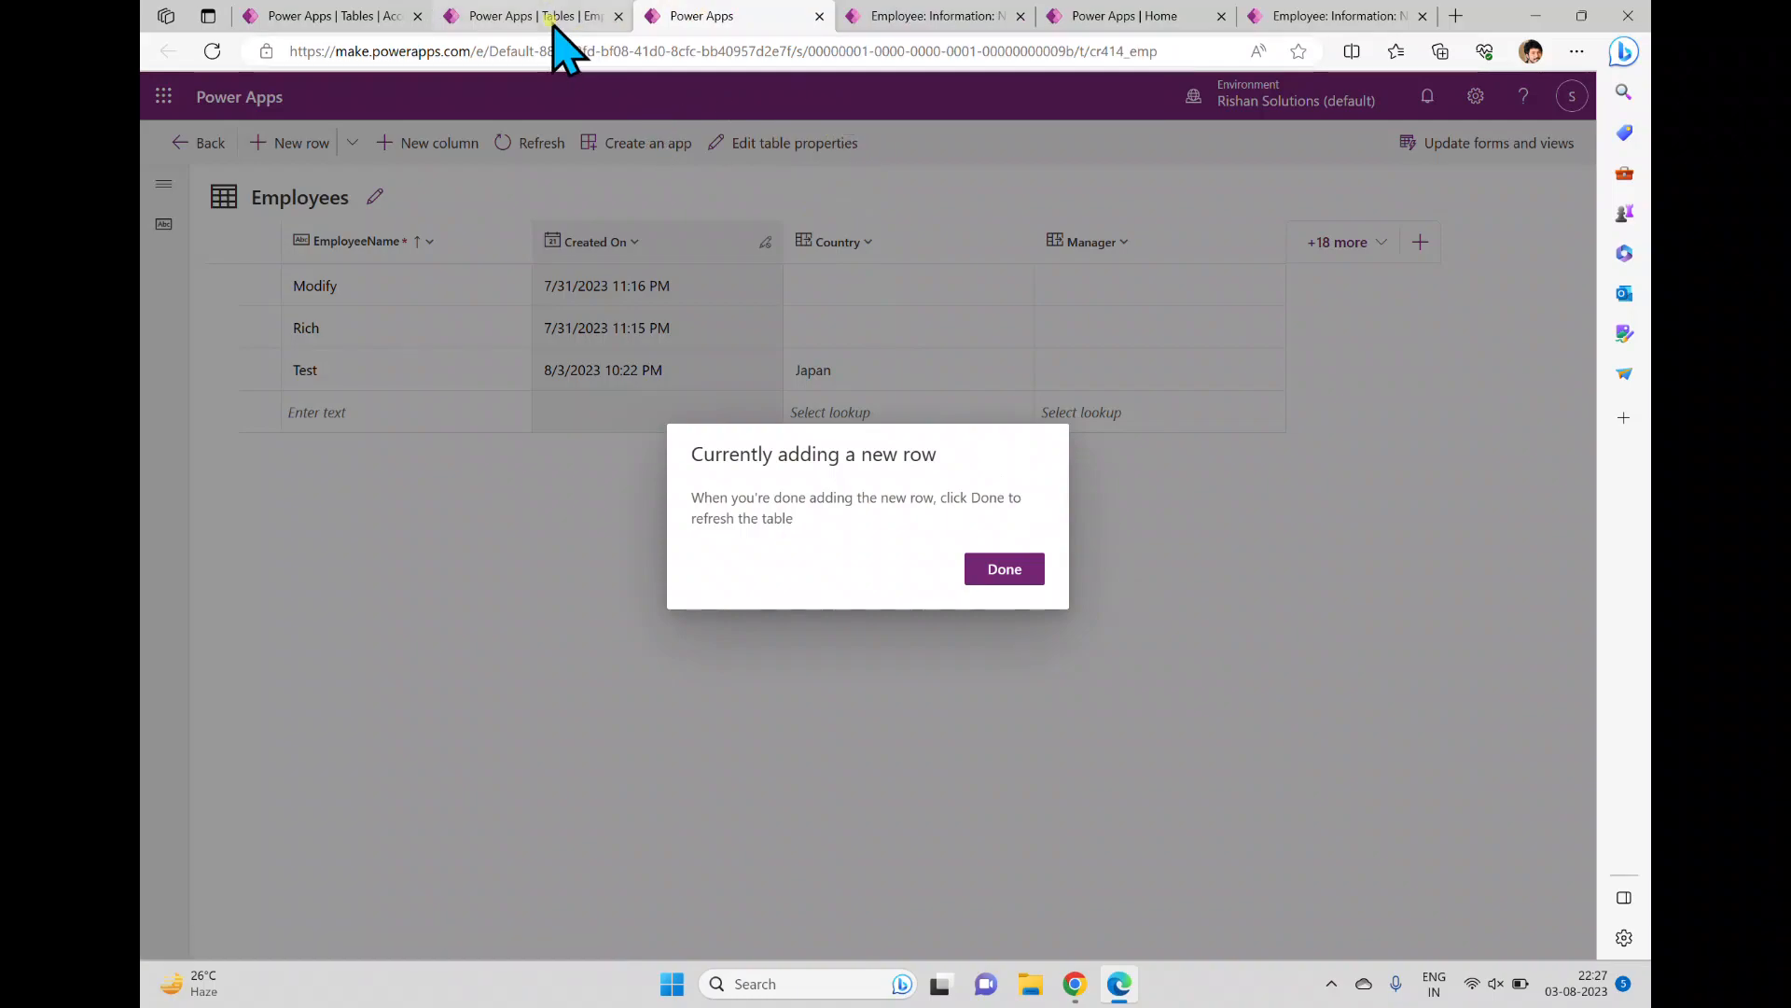
pyautogui.click(992, 576)
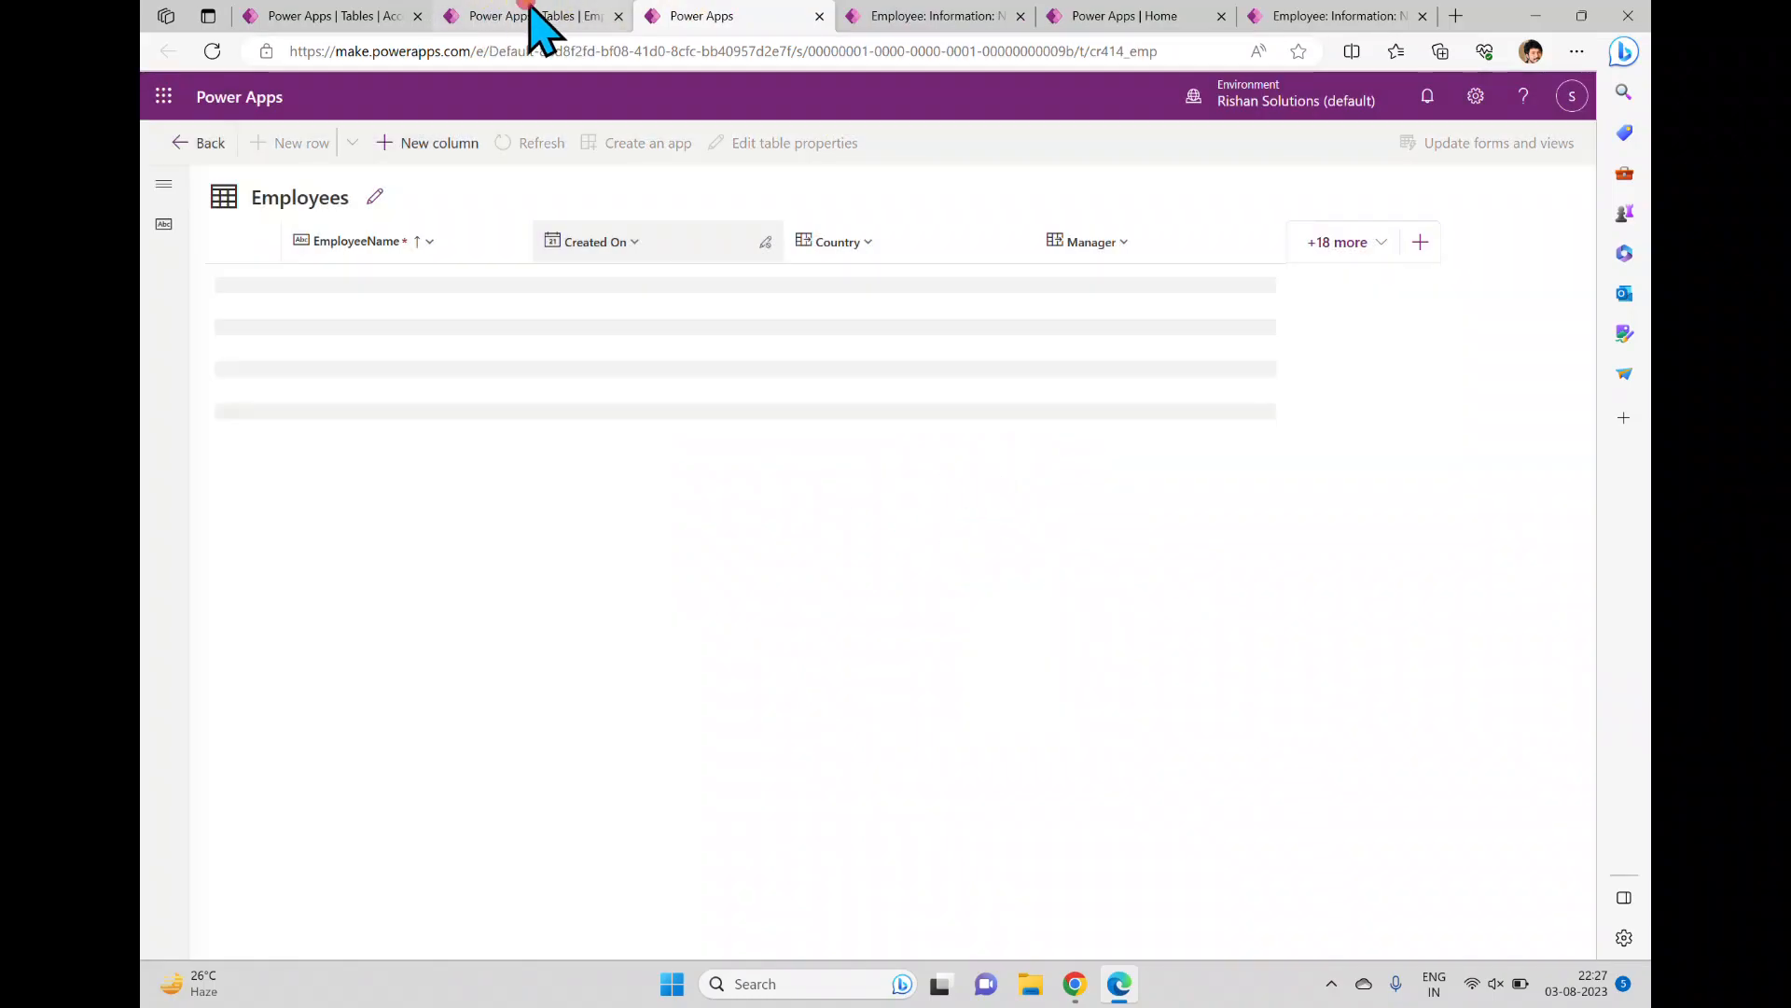
# Open the Employee table's main Information form for editing and add the Country column below EmployeeName
pyautogui.click(531, 17)
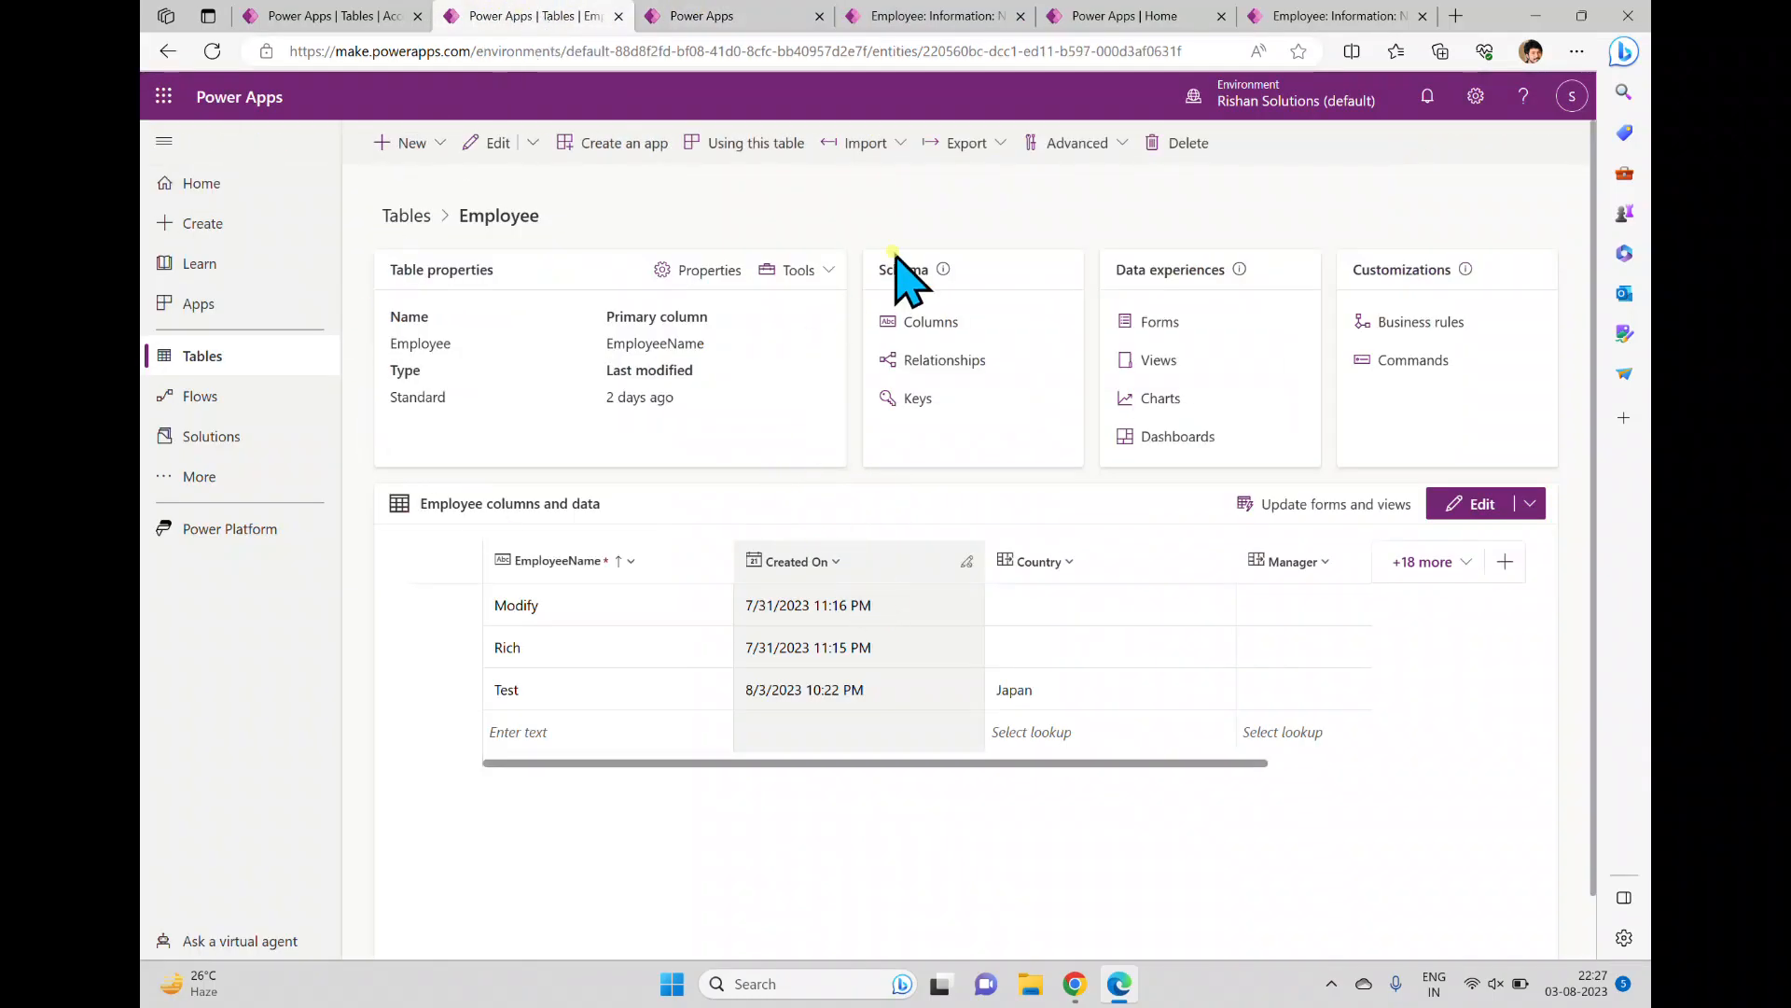
pyautogui.click(1157, 323)
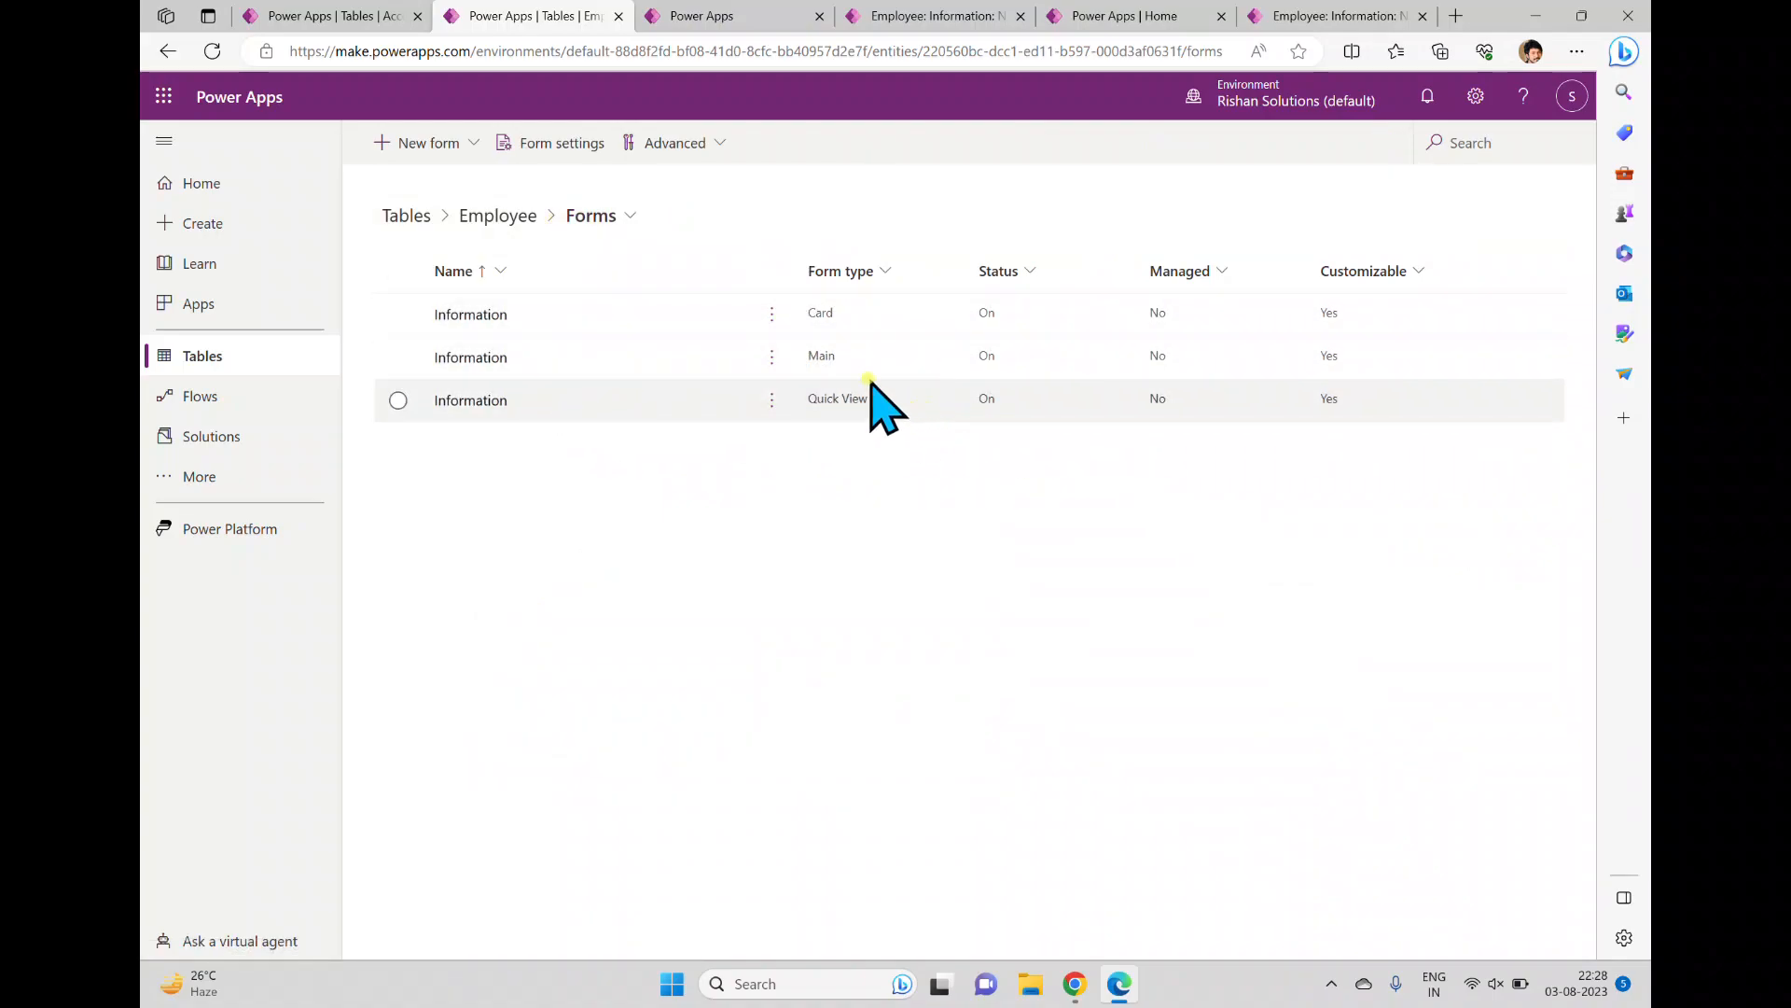
pyautogui.click(470, 358)
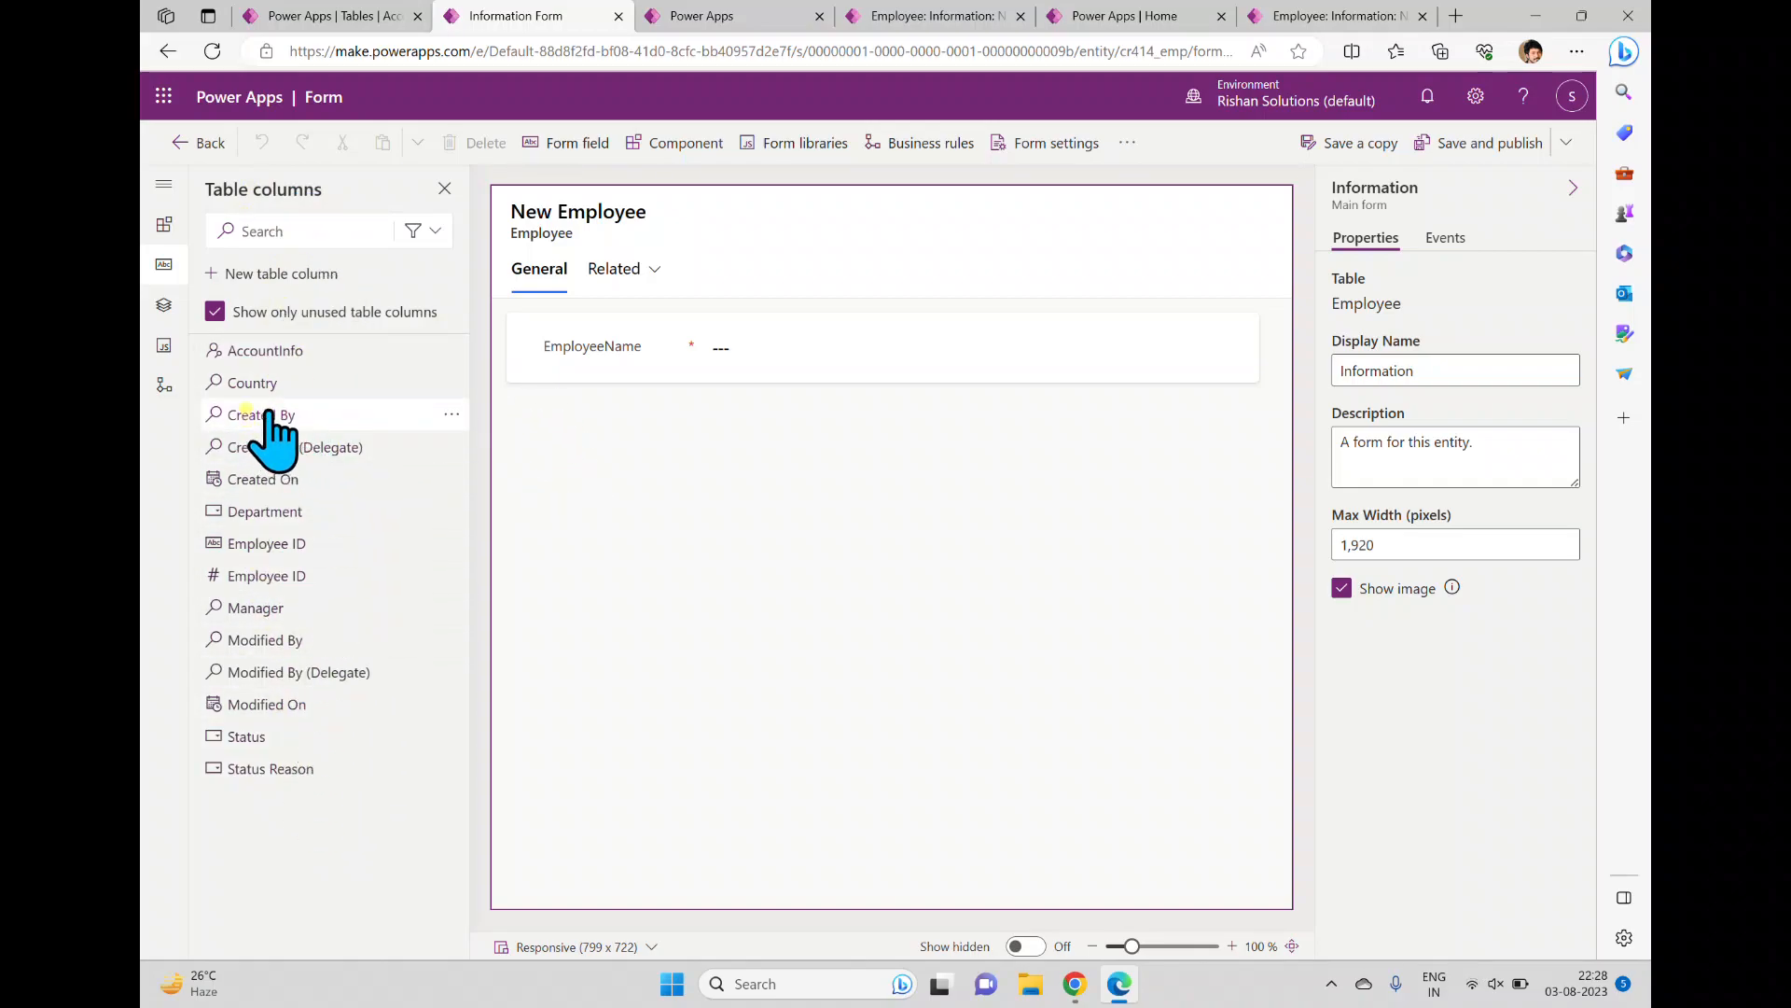
pyautogui.moveTo(217, 383); pyautogui.dragTo(620, 360)
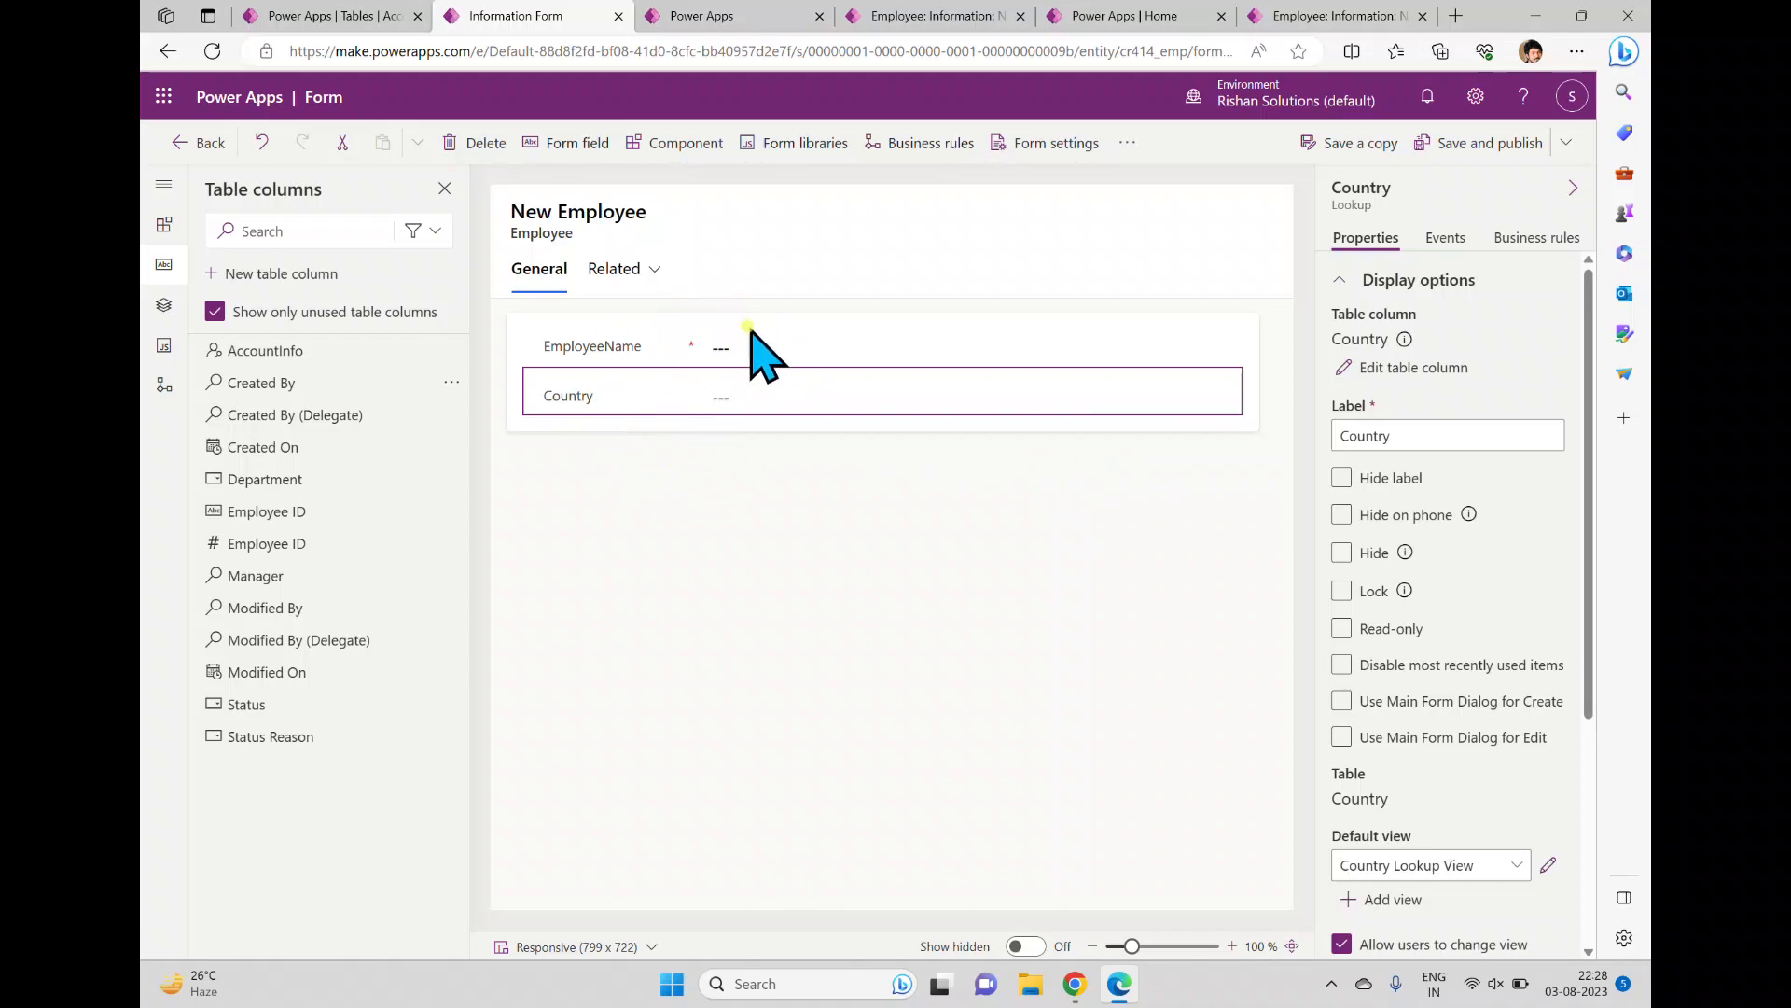
pyautogui.moveTo(334, 416)
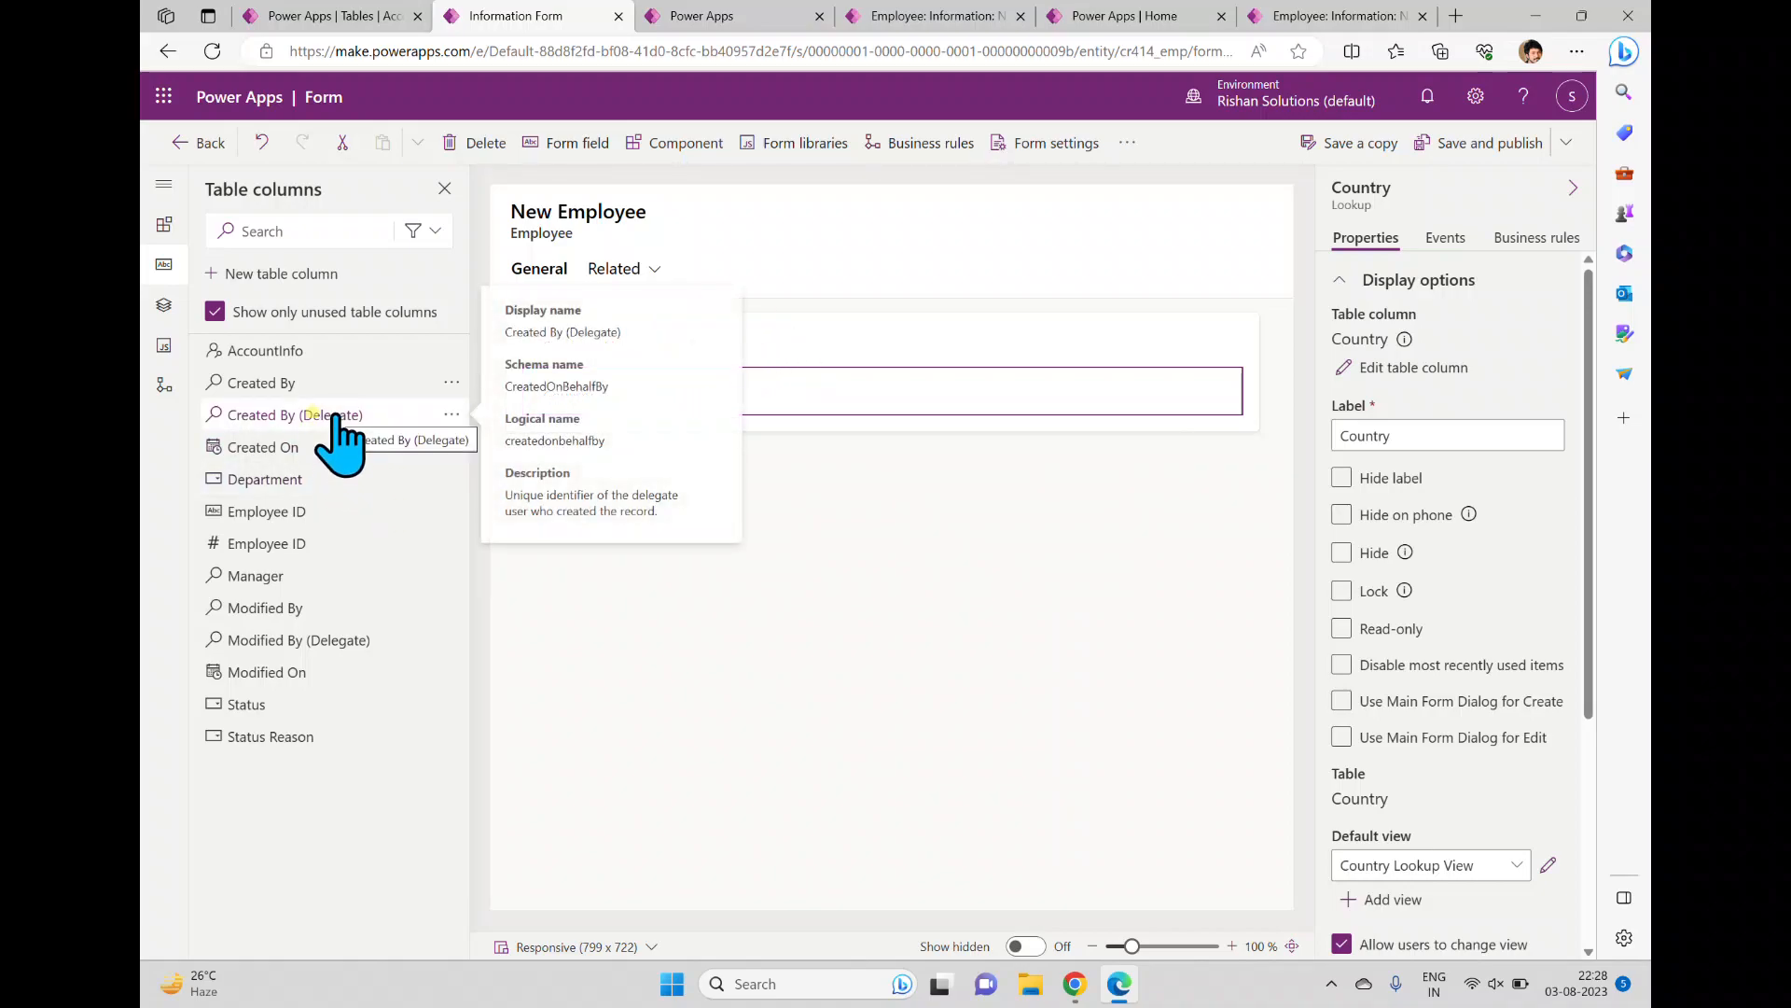